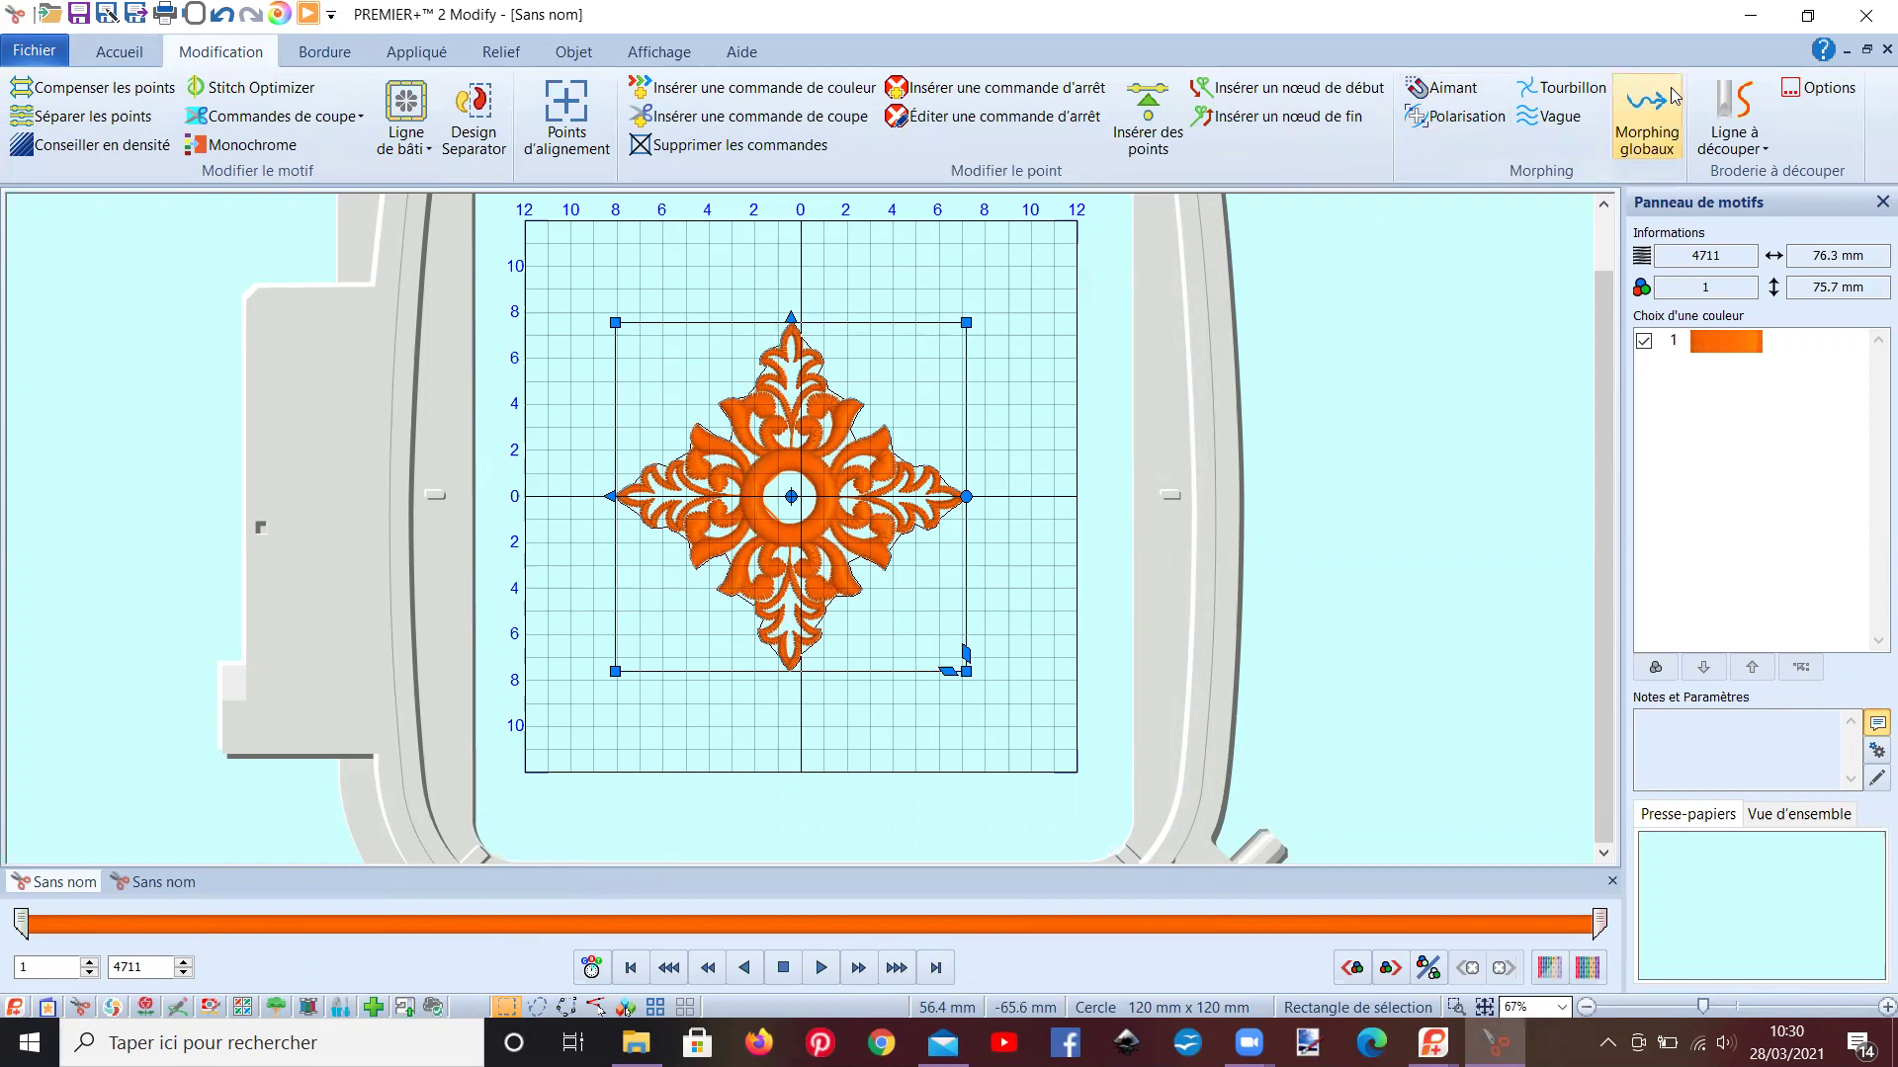
Step: Try the Pincé global morphing effect on the orange motif at intensity 26 and undo it
left_click(1648, 139)
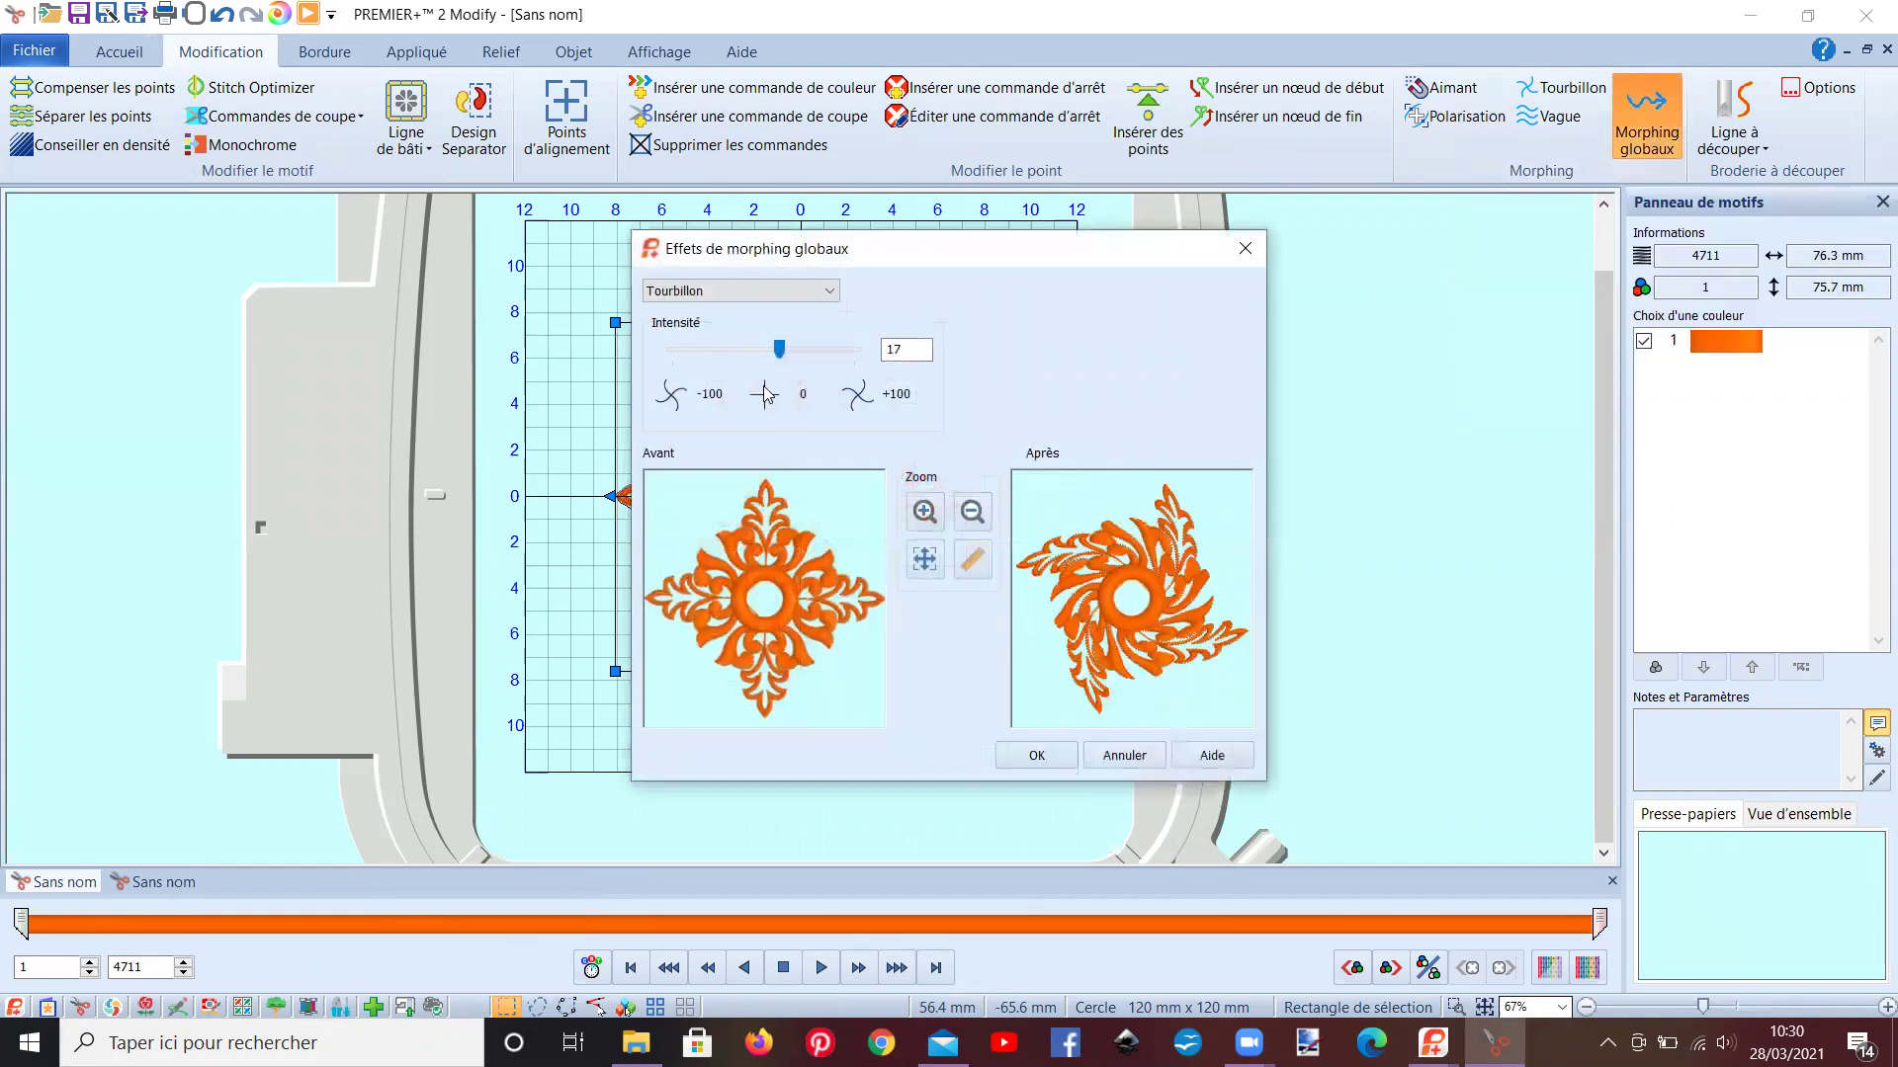
left_click(833, 292)
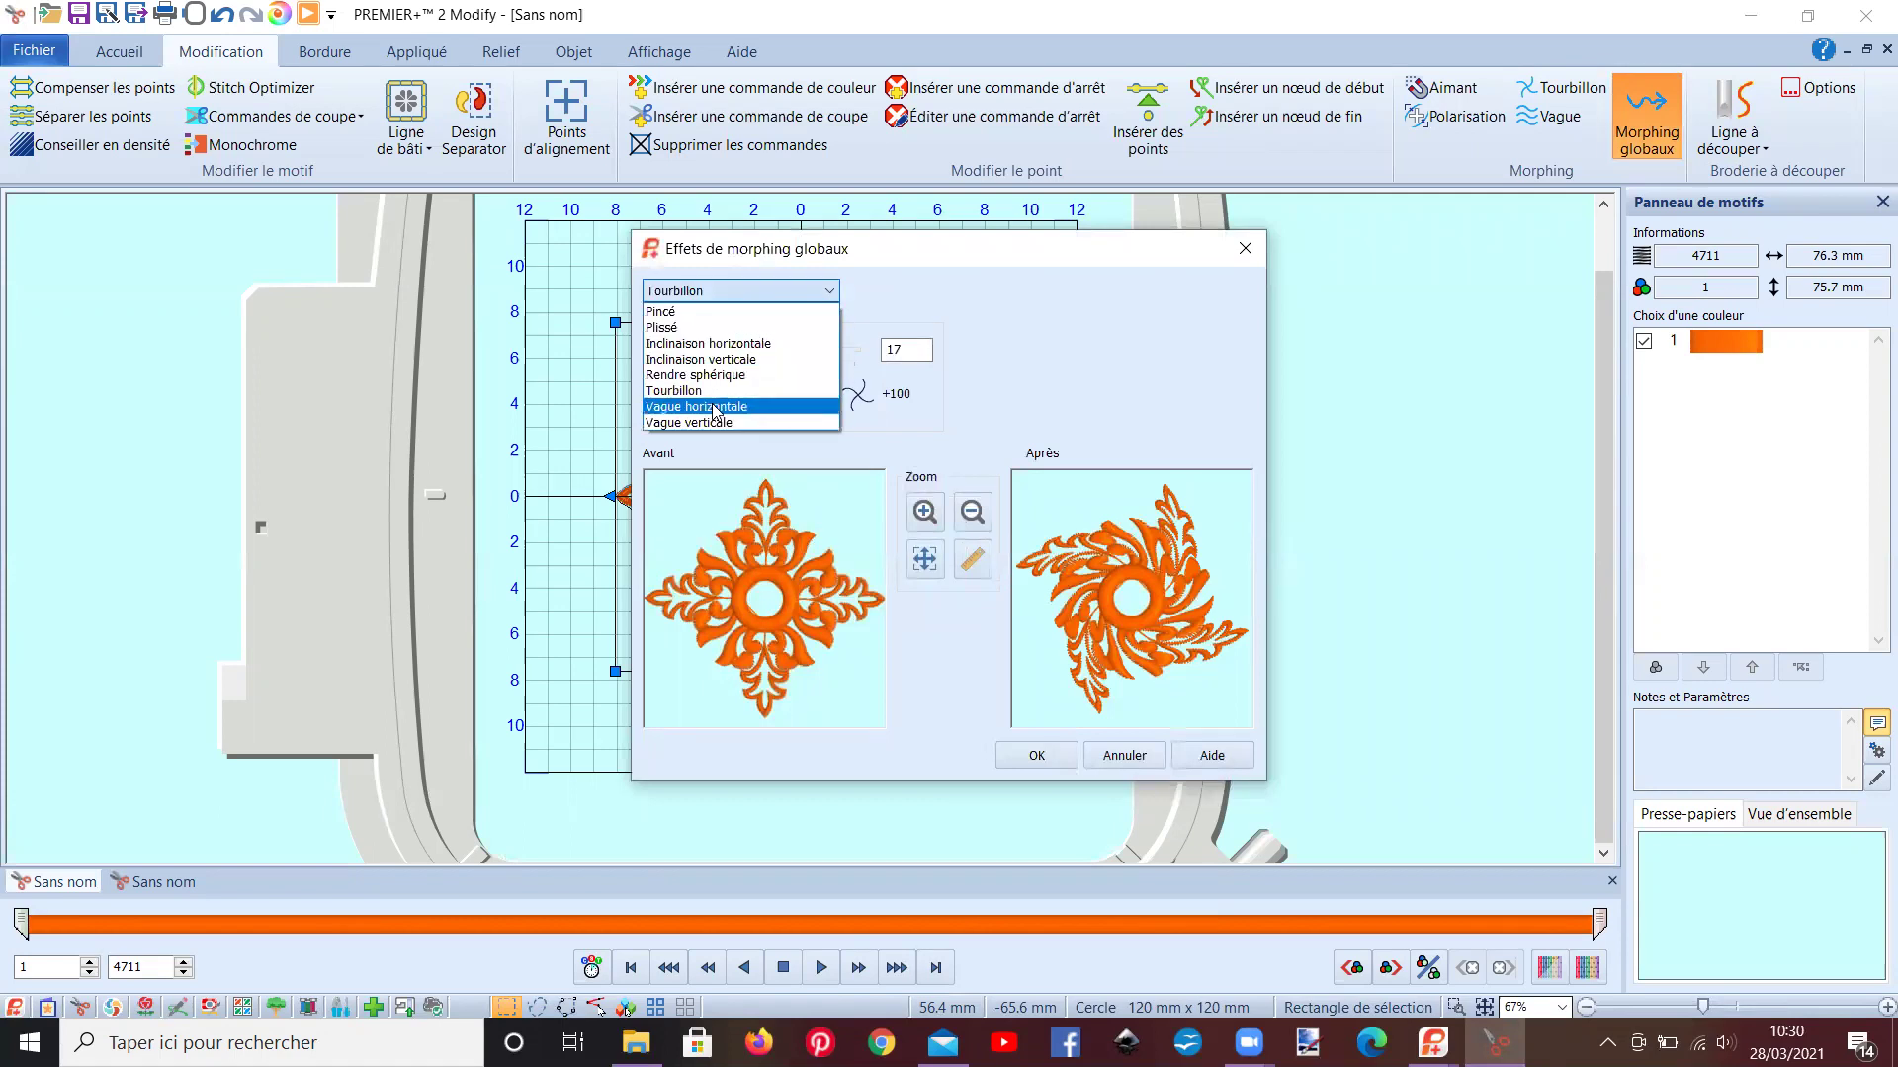
left_click(677, 312)
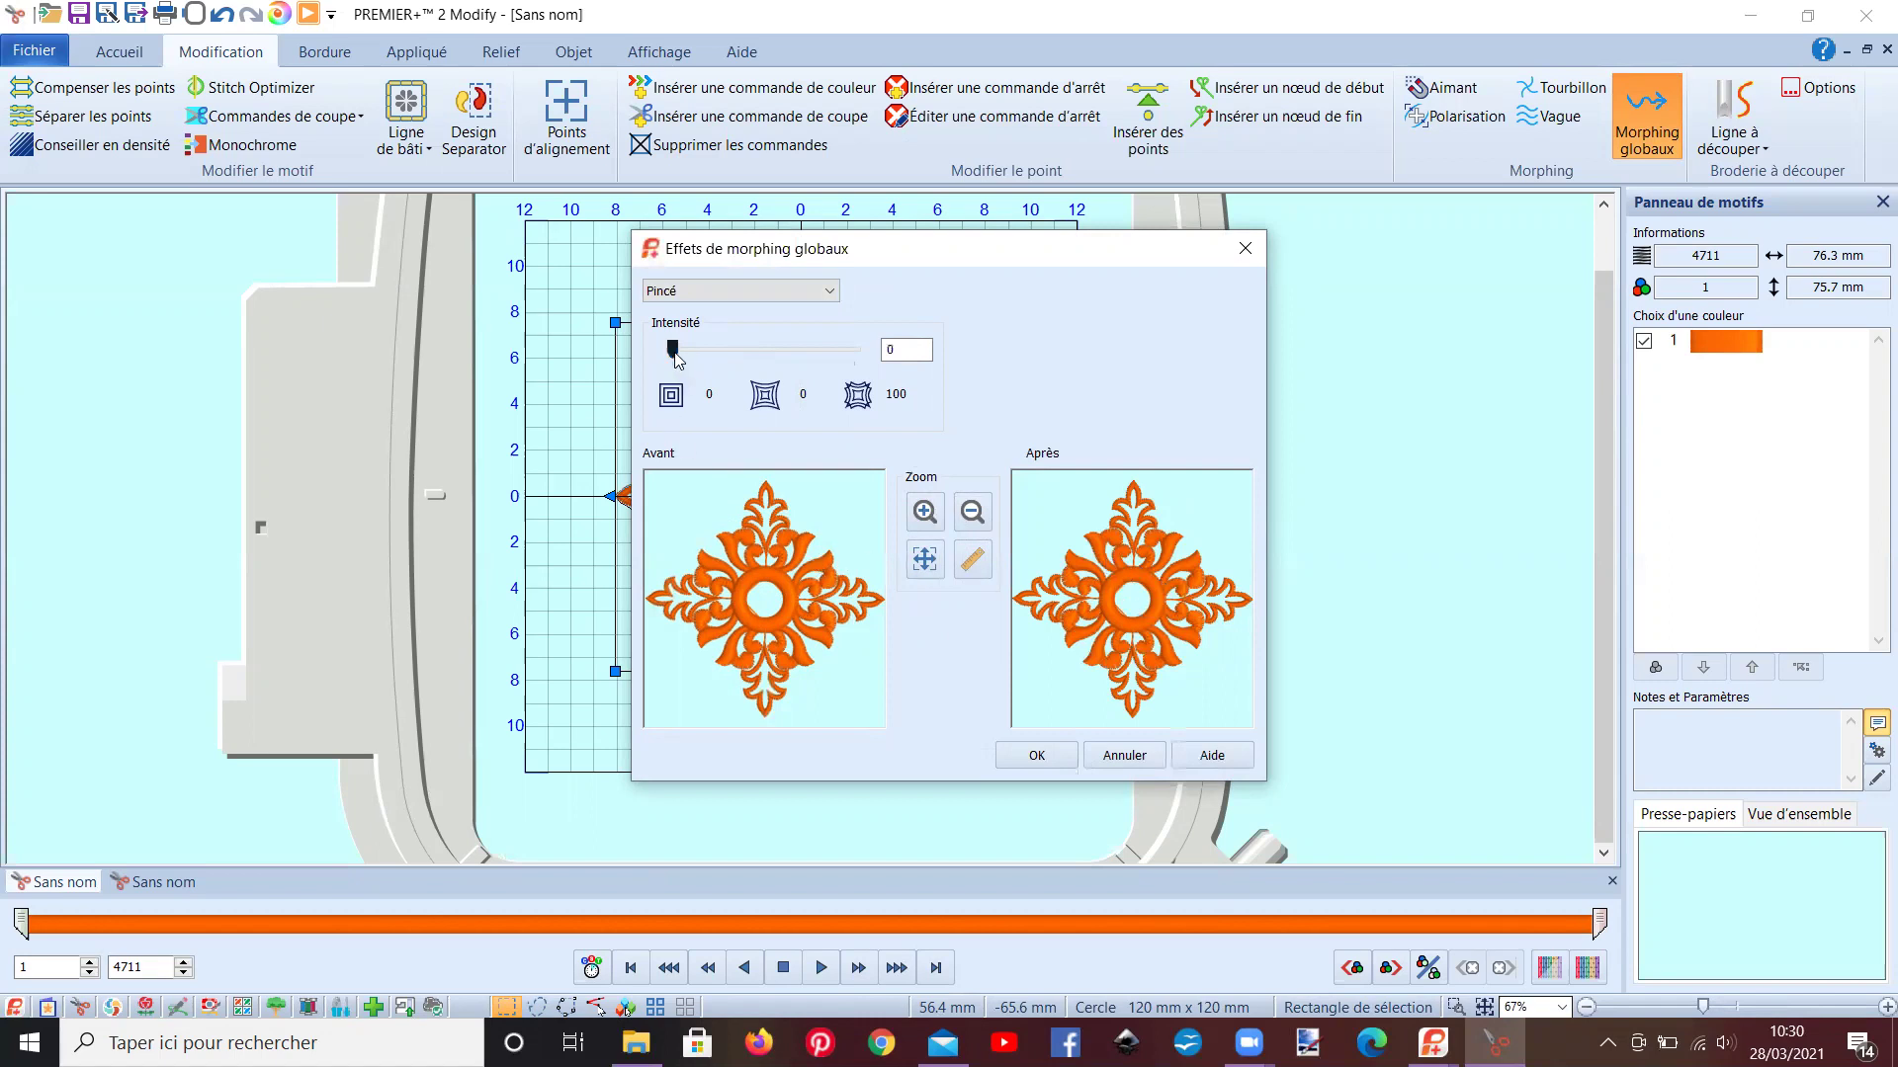
left_click_drag(676, 356, 725, 364)
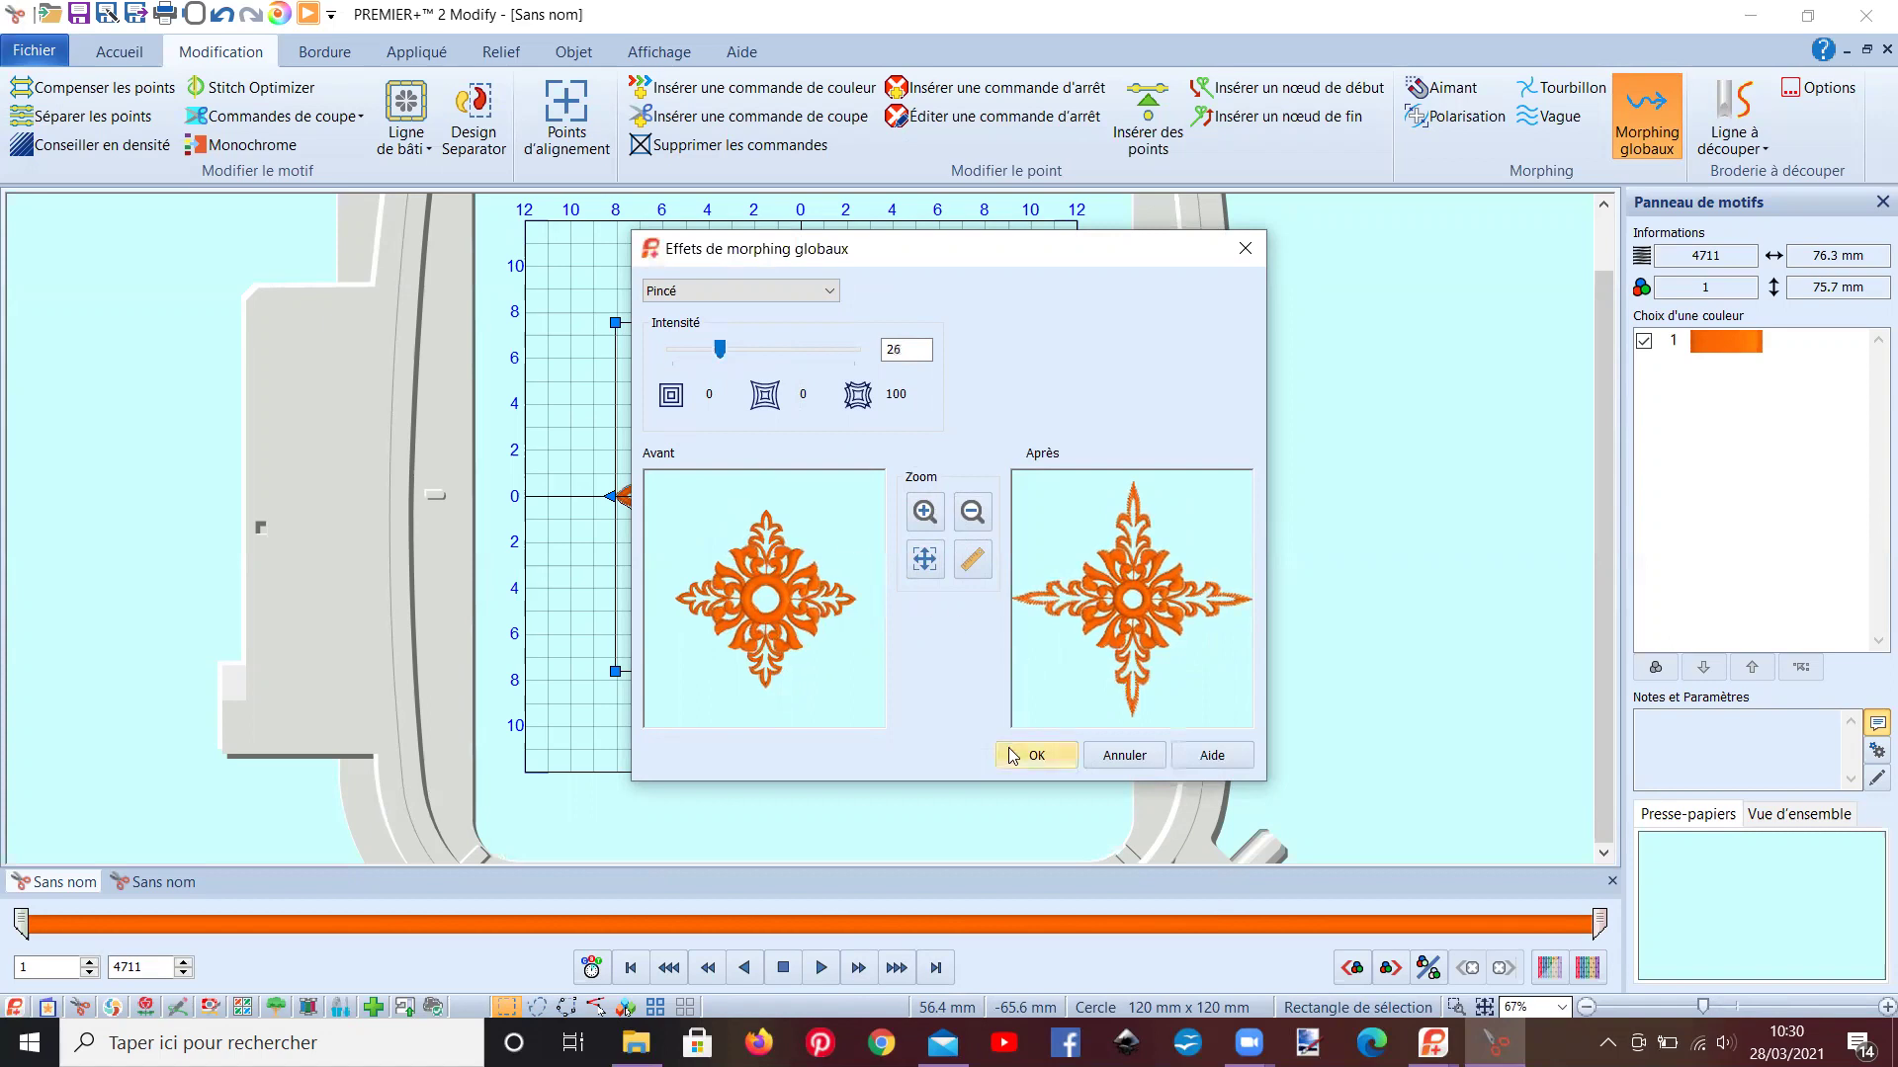
left_click(1034, 755)
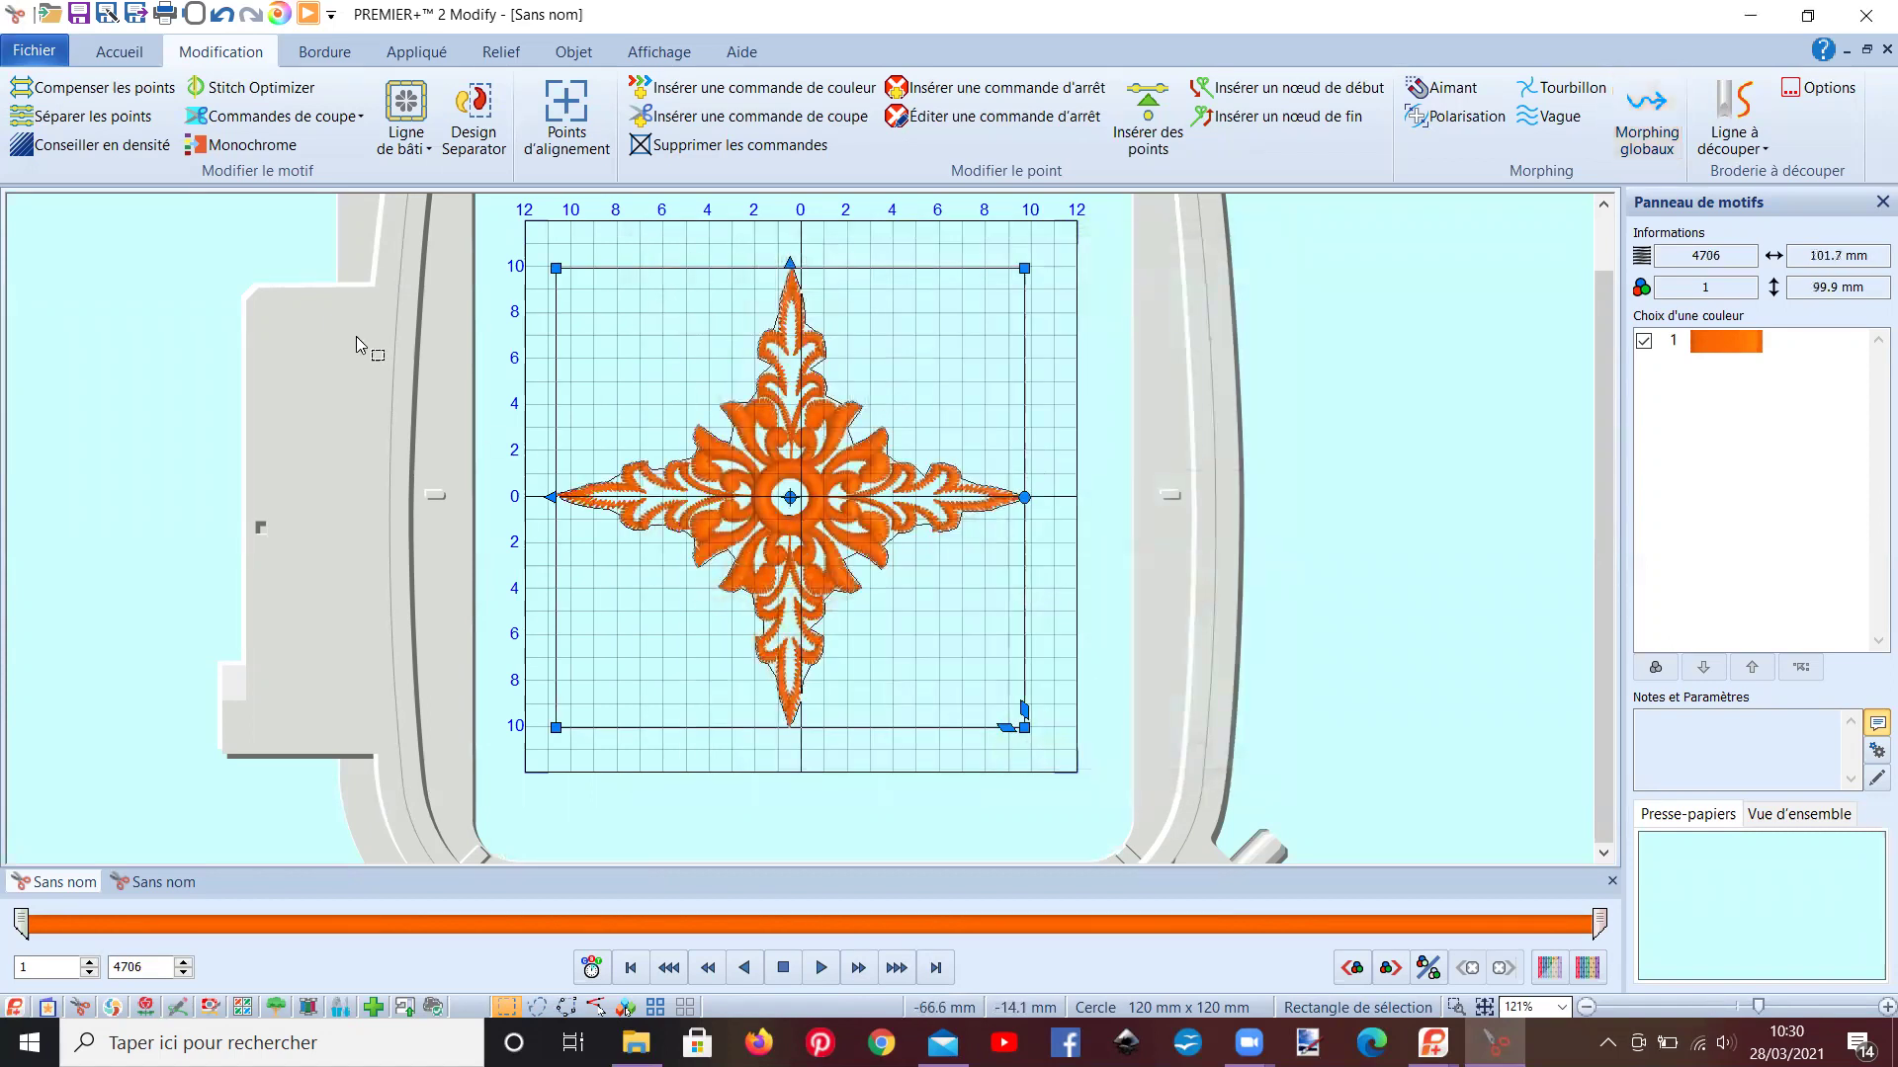
left_click(221, 24)
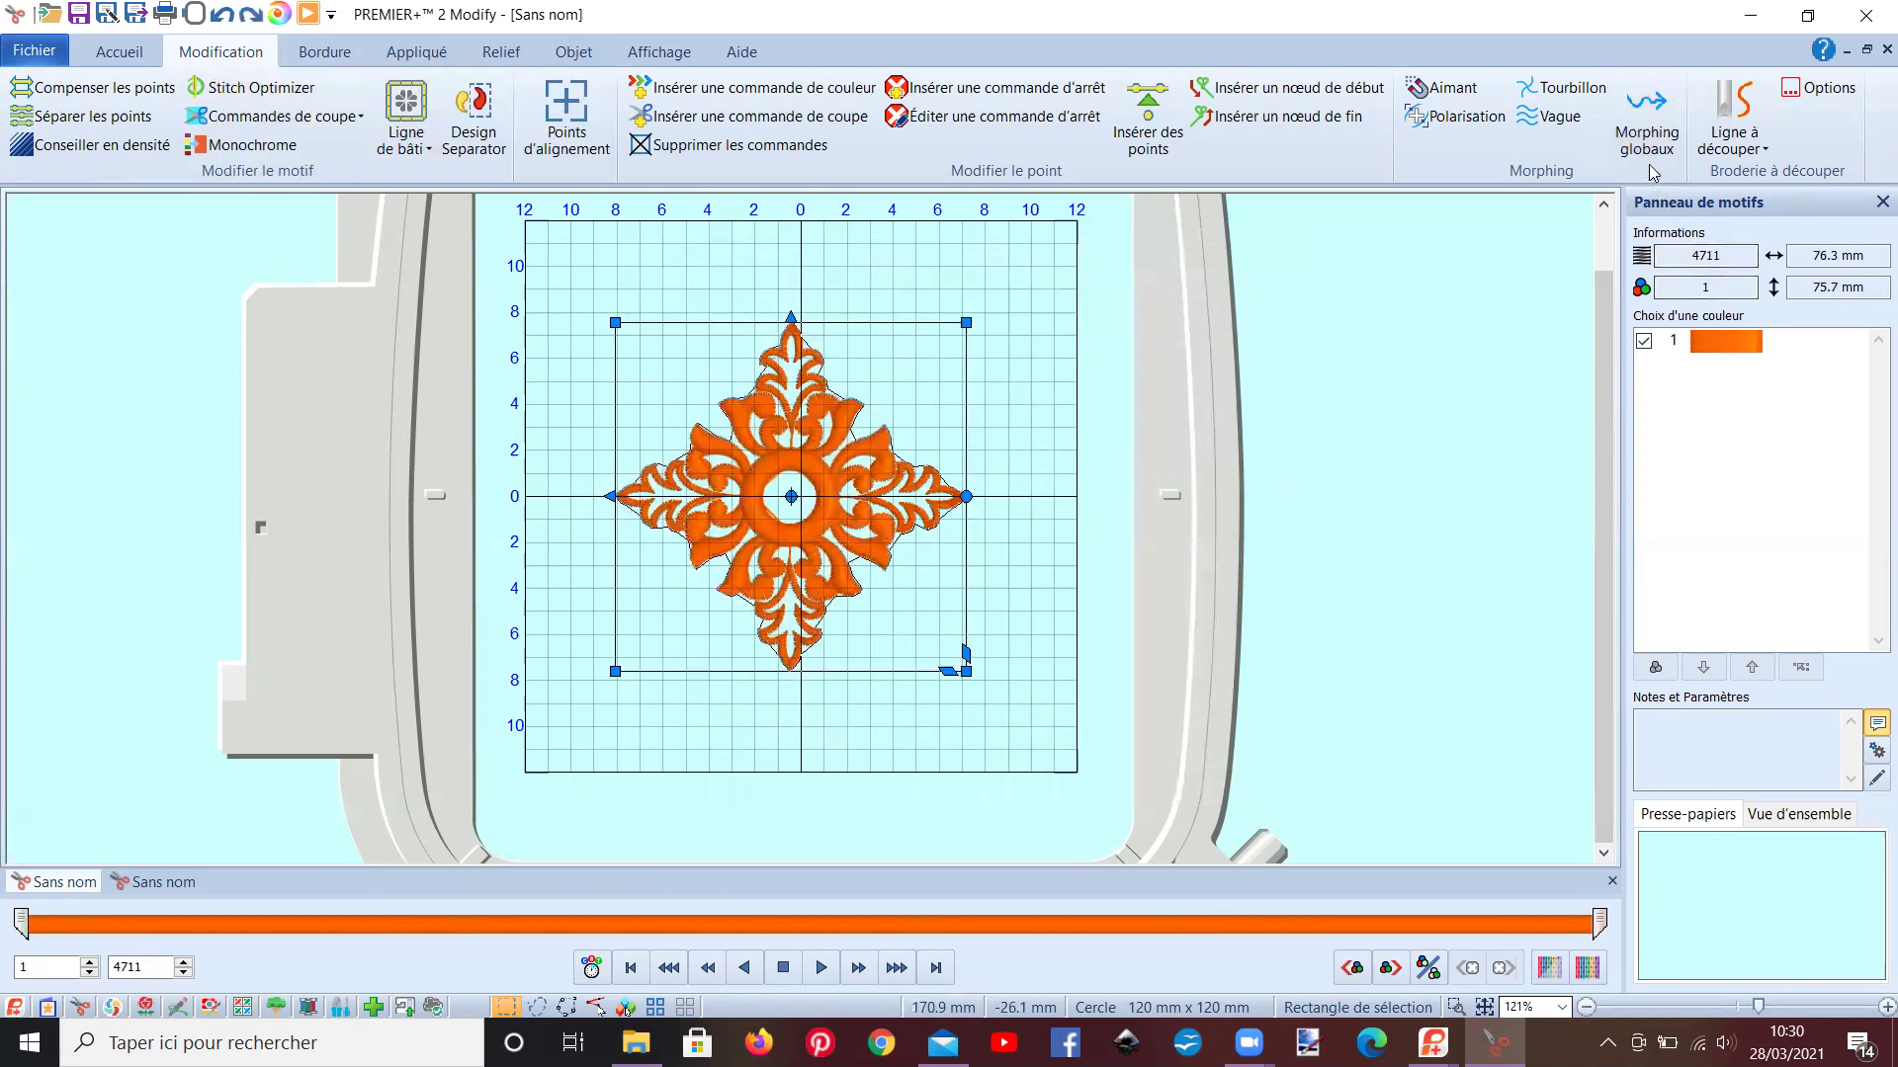
Step: Apply the Plissé global morphing effect to the orange motif with height 63 and frequency 52
left_click(1646, 116)
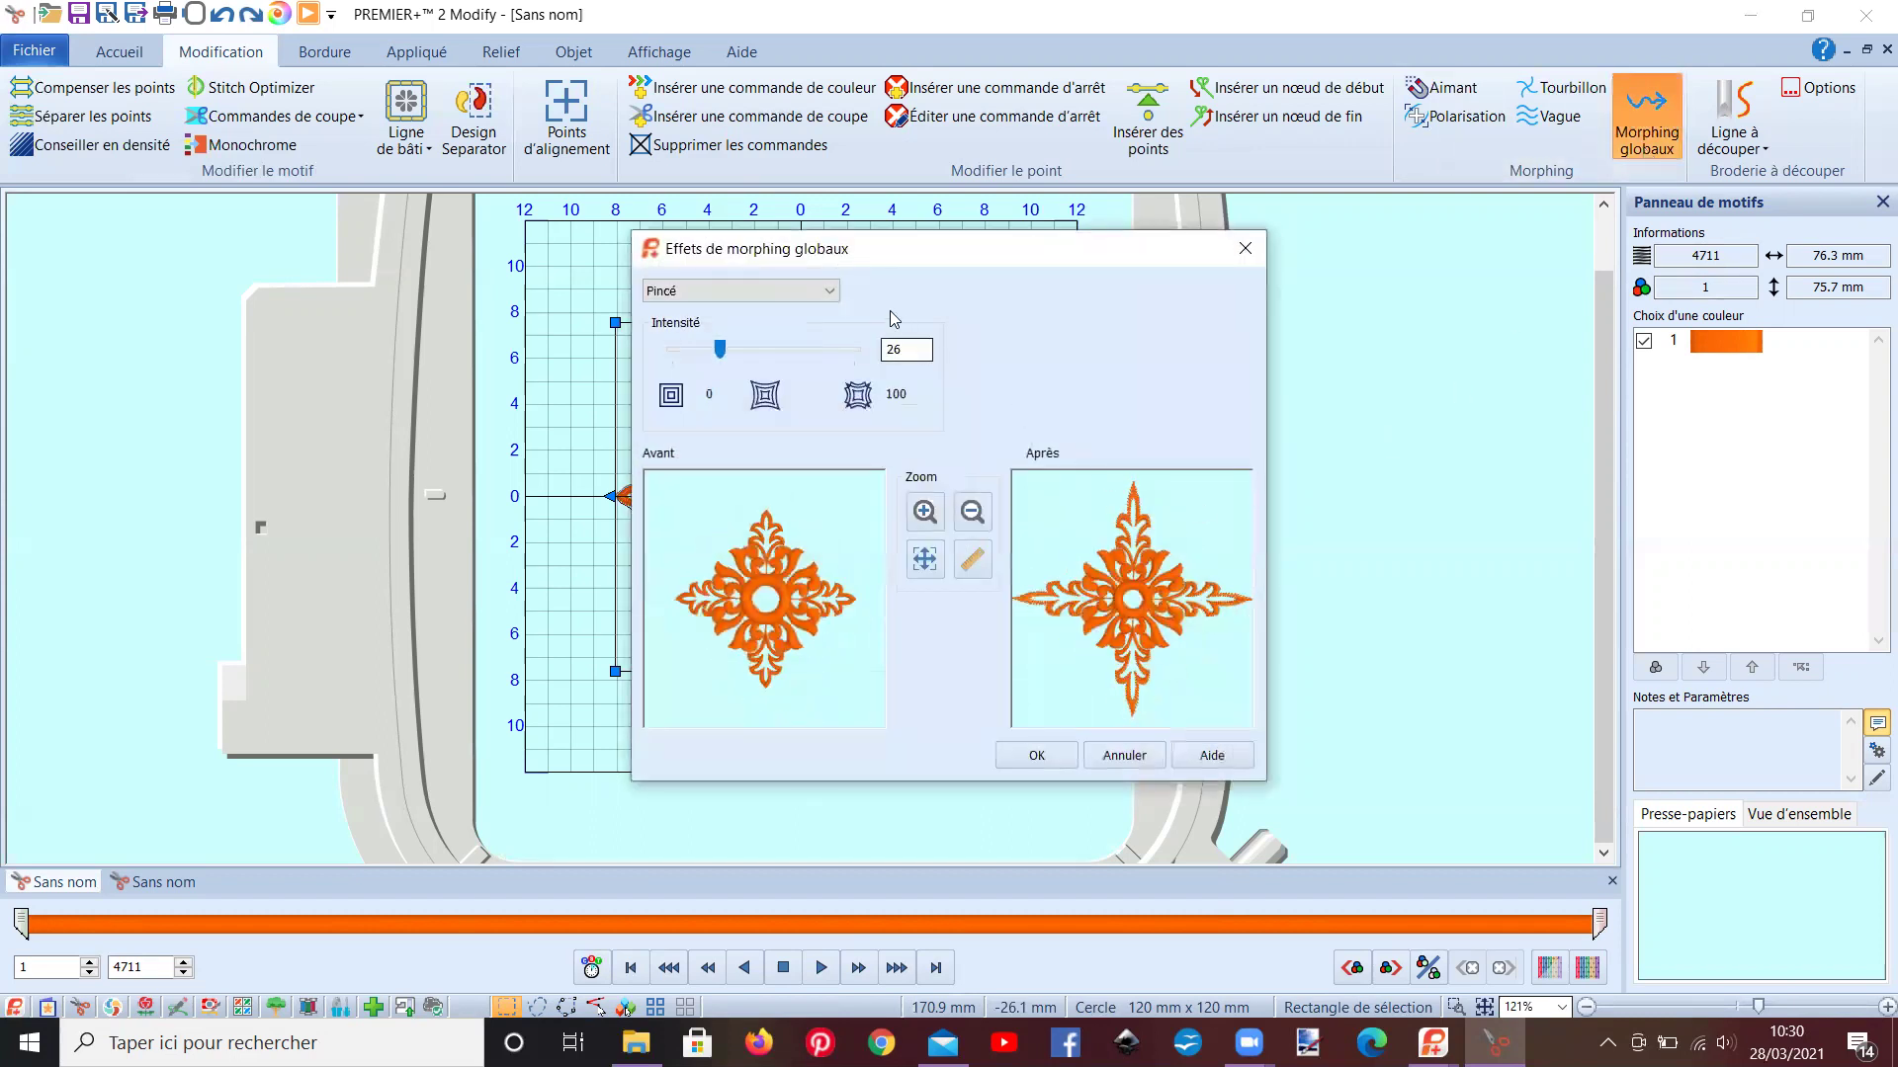
left_click(831, 293)
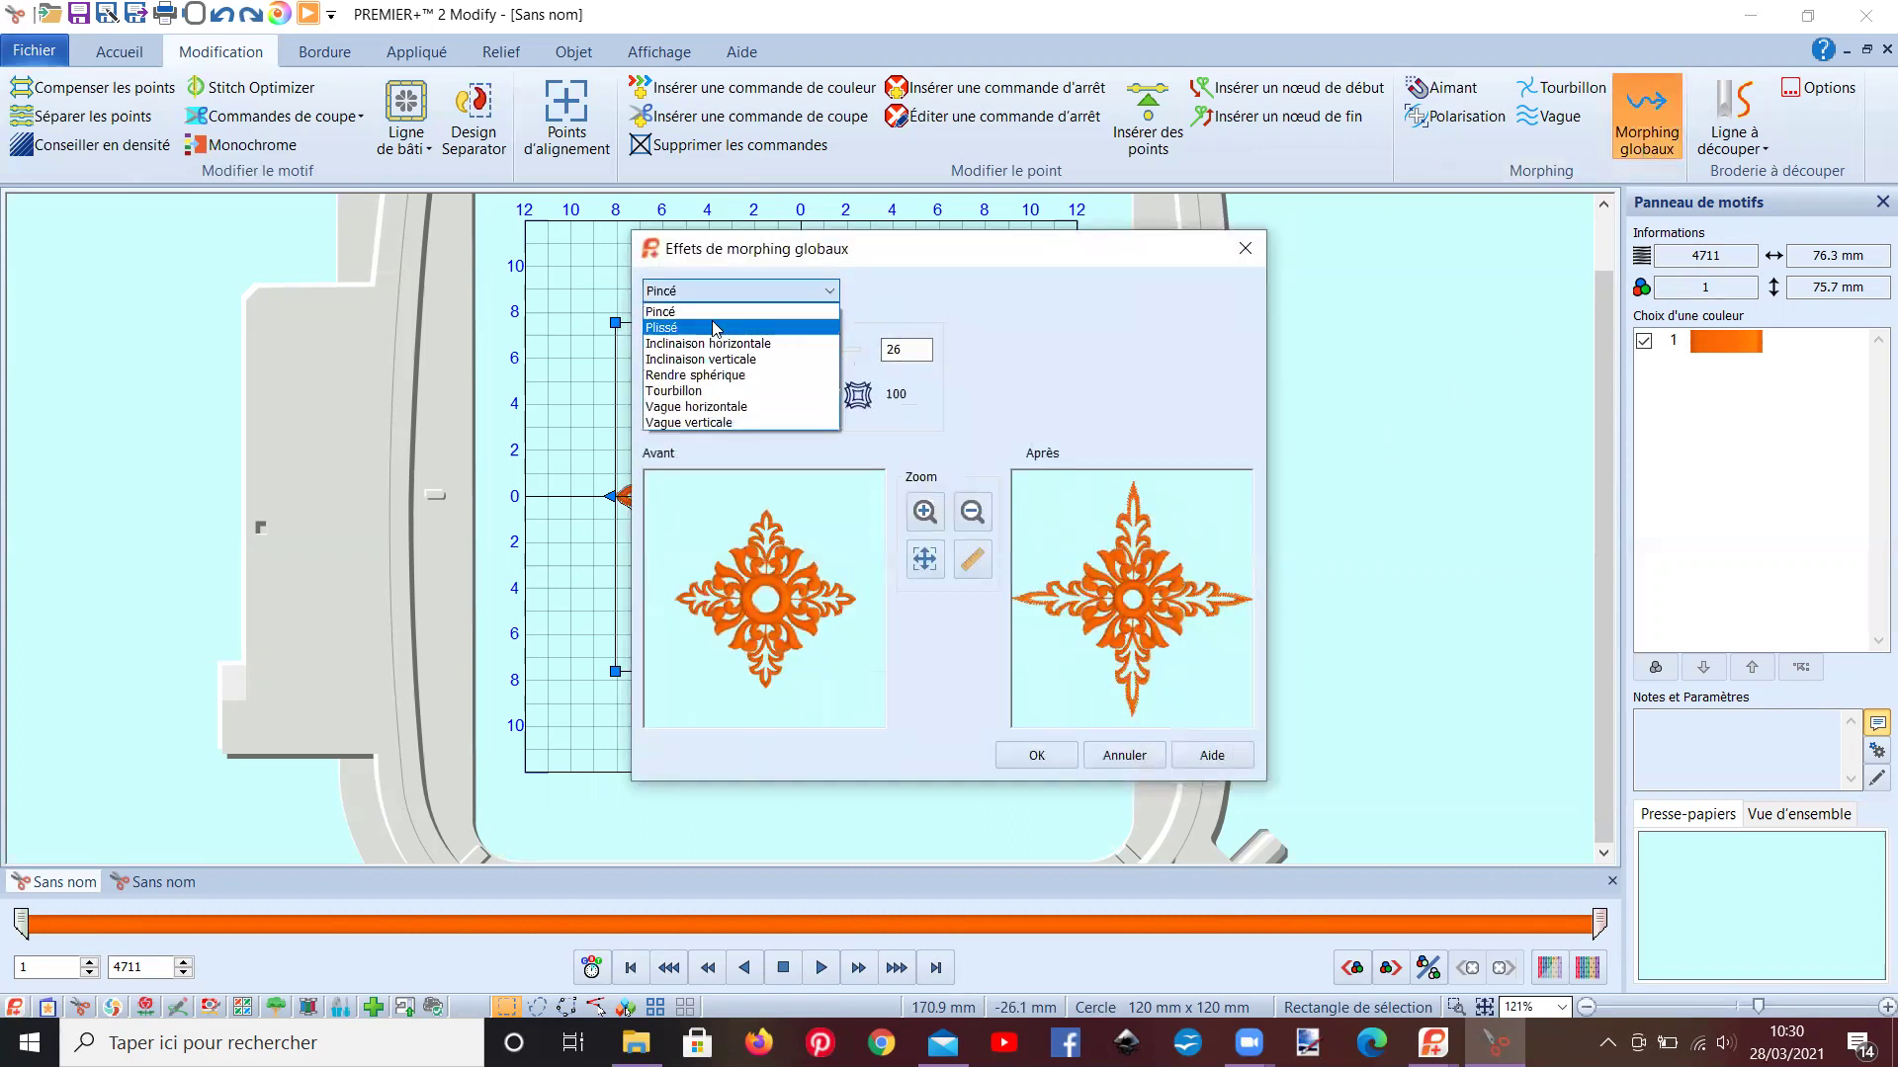
left_click(716, 327)
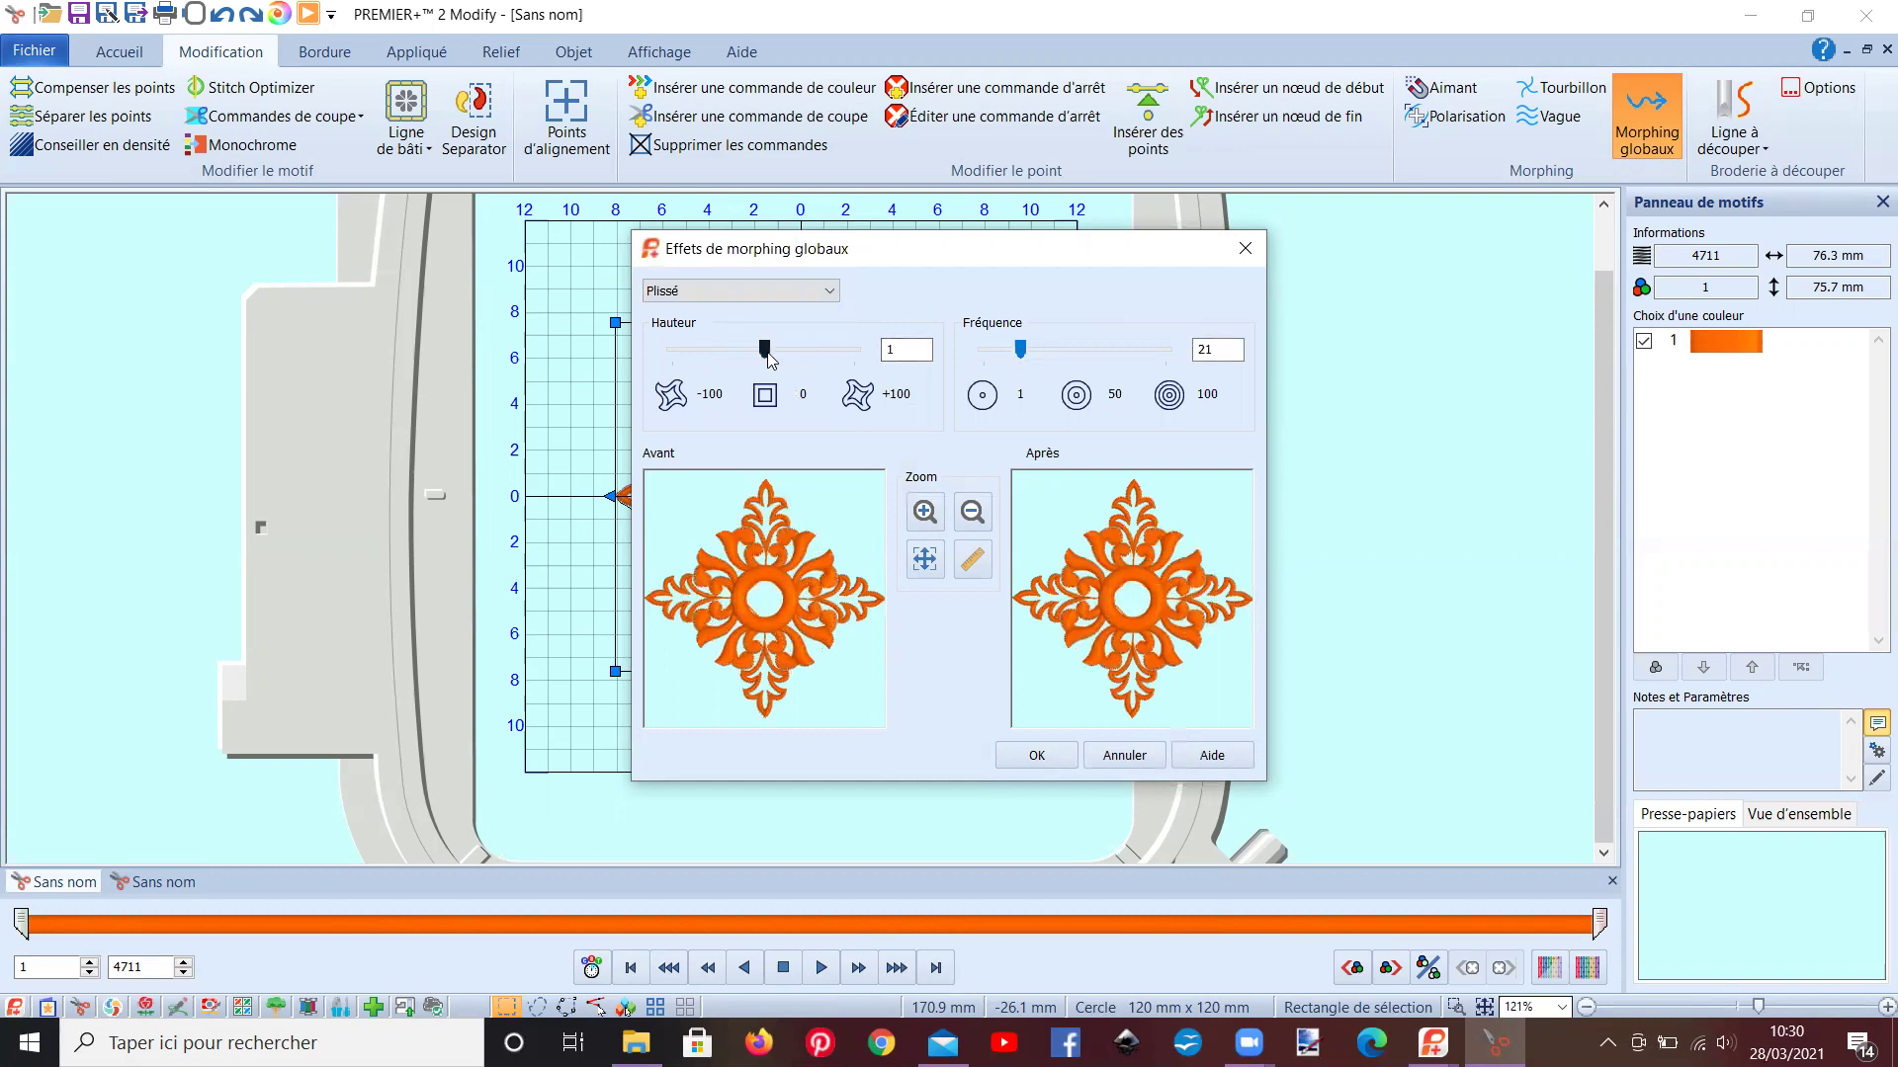
left_click_drag(764, 355, 823, 369)
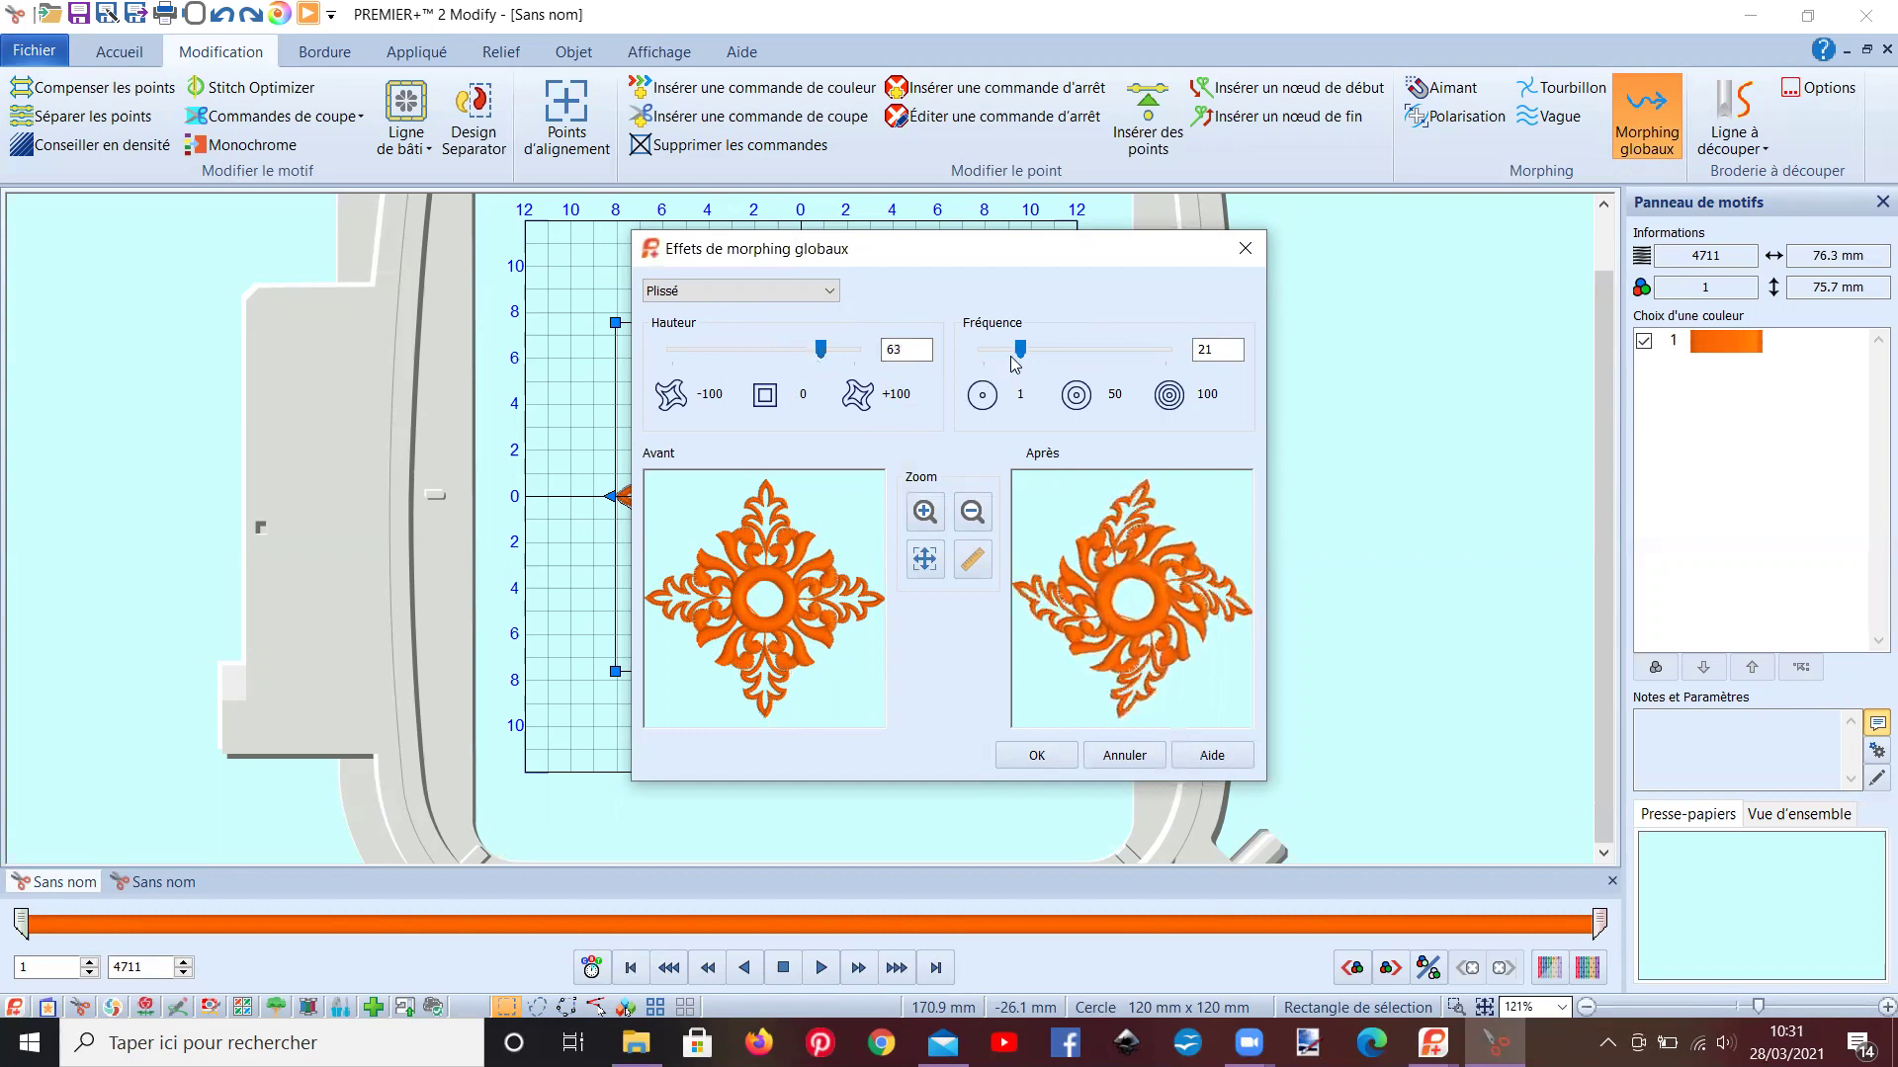
left_click_drag(1020, 348, 1076, 351)
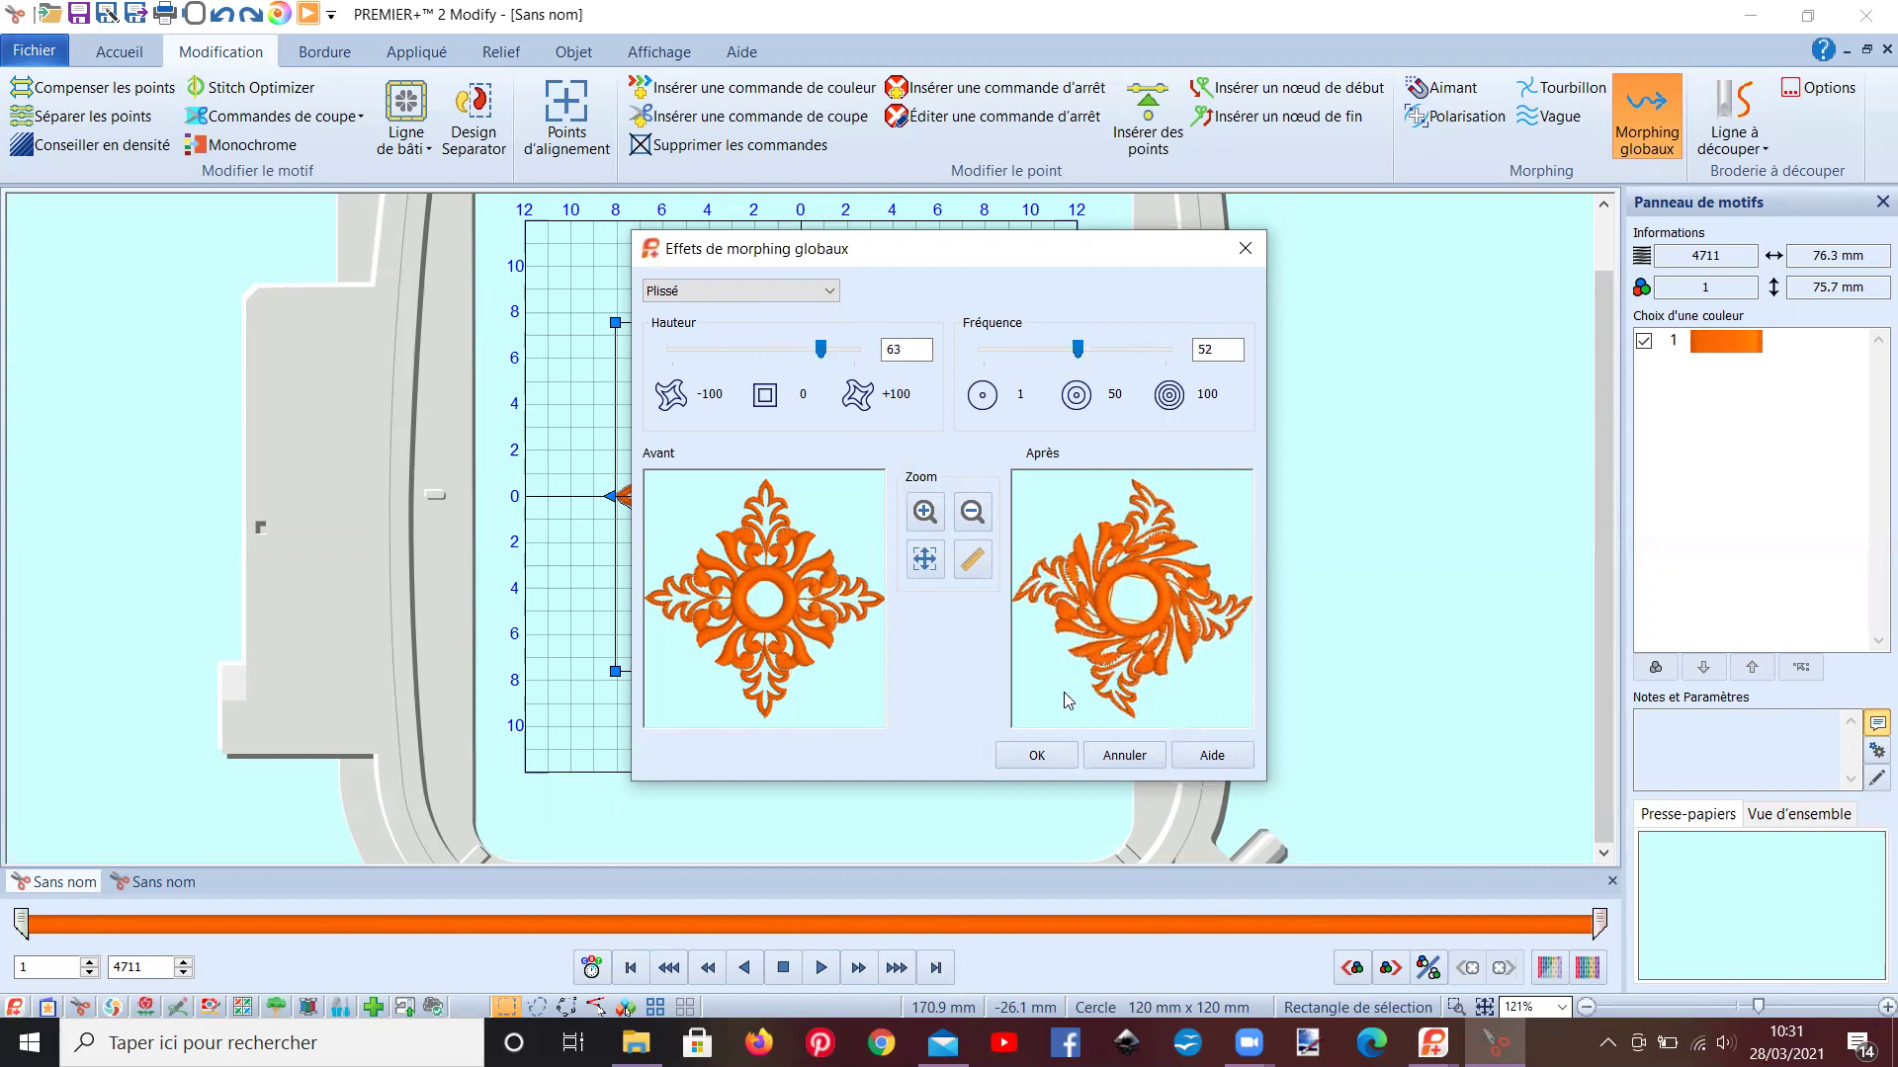
left_click(1037, 756)
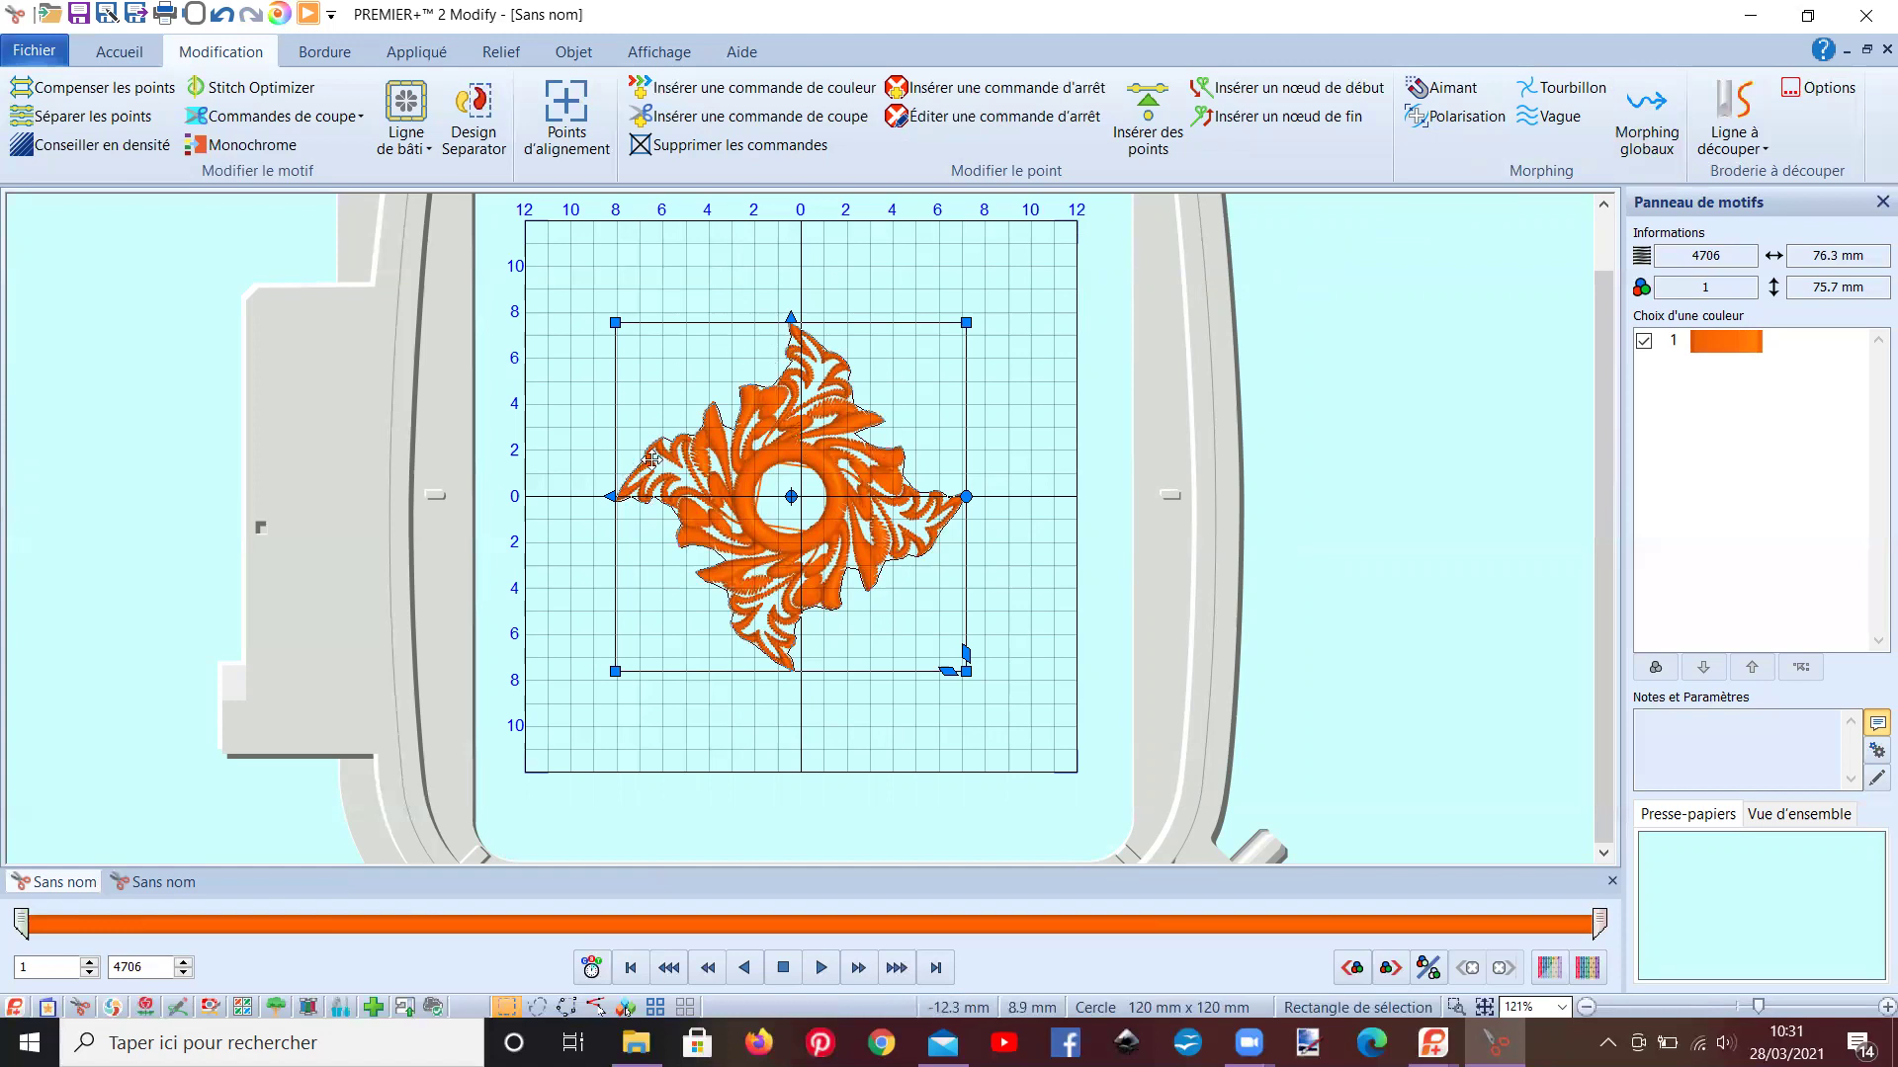
Step: Preview the Rendre sphérique global morphing effect on the pleated motif at intensity 38, and cancel without applying it
left_click(1663, 141)
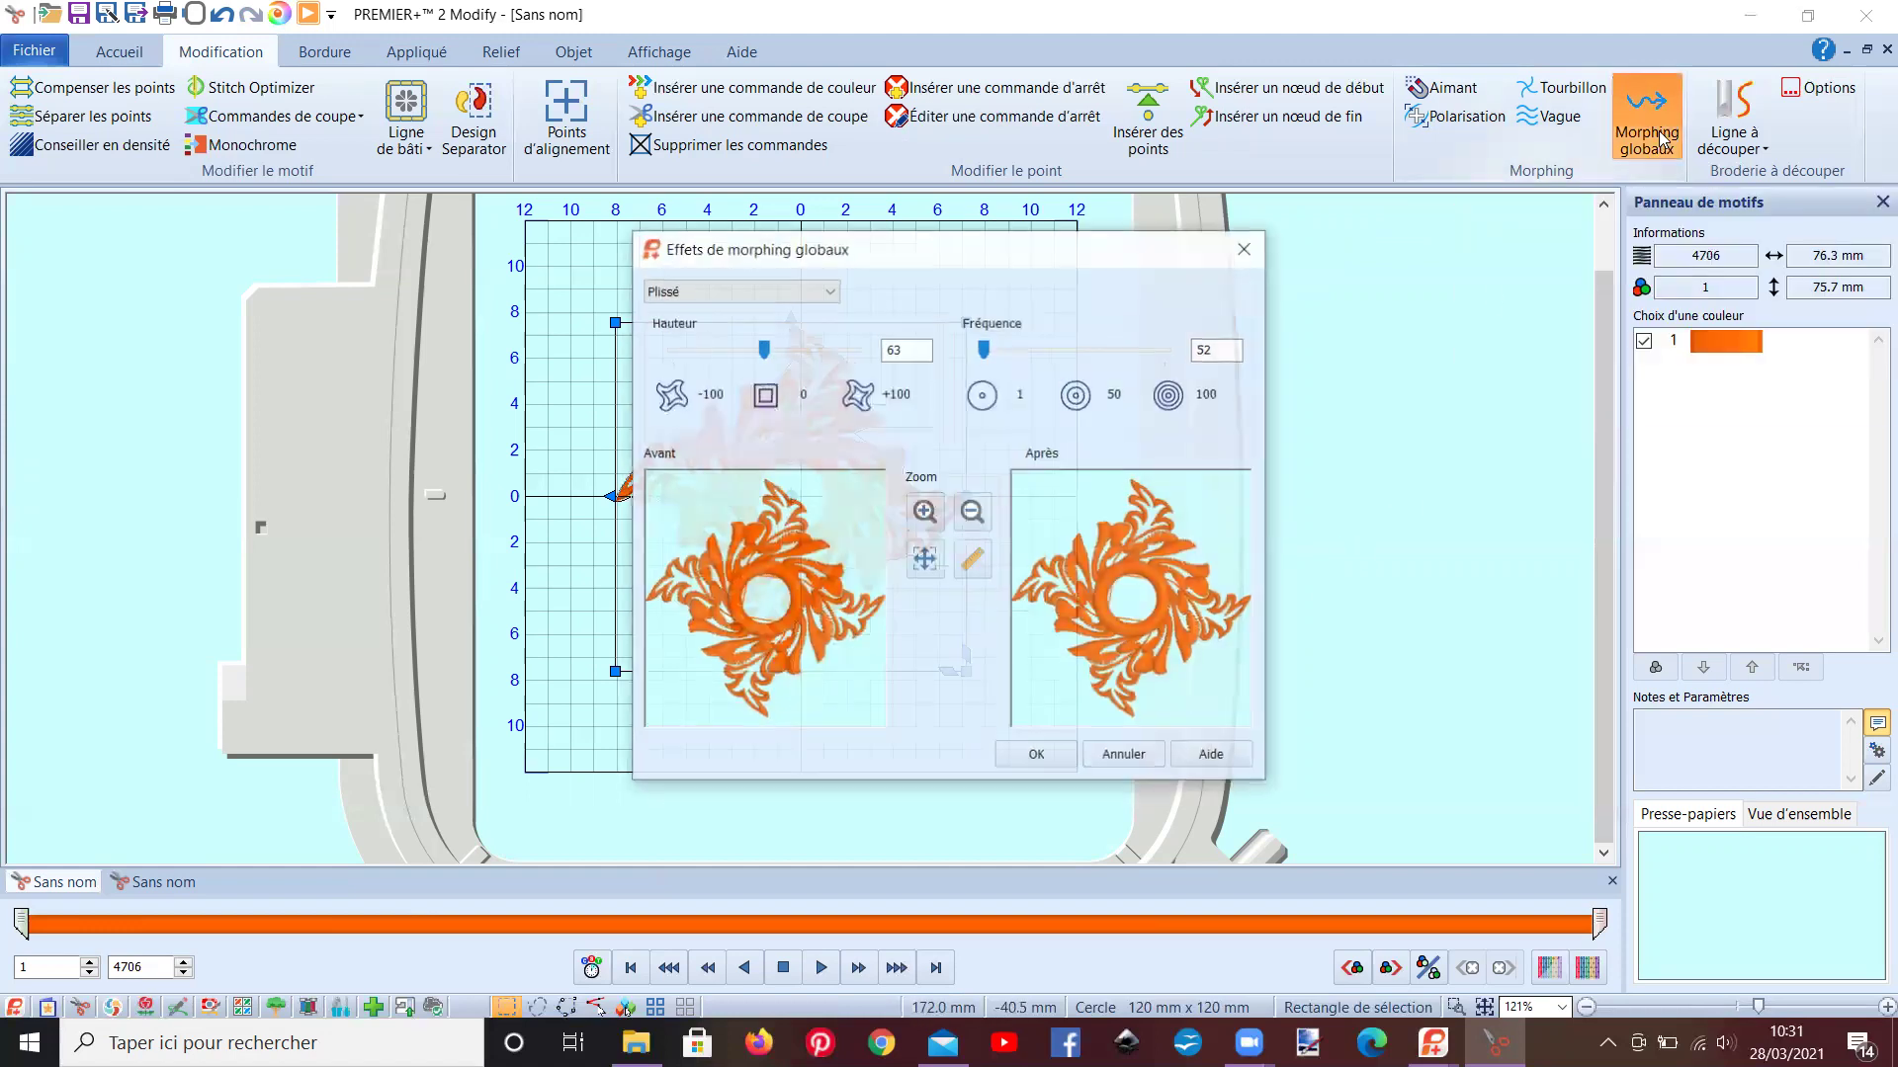
left_click(833, 294)
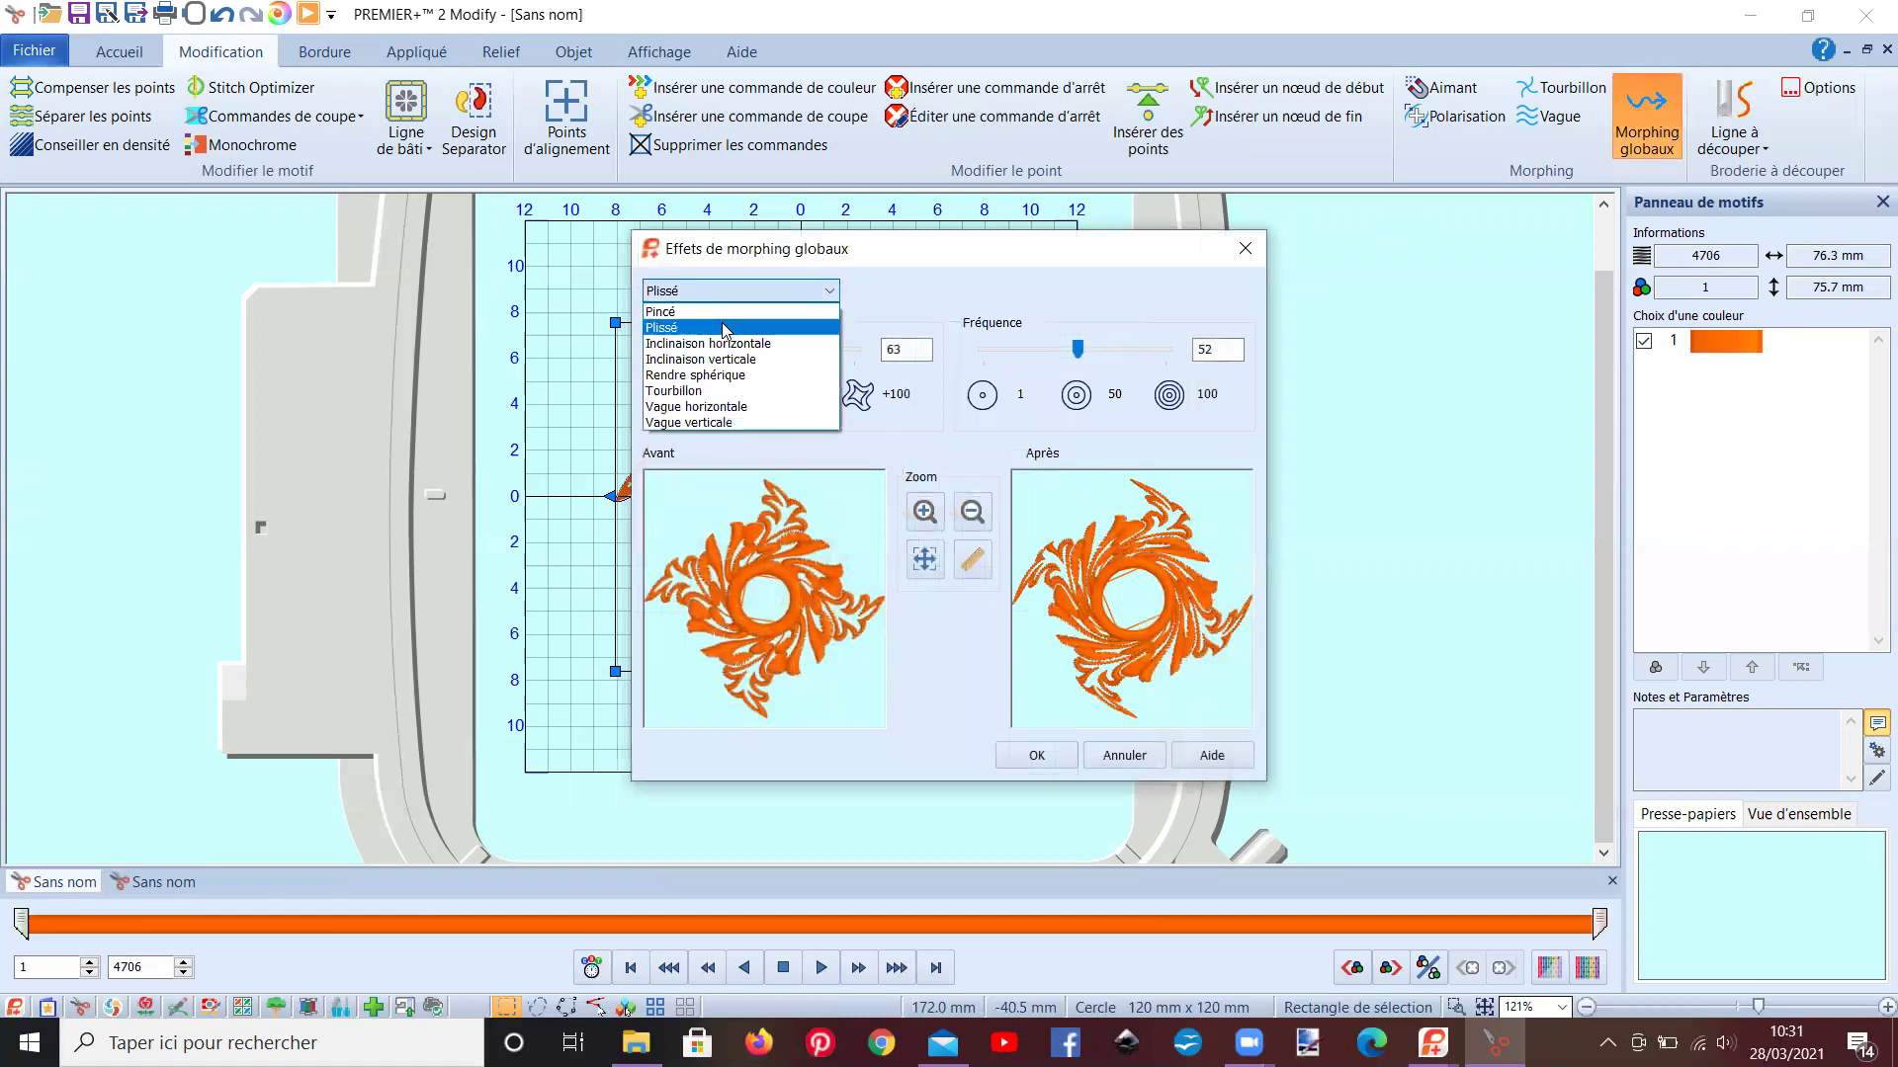
left_click(726, 376)
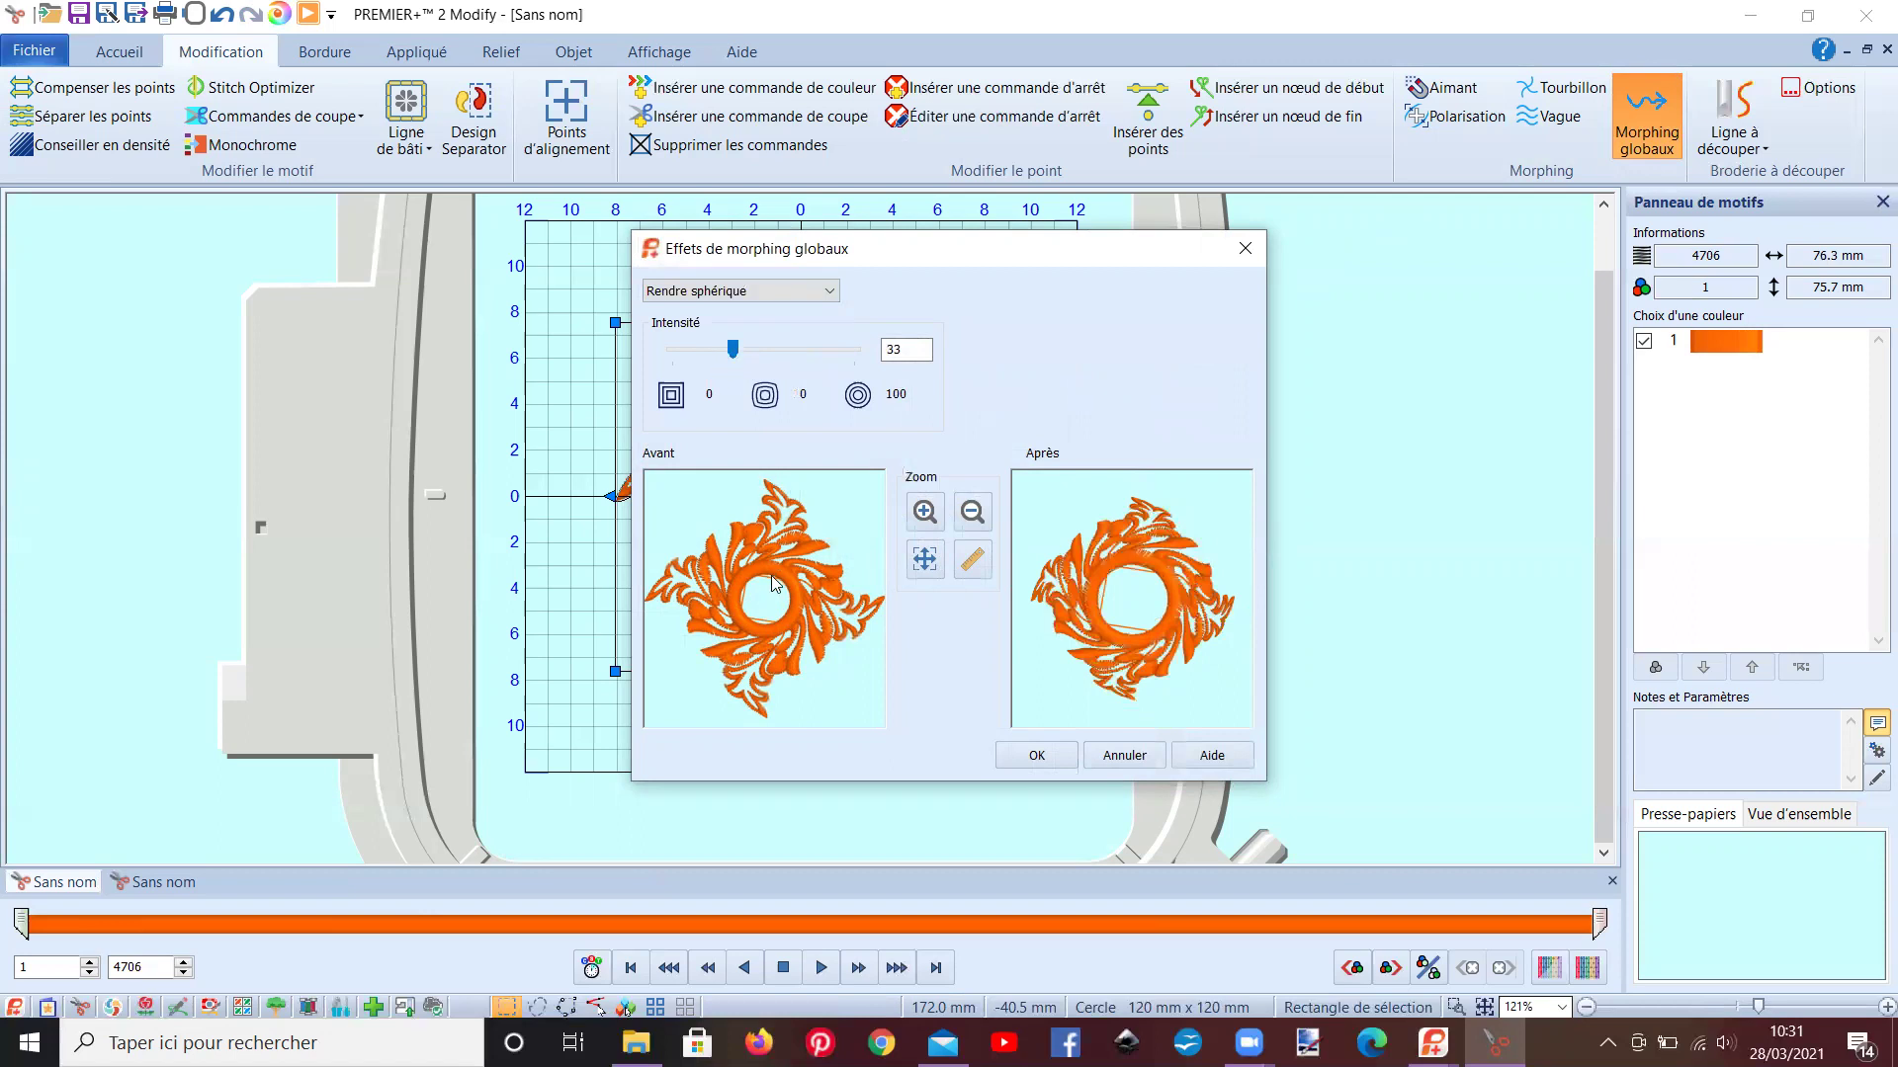
mouse_move(732, 349)
left_mouse_down()
mouse_move(837, 379)
mouse_move(738, 383)
left_mouse_up()
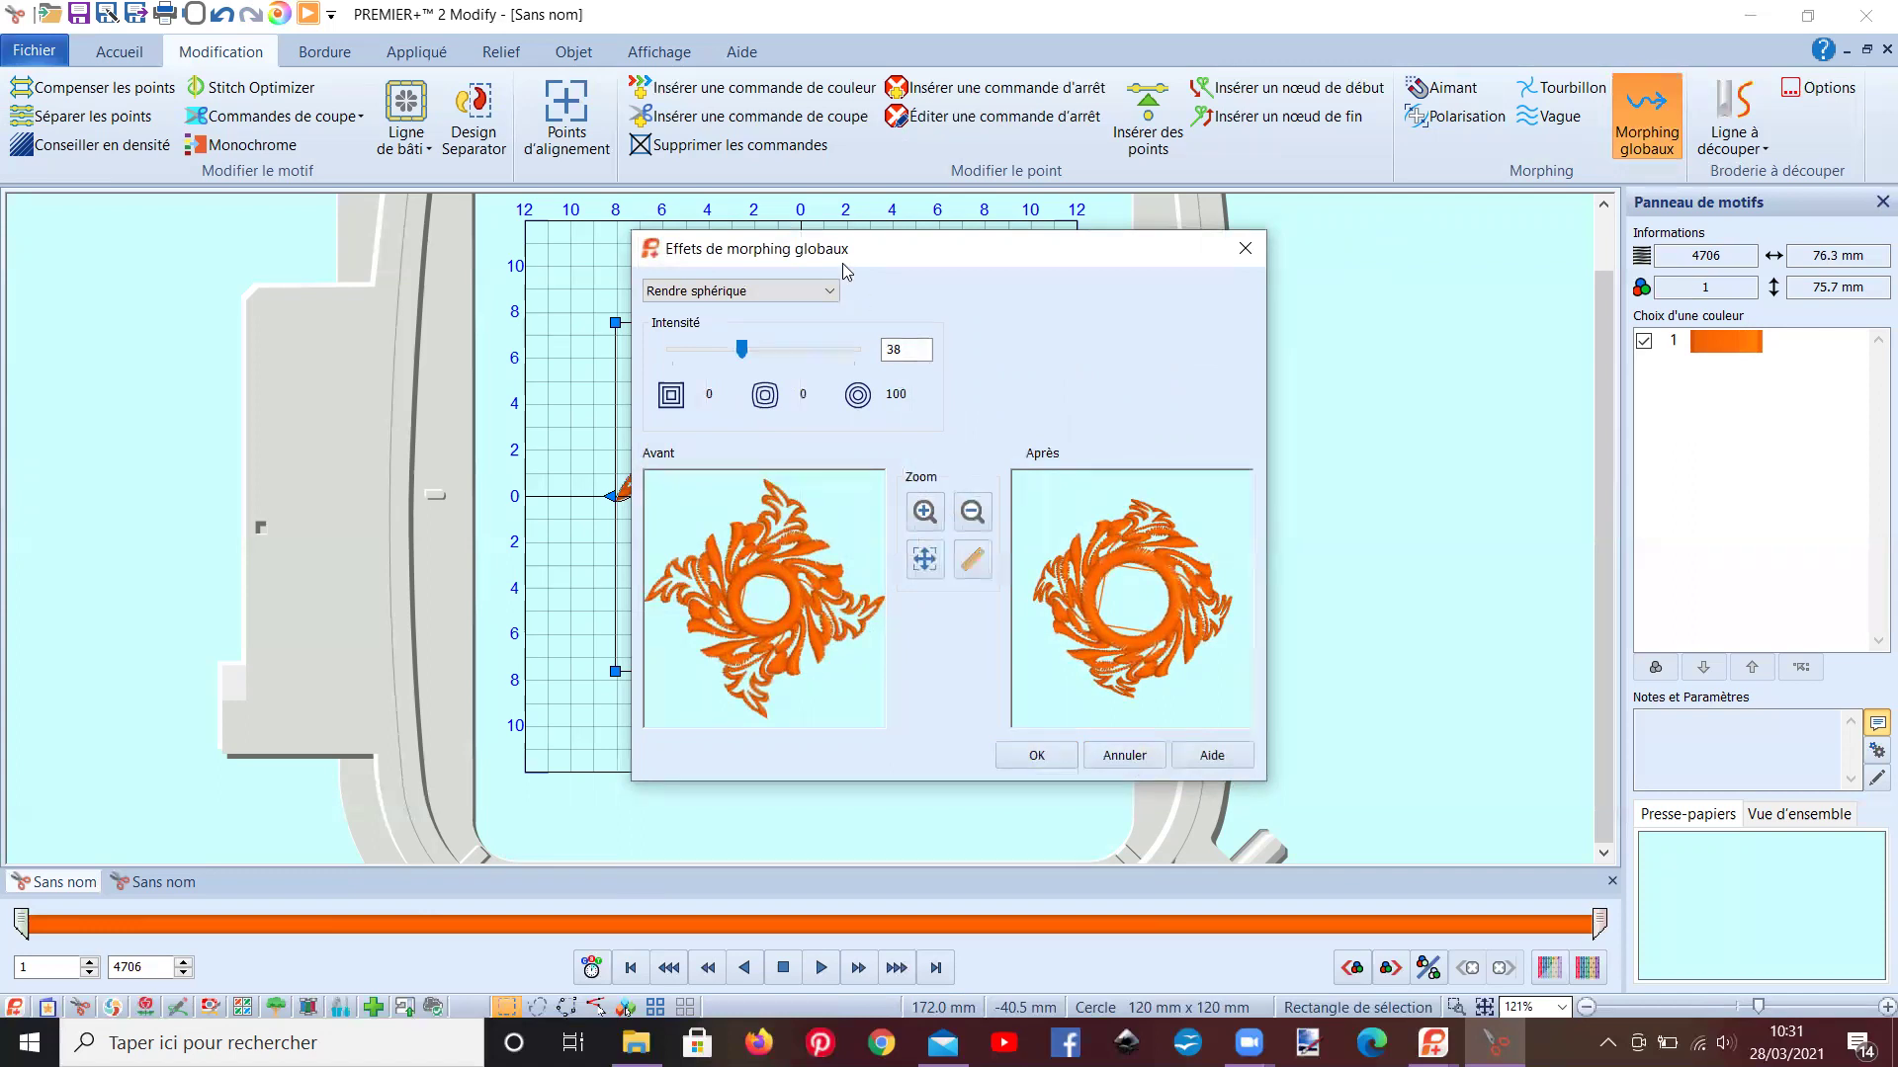
left_click_drag(845, 269, 1336, 247)
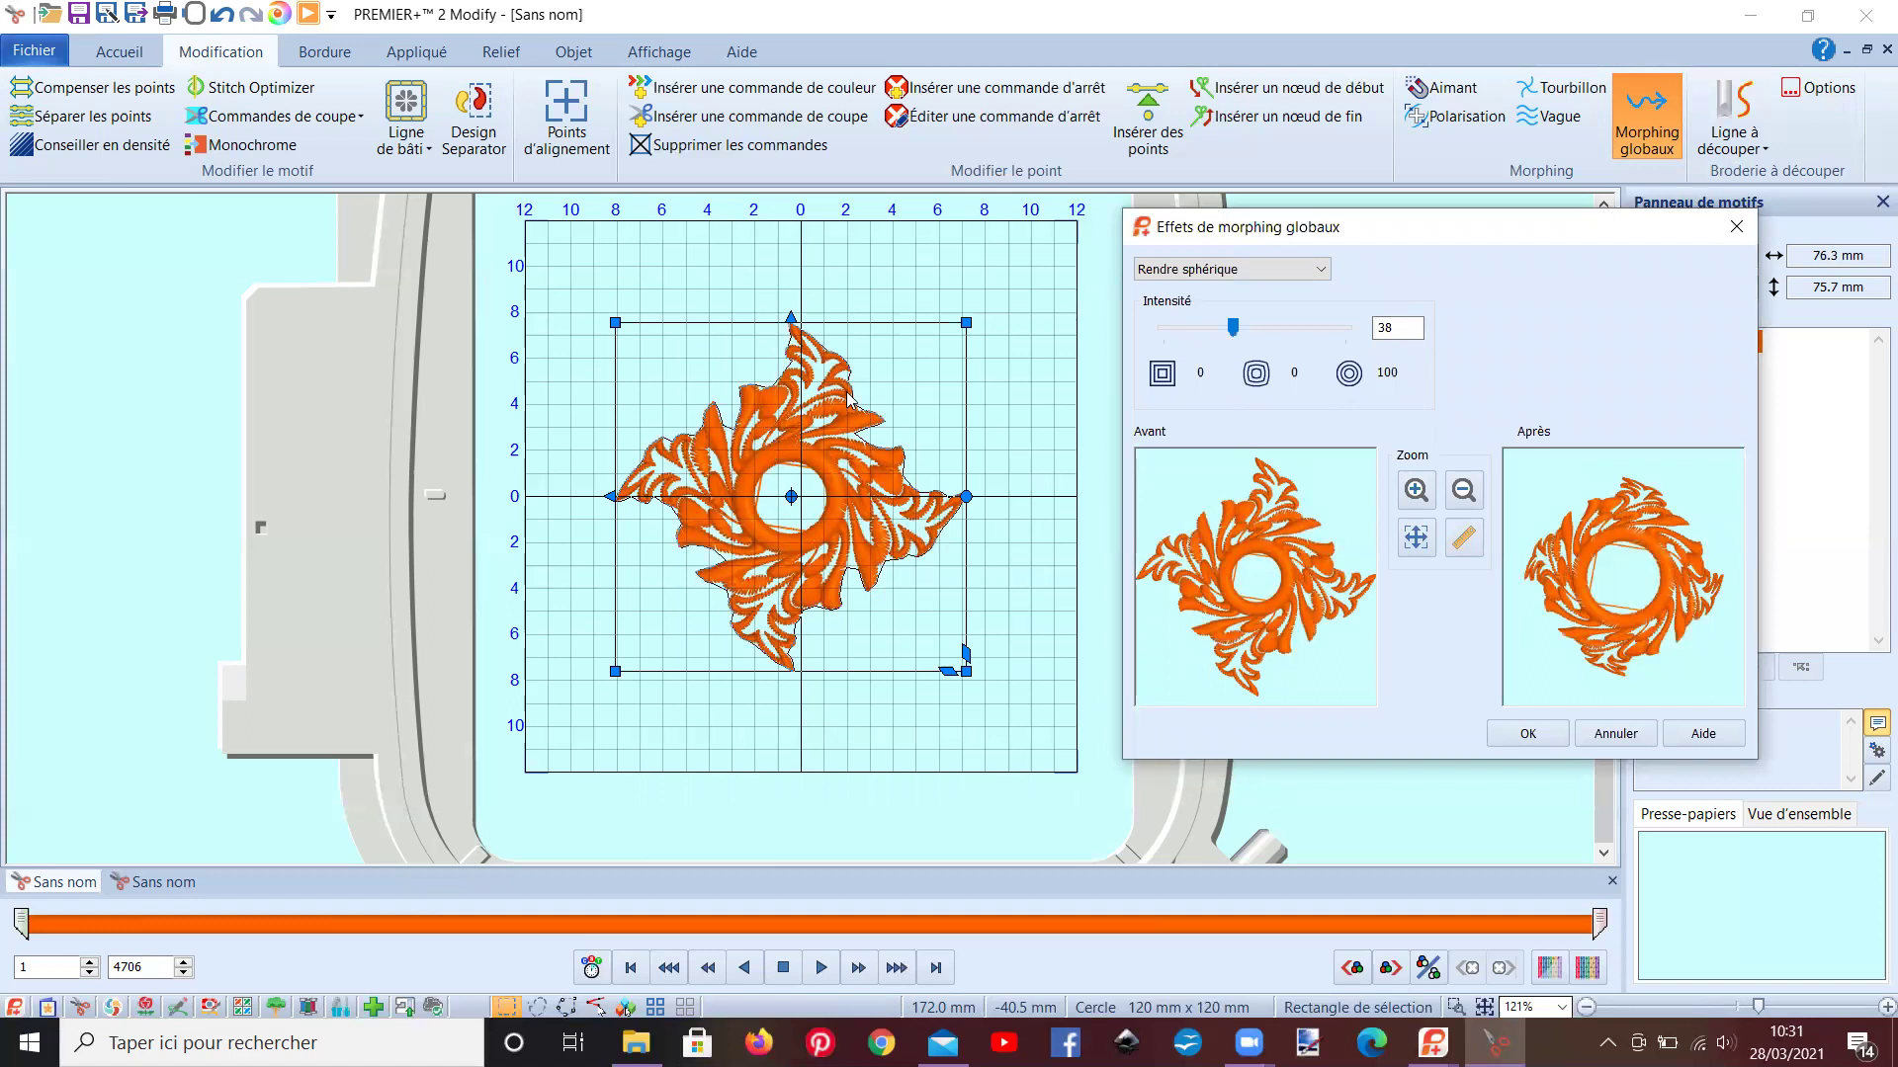
left_click(1616, 734)
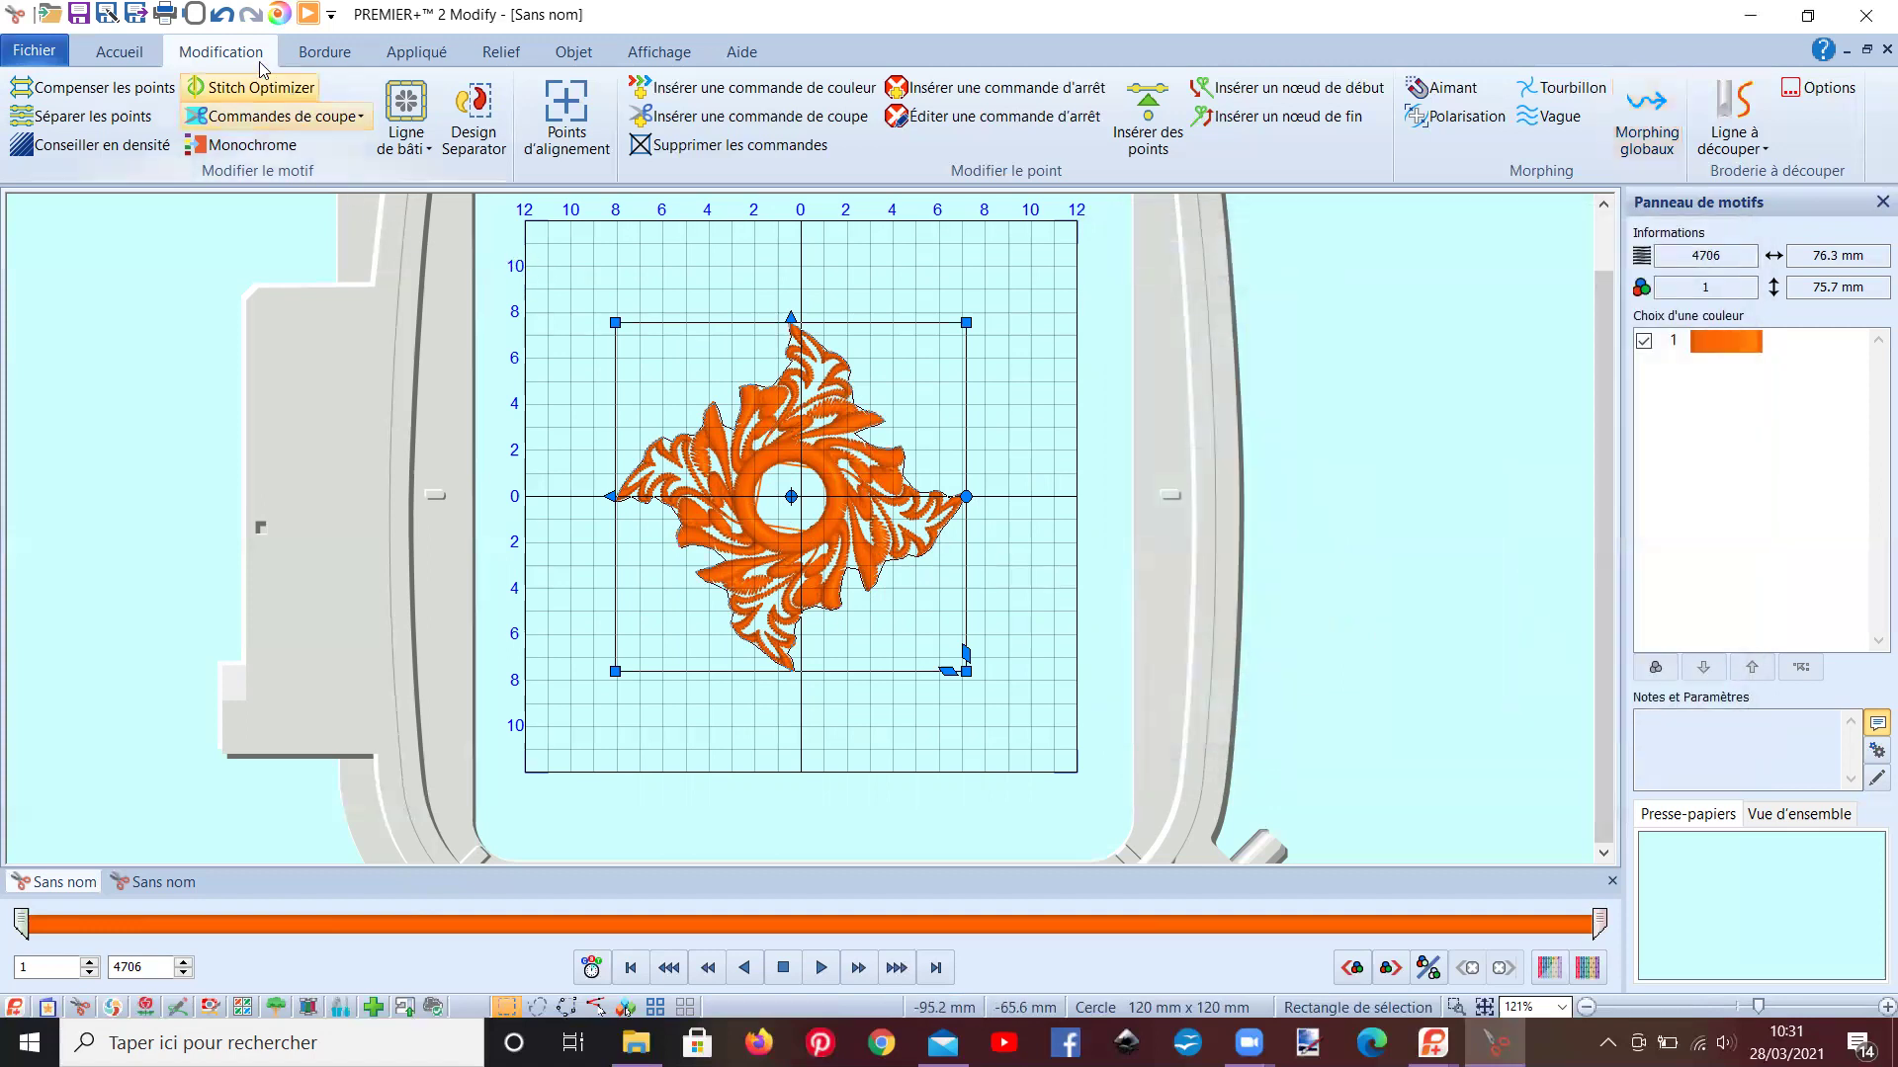
Step: Undo the Plissé effect and preview the Inclinaison horizontale global morphing on the original motif at intensity 14
left_click(219, 17)
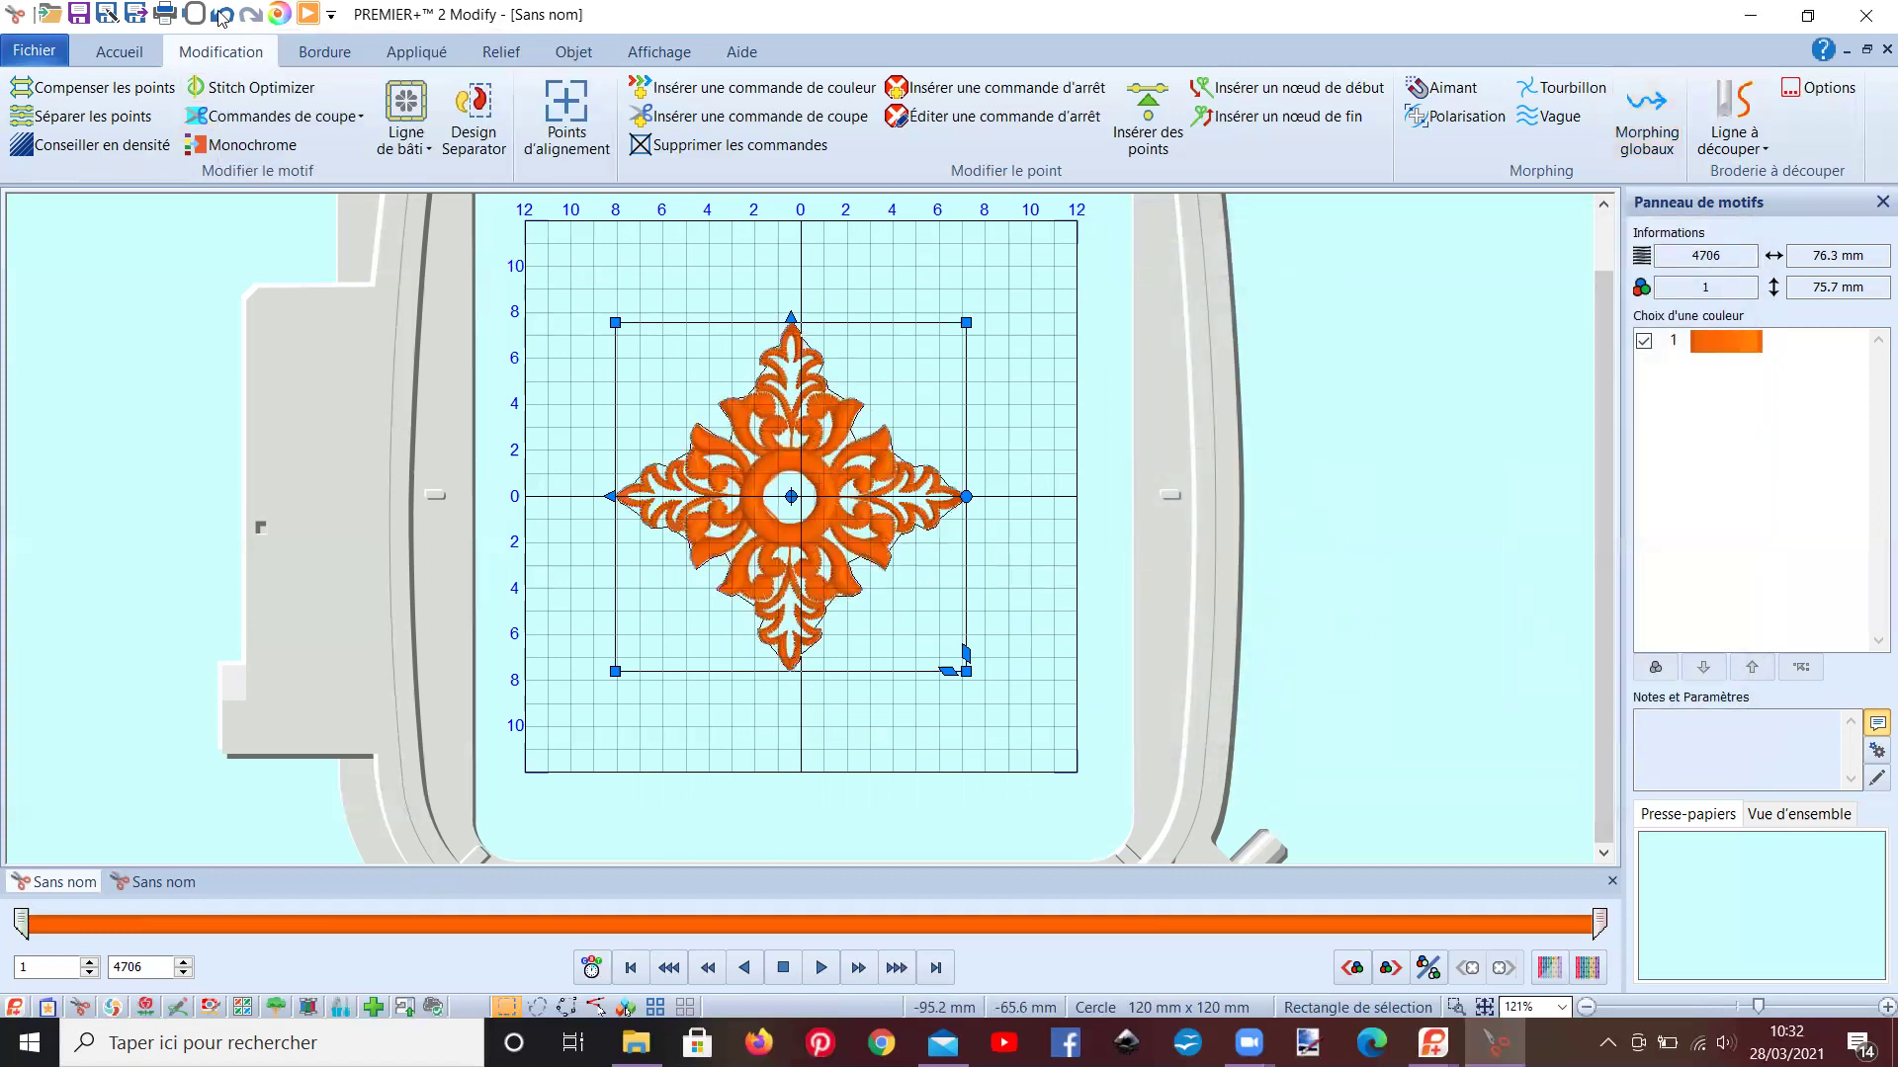
left_click(1647, 119)
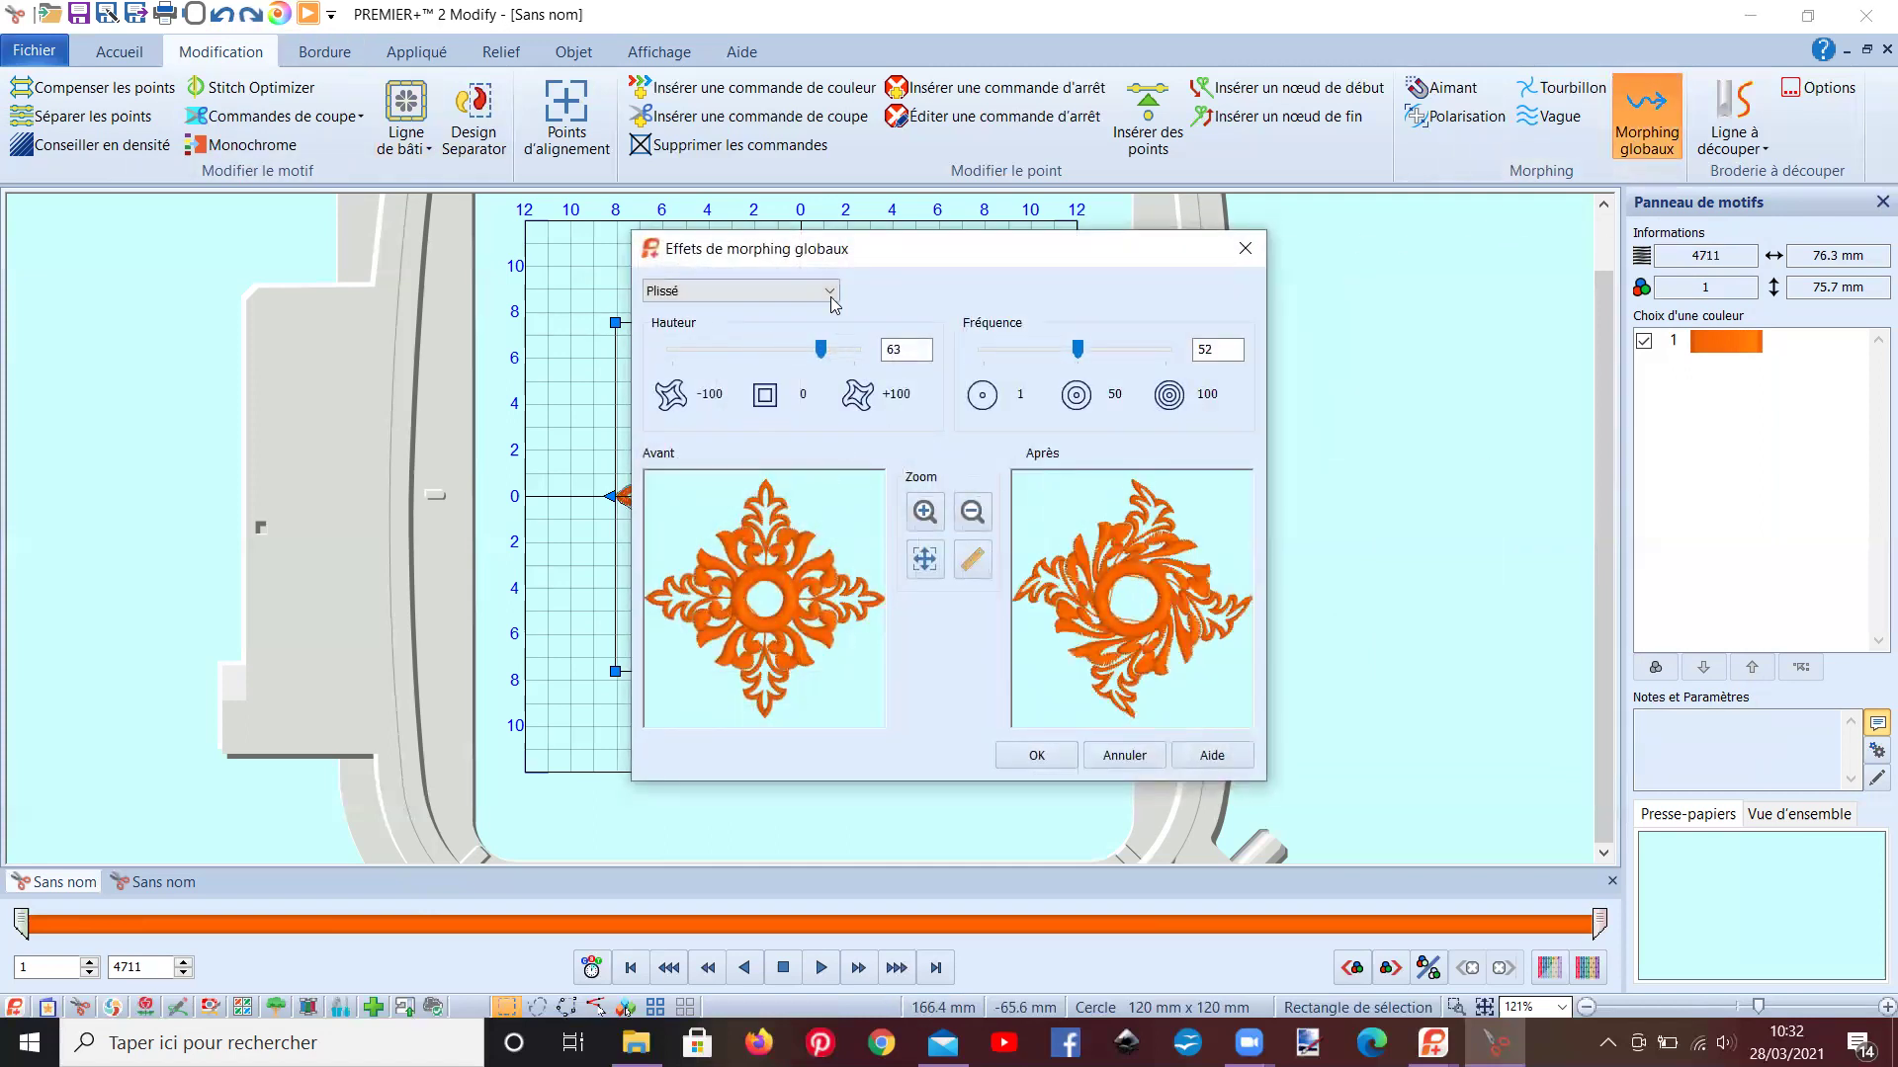
left_click(796, 292)
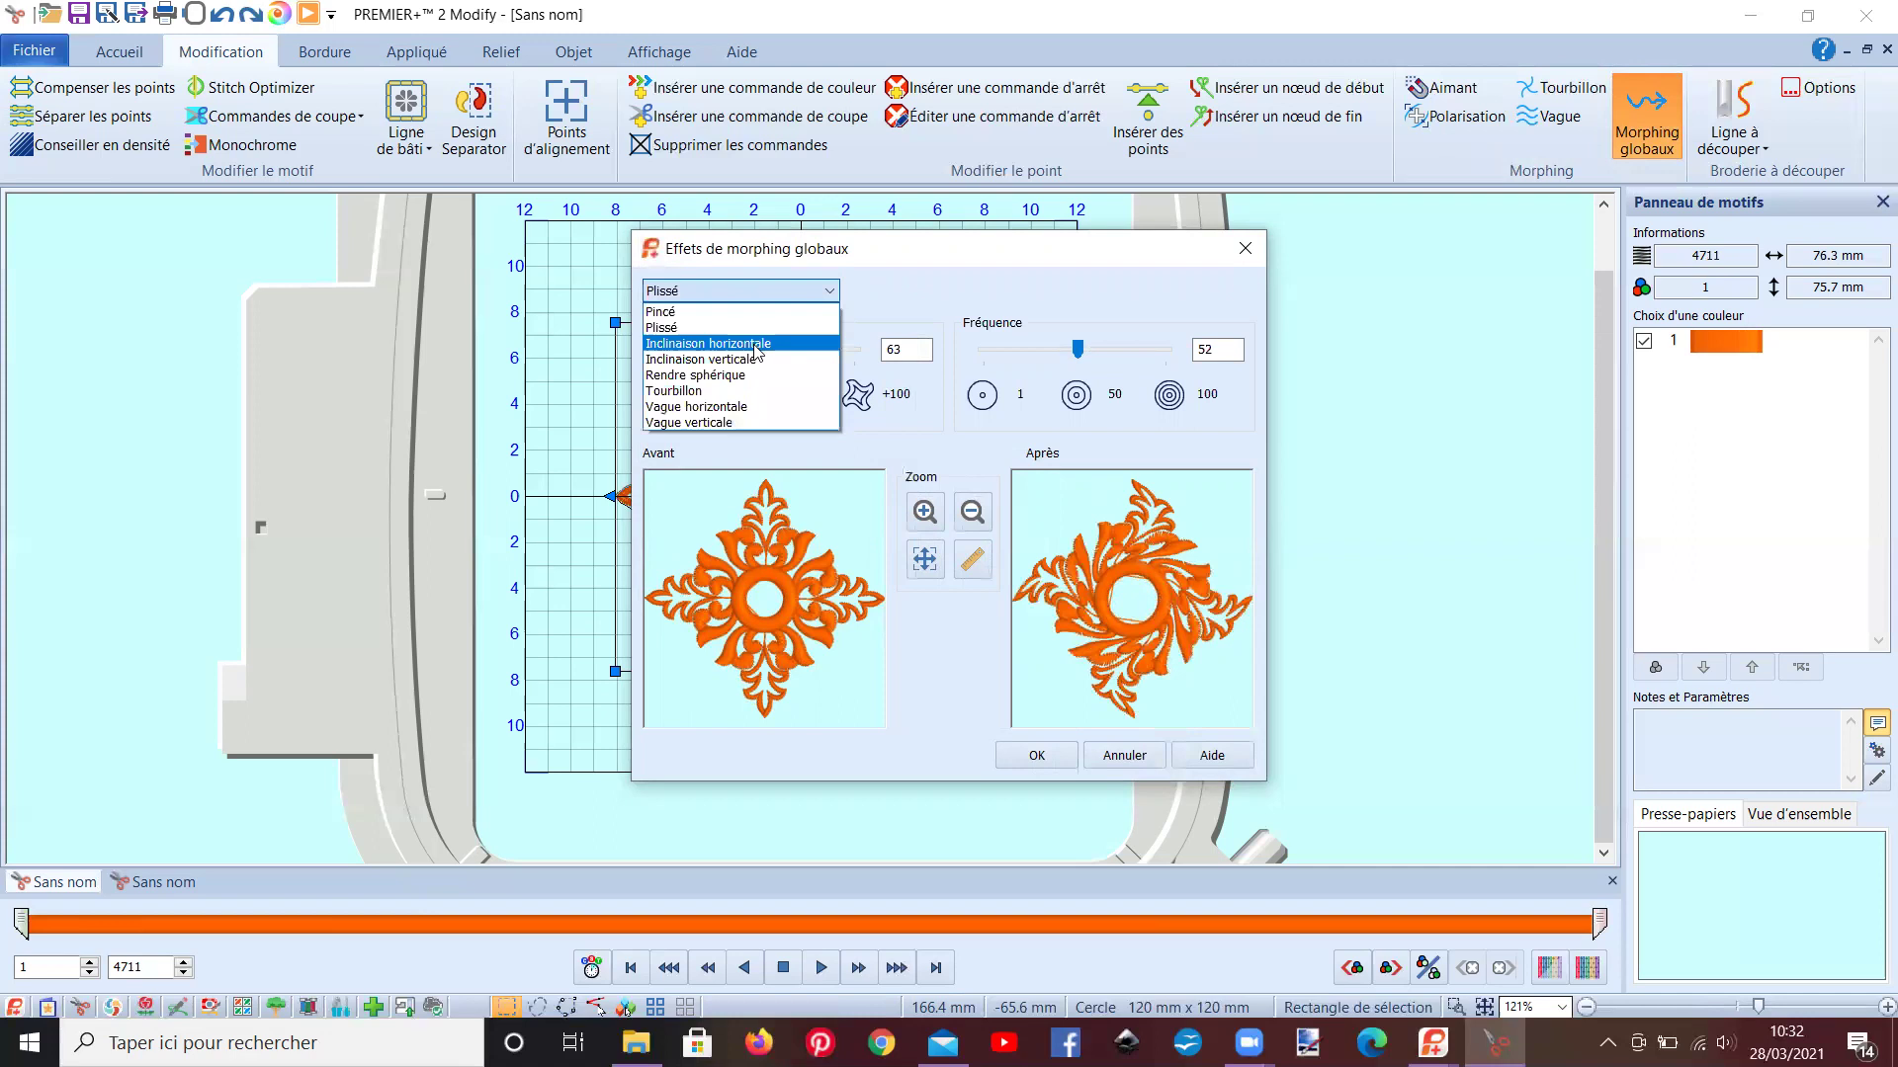
left_click(756, 346)
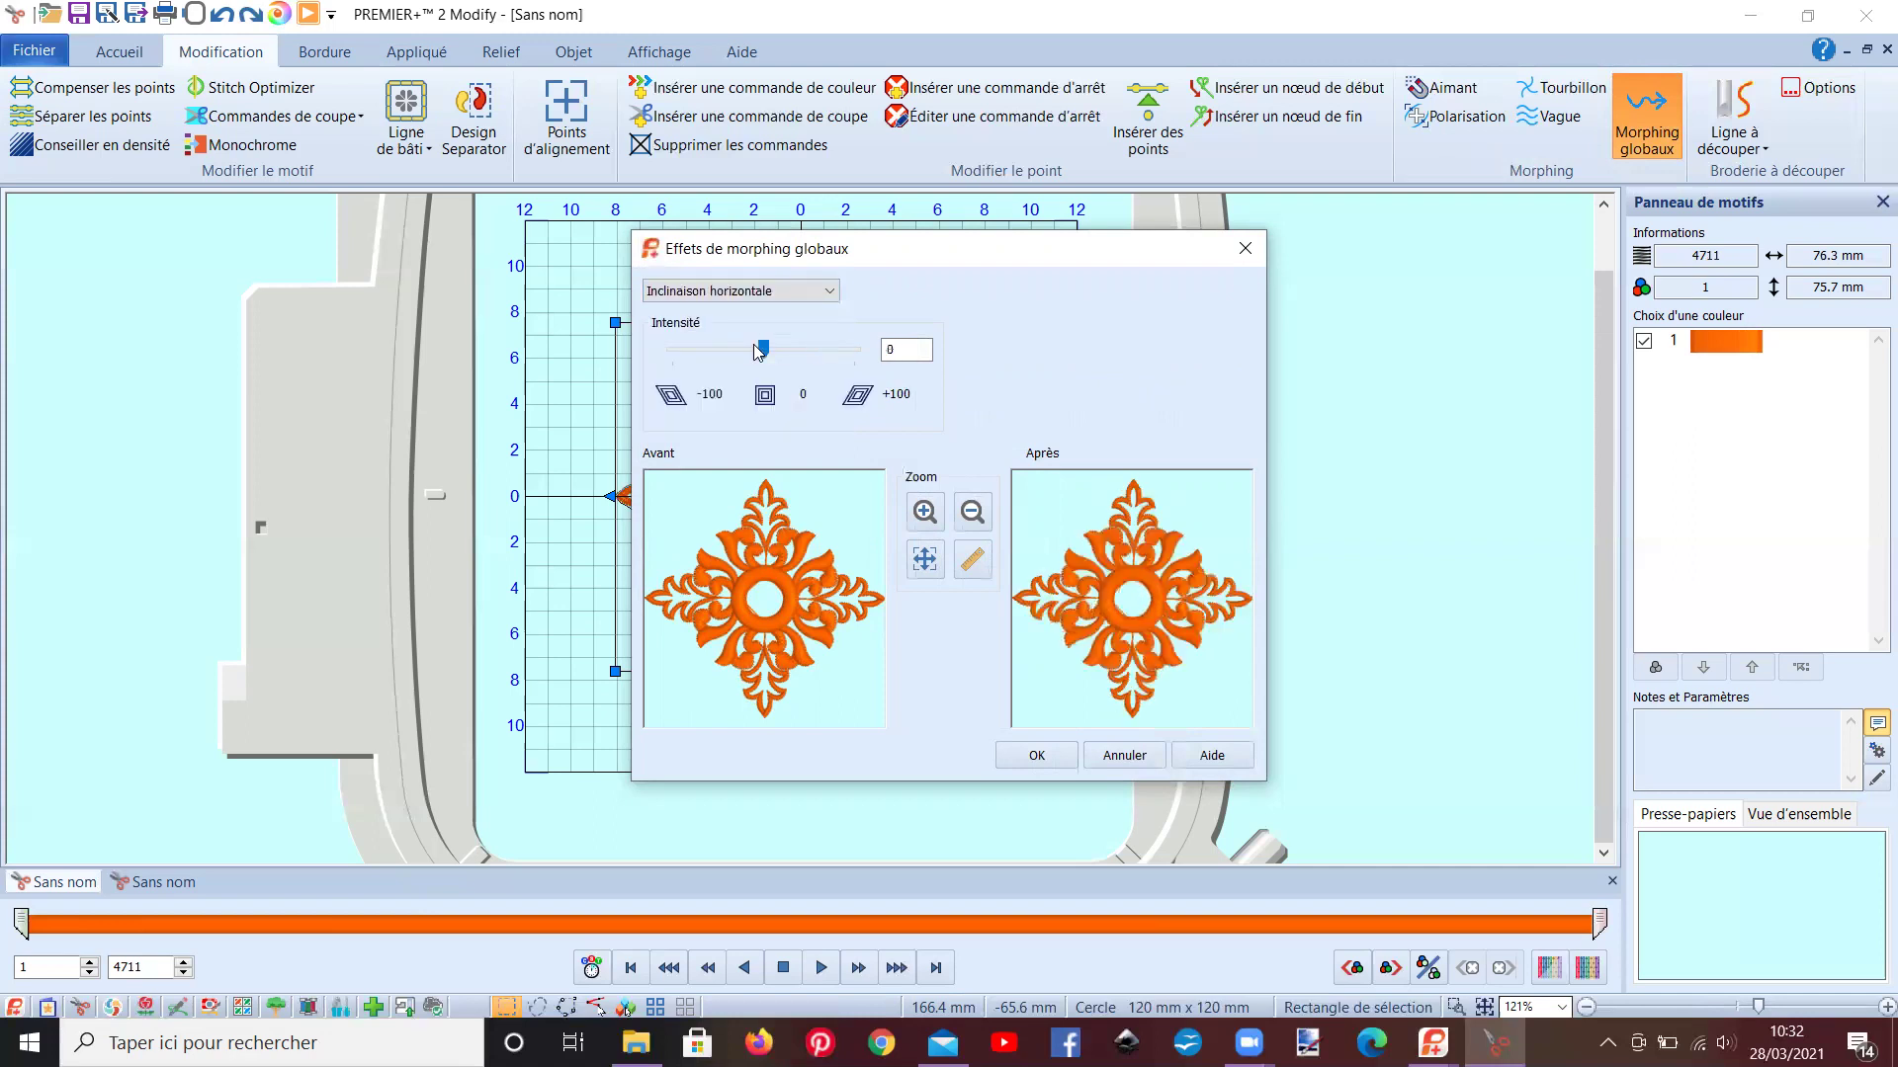
left_click_drag(767, 357, 779, 358)
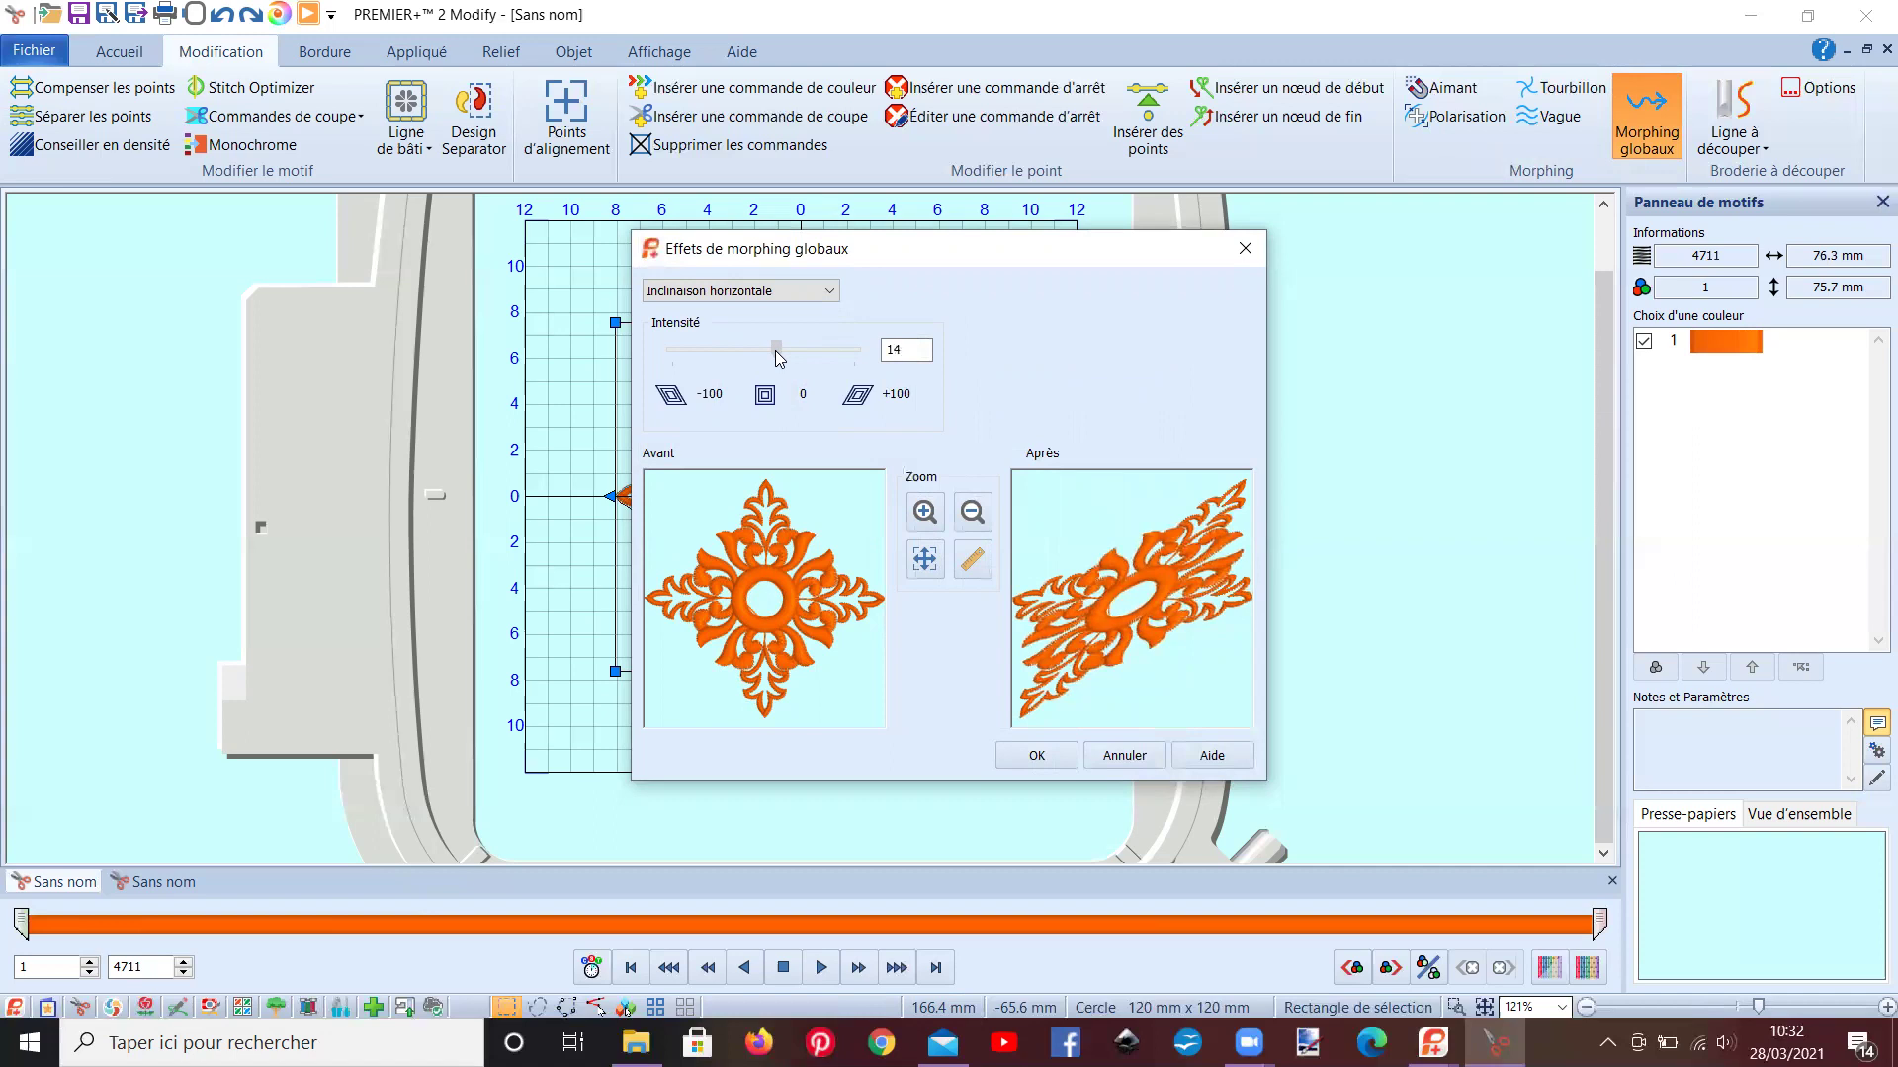
Step: Switch the global morphing effect to Inclinaison verticale and preview it at intensity 4
left_click(828, 293)
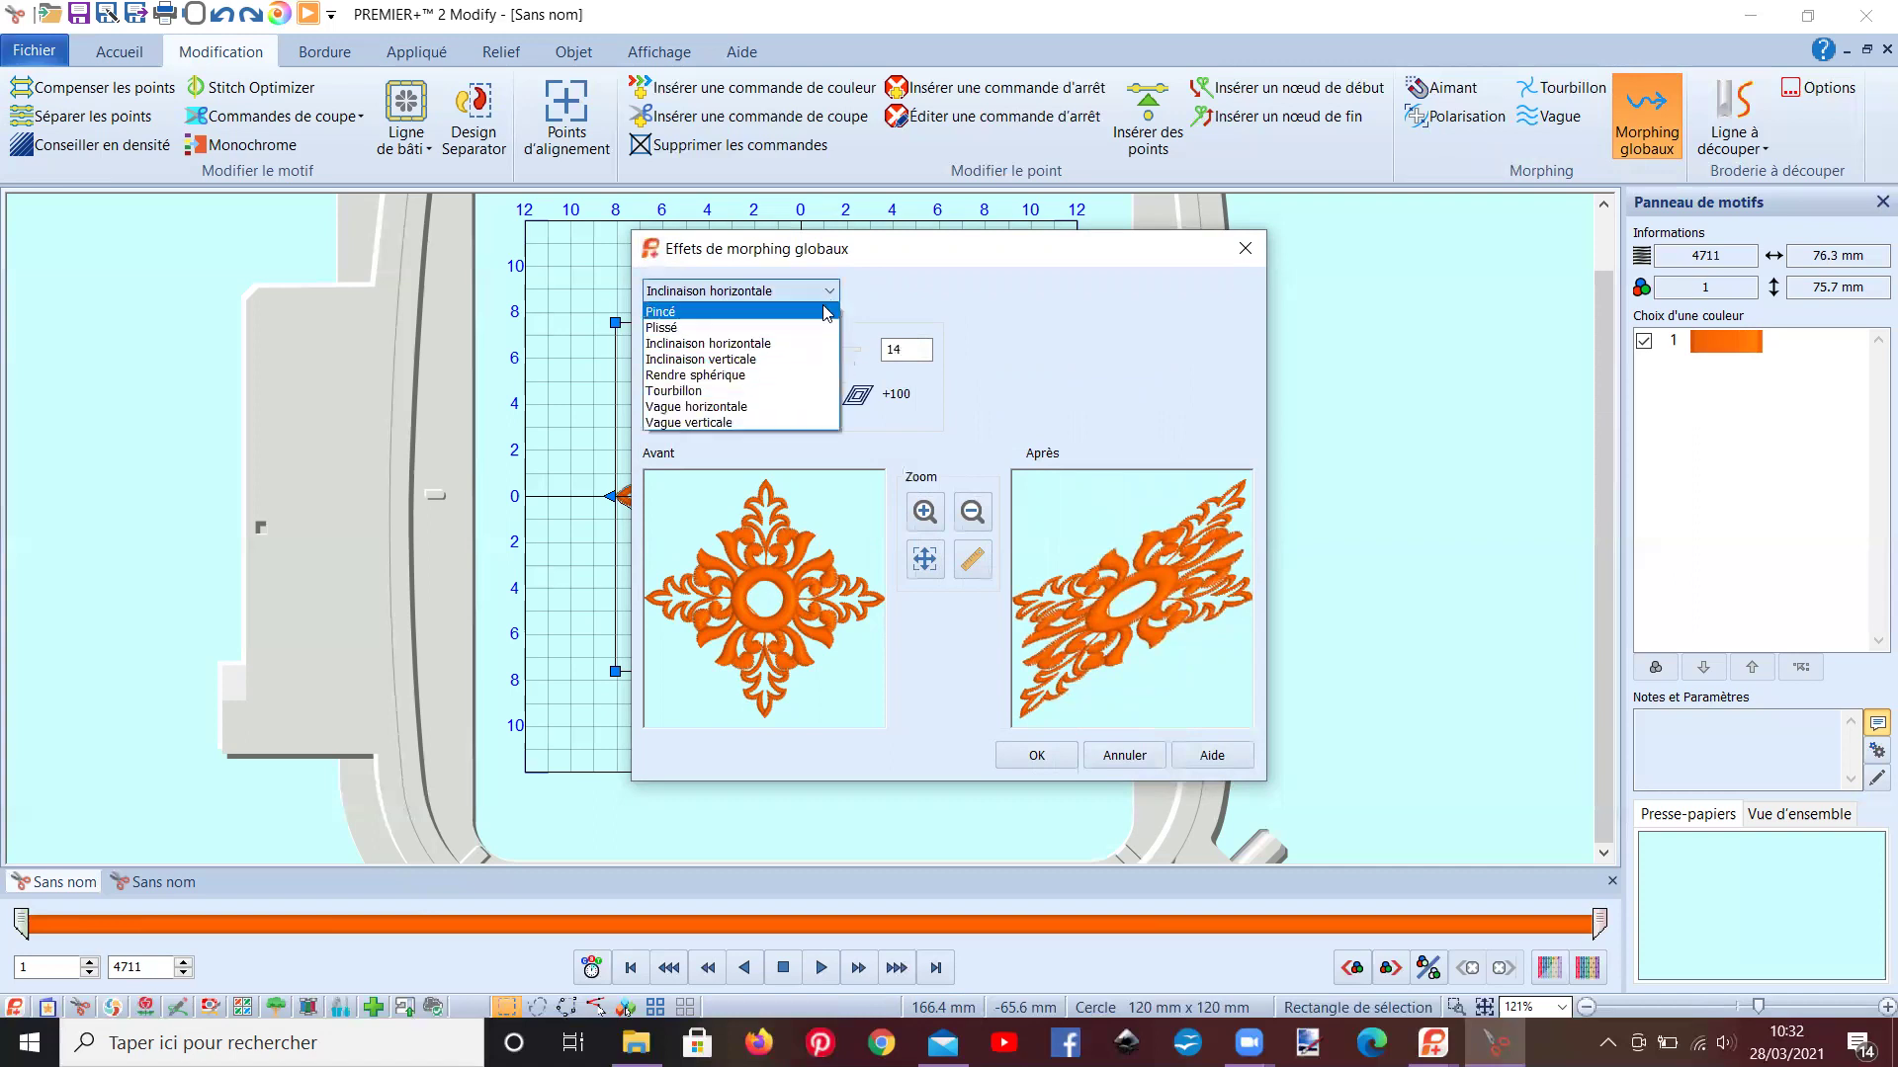
left_click(820, 360)
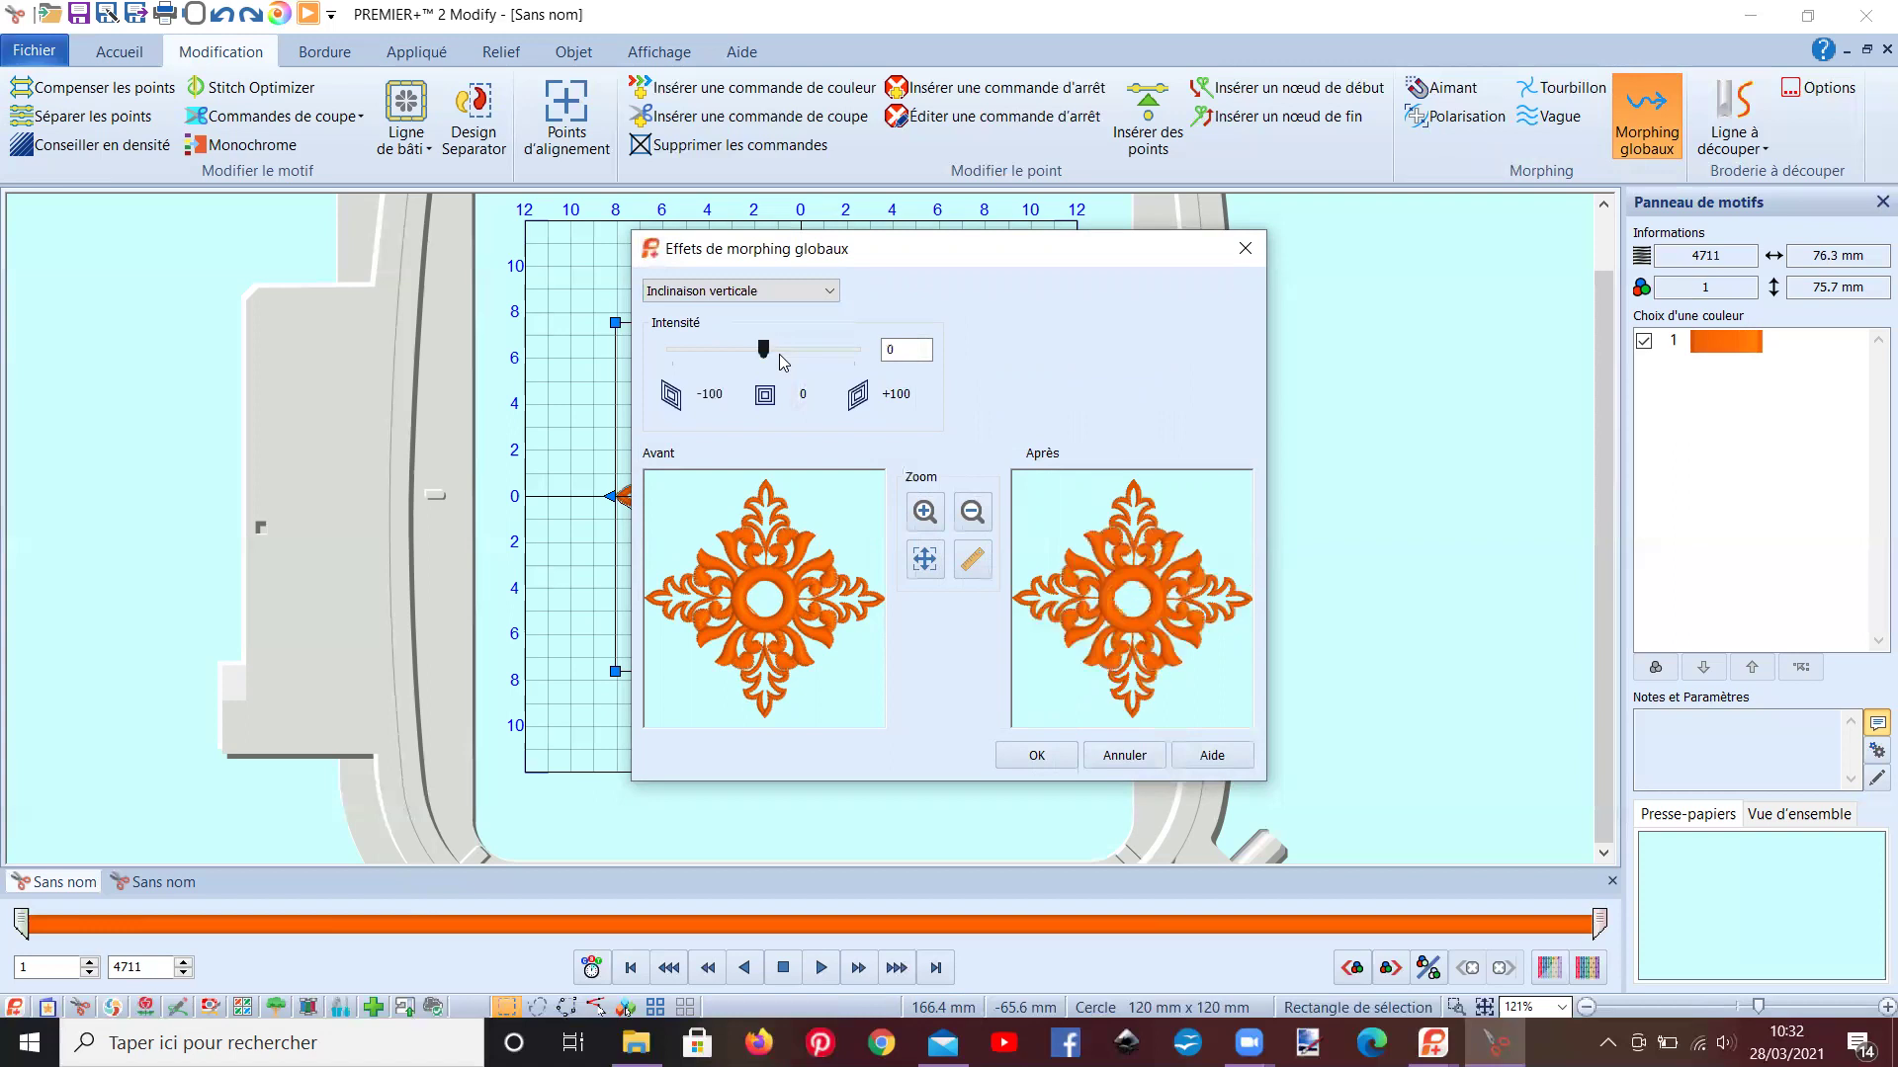
mouse_move(765, 350)
left_mouse_down()
mouse_move(749, 350)
mouse_move(777, 350)
mouse_move(764, 358)
left_mouse_up()
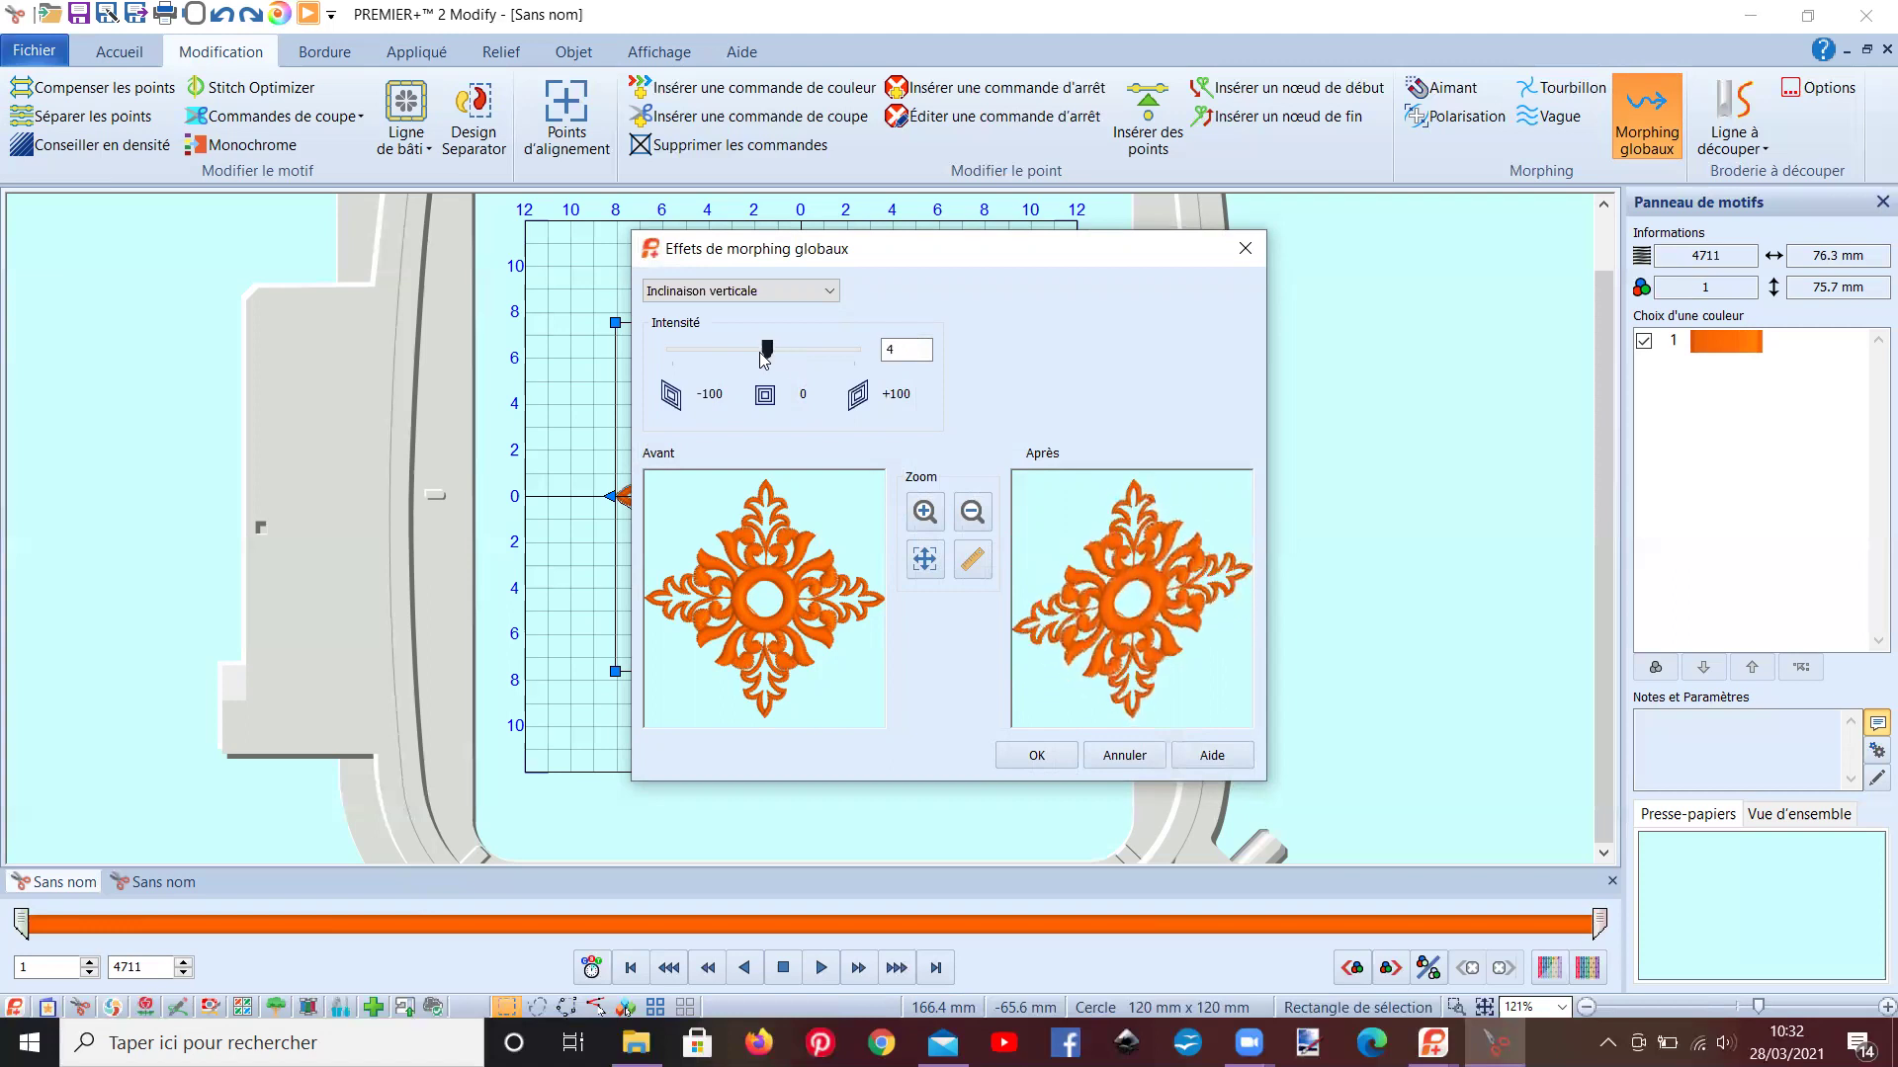
Step: Switch the global morphing effect to Rendre sphérique and preview the original motif at intensity 42
left_click(747, 290)
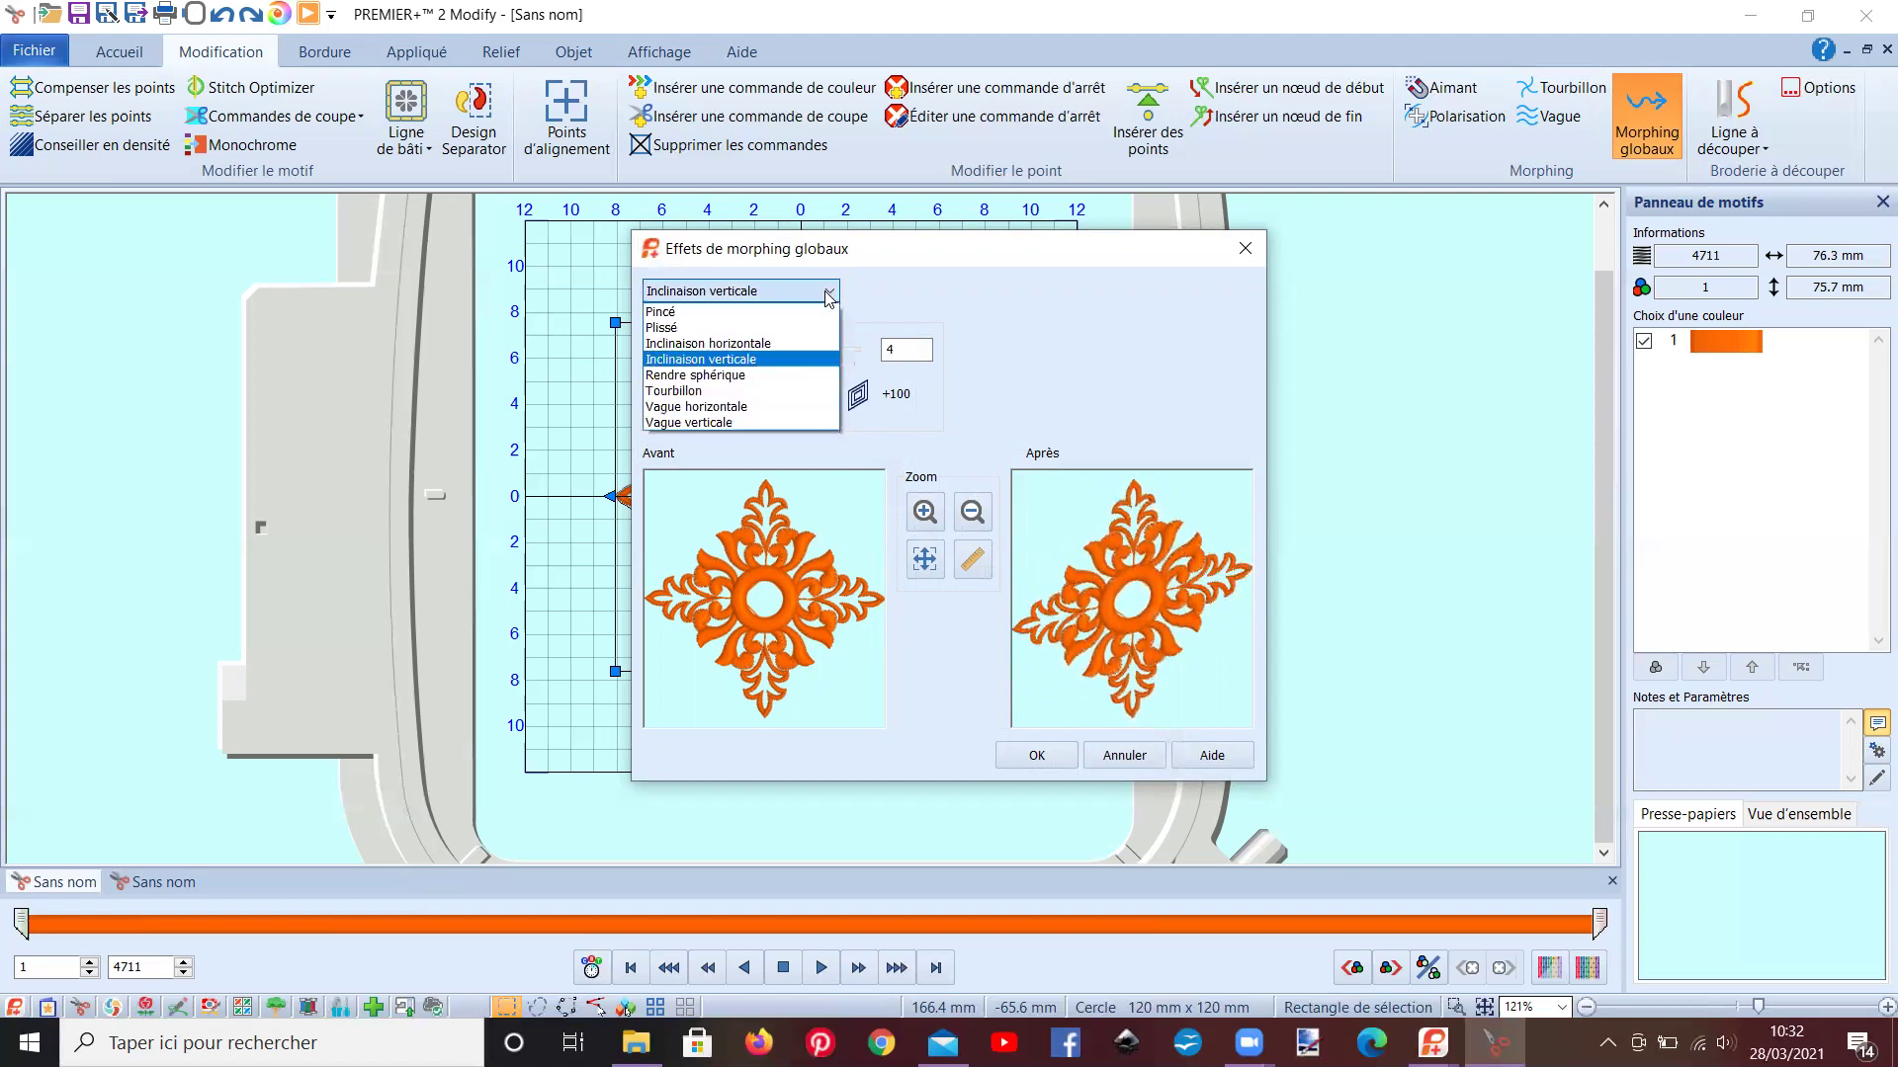
left_click(745, 373)
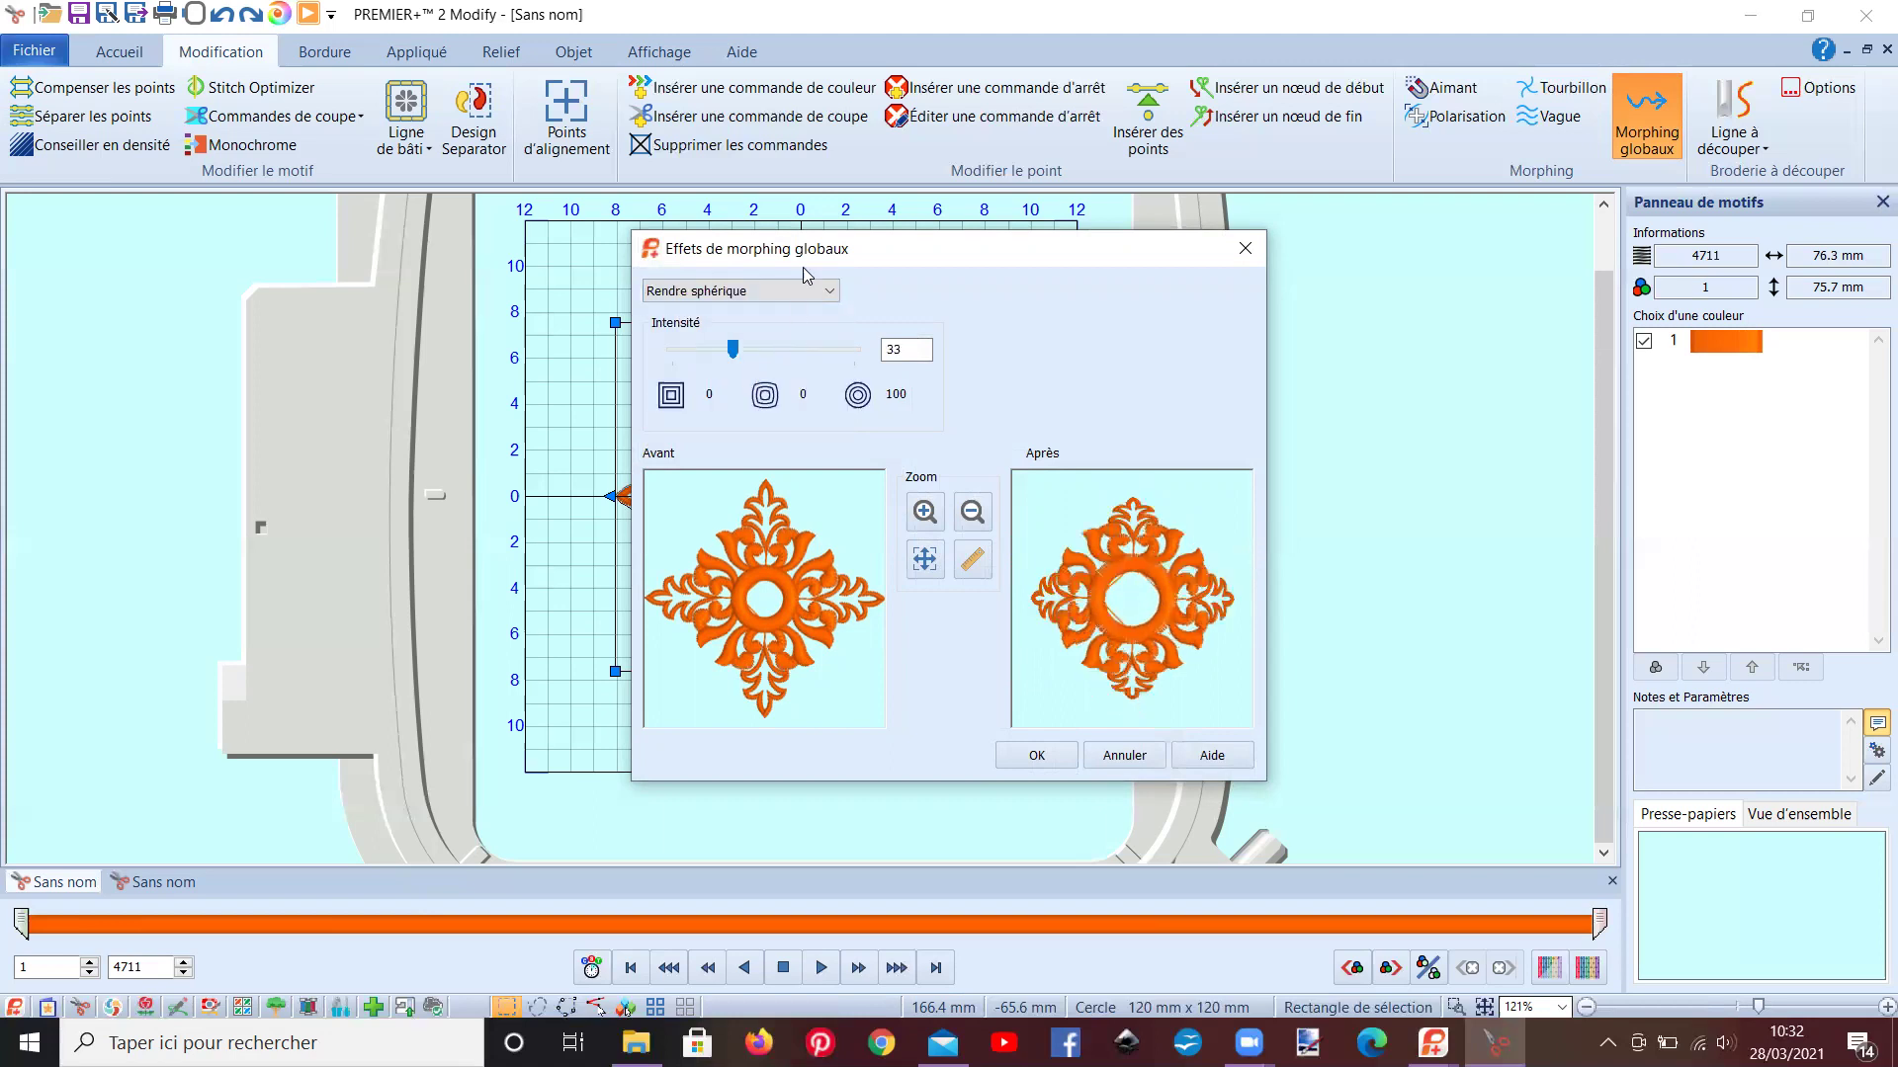
mouse_move(733, 355)
left_mouse_down()
mouse_move(838, 368)
mouse_move(668, 356)
mouse_move(745, 369)
left_mouse_up()
Step: Switch the global morphing effect to Tourbillon and preview it at intensity 14
left_click(829, 291)
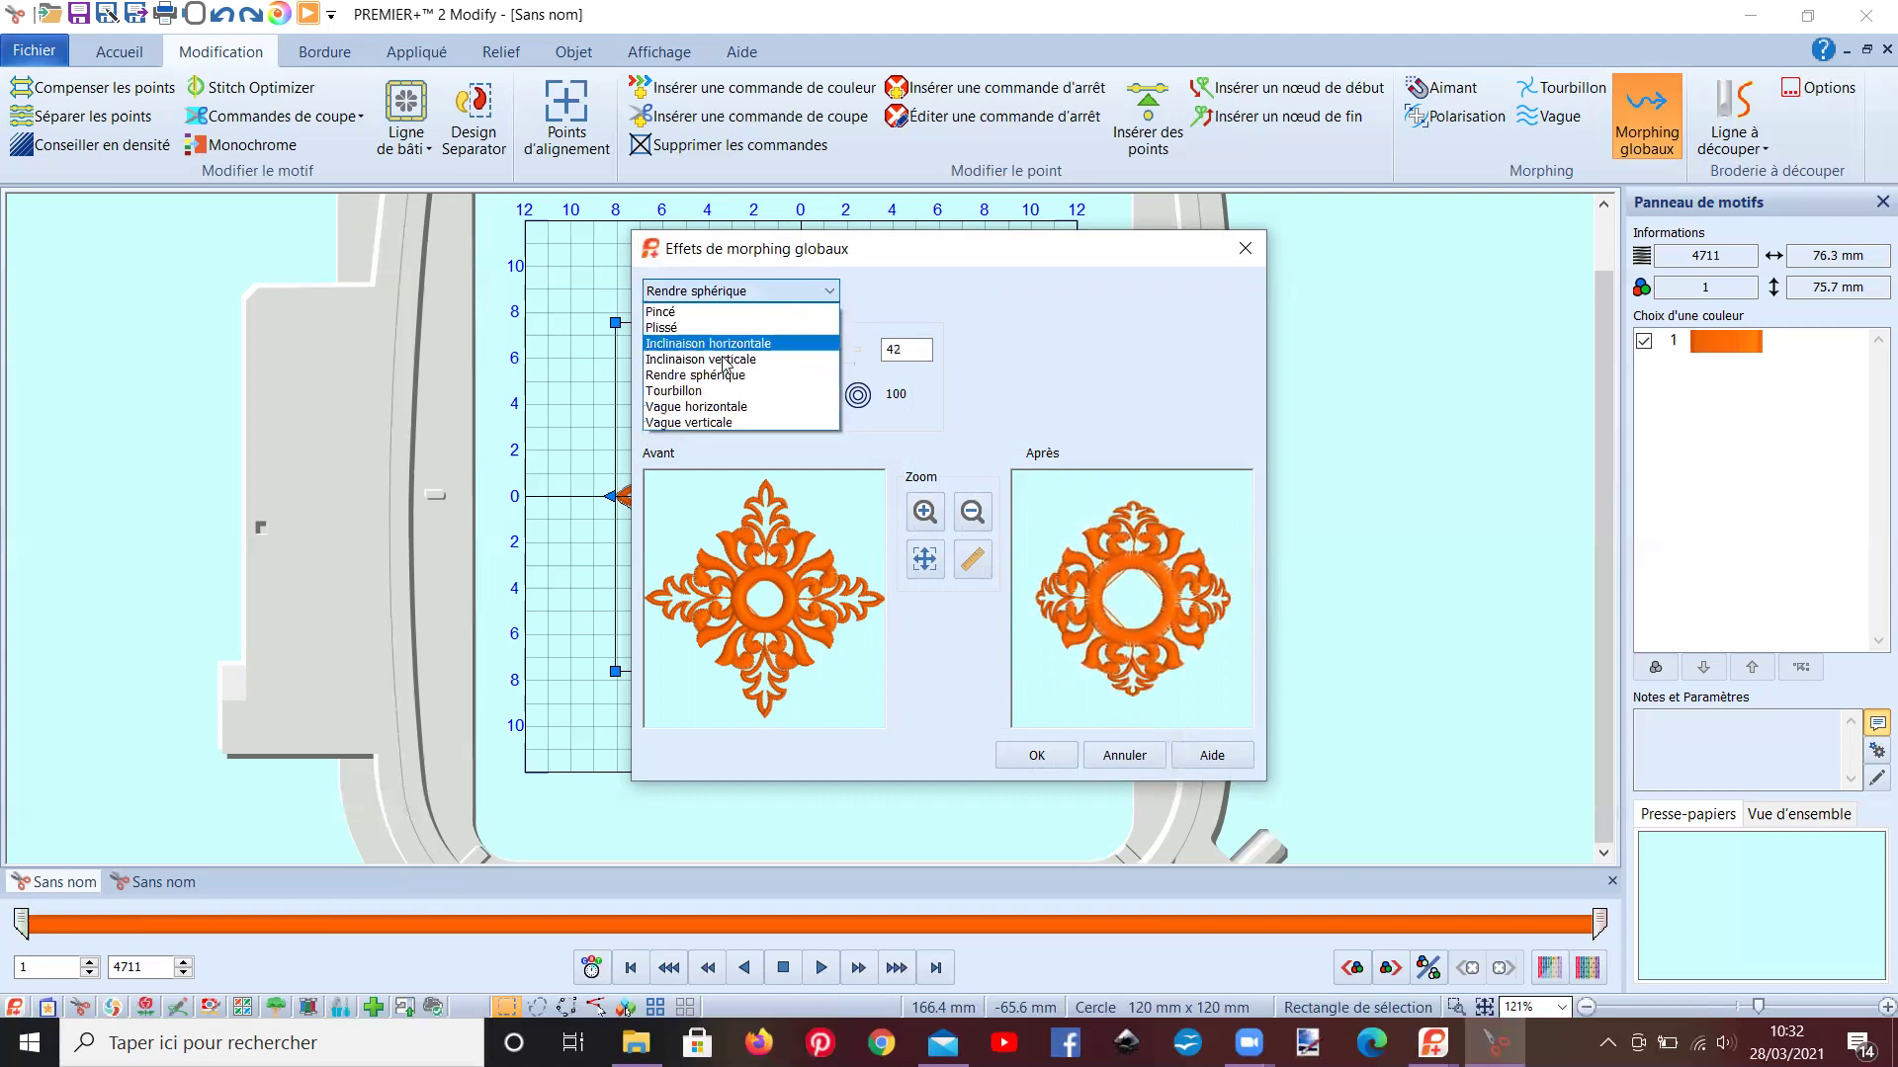
left_click(707, 392)
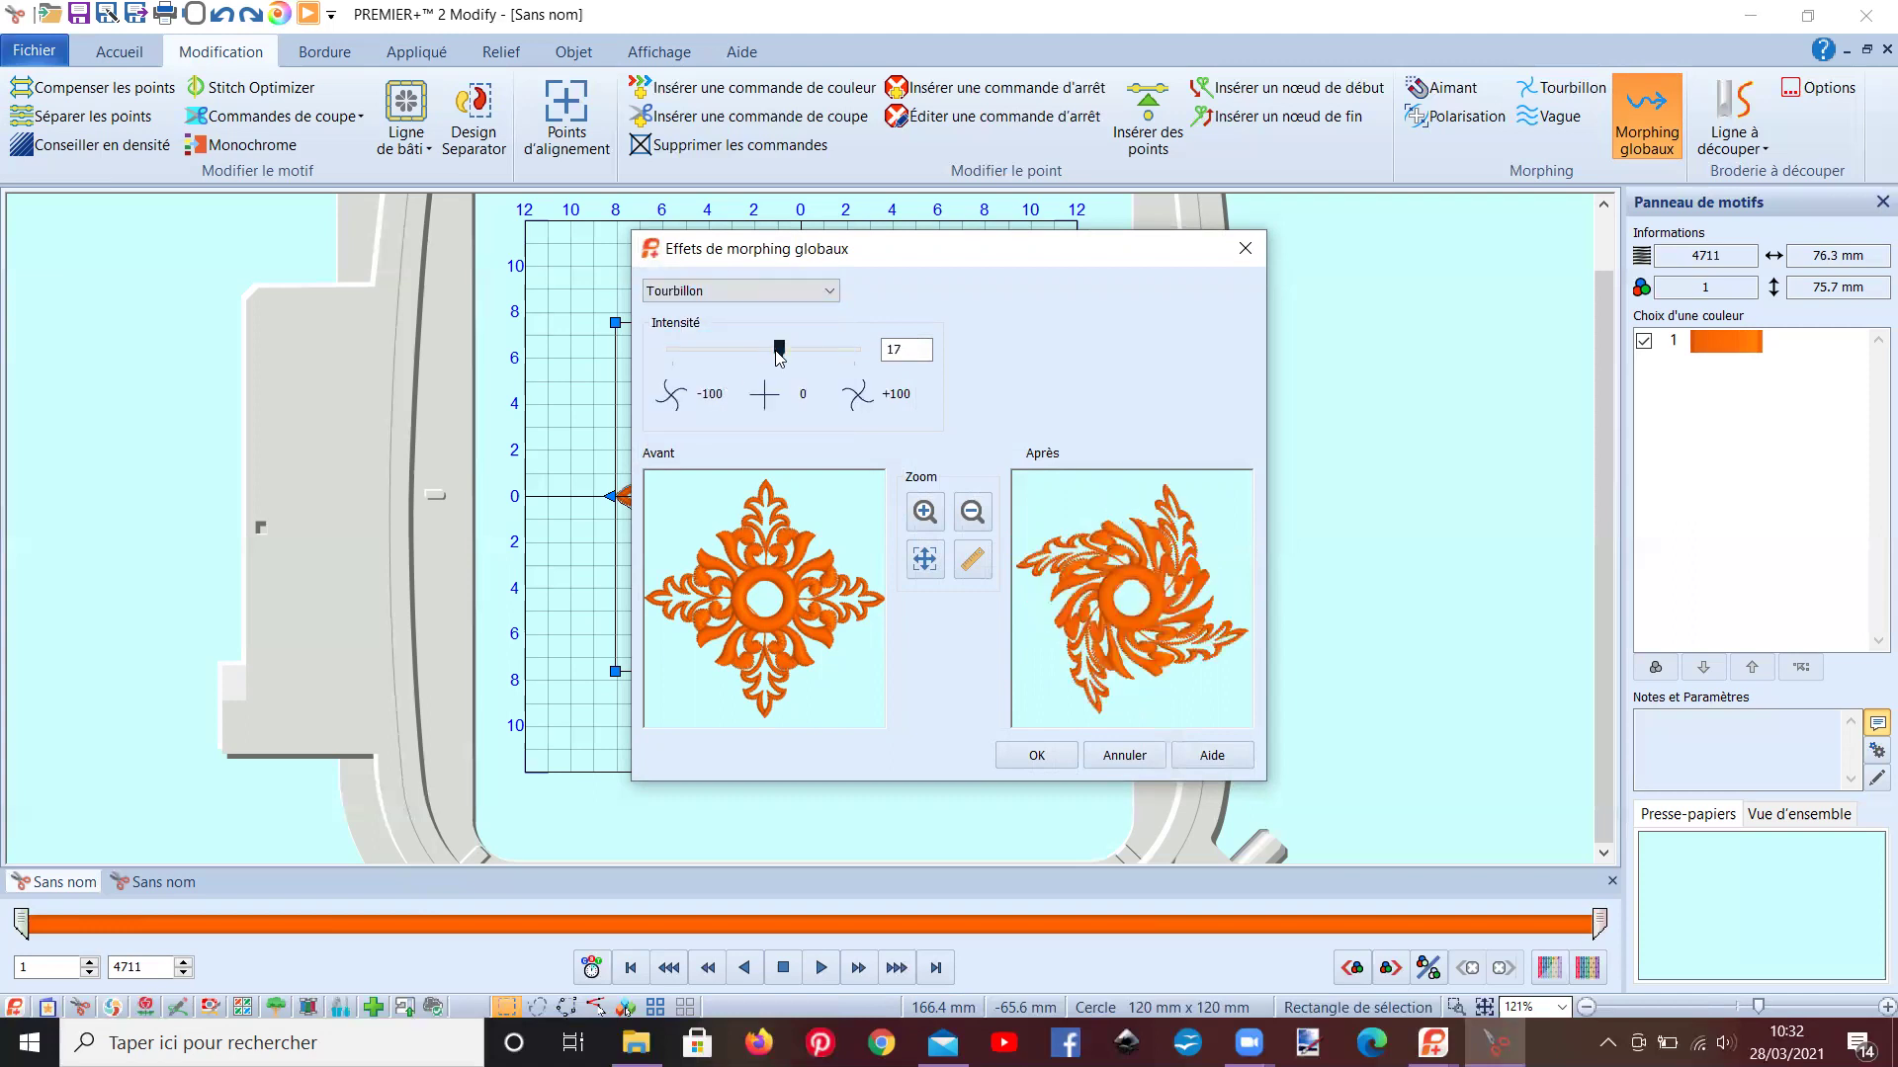
mouse_move(781, 356)
left_mouse_down()
mouse_move(721, 357)
mouse_move(776, 352)
left_mouse_up()
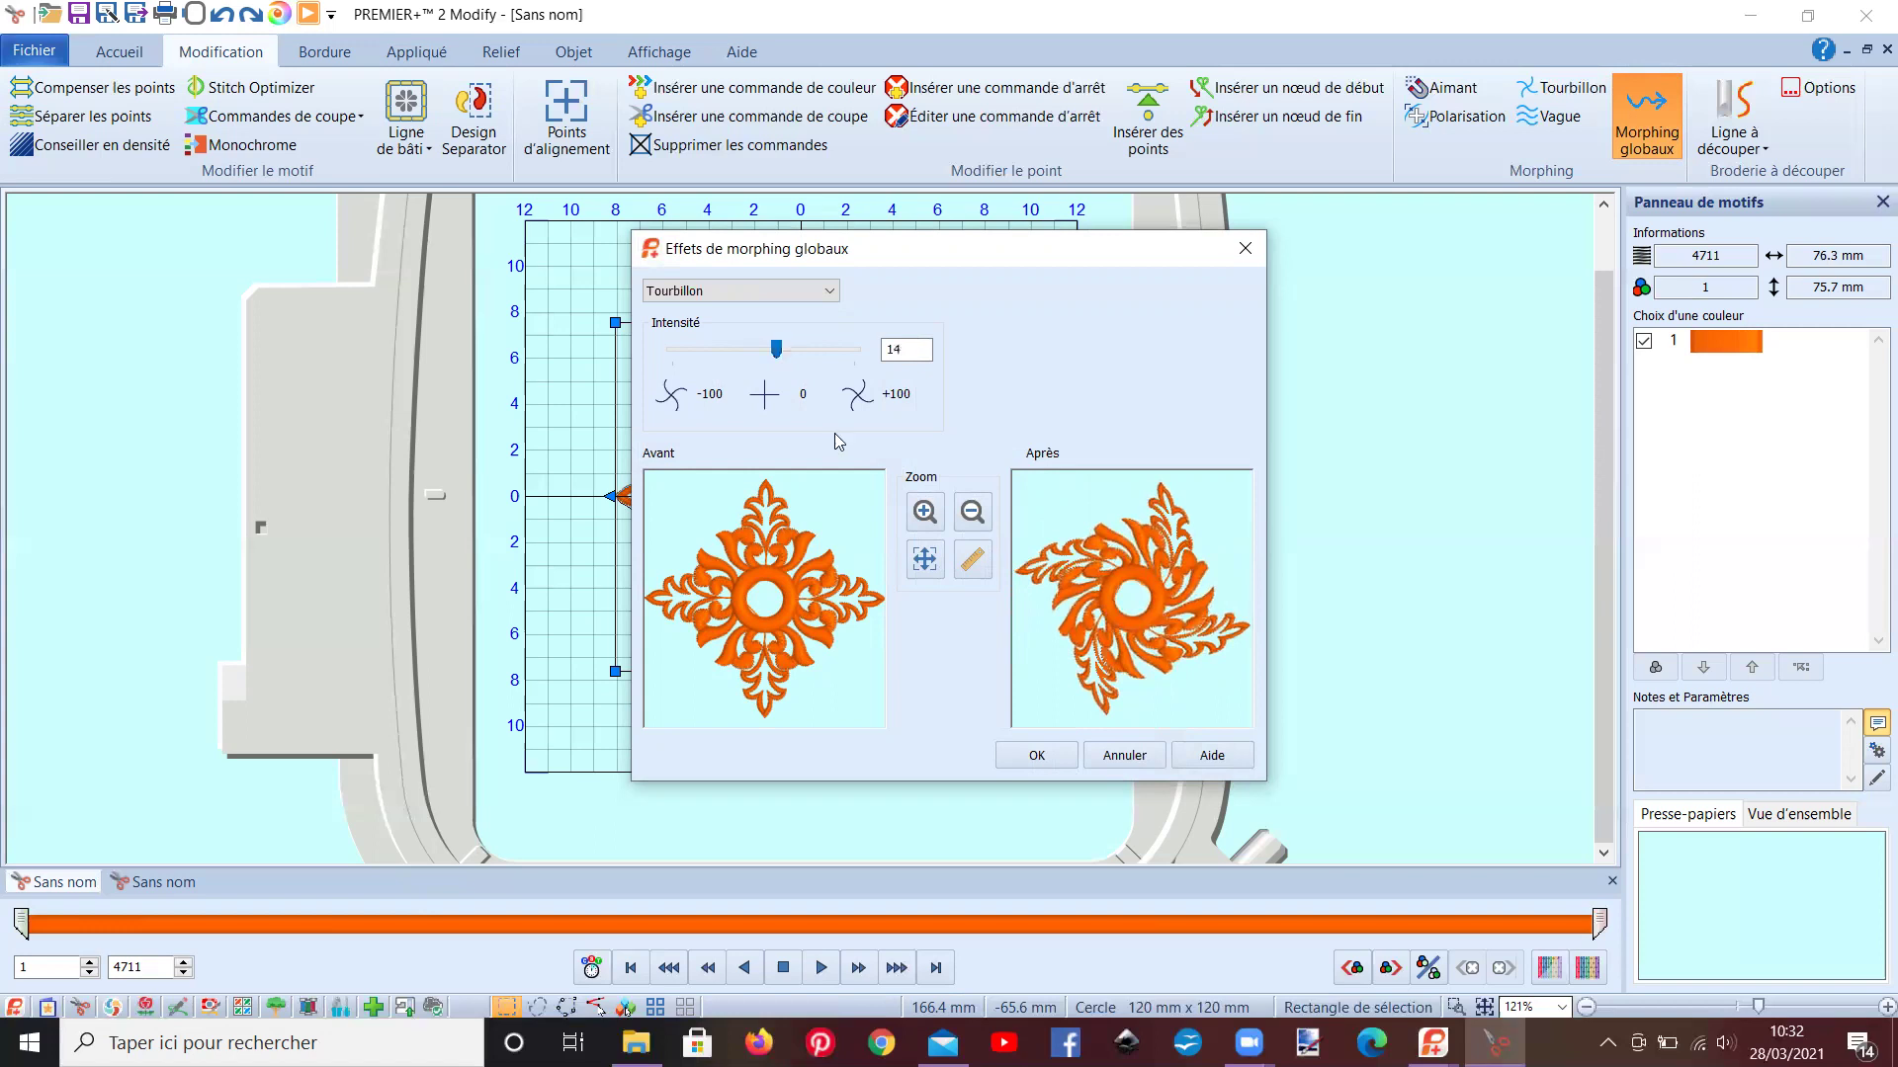
Step: Switch the global morphing effect to Vague horizontale with height 66 and frequency 35
left_click(832, 290)
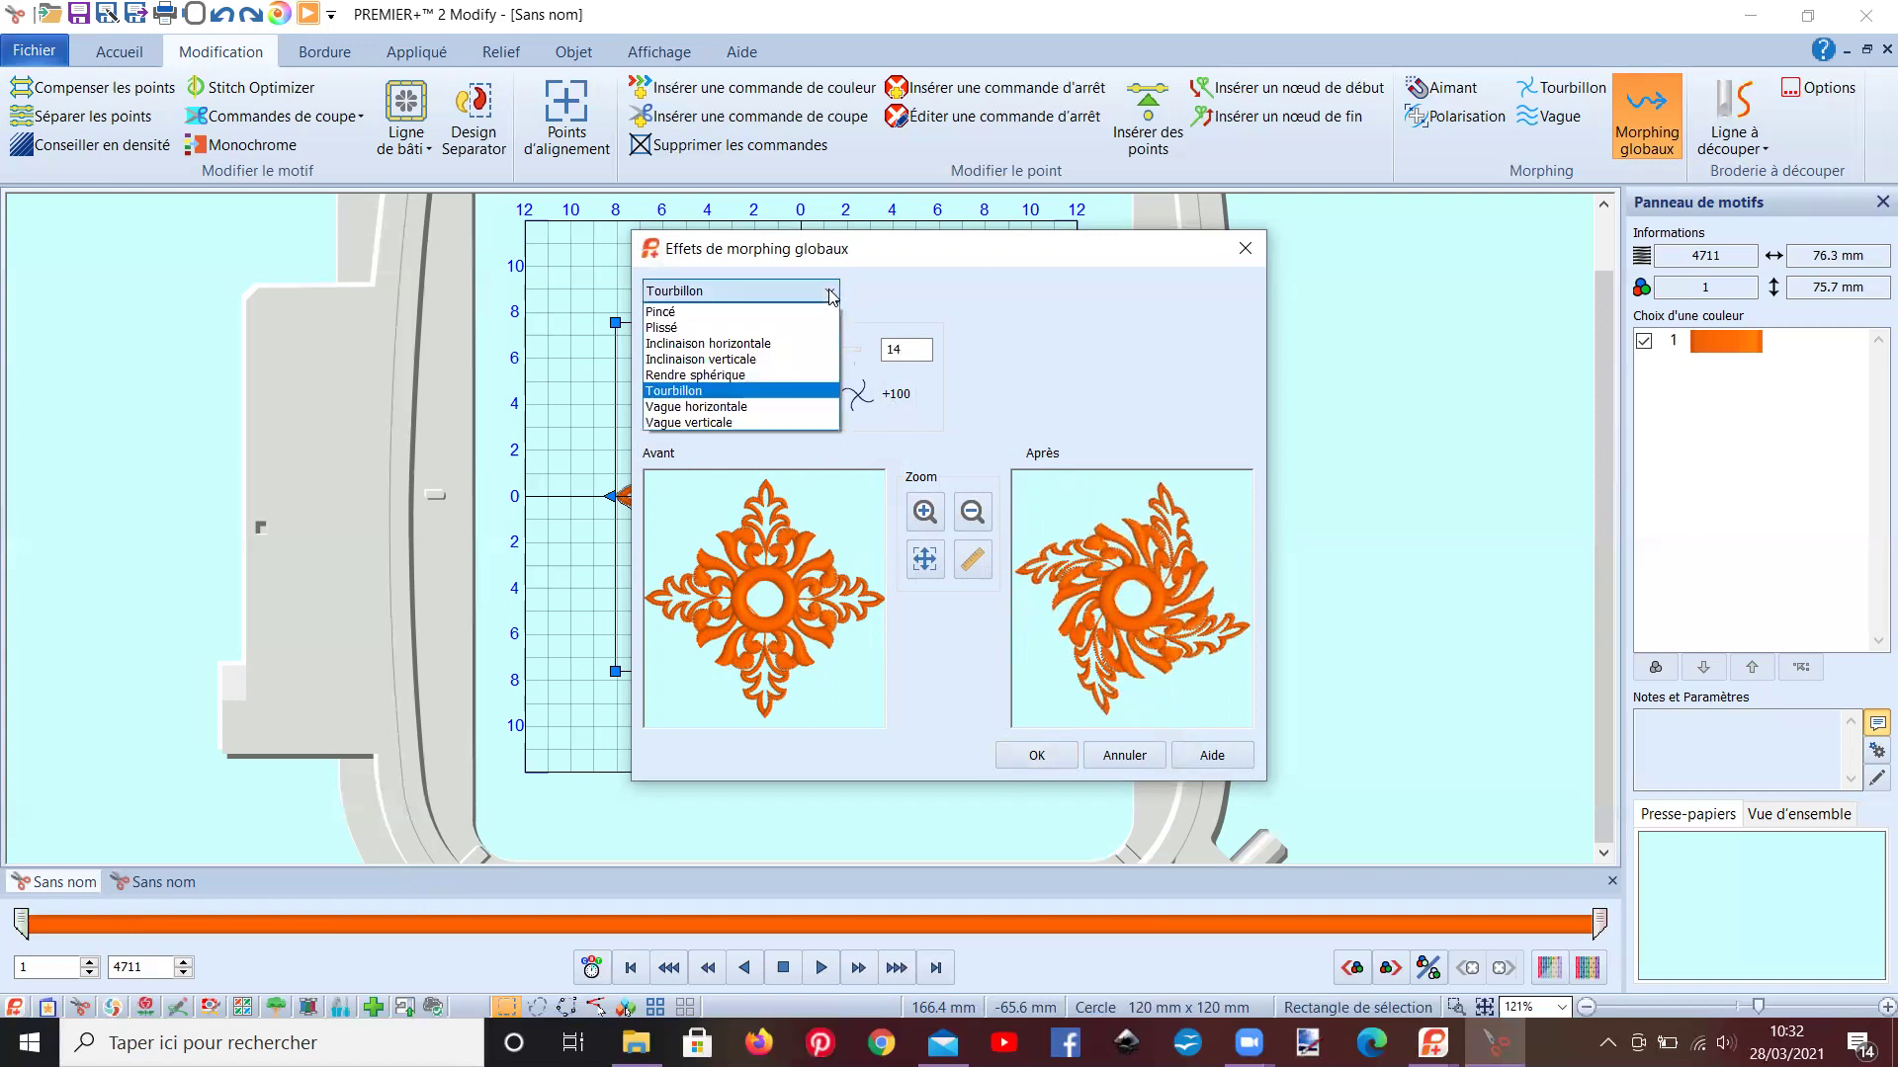
left_click(708, 407)
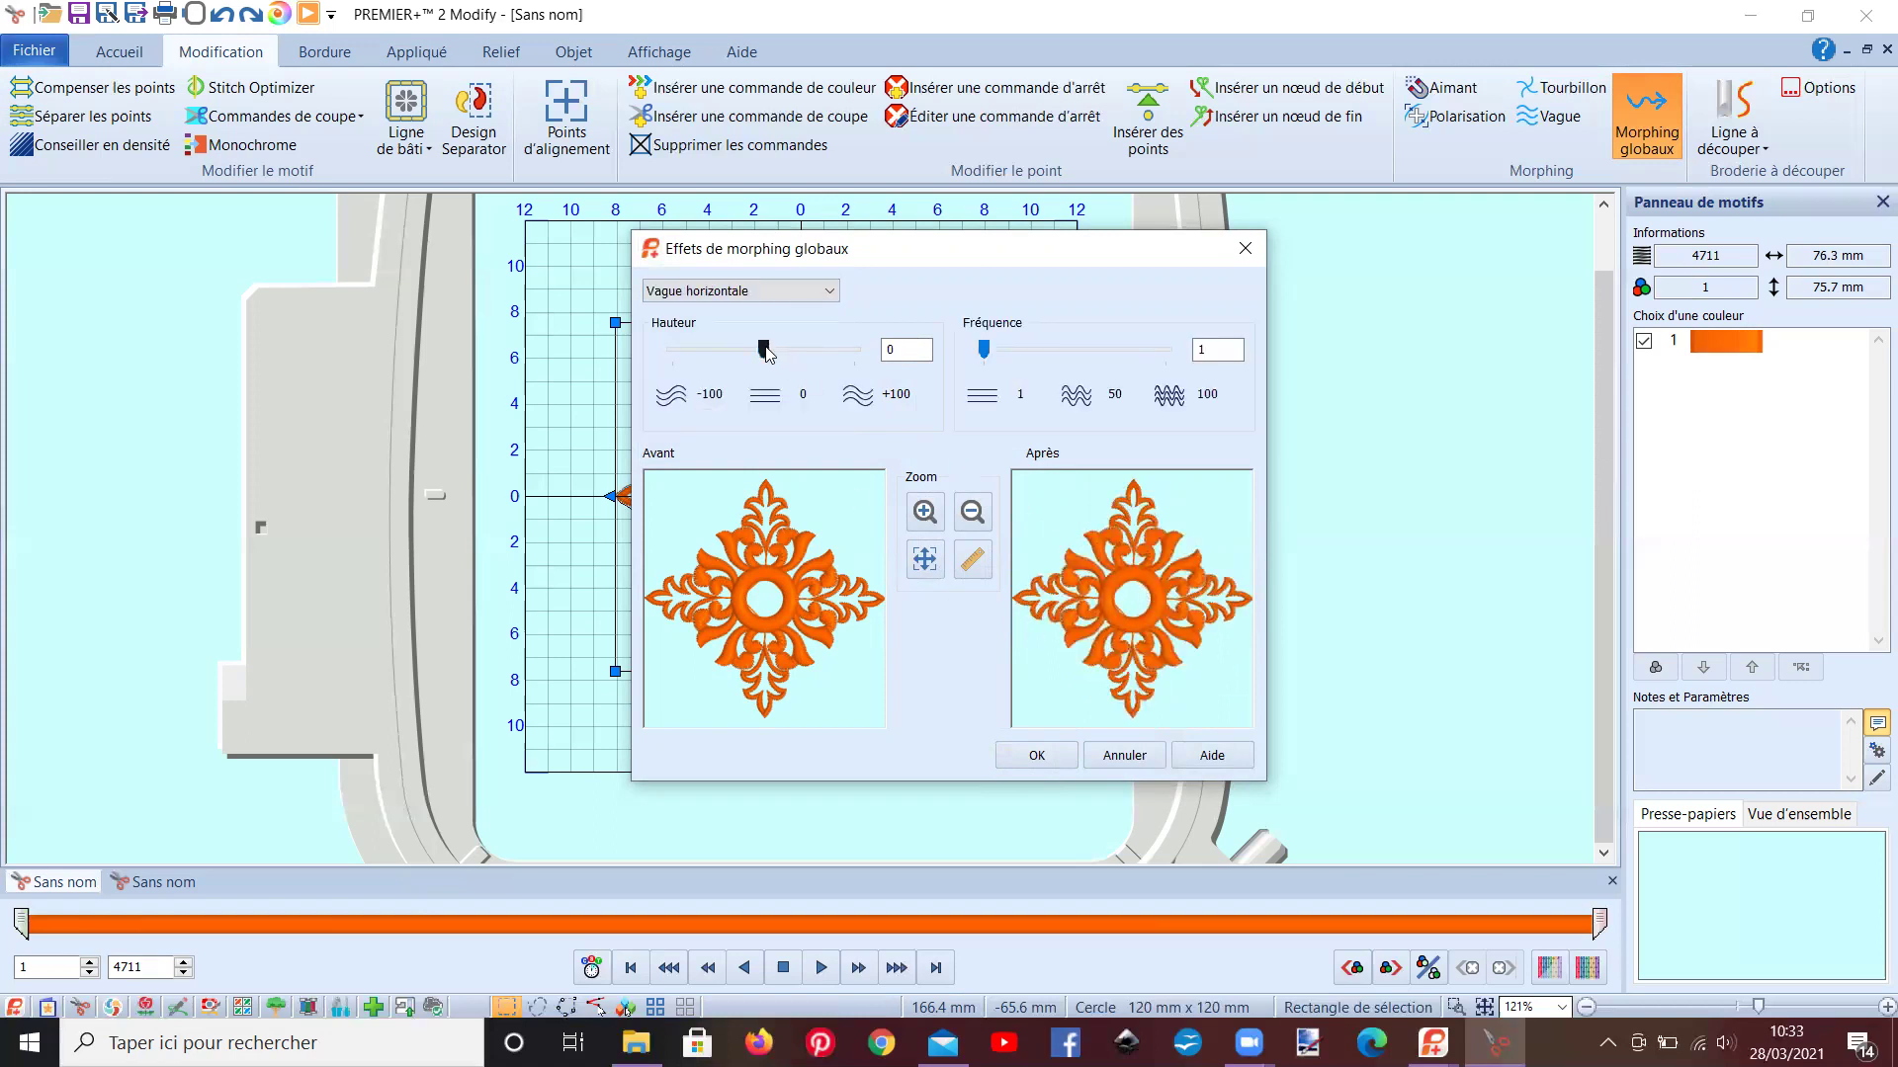
left_click_drag(764, 350, 824, 353)
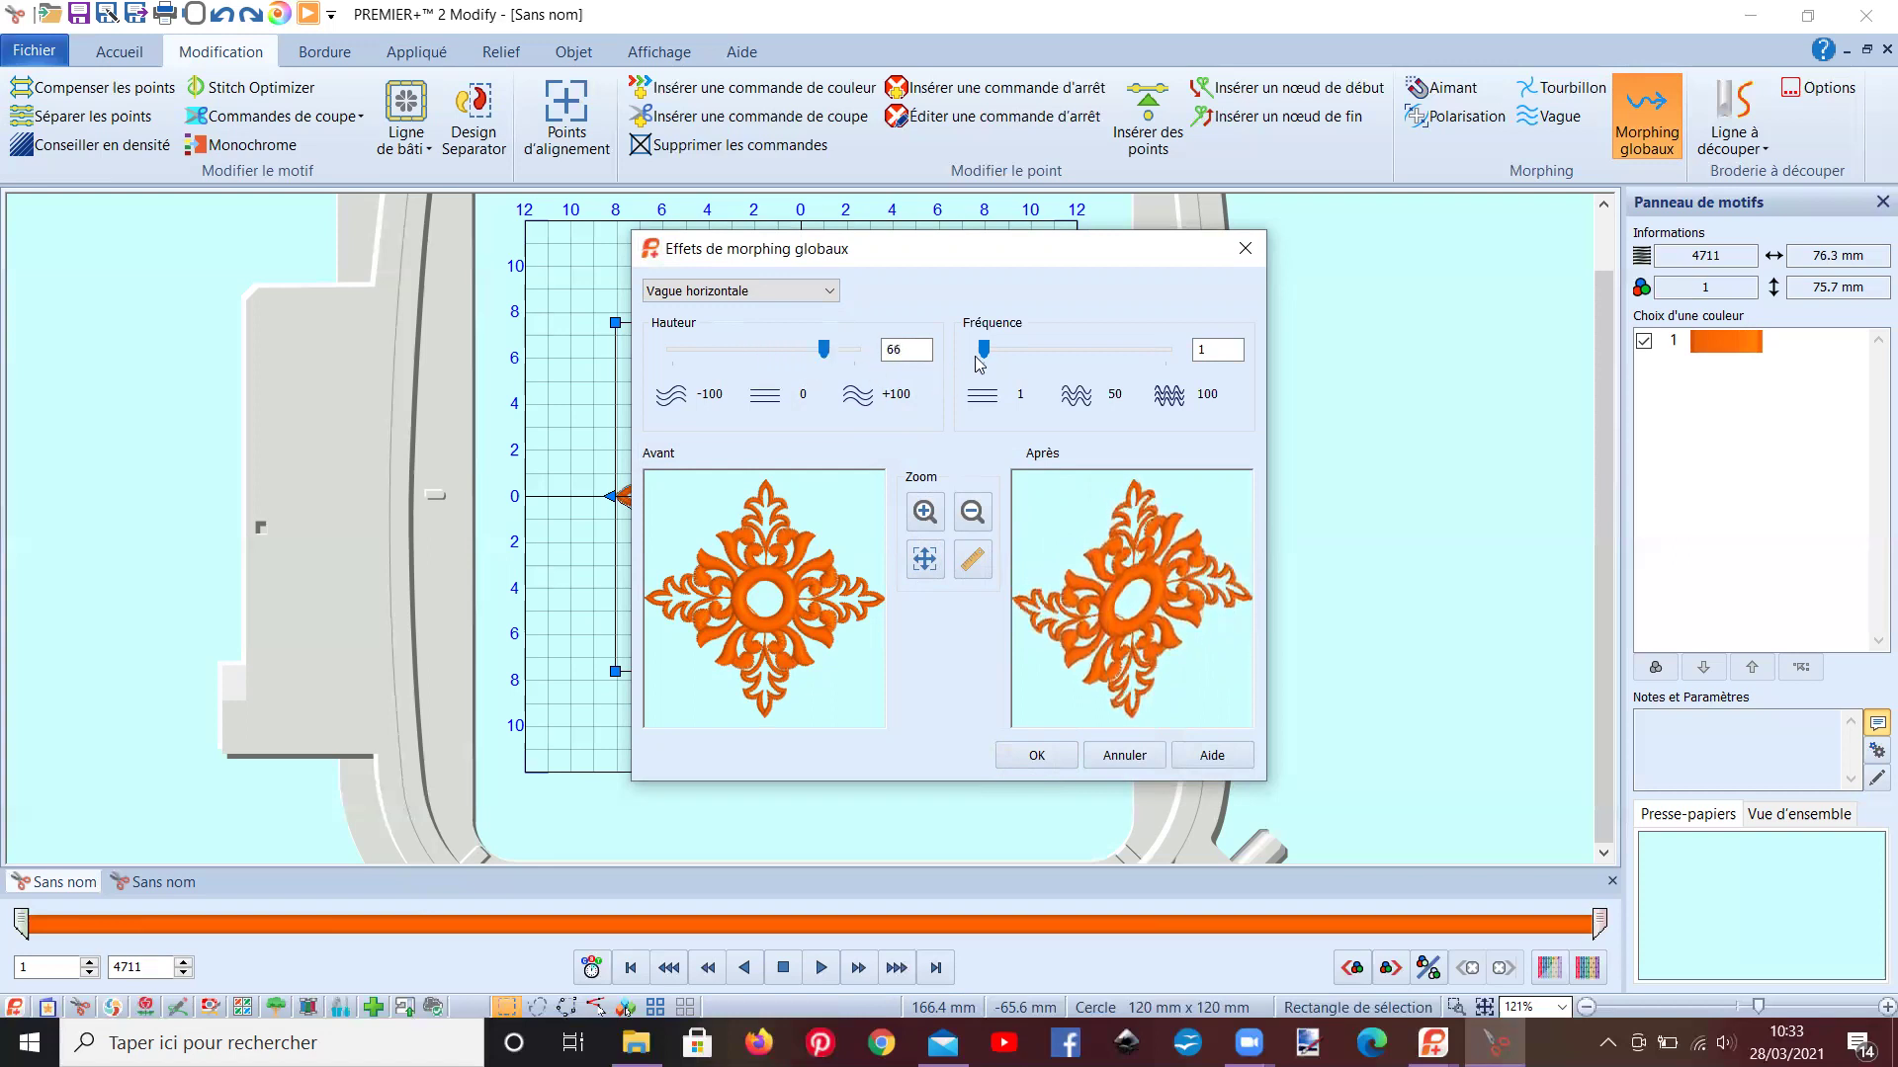
left_click_drag(986, 354, 1048, 359)
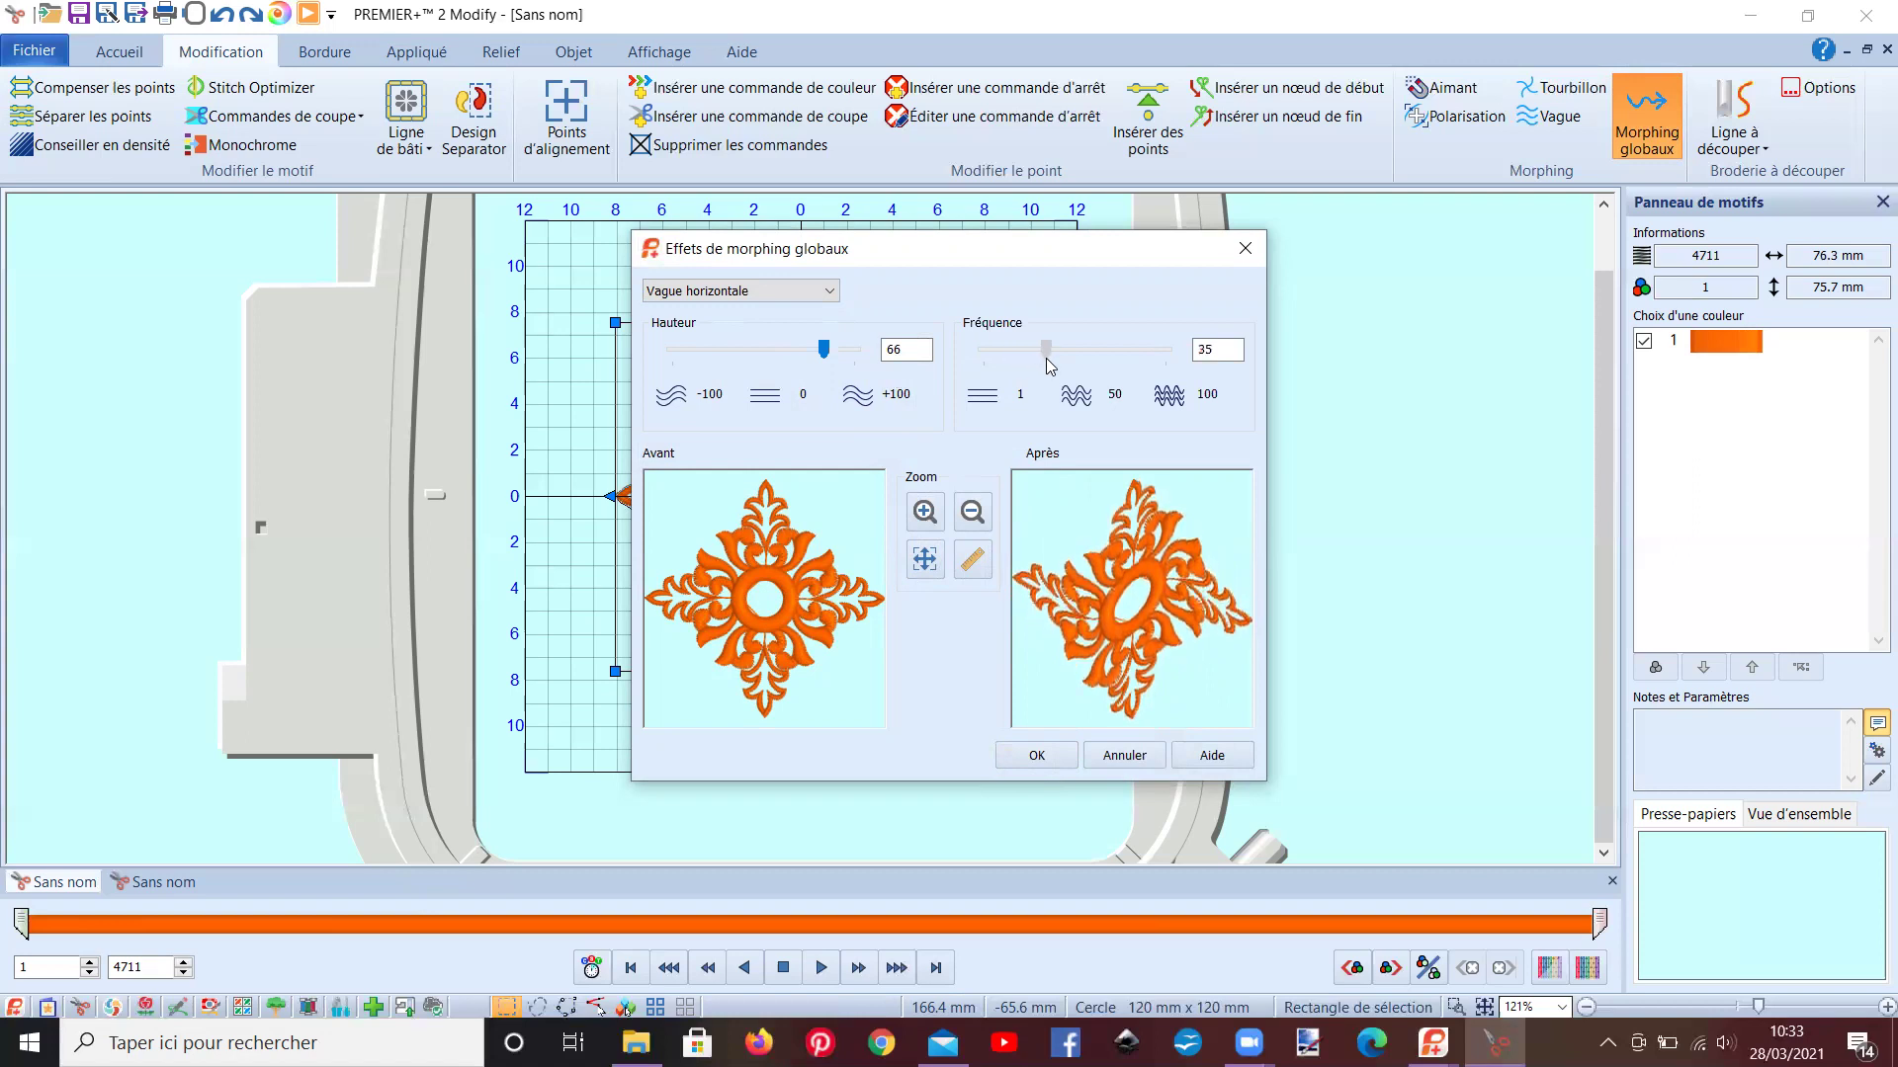
Step: Apply the horizontal wave, try Rendre sphérique at intensity 73 on the waved motif, and cancel that second effect
left_click(1044, 759)
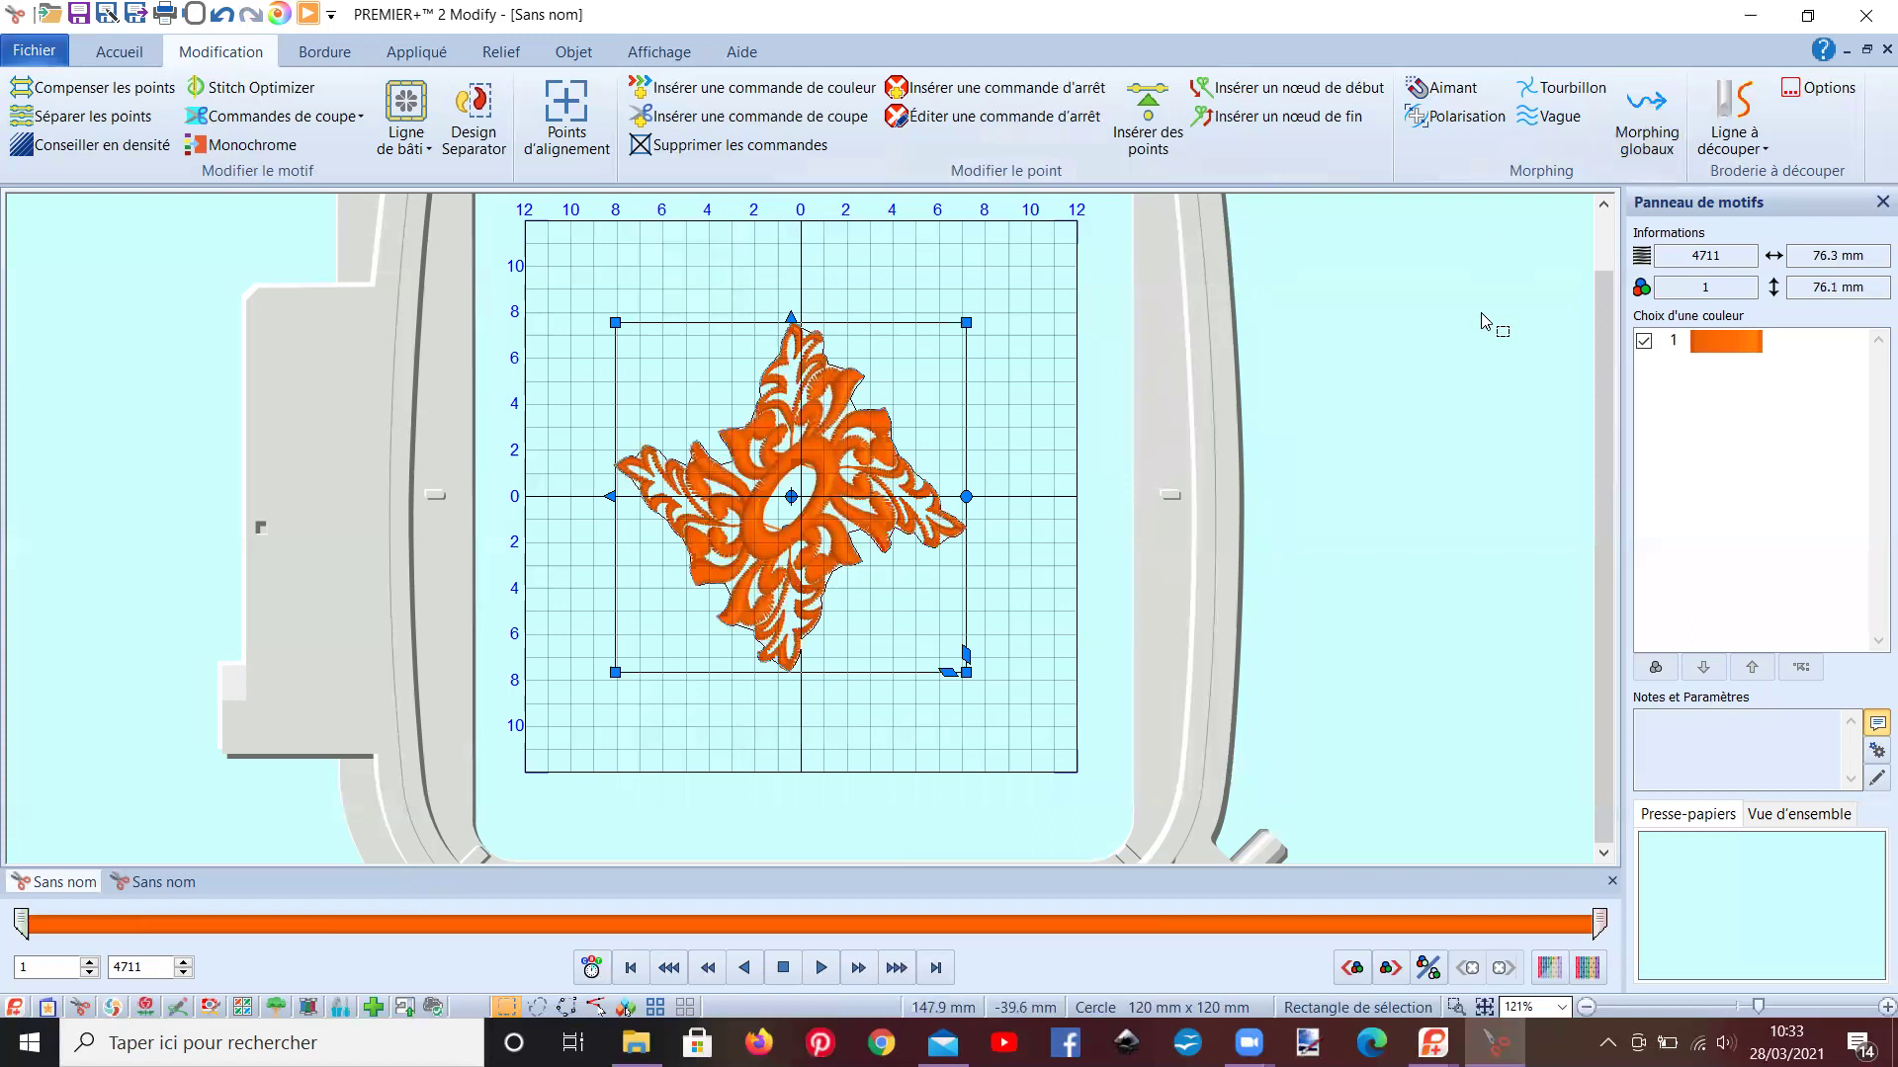
left_click(1640, 148)
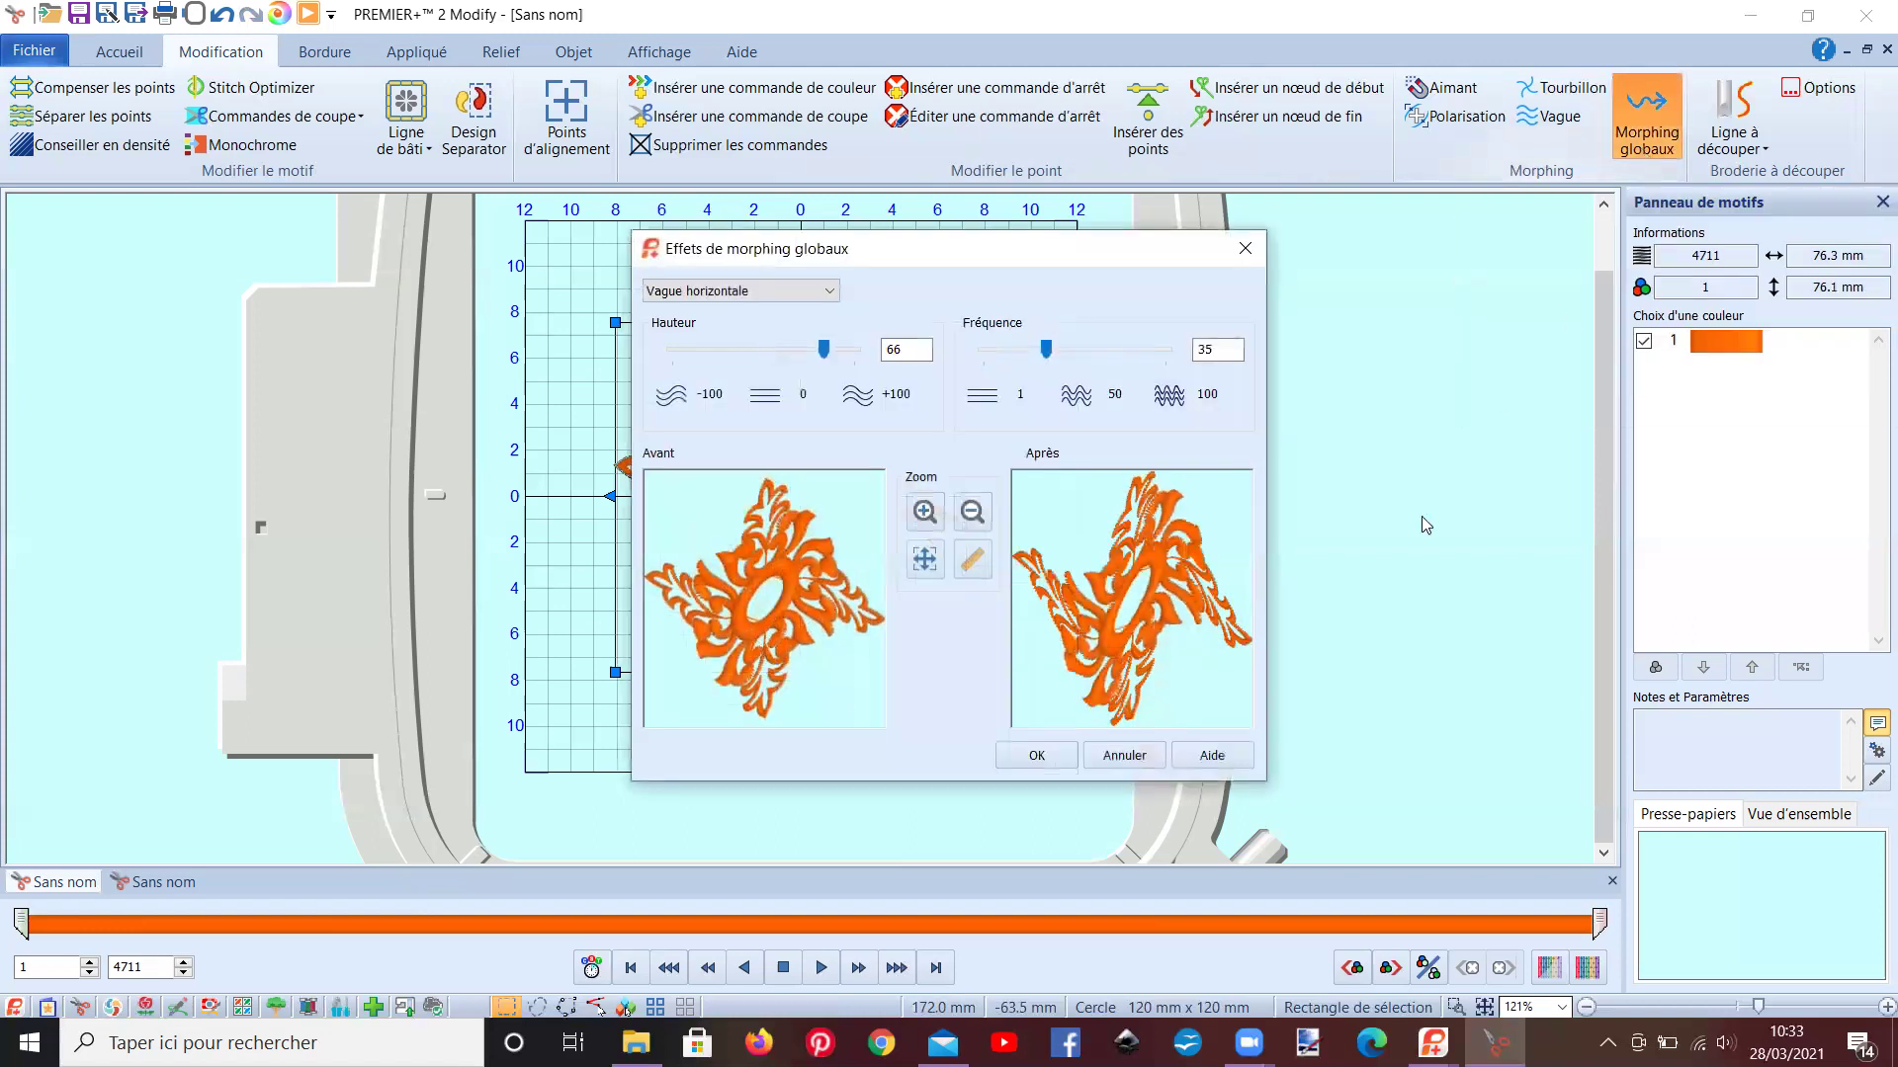
left_click(830, 292)
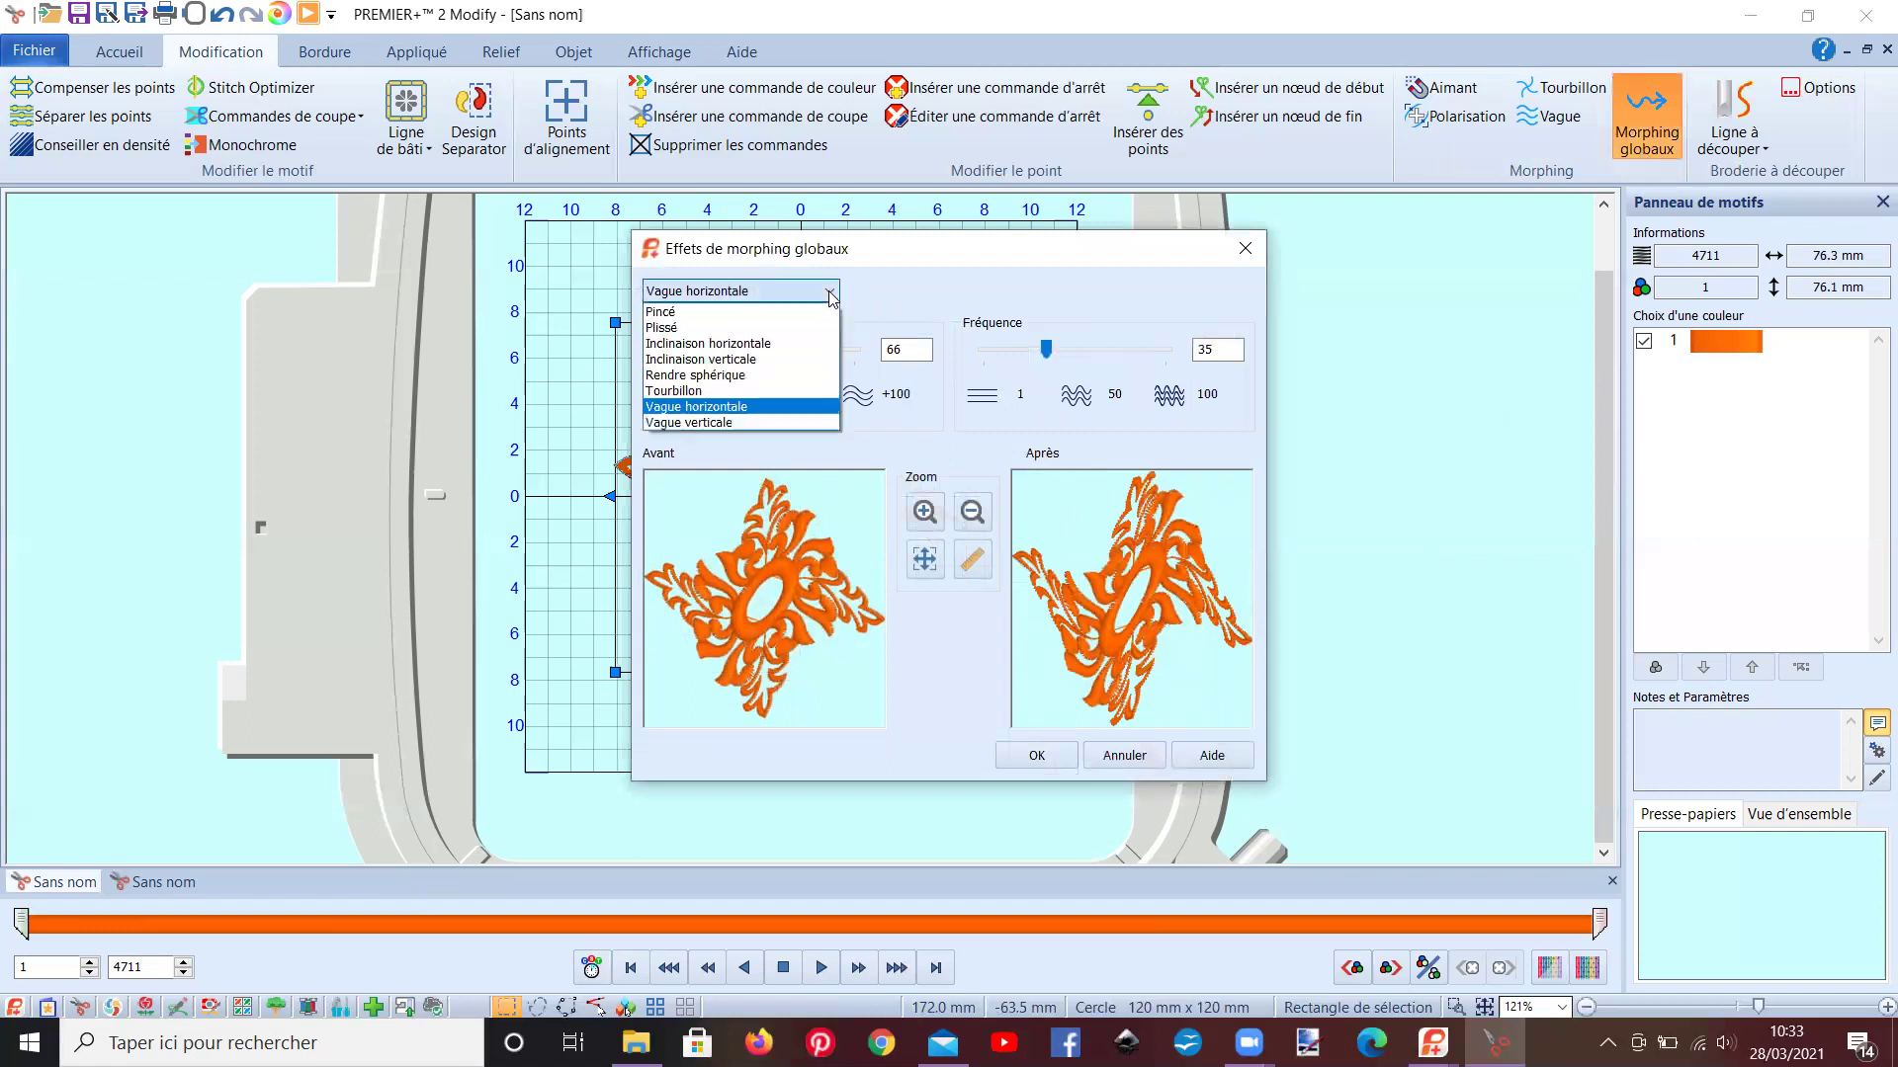
left_click(746, 375)
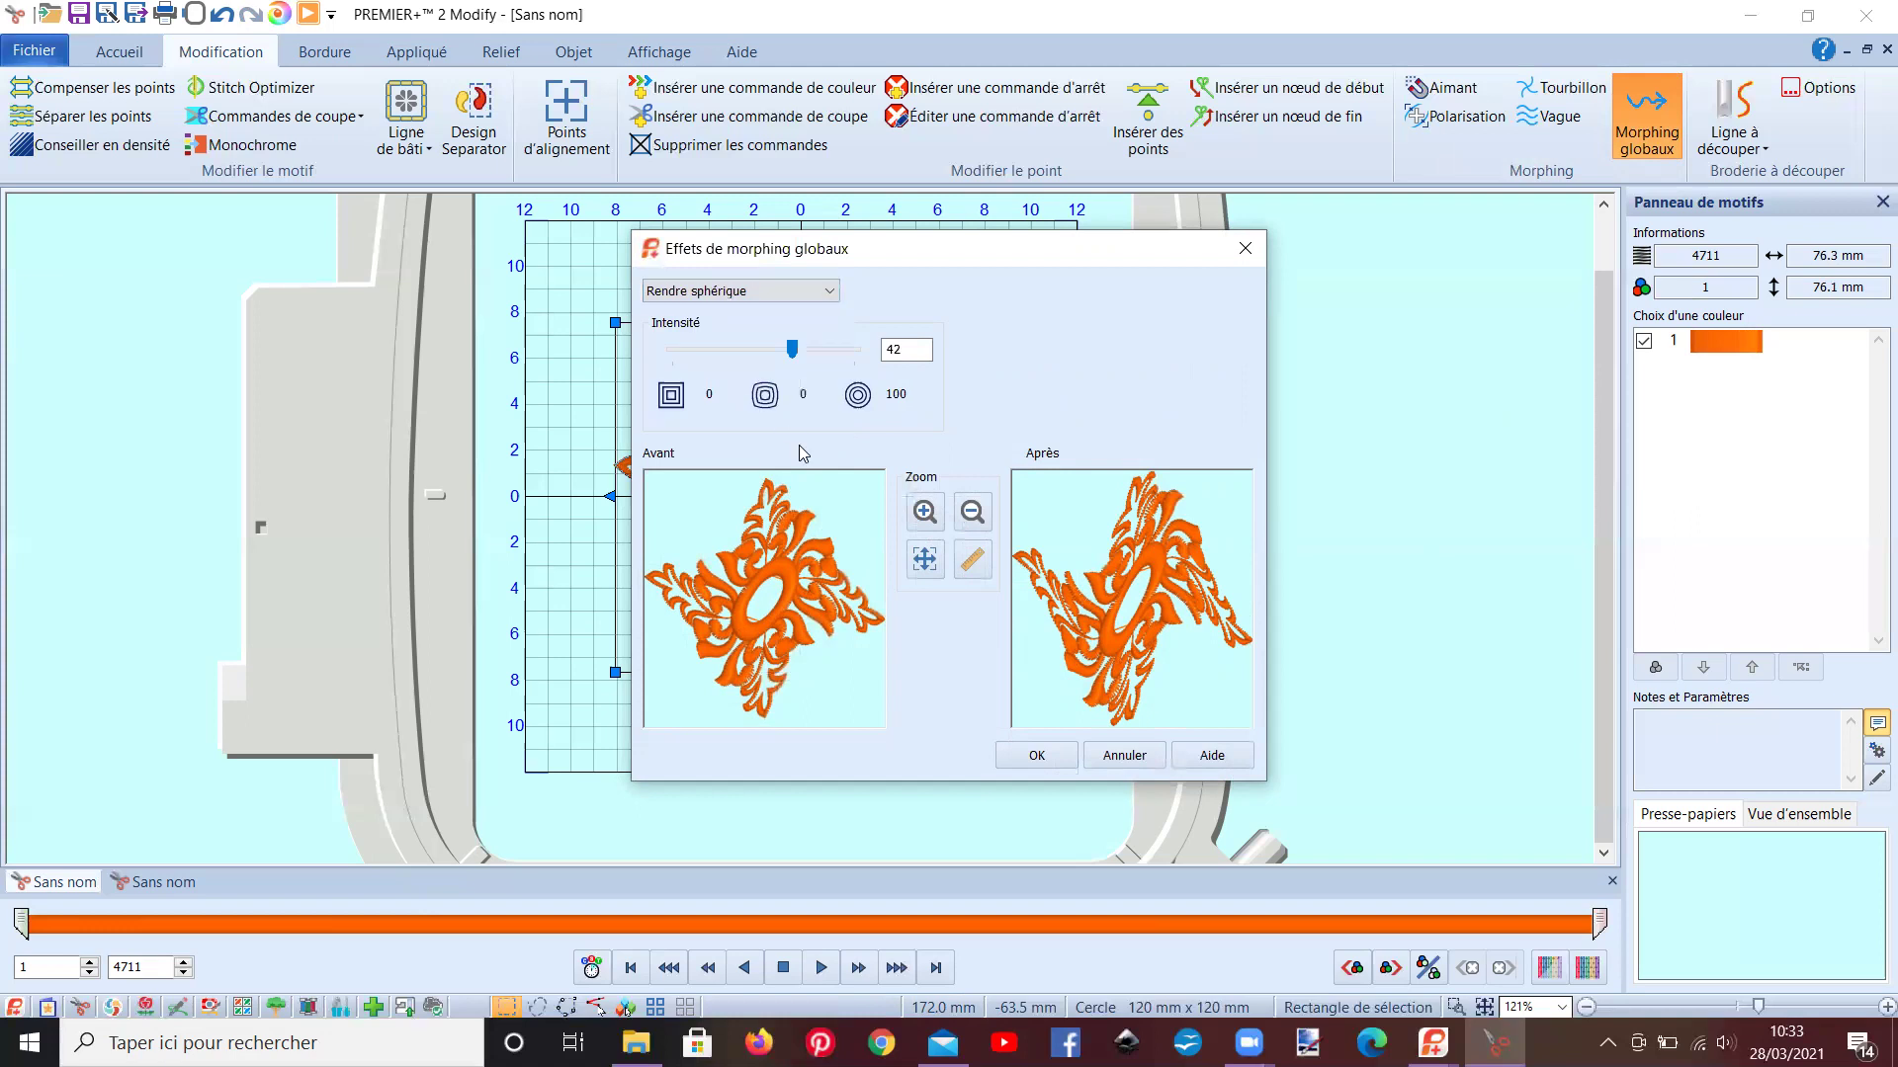
left_click_drag(749, 349, 805, 368)
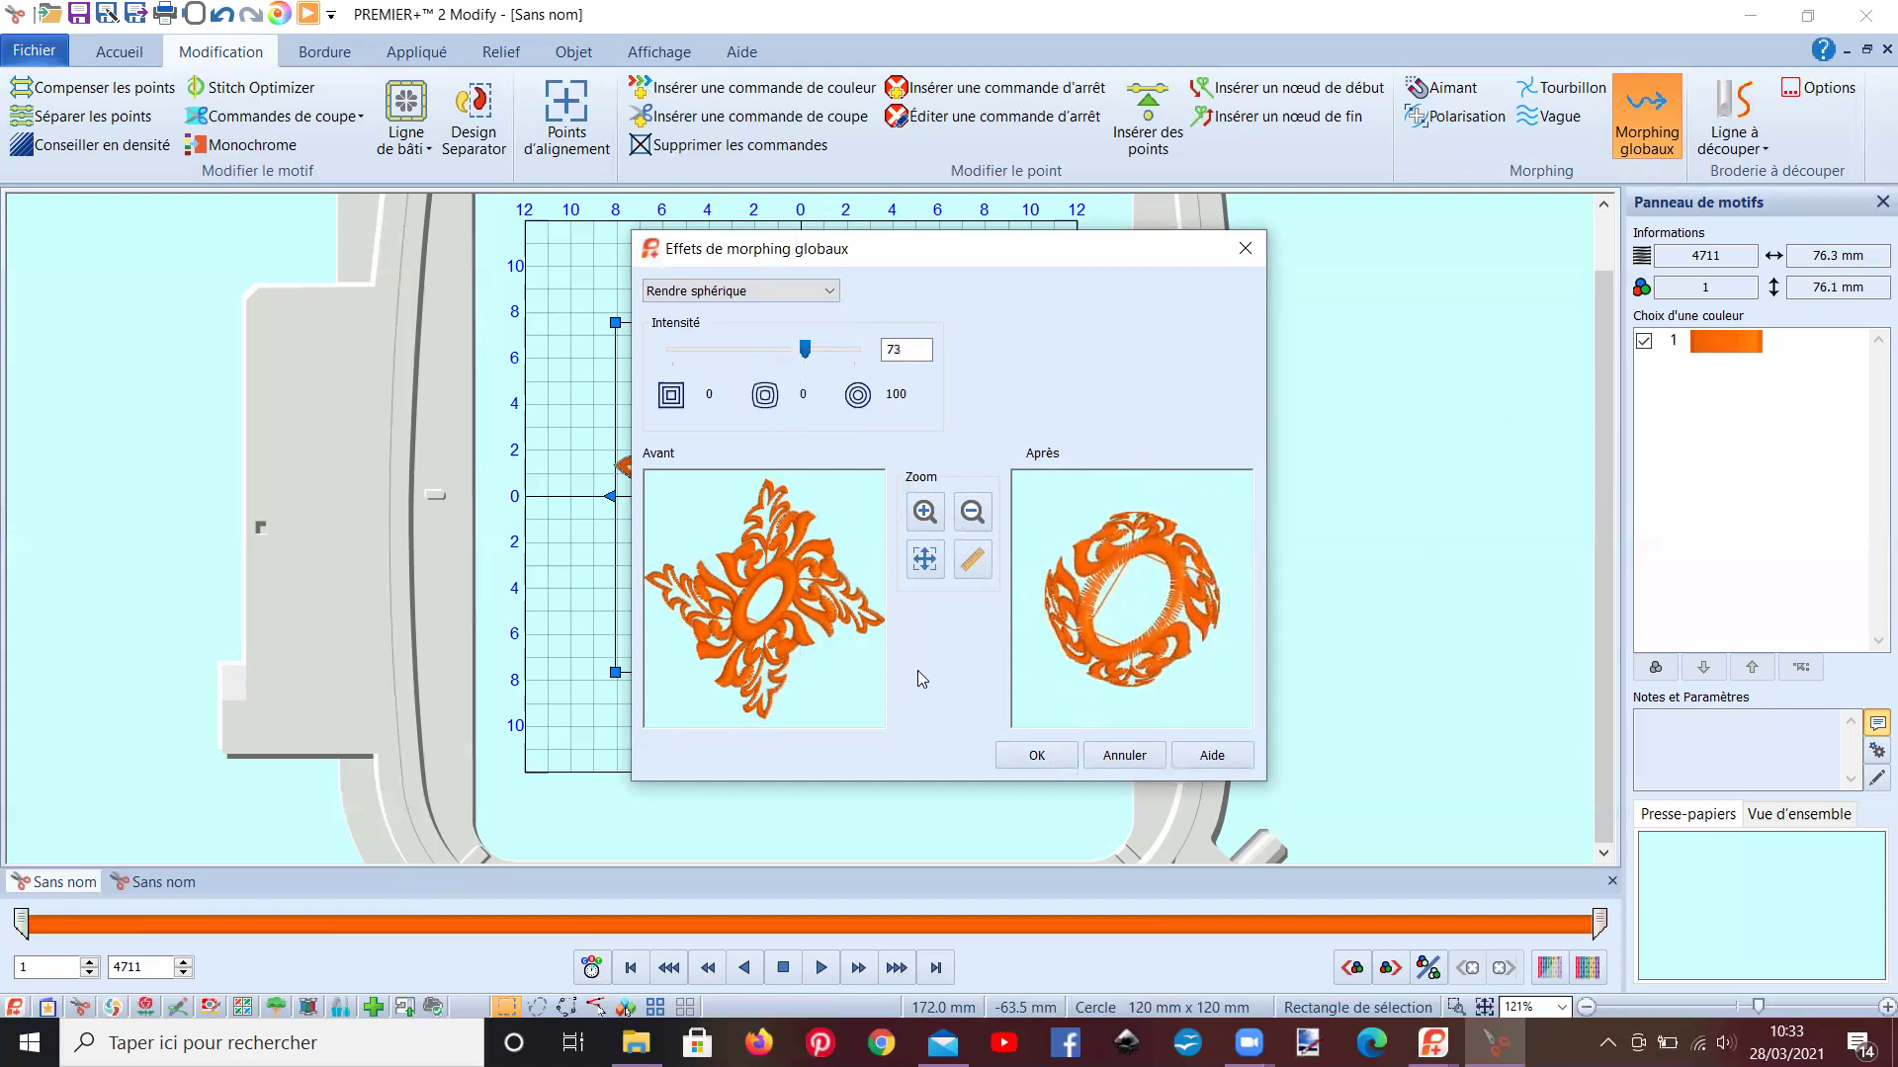
left_click(1122, 755)
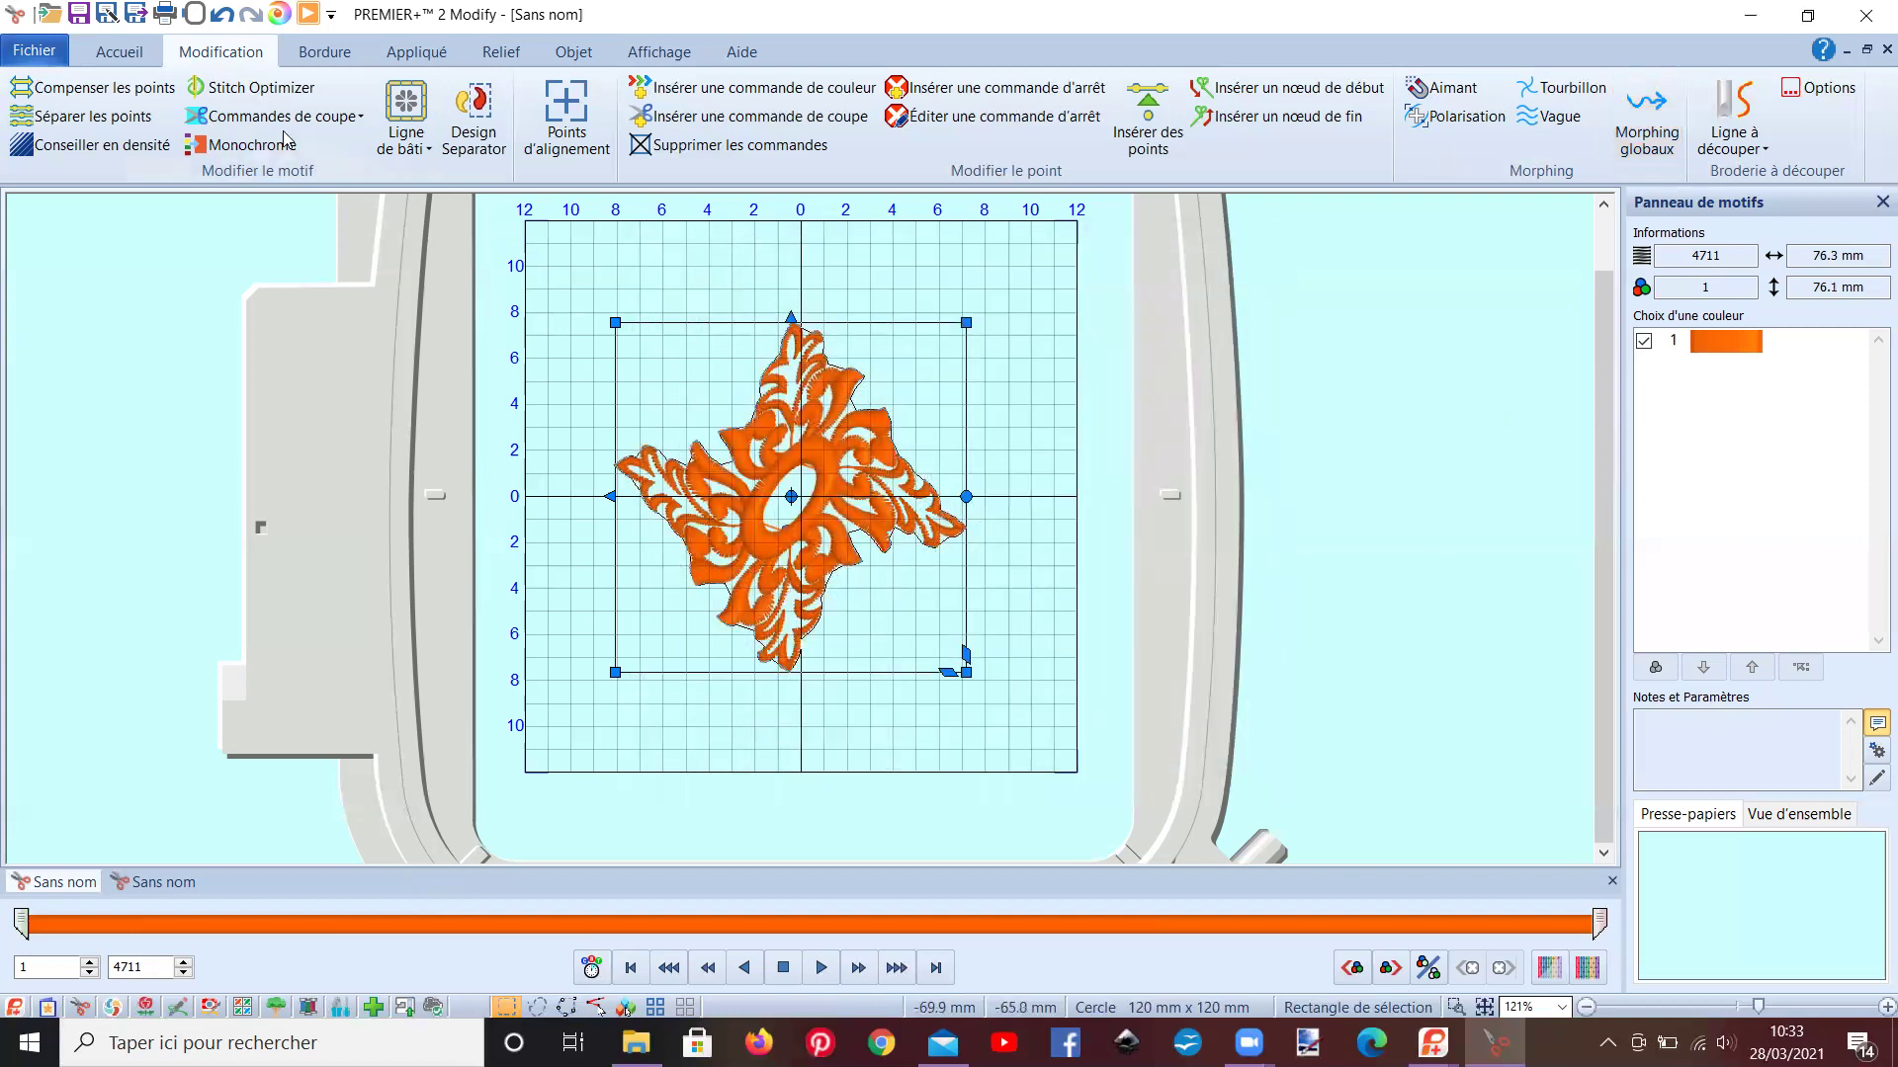
Step: Undo the applied horizontal wave and set up Vague verticale on the original motif with height -55 and frequency 37
left_click(223, 17)
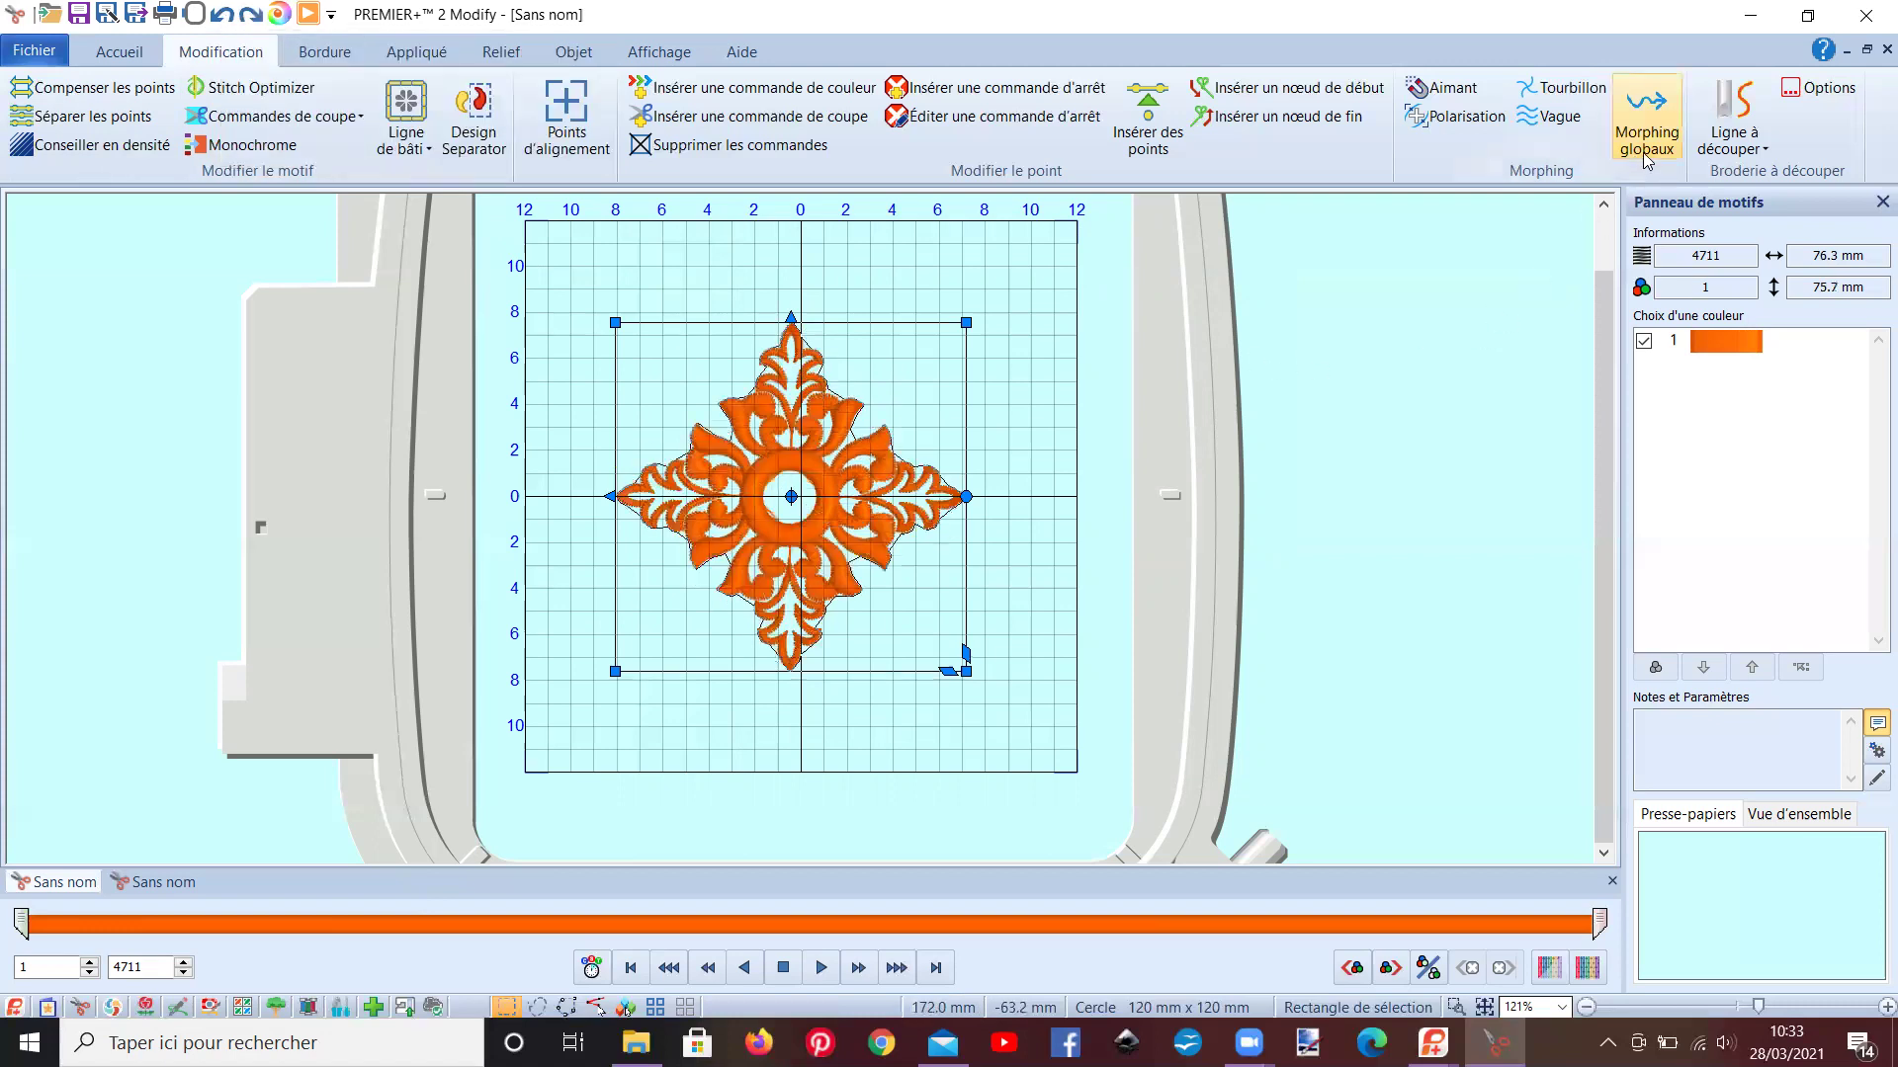
left_click(1646, 148)
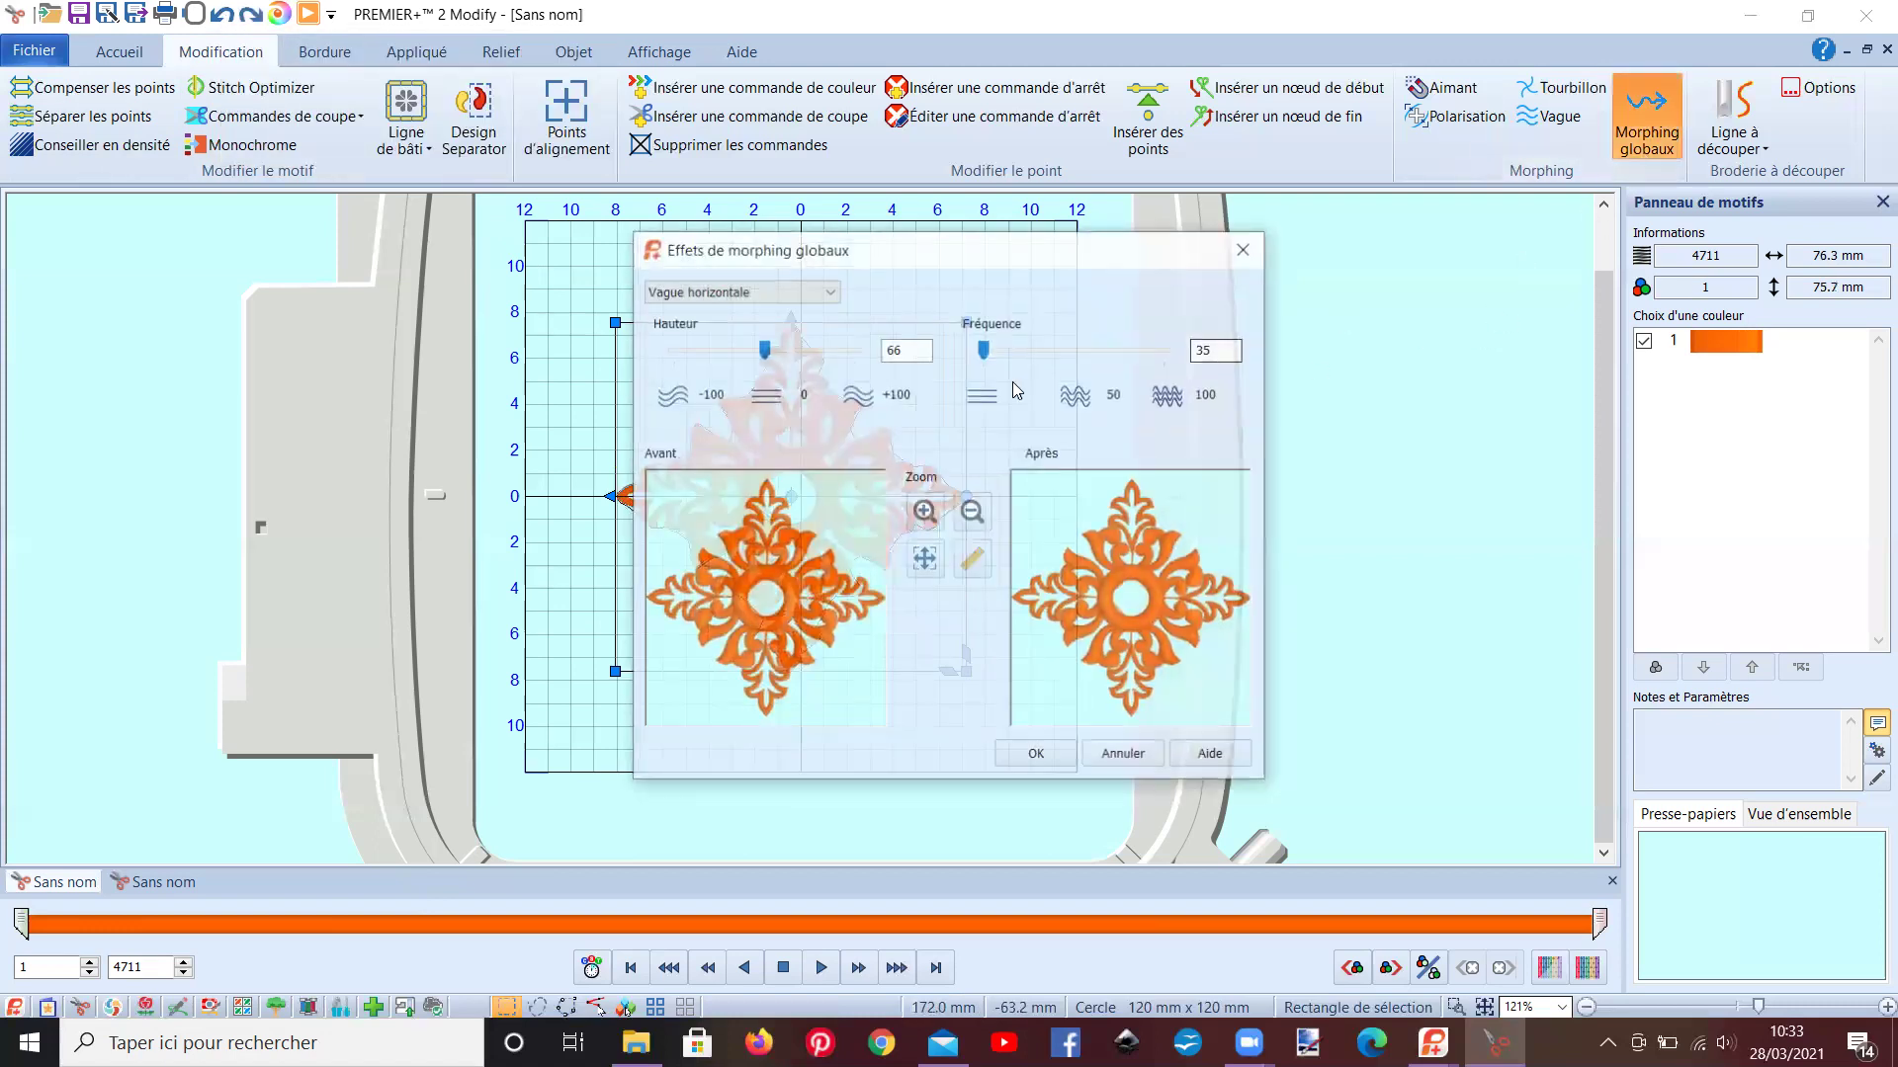
left_click(831, 291)
left_click(732, 428)
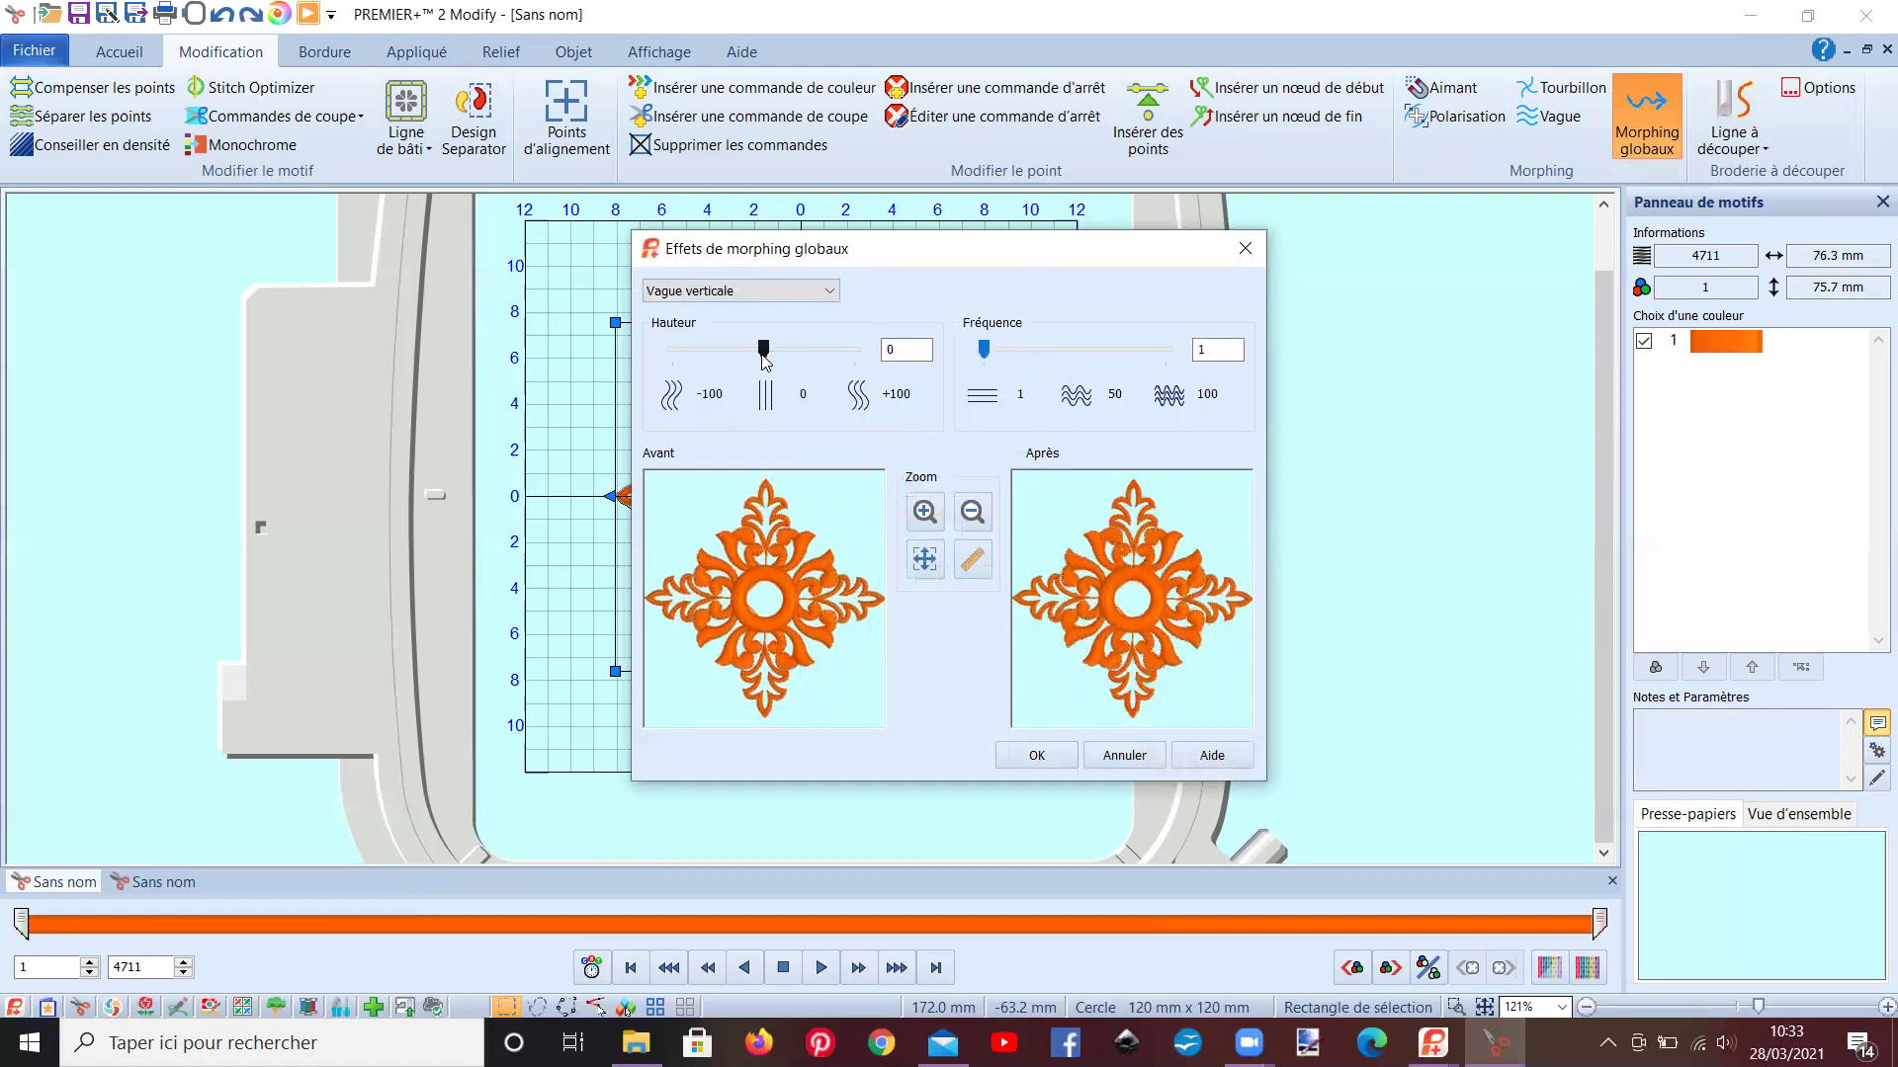
mouse_move(763, 356)
left_mouse_down()
mouse_move(805, 361)
mouse_move(713, 358)
left_mouse_up()
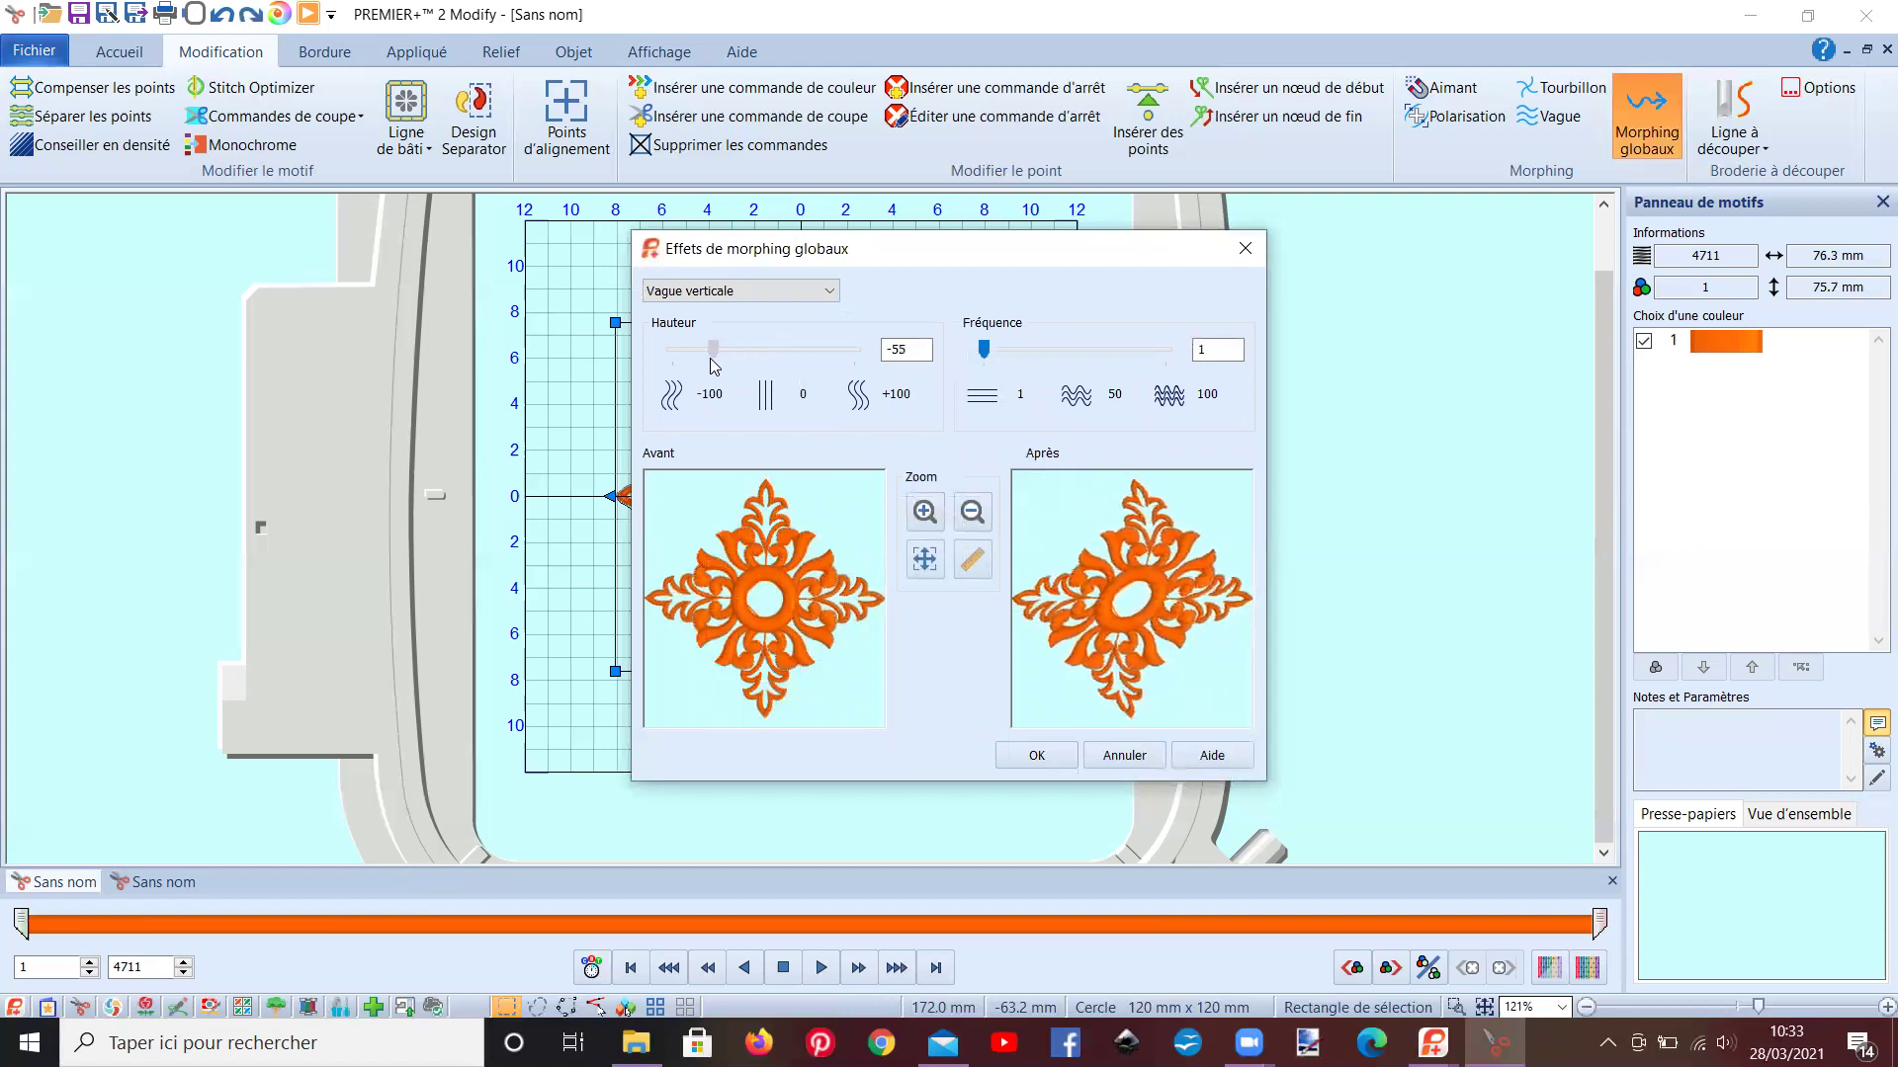
left_click_drag(983, 363, 1053, 384)
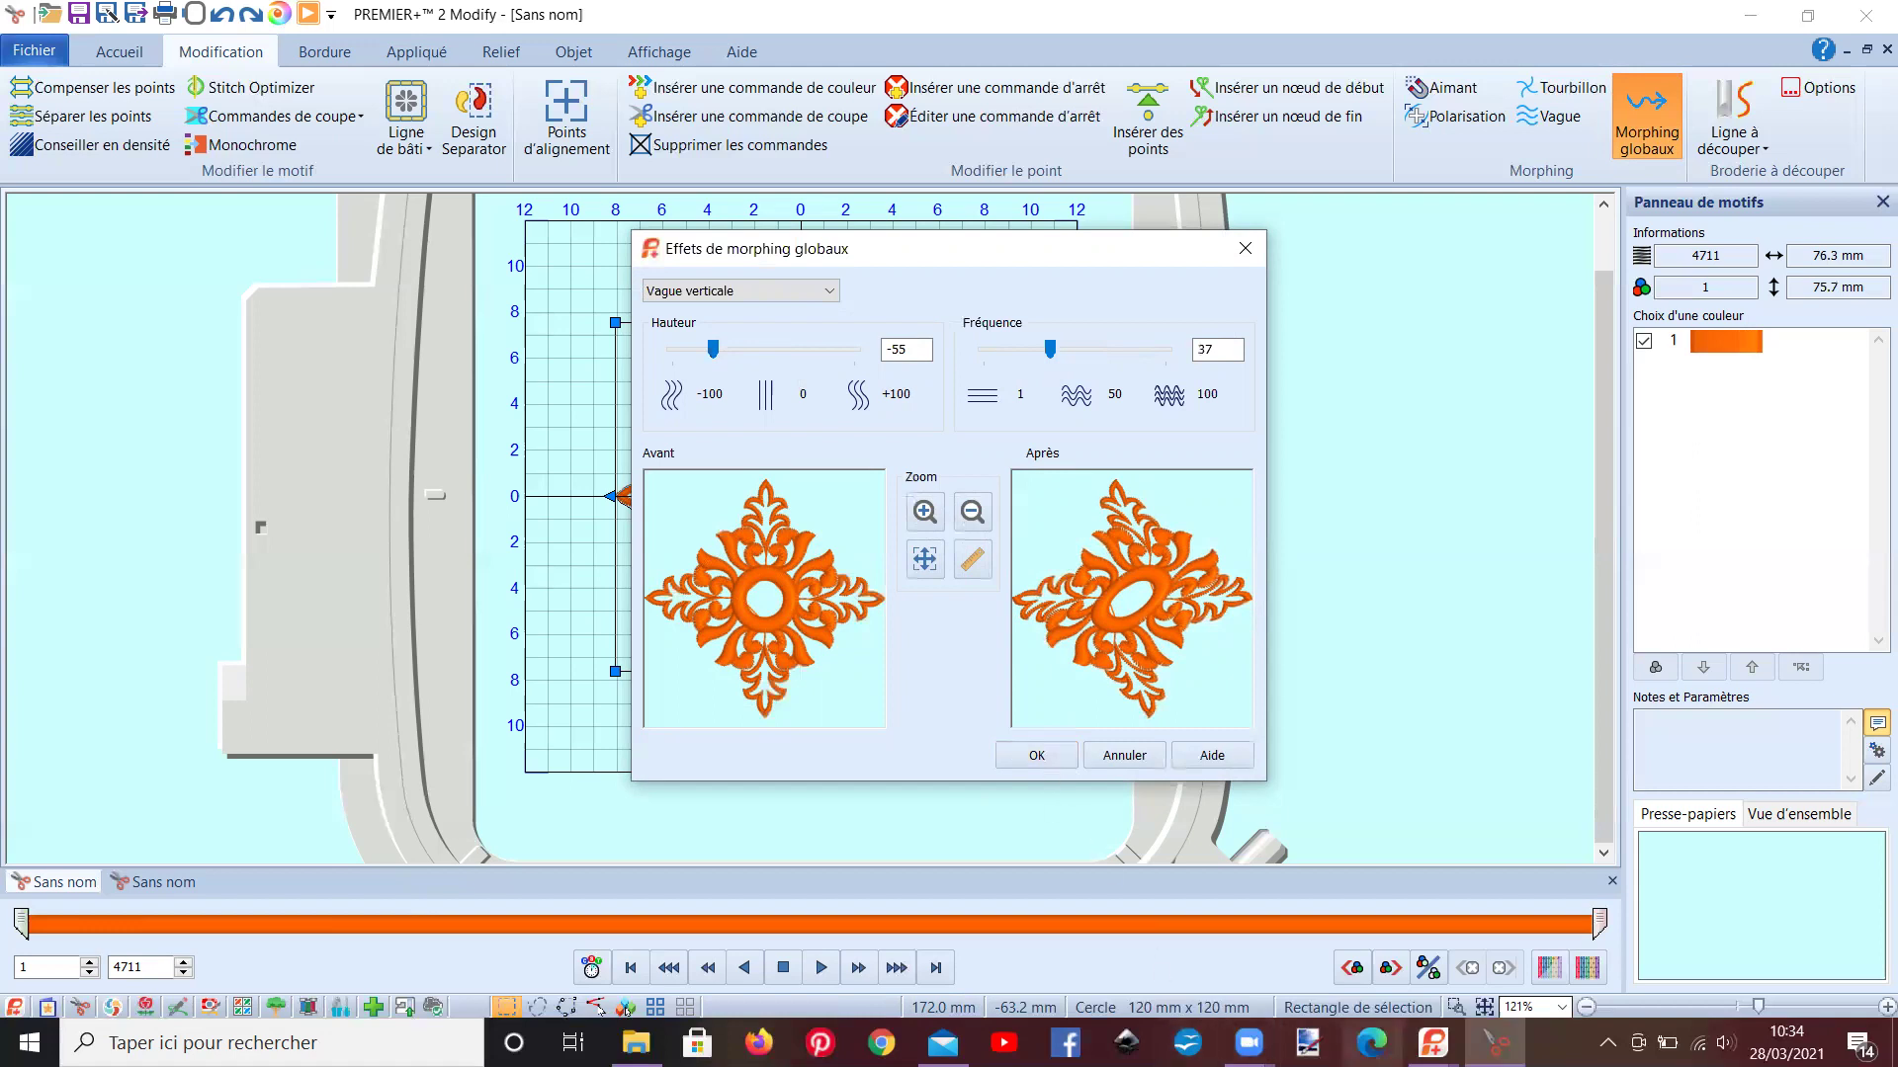
Step: Compare the preview with the original orange motif in PREMIER+ 2 Embroidery Ultra, and apply the vertical wave in PREMIER+ 2 Modify
mouse_move(1433, 1043)
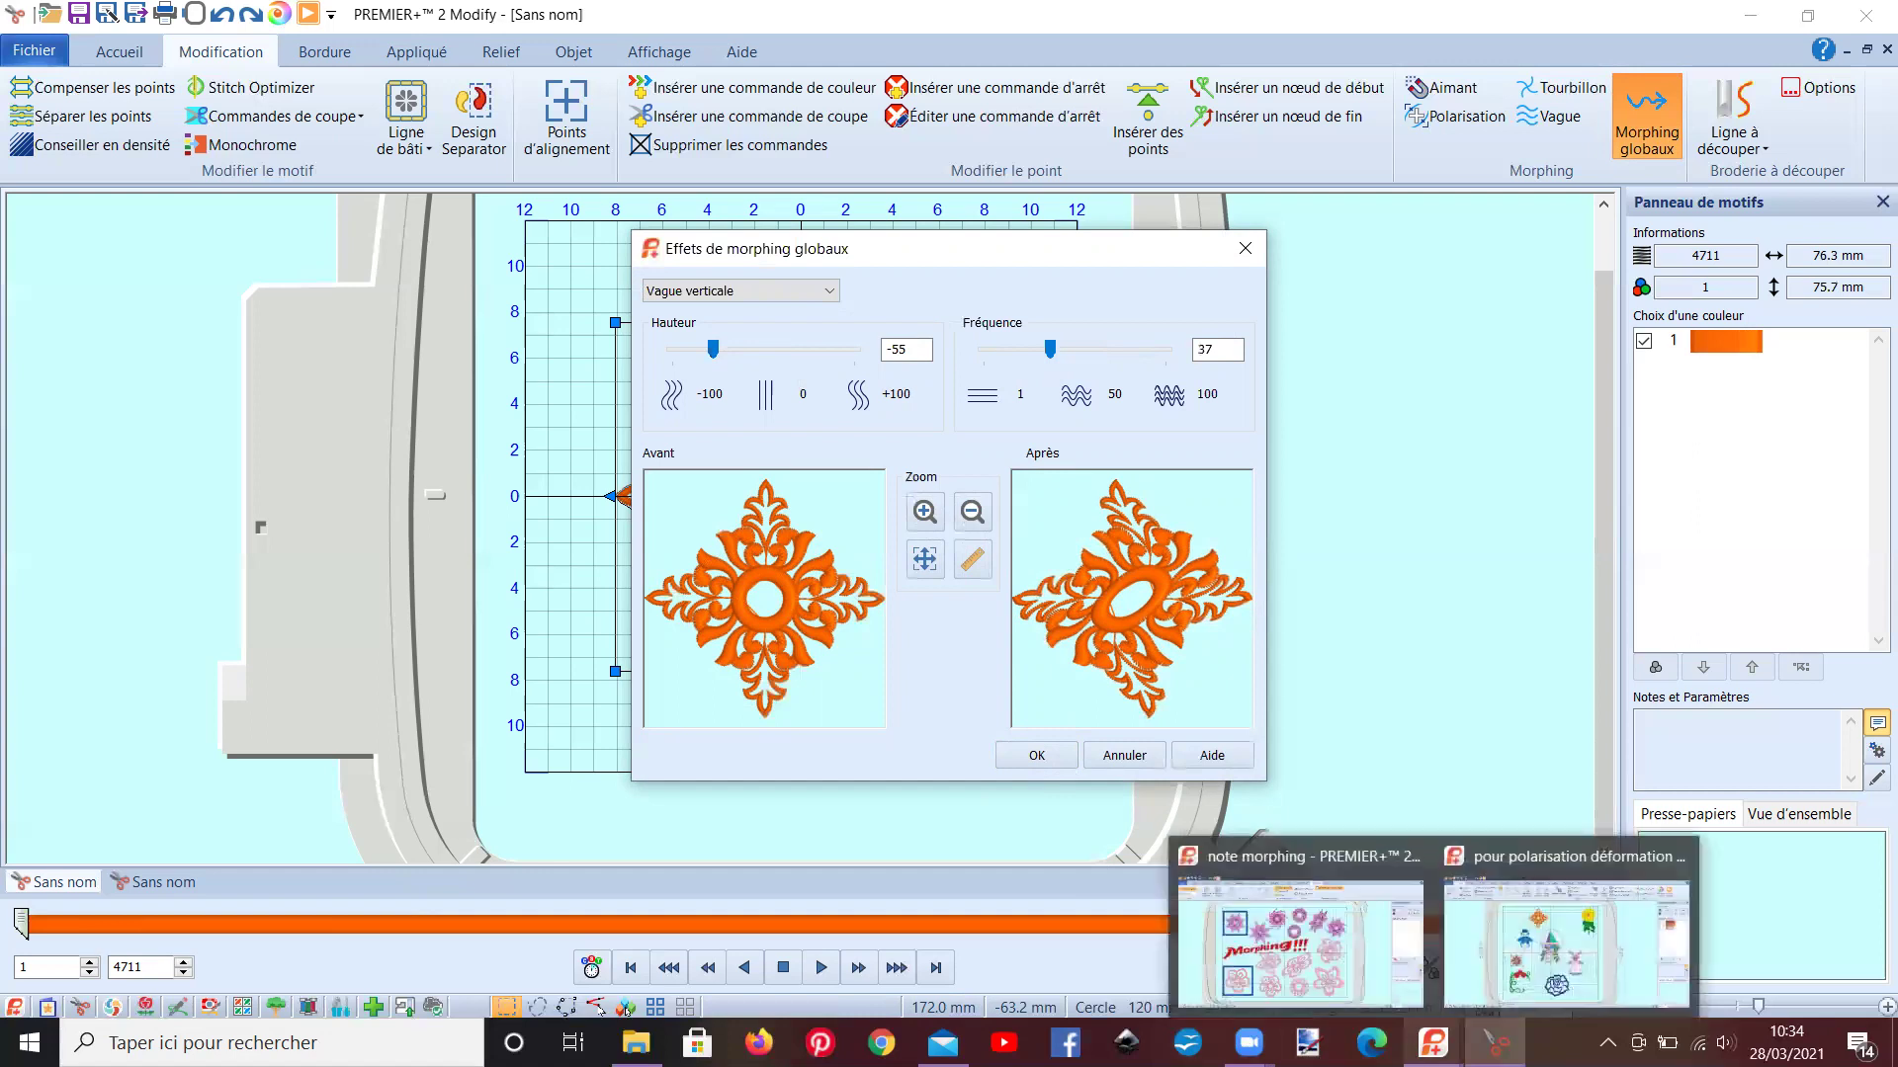
left_click(1498, 984)
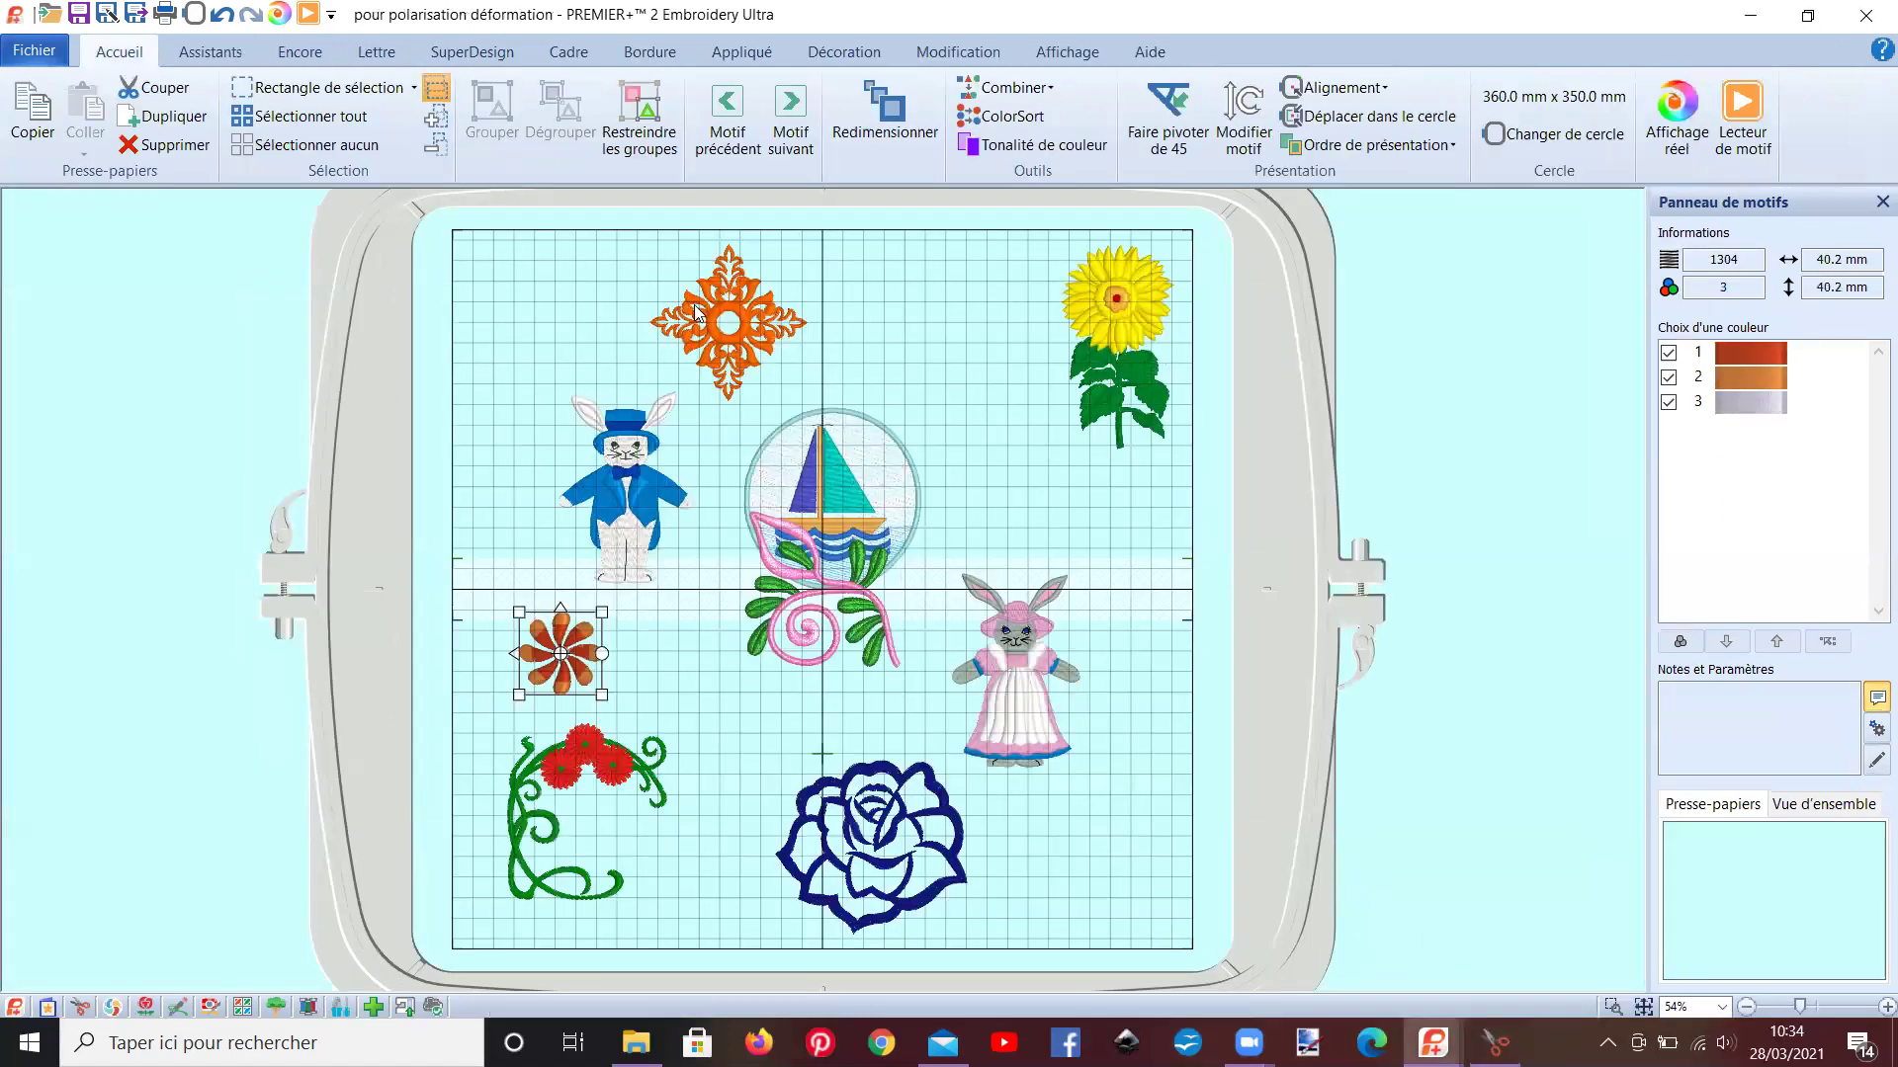
scroll(645, 484, "up", 5)
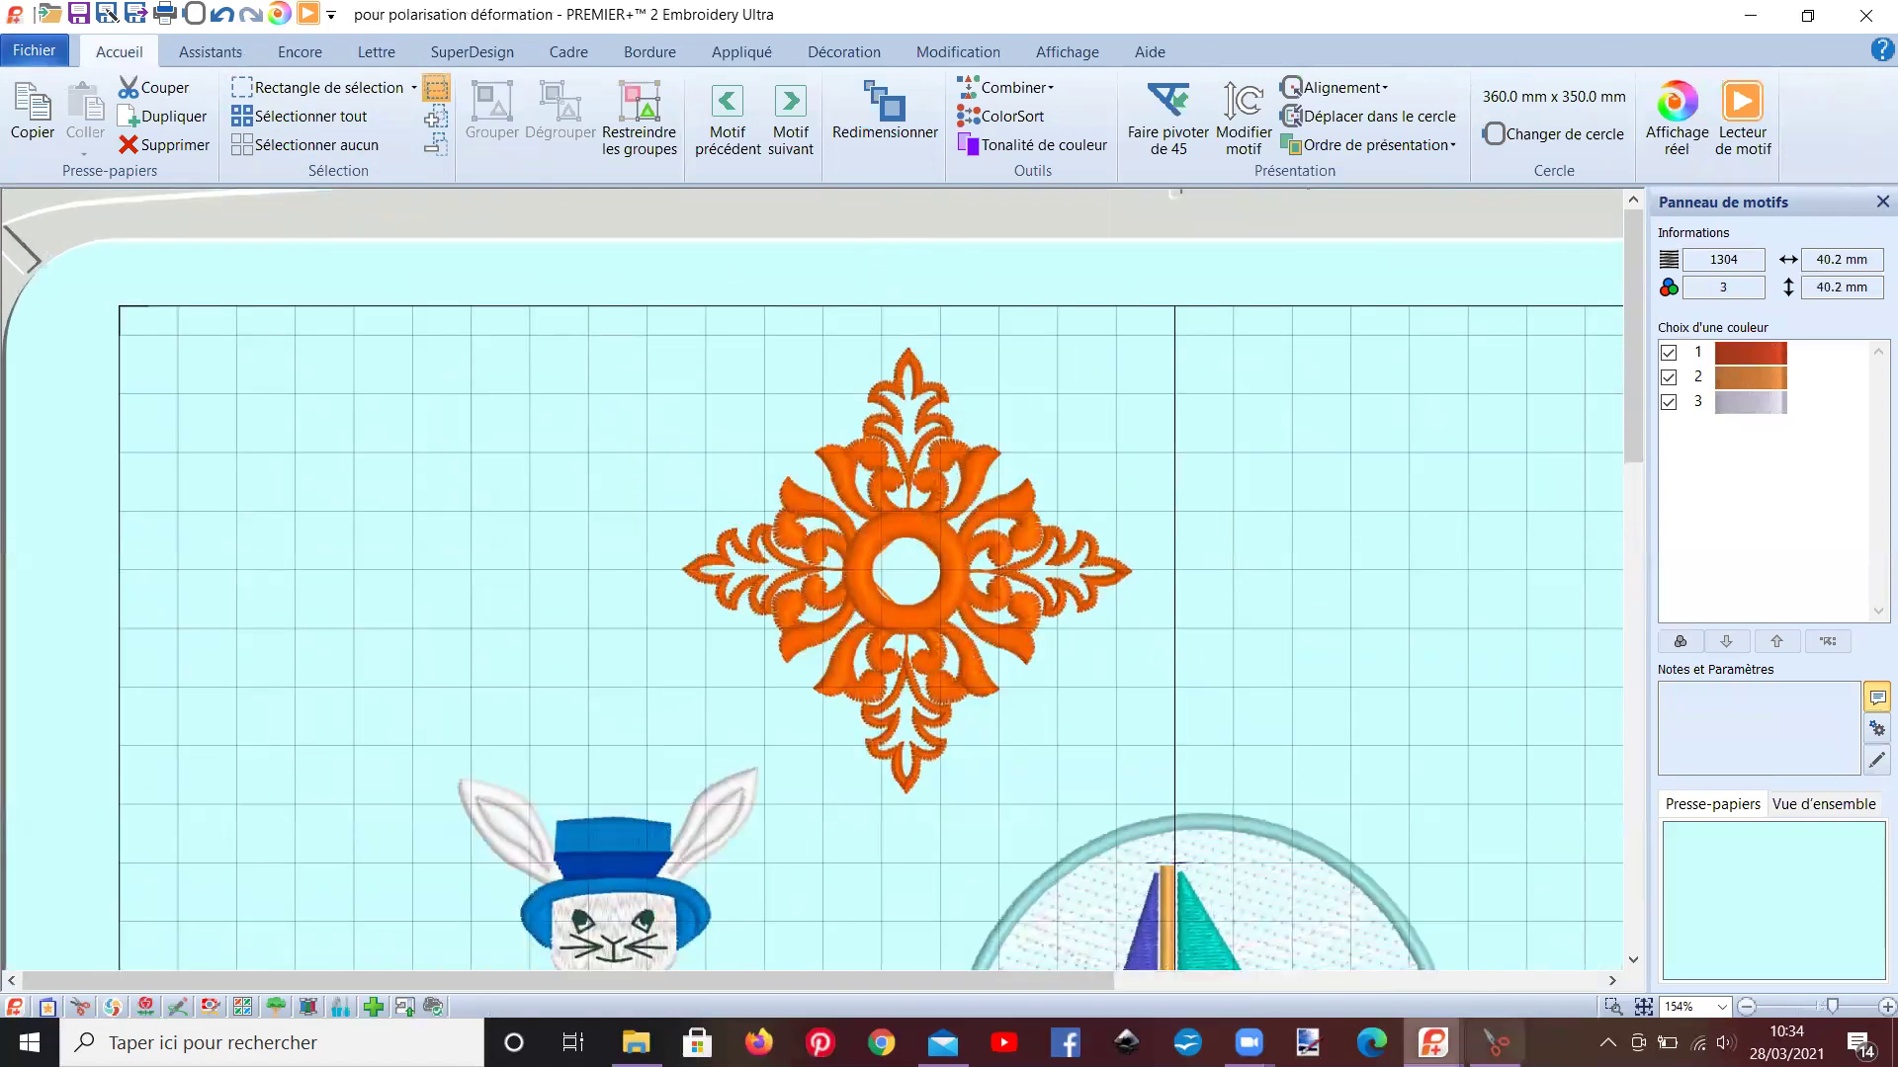
left_click(1495, 1042)
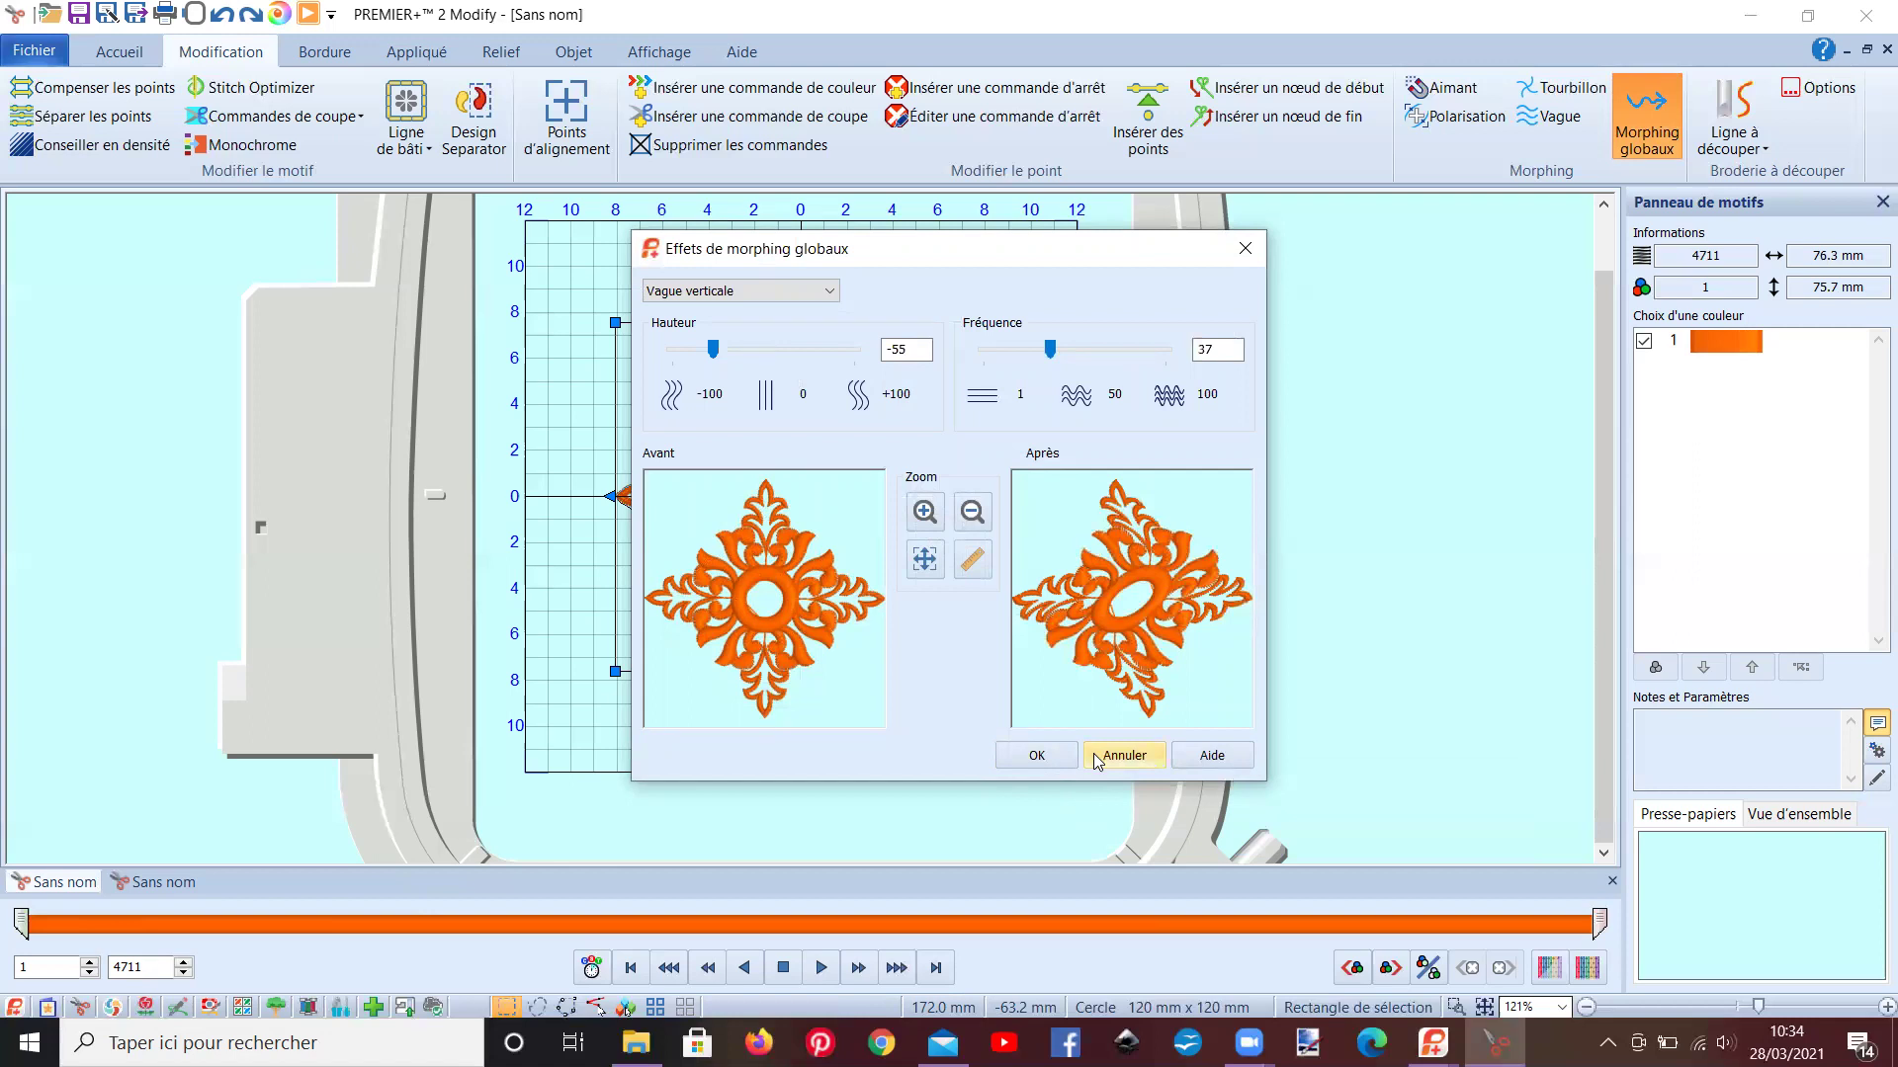
left_click(1036, 756)
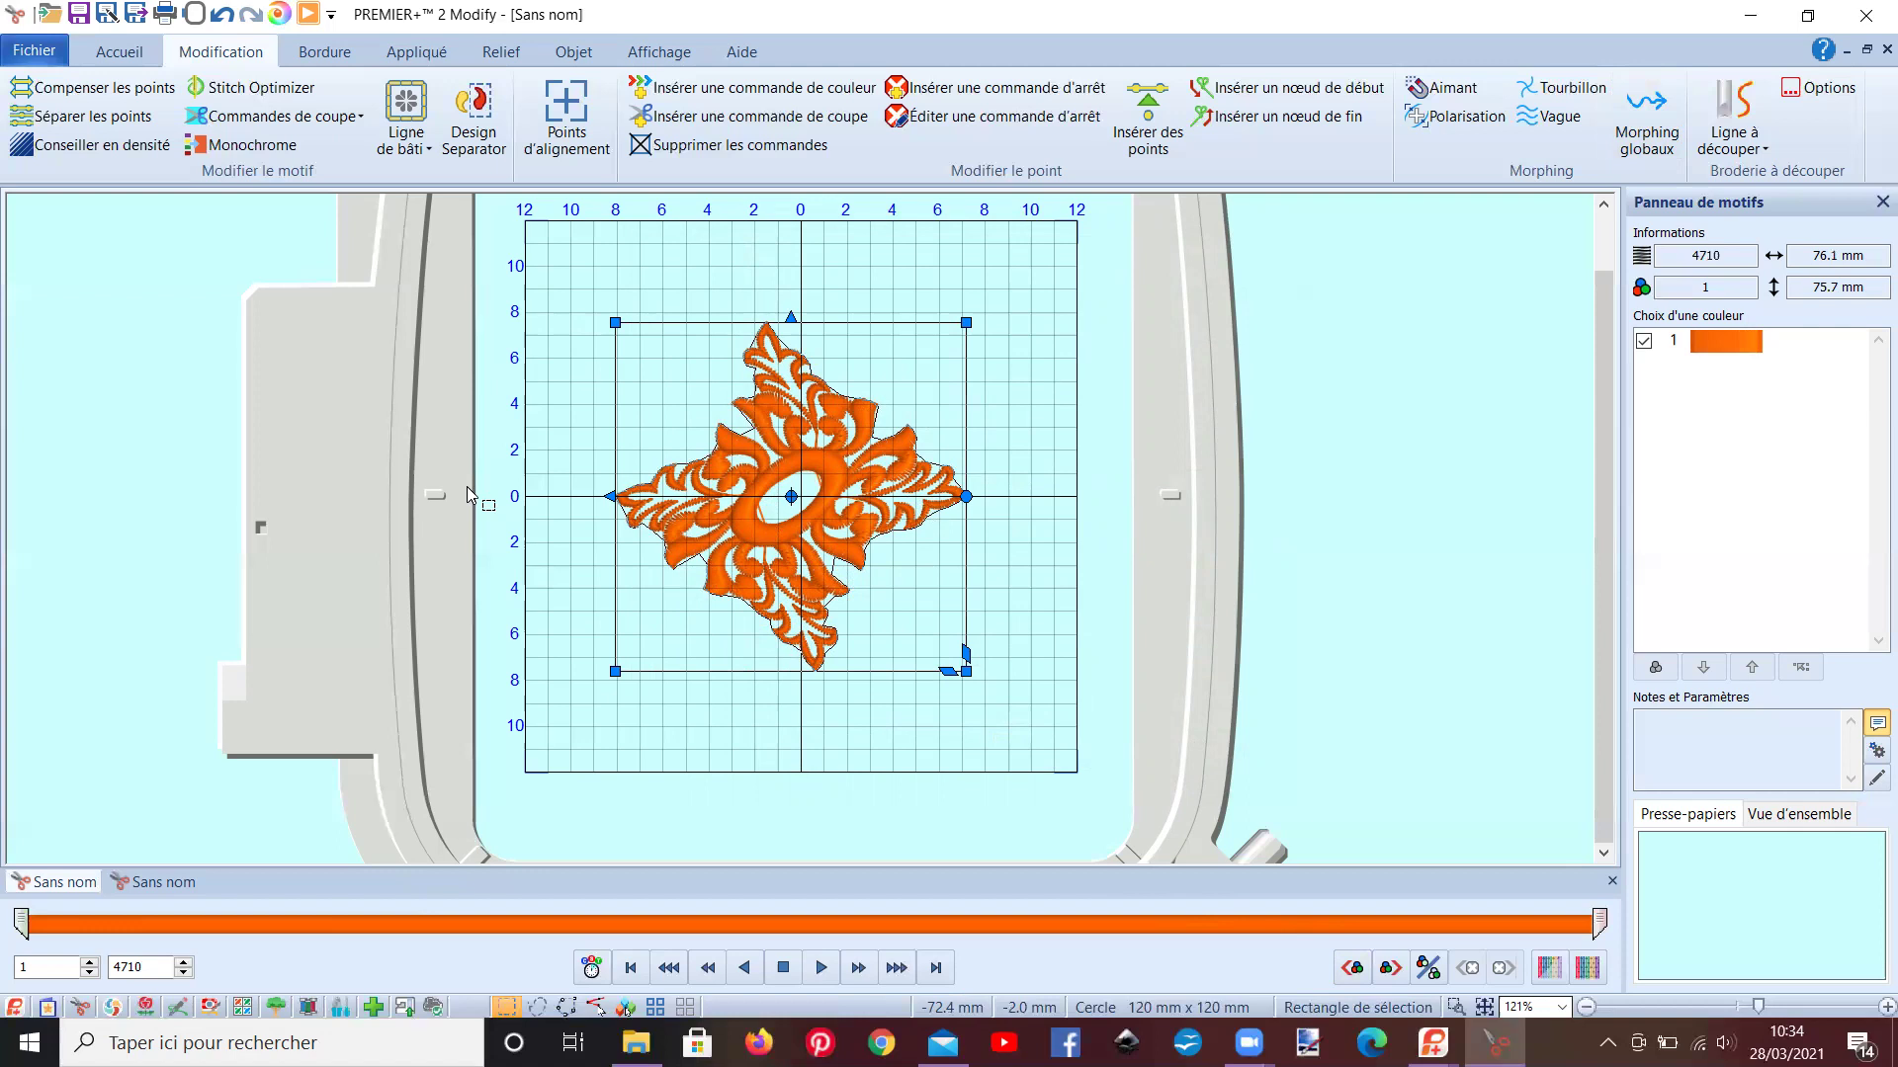
Step: Delete the morphed orange motif and copy the sunflower from "pour polarisation déformation" in PREMIER+ 2 Embroidery Ultra
key("Delete")
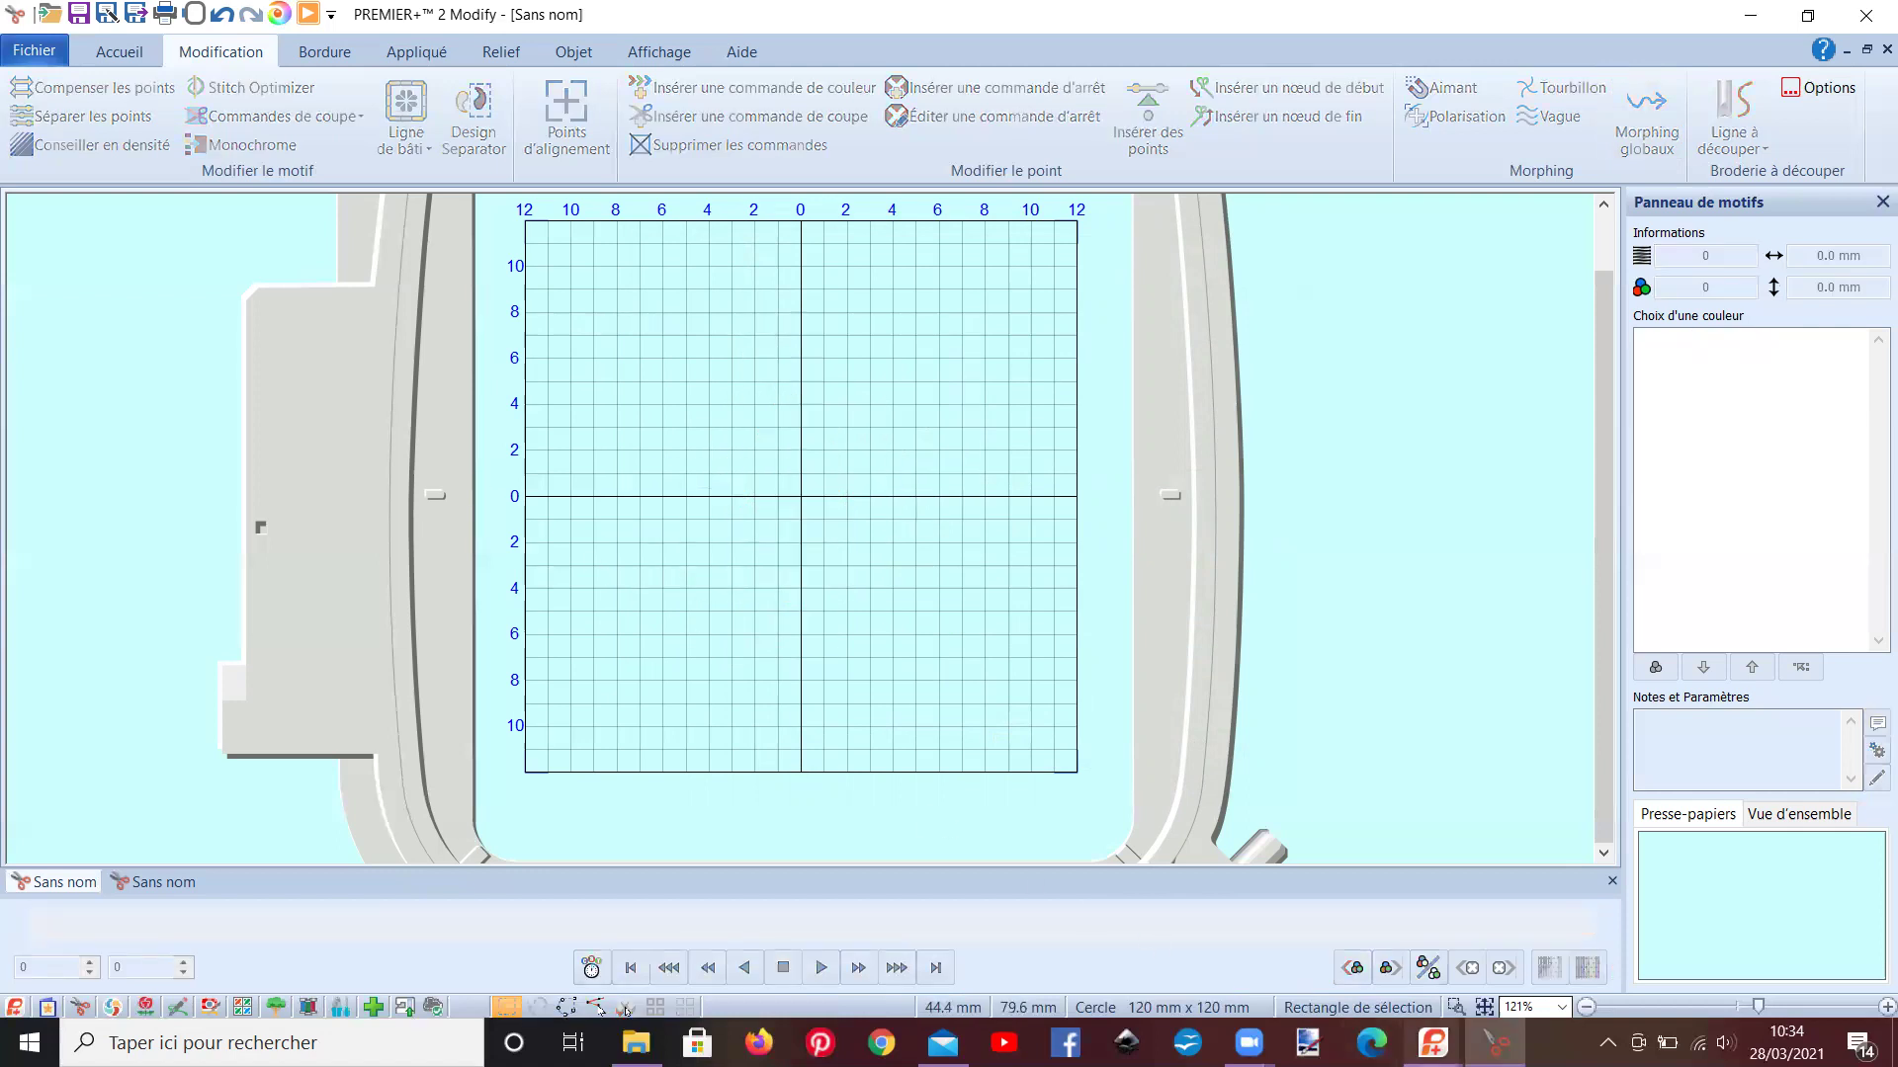
mouse_move(1433, 1043)
left_click(1522, 989)
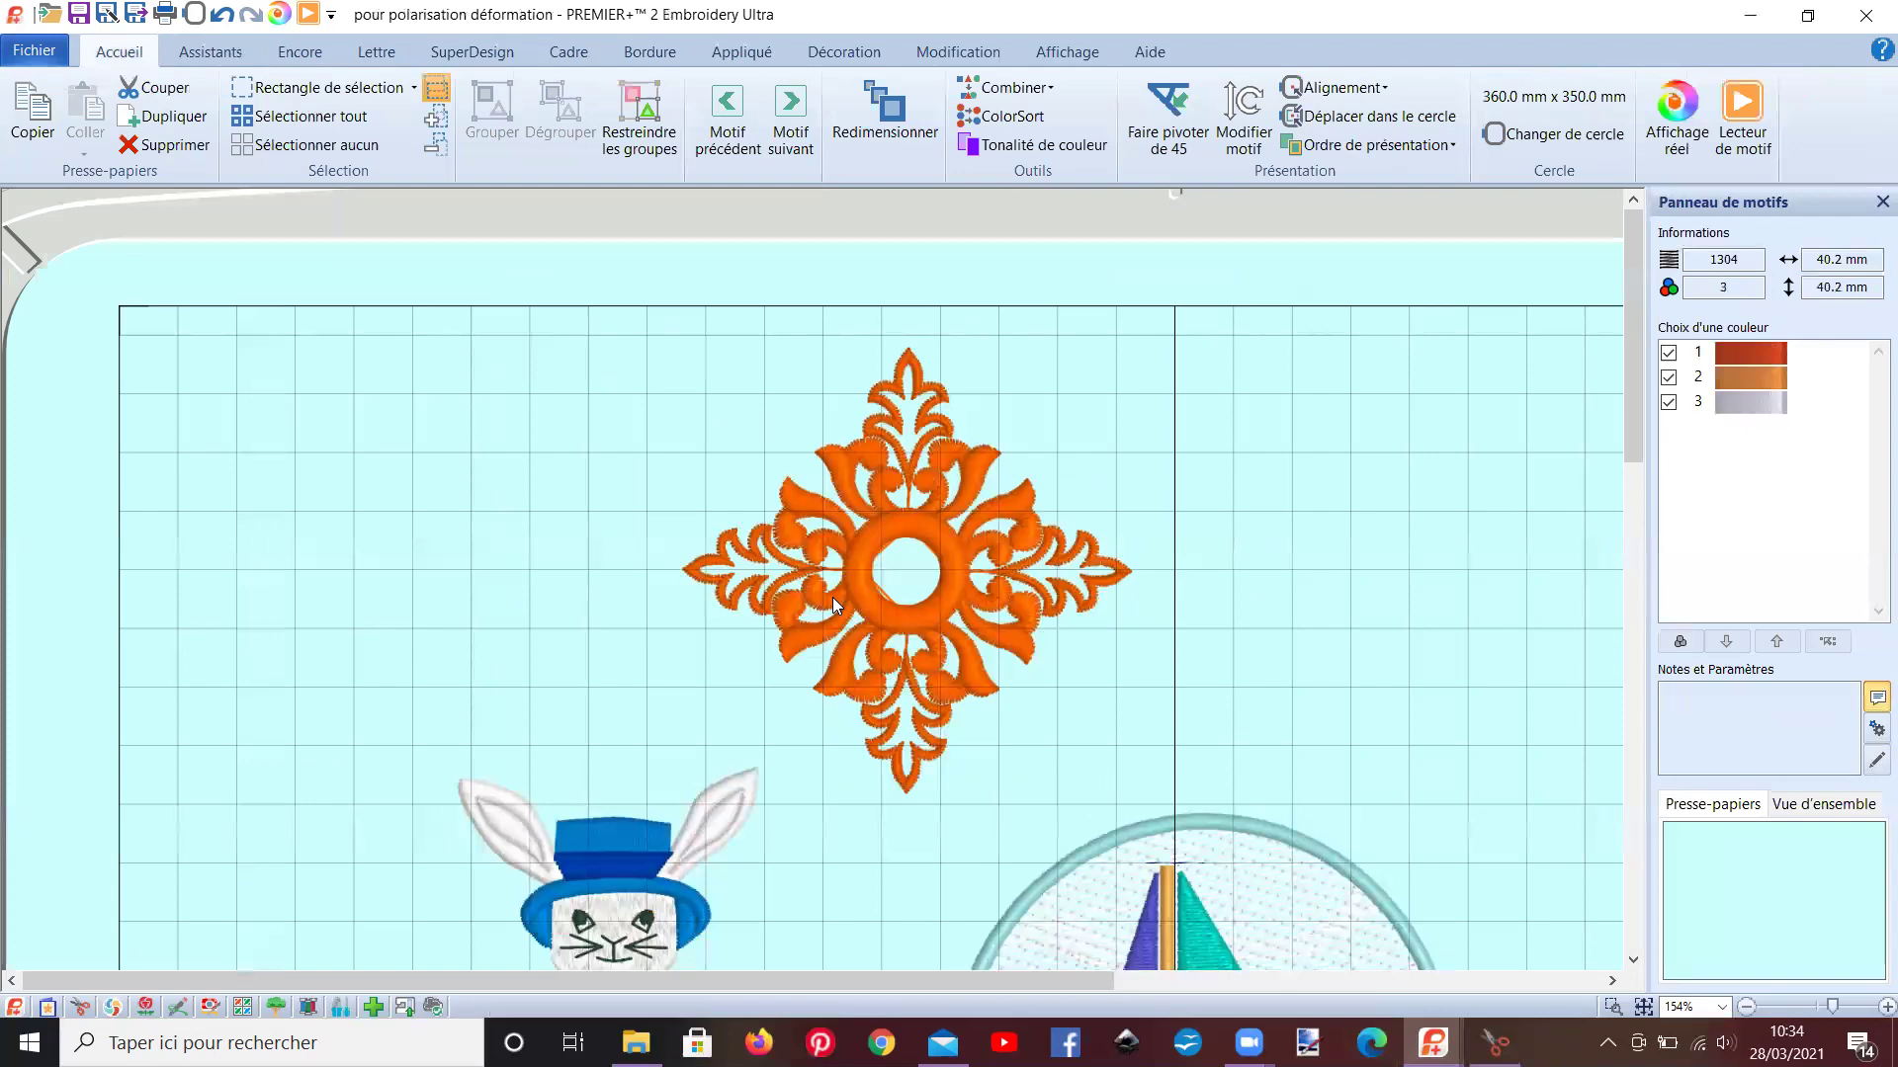
scroll(799, 578, "down", 10)
scroll(799, 578, "down", 5)
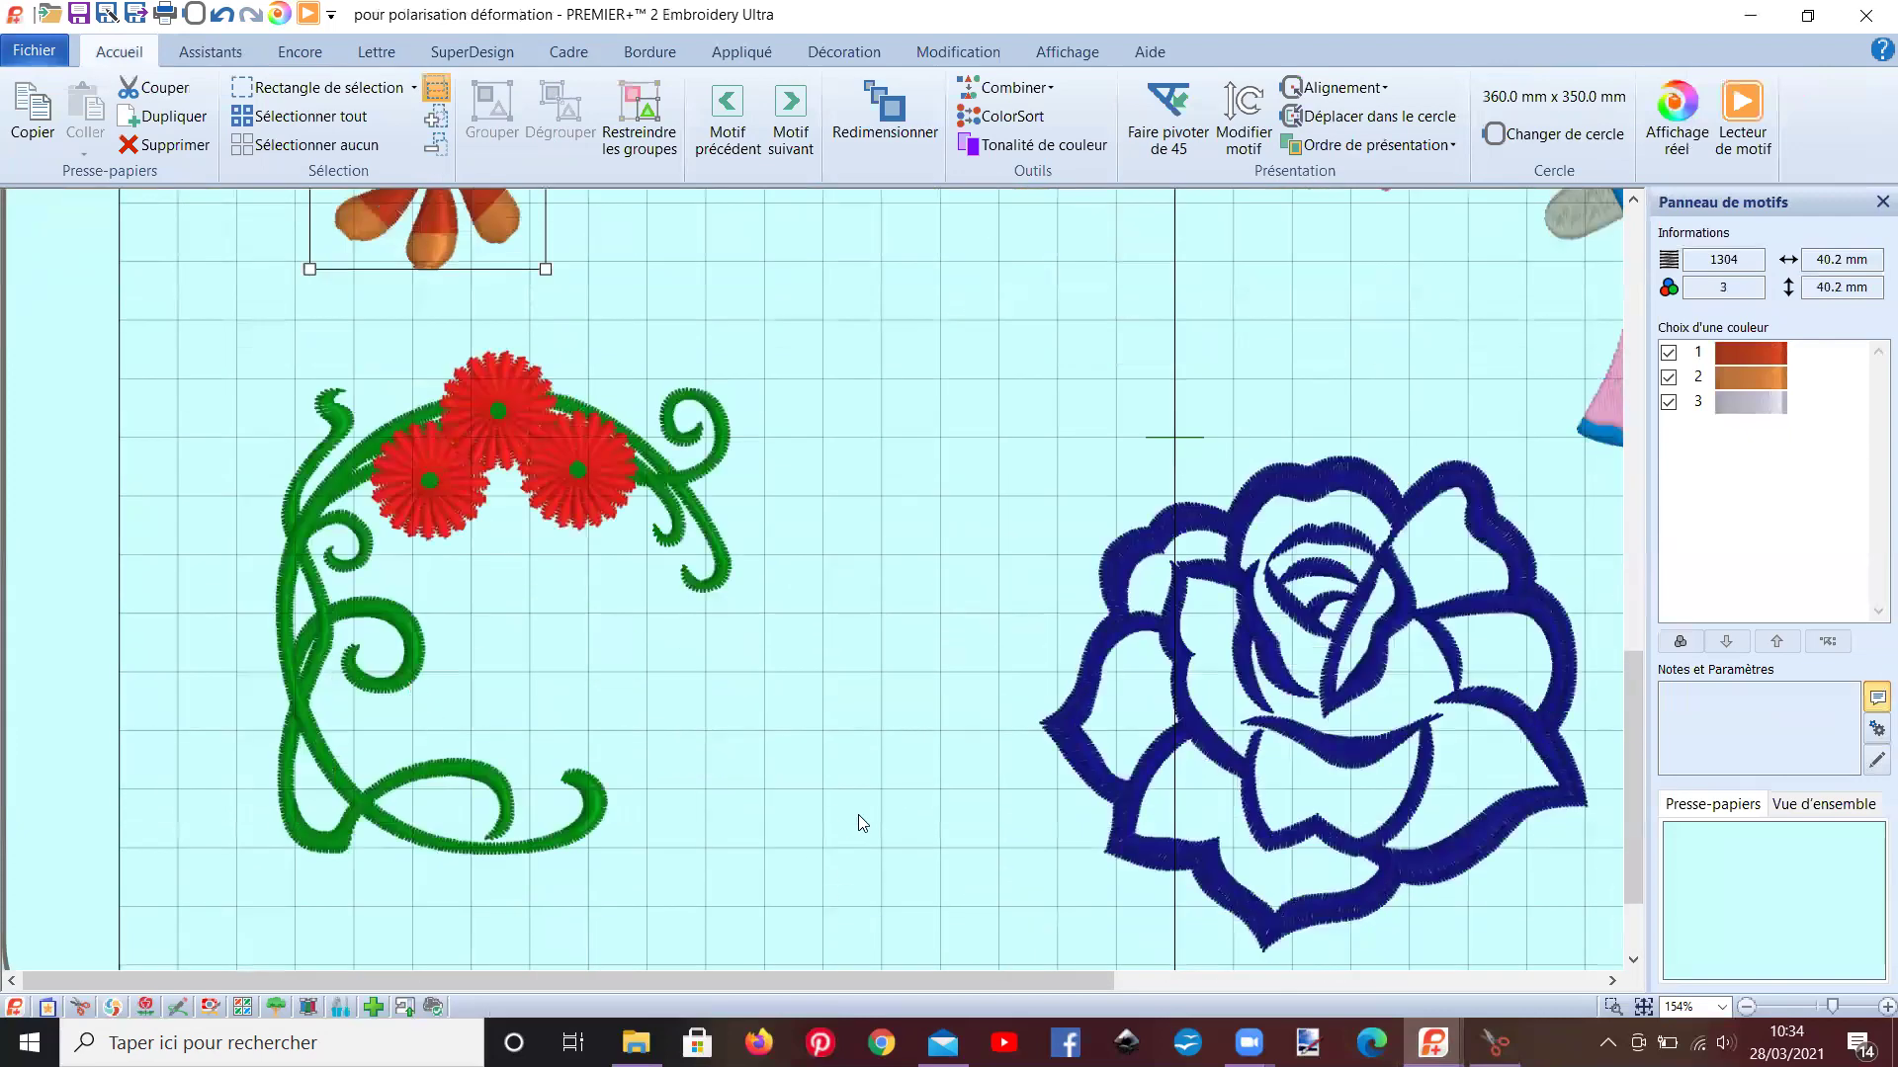
scroll(858, 815, "down", 5)
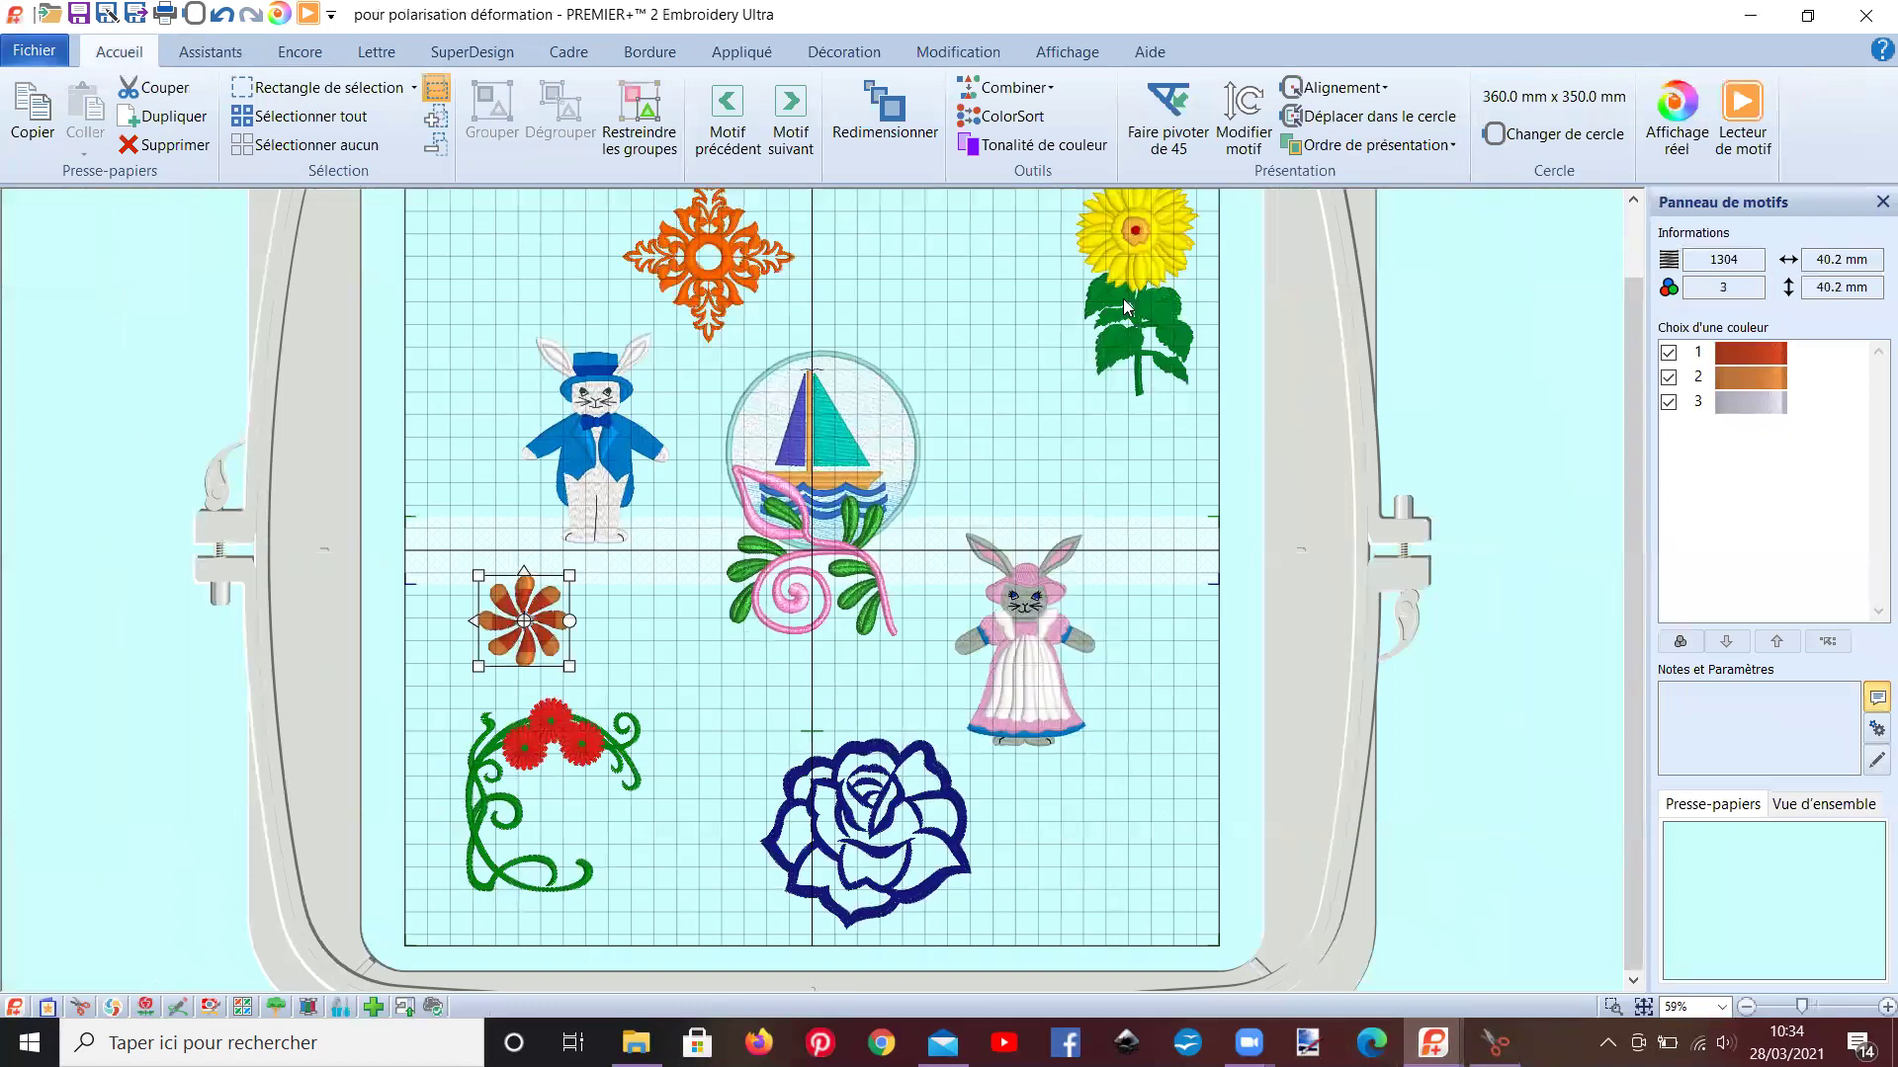
left_click(1124, 304)
left_click(32, 113)
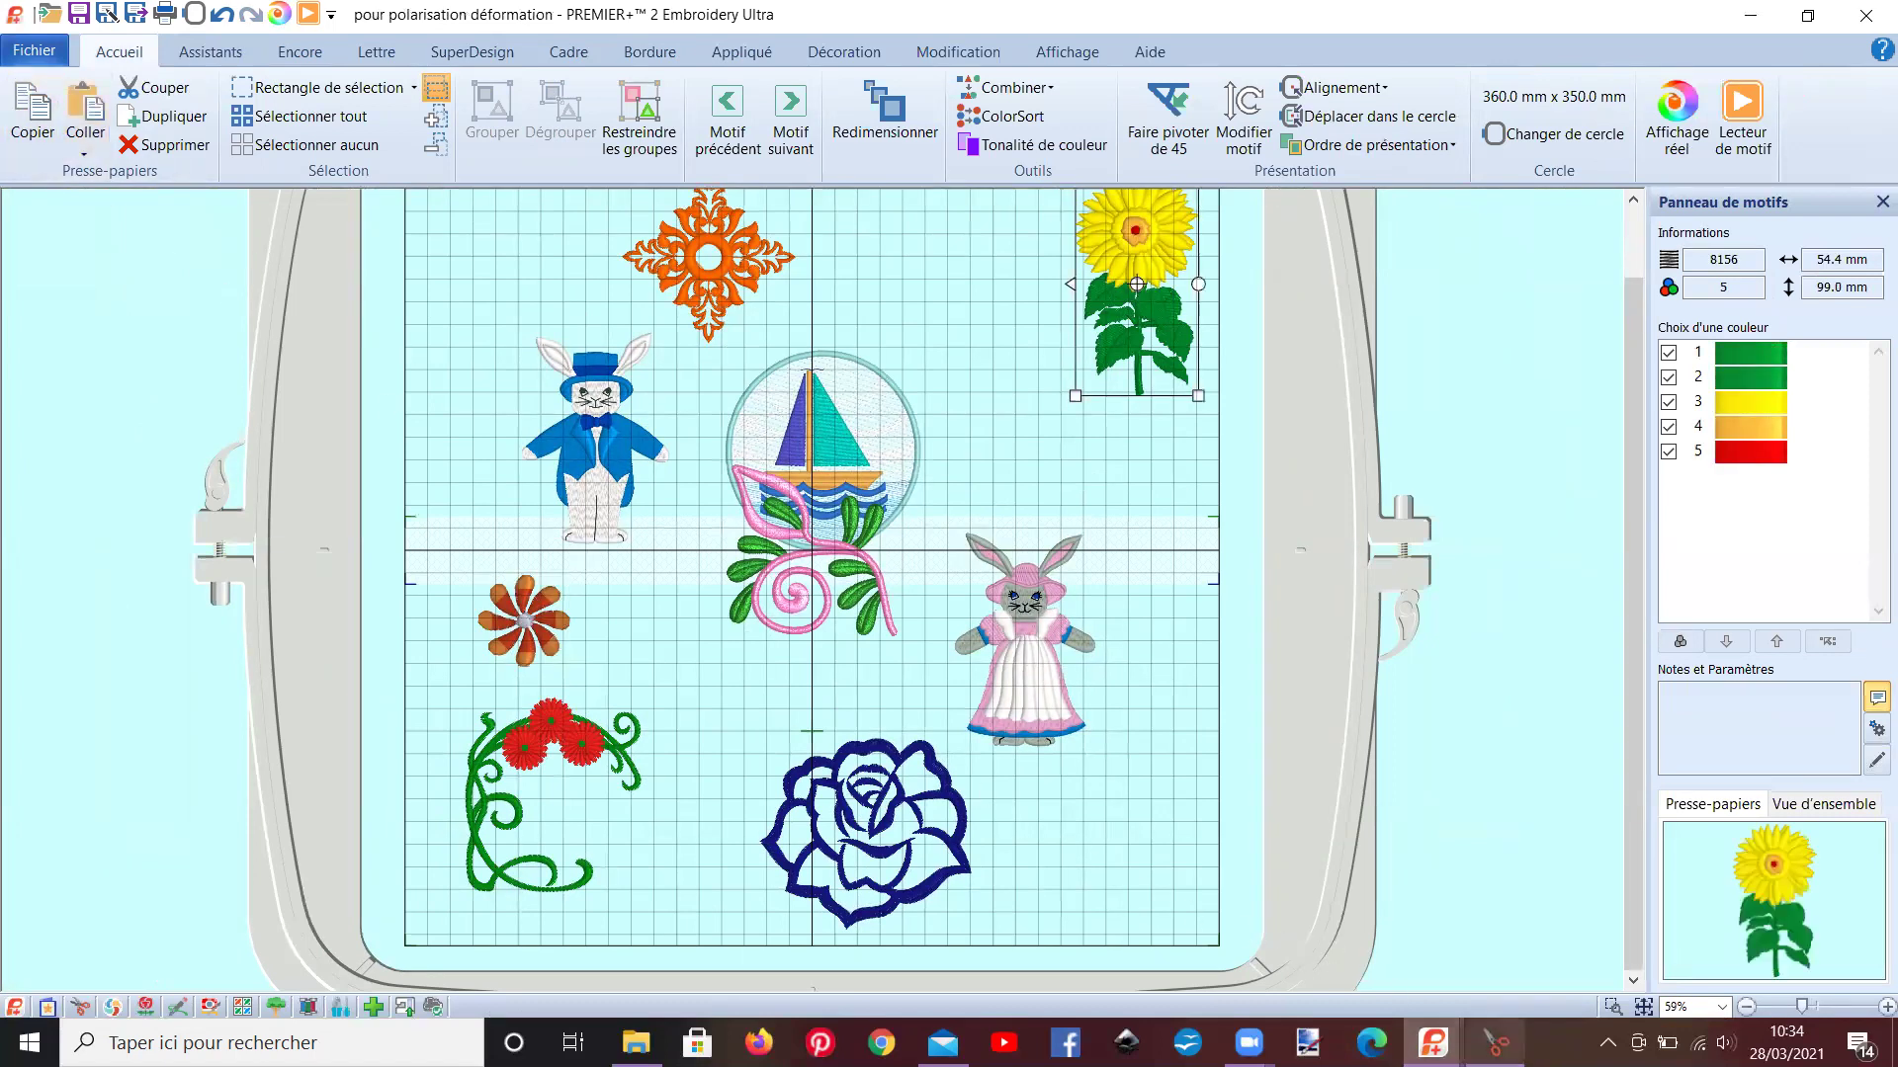
Step: Paste the sunflower into PREMIER+ 2 Modify and move it to the centre of the hoop
left_click(1495, 1043)
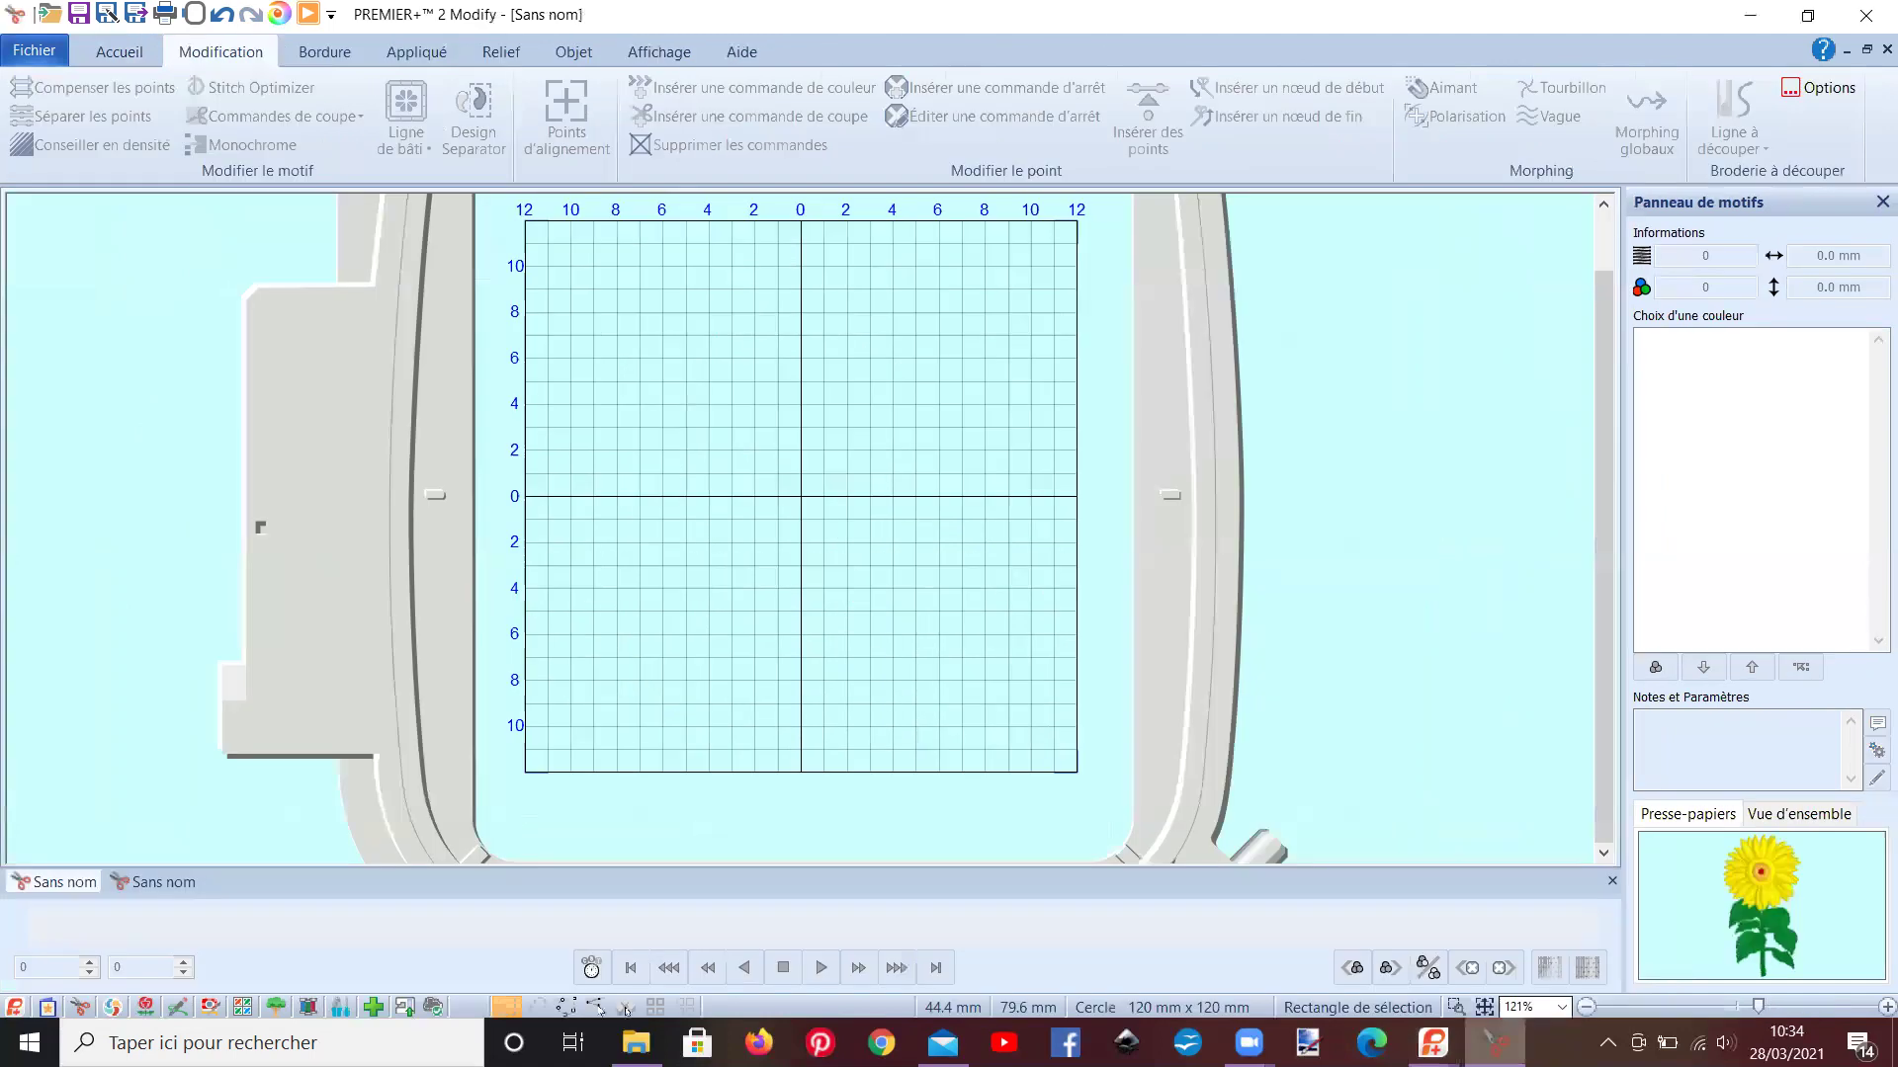
left_click(102, 54)
left_click(86, 109)
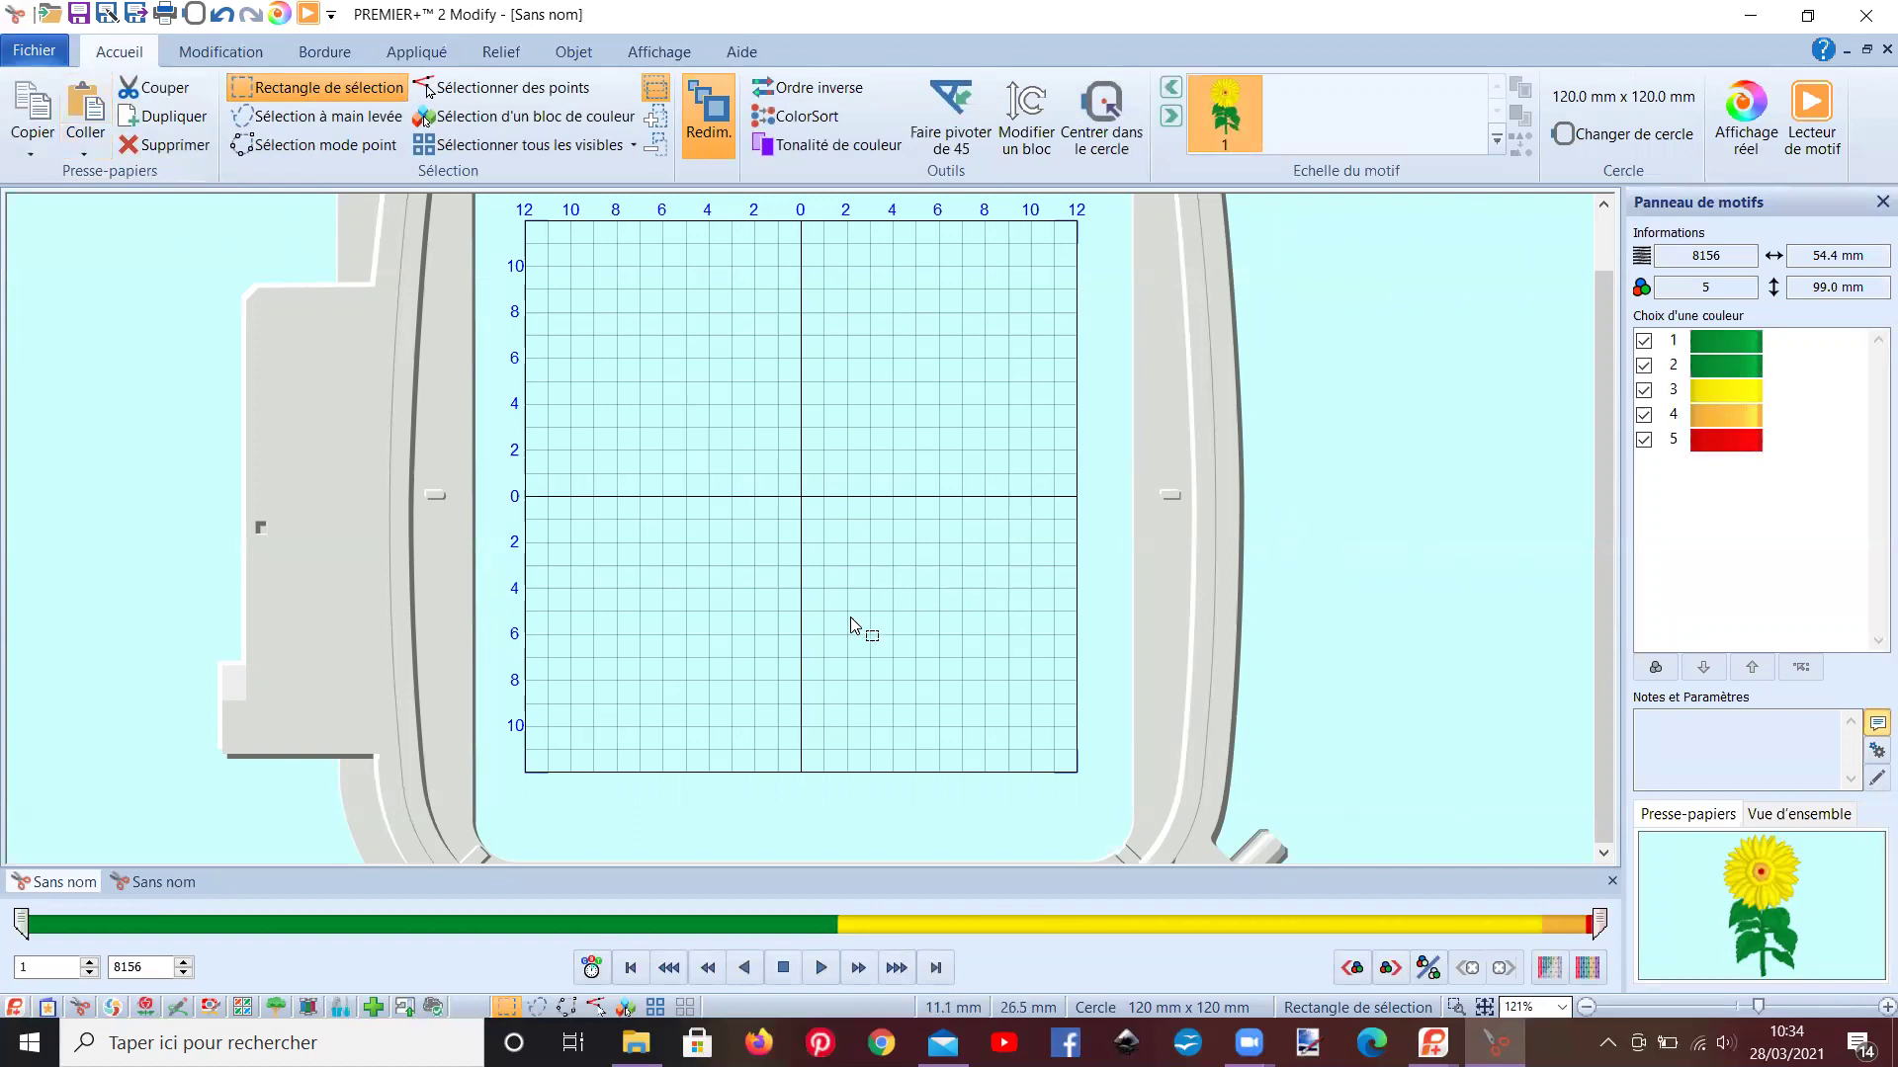
scroll(850, 617, "down", 2)
scroll(850, 616, "down", 3)
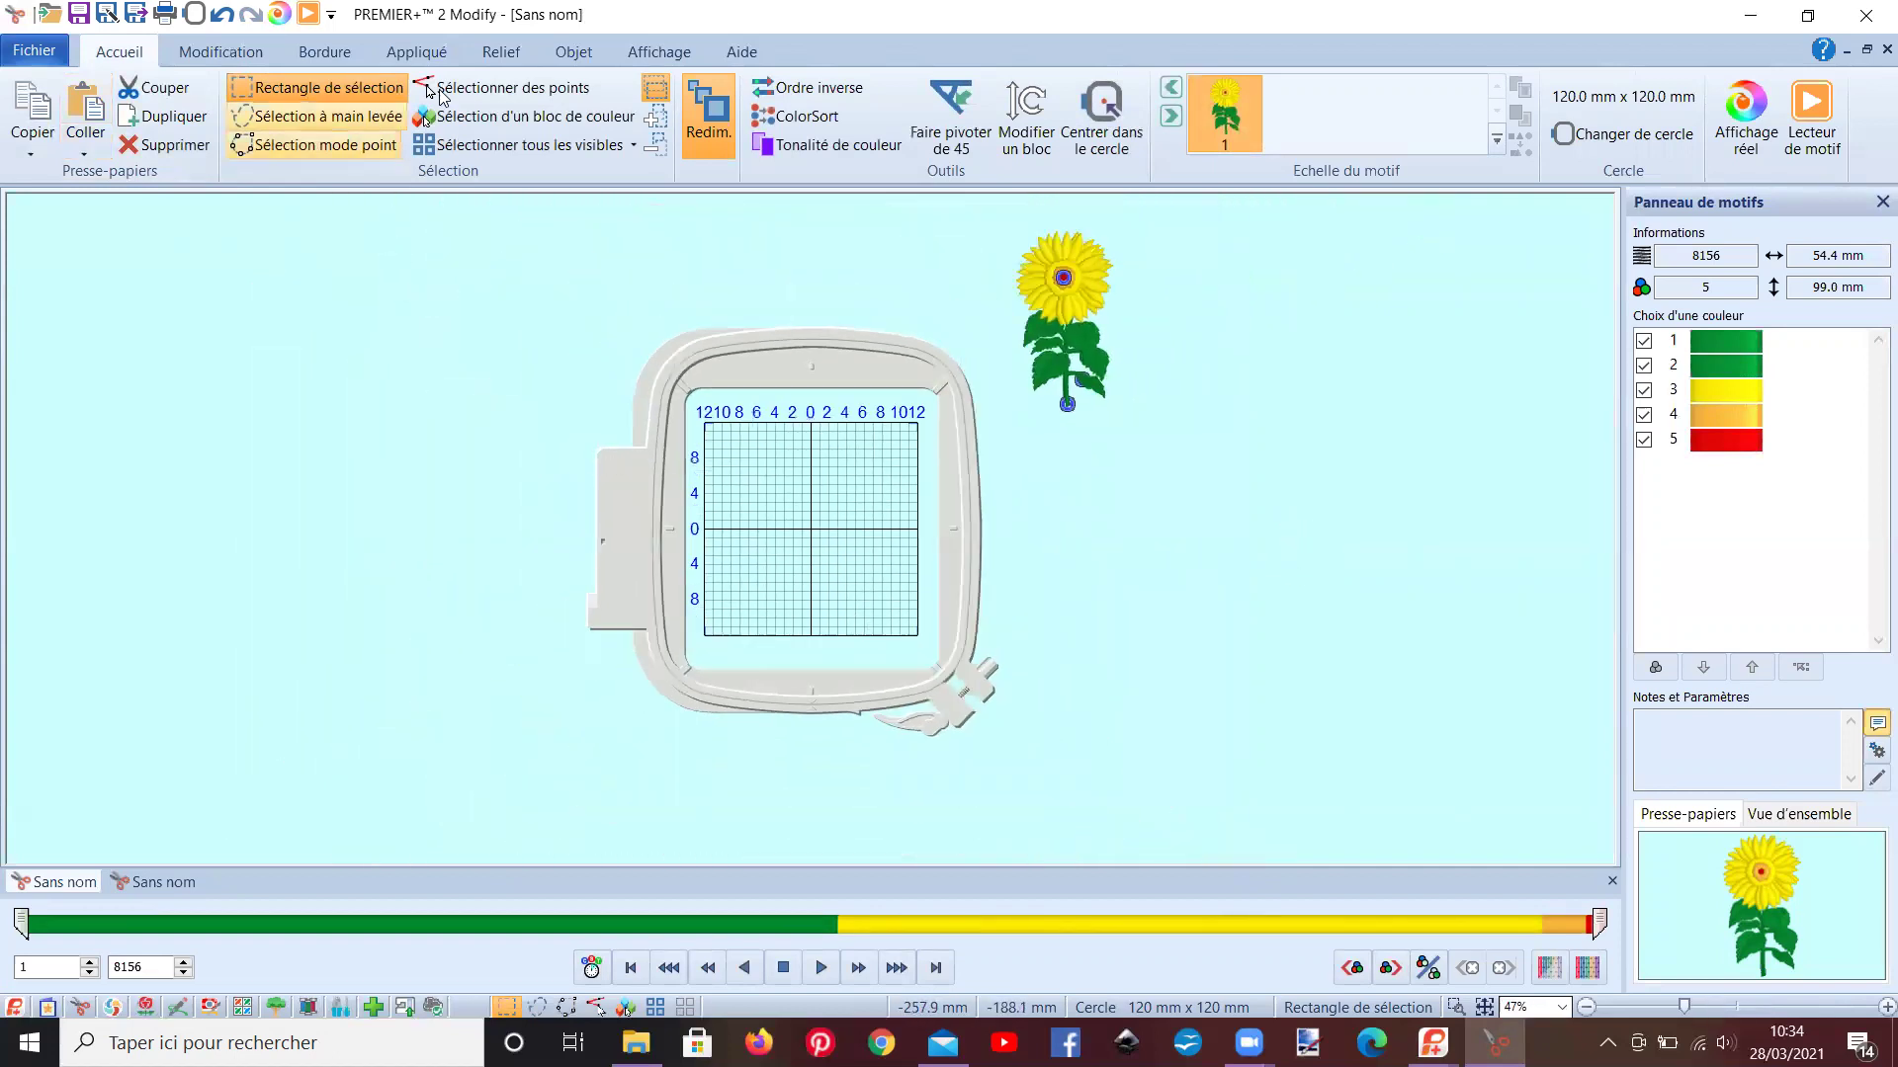
left_click_drag(986, 217, 1180, 512)
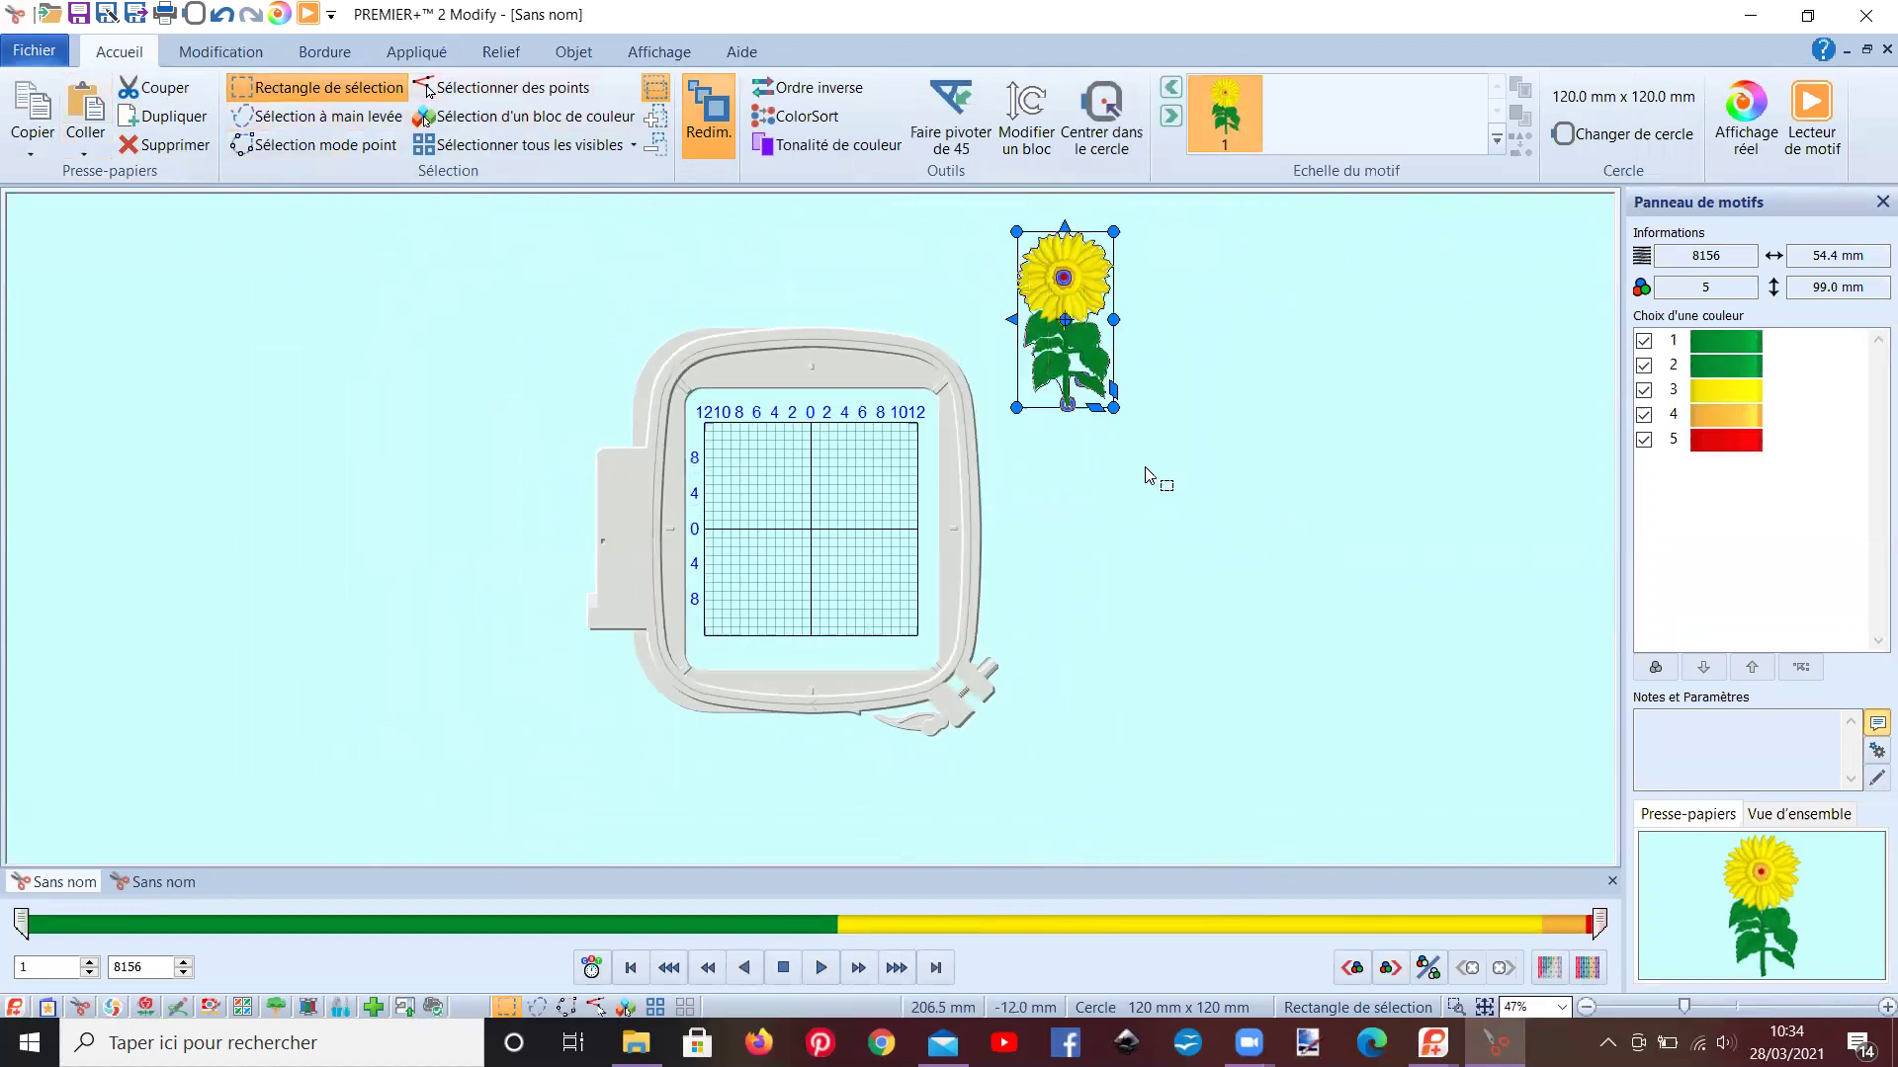
left_click_drag(1093, 377, 830, 577)
scroll(828, 533, "up", 5)
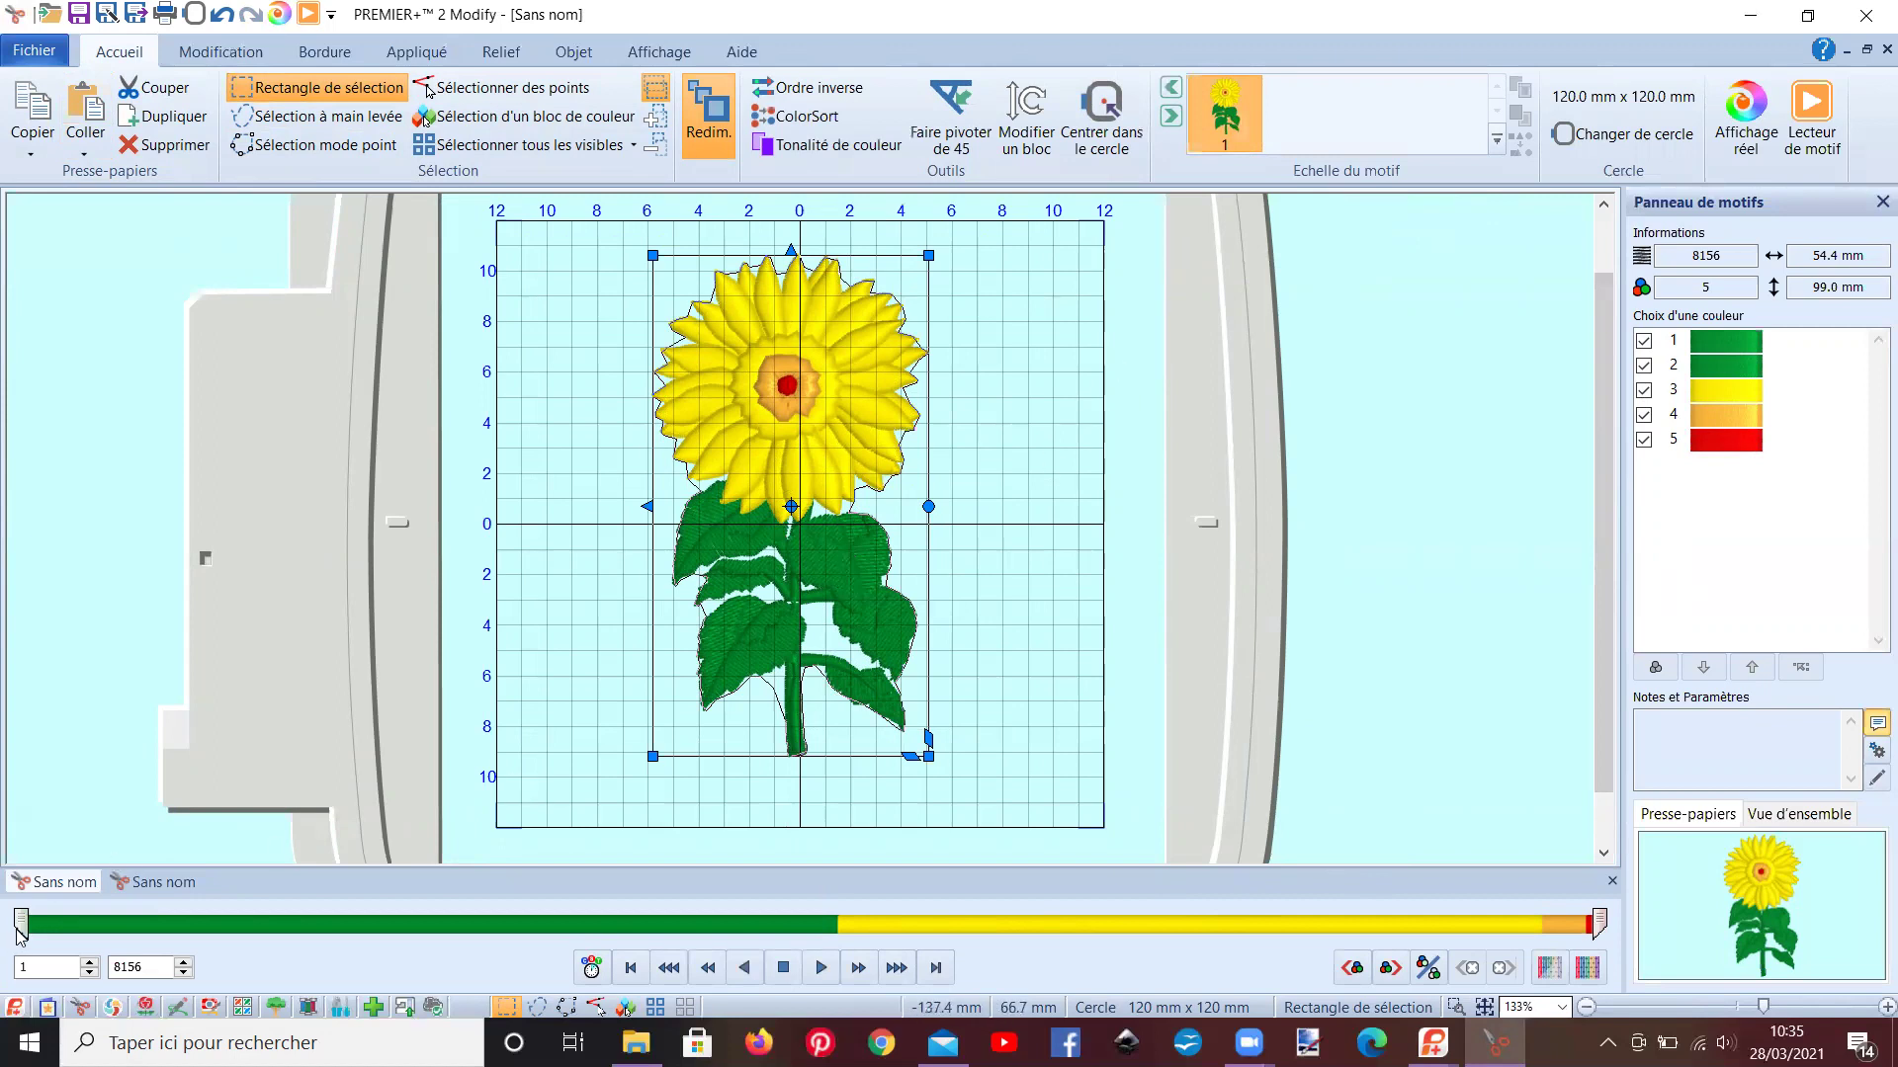
Step: Hide the two green colour blocks 1 and 2 so that only the sunflower's head is shown
mouse_move(22, 934)
left_mouse_down()
mouse_move(478, 933)
mouse_move(15, 933)
left_mouse_up()
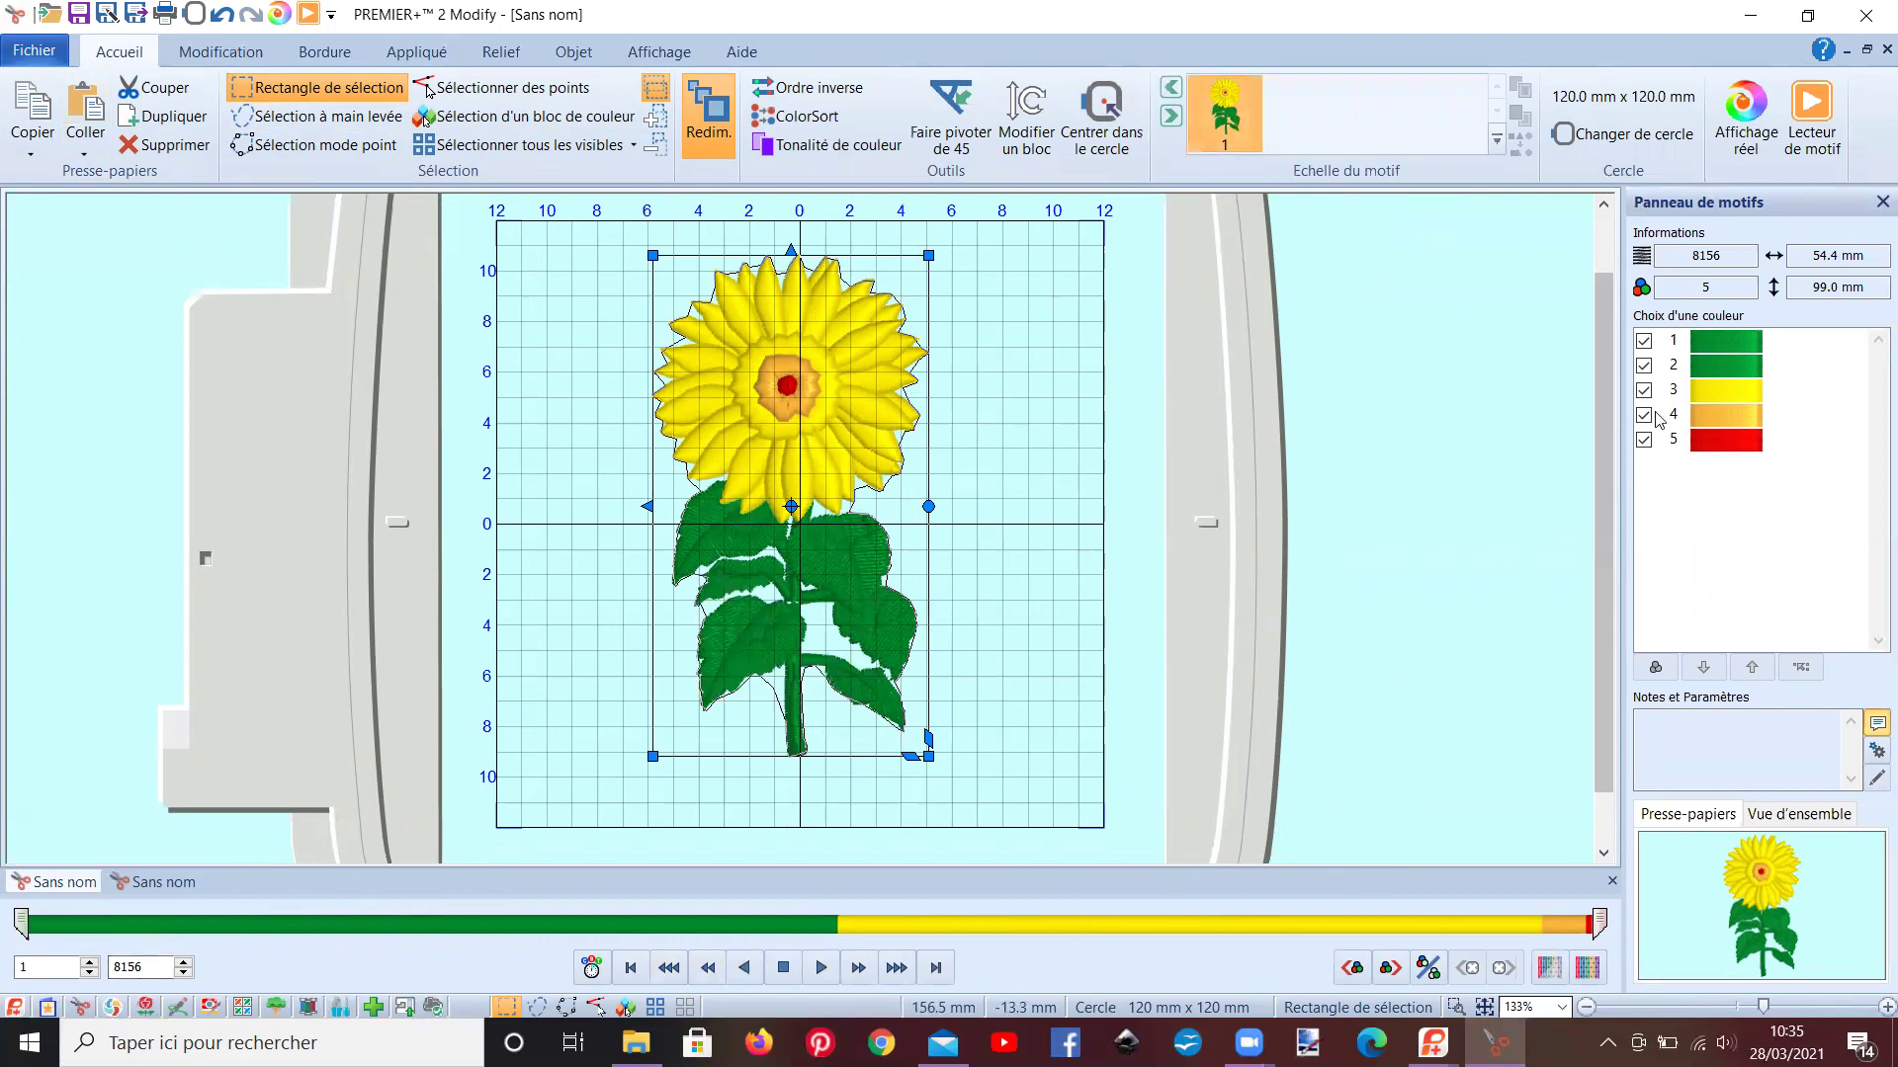
left_click(1645, 342)
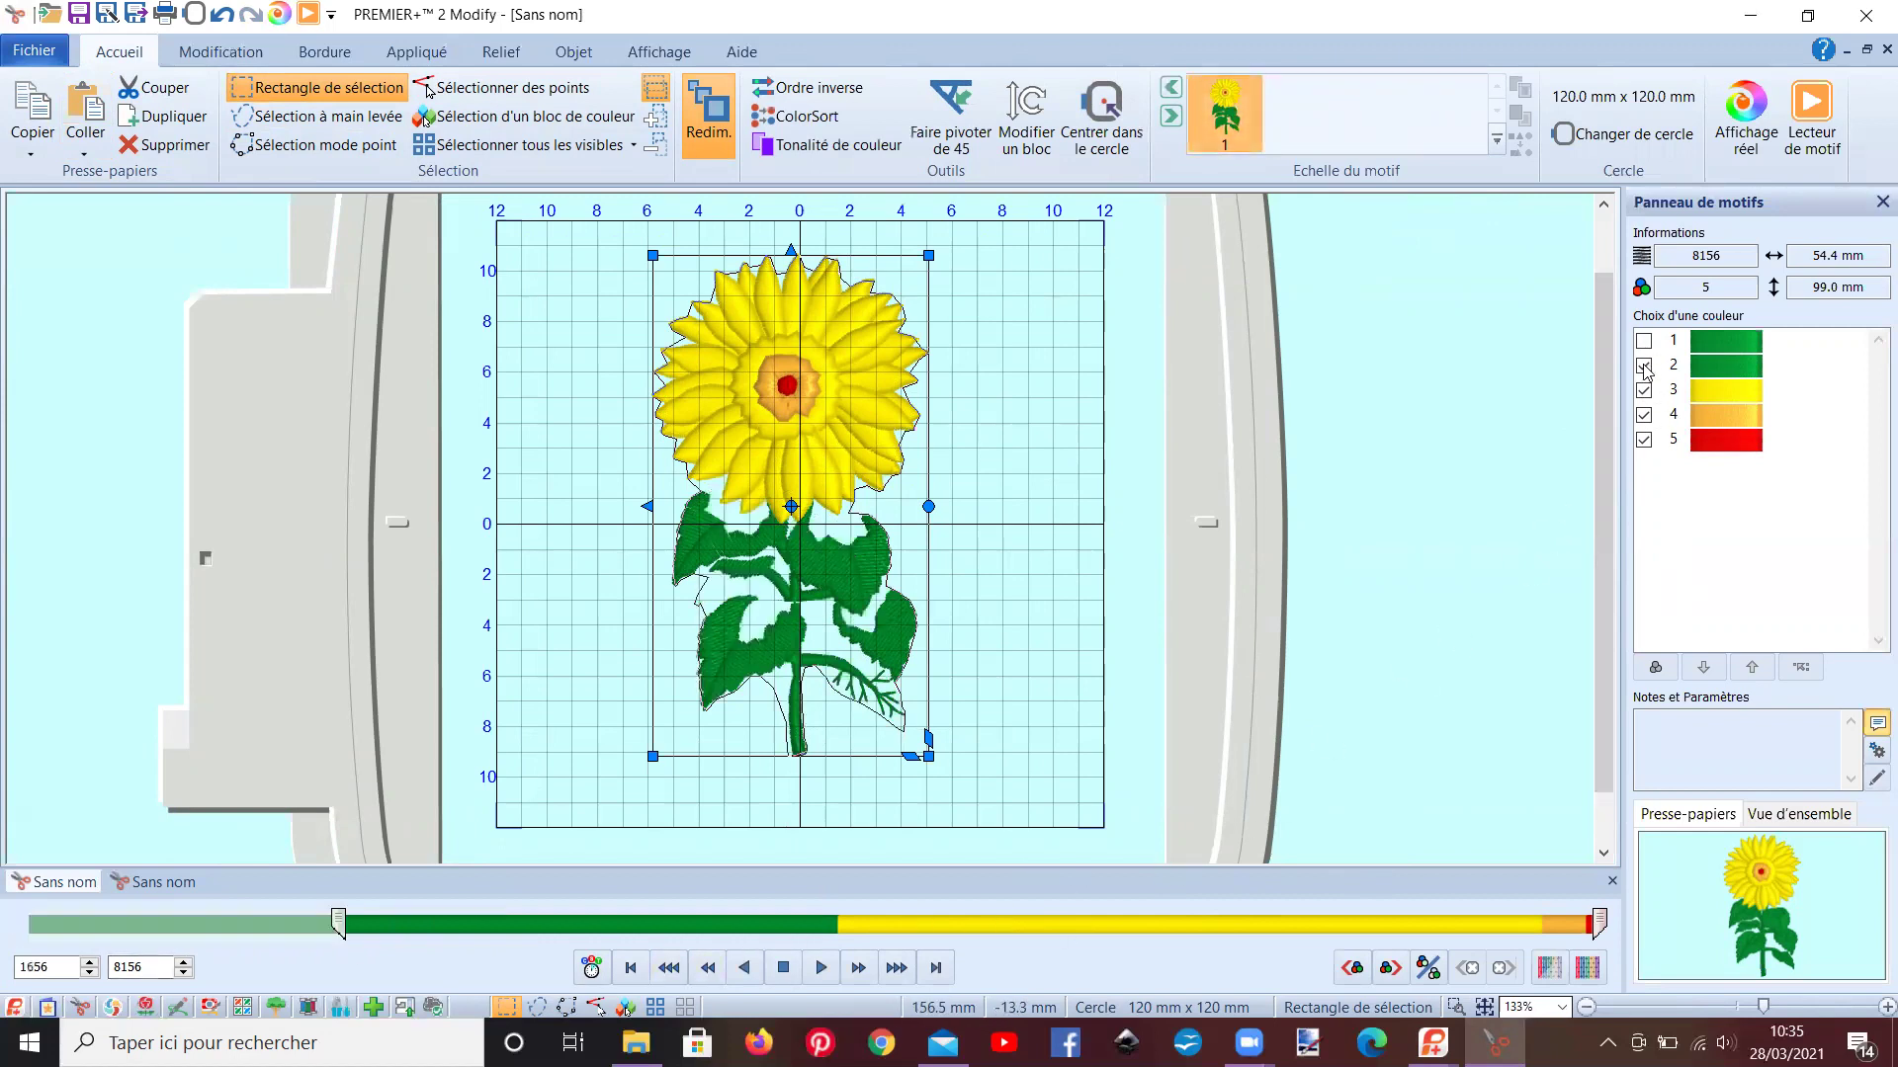
left_click(1645, 366)
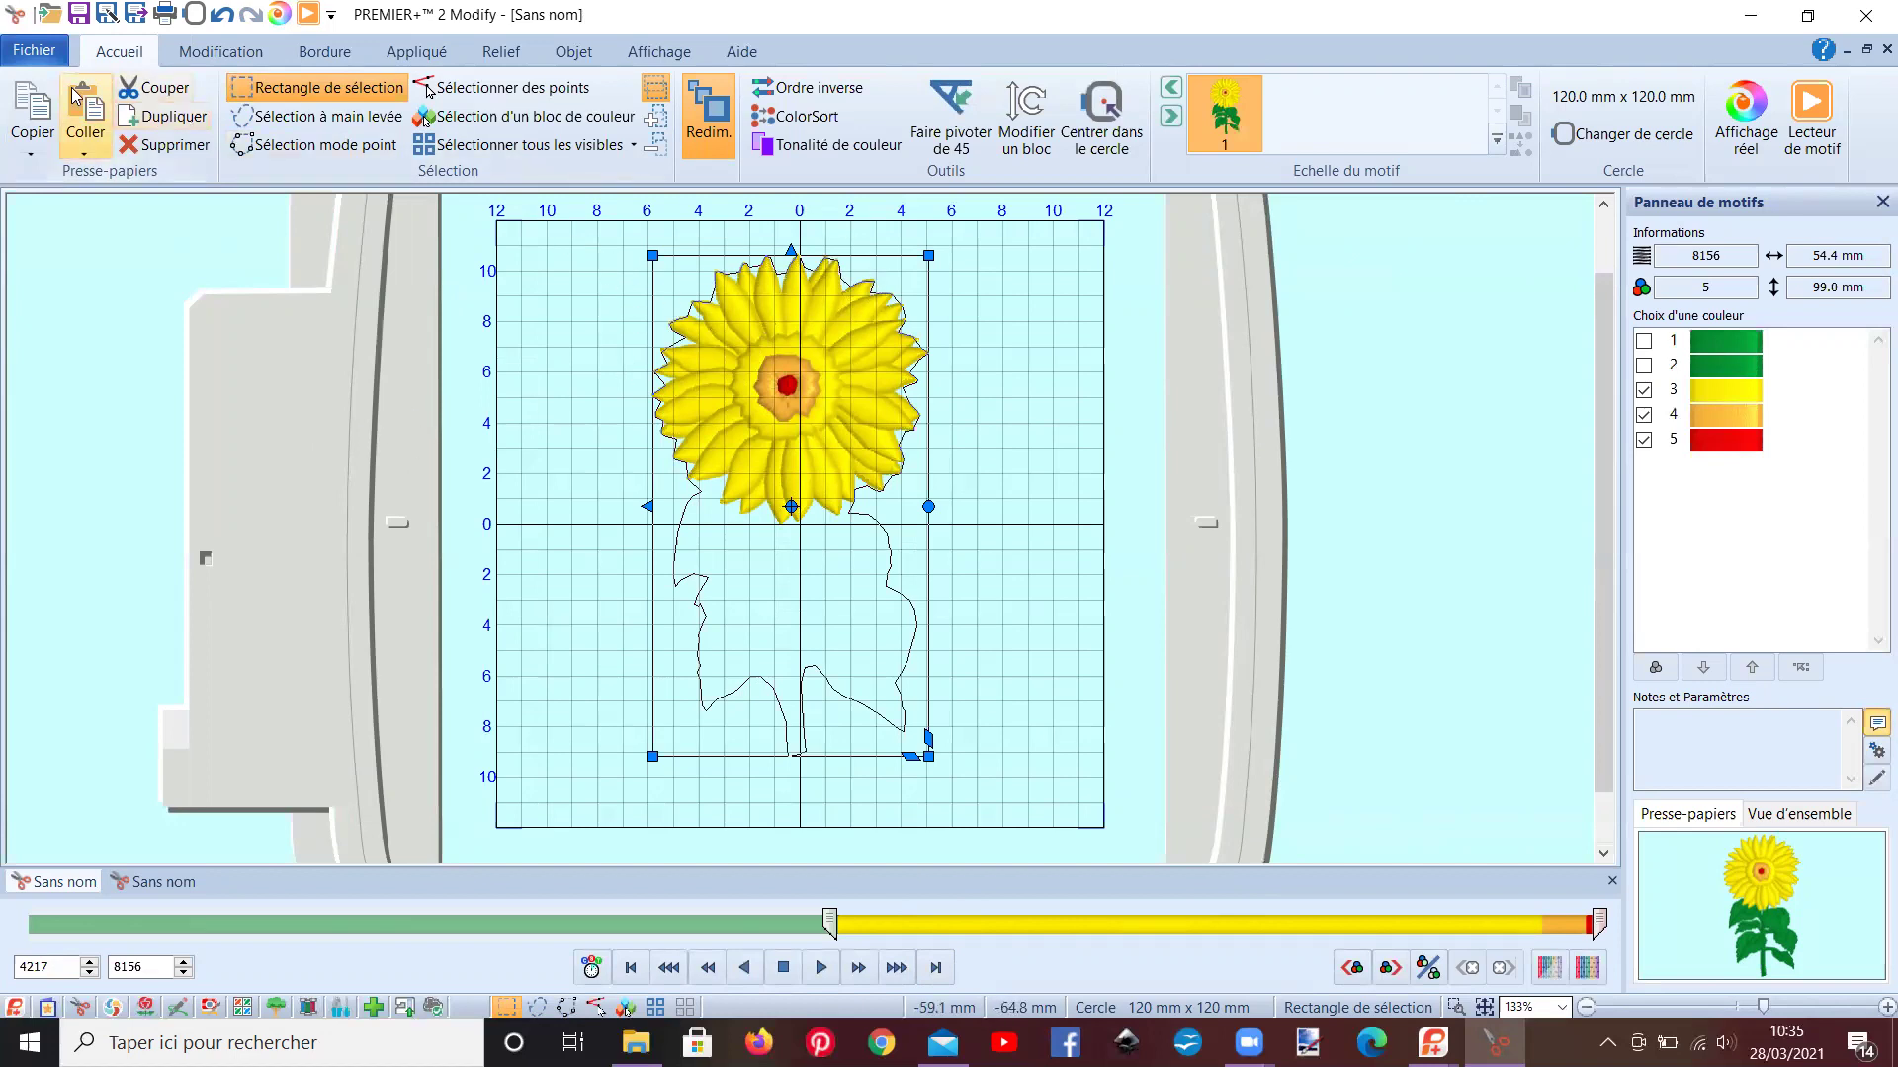
Step: Preview the Vague verticale global morphing effect on the sunflower's head with height 33
left_click(196, 57)
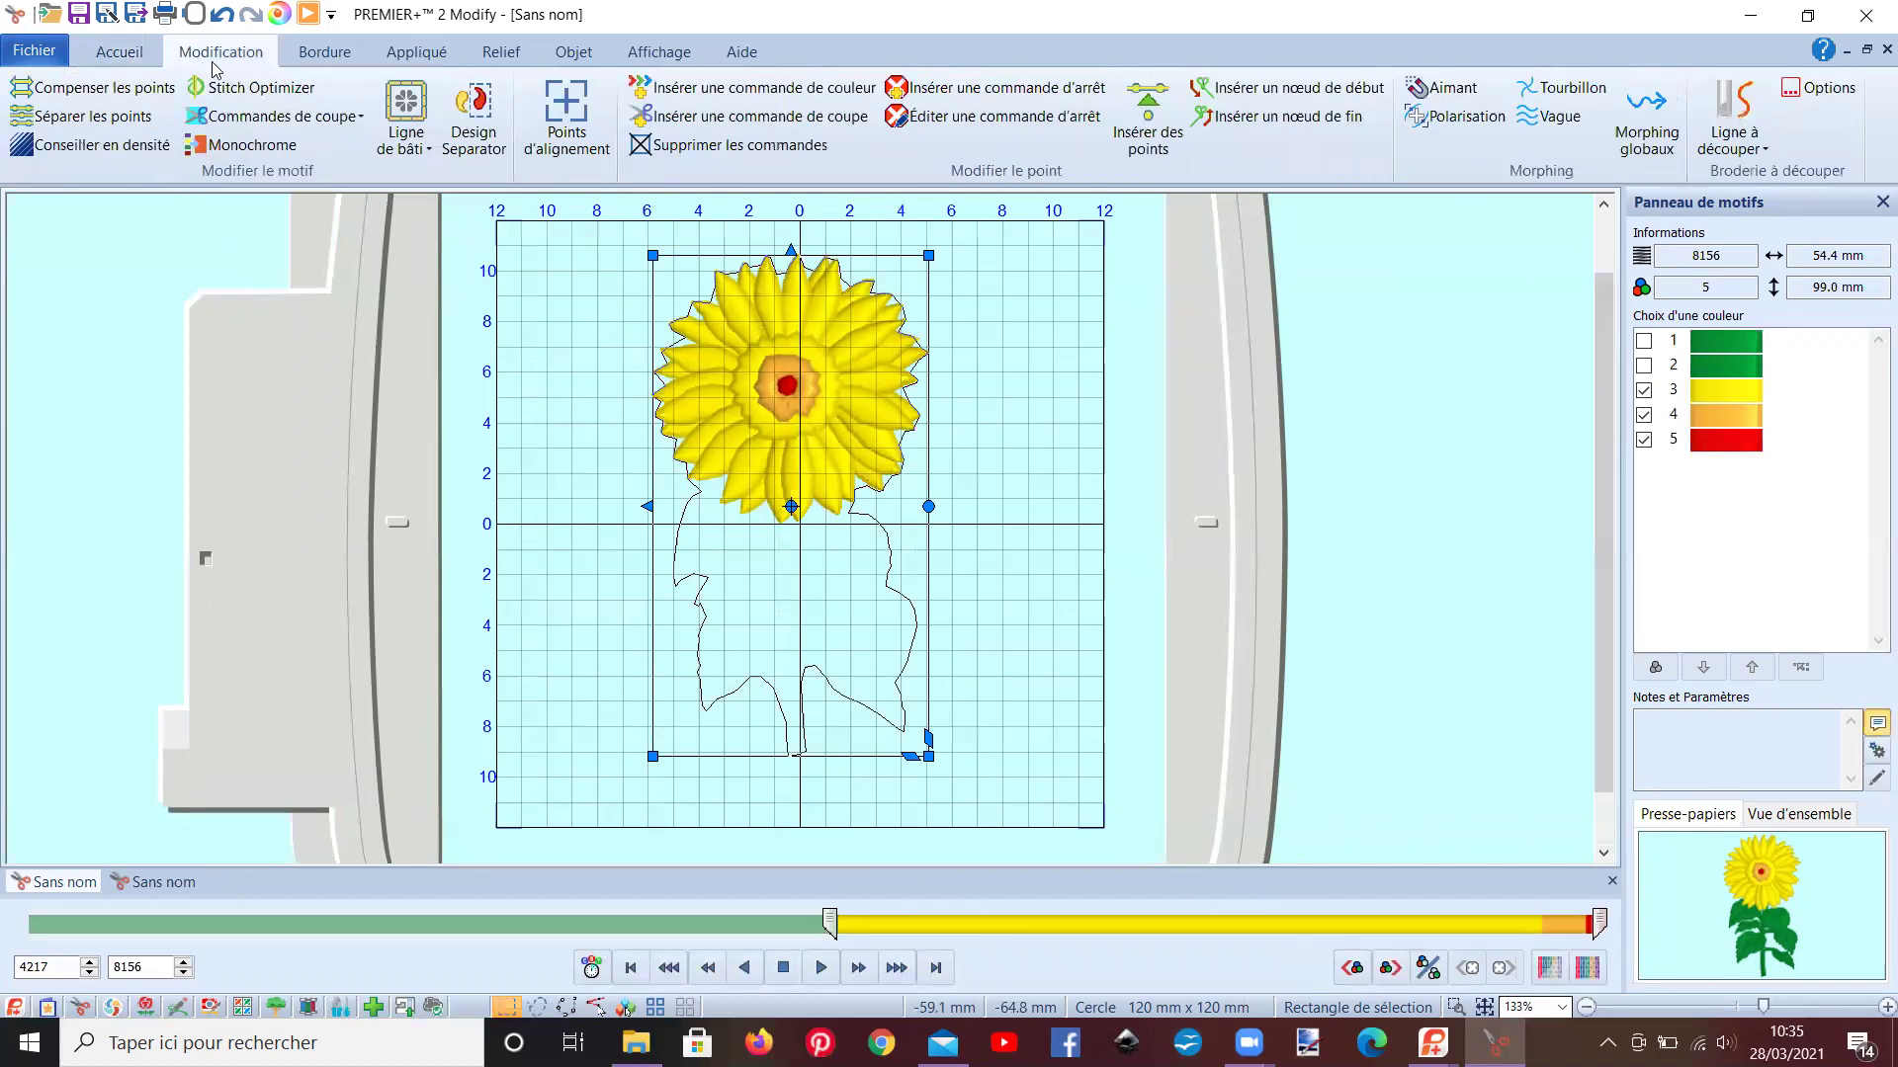
left_click(1631, 156)
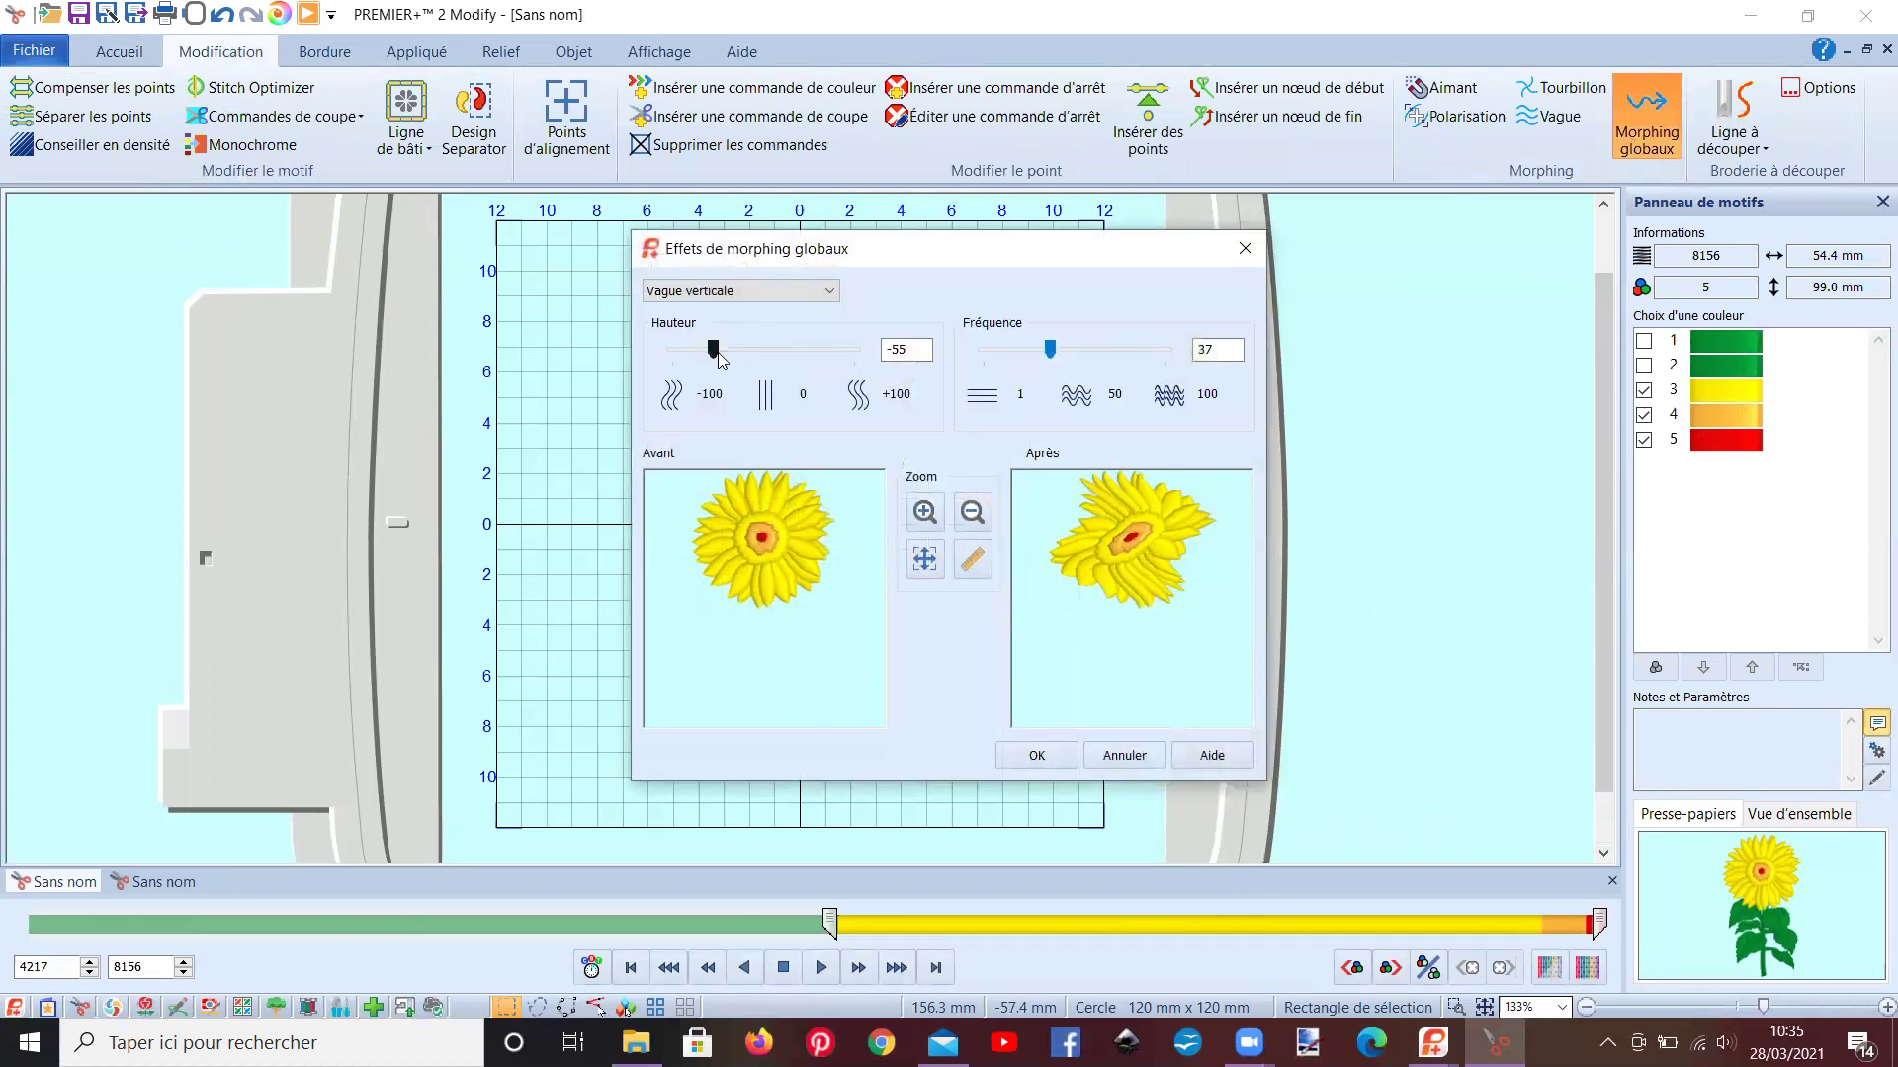
left_click_drag(713, 349, 792, 354)
Step: Apply the Tourbillon global morphing effect with intensity 16 to the sunflower's head
left_click(830, 297)
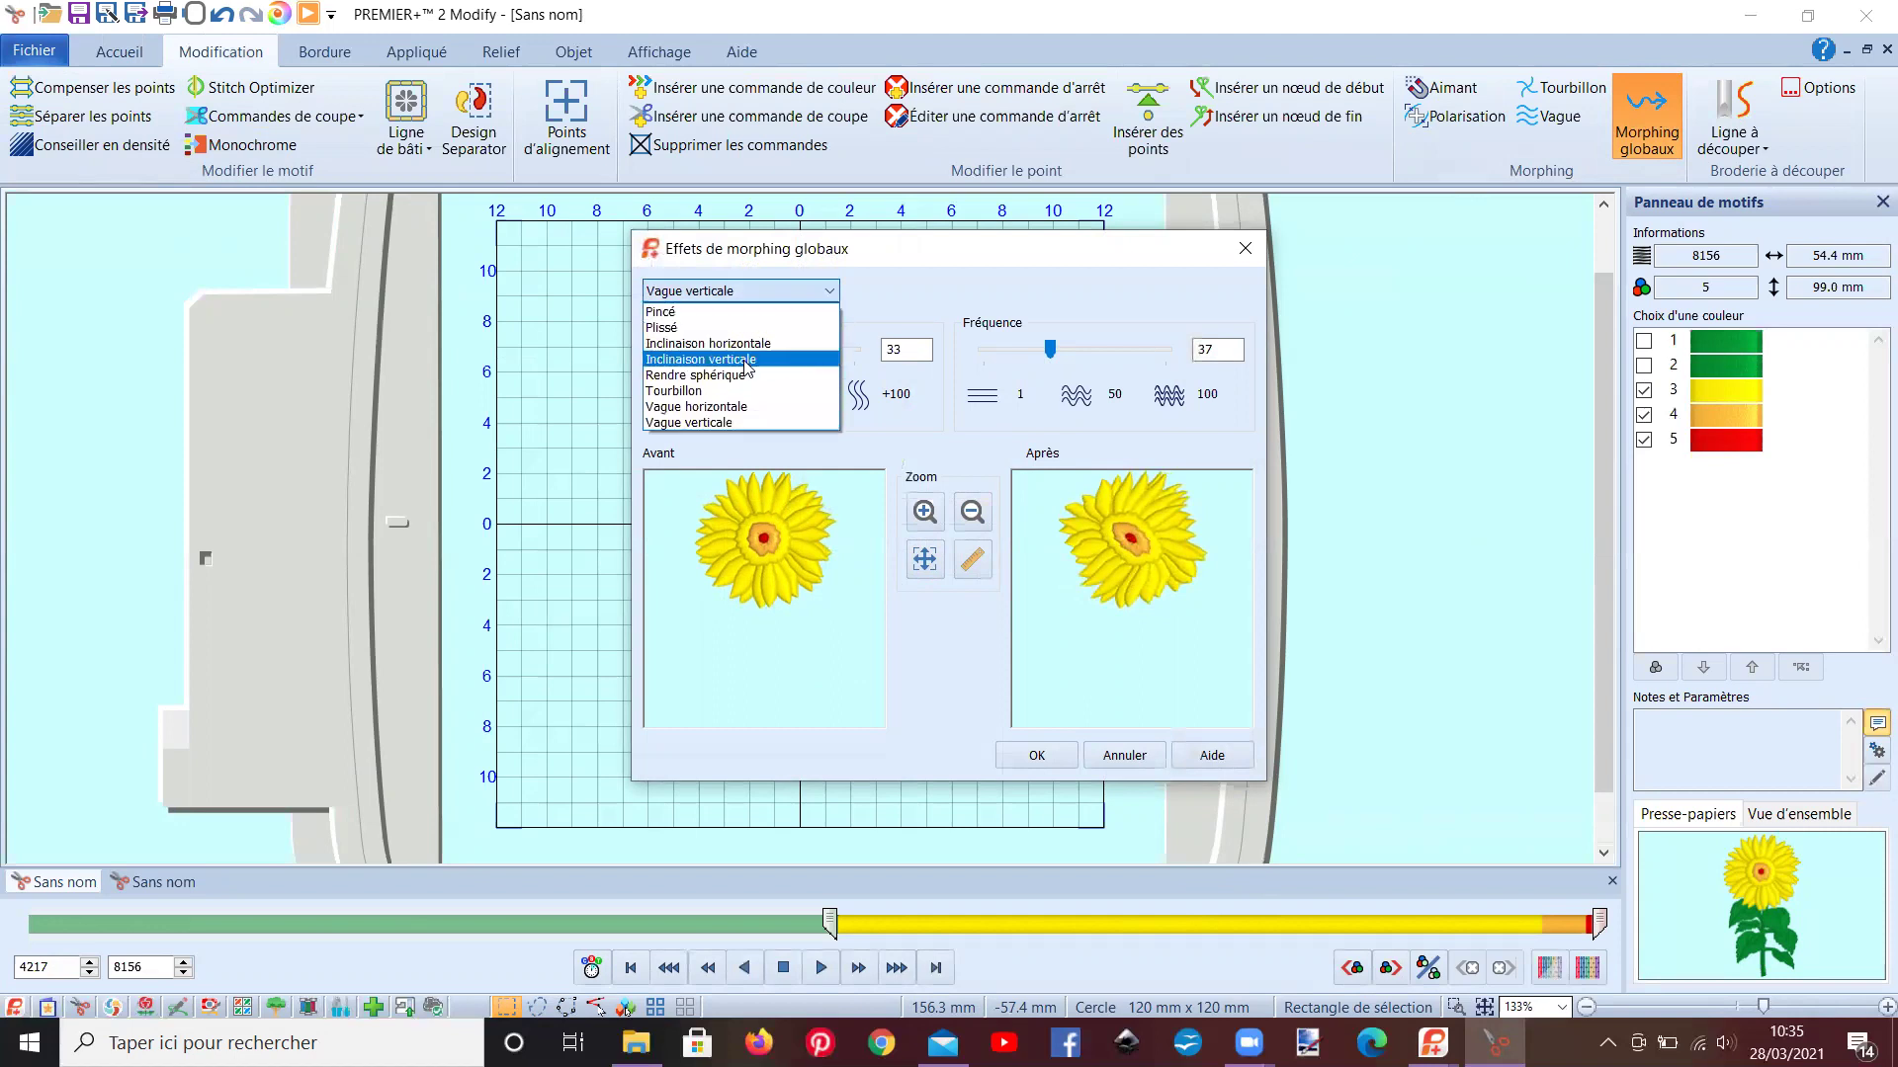
left_click(731, 392)
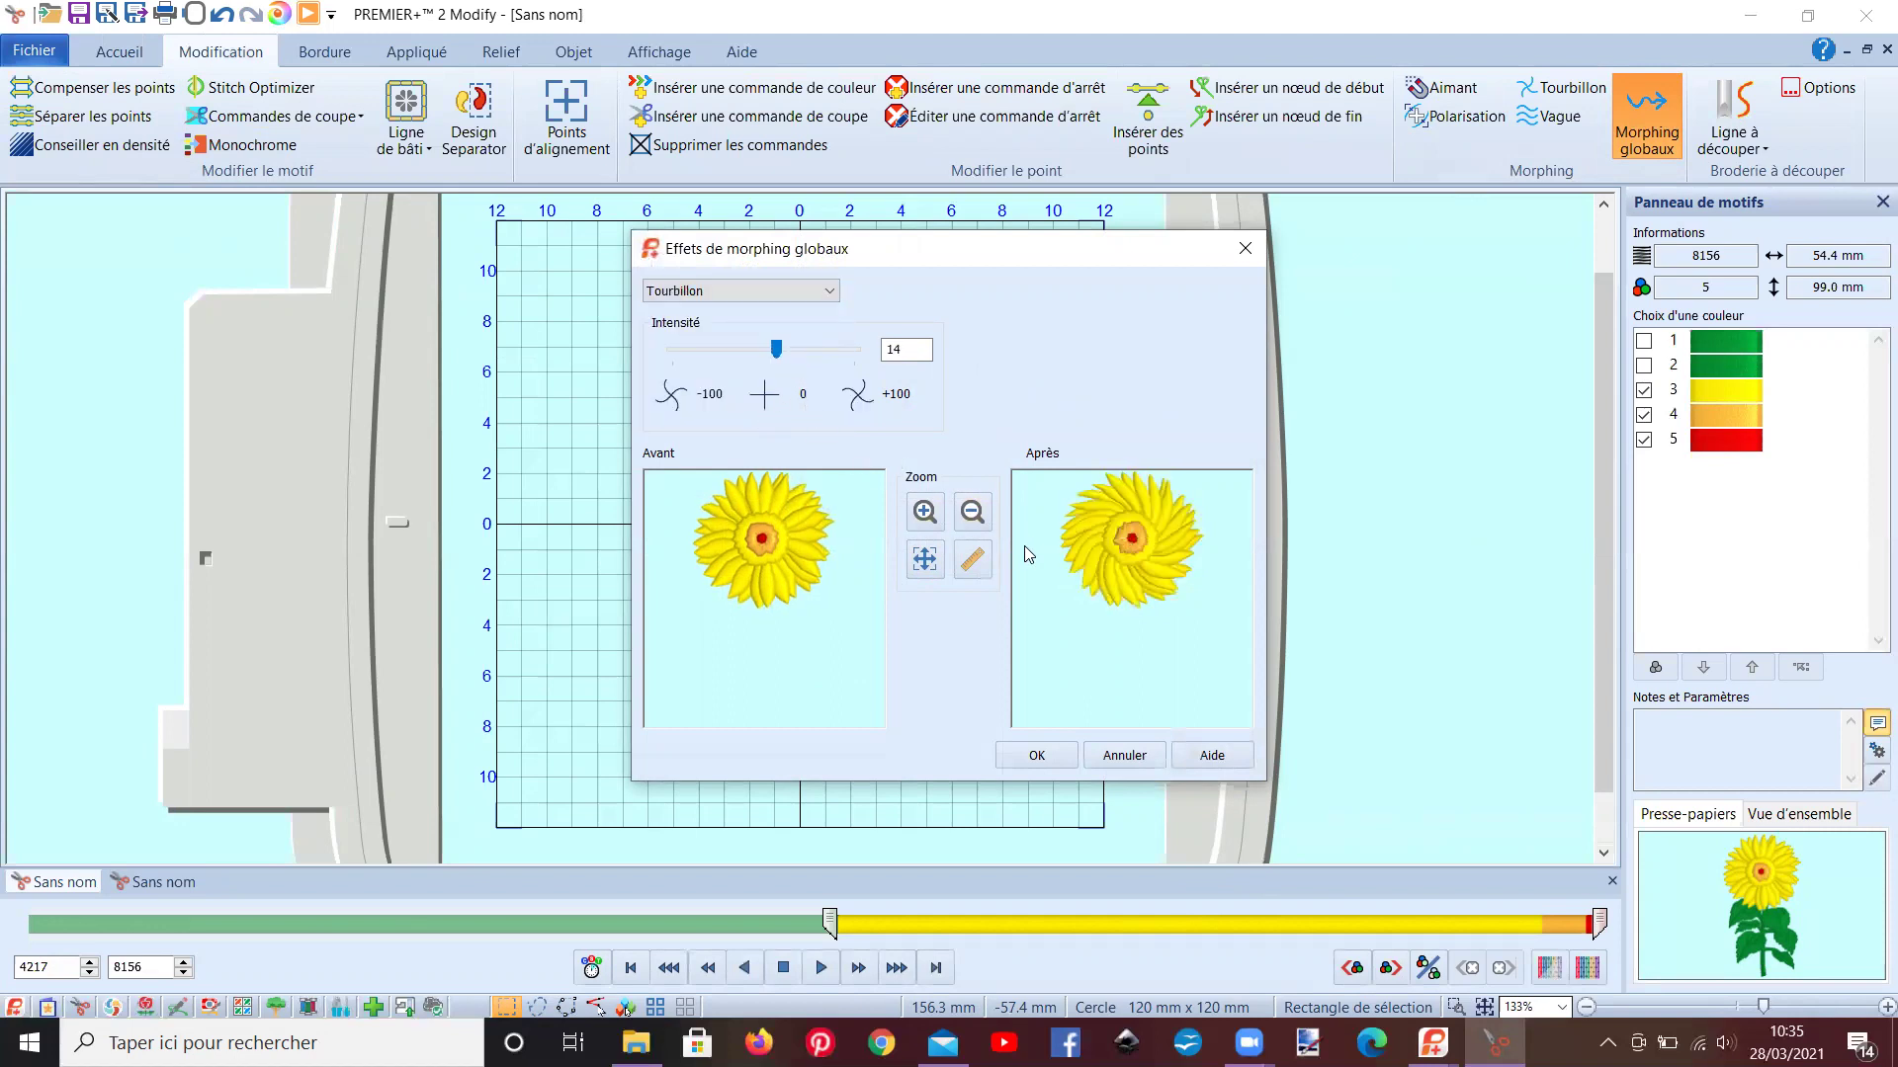
left_click_drag(777, 350, 781, 350)
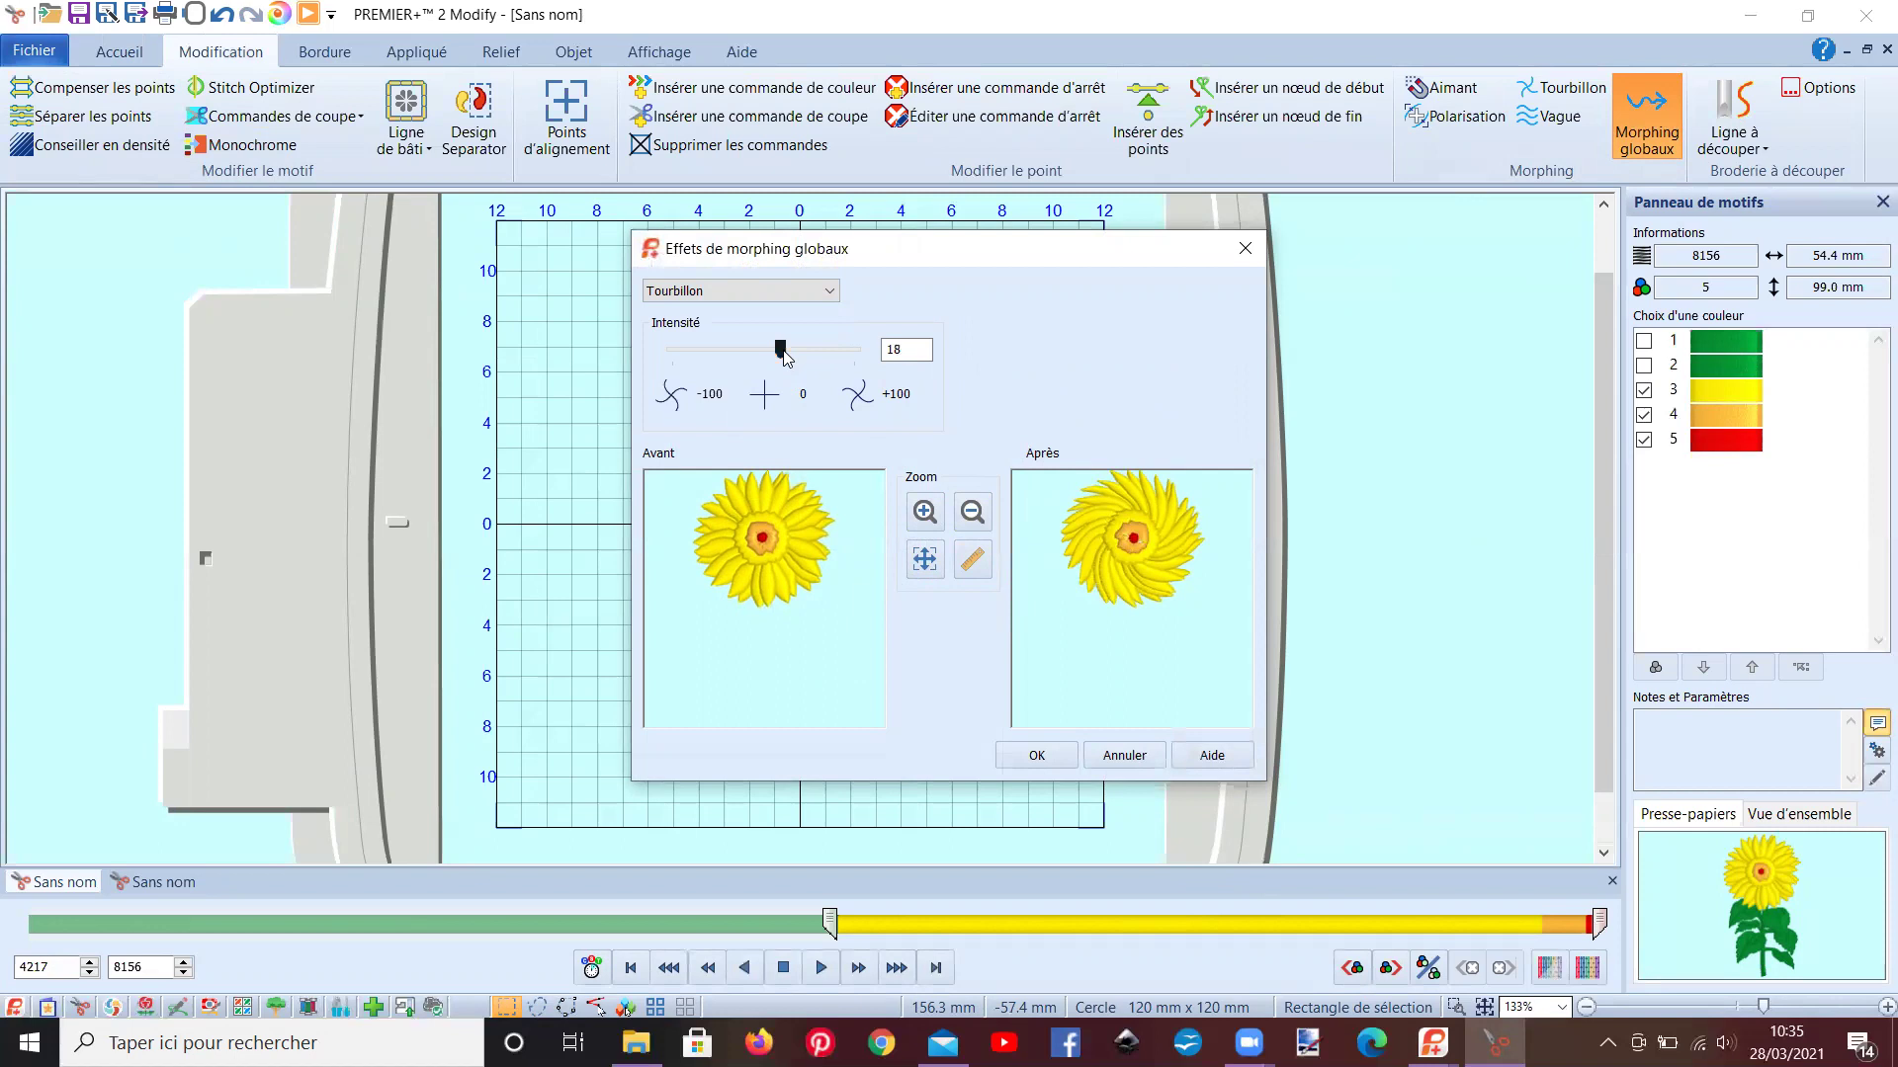
left_click_drag(781, 355, 778, 353)
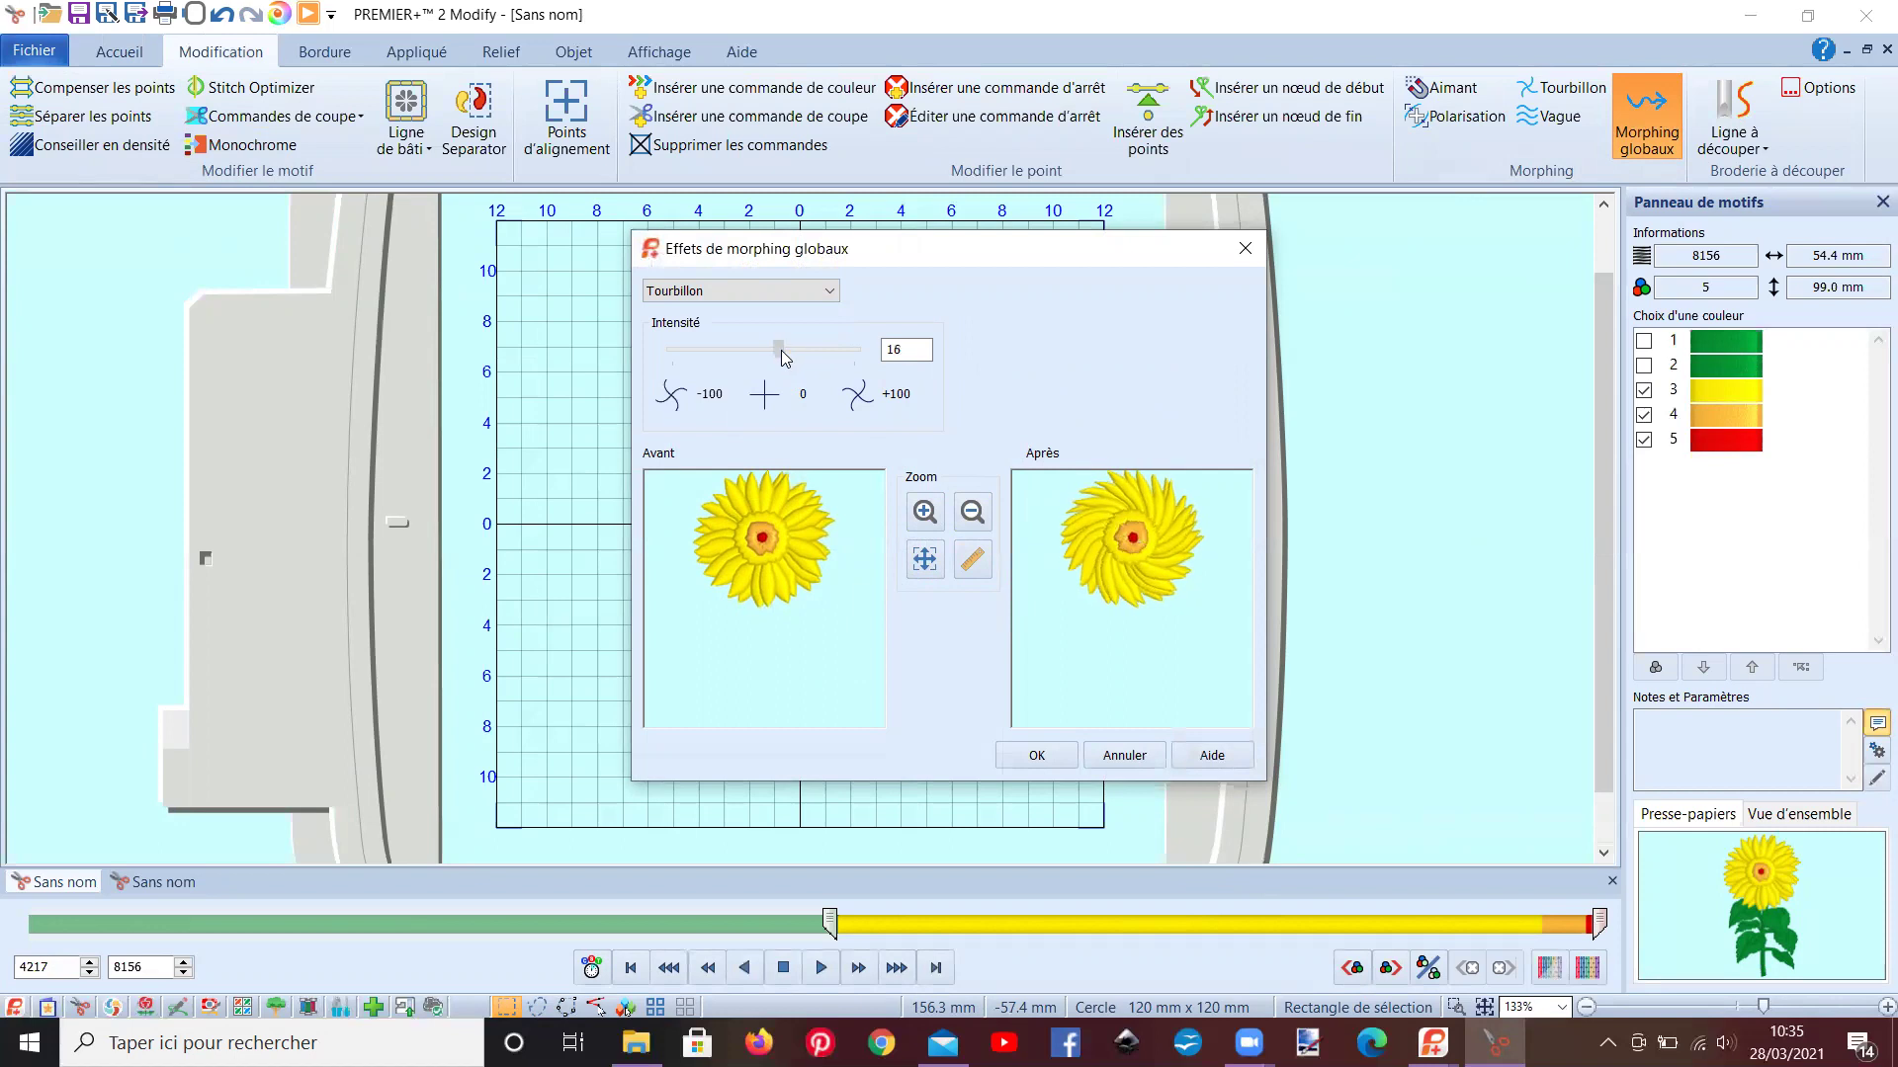
left_click(1024, 758)
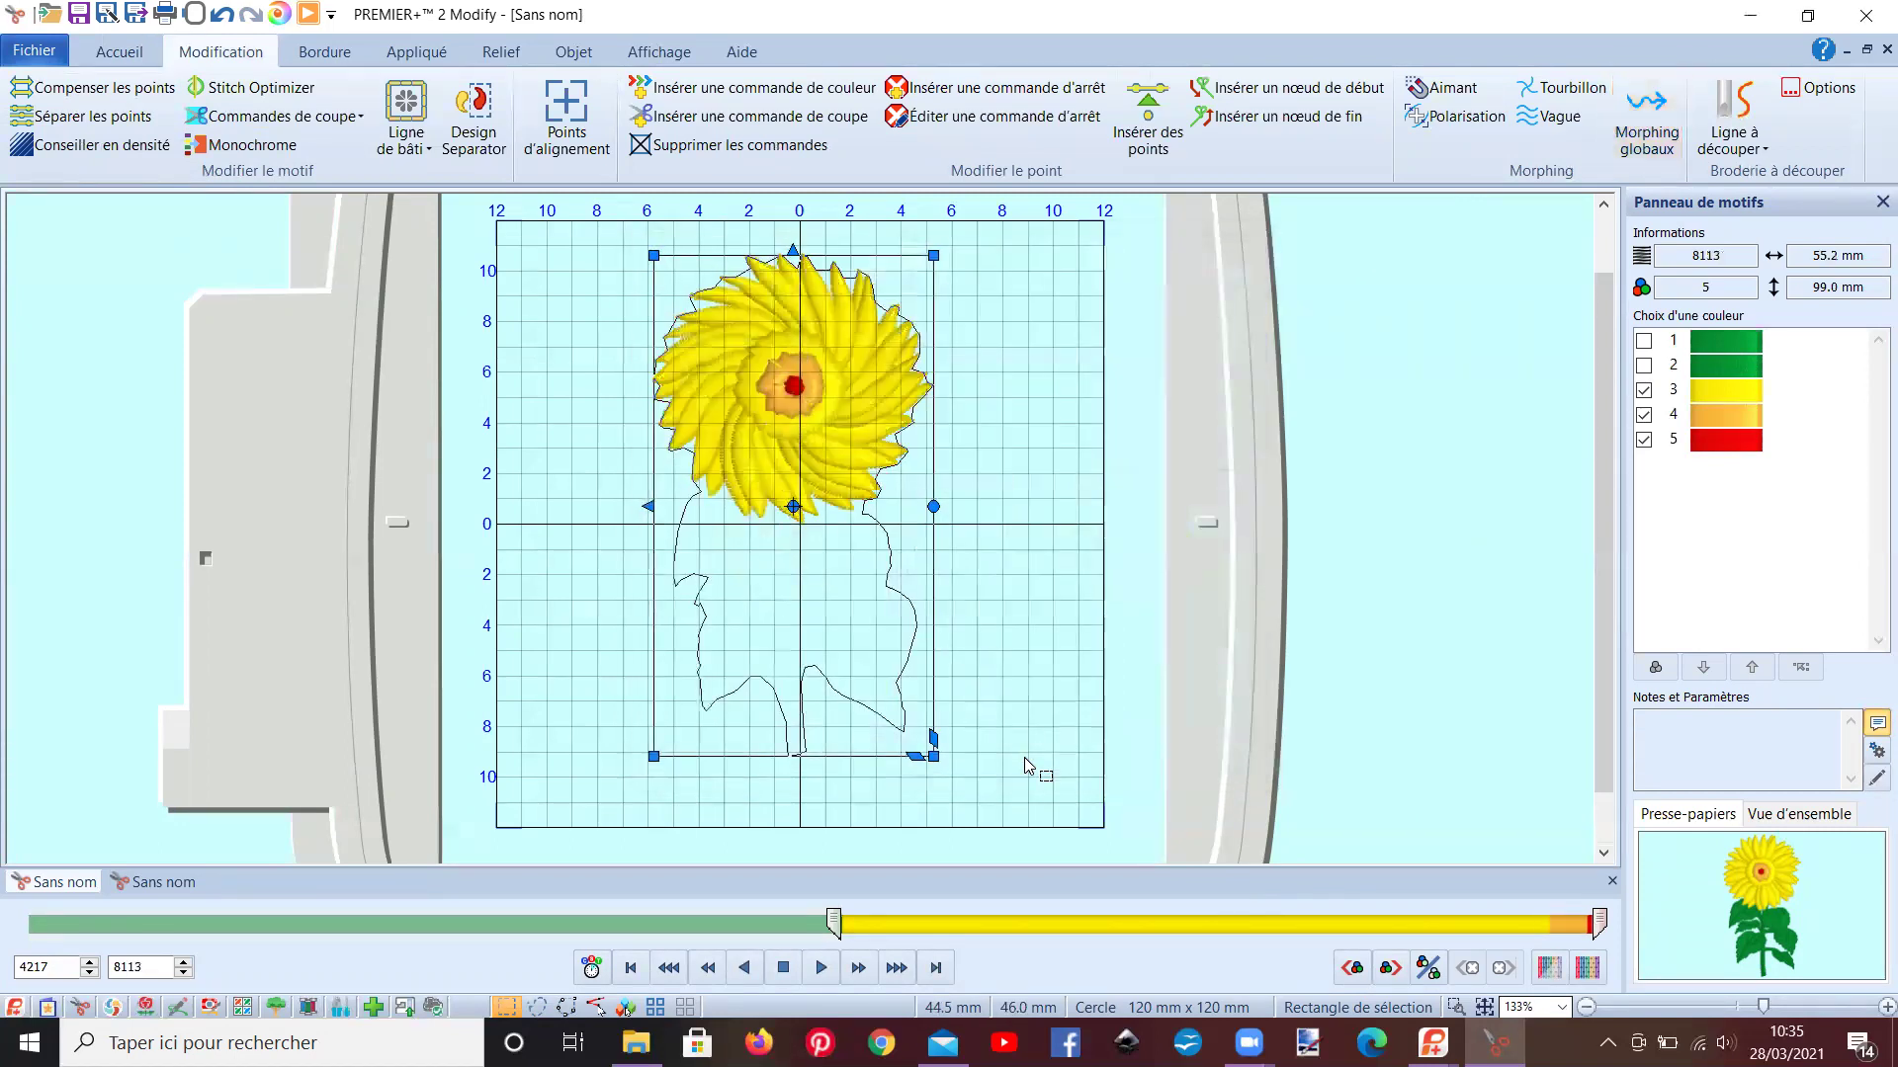
Step: Show the green colour blocks 1 and 2 again and copy the whole sunflower with its swirled head
left_click(1644, 341)
left_click(1644, 366)
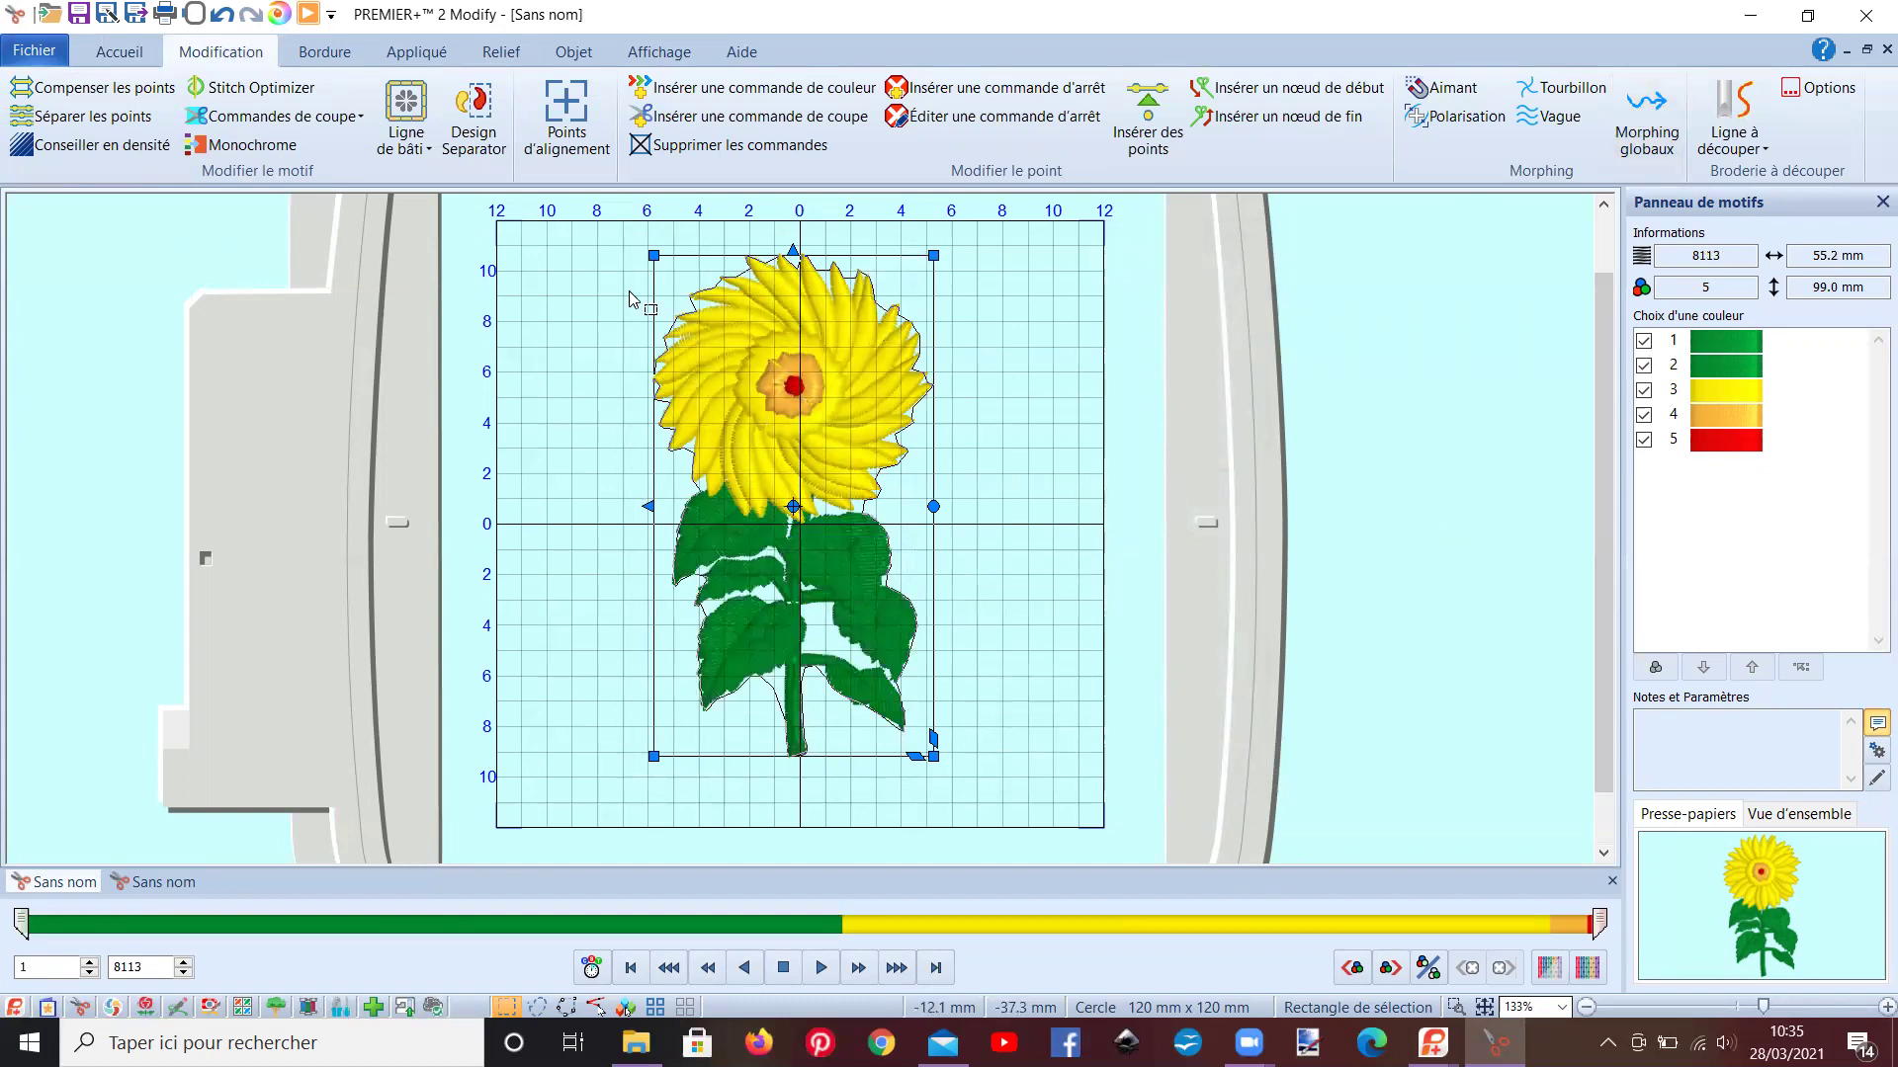
left_click(98, 54)
left_click(30, 119)
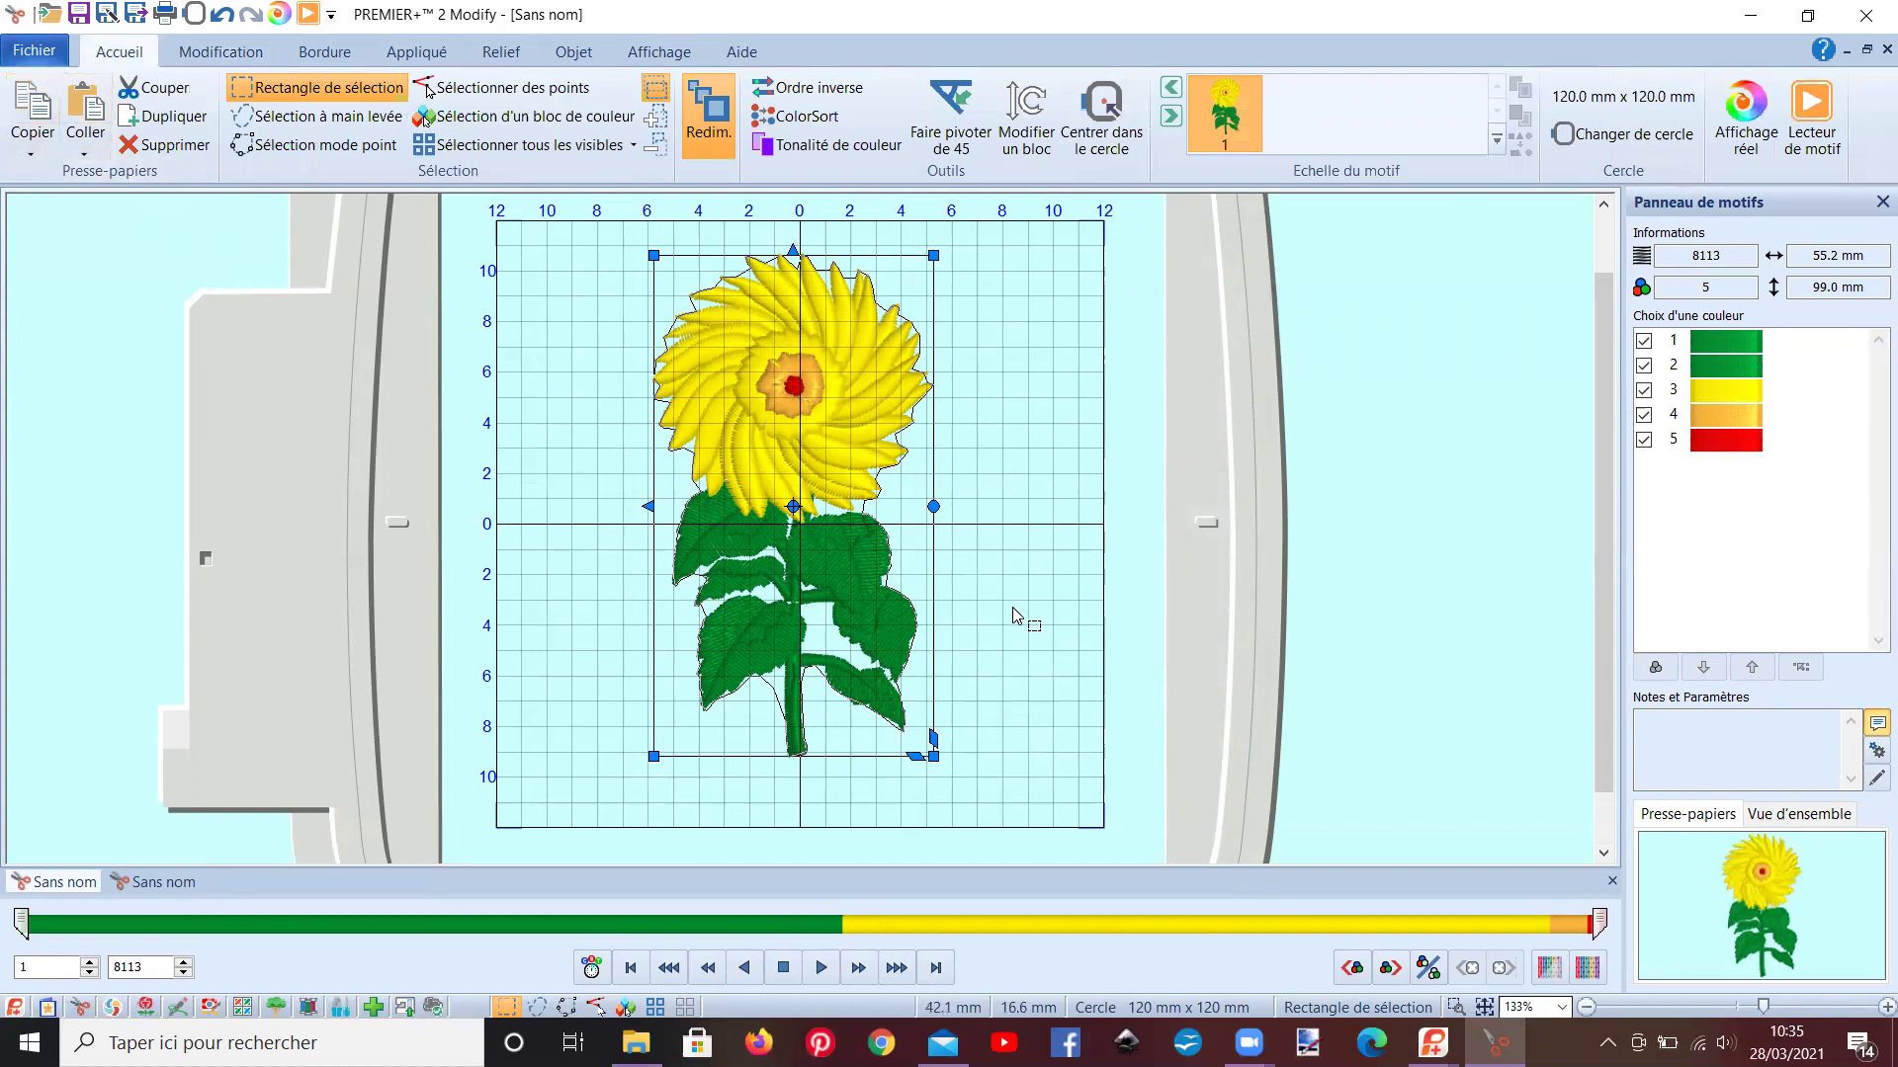
Step: Paste the swirled sunflower into "pour polarisation déformation" in PREMIER+ 2 Embroidery Ultra and place it just left of the original sunflower
mouse_move(1433, 1043)
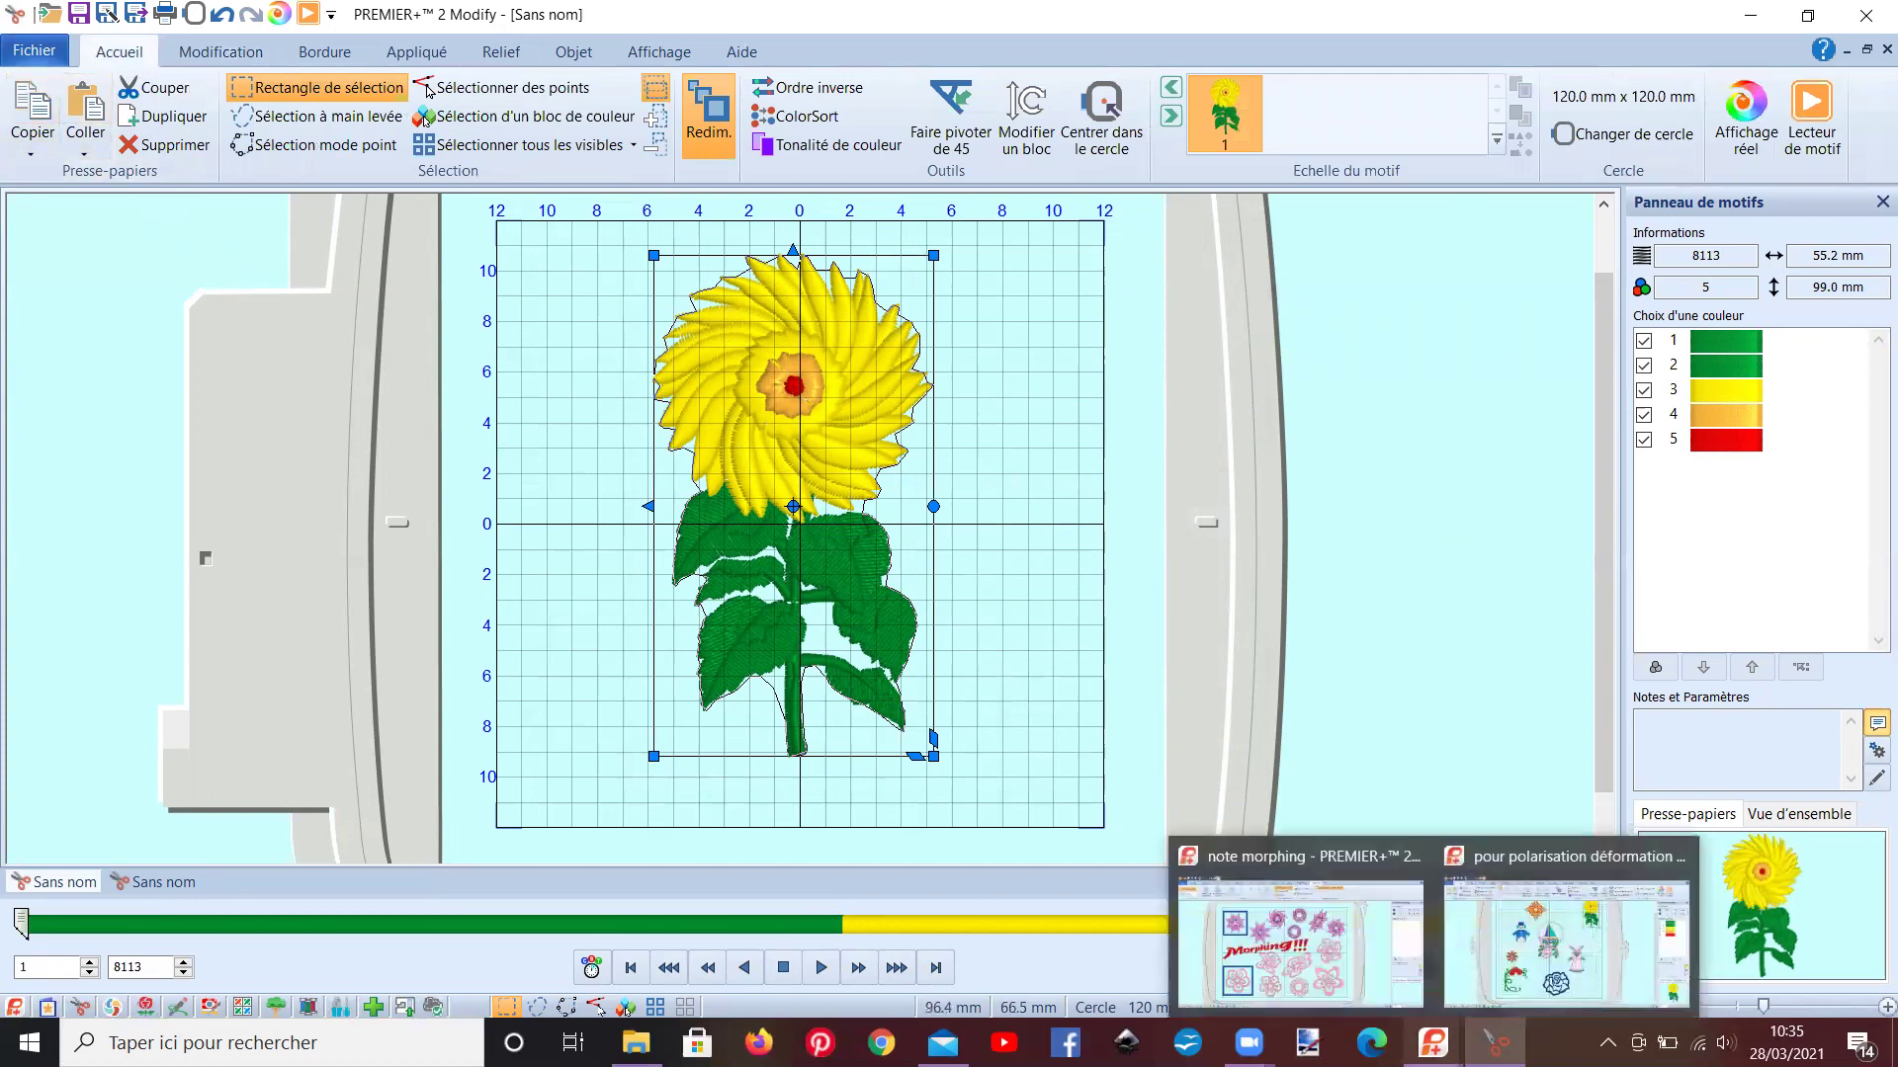
left_click(1463, 954)
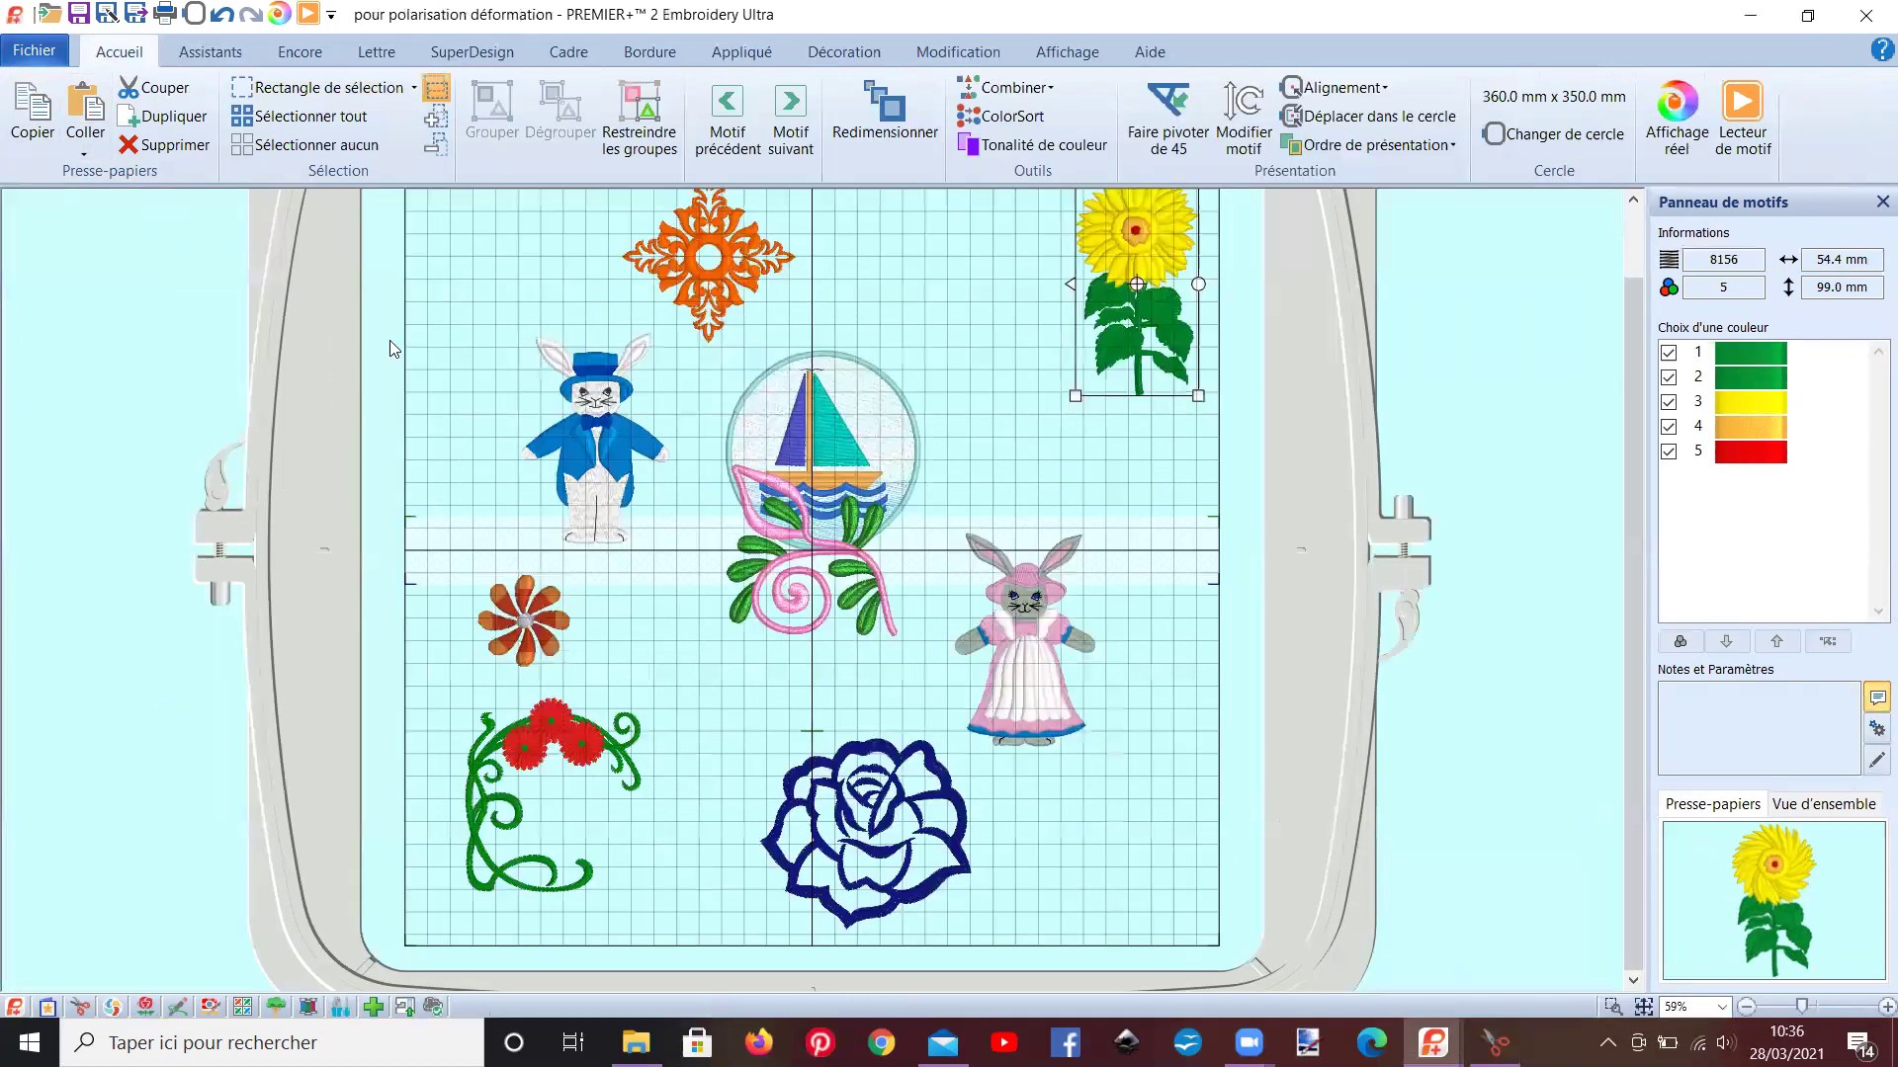
left_click(86, 111)
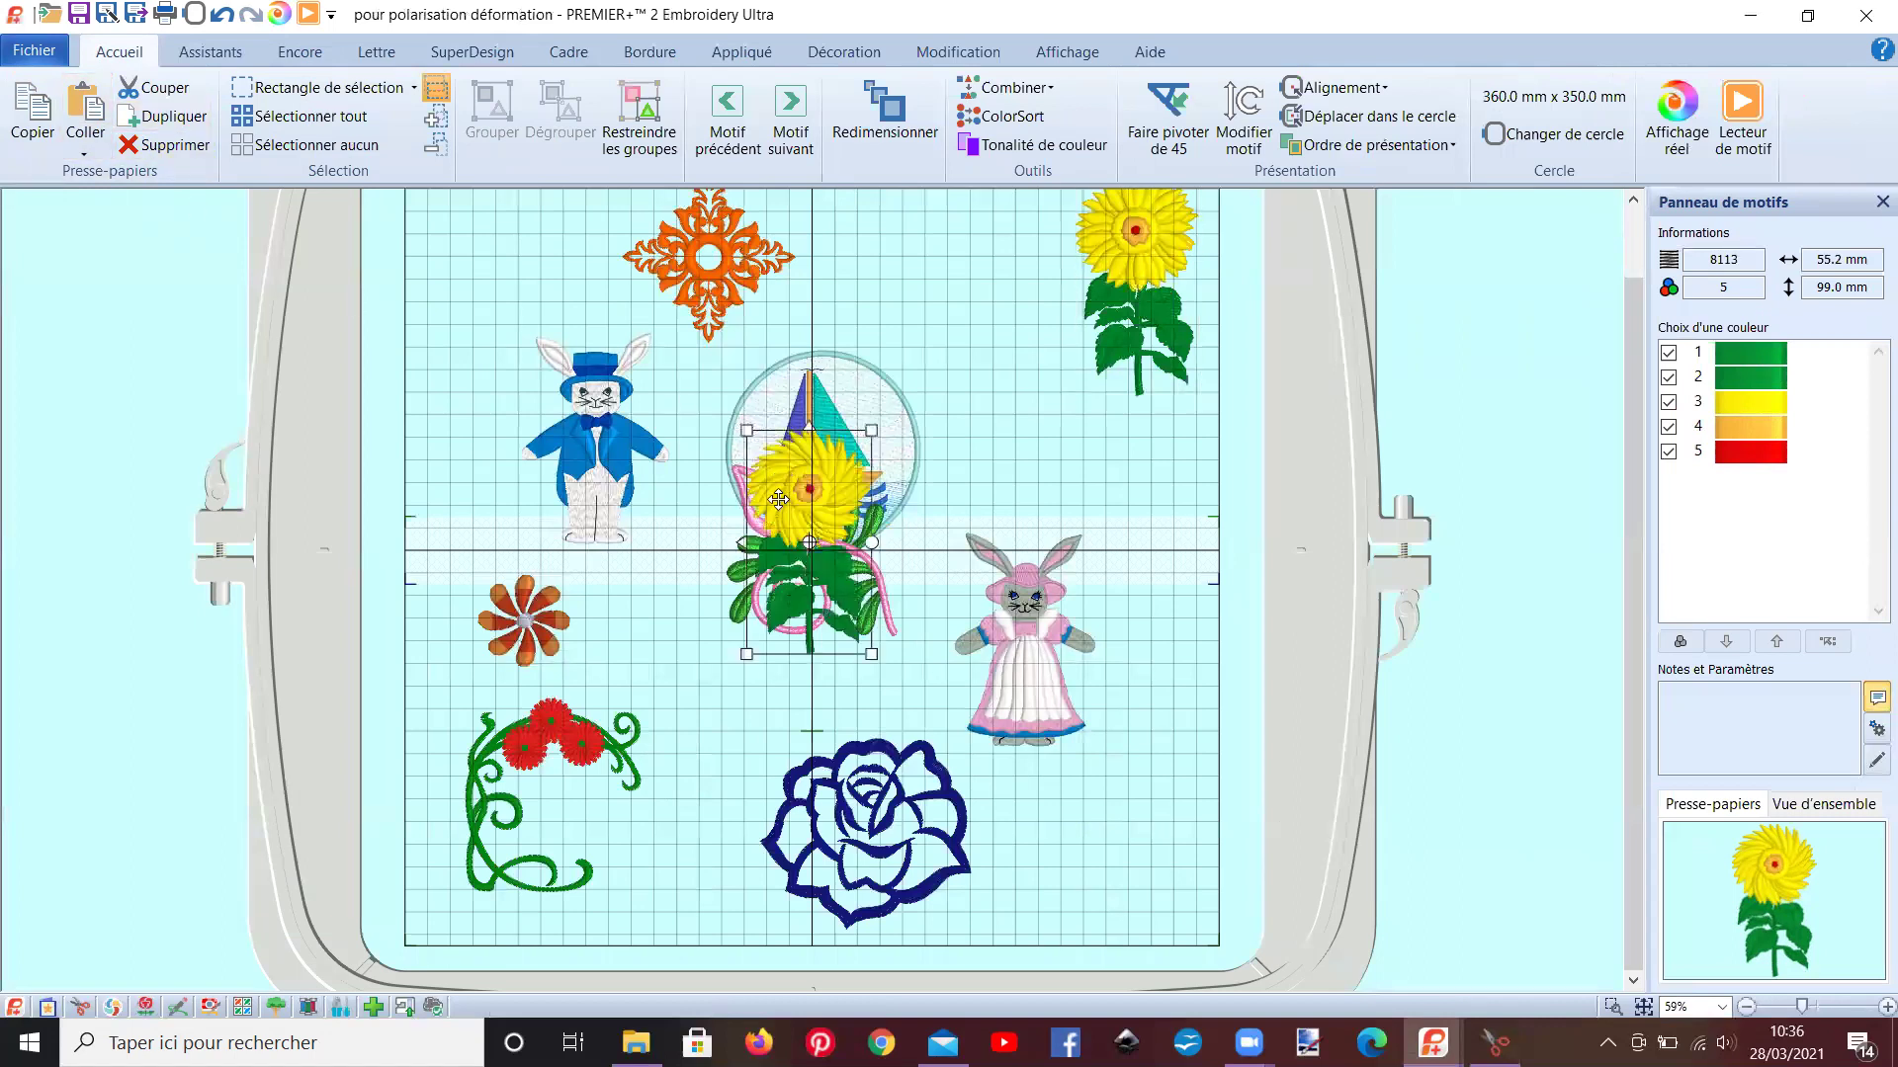
left_click_drag(835, 578, 989, 354)
scroll(1076, 429, "up", 1)
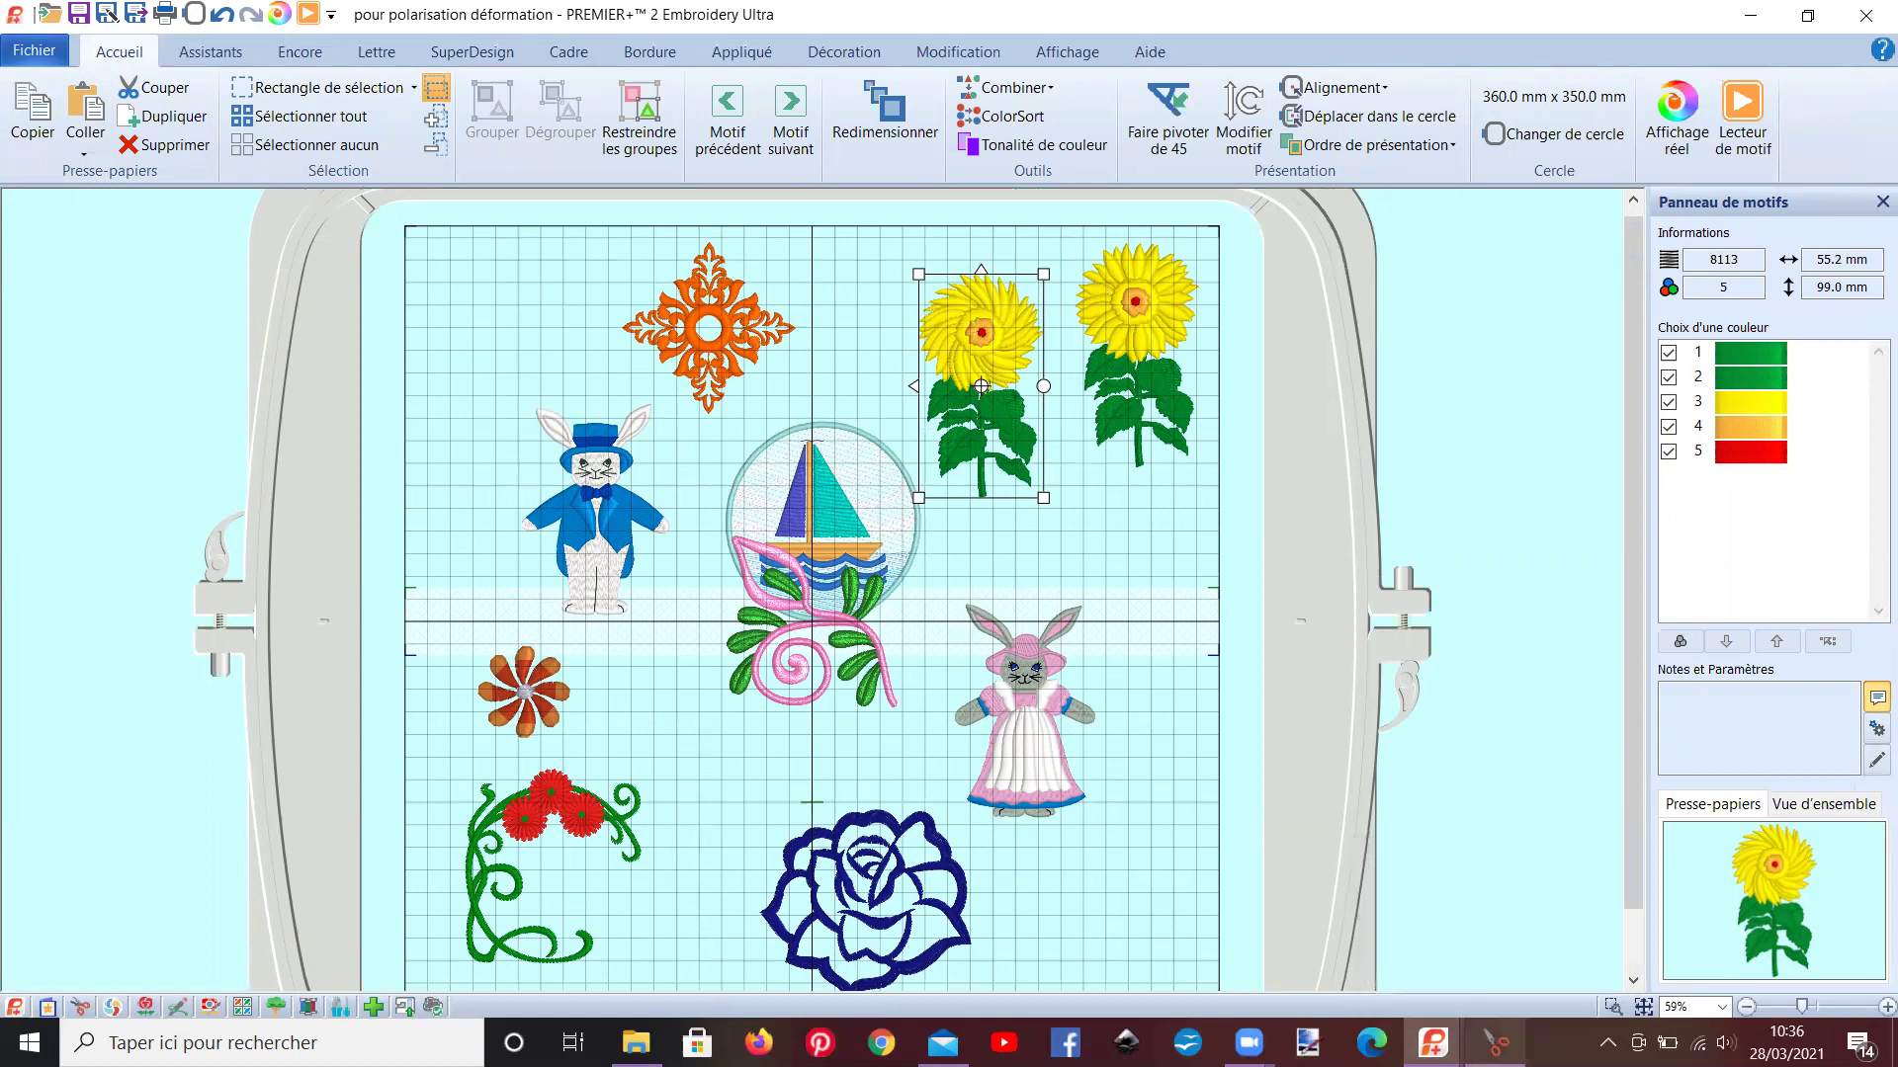
Step: Return to PREMIER+ 2 Modify, preview the Tourbillon effect with intensity 16 on the complete sunflower, and leave without applying it
left_click(1493, 1046)
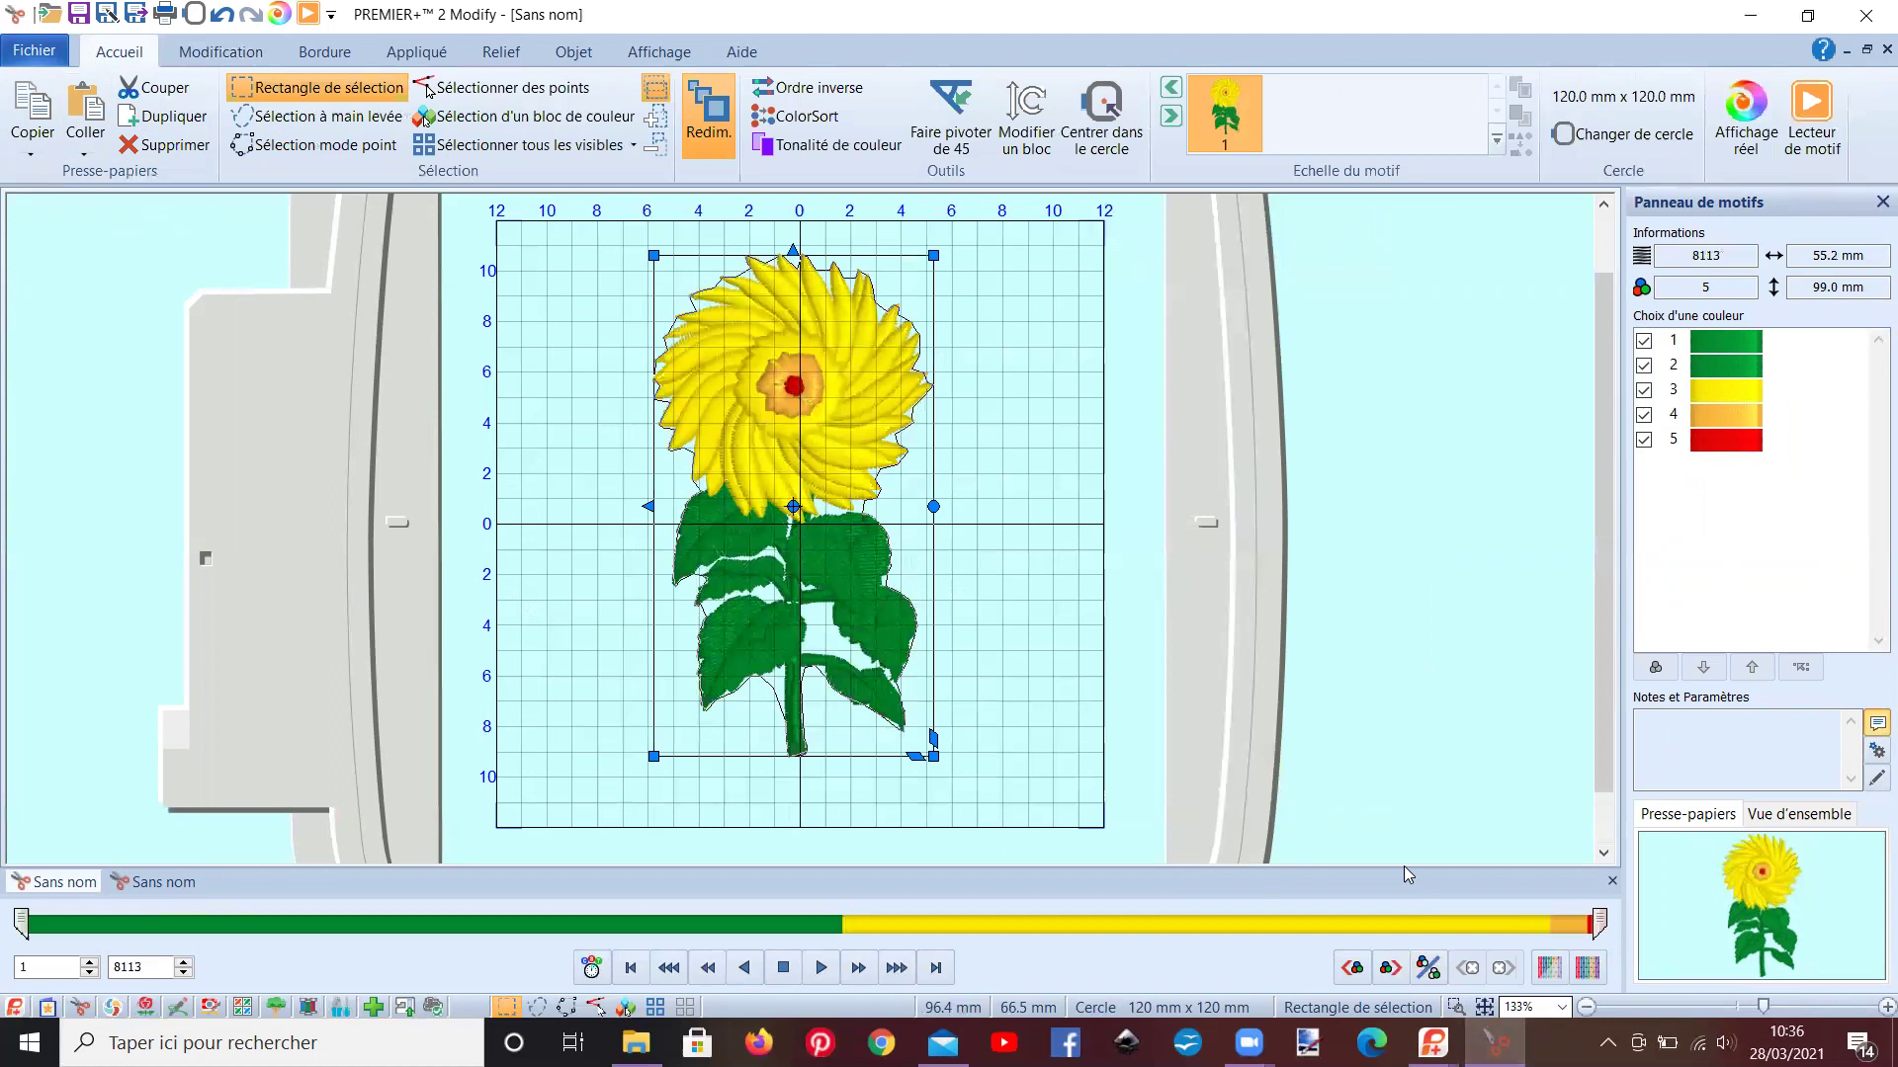
left_click(221, 51)
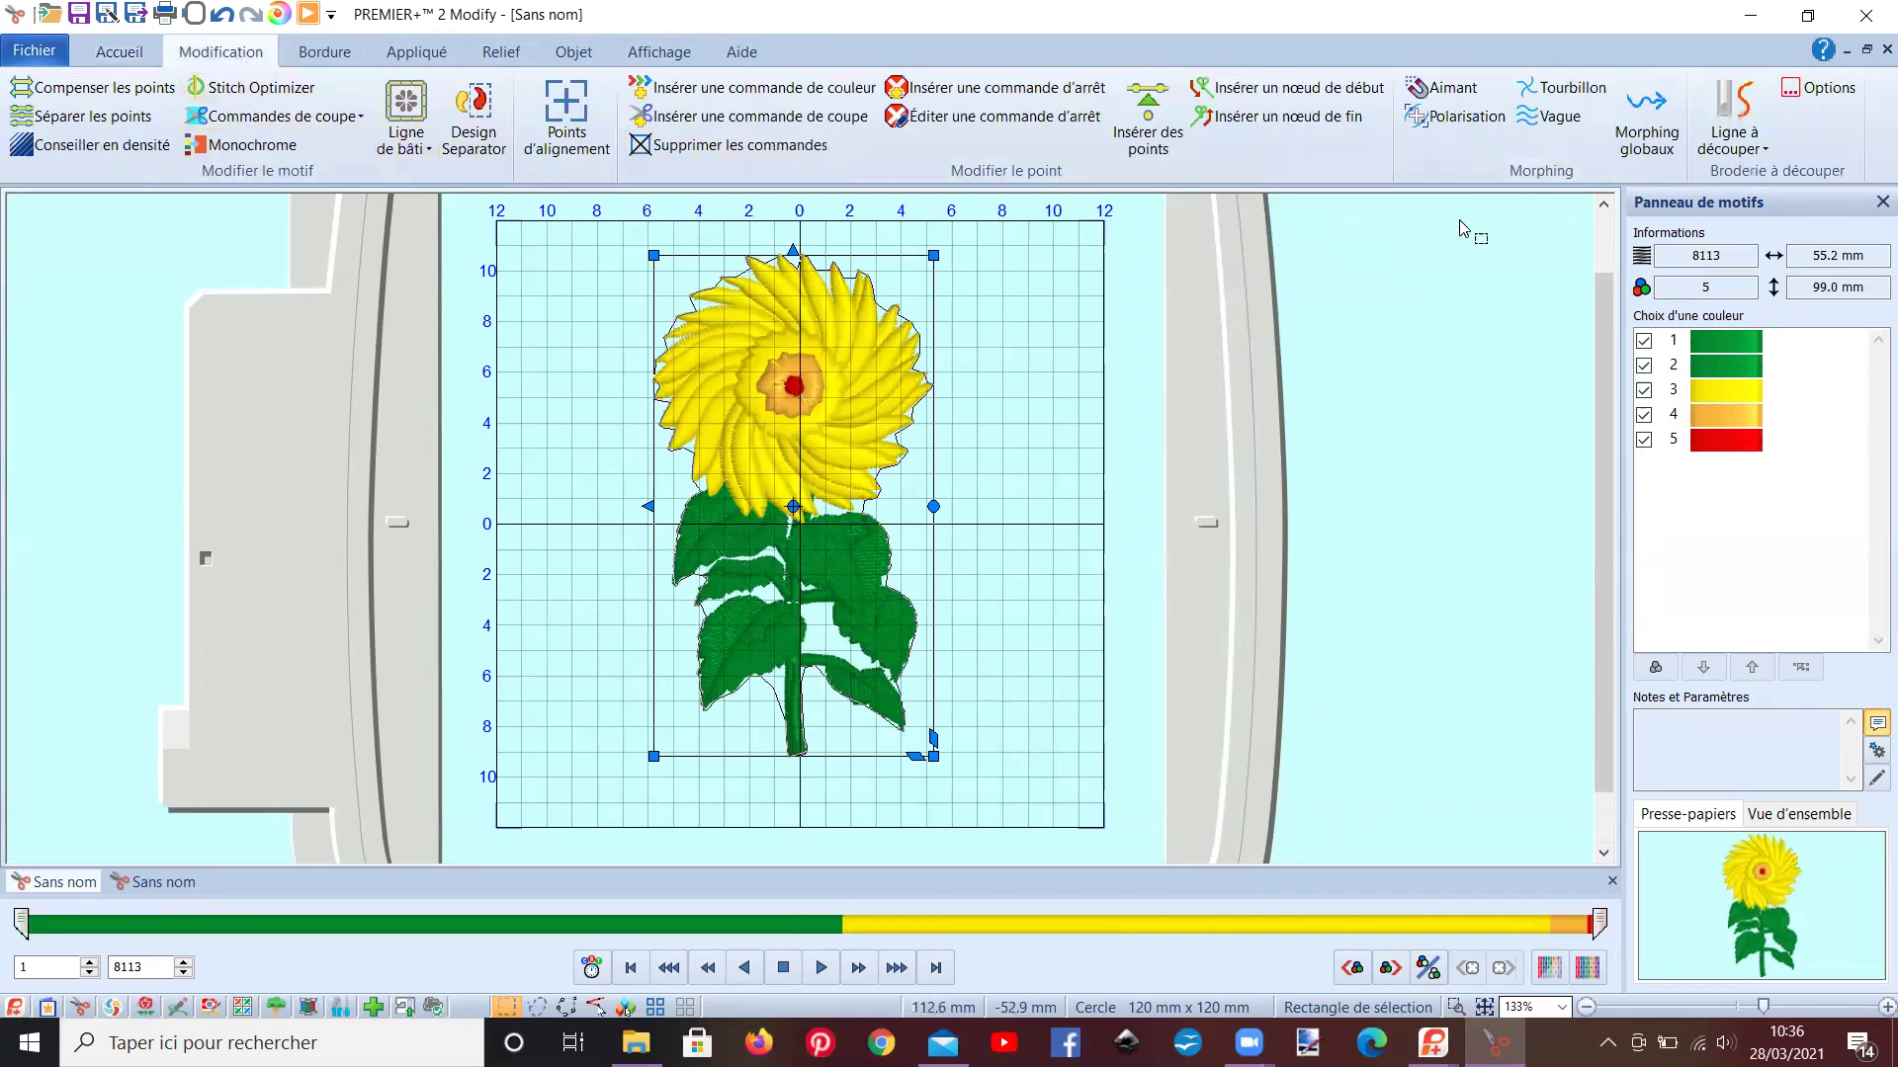
left_click(1647, 116)
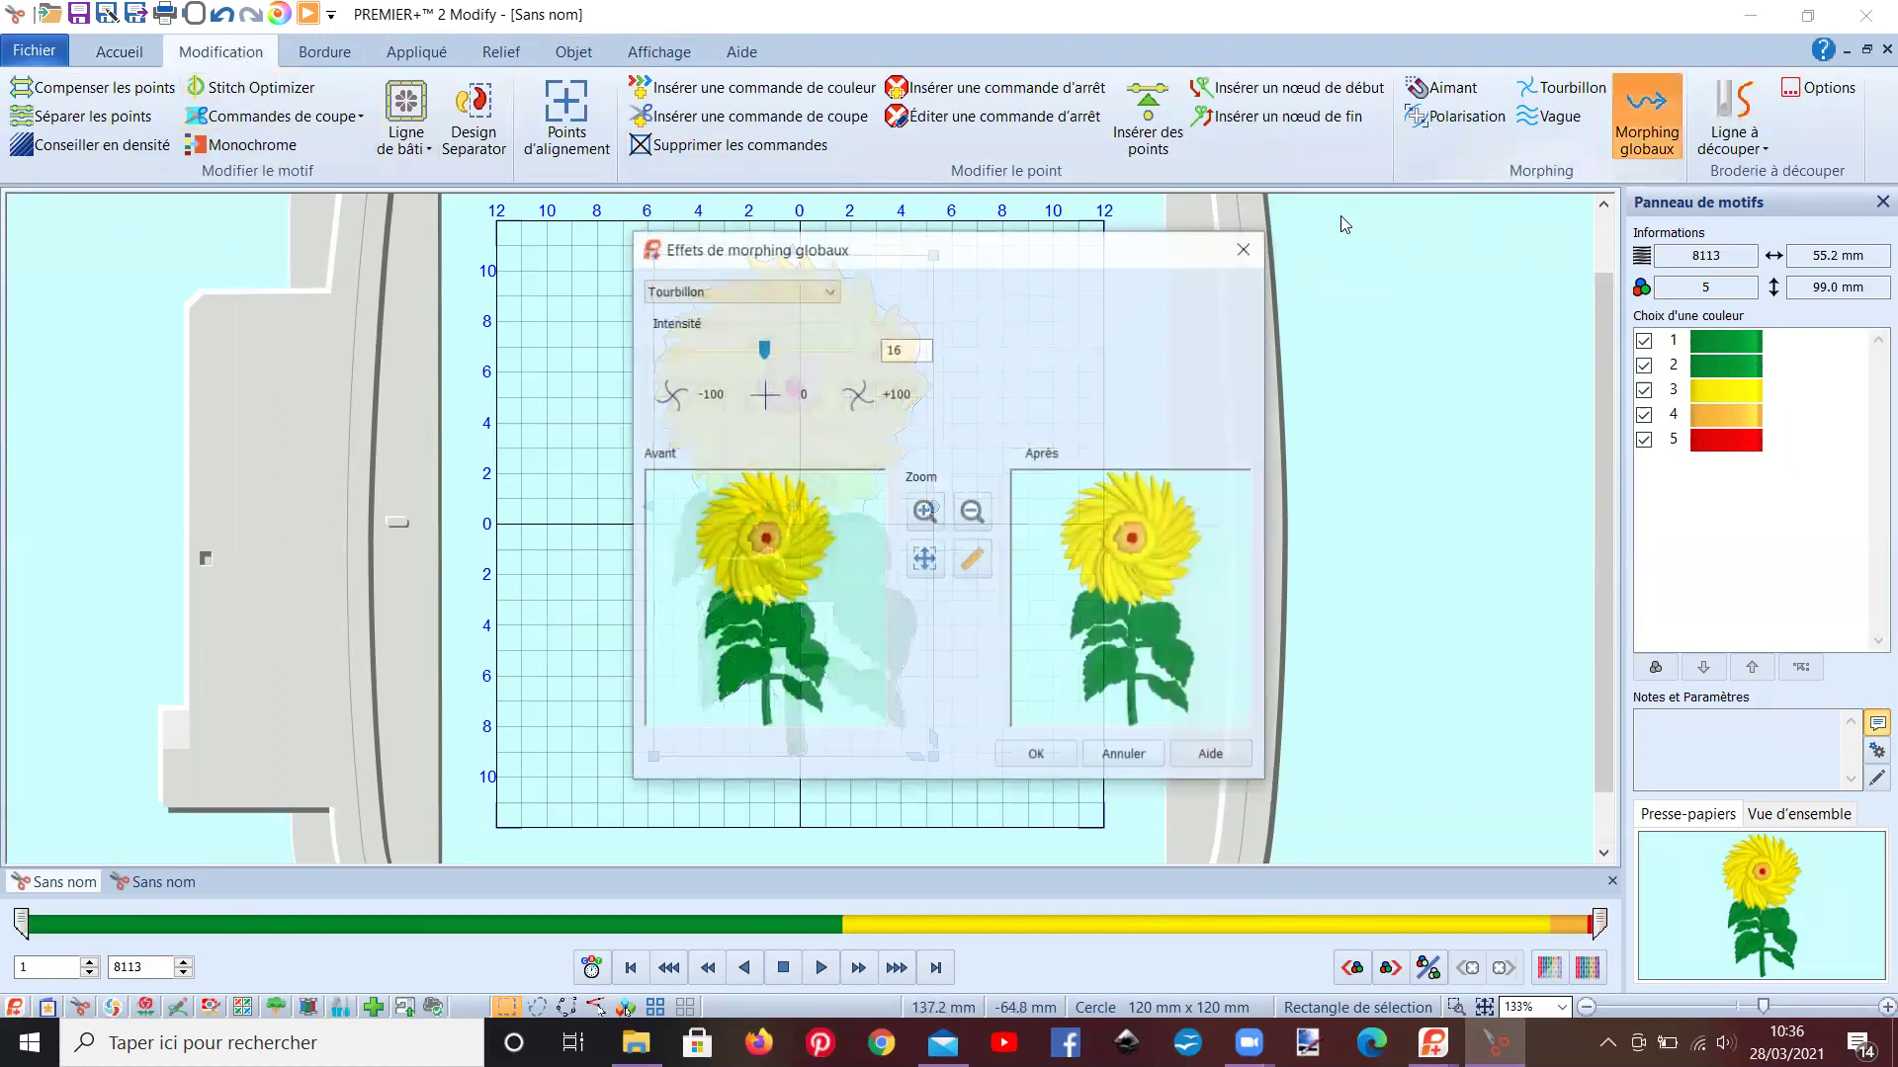
left_click(831, 292)
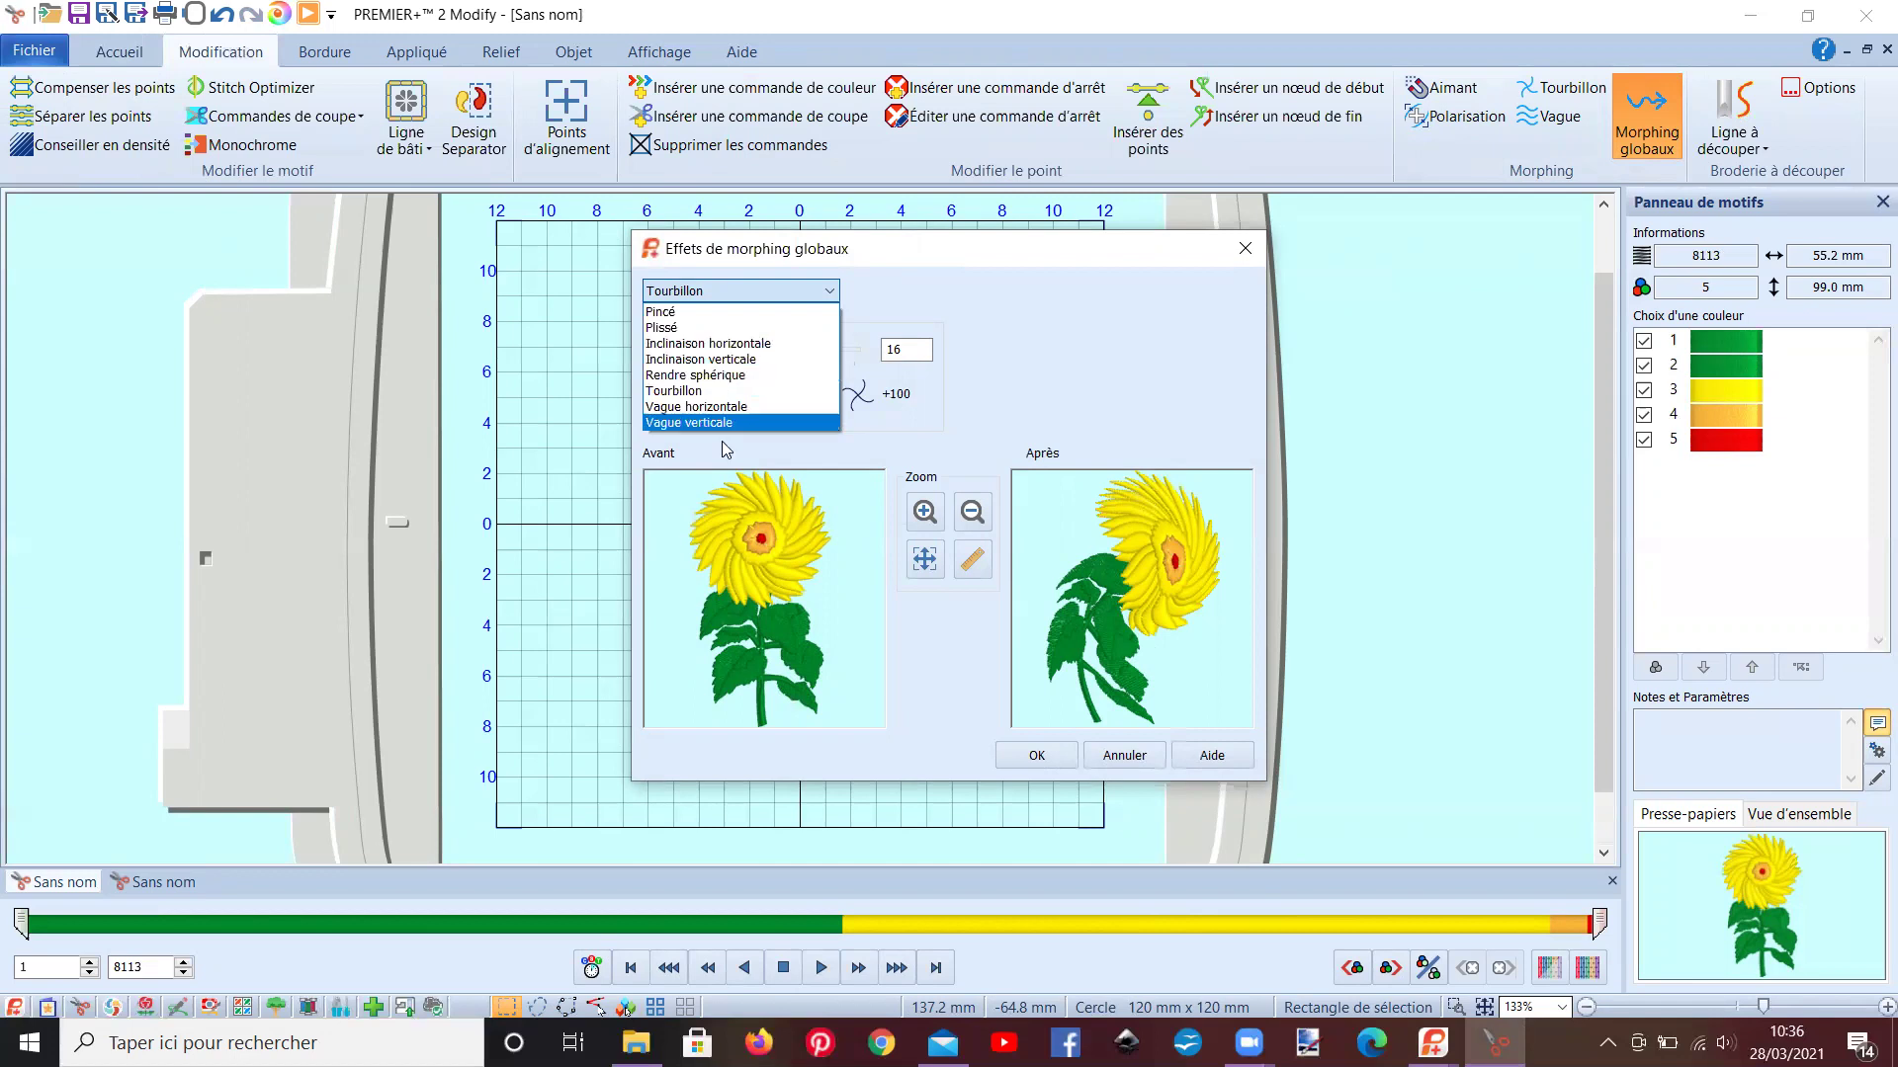
left_click(1056, 404)
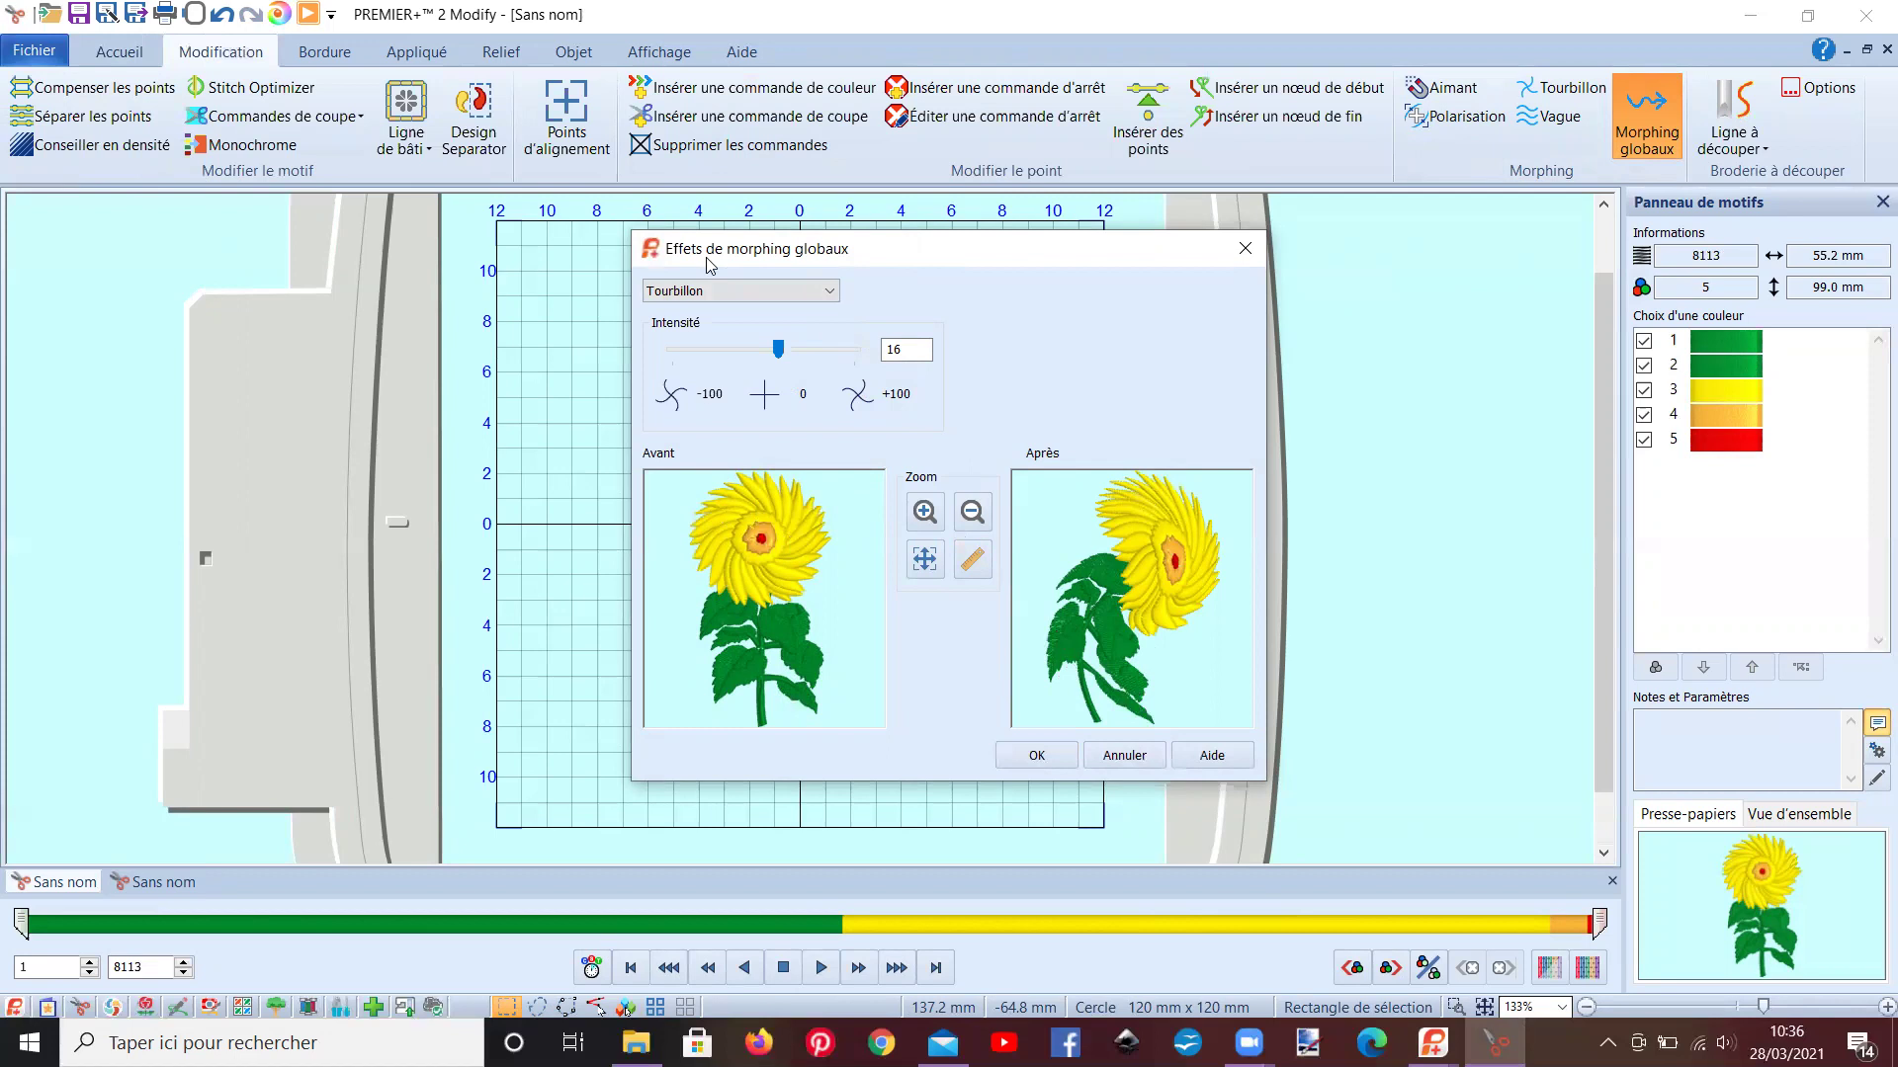
left_click(1126, 757)
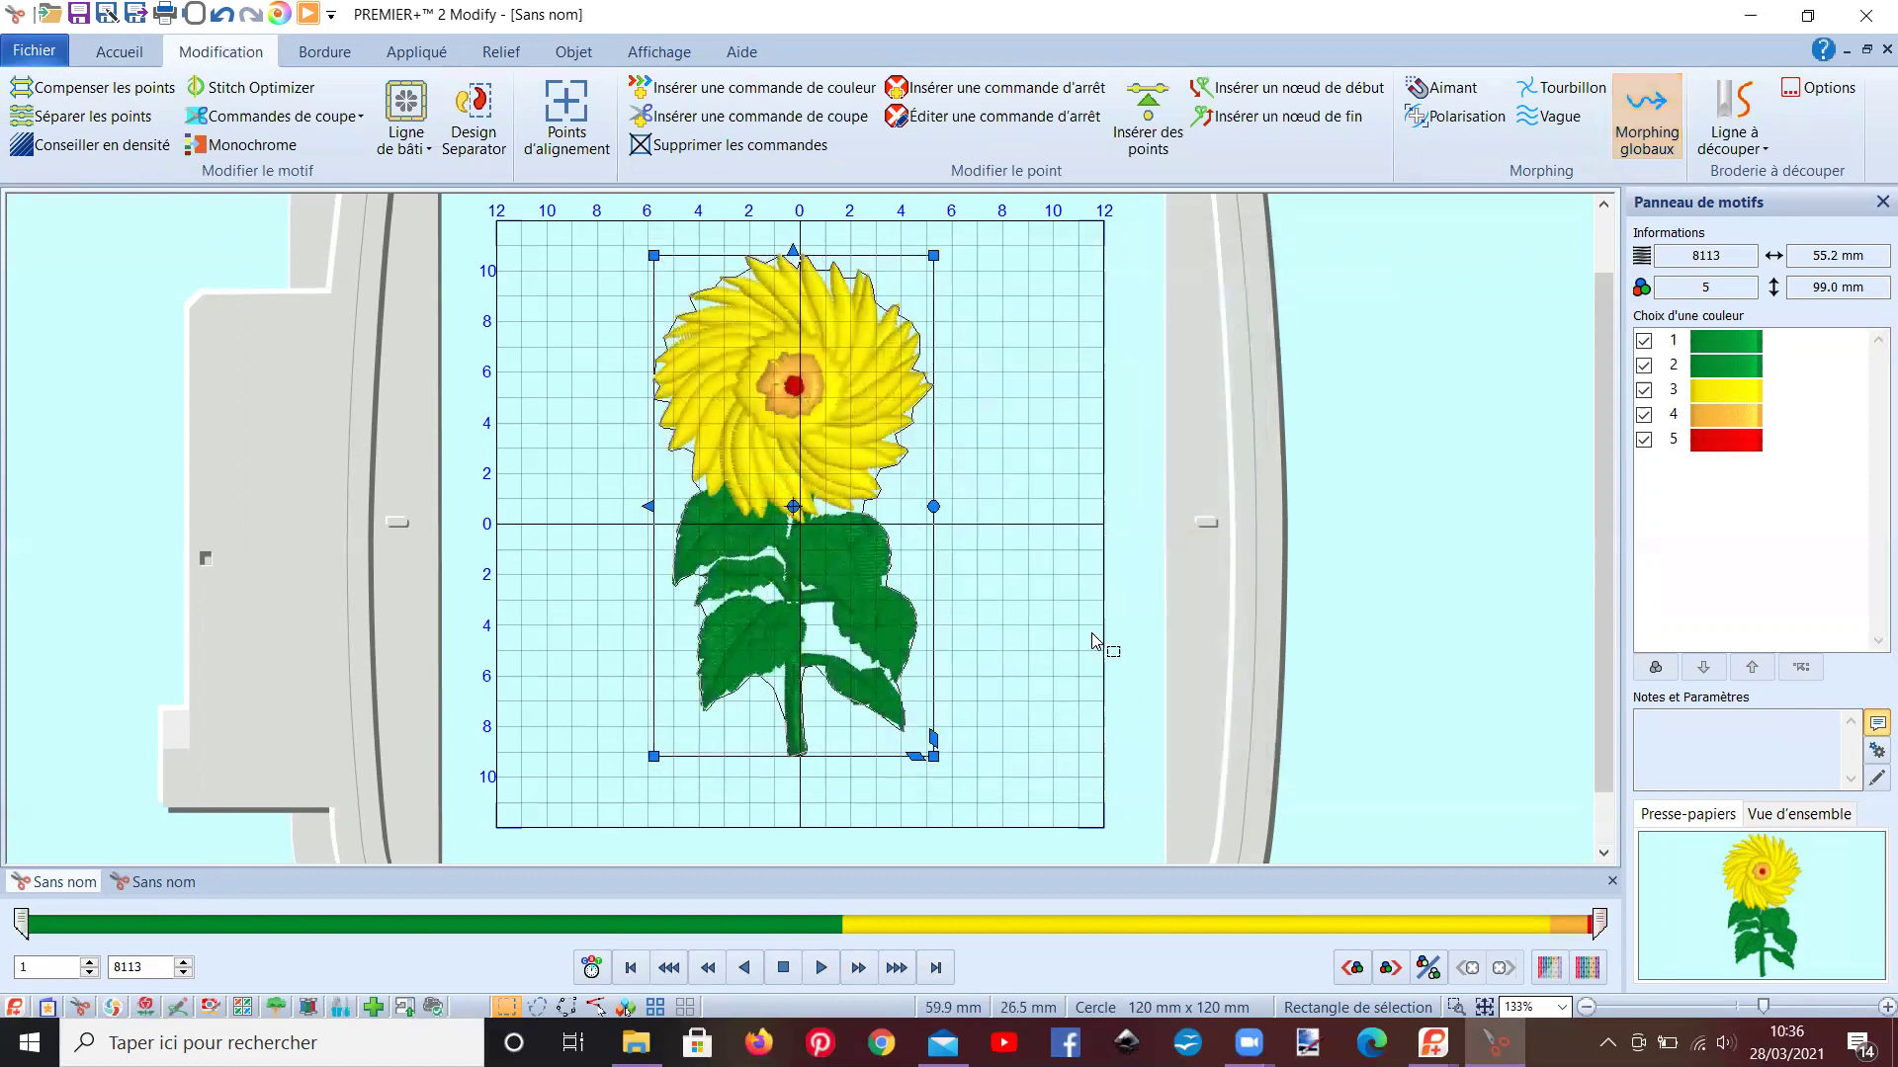
Step: Hide the green colour blocks 1 and 2, preview Tourbillon with intensity -2 on the flower head, and cancel the effect
left_click(1643, 341)
left_click(1644, 365)
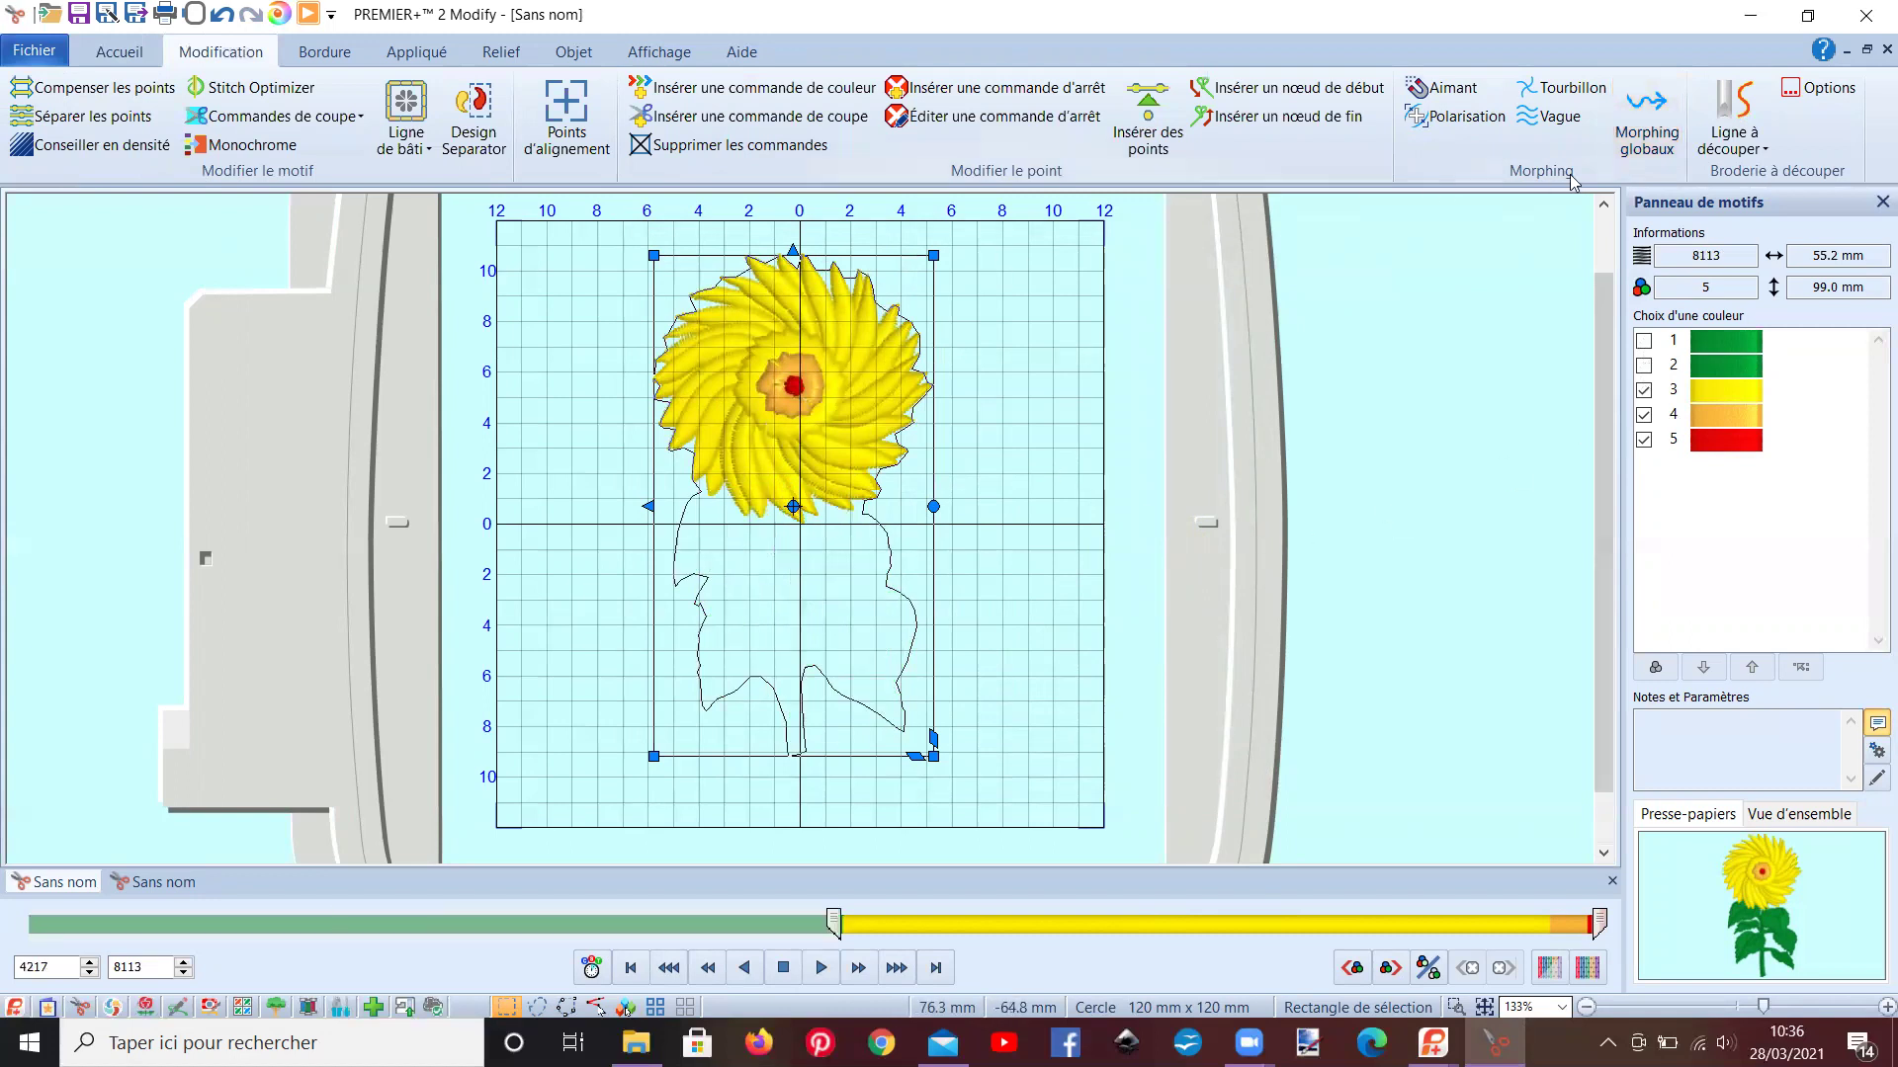
left_click(1646, 123)
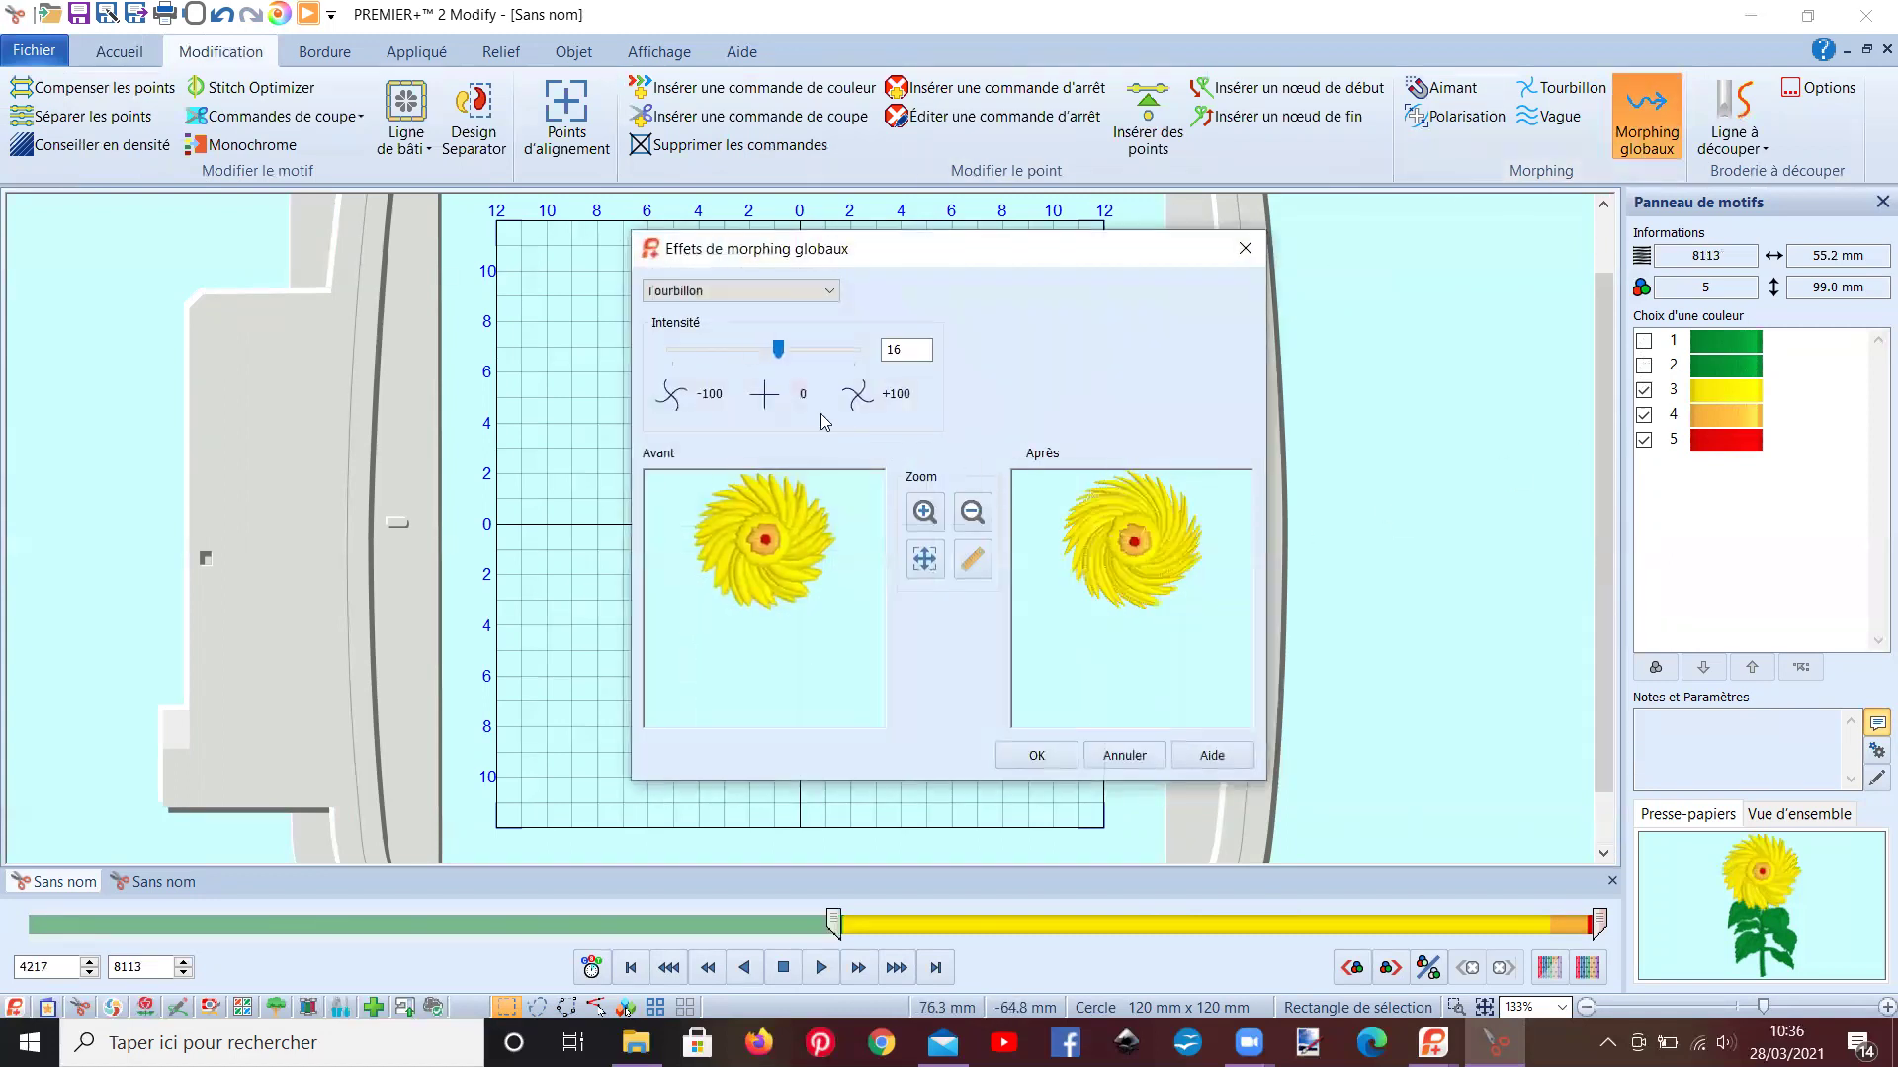
mouse_move(782, 353)
left_mouse_down()
mouse_move(806, 352)
mouse_move(765, 360)
left_mouse_up()
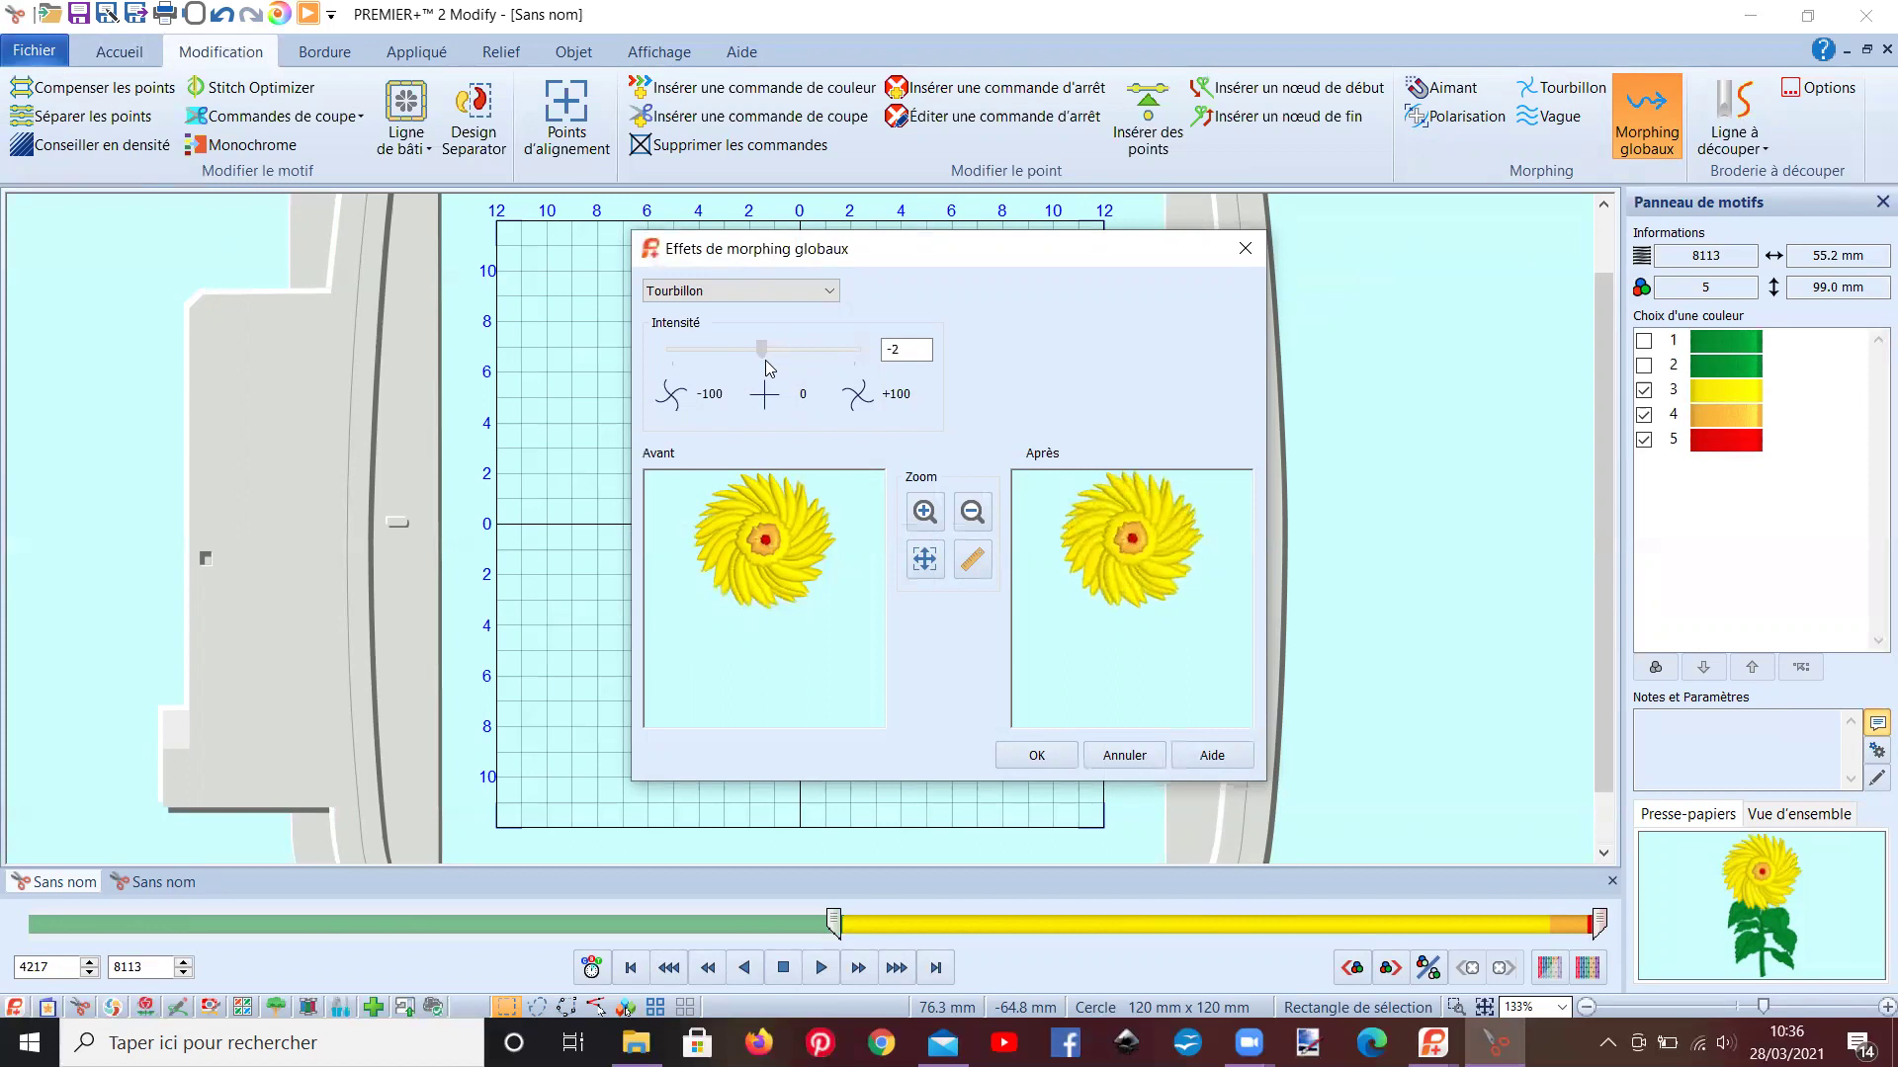
left_click(1097, 759)
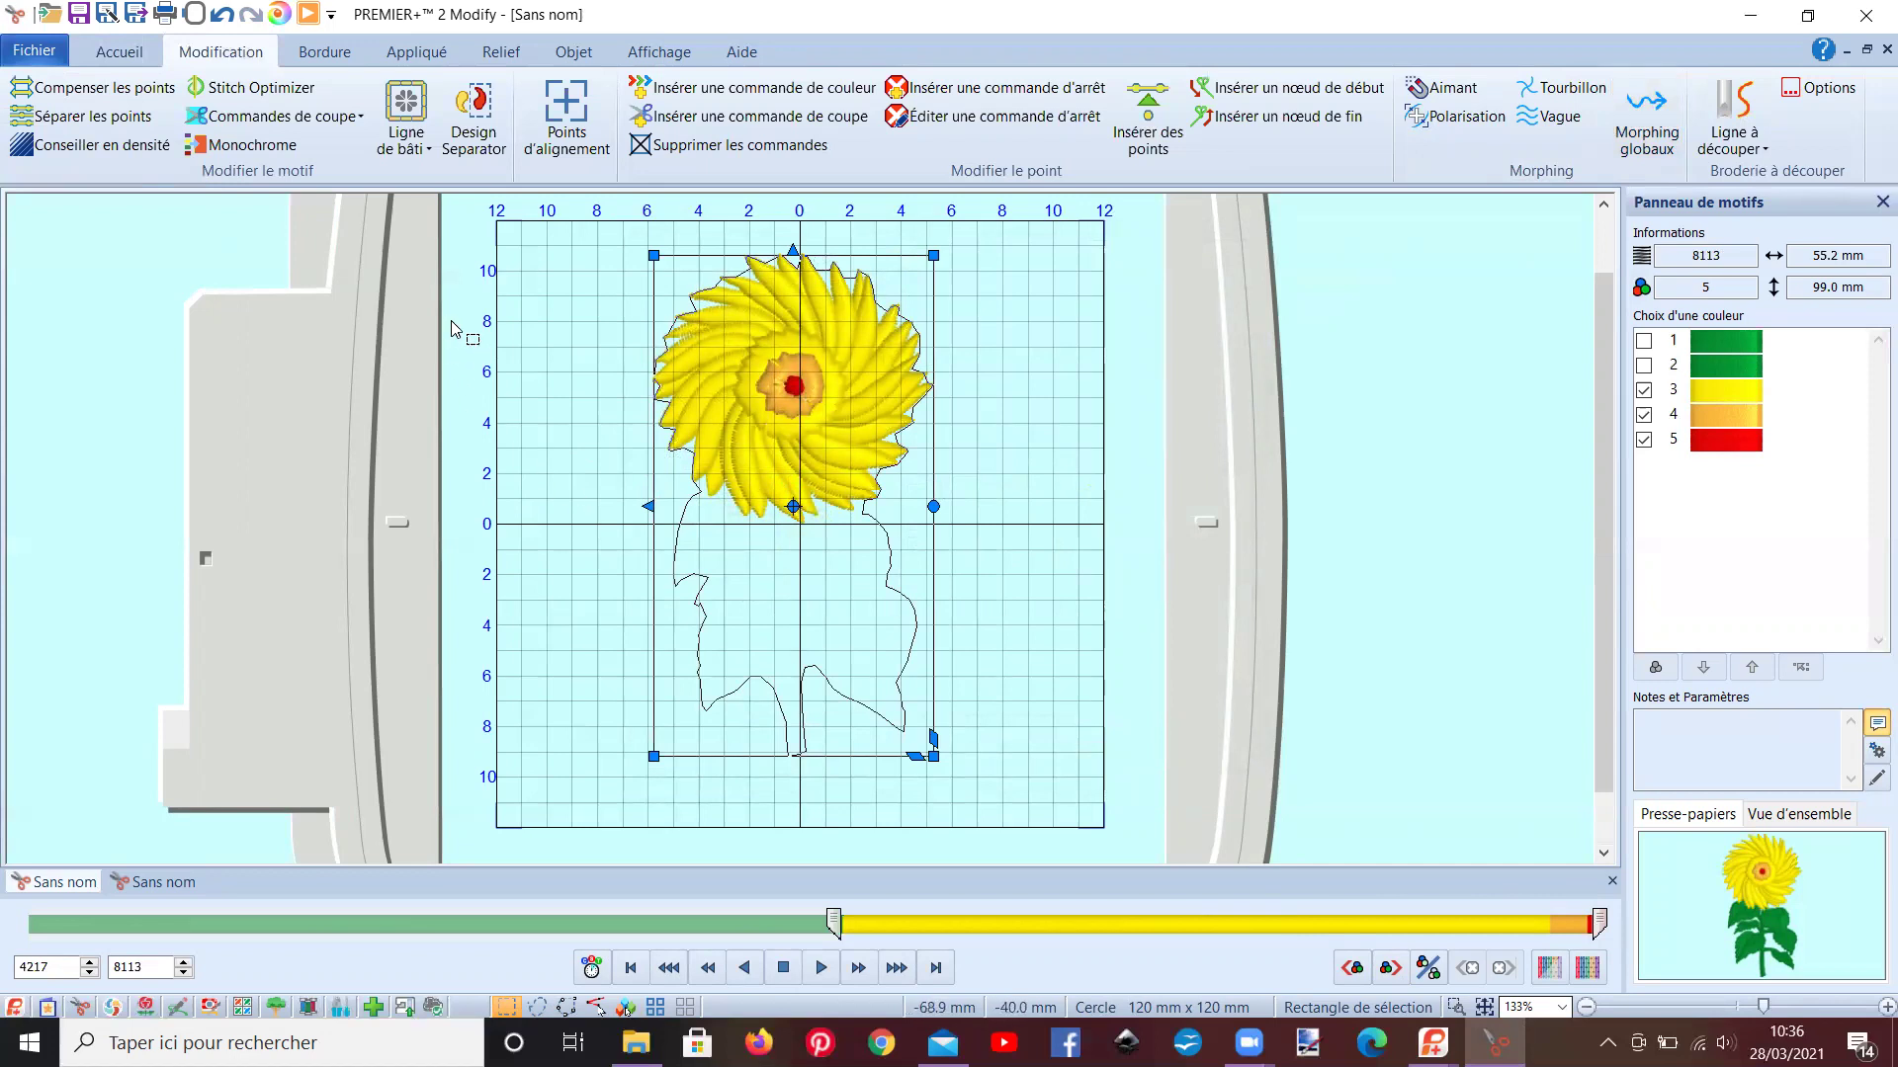
Step: Delete the sunflower and copy the rabbit in the pink dress from "pour polarisation déformation" in PREMIER+ 2 Embroidery Ultra
key("Delete")
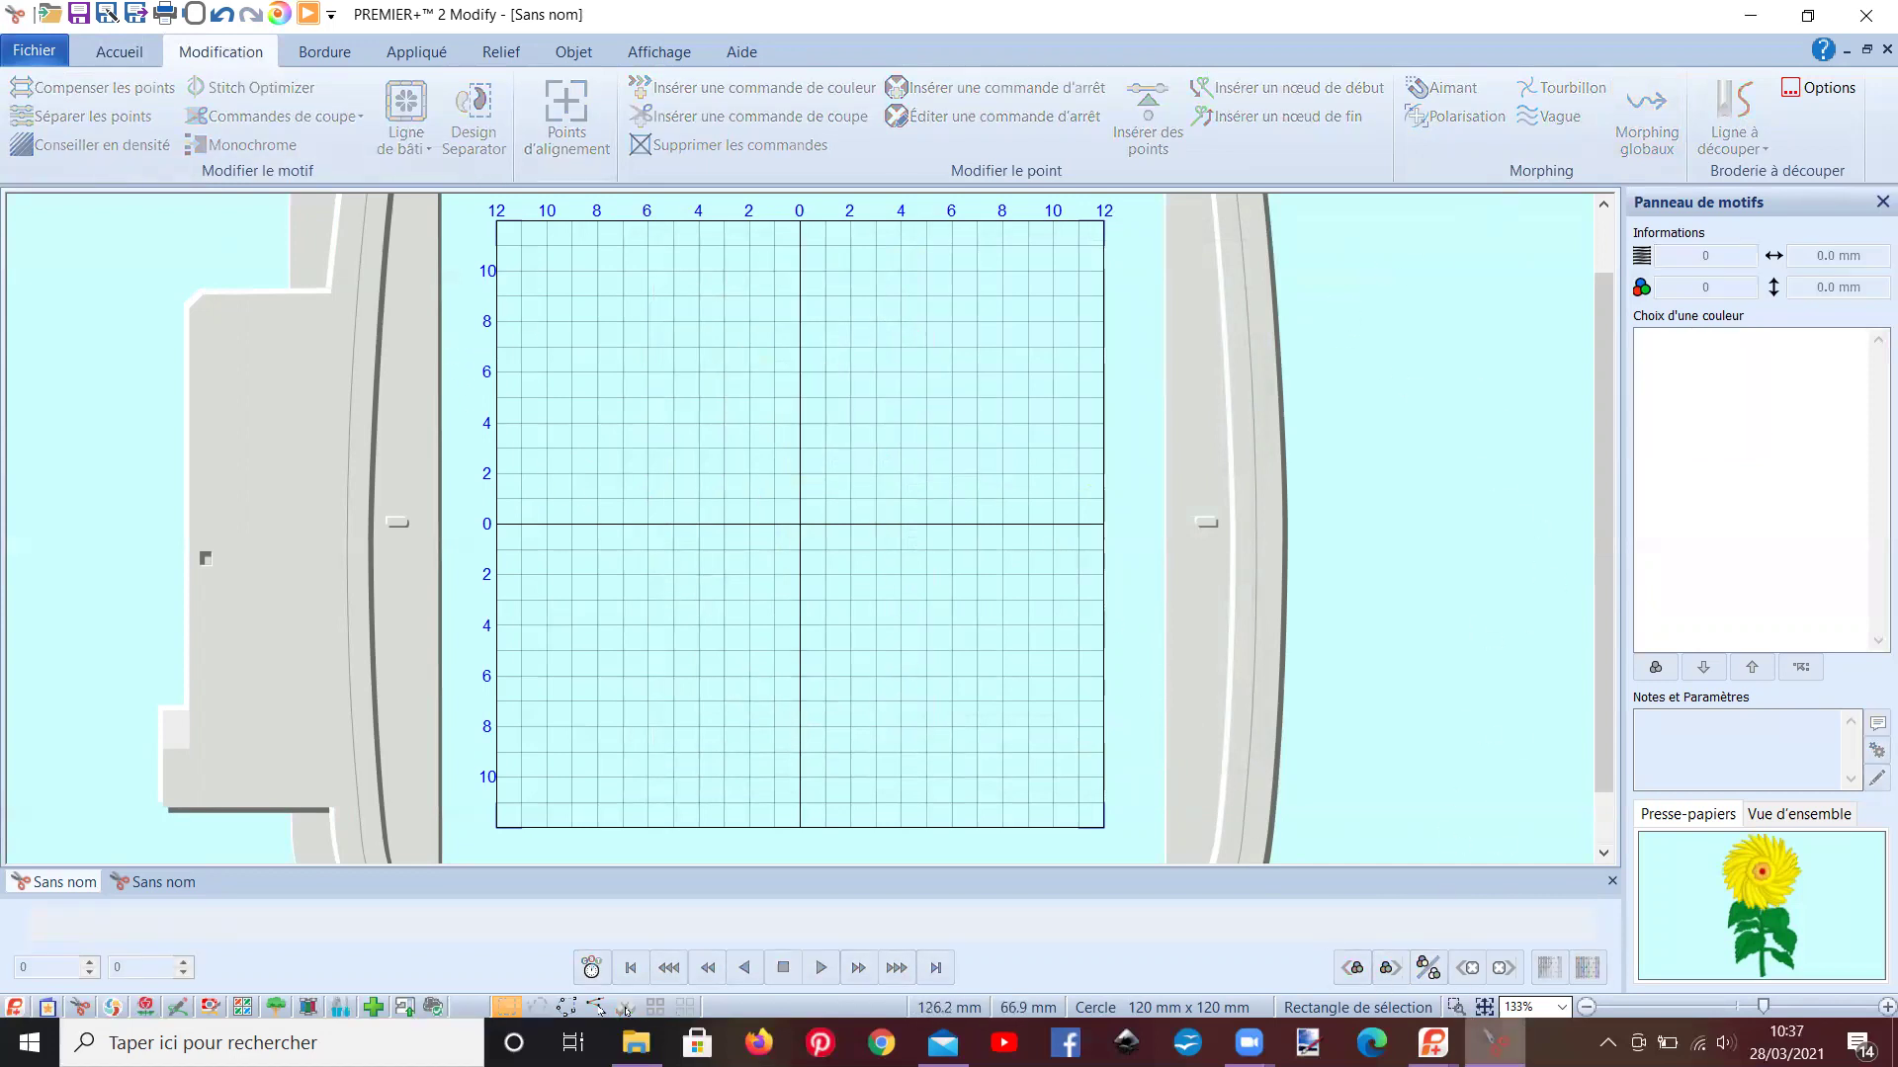
mouse_move(1433, 1042)
left_click(1217, 872)
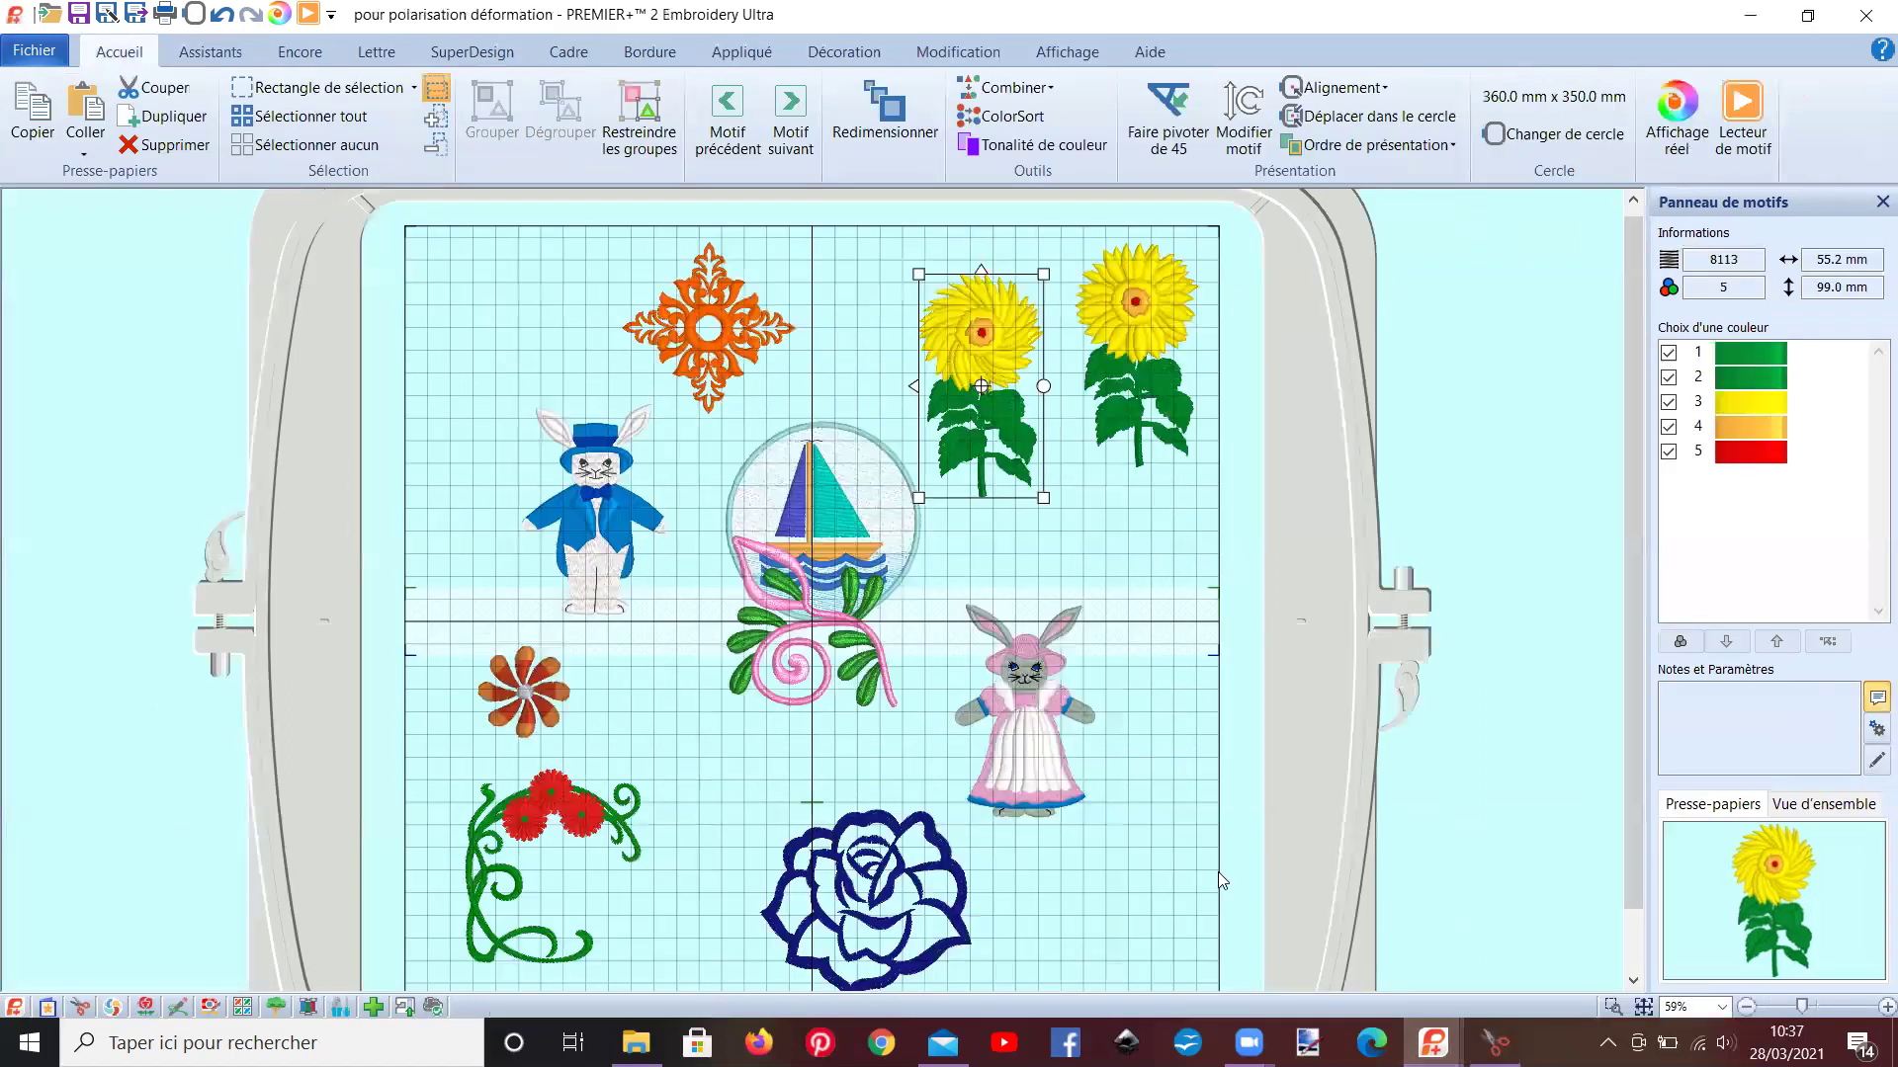
left_click(1008, 720)
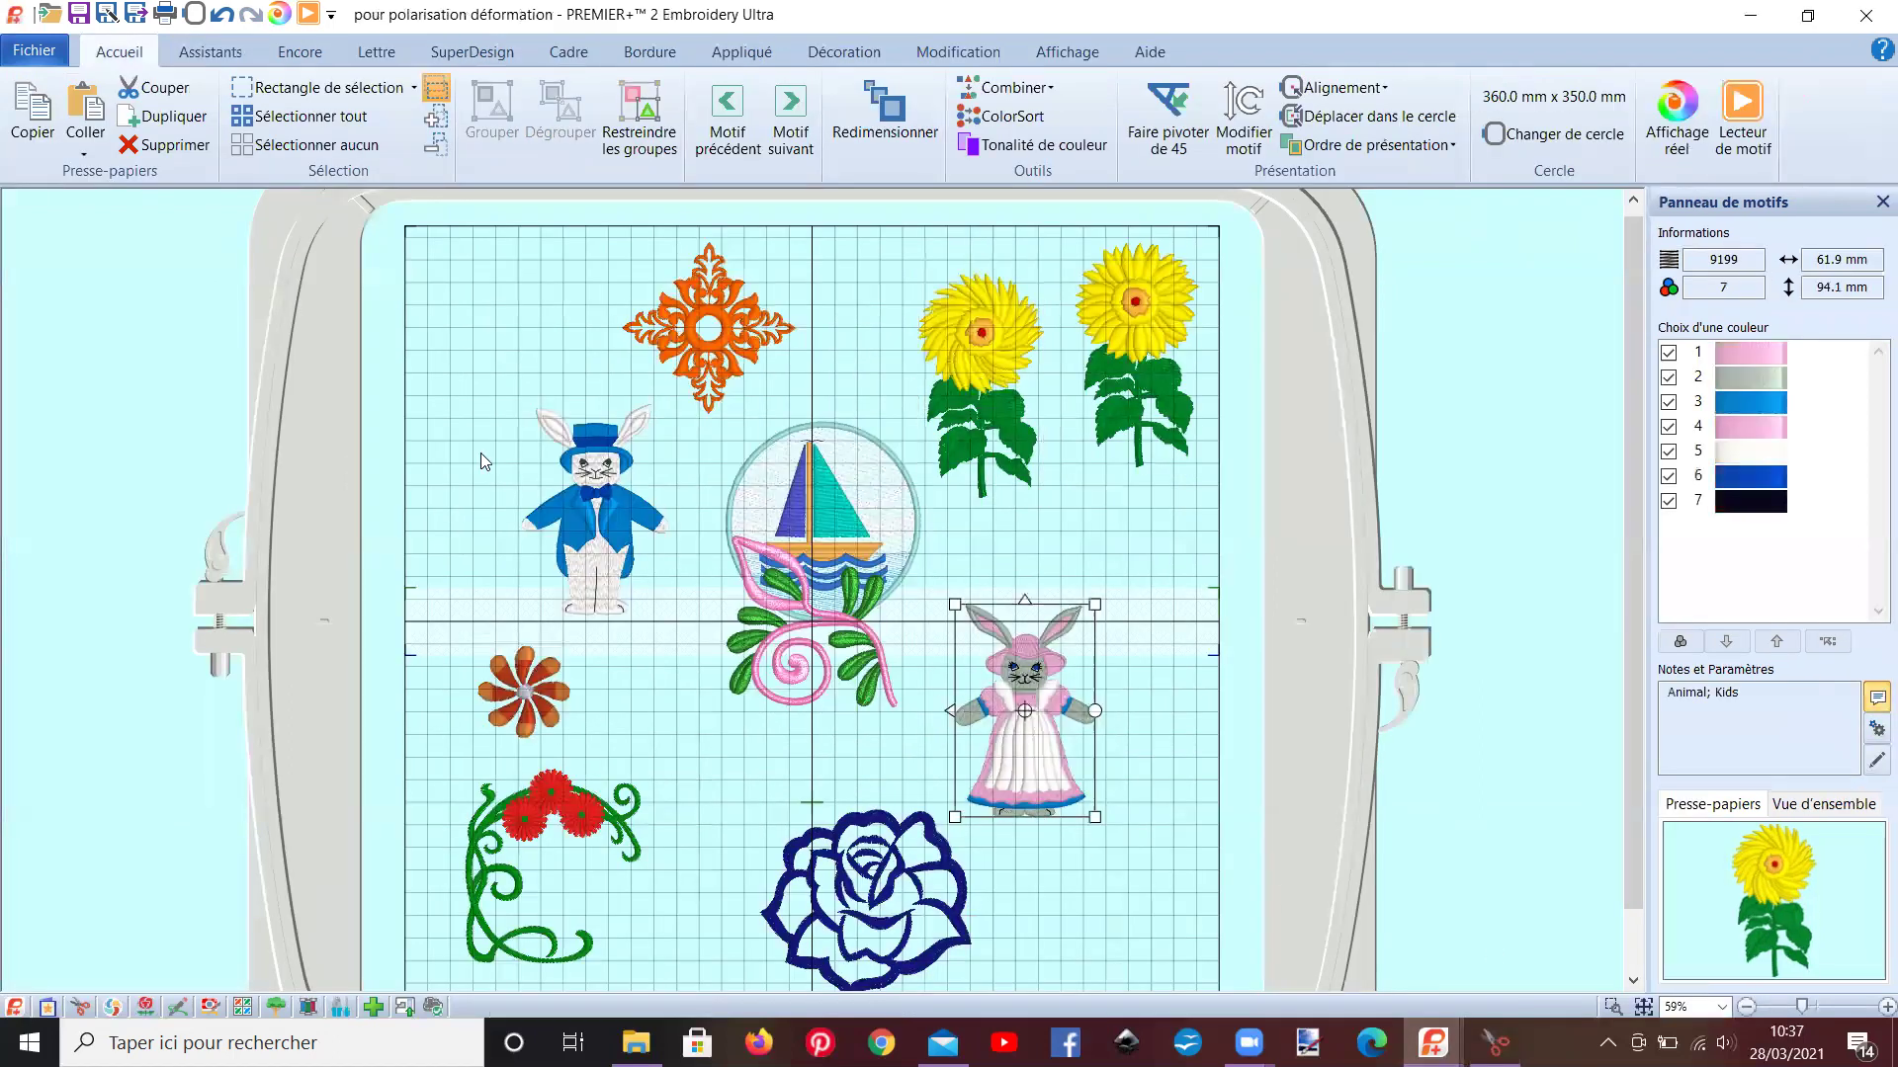
left_click(32, 114)
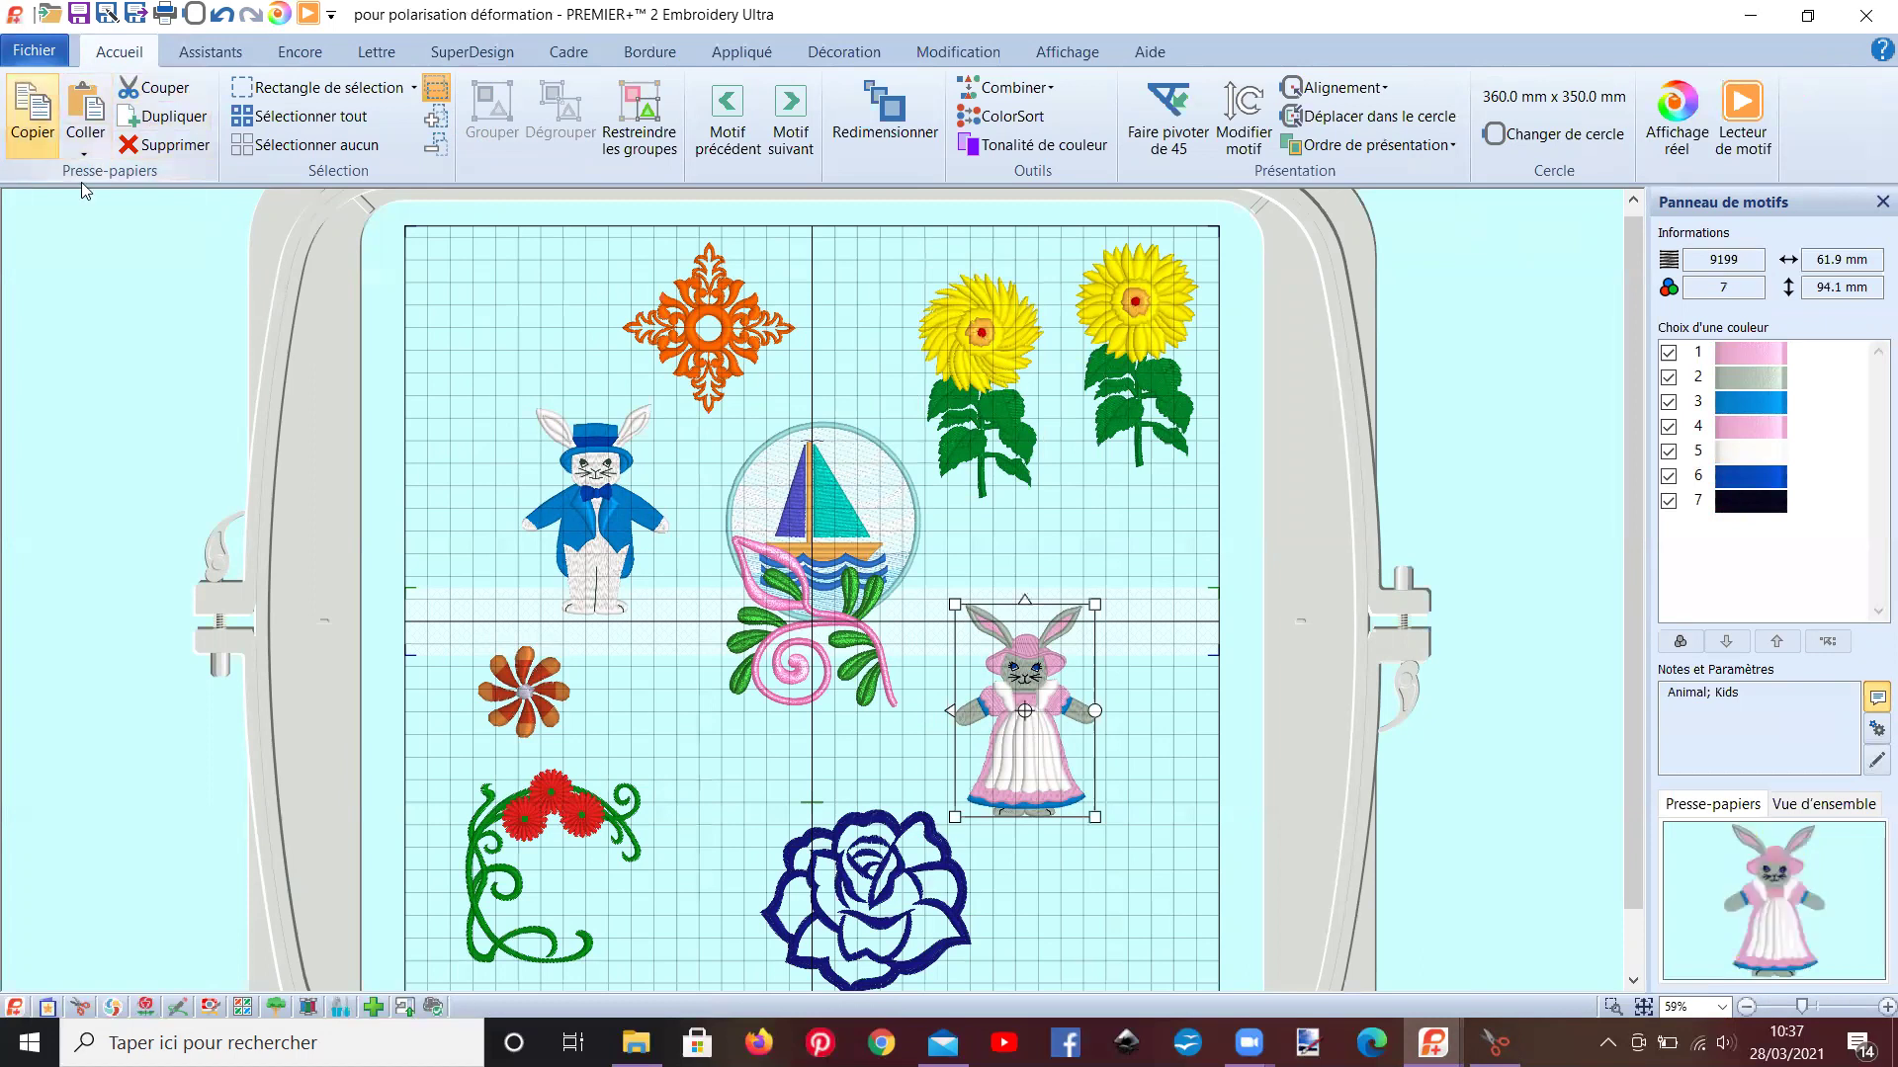
Step: Paste the rabbit into PREMIER+ 2 Modify and move it to the centre of the hoop
left_click(1496, 1043)
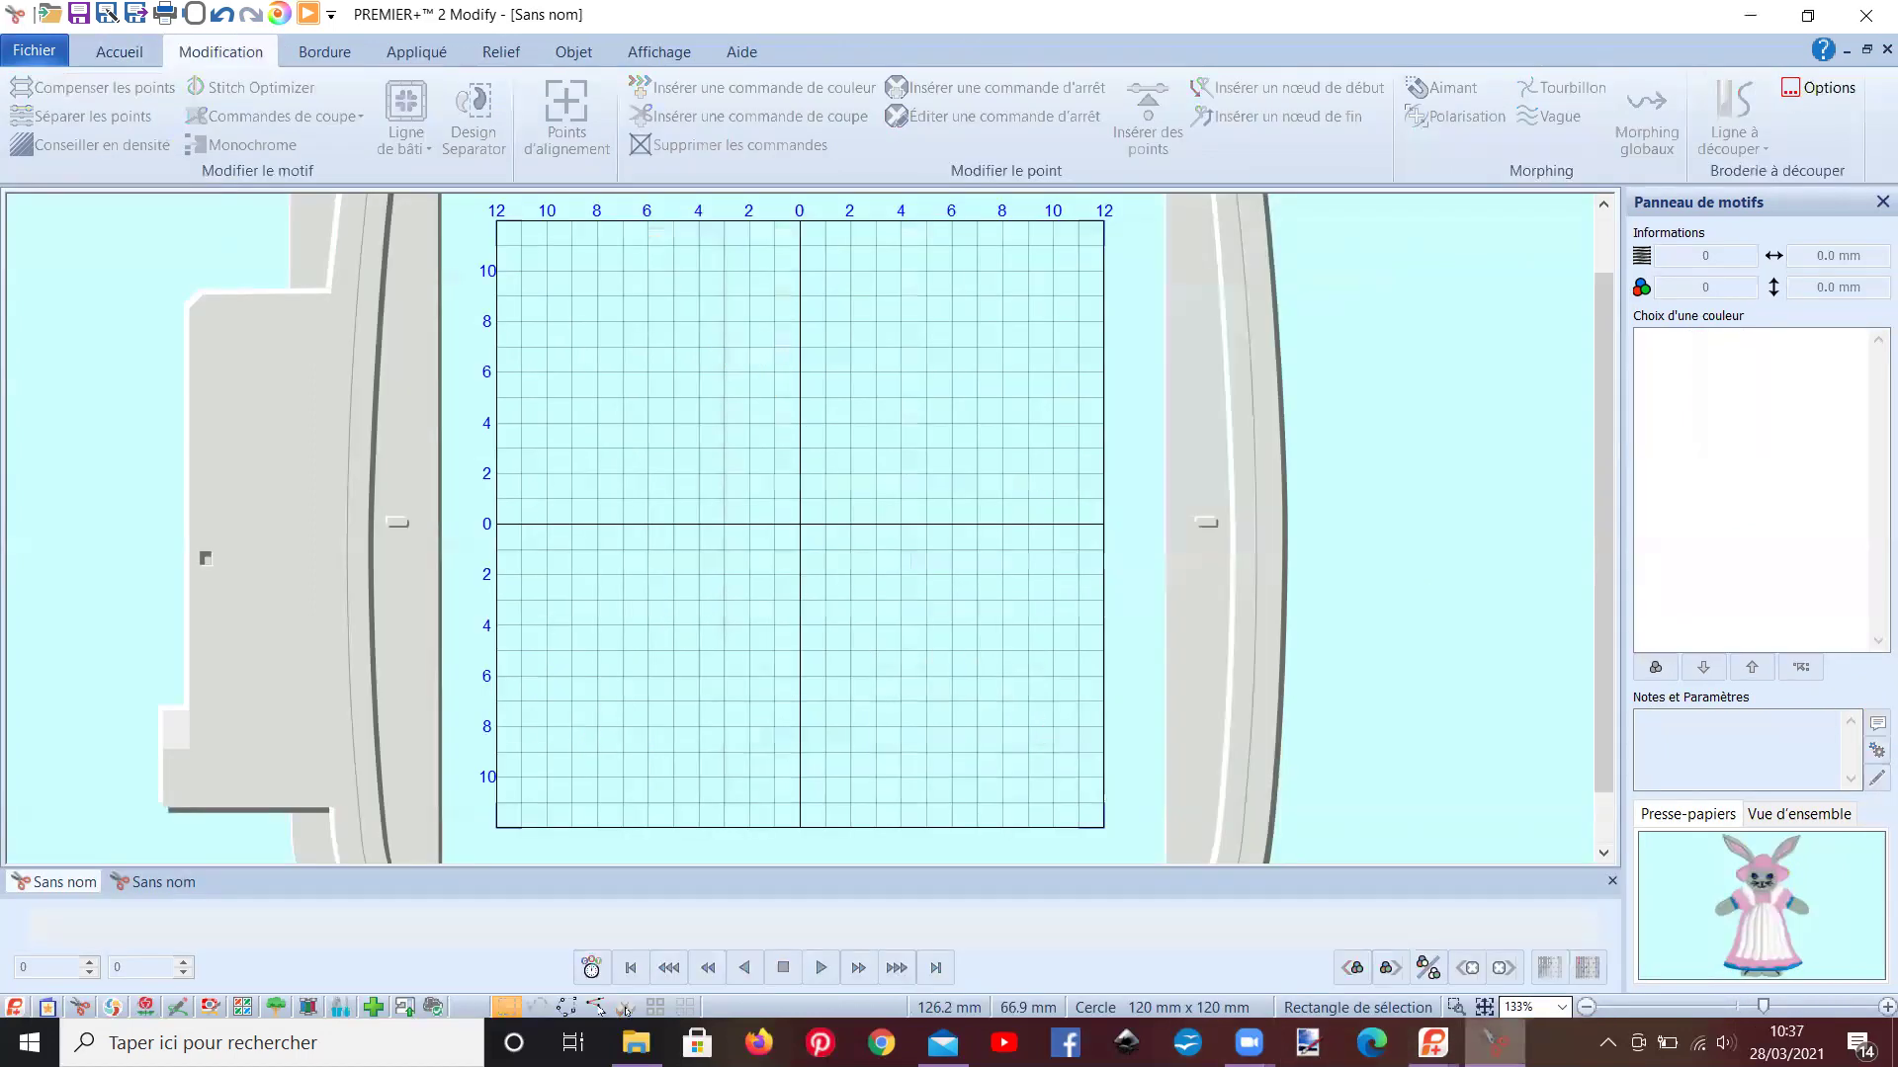
left_click(111, 53)
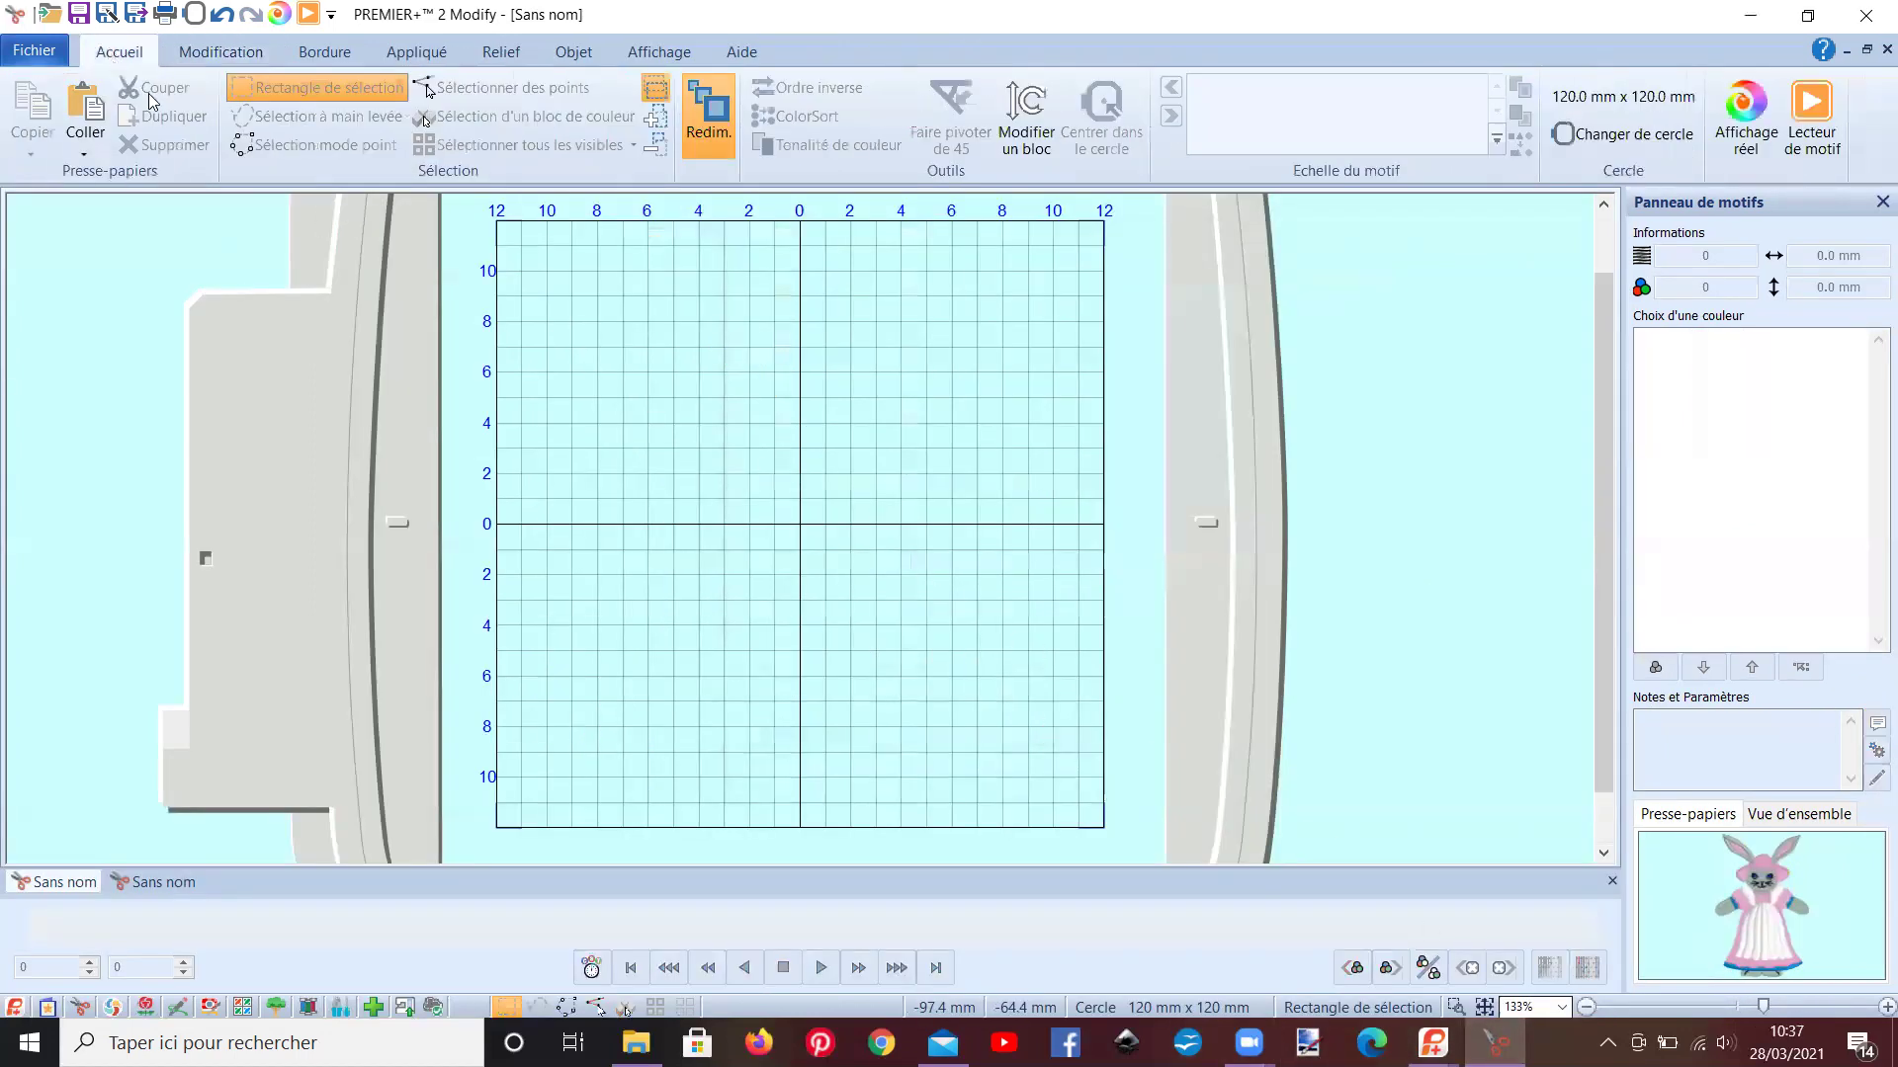
left_click(88, 107)
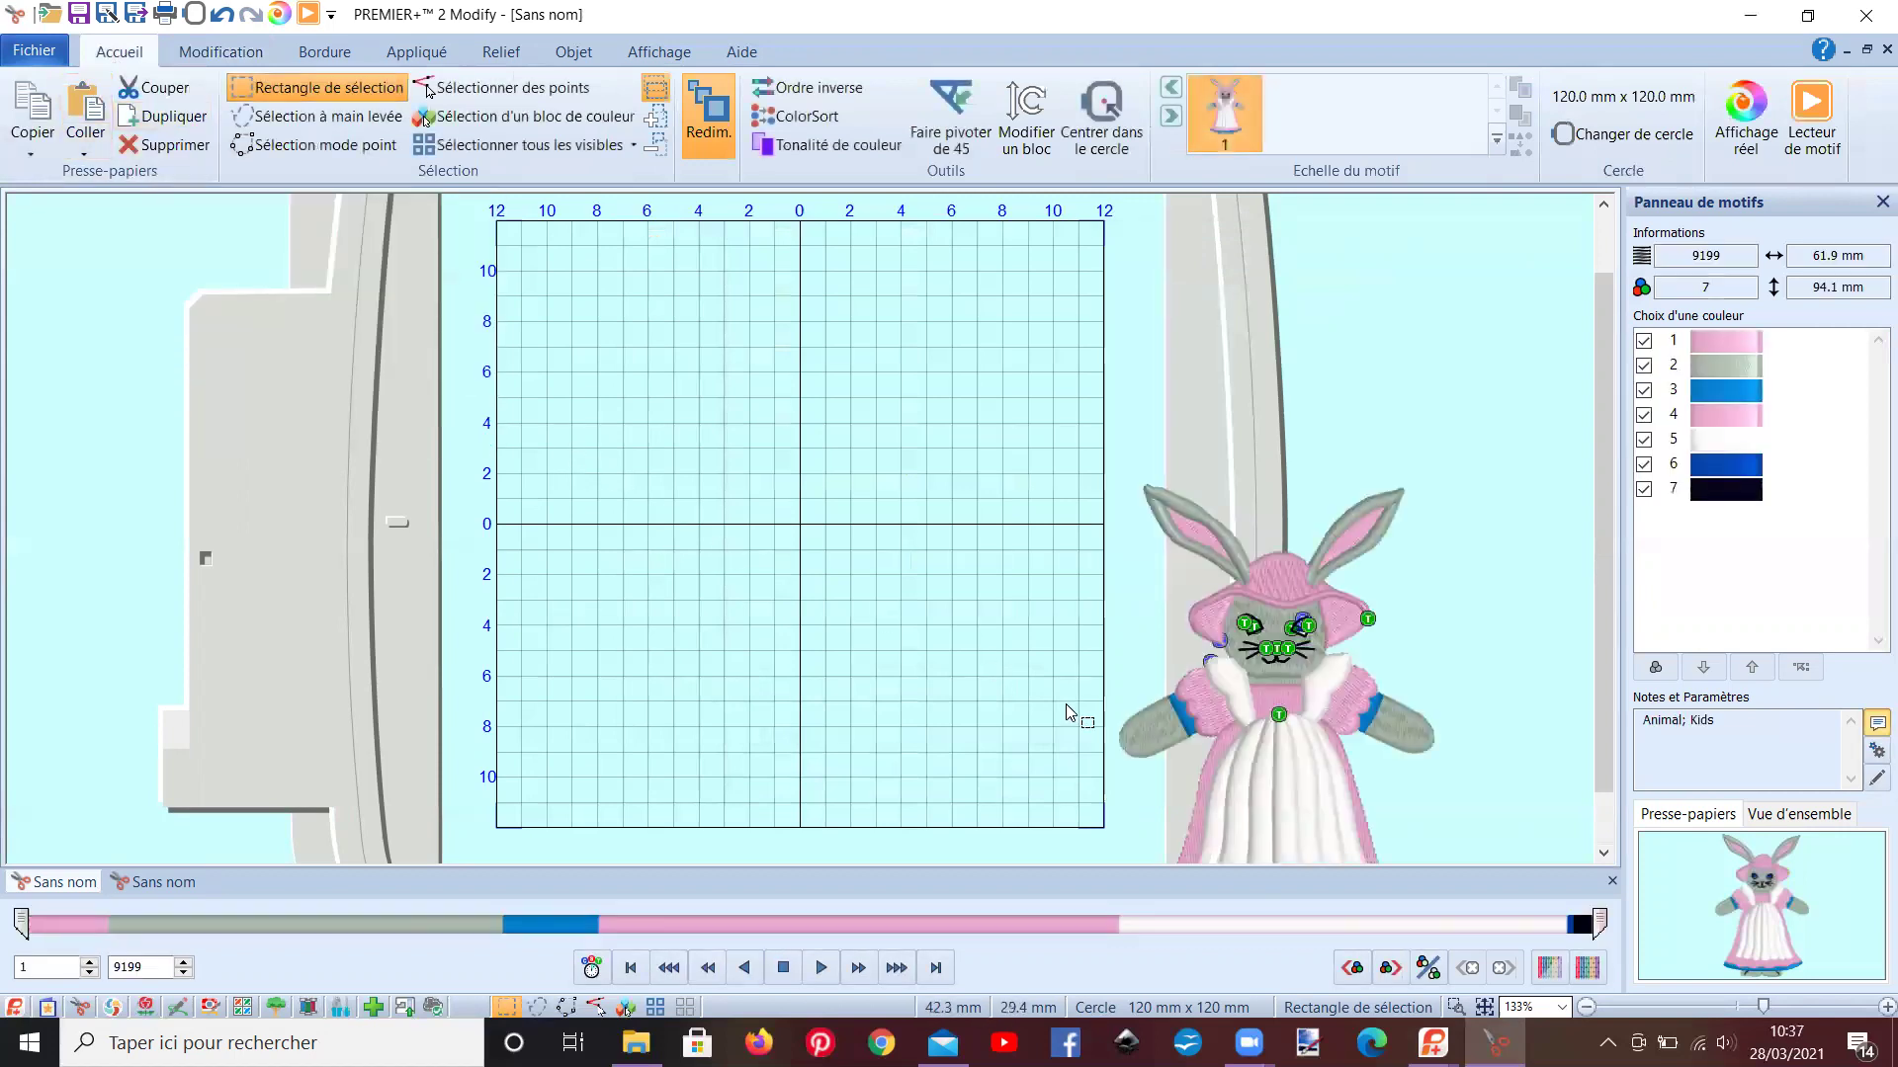
scroll(1056, 522, "down", 1)
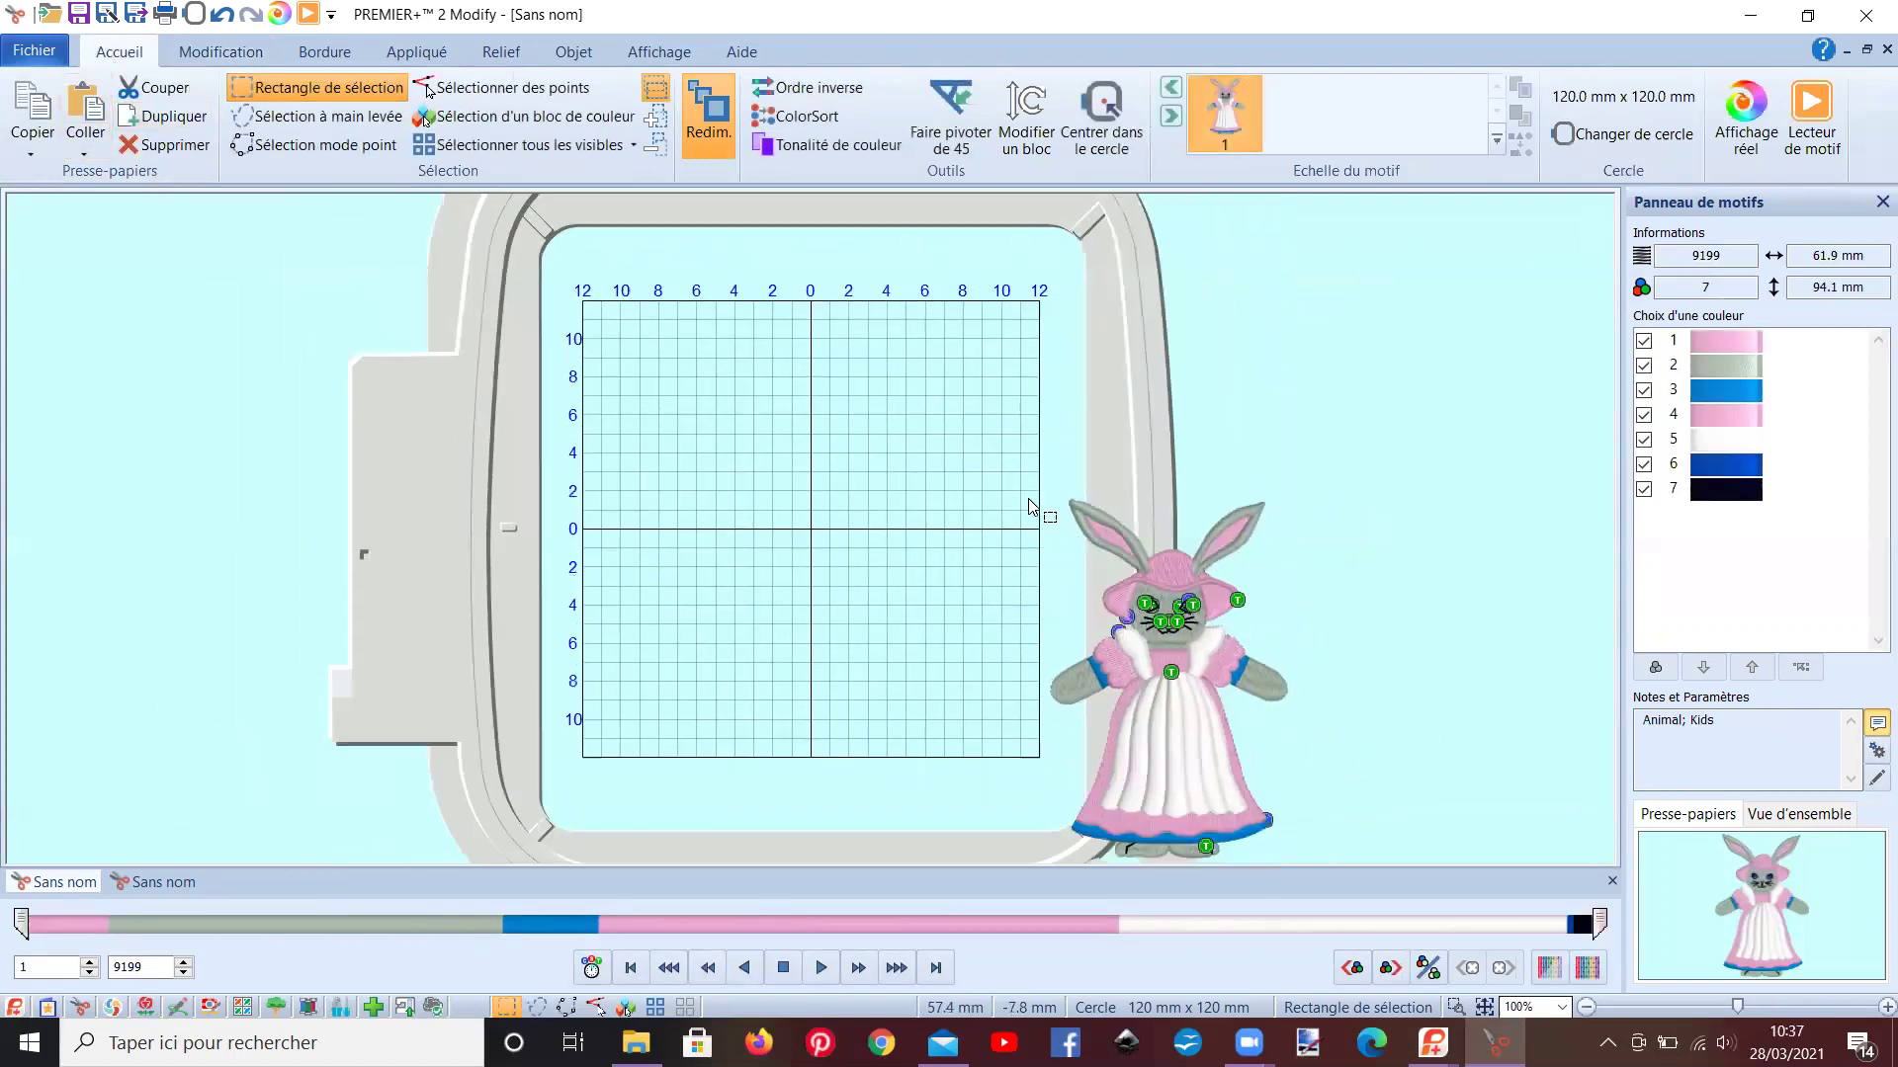
scroll(1028, 500, "down", 1)
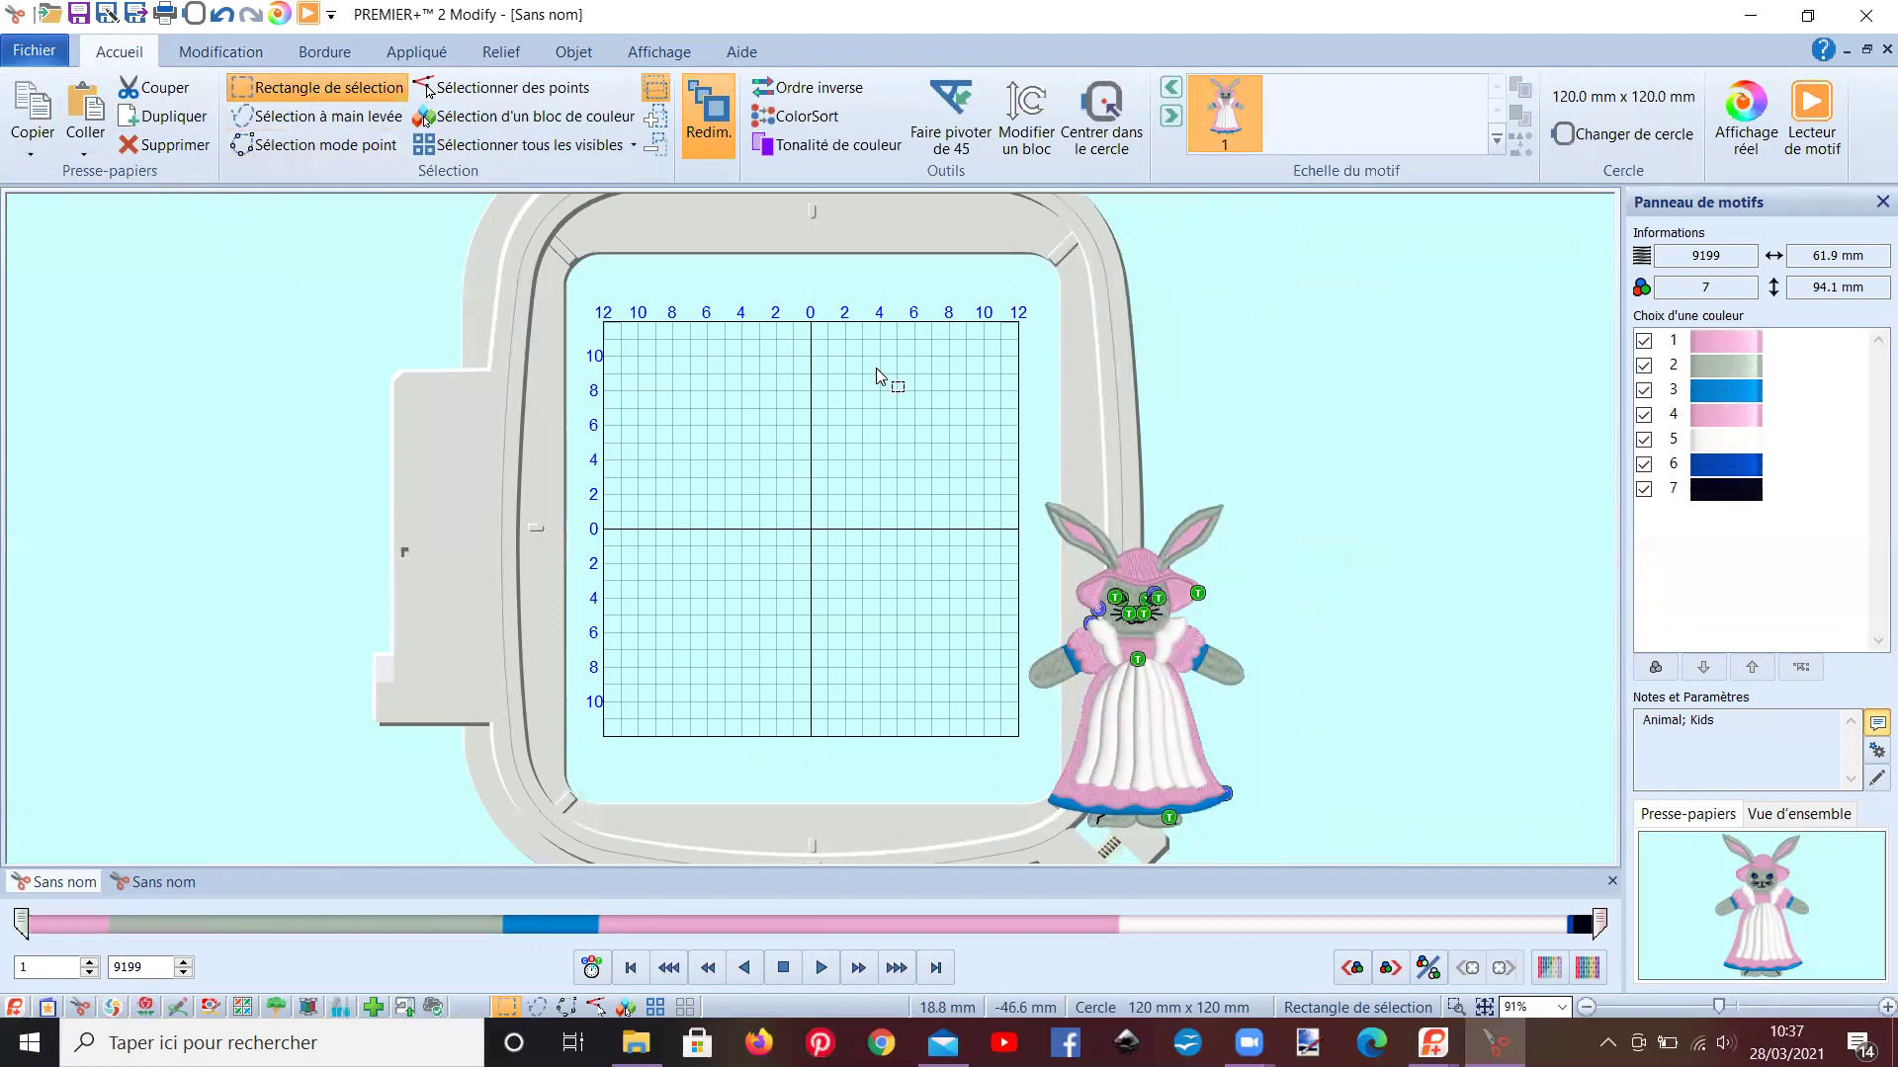
key("ctrl+a")
left_click_drag(1187, 753, 855, 611)
scroll(848, 624, "up", 3)
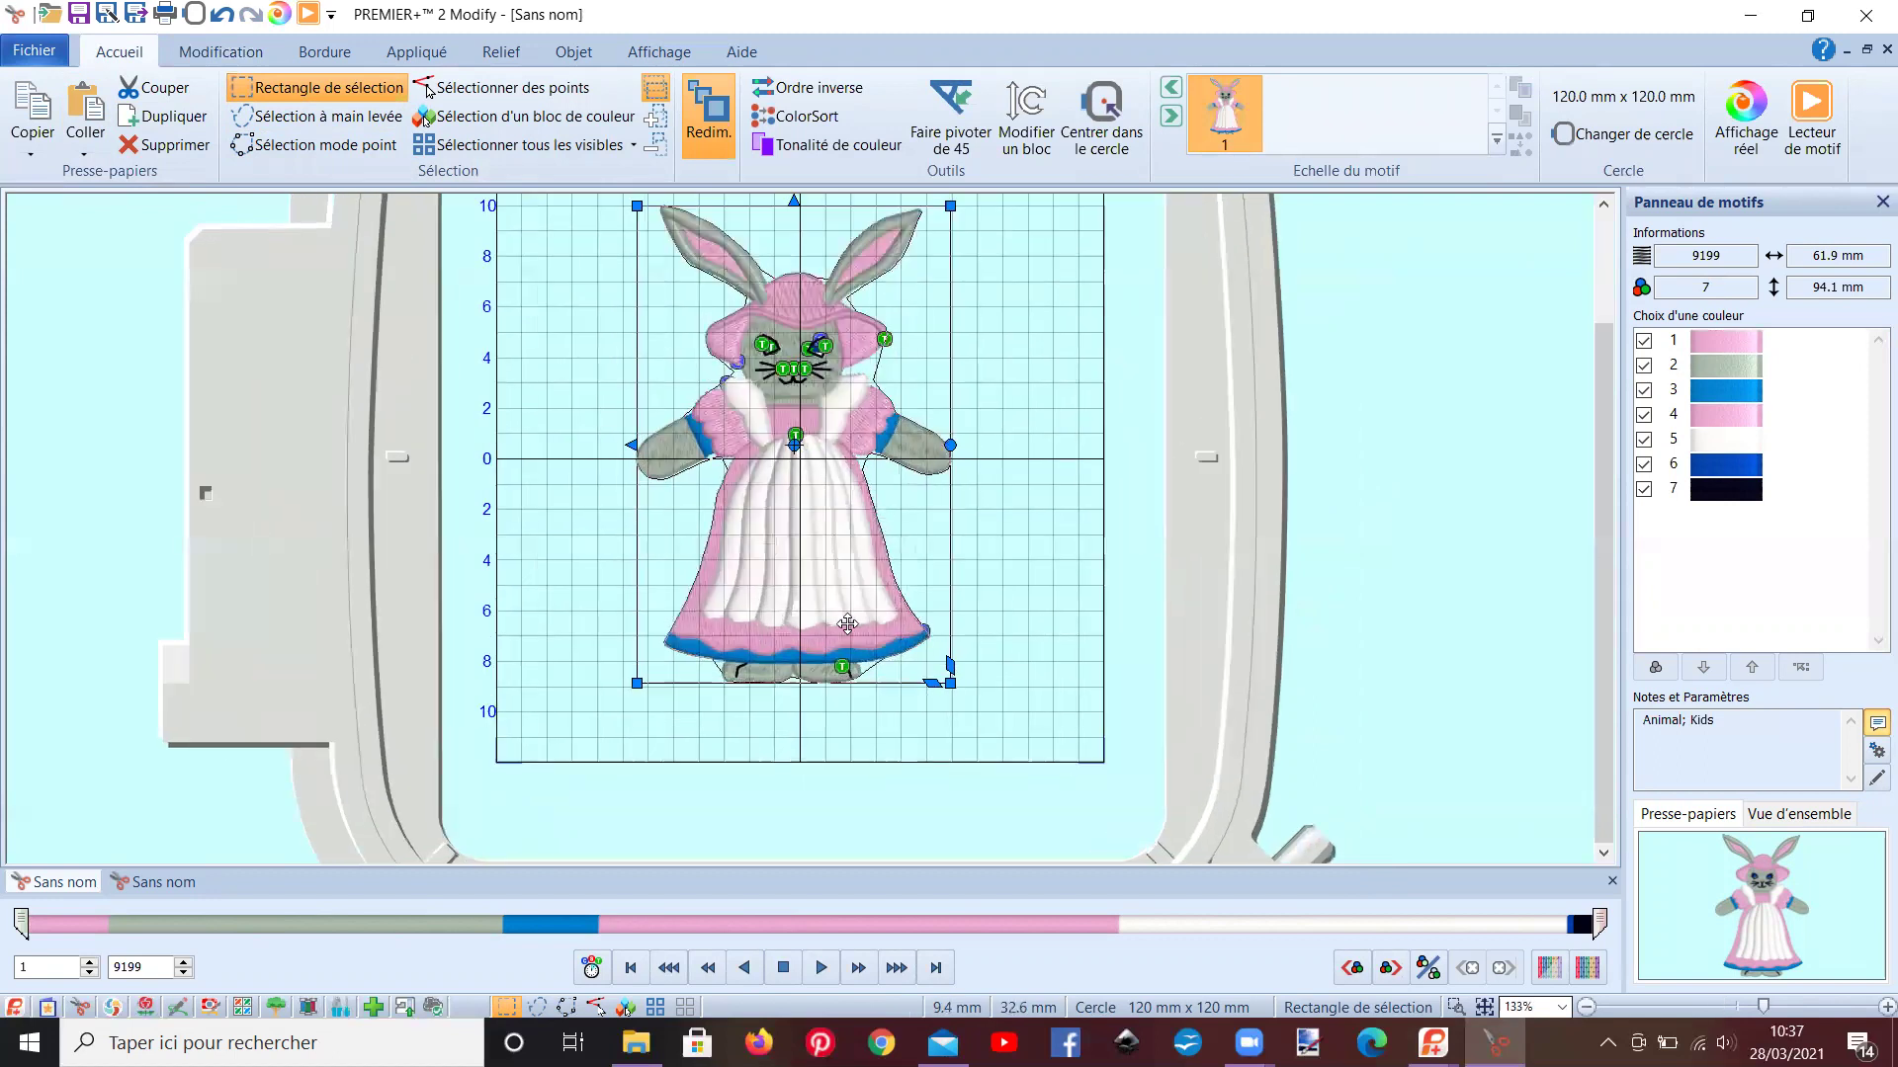
scroll(848, 624, "up", 1)
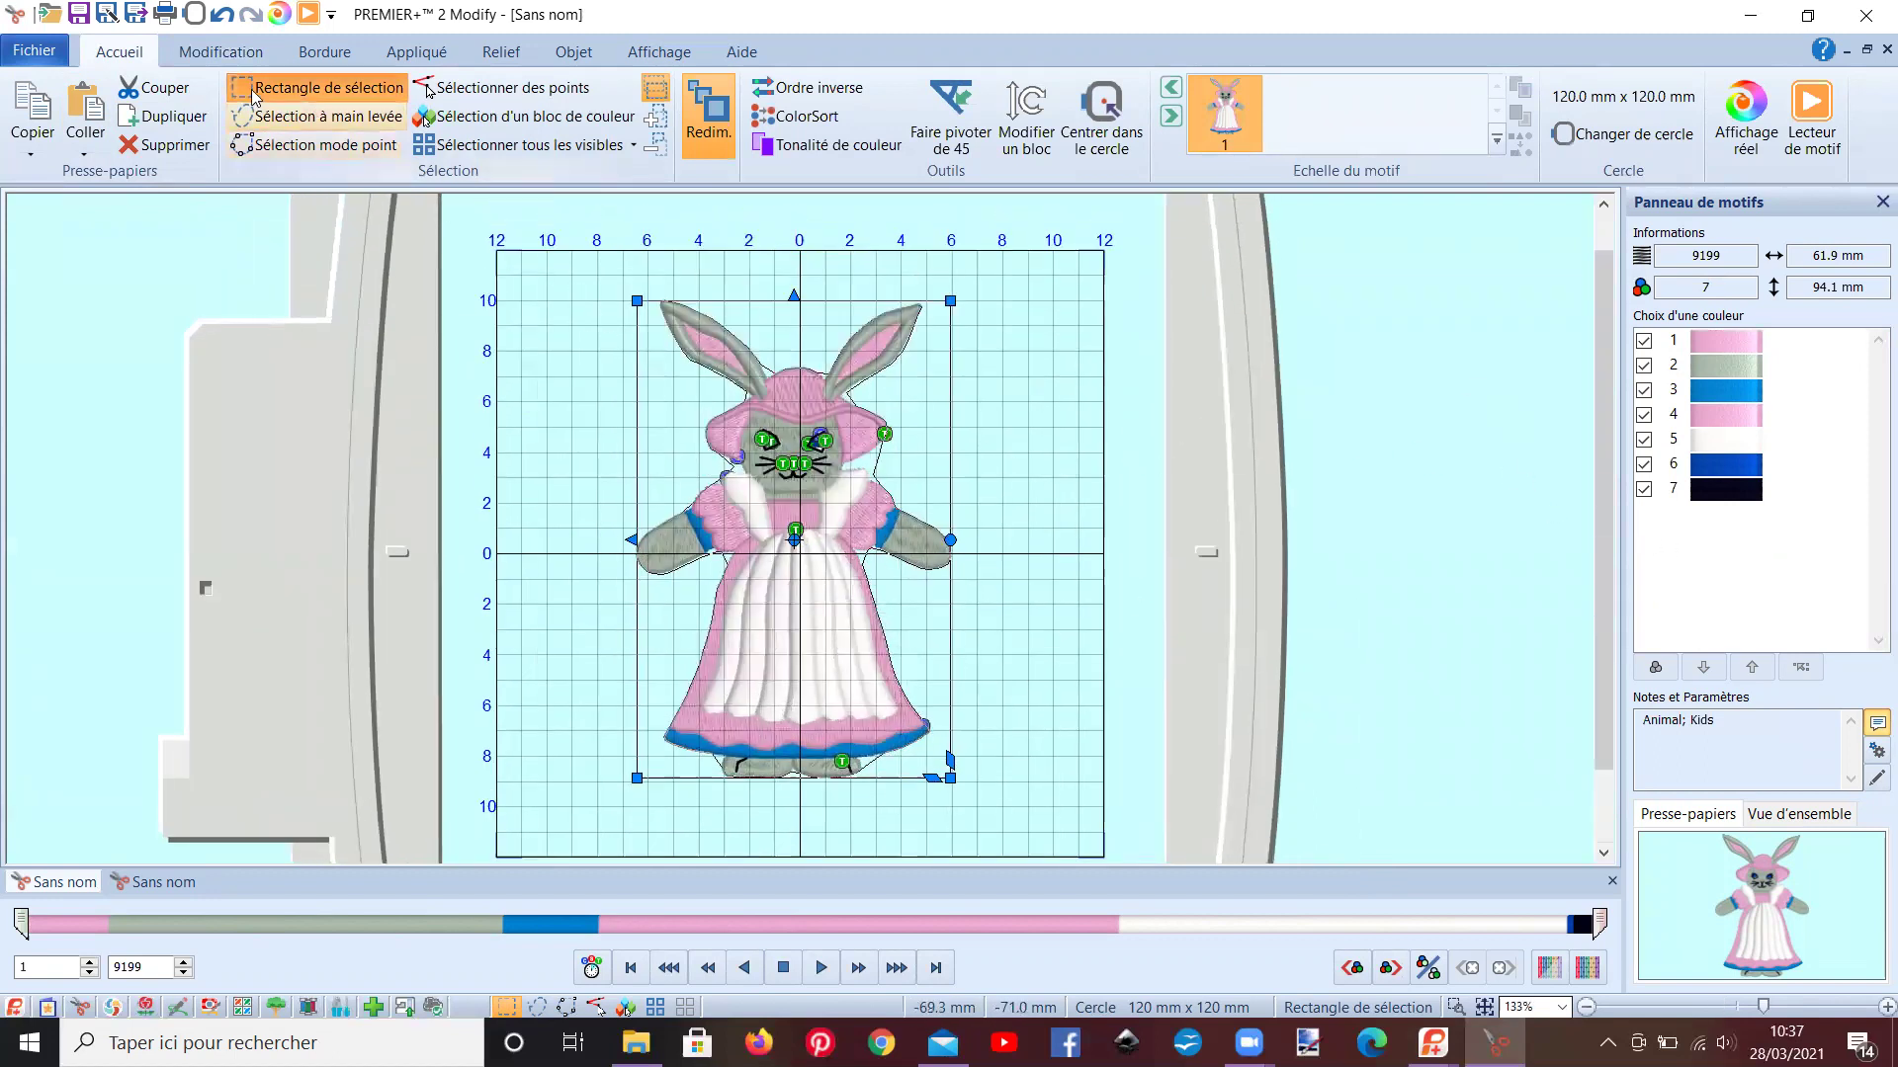
Step: Apply the local Tourbillon effect to the tip of the rabbit's right ear, undoing the first try and repeating it slightly further inward
left_click(220, 51)
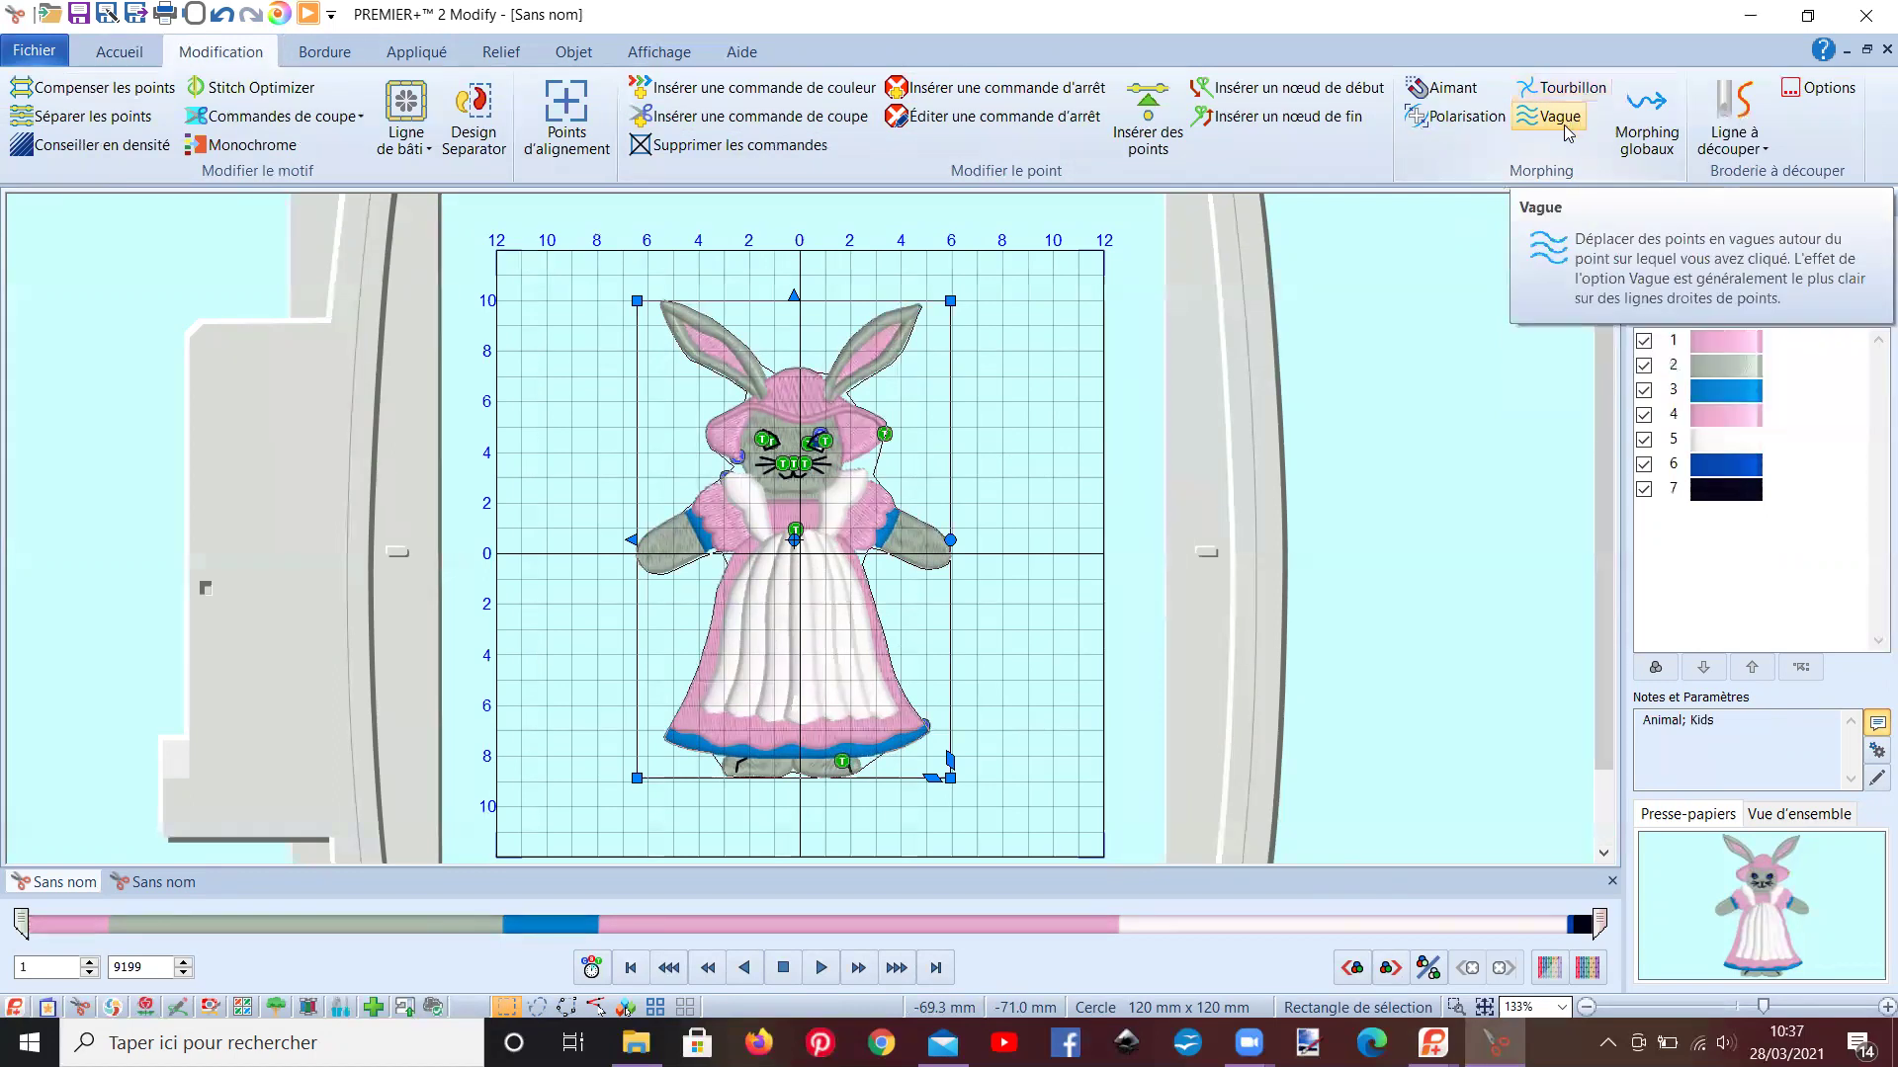
left_click(1562, 119)
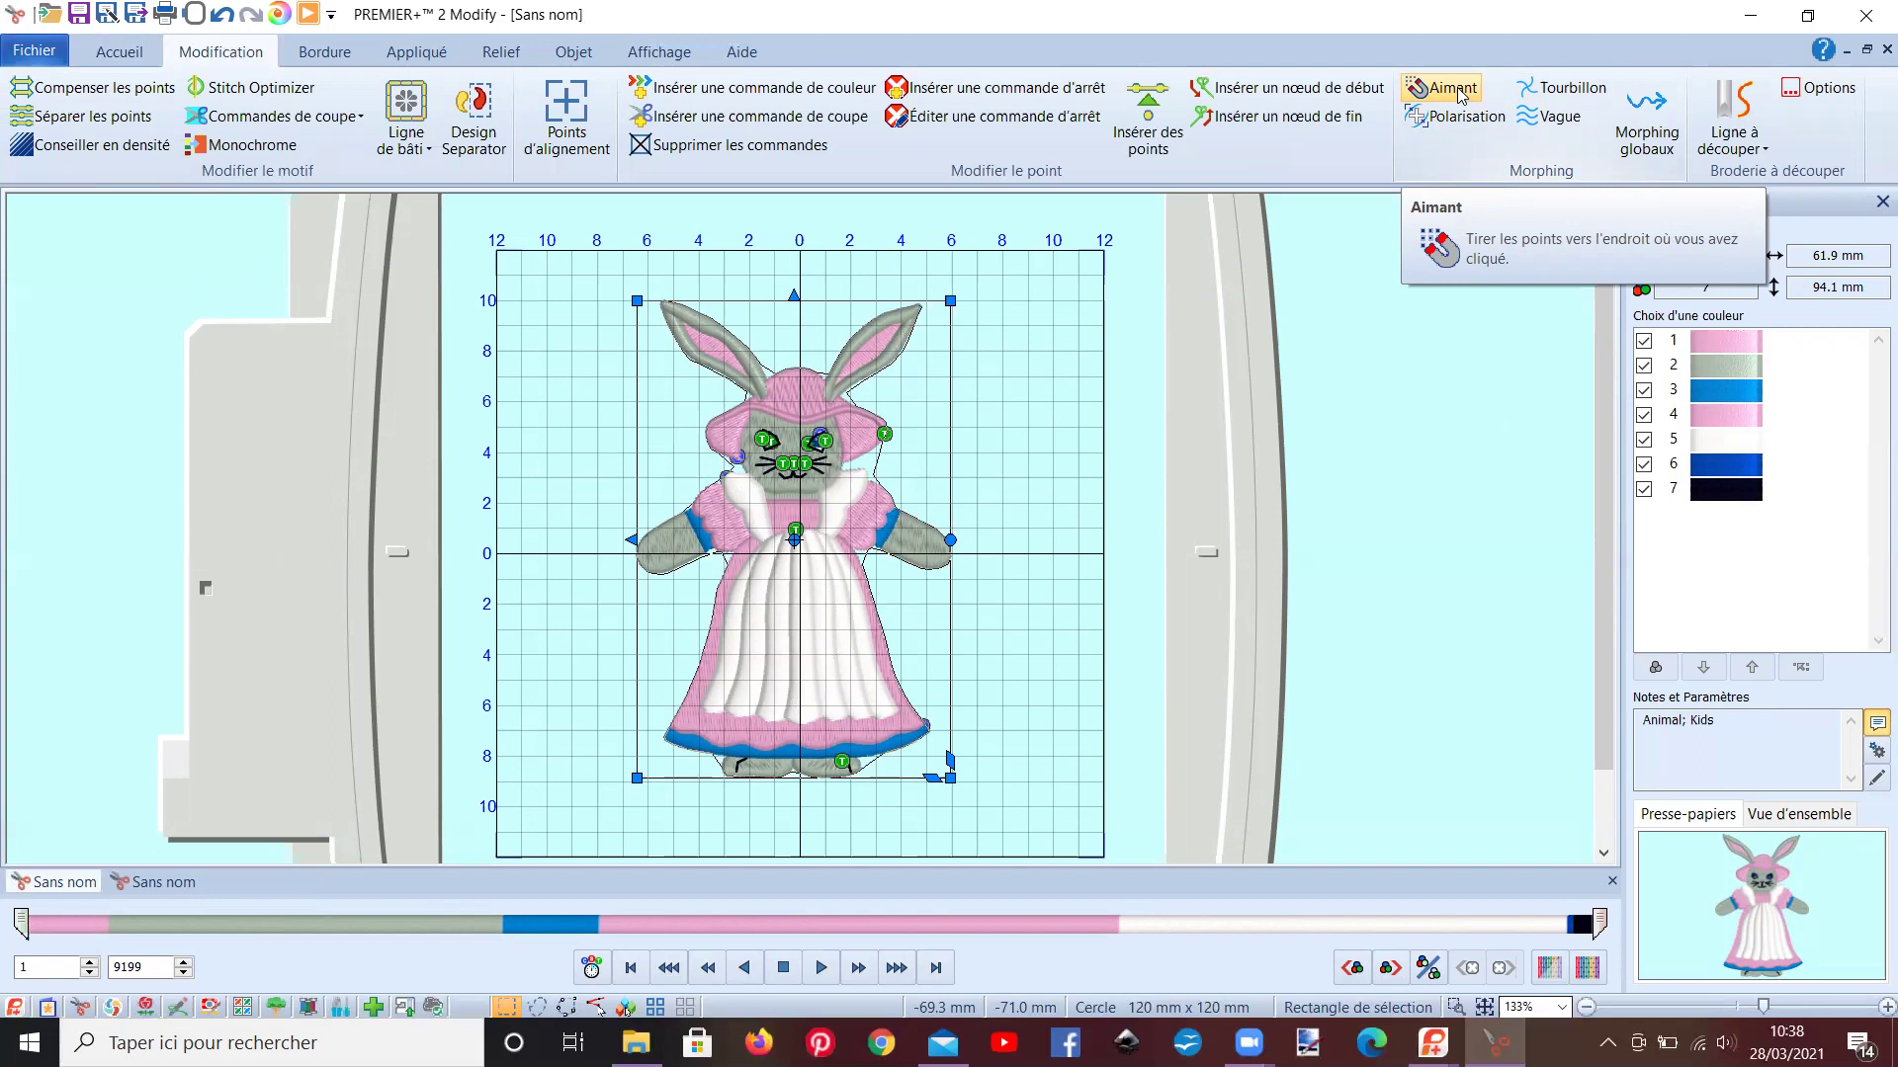
scroll(1044, 379, "up", 1)
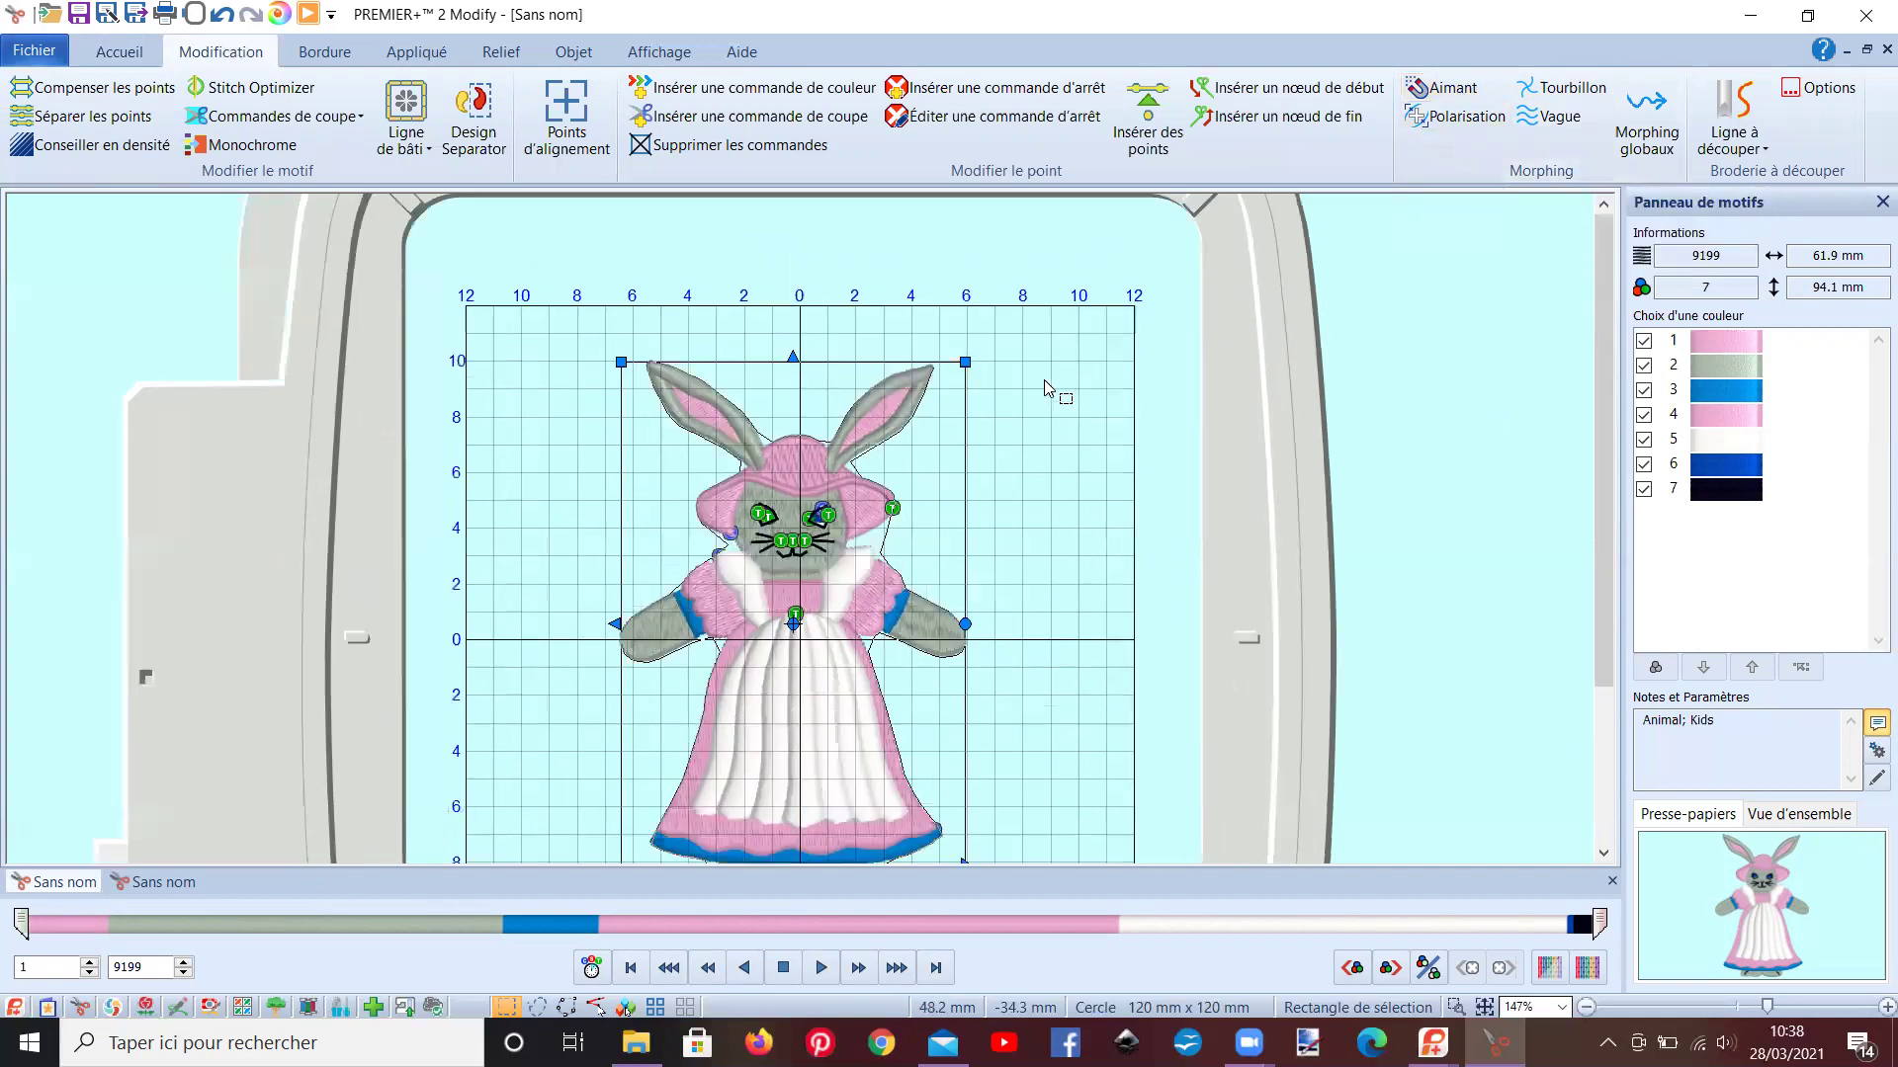
scroll(1044, 380, "down", 1)
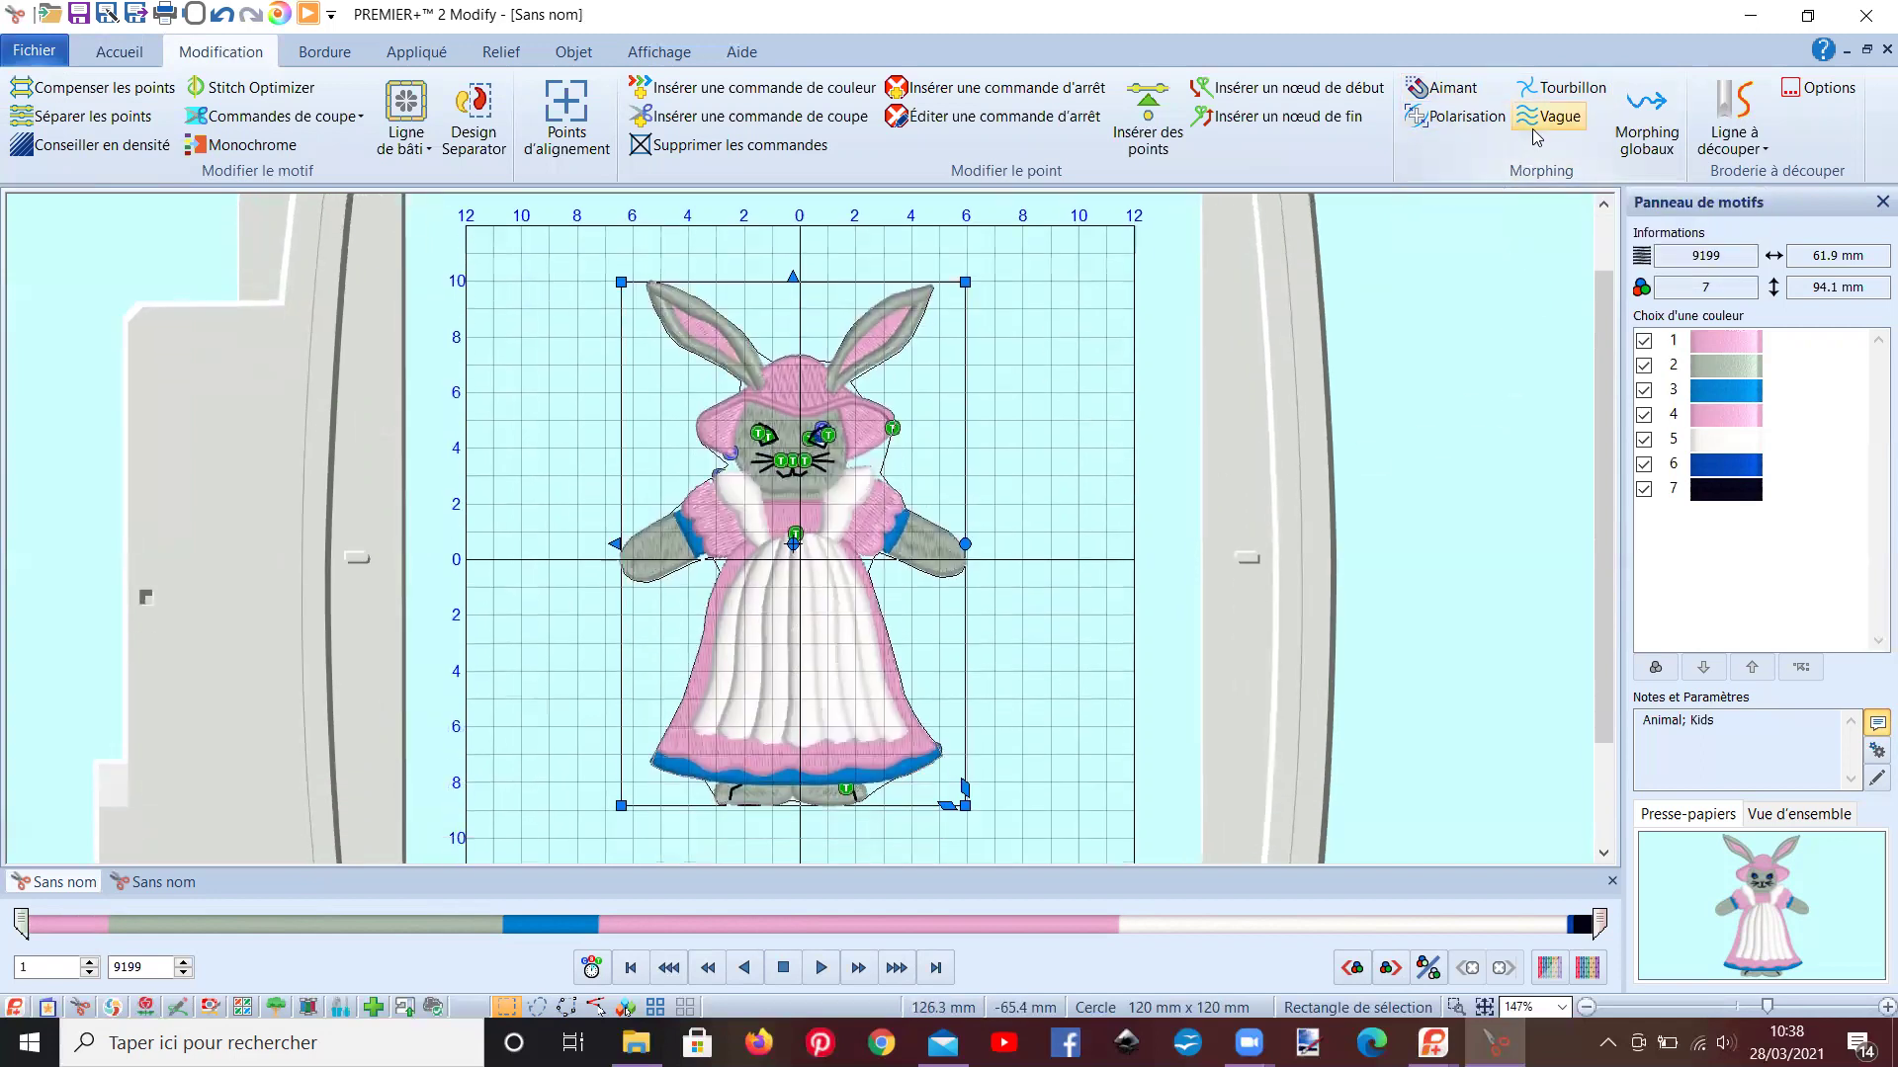
left_click(1573, 96)
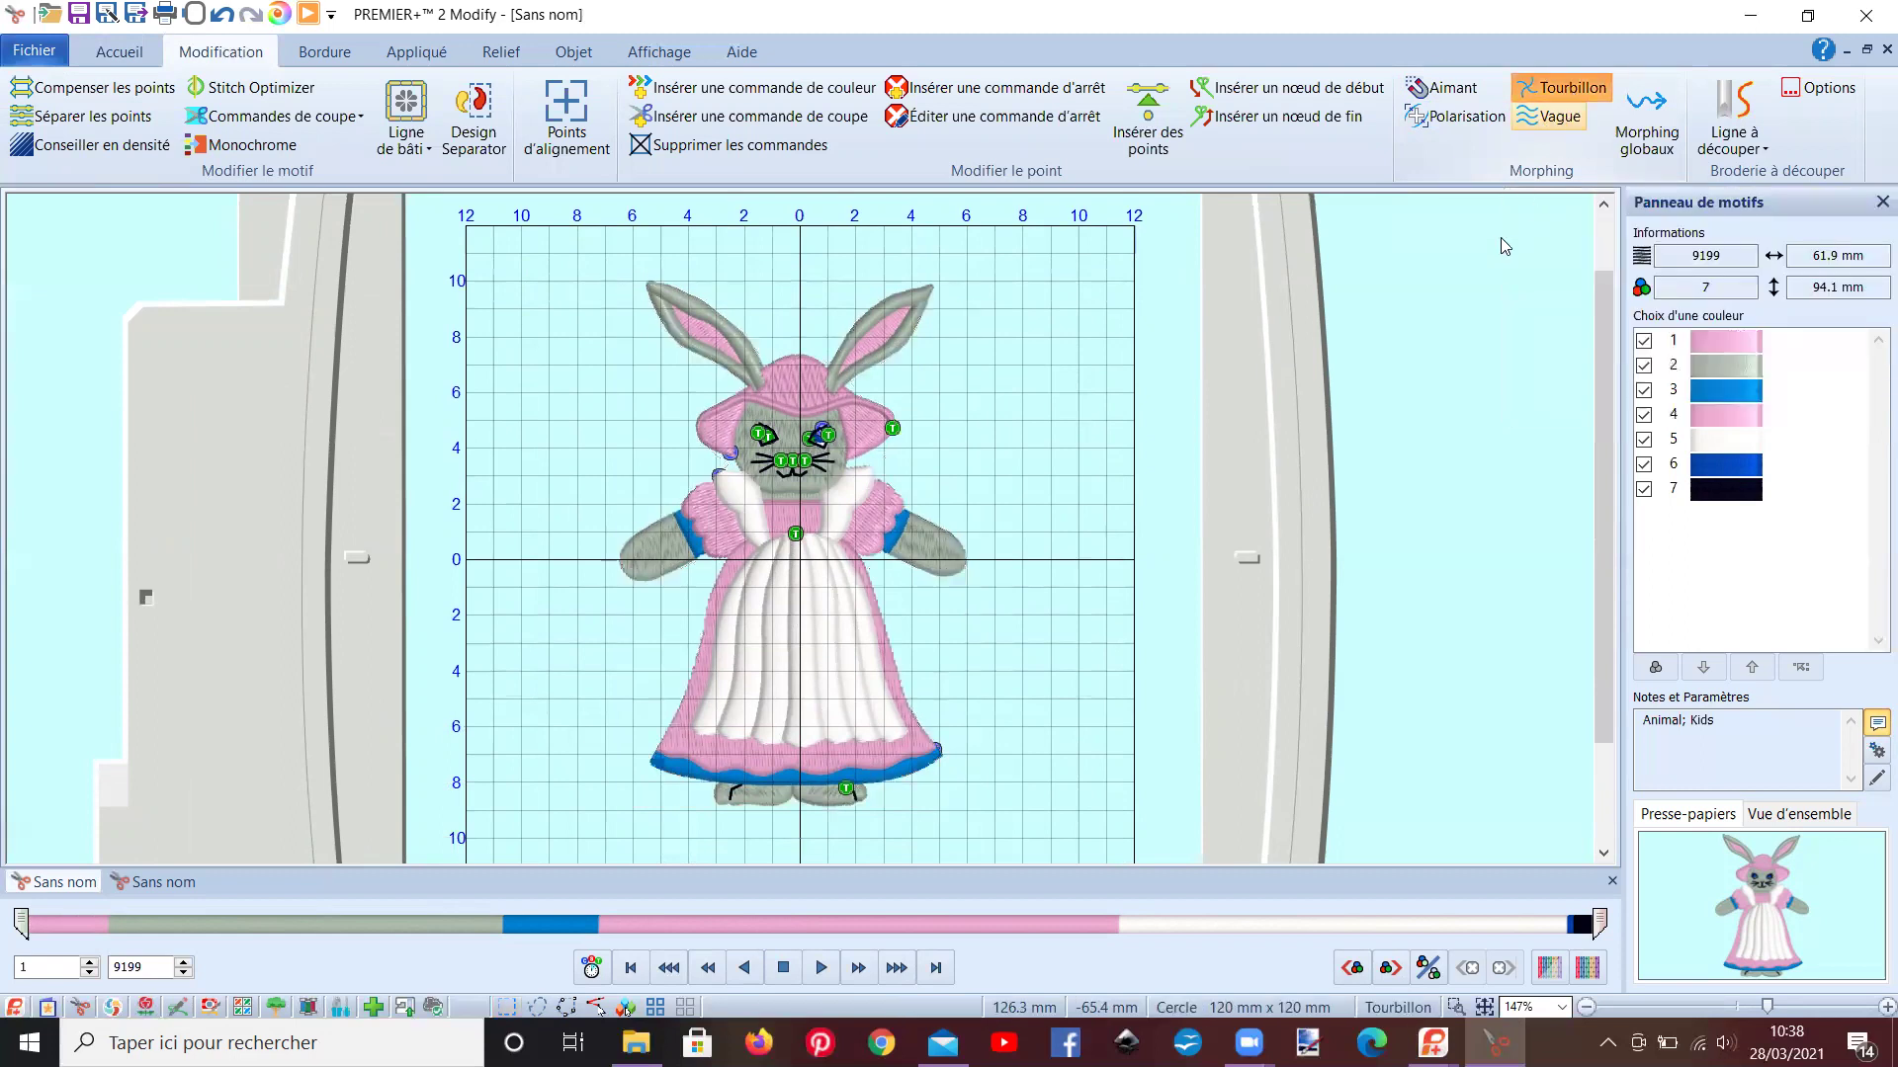
left_click(924, 302)
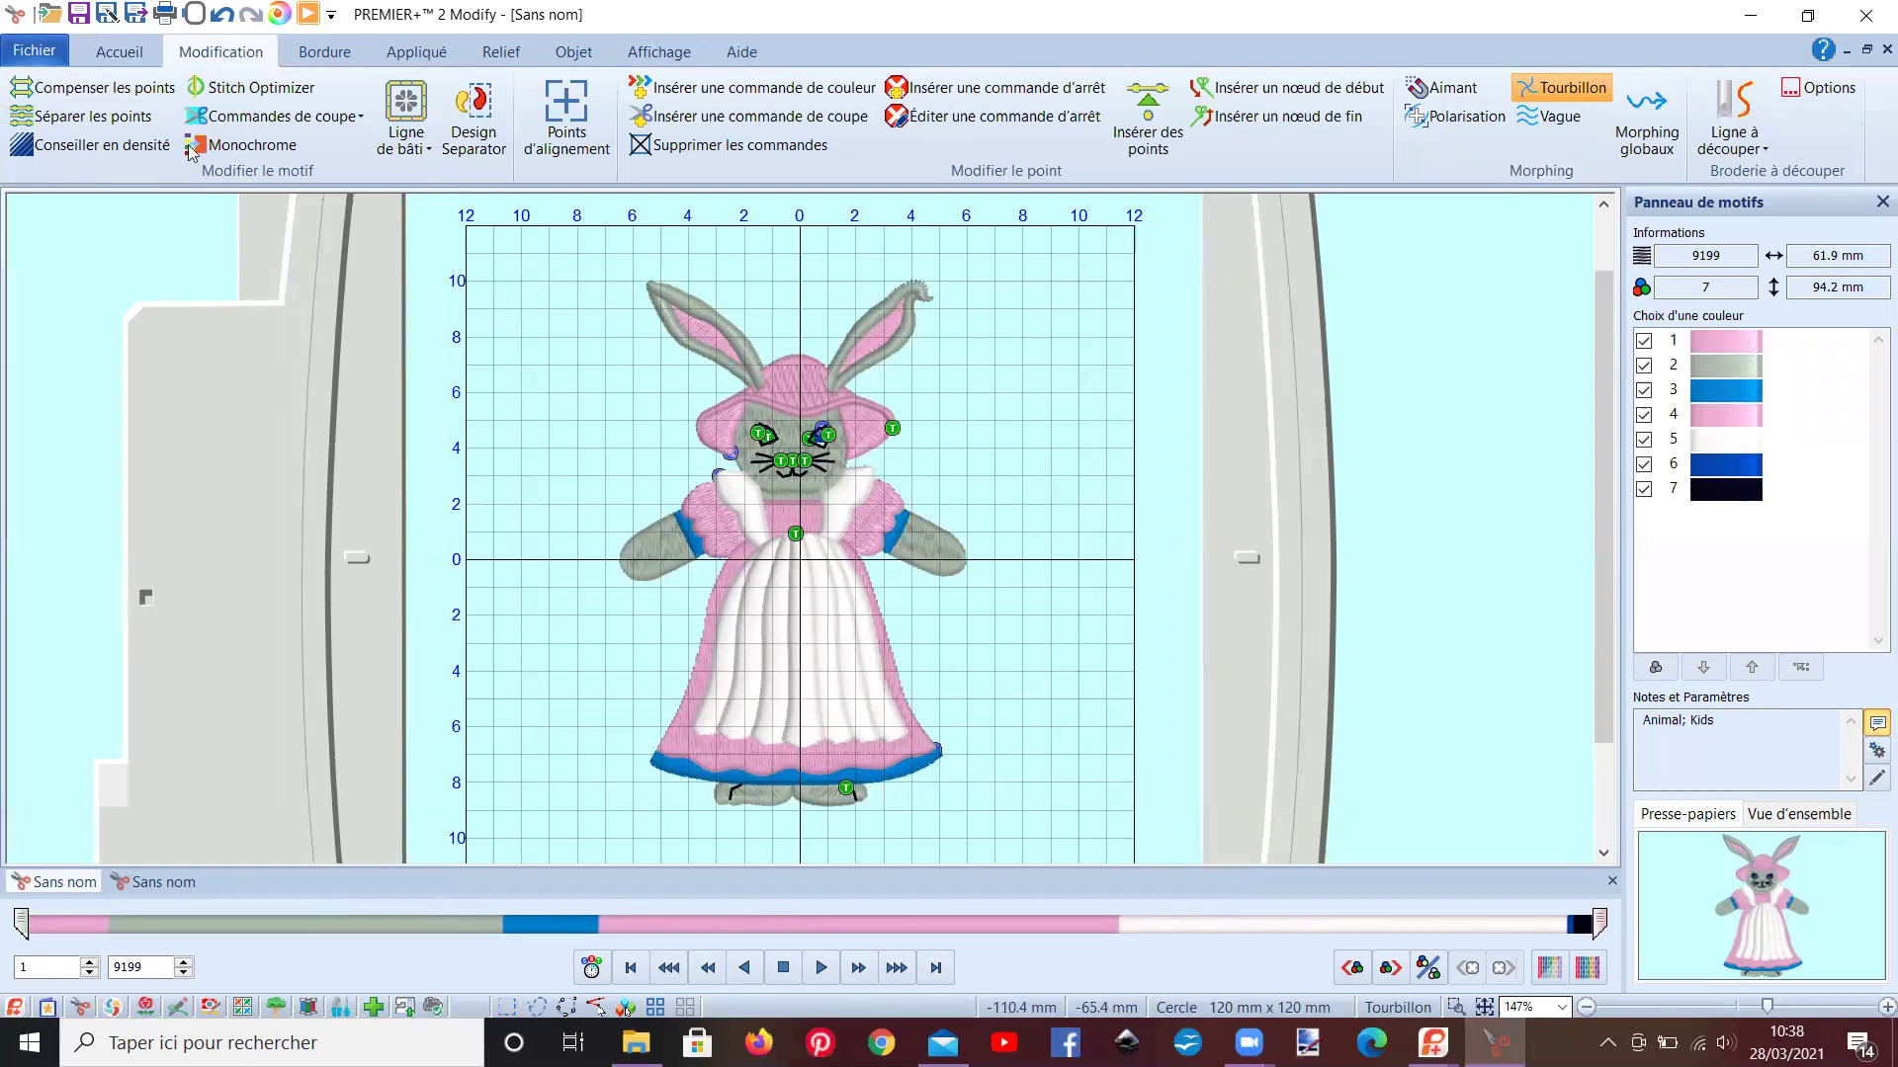
left_click(220, 18)
left_click(918, 300)
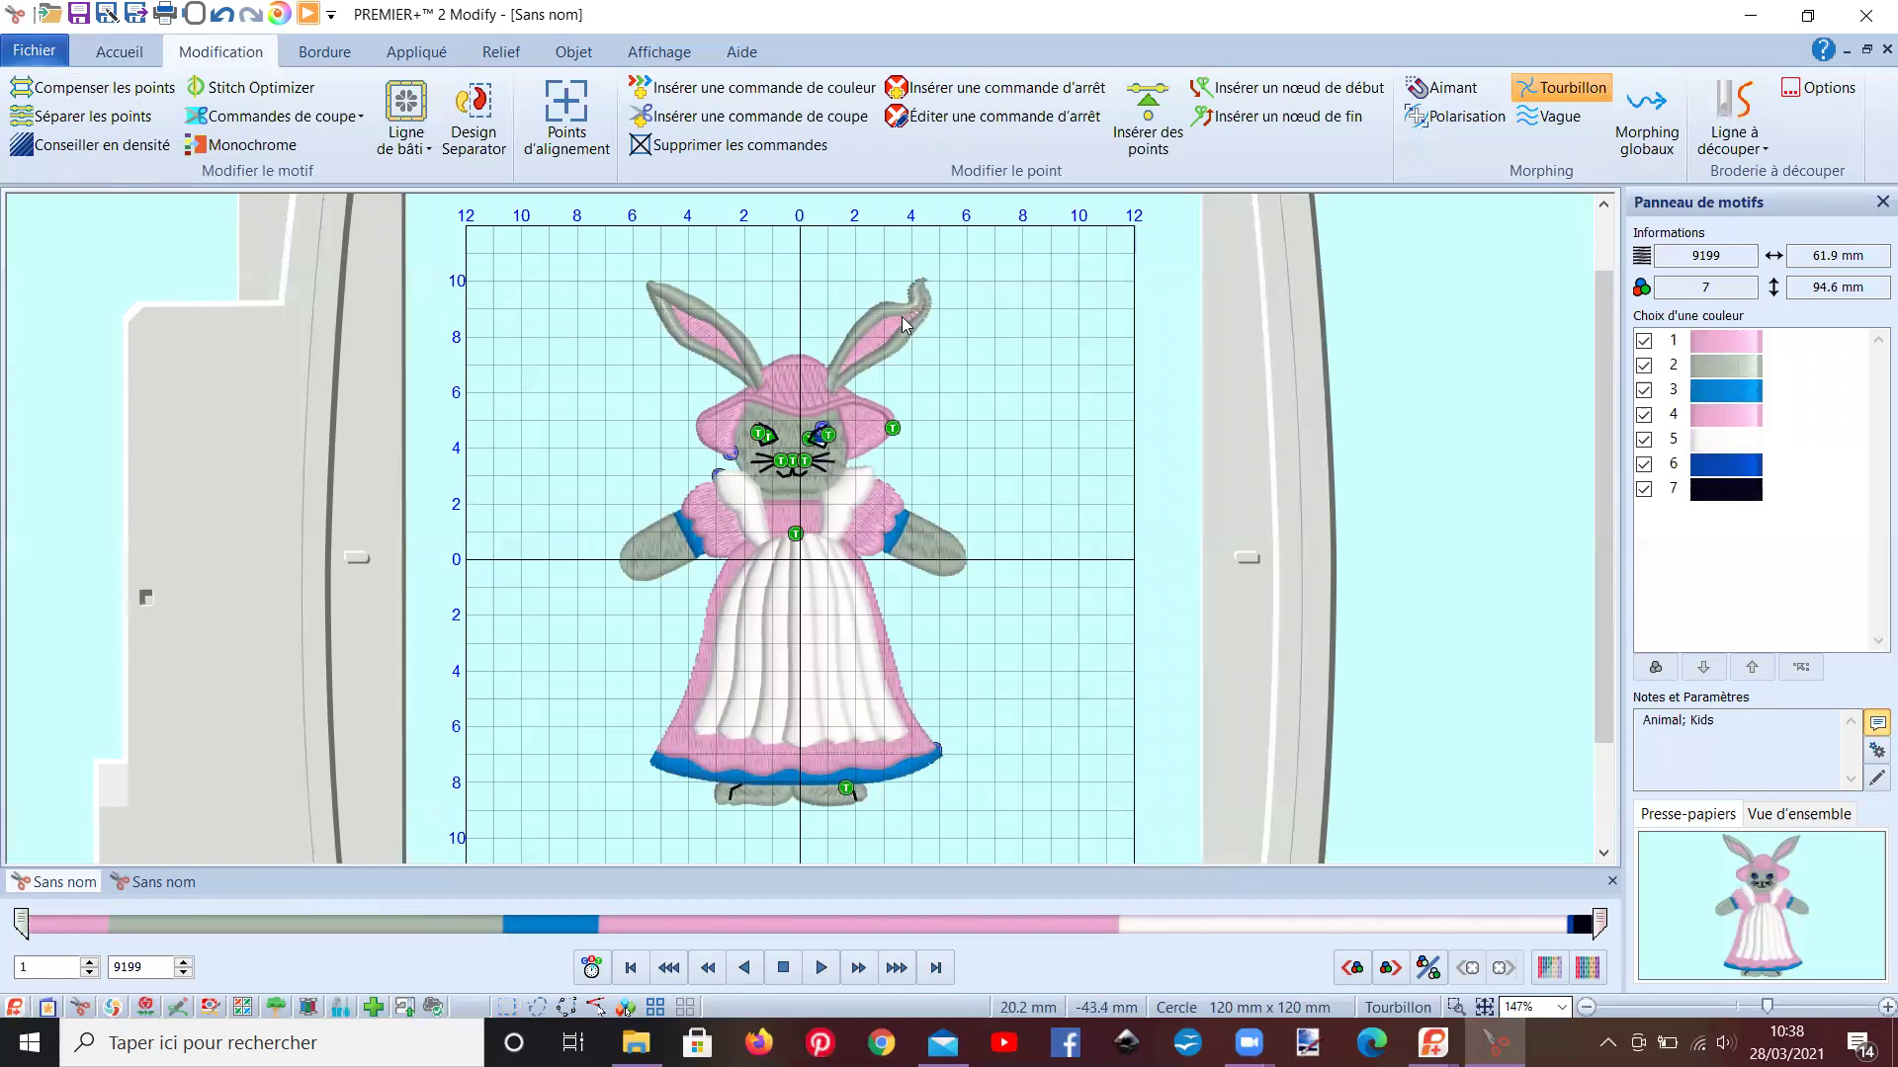
Step: Swirl the tip of the rabbit's left ear with Tourbillon, undoing the first result and reapplying the effect
left_click(659, 297)
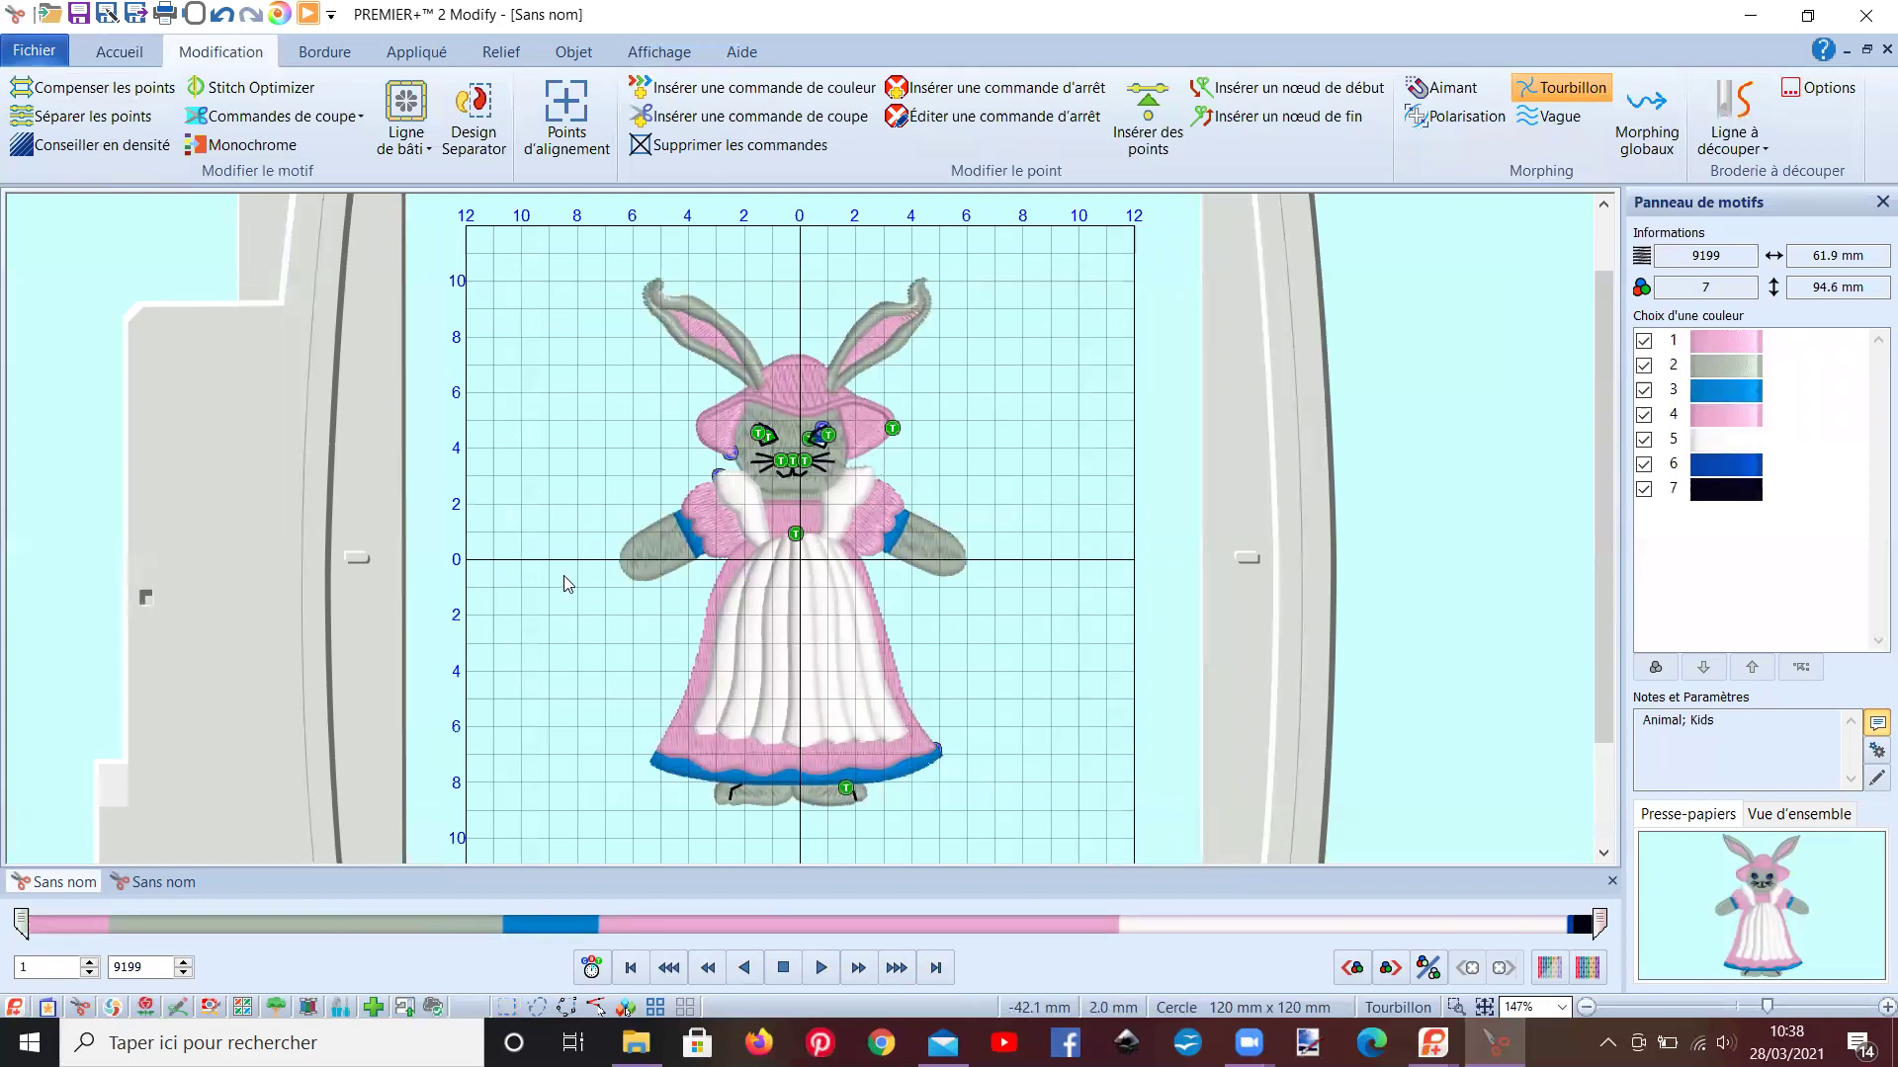
left_click(220, 17)
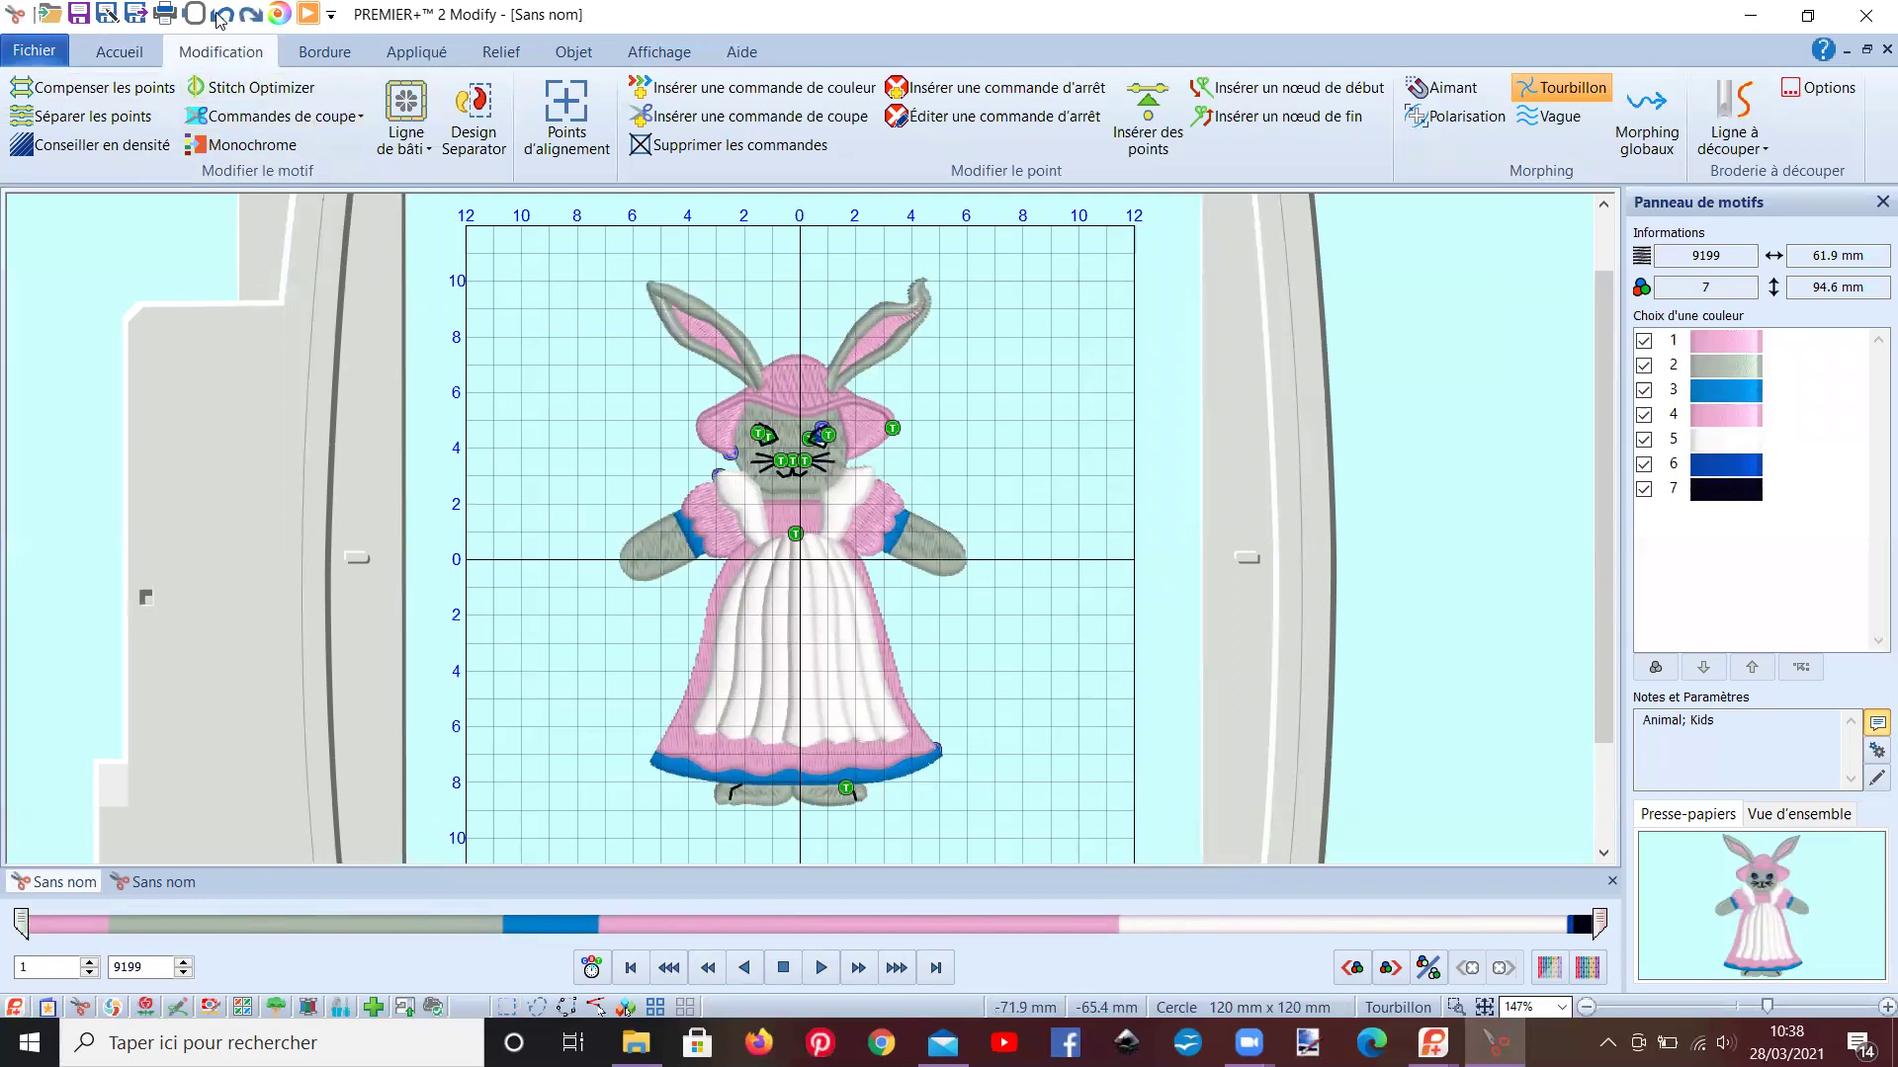
left_click(663, 297)
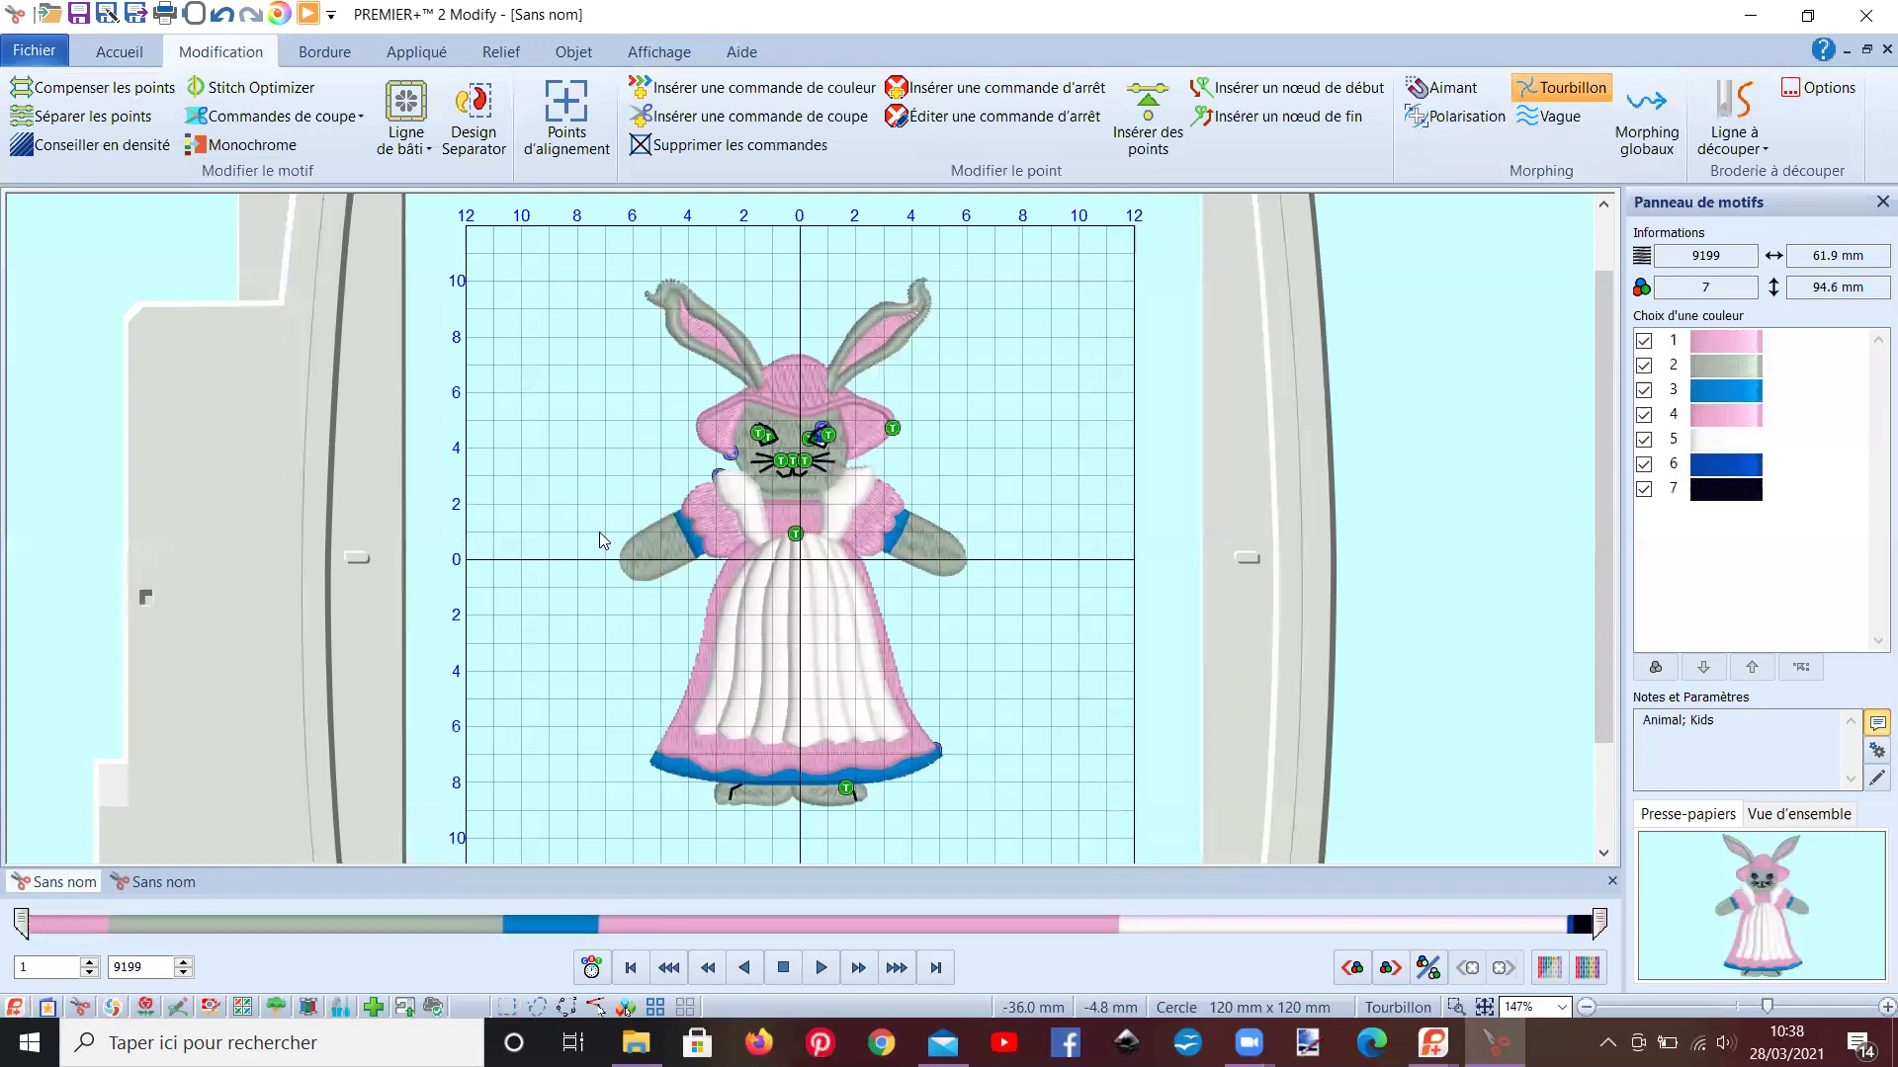
Step: Apply the local Vague effect along the blue hem of the dress to make it wavy
scroll(648, 530, "down", 1)
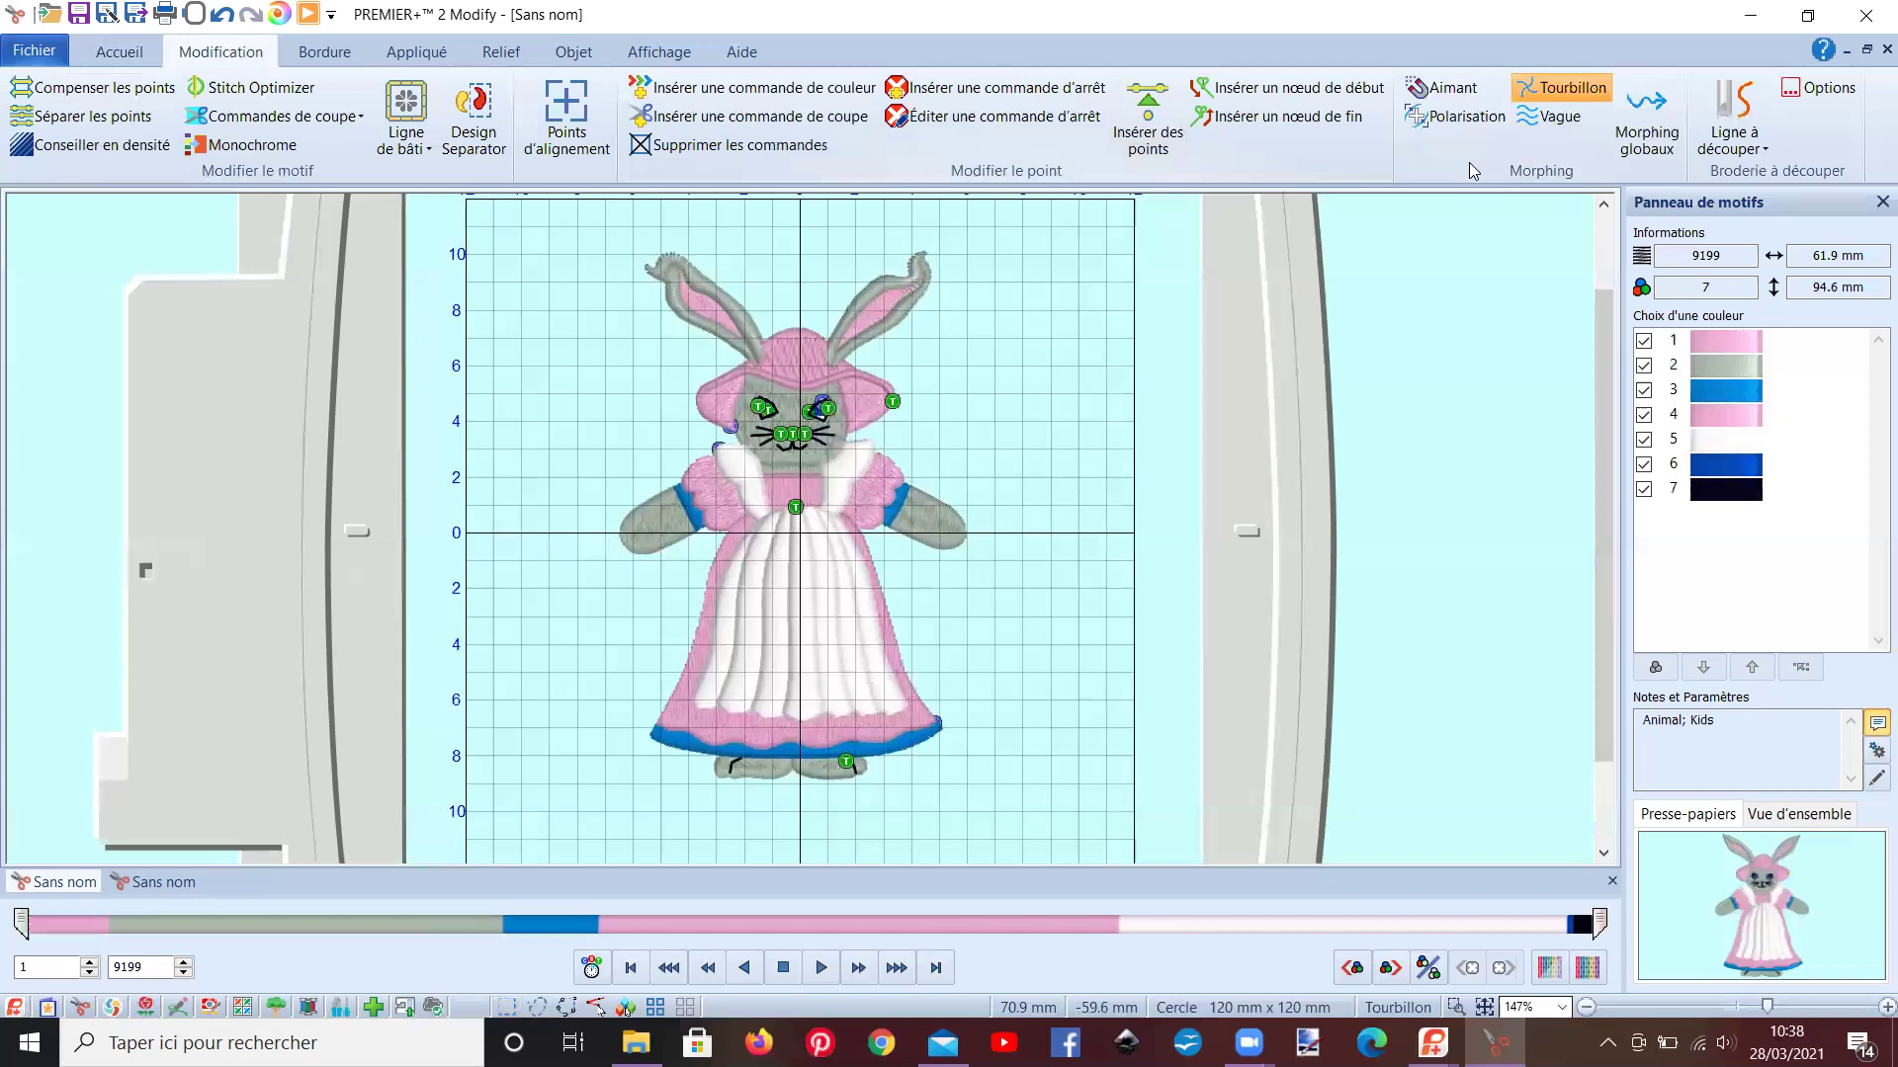
left_click(1559, 117)
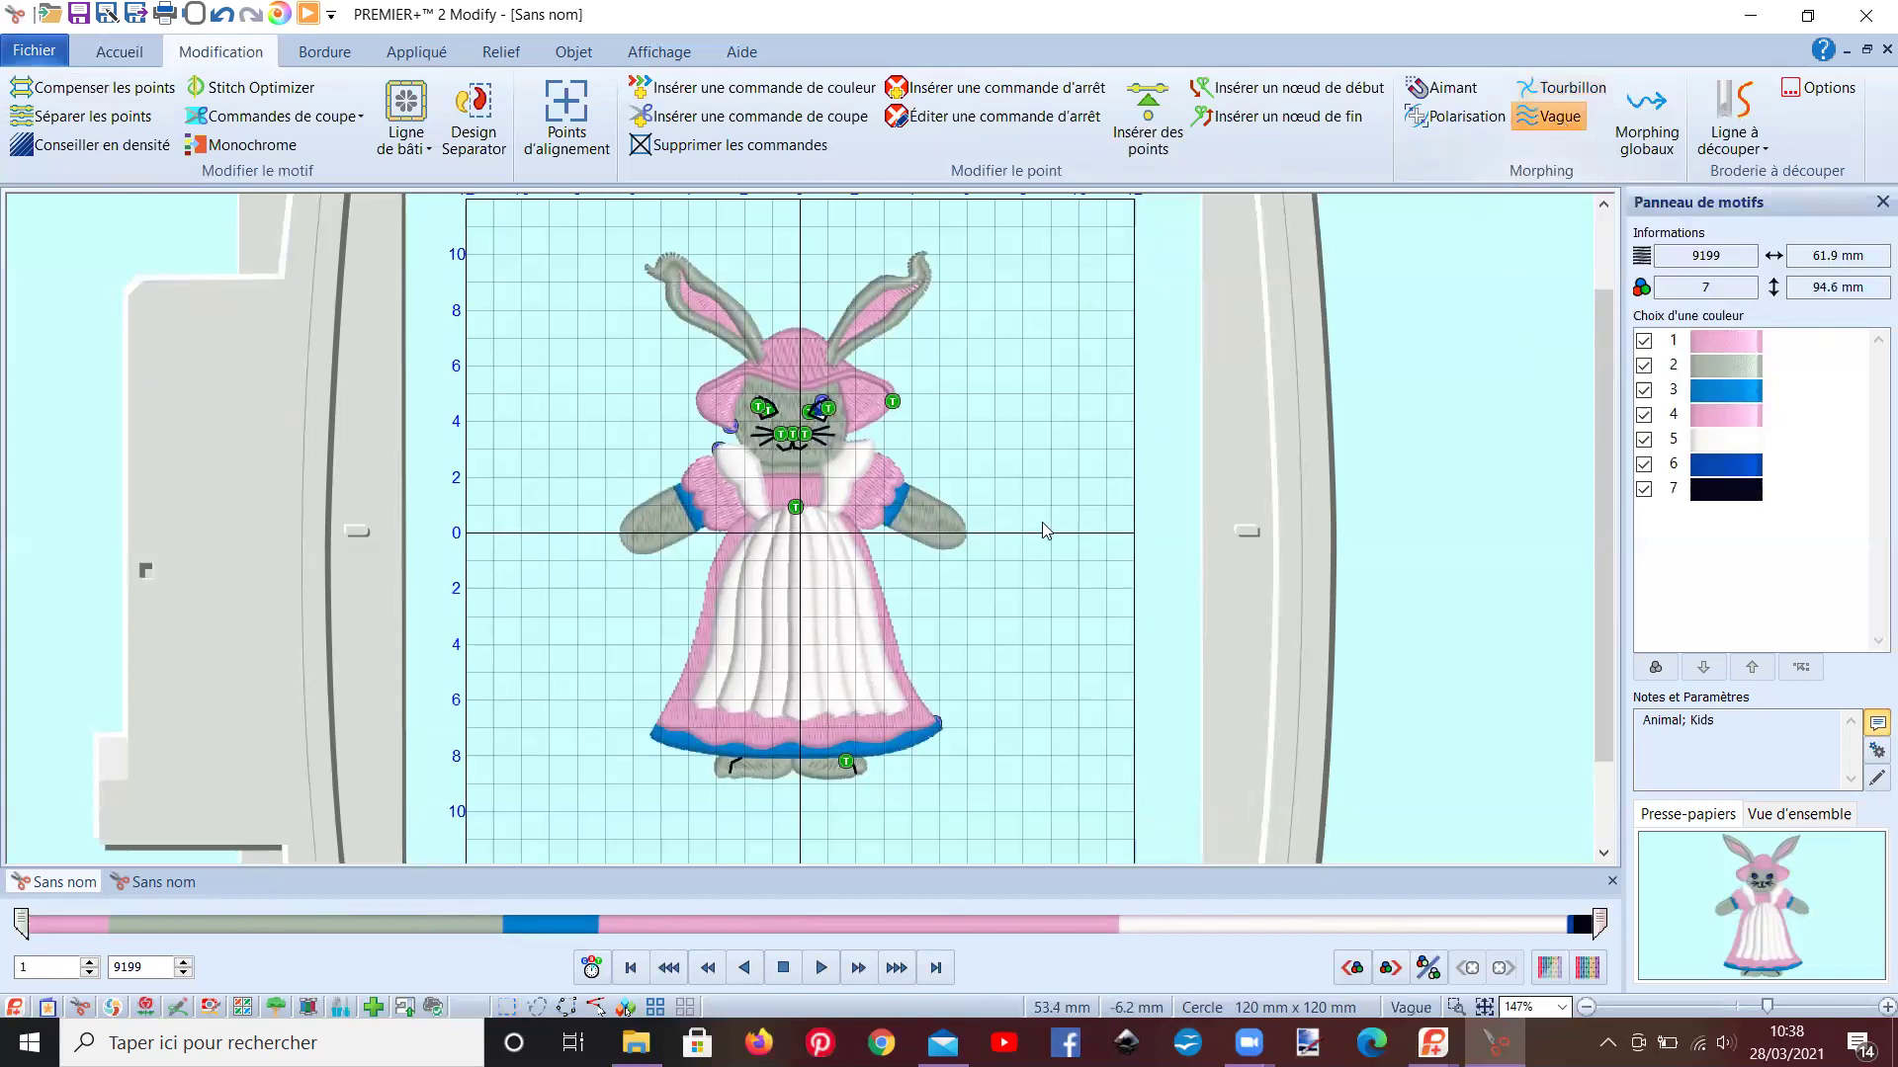
scroll(828, 556, "up", 3)
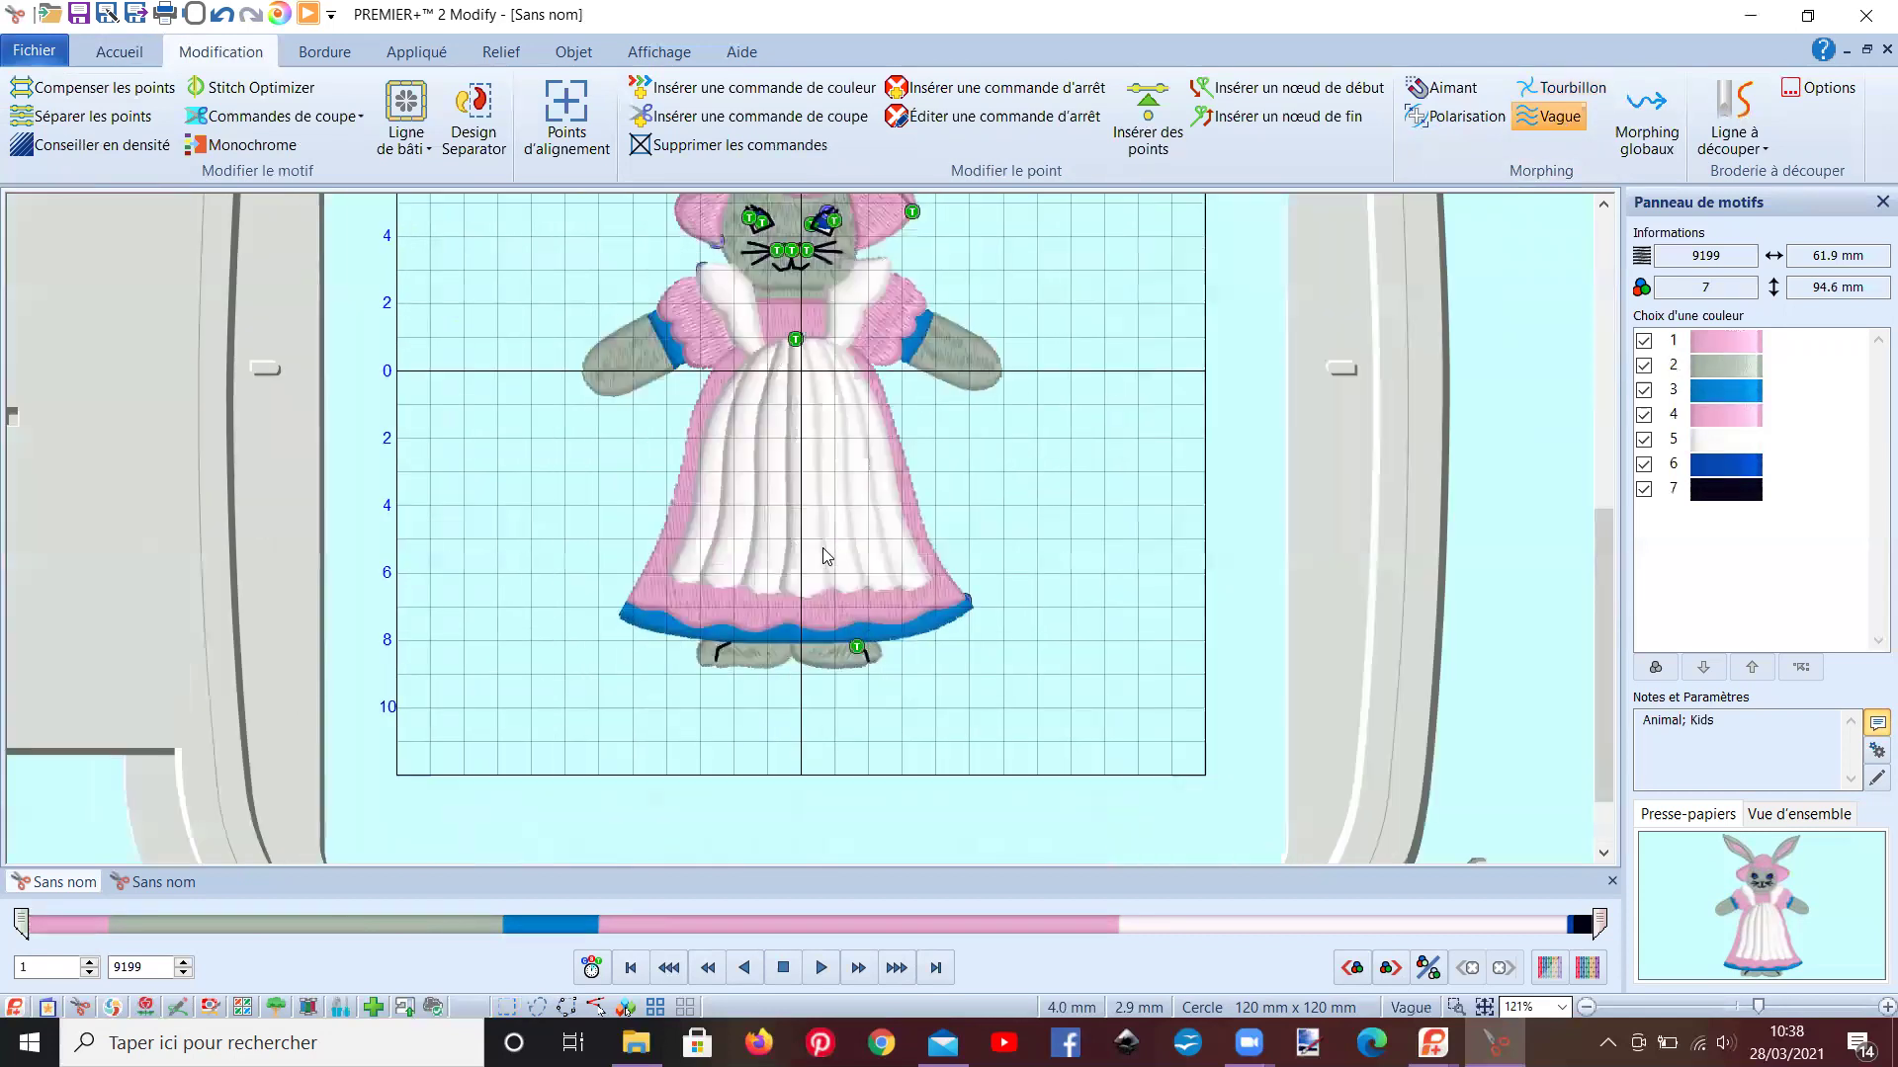
scroll(822, 550, "down", 3)
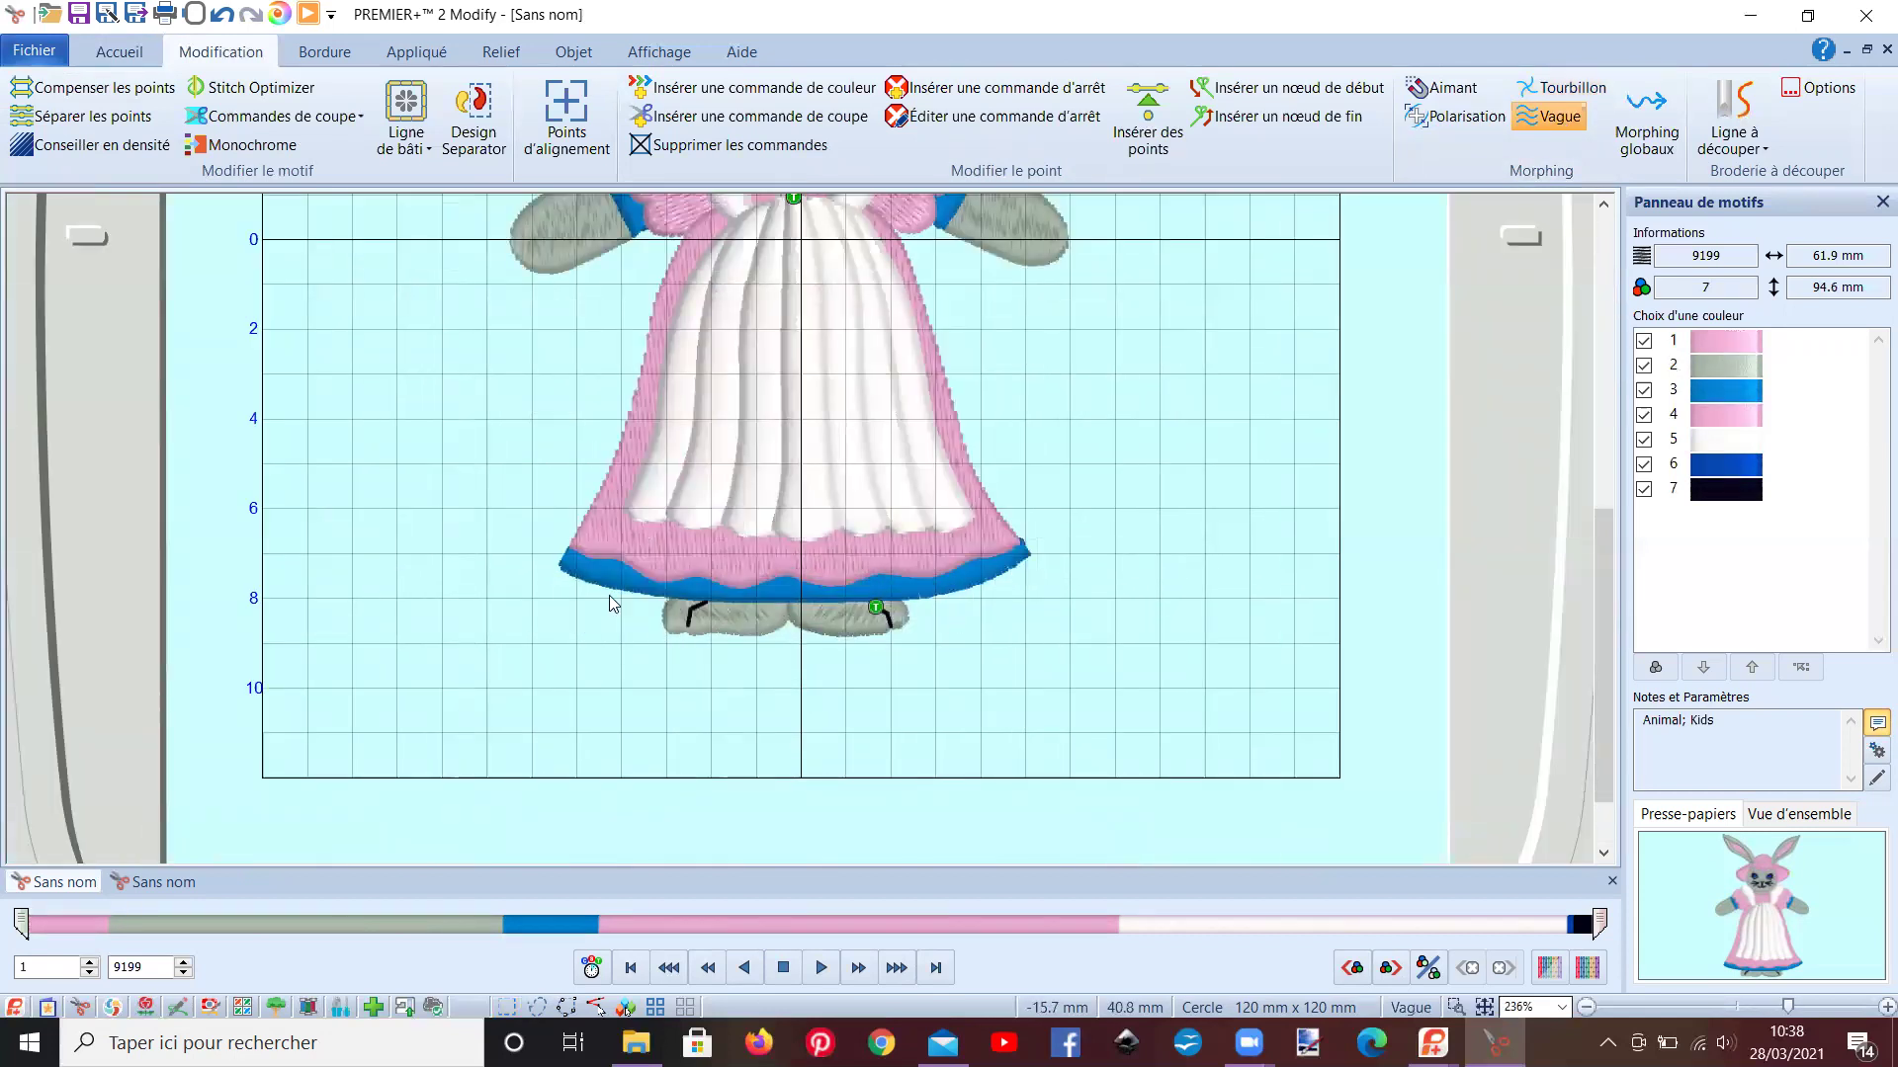
mouse_move(971, 581)
left_mouse_down()
mouse_move(703, 619)
mouse_move(644, 590)
mouse_move(597, 603)
left_mouse_up()
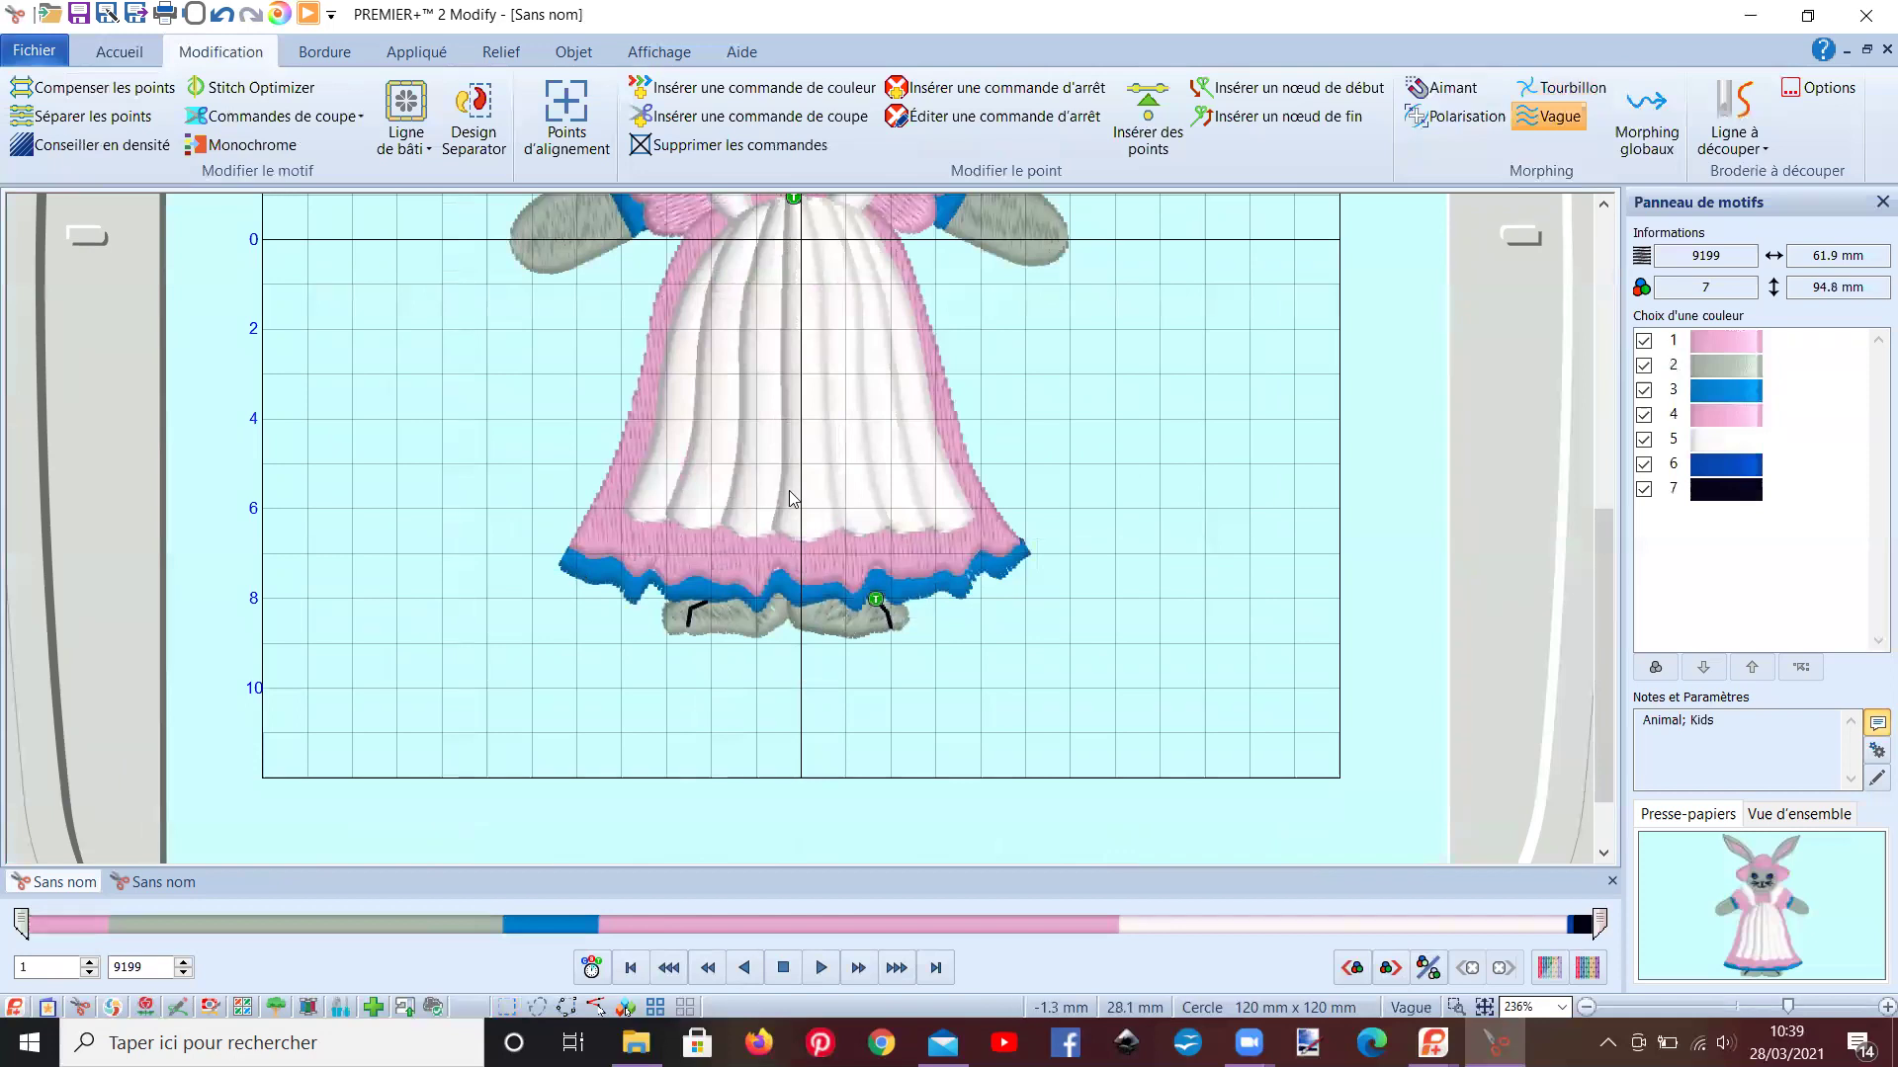
Step: Apply the Vague effect to the right side of the pink hat's brim
scroll(789, 493, "up", 3)
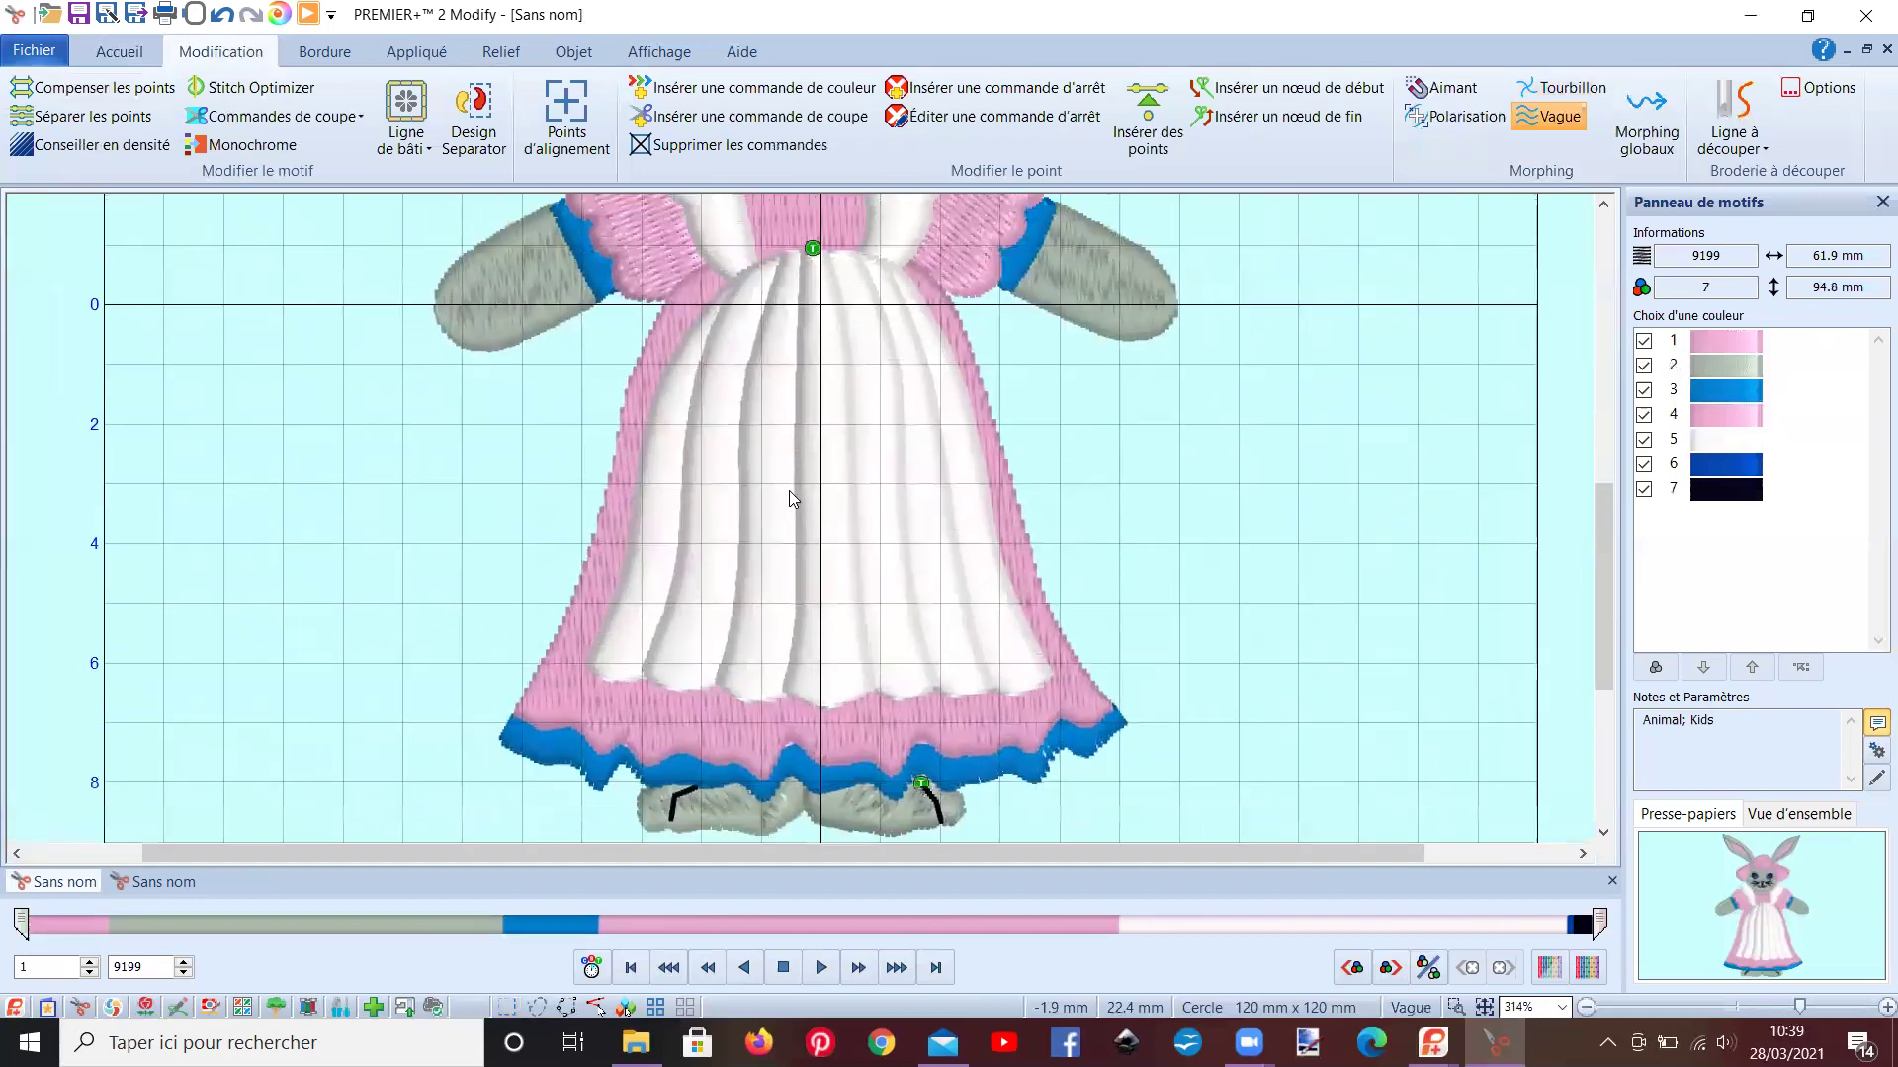
scroll(789, 490, "up", 5)
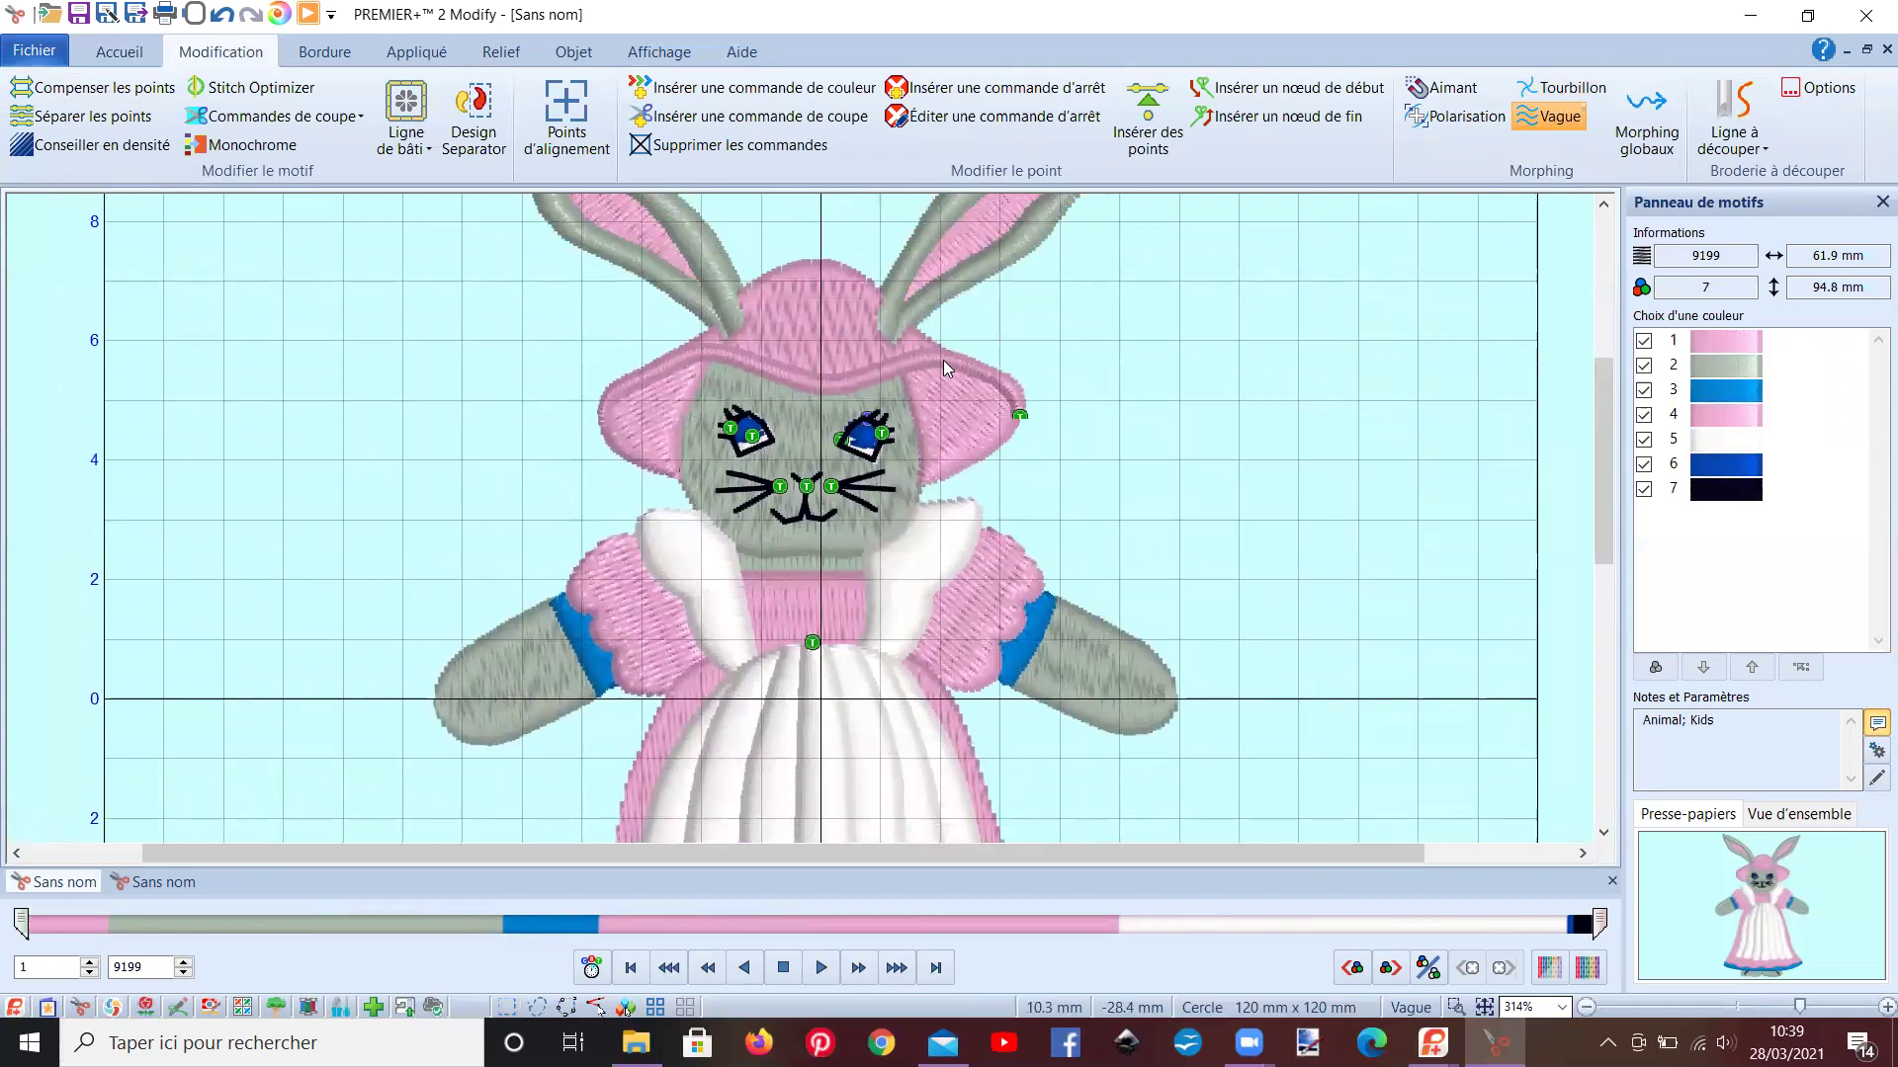
left_click(939, 354)
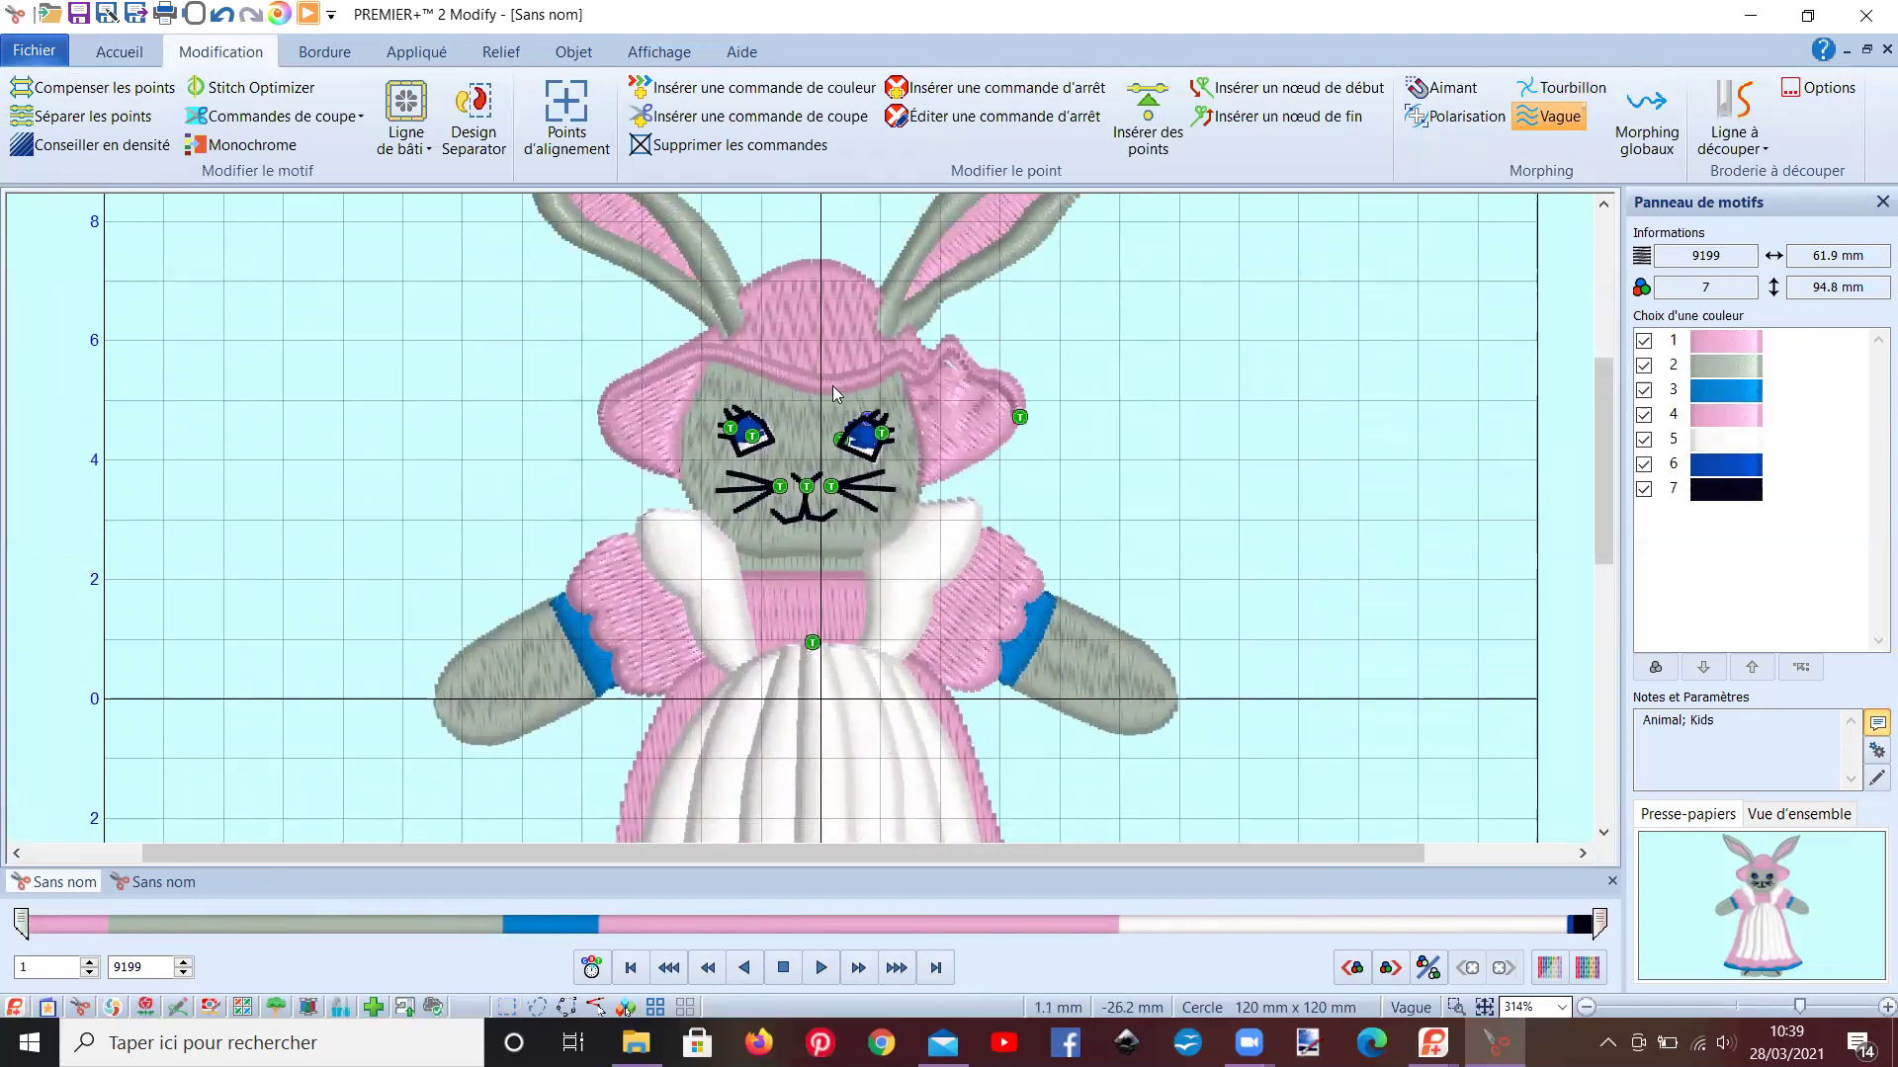
Step: Try Vague on the middle and left of the hat brim and Aimant on its crown, and undo these effects
left_click(832, 387)
left_click(728, 356)
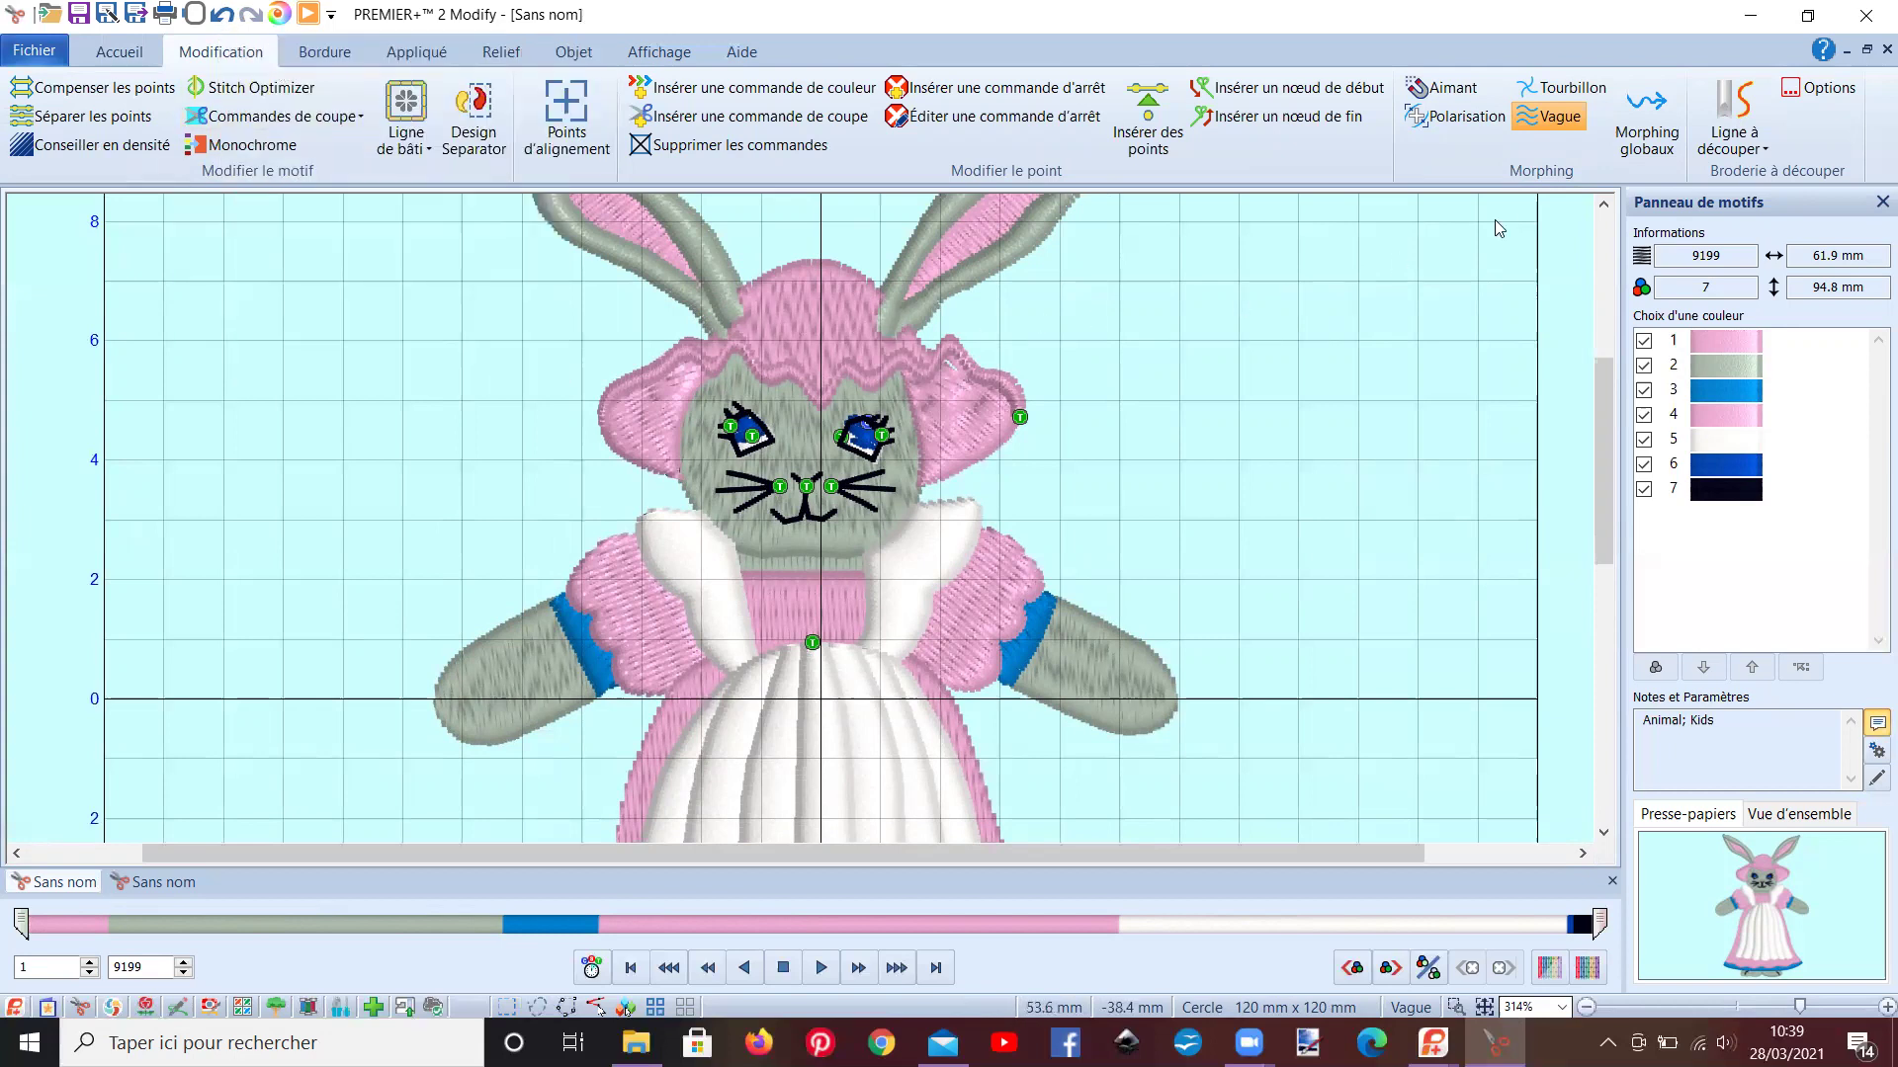
left_click(1476, 102)
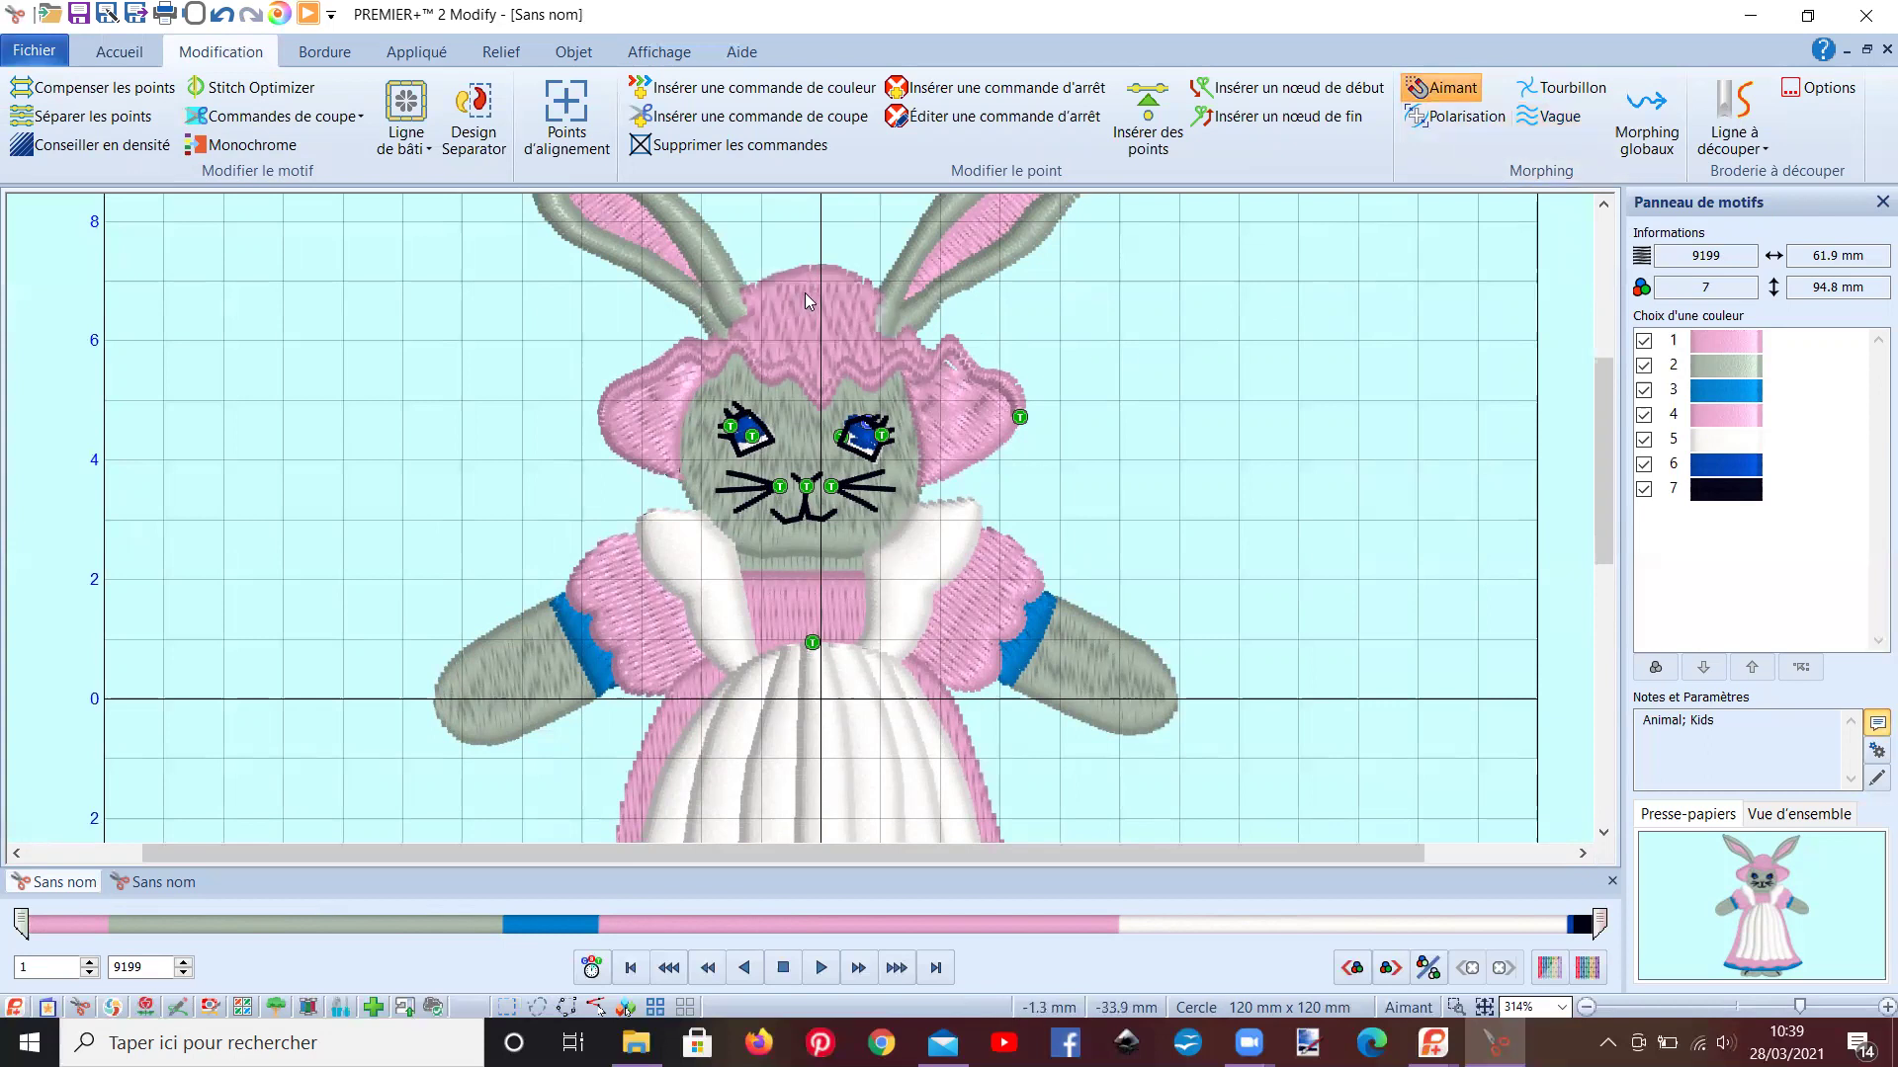
mouse_move(805, 292)
left_mouse_down()
mouse_move(838, 342)
mouse_move(786, 338)
left_mouse_up()
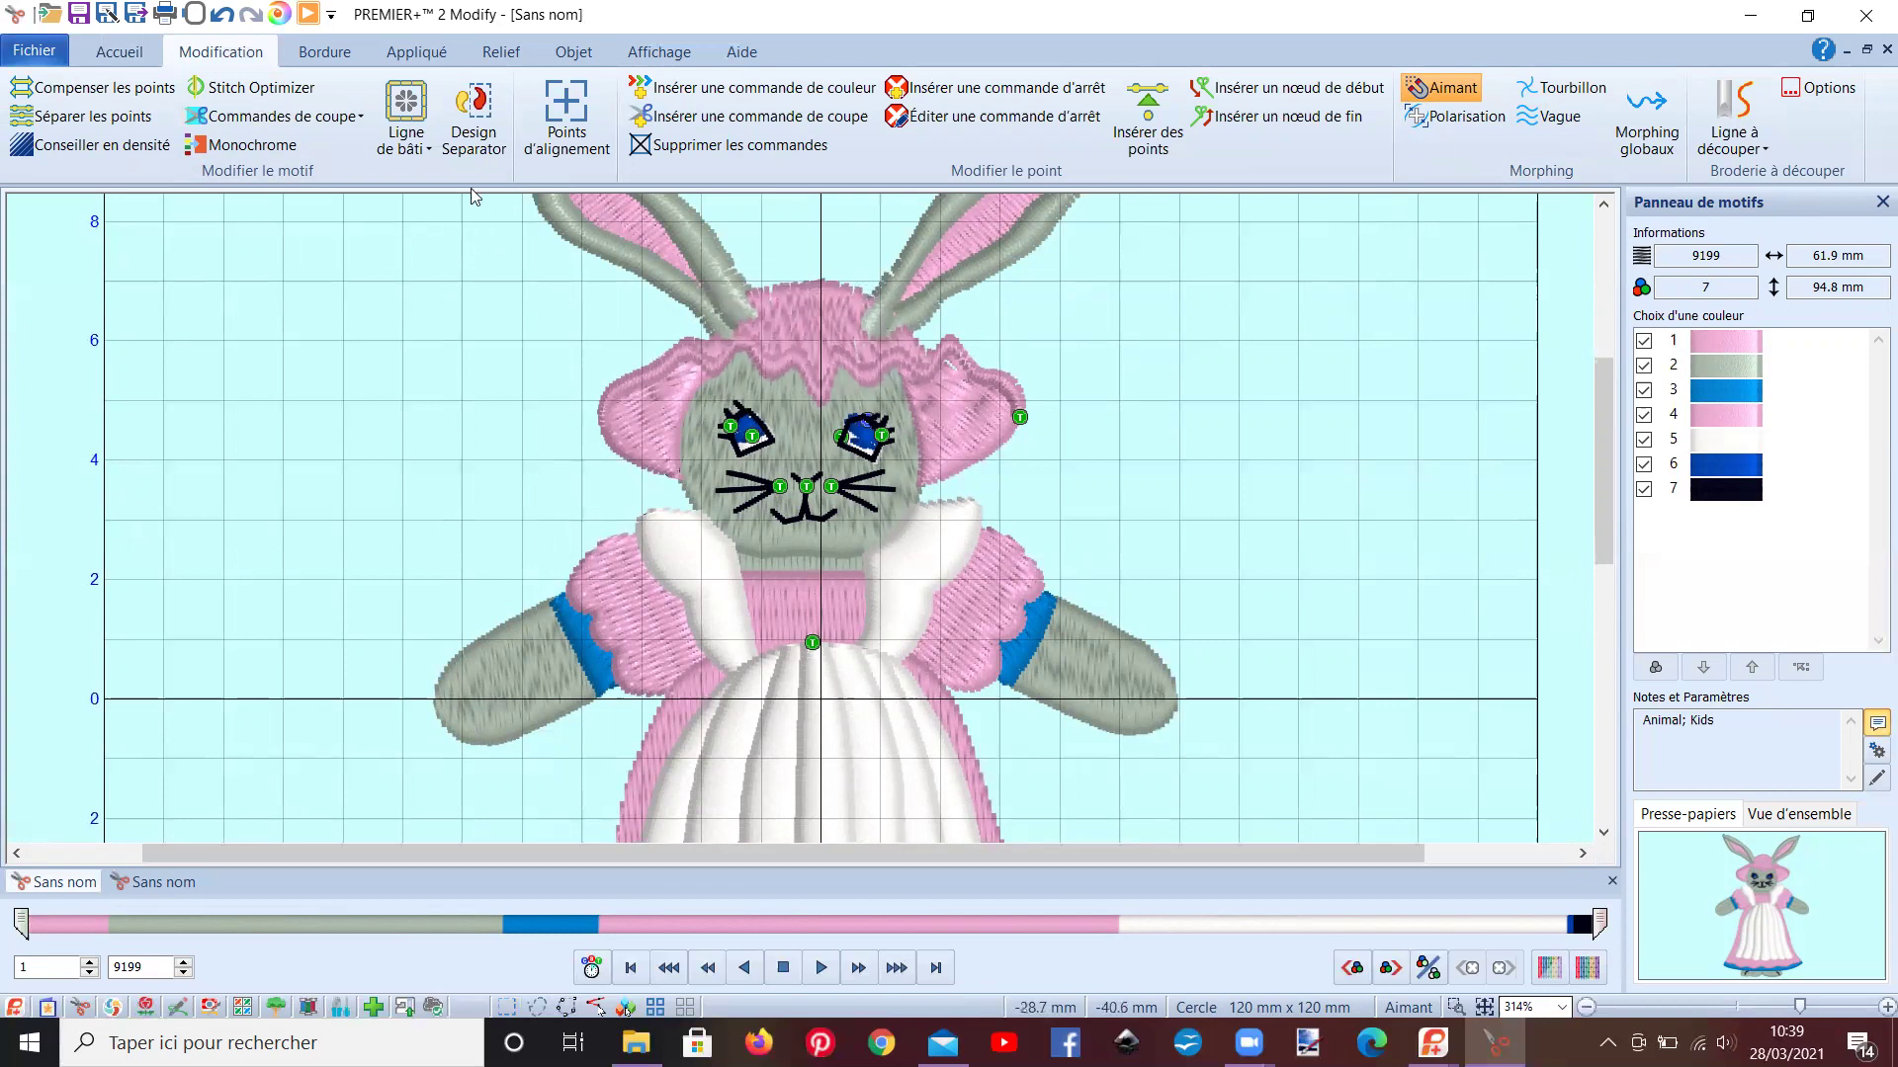
left_click(219, 25)
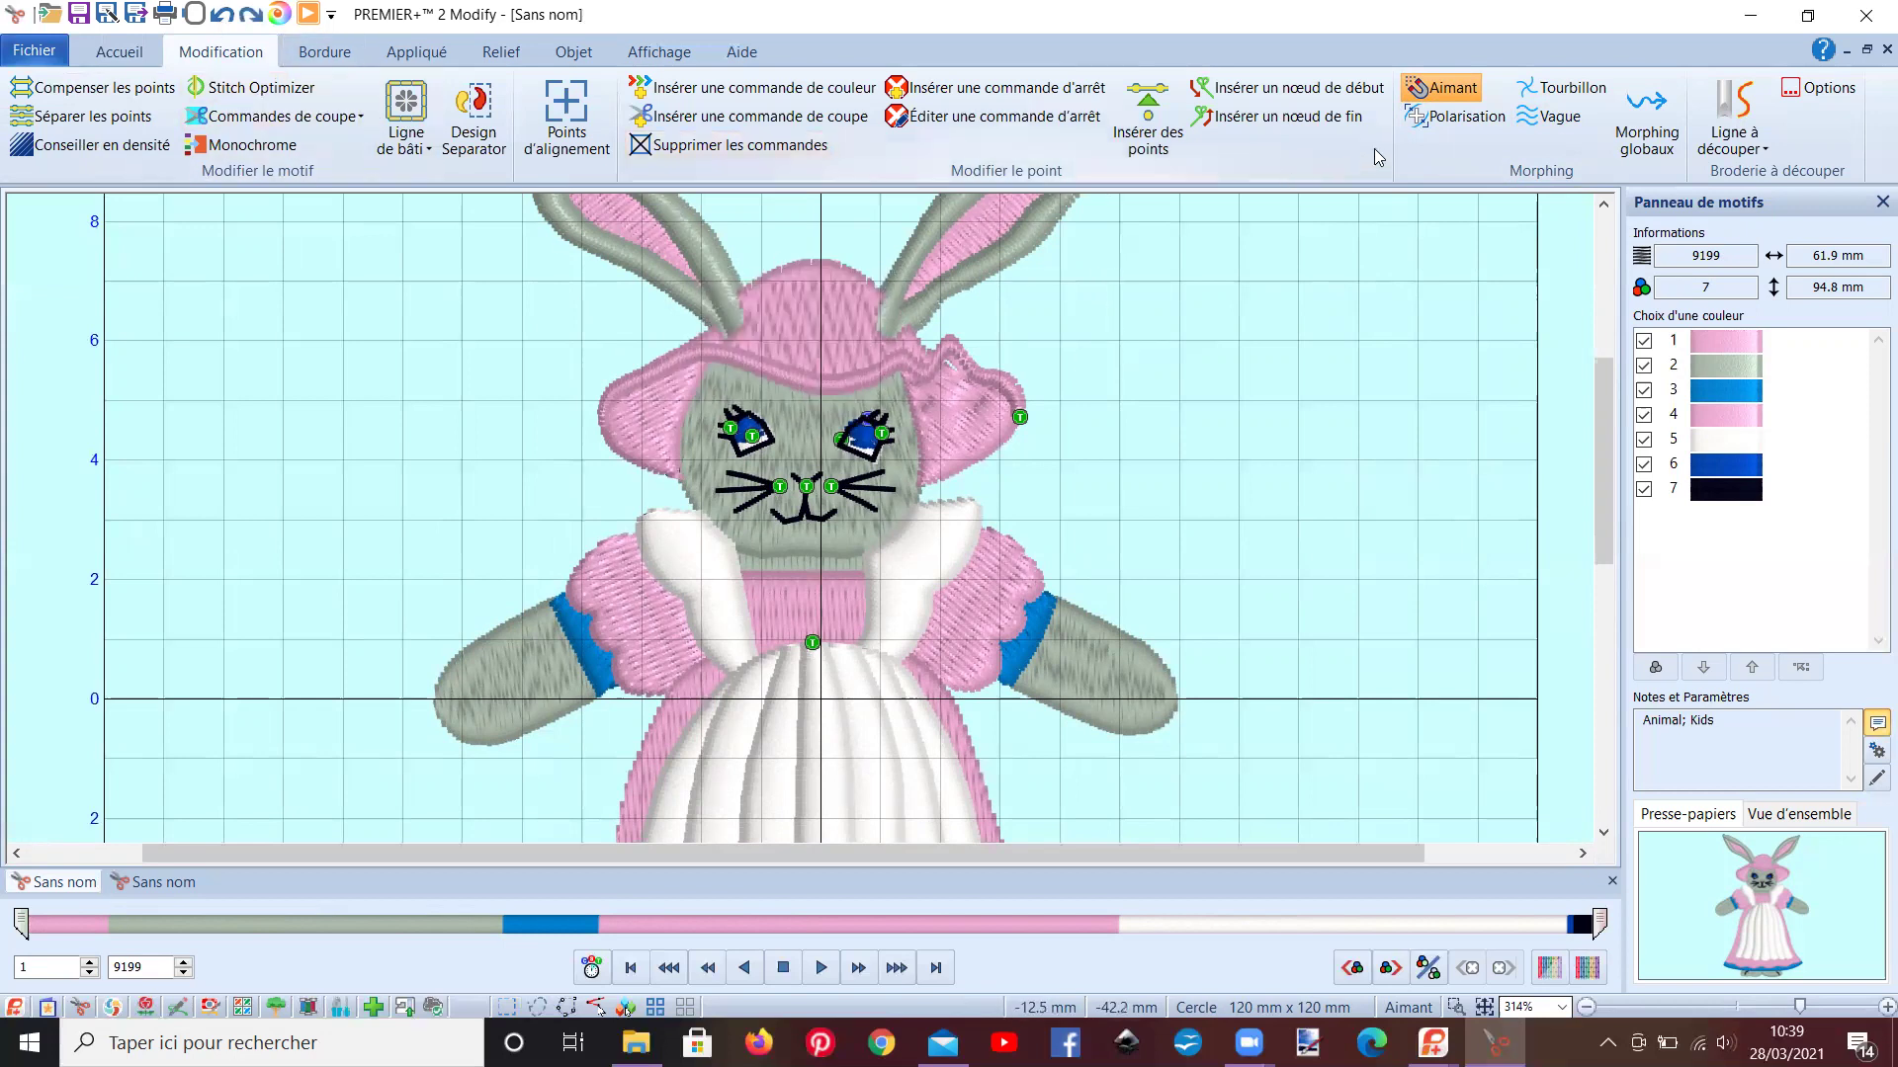
Step: Apply the Polarisation effect to the hat's crown and to the brim above the left eye
left_click(1451, 118)
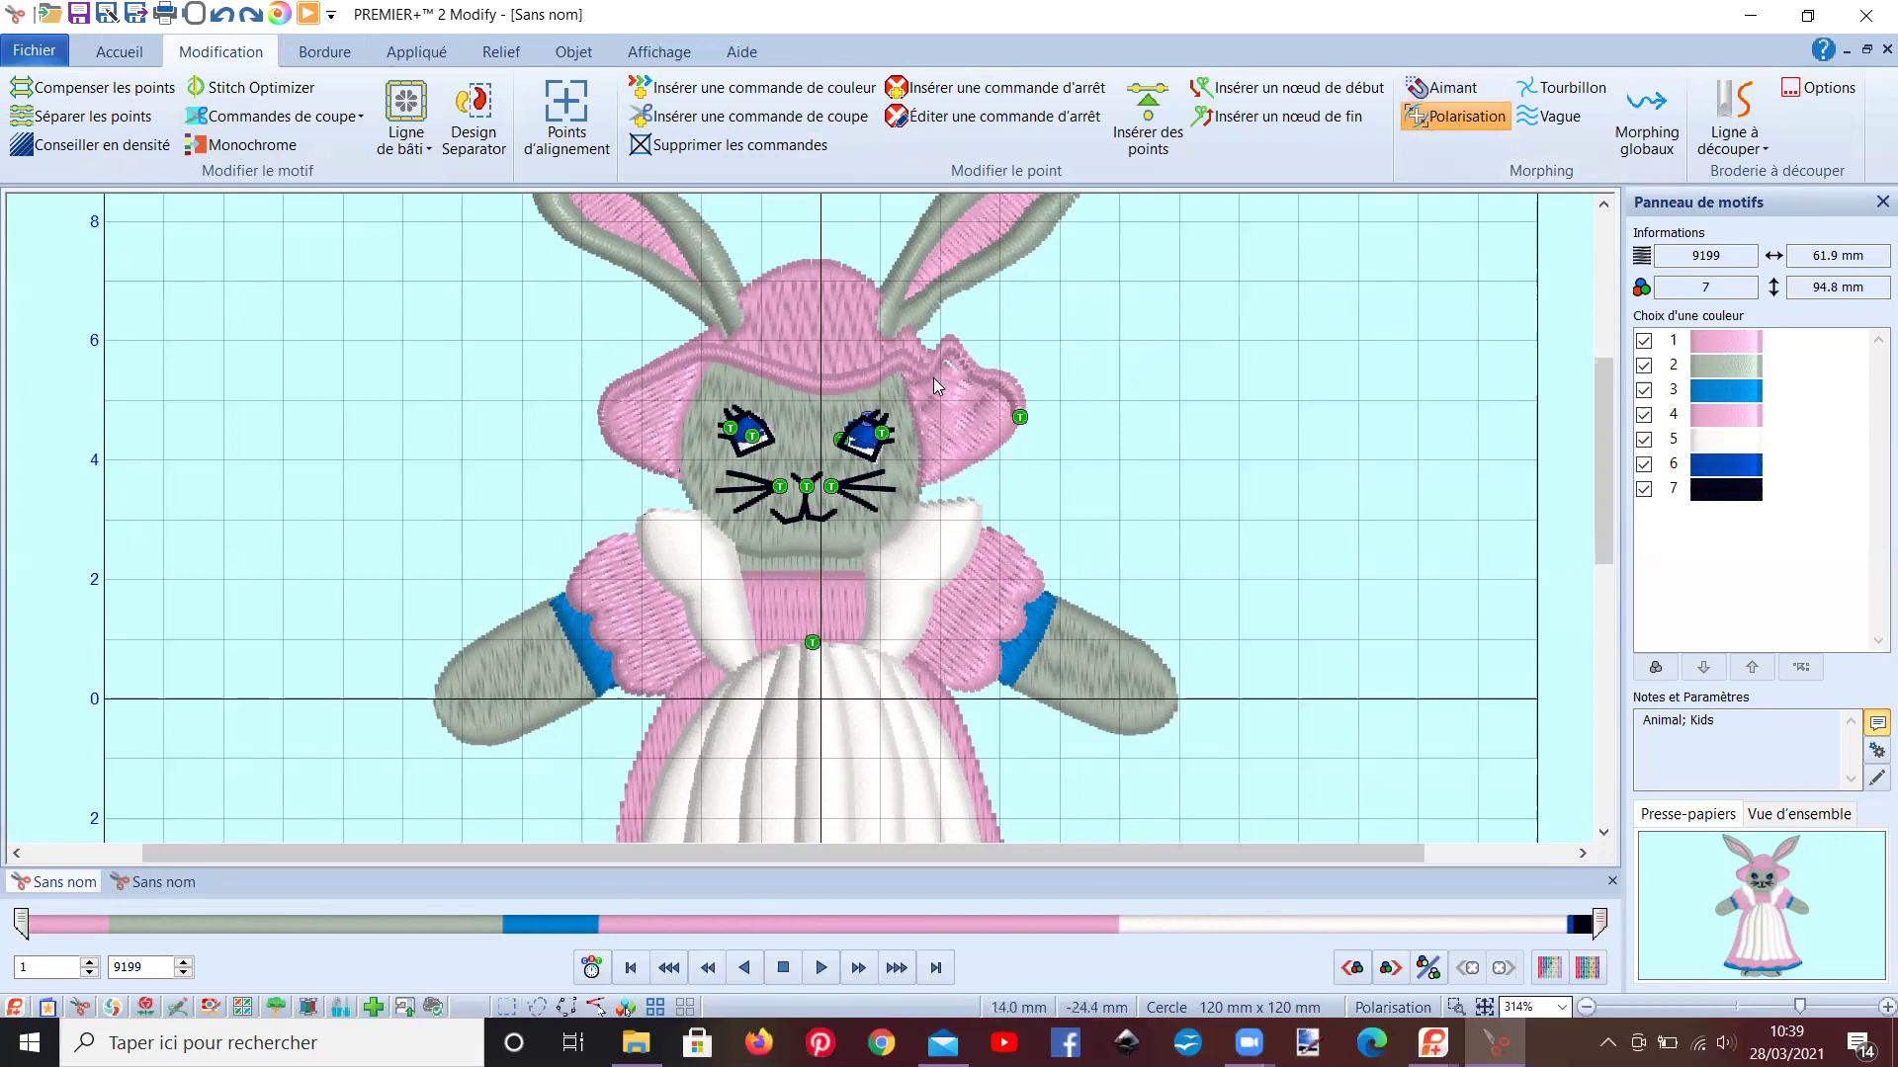
left_click(810, 295)
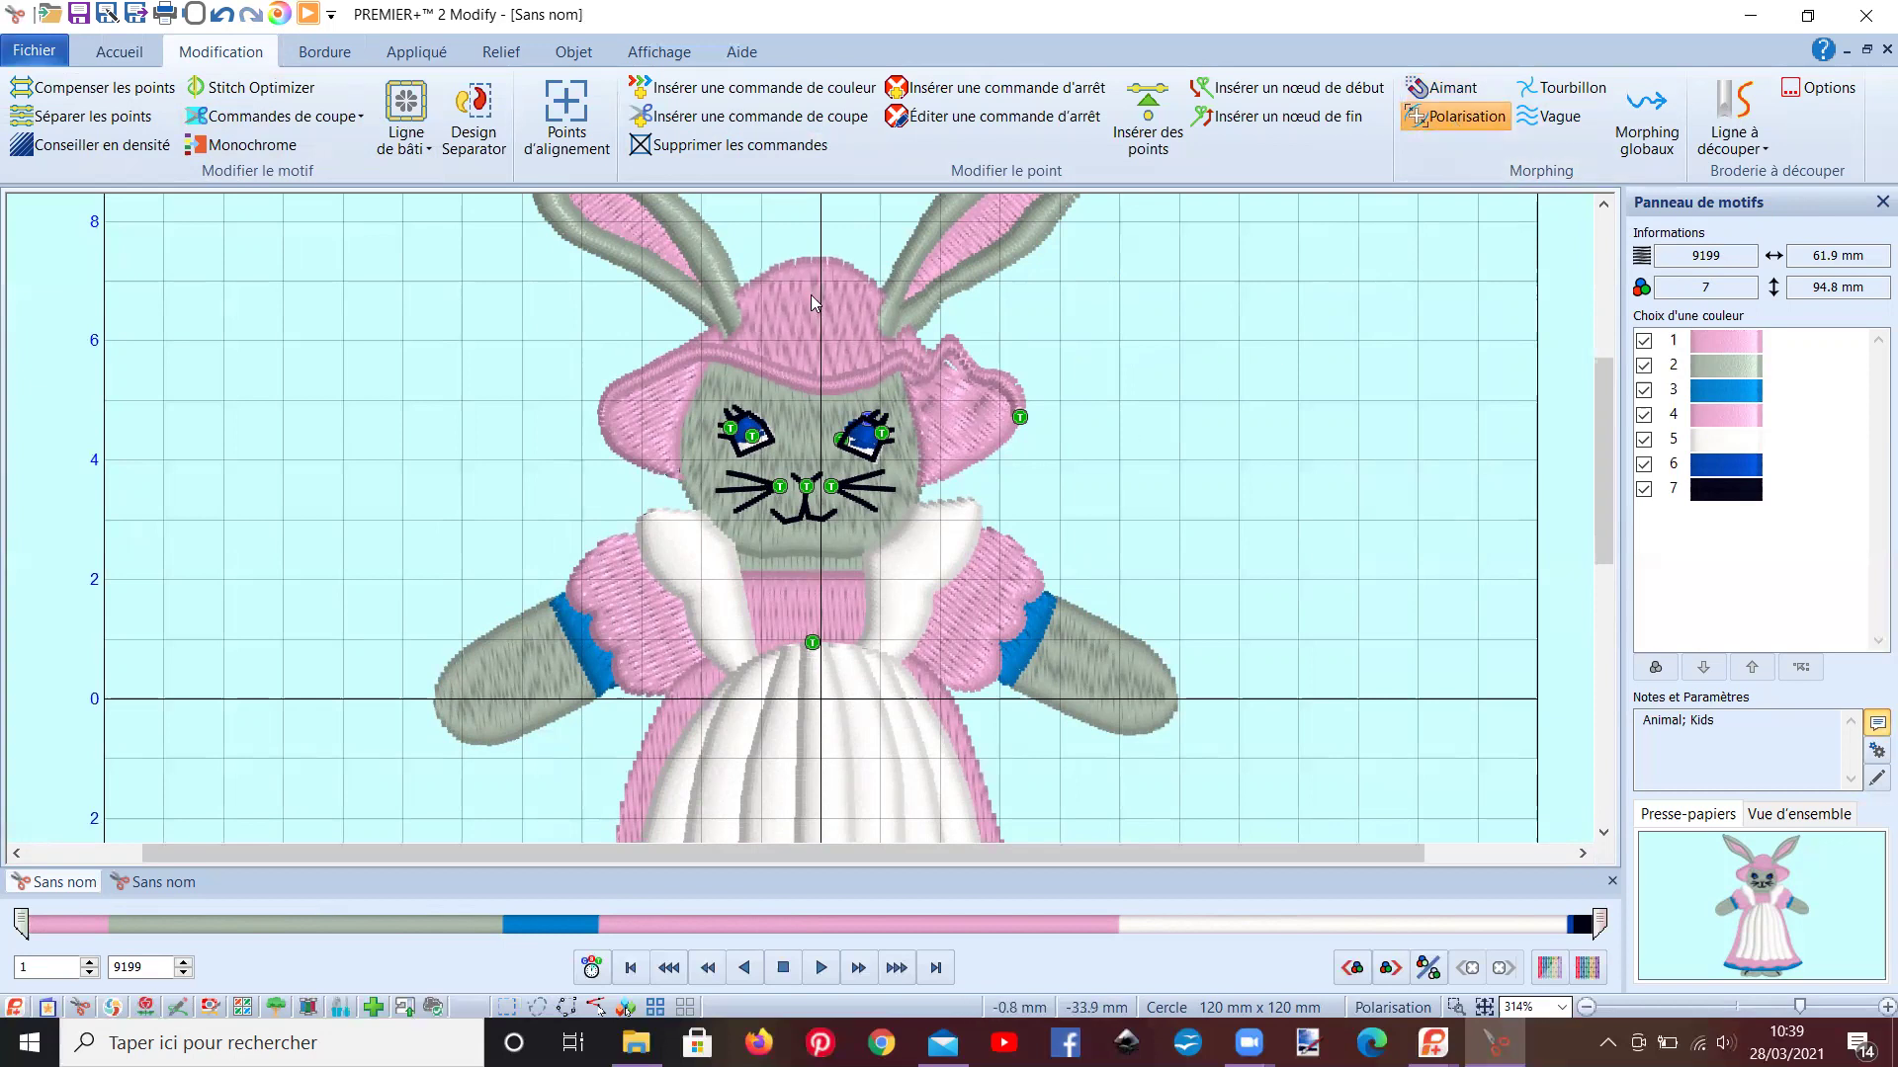
left_click(749, 344)
left_click(754, 362)
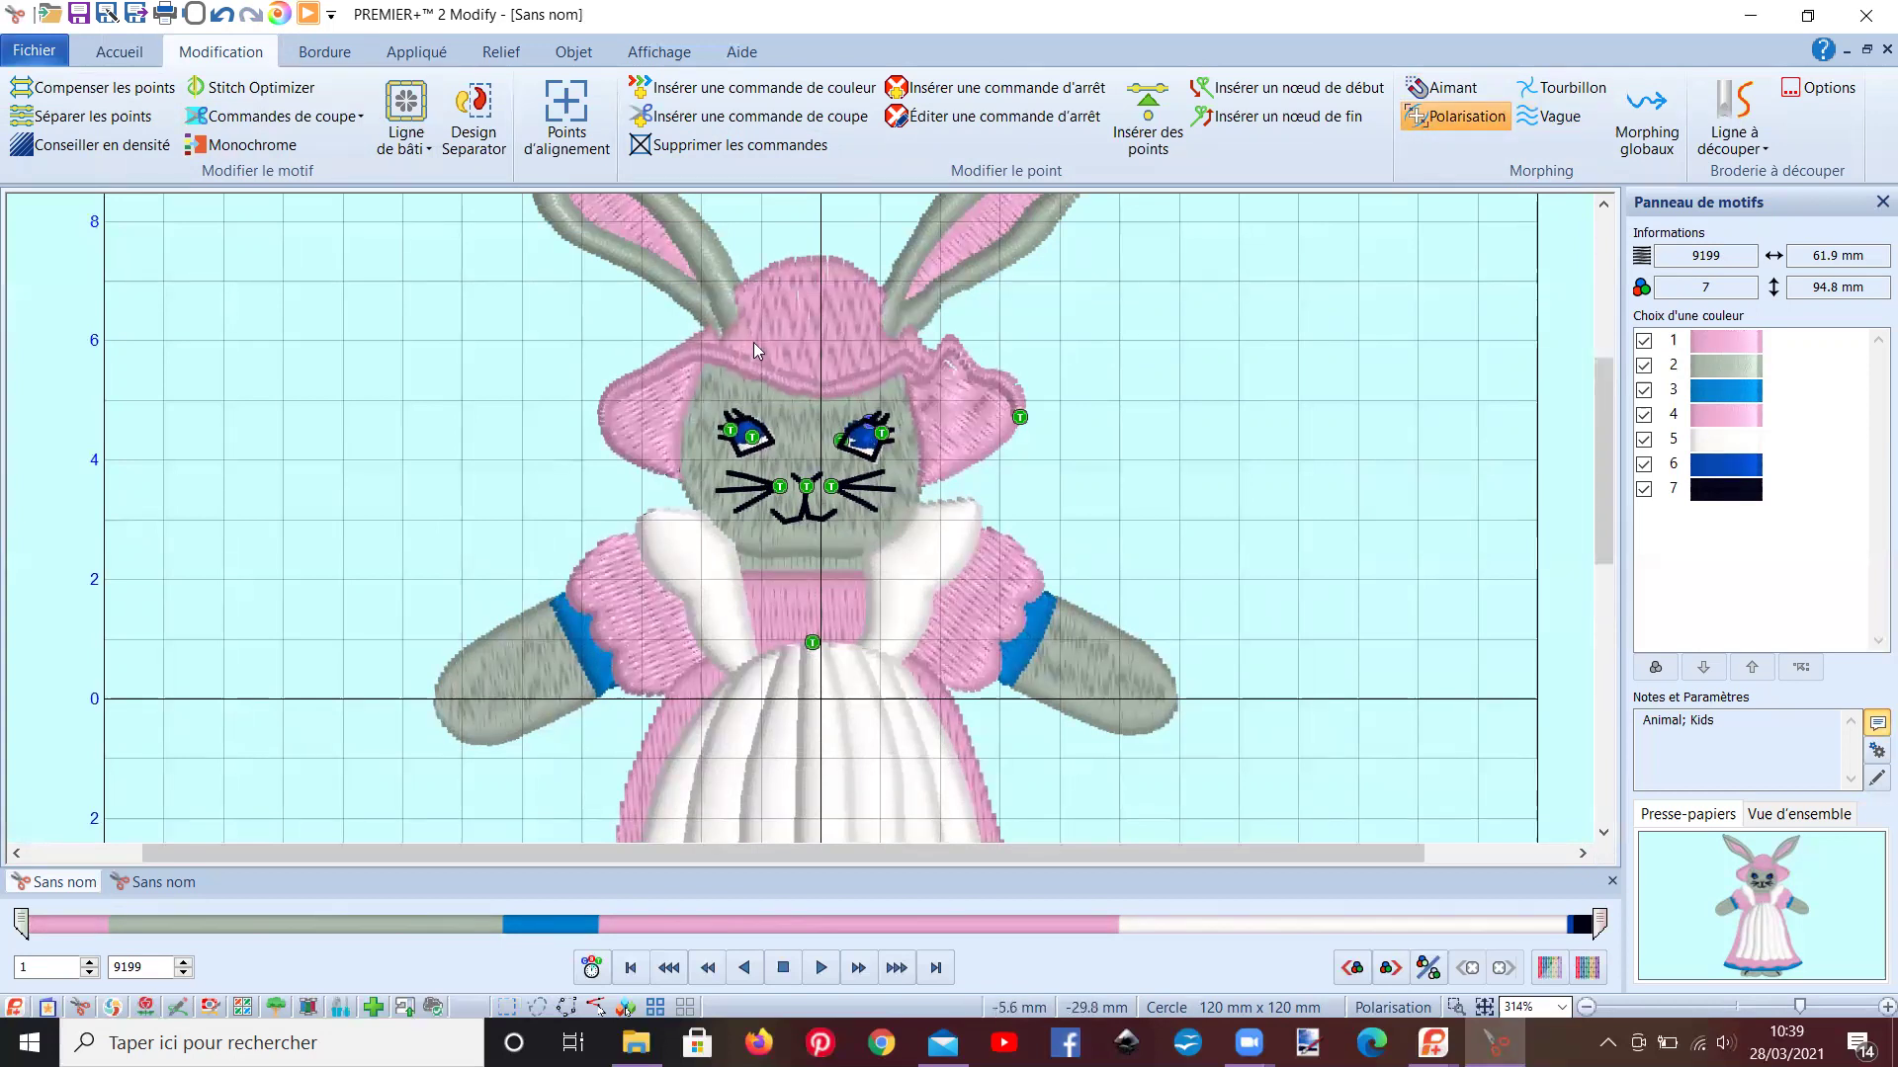
Step: Pull in the stitches of both blue sleeve cuffs with the Aimant effect
scroll(828, 436, "down", 1)
left_click(1443, 87)
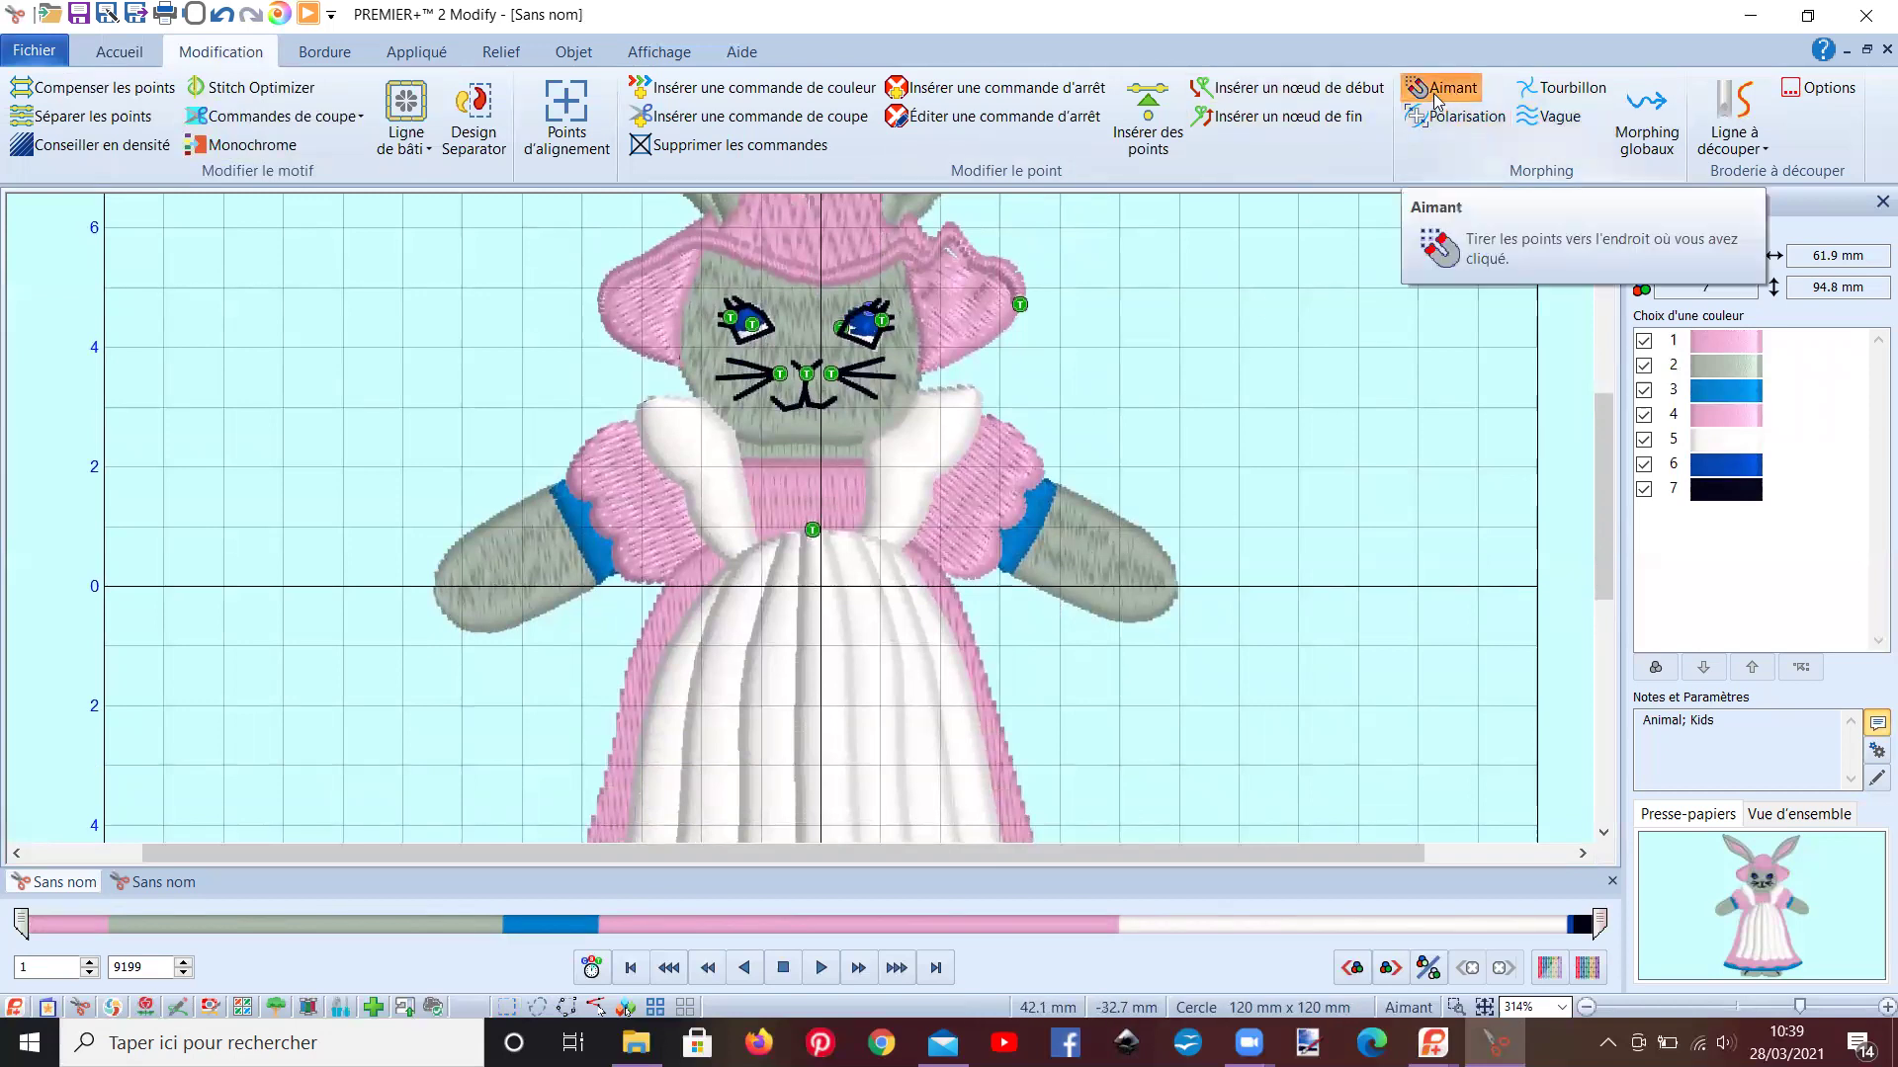
left_click(1020, 548)
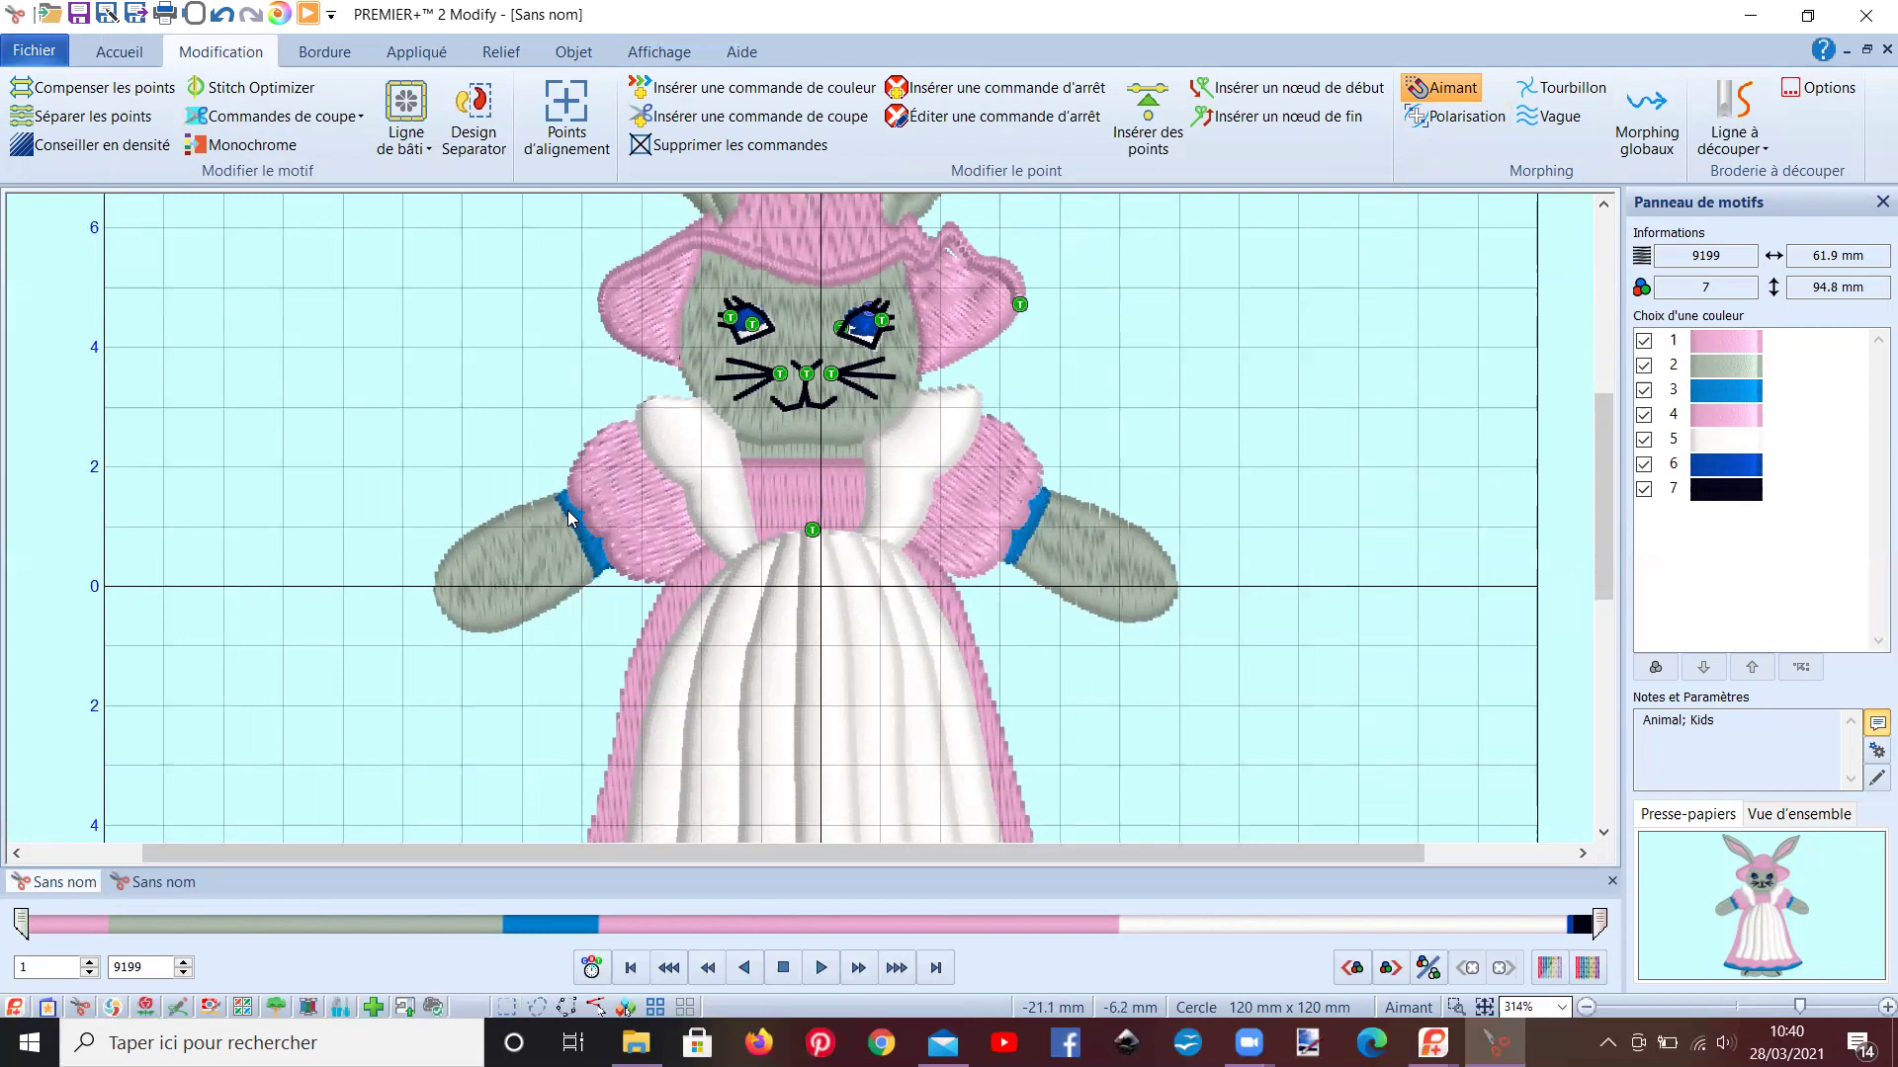
Step: Try the Tourbillon effect on the right shoulder frill of the white apron and undo it
scroll(803, 581, "down", 2)
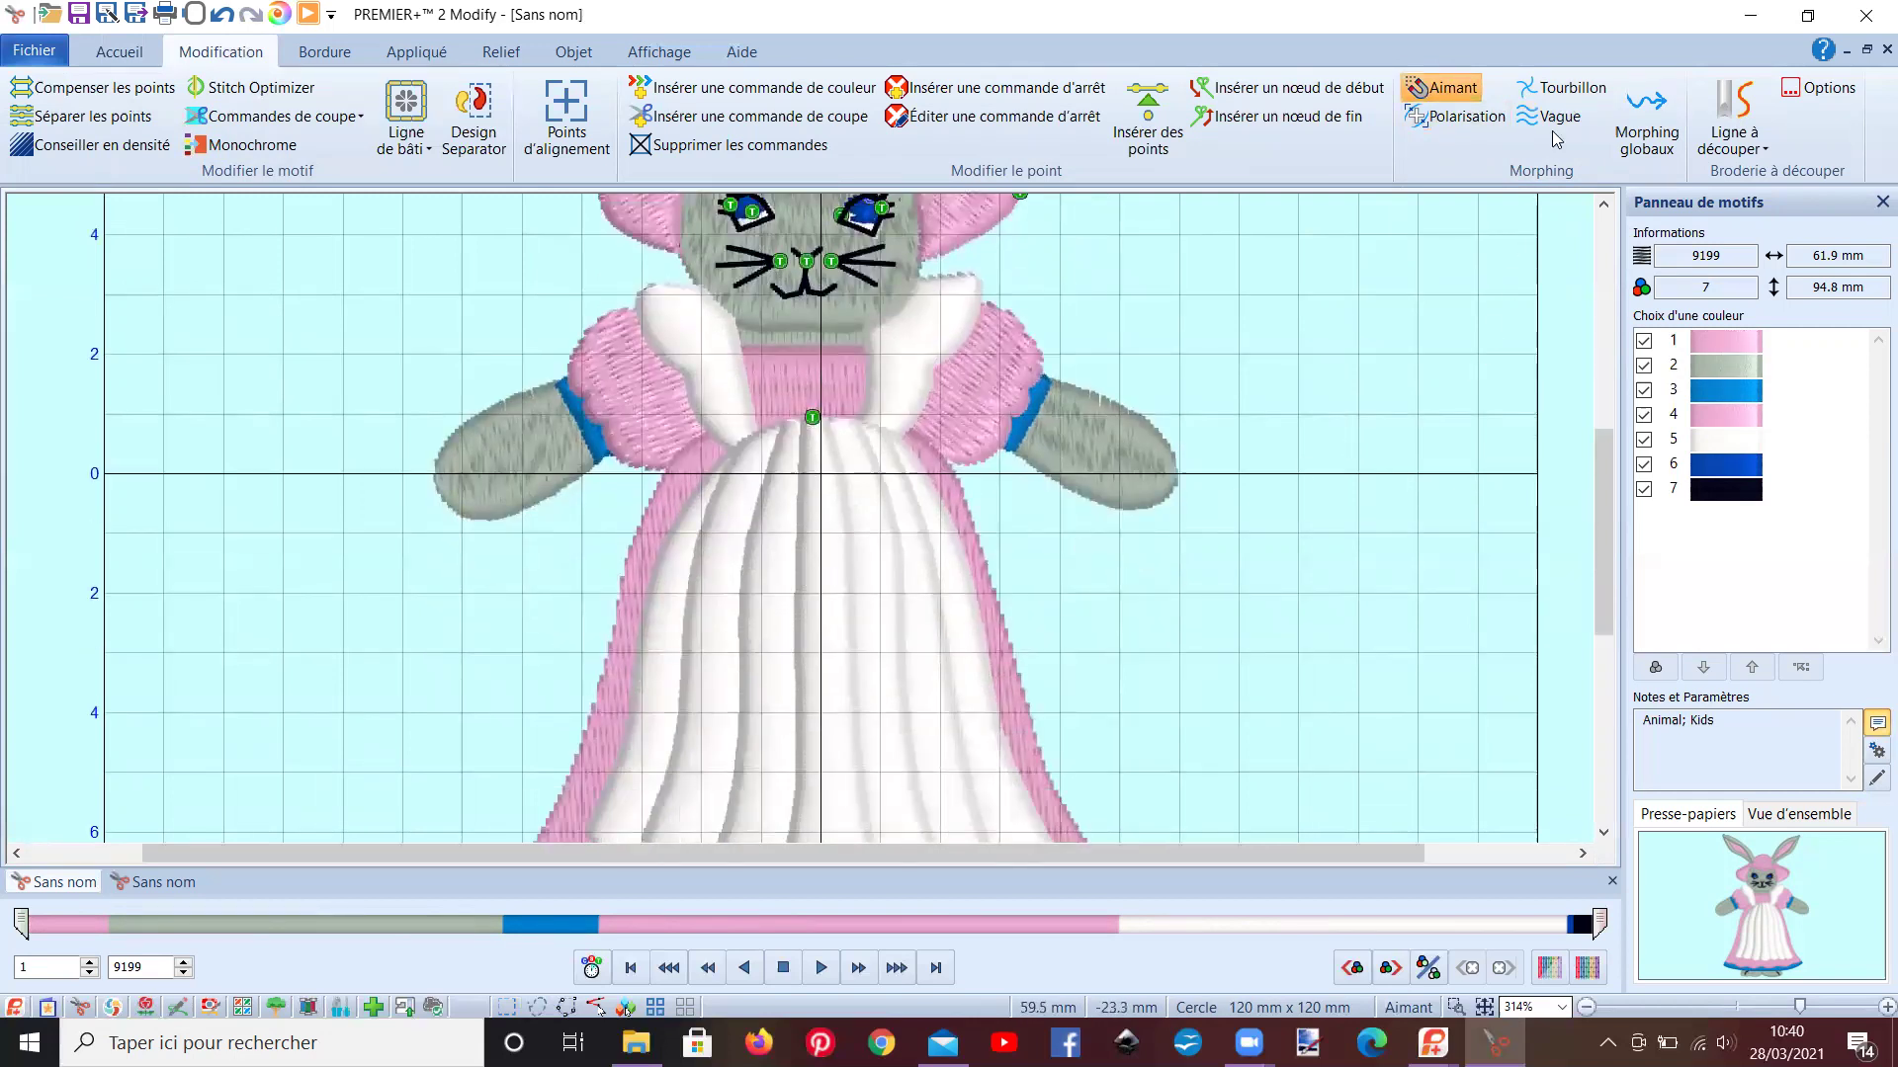
left_click(1562, 86)
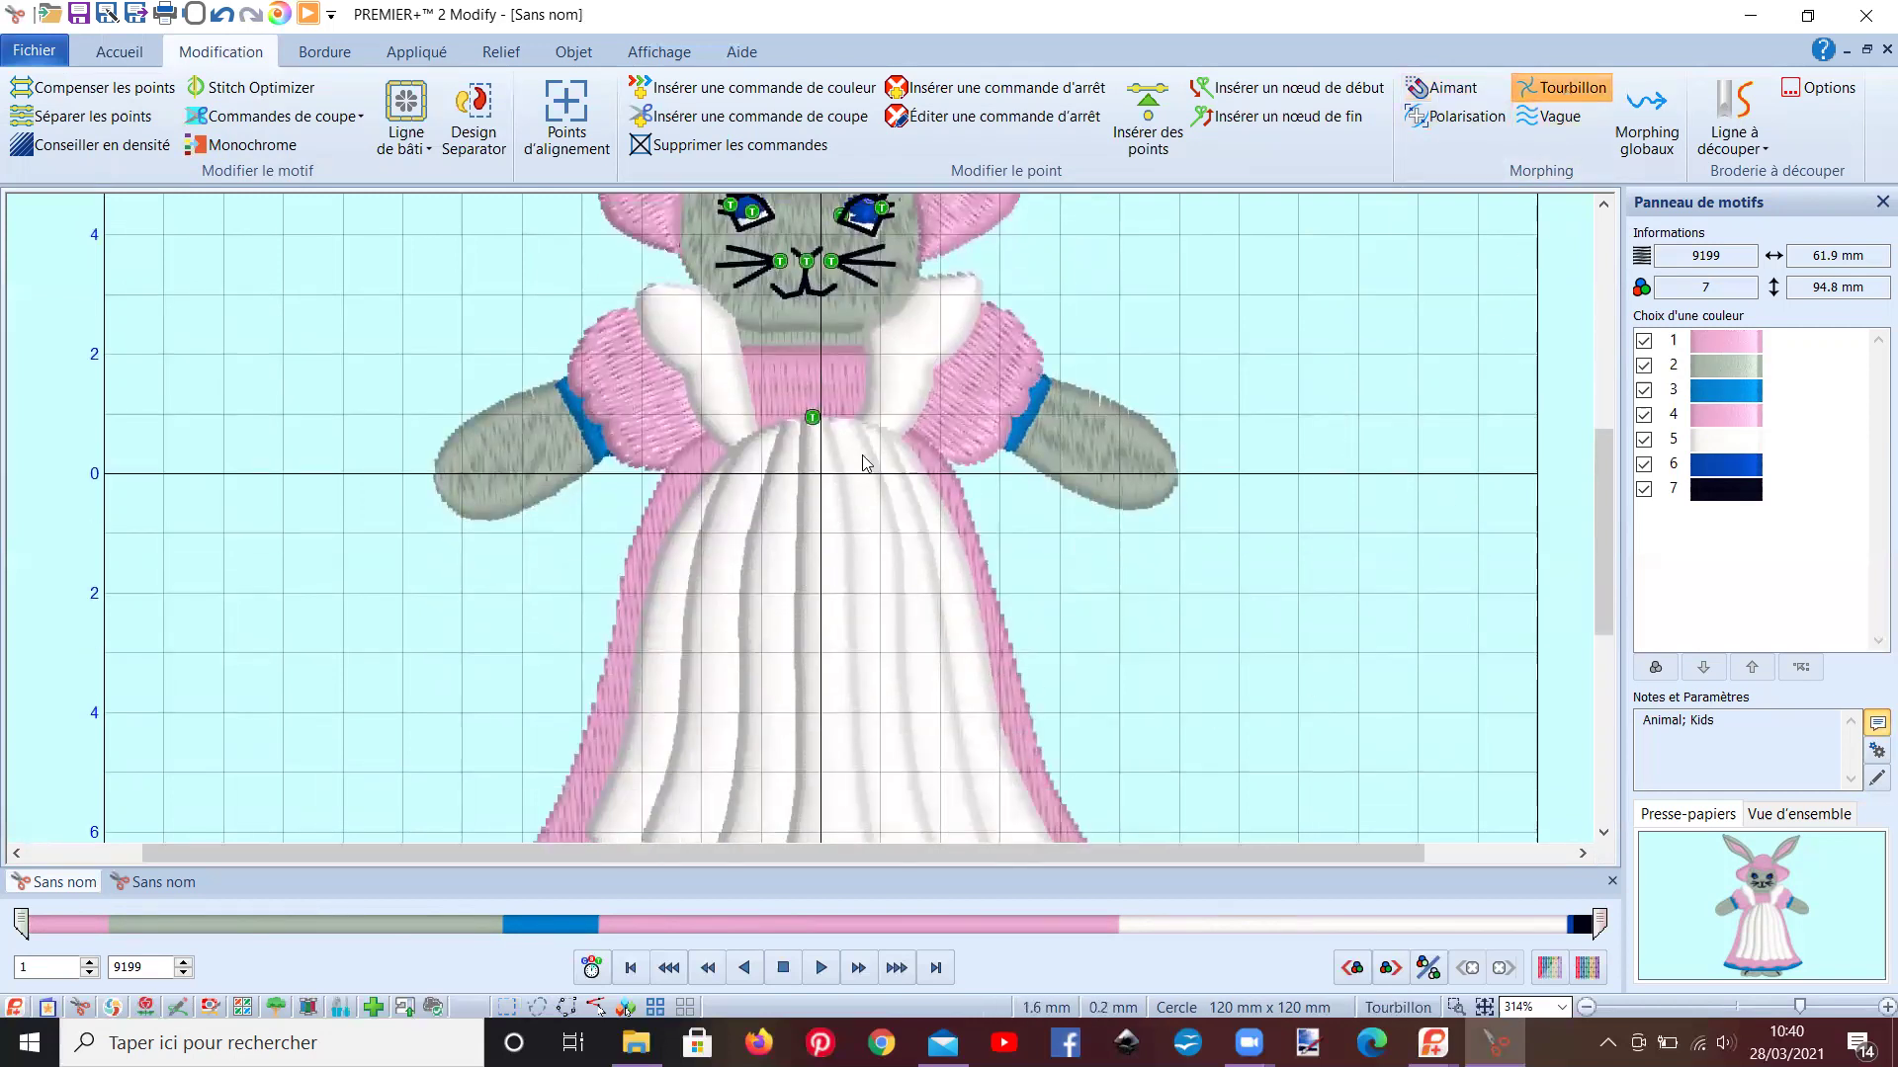
left_click(916, 348)
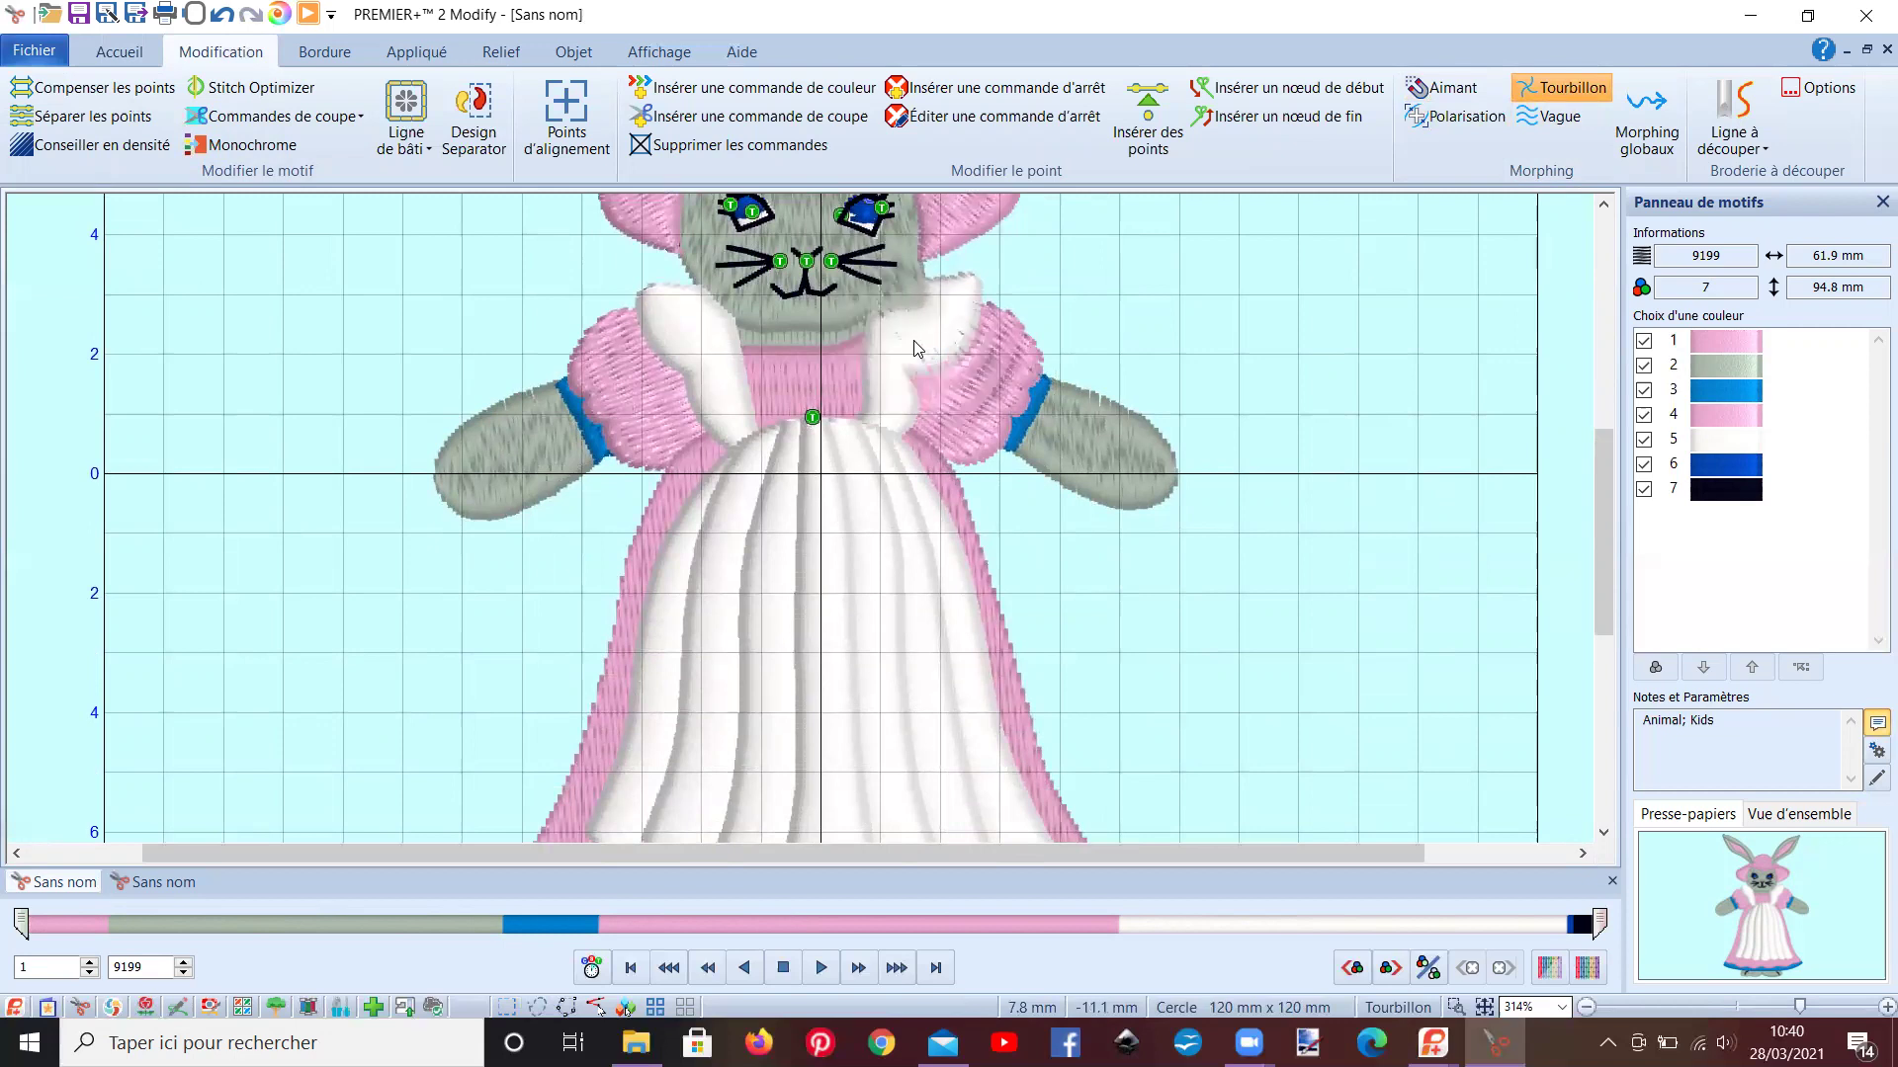
left_click(219, 20)
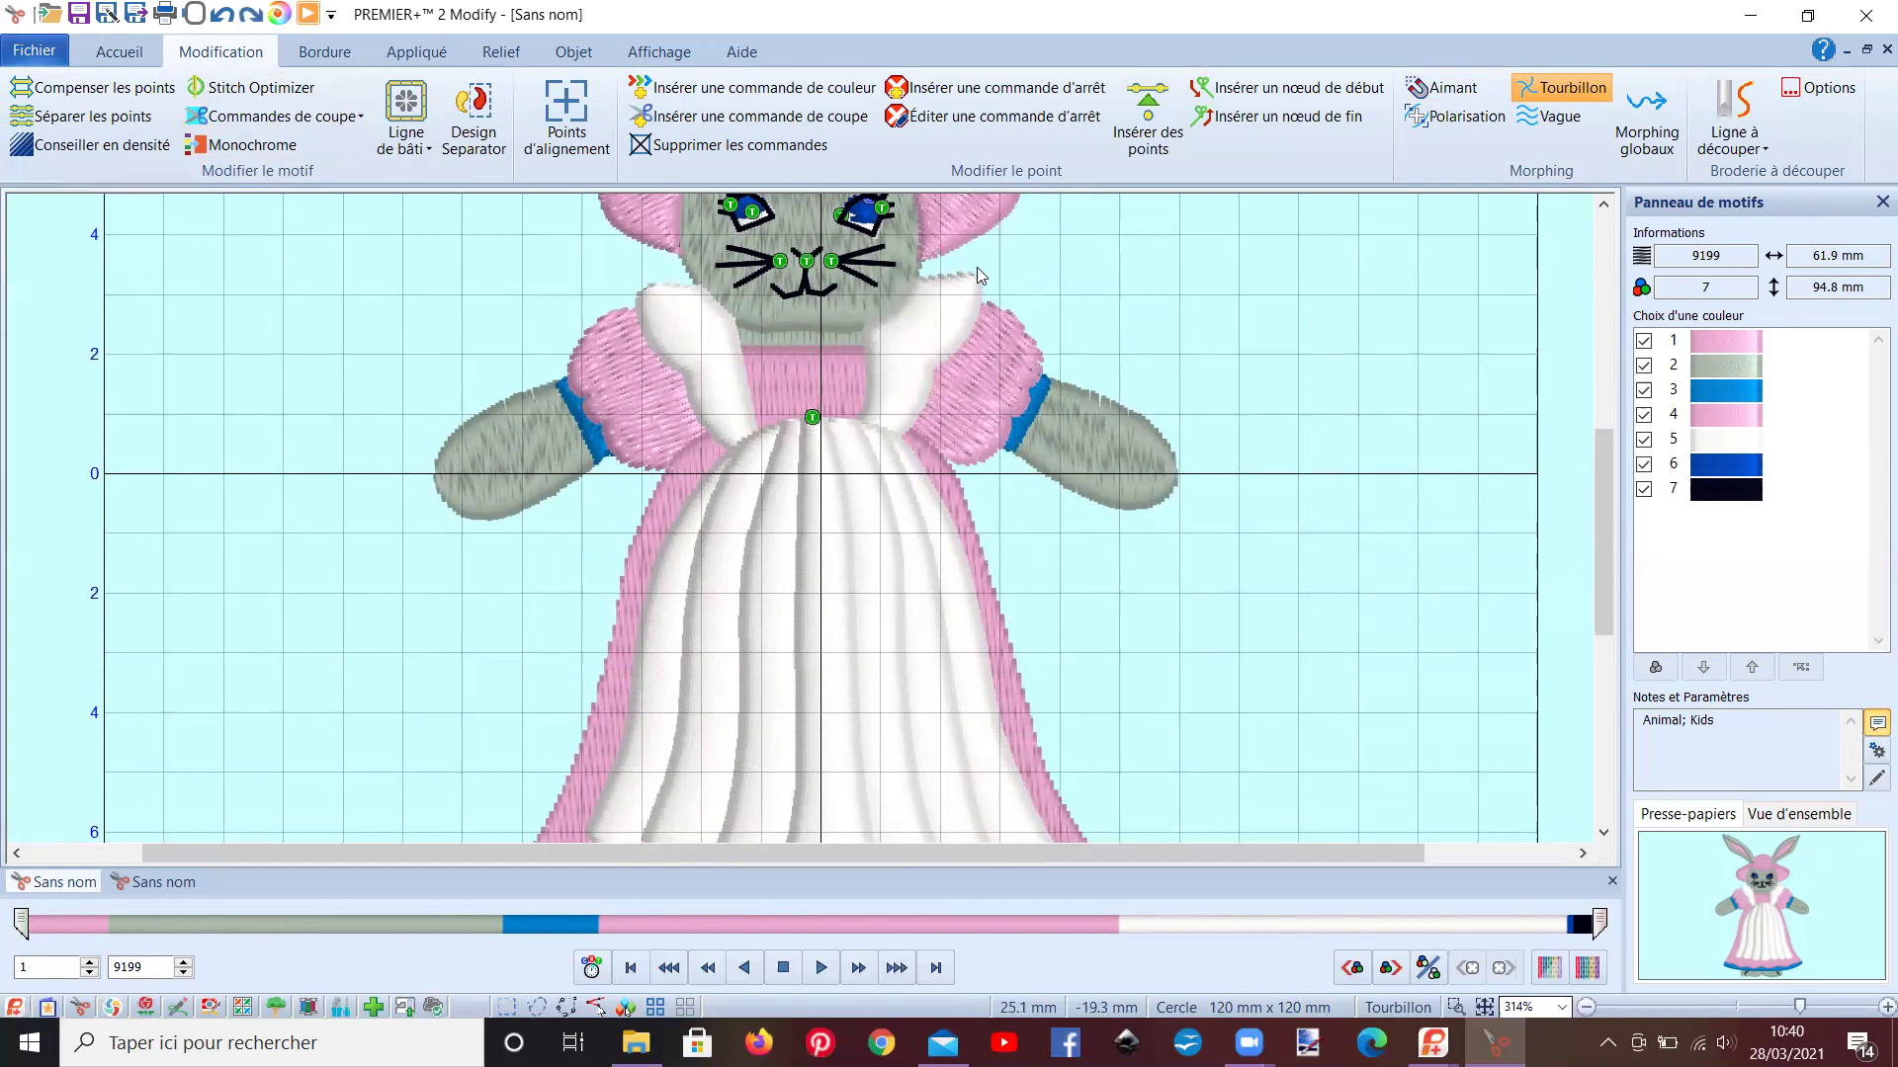
Step: Apply the Vague effect along the apron's right shoulder frill and undo its last application
left_click(1551, 116)
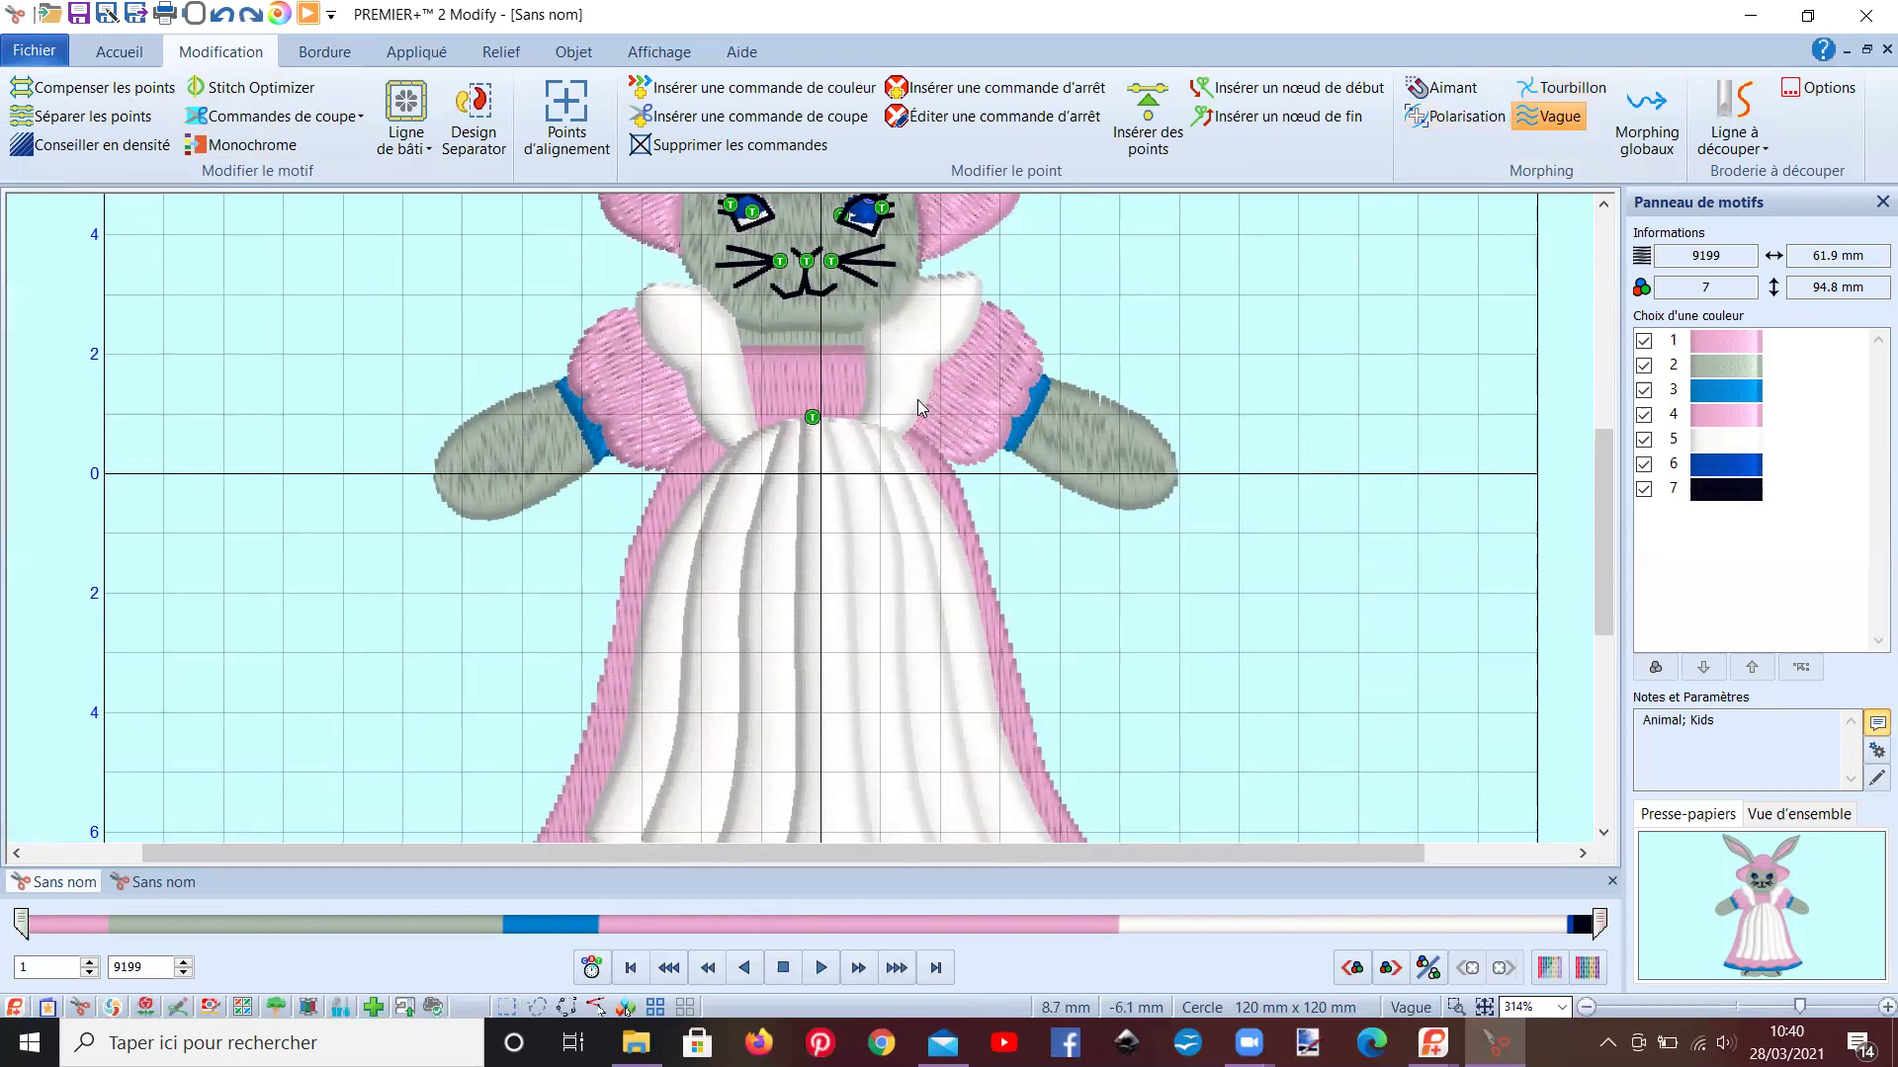
mouse_move(917, 399)
left_mouse_down()
mouse_move(940, 367)
mouse_move(914, 355)
left_mouse_up()
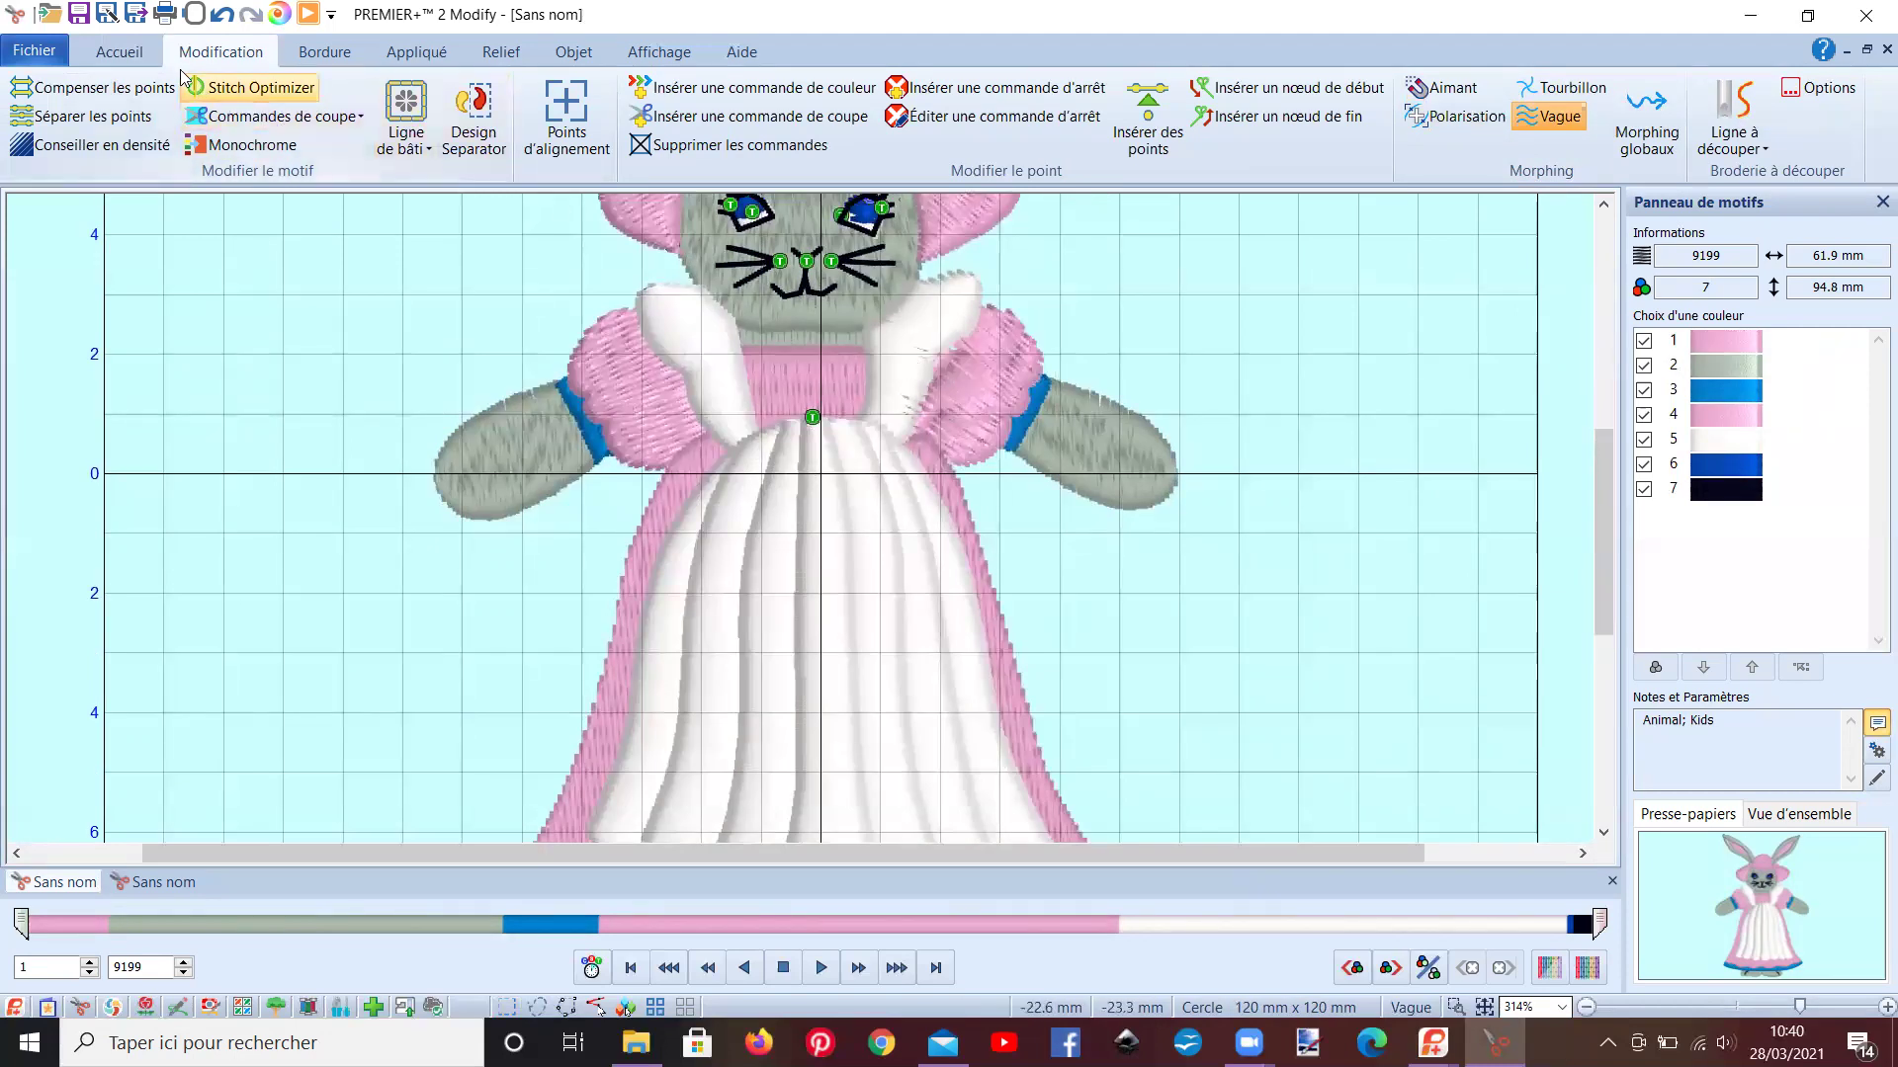
left_click(224, 17)
Step: Try the Tourbillon effect at several spots along the white apron's lower edge, undoing the unwanted applications
scroll(893, 495, "down", 2)
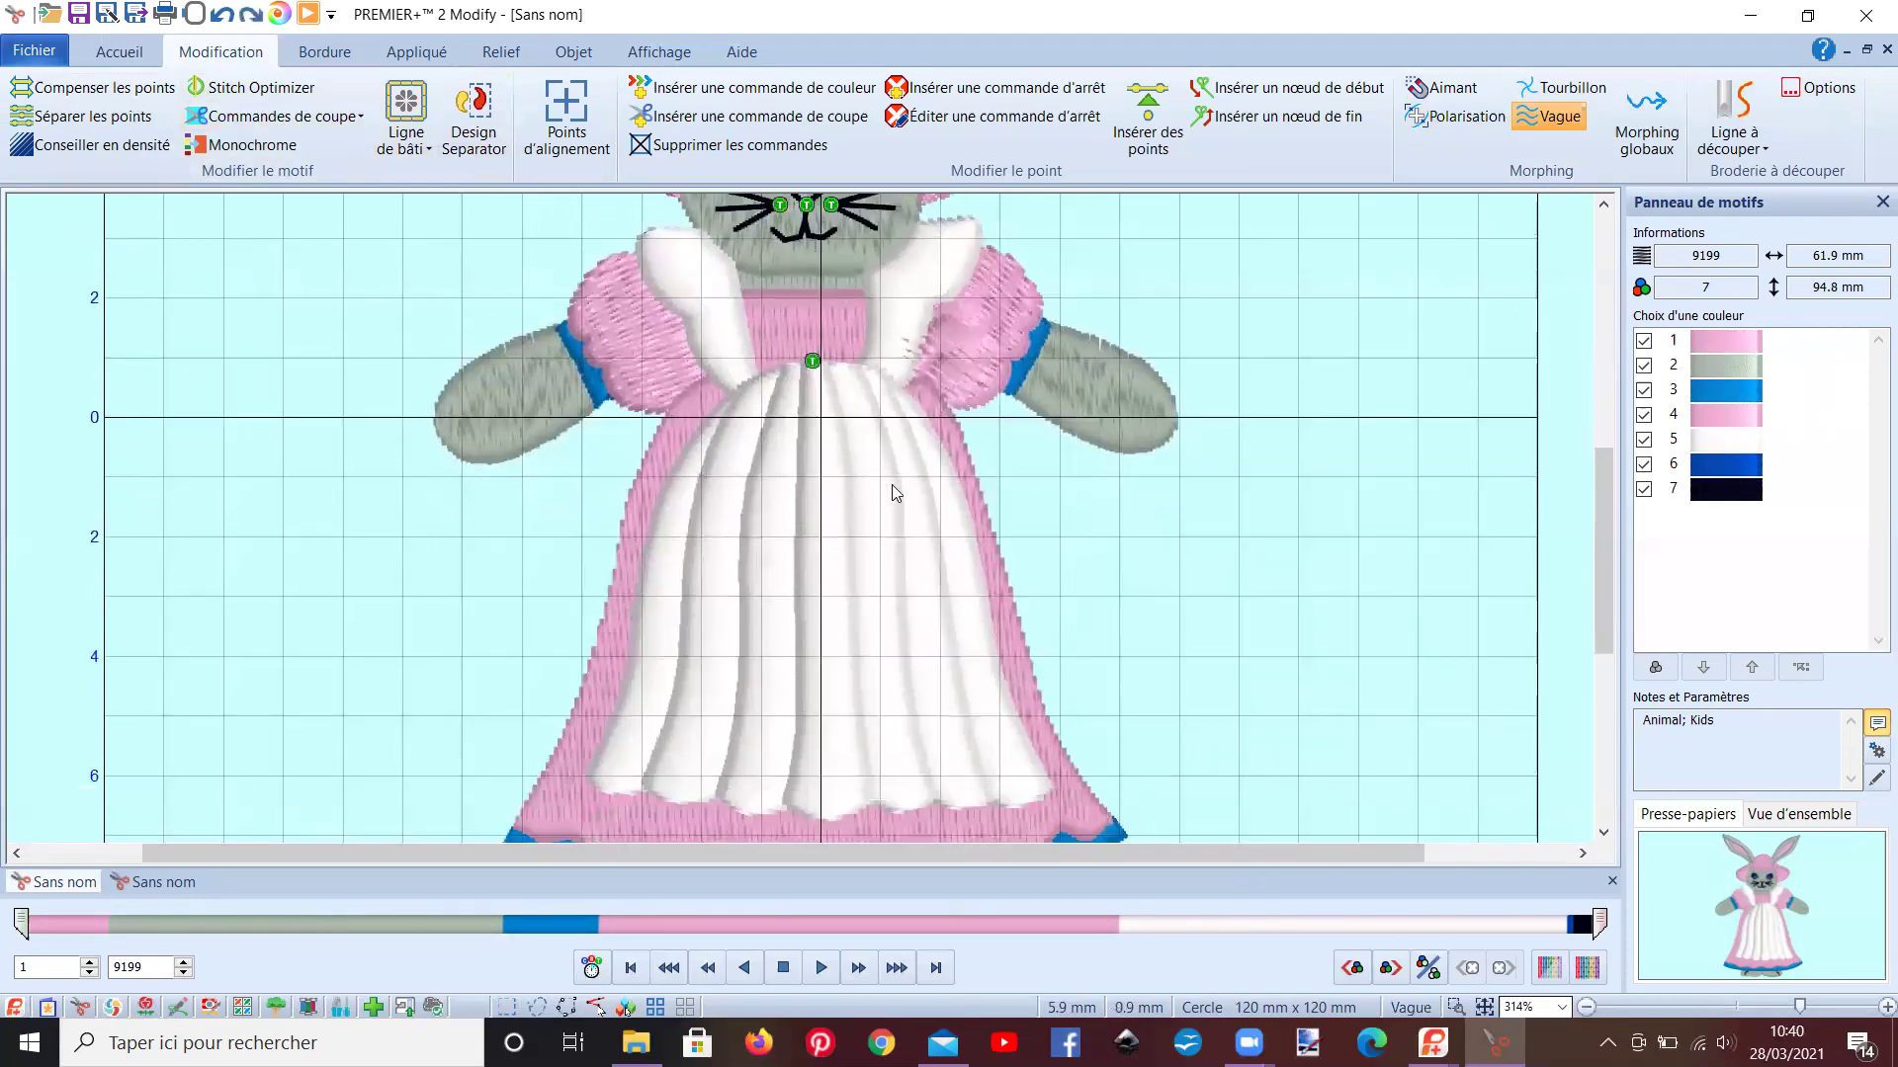
left_click(1566, 88)
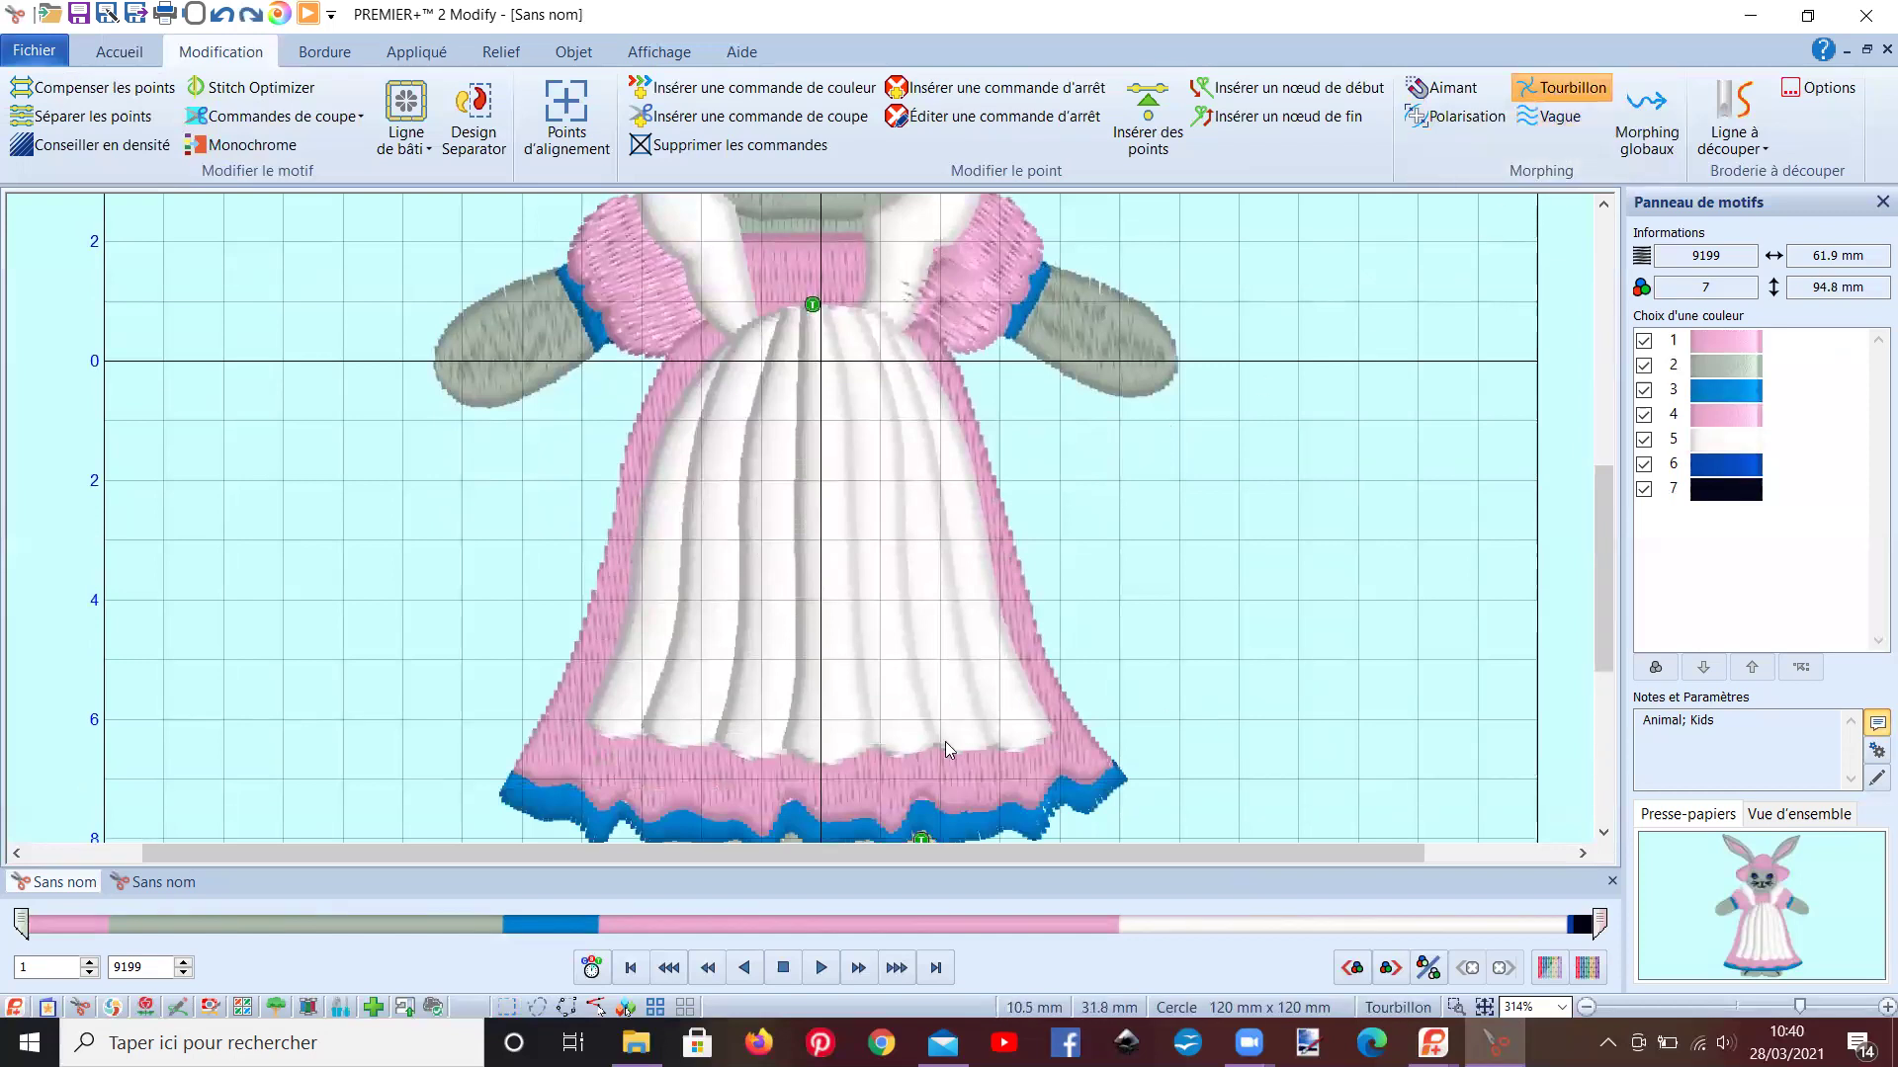
left_click(947, 737)
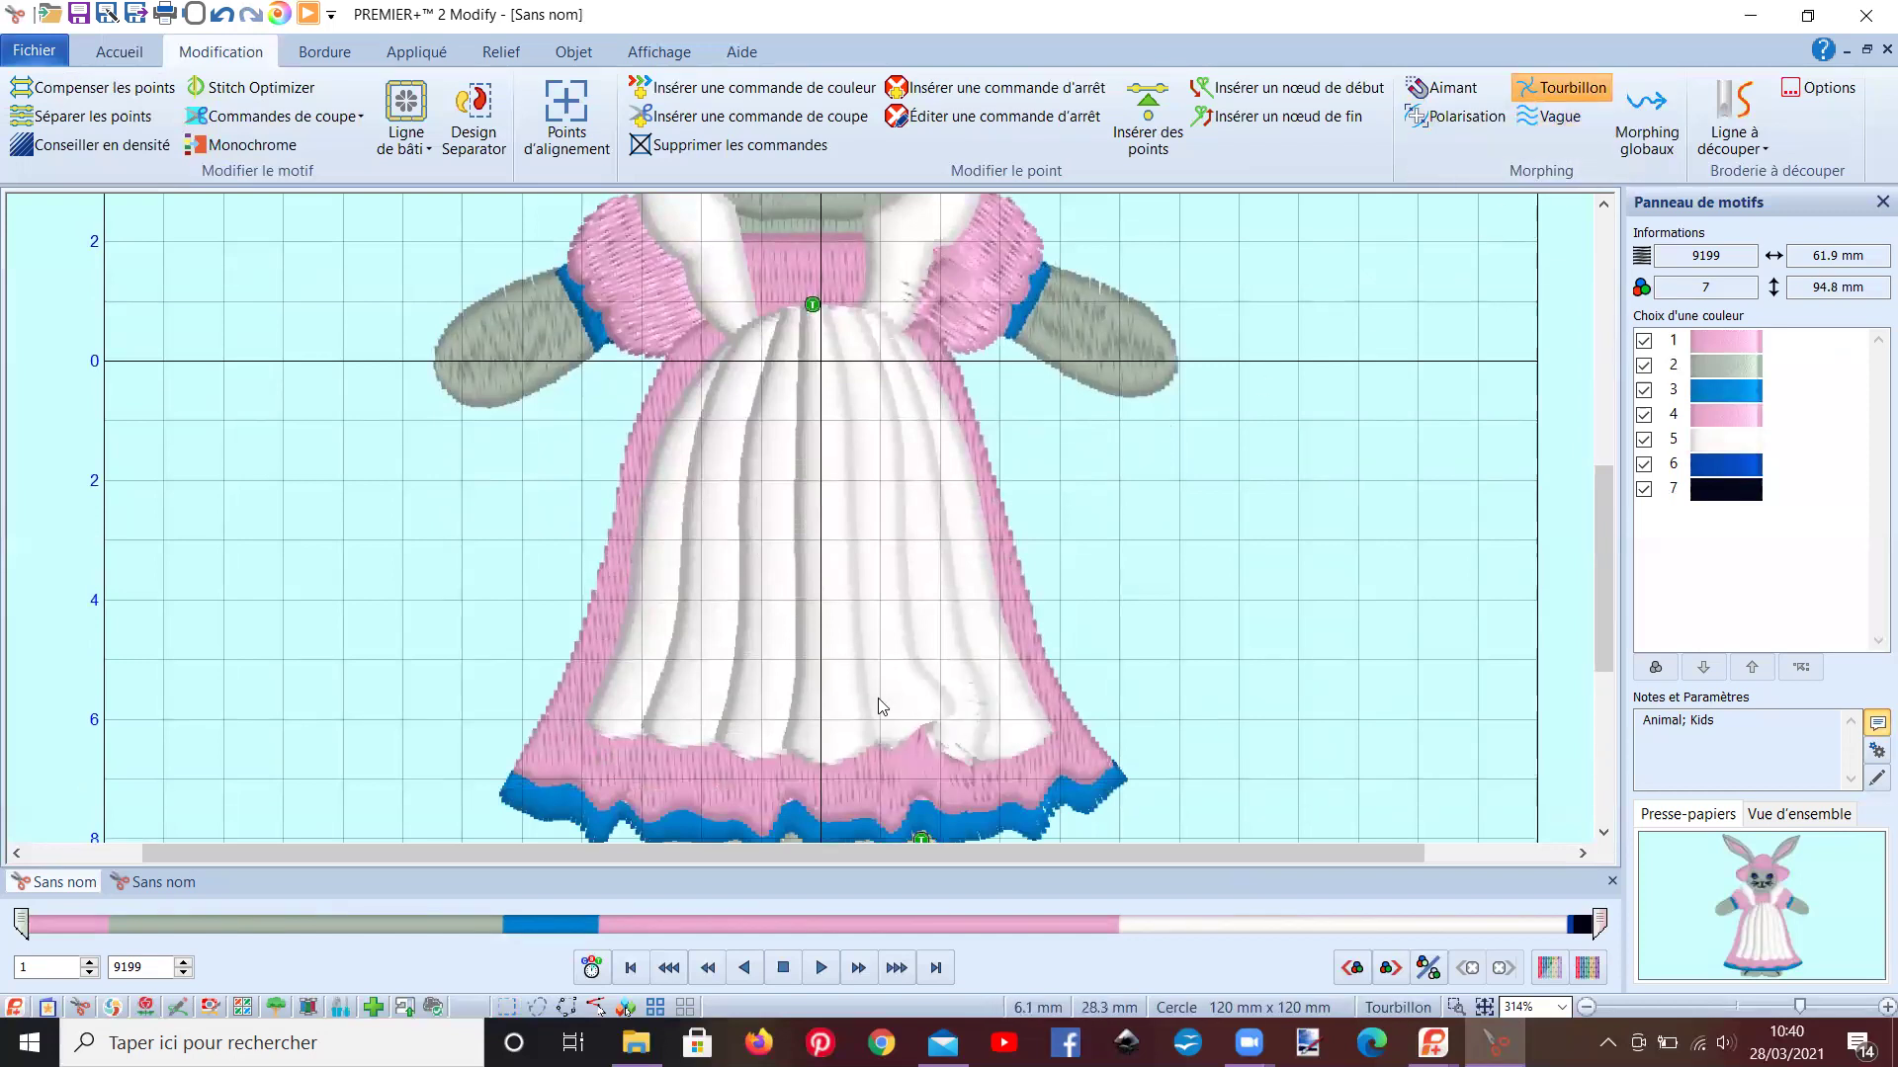
left_click(762, 723)
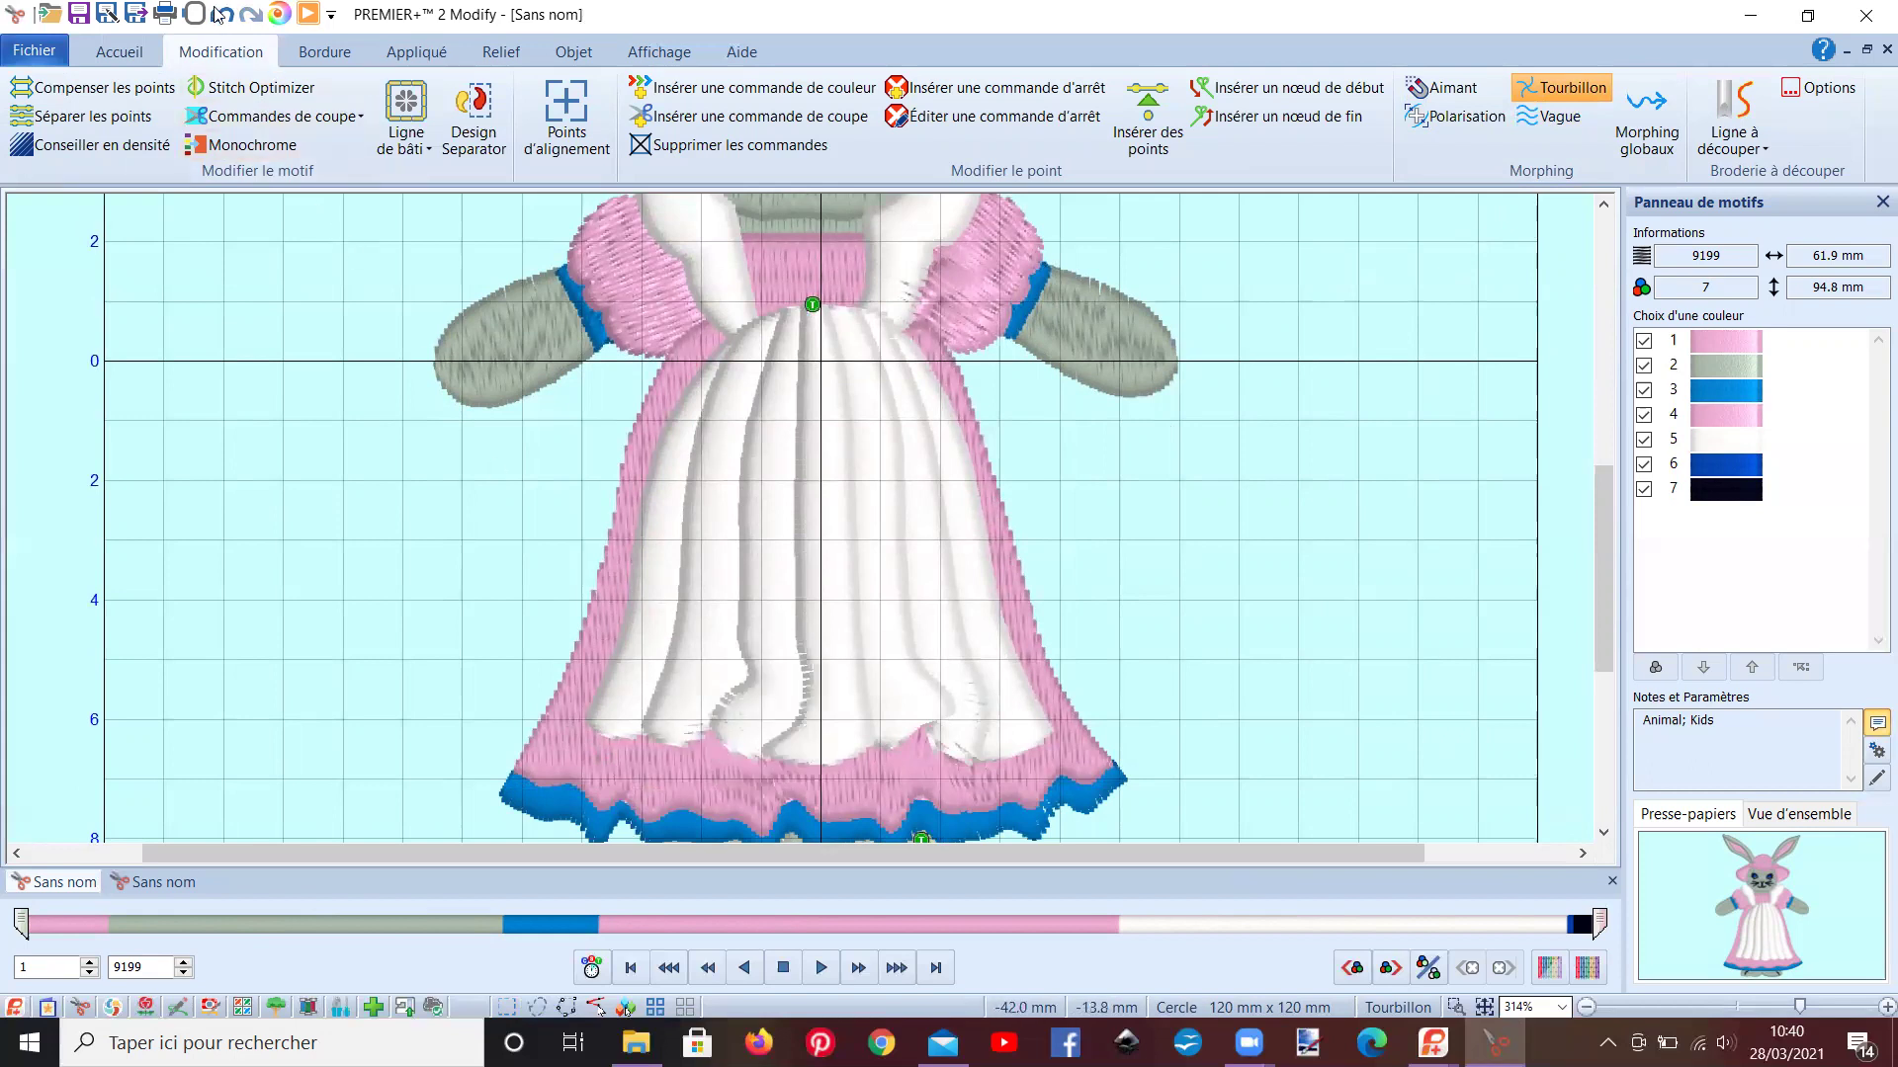
left_click(639, 665)
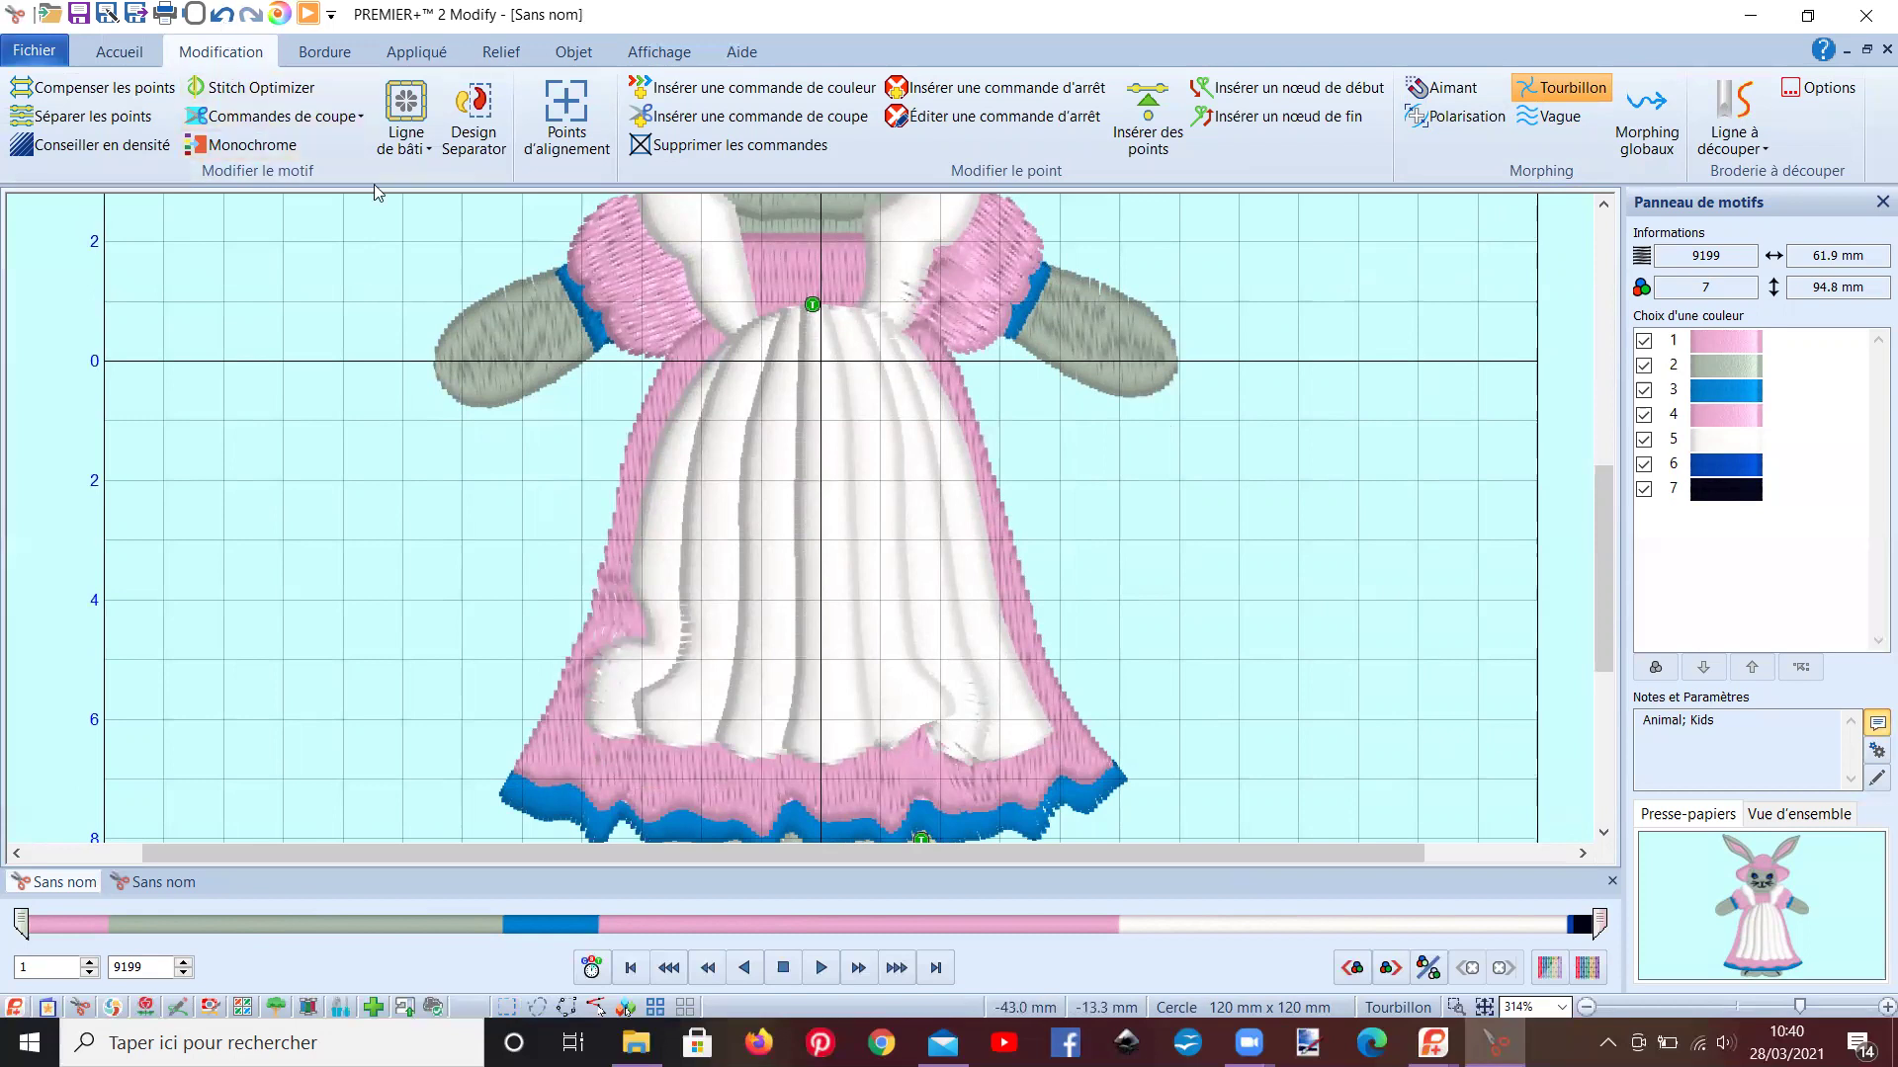
left_click(835, 722)
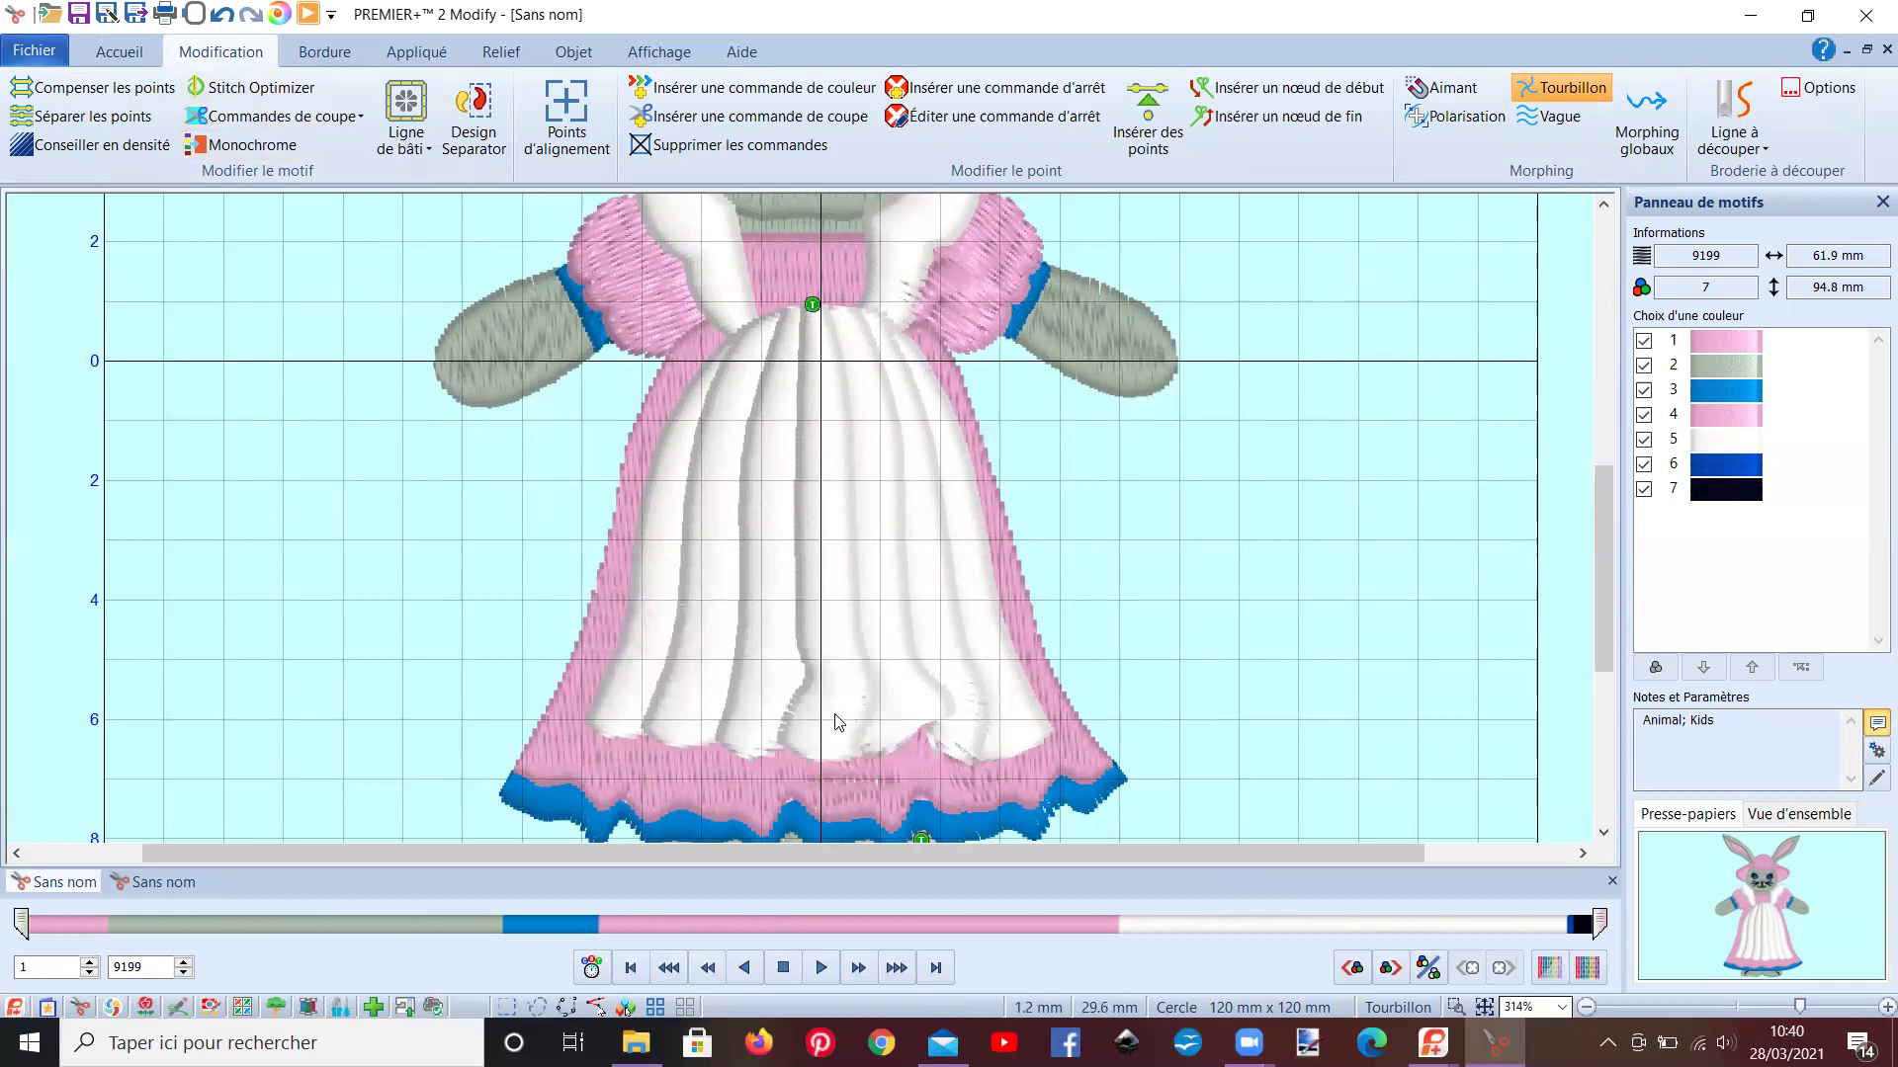
left_click(220, 16)
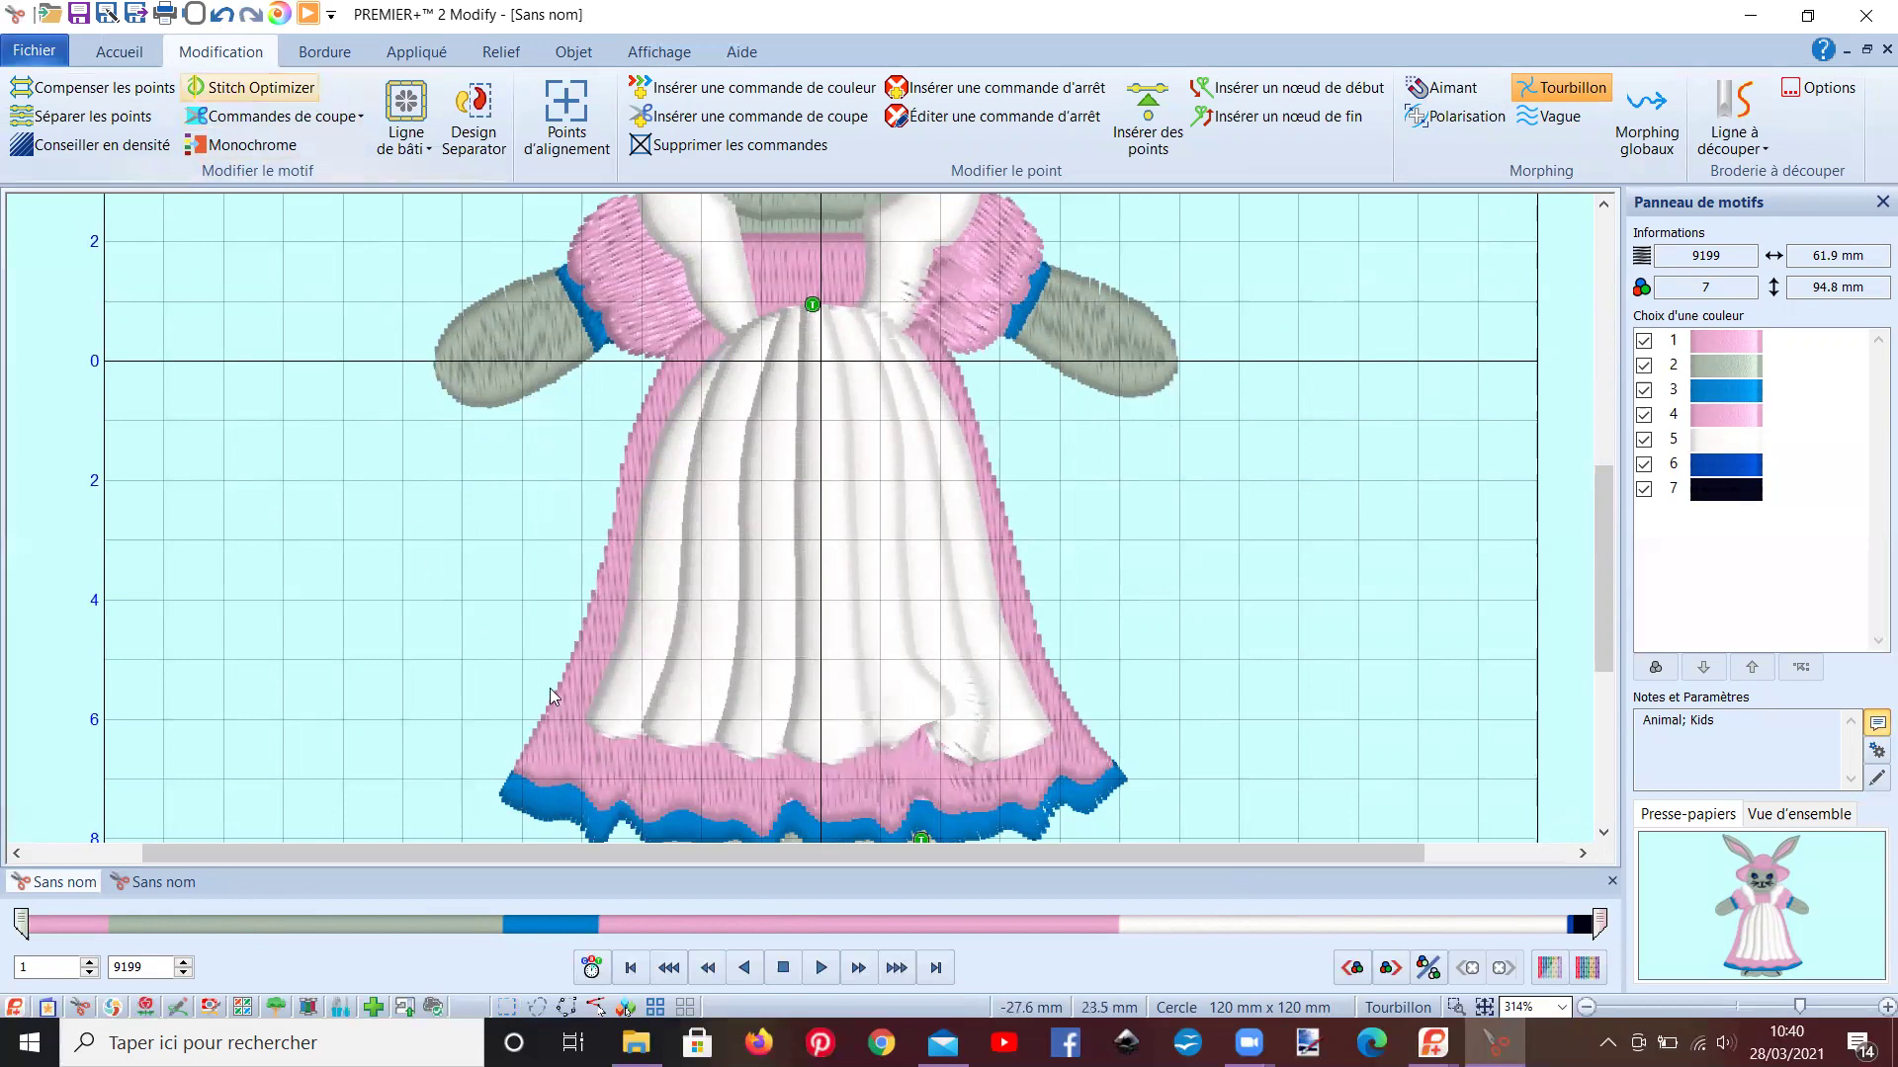
left_click(672, 743)
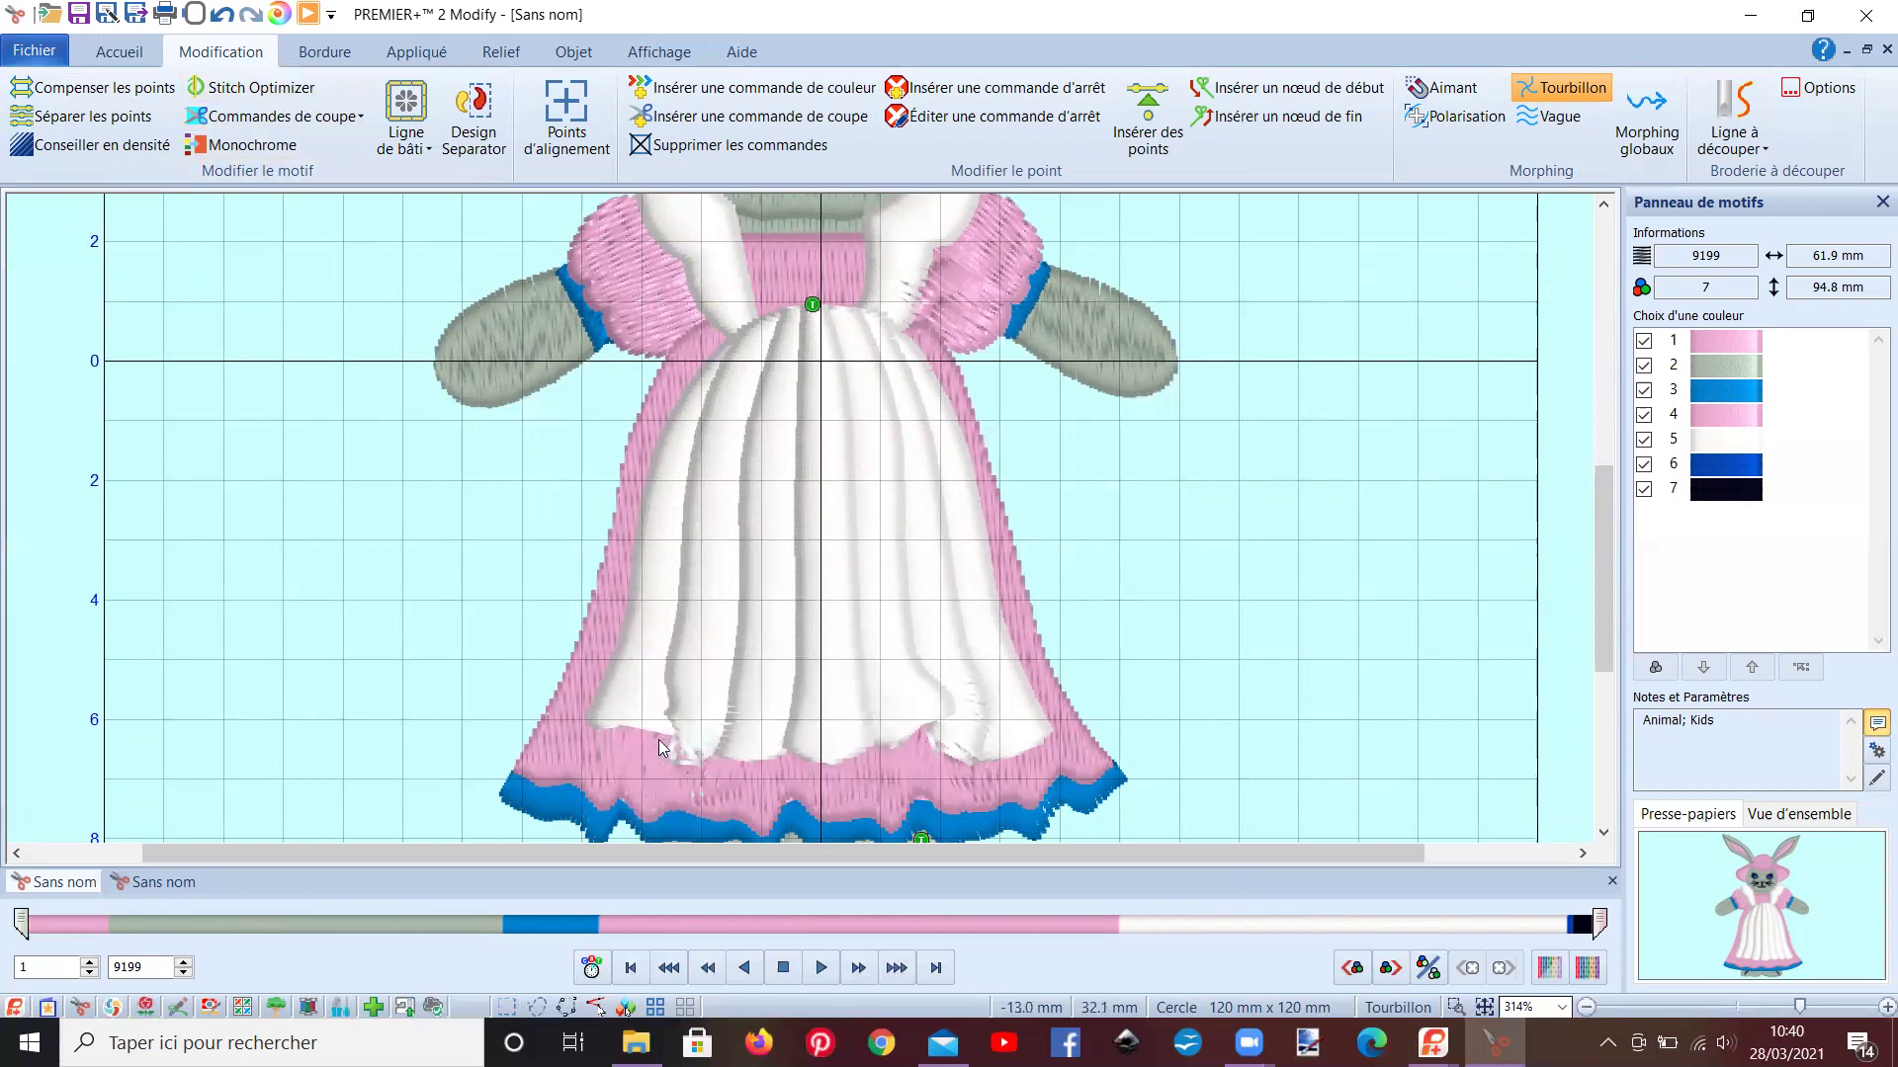
left_click(221, 16)
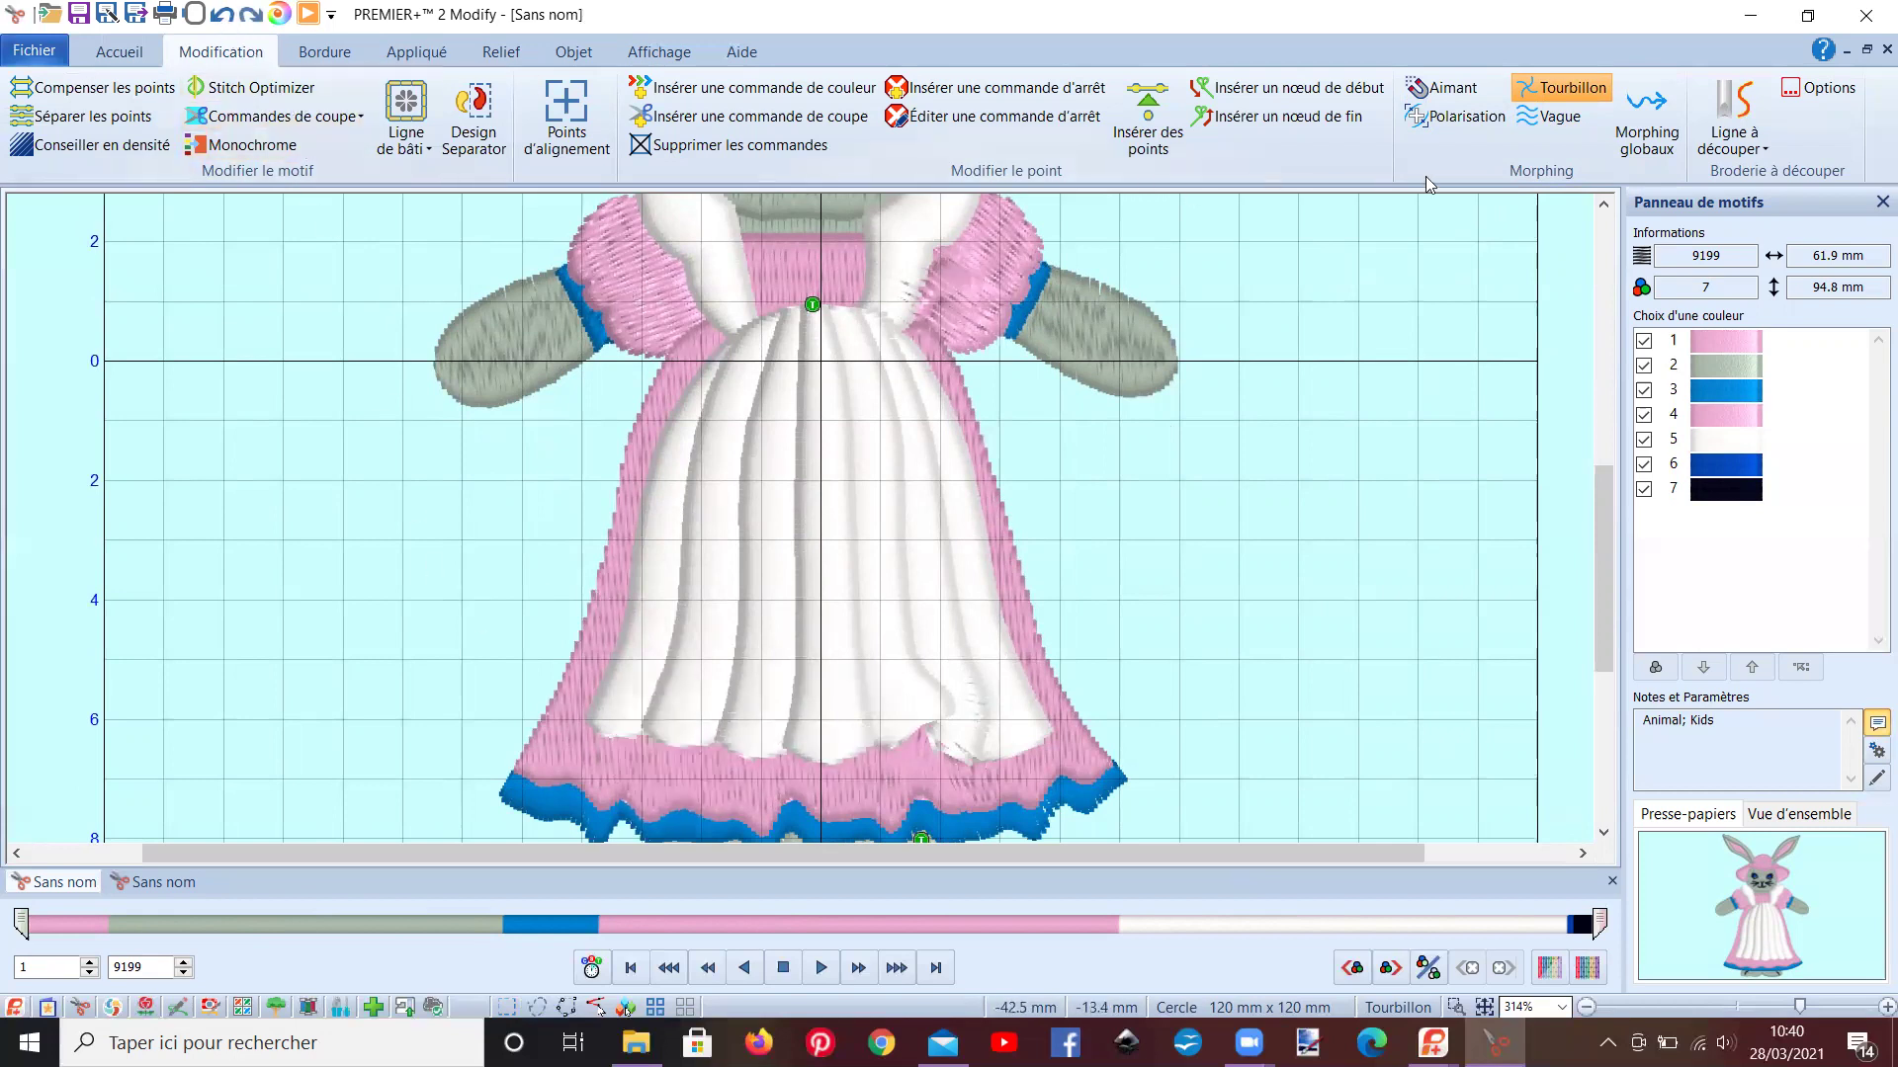
Step: Try the Vague effect along the white apron's lower edge and undo it together with the earlier apron effects
left_click(1553, 115)
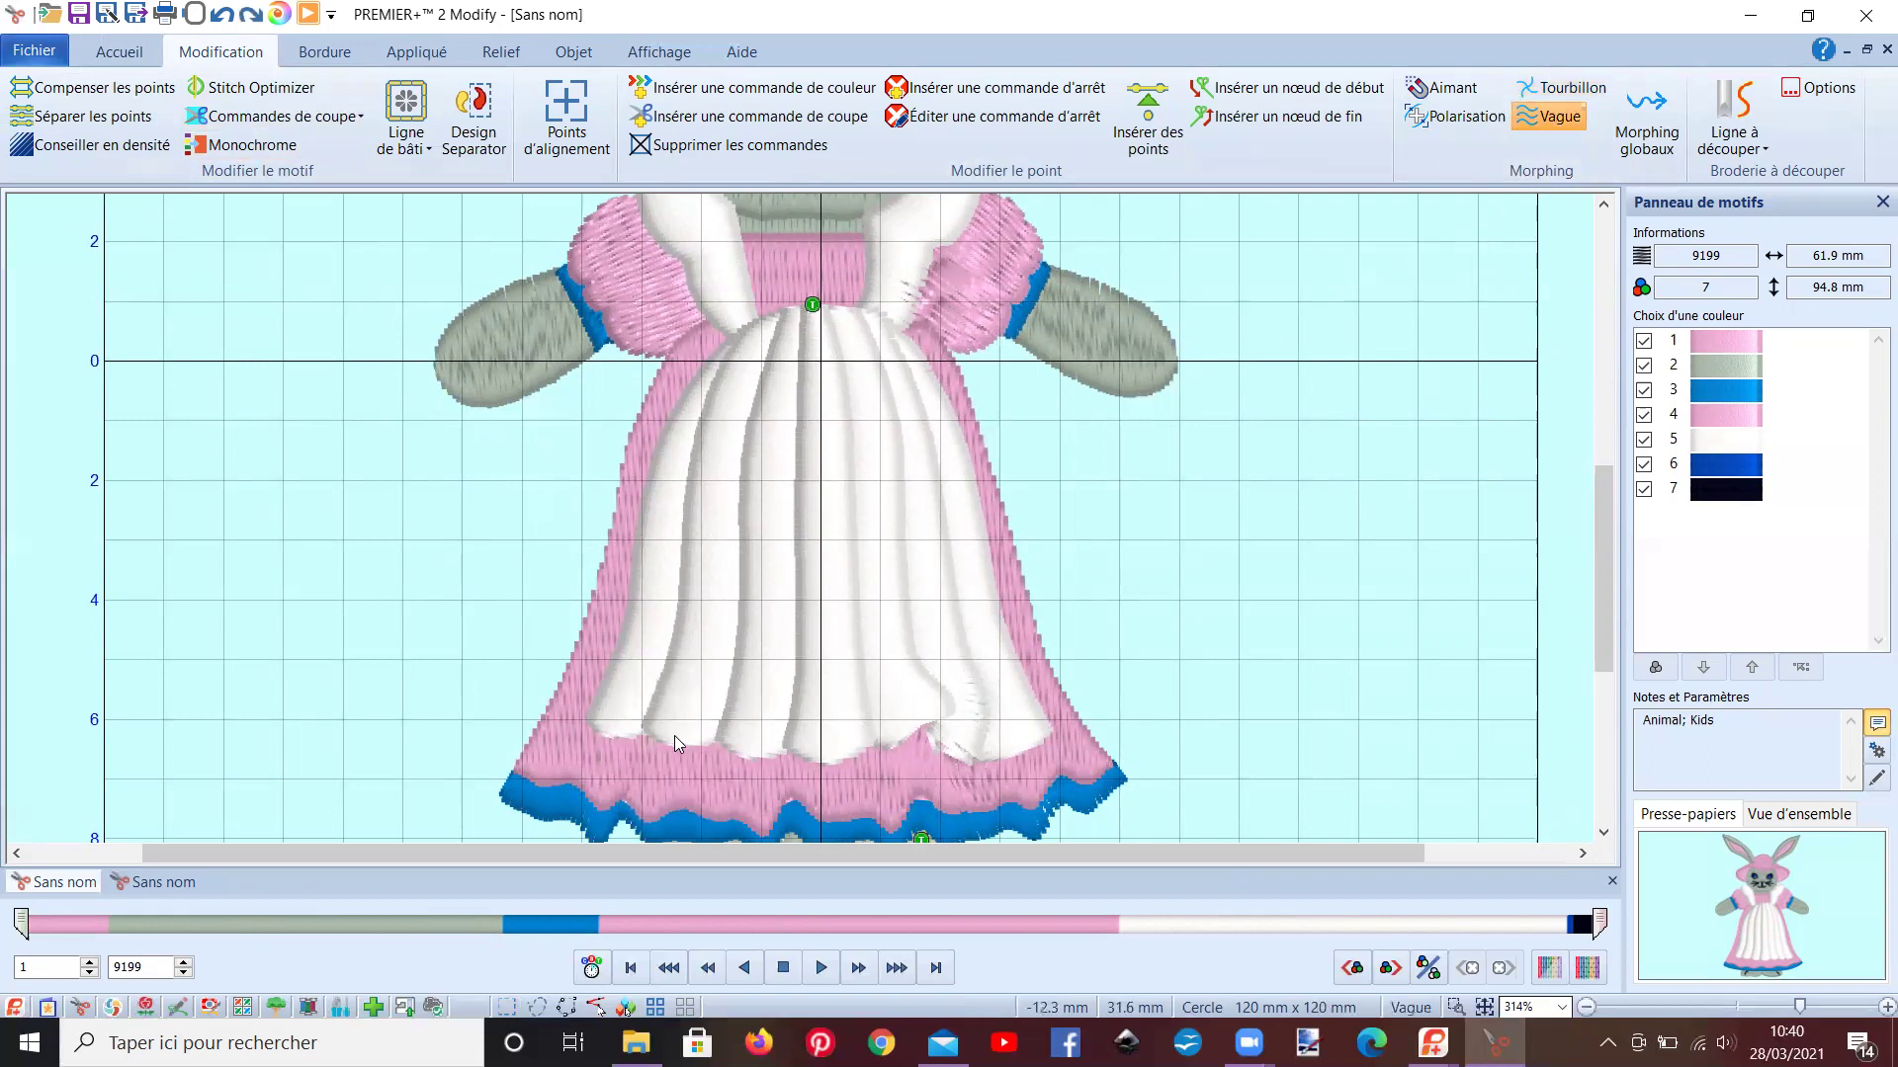
left_click(758, 758)
left_click(834, 759)
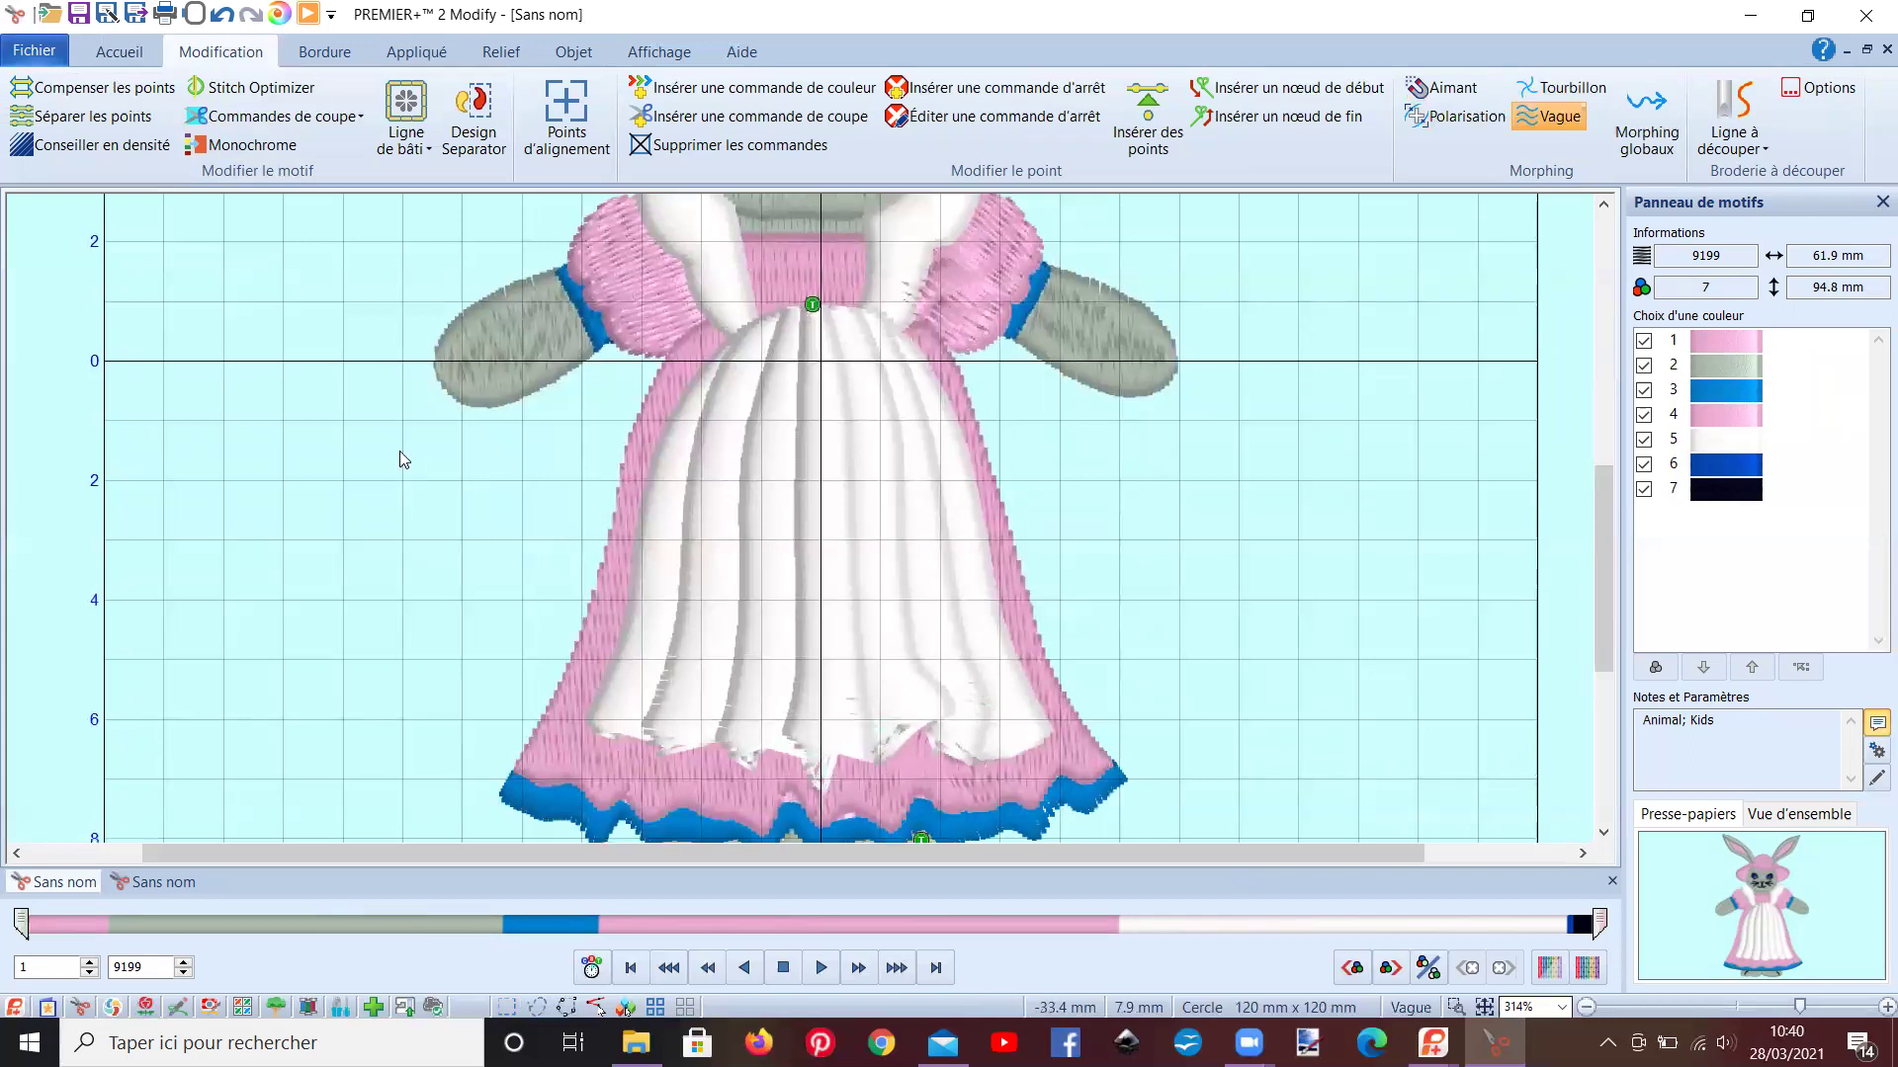
left_click(221, 18)
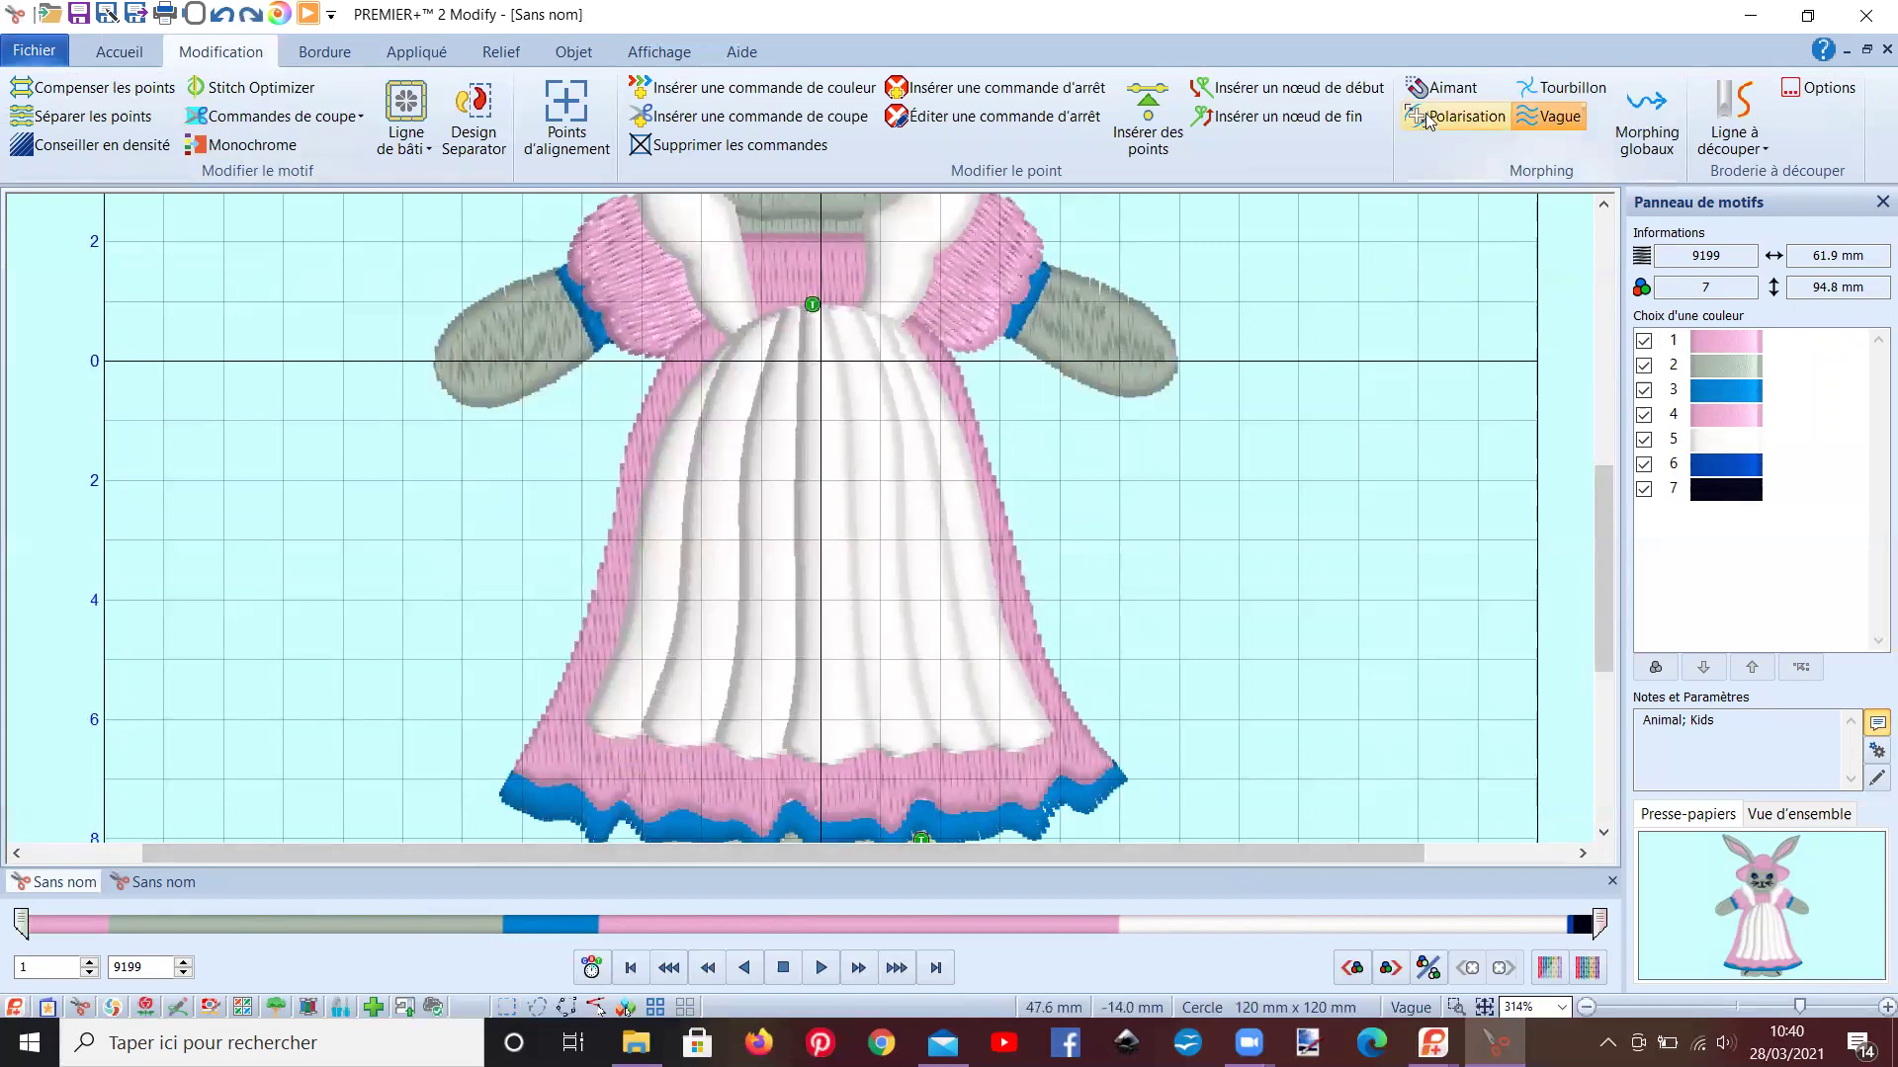
Step: Apply the Polarisation effect to both lower corners of the white apron
left_click(1455, 116)
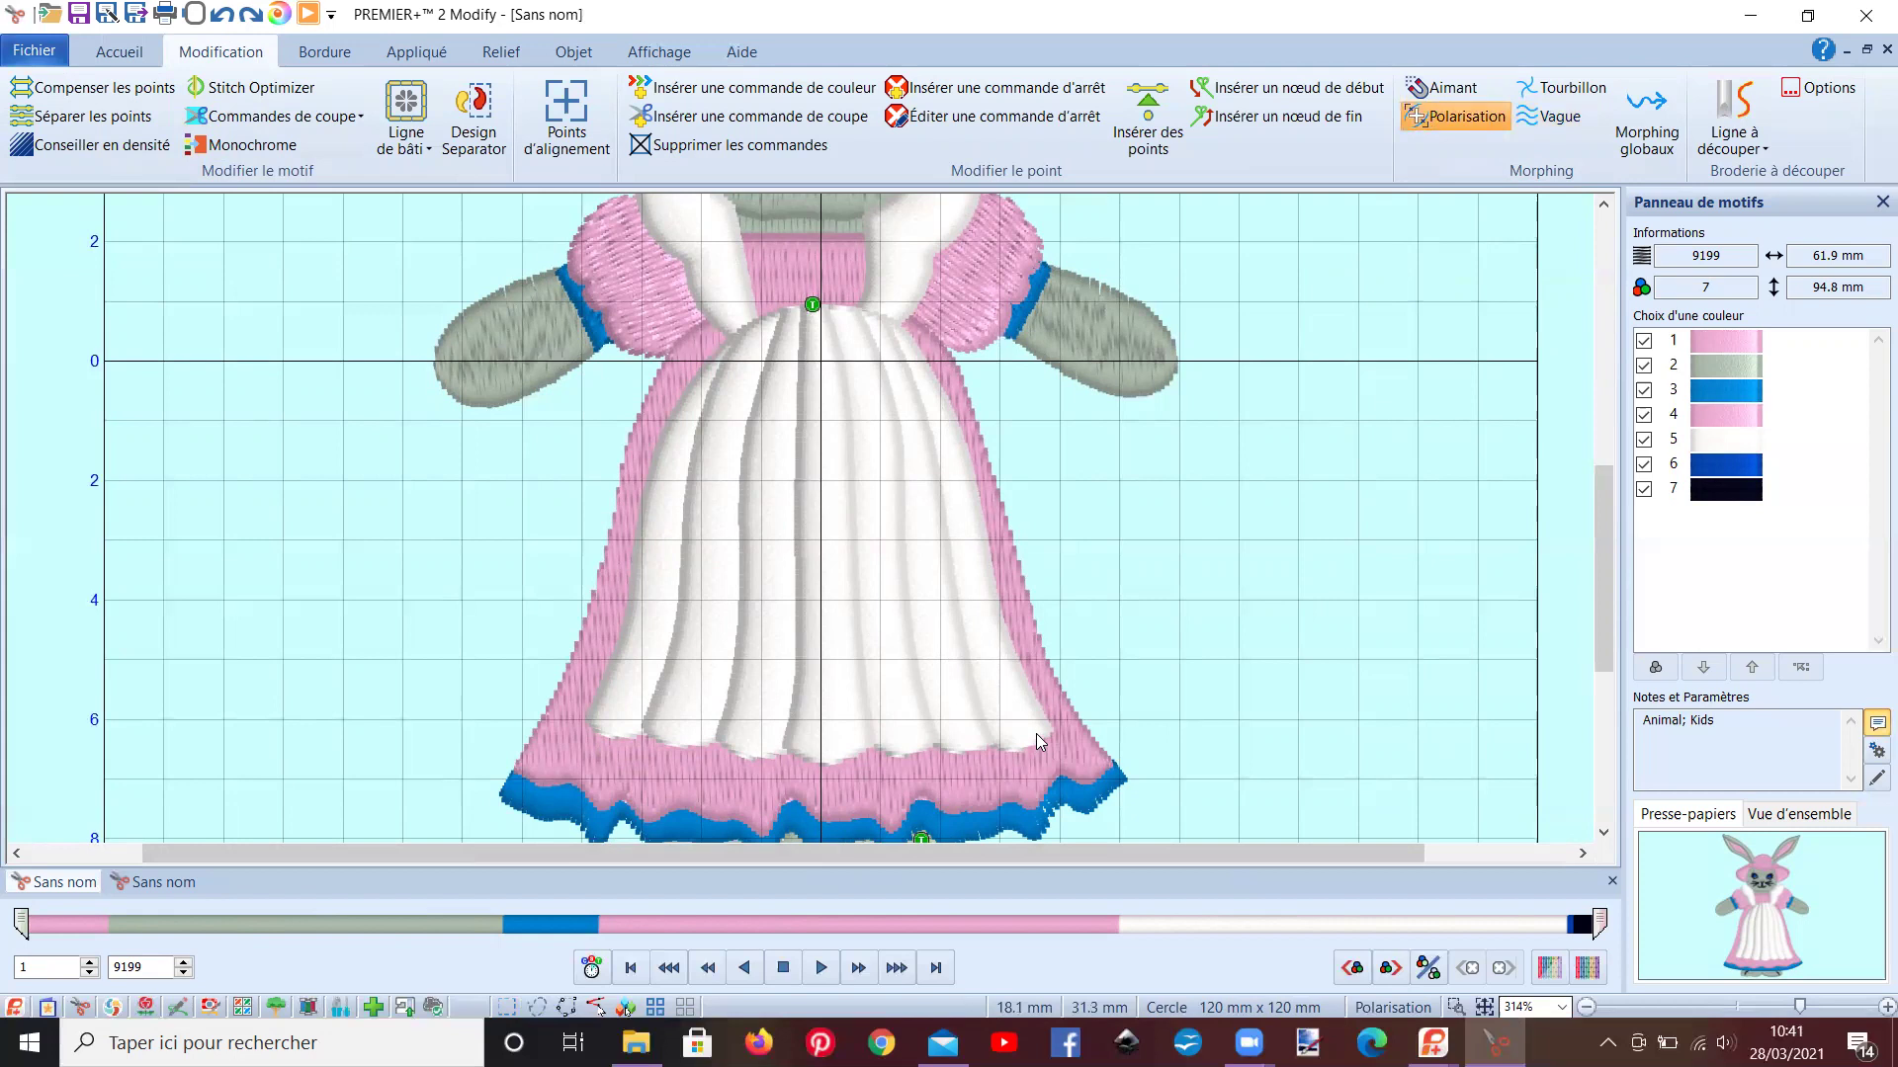
left_click(1036, 733)
left_click(596, 721)
left_click(595, 719)
Step: Pull in the stitches at the left end of the dress's blue hem with the Aimant effect
left_click(1440, 91)
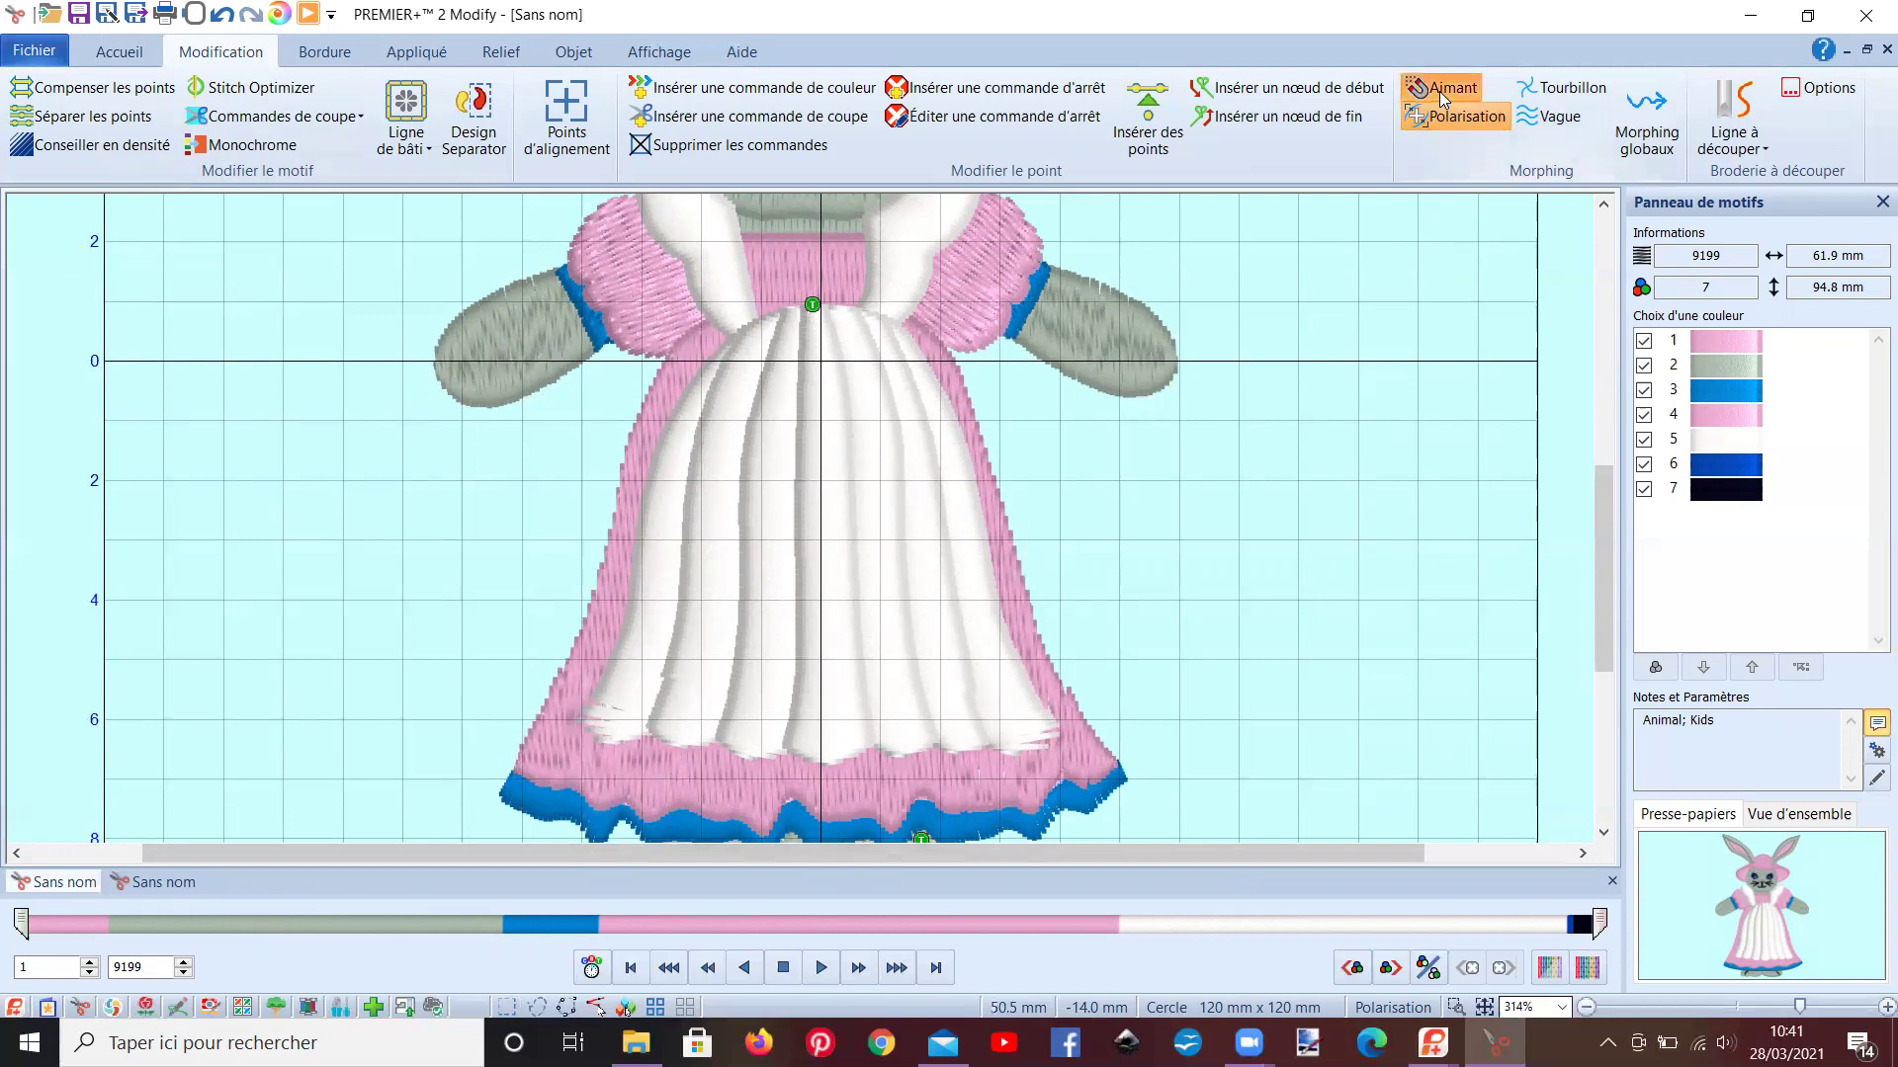
left_click(512, 801)
left_click(512, 800)
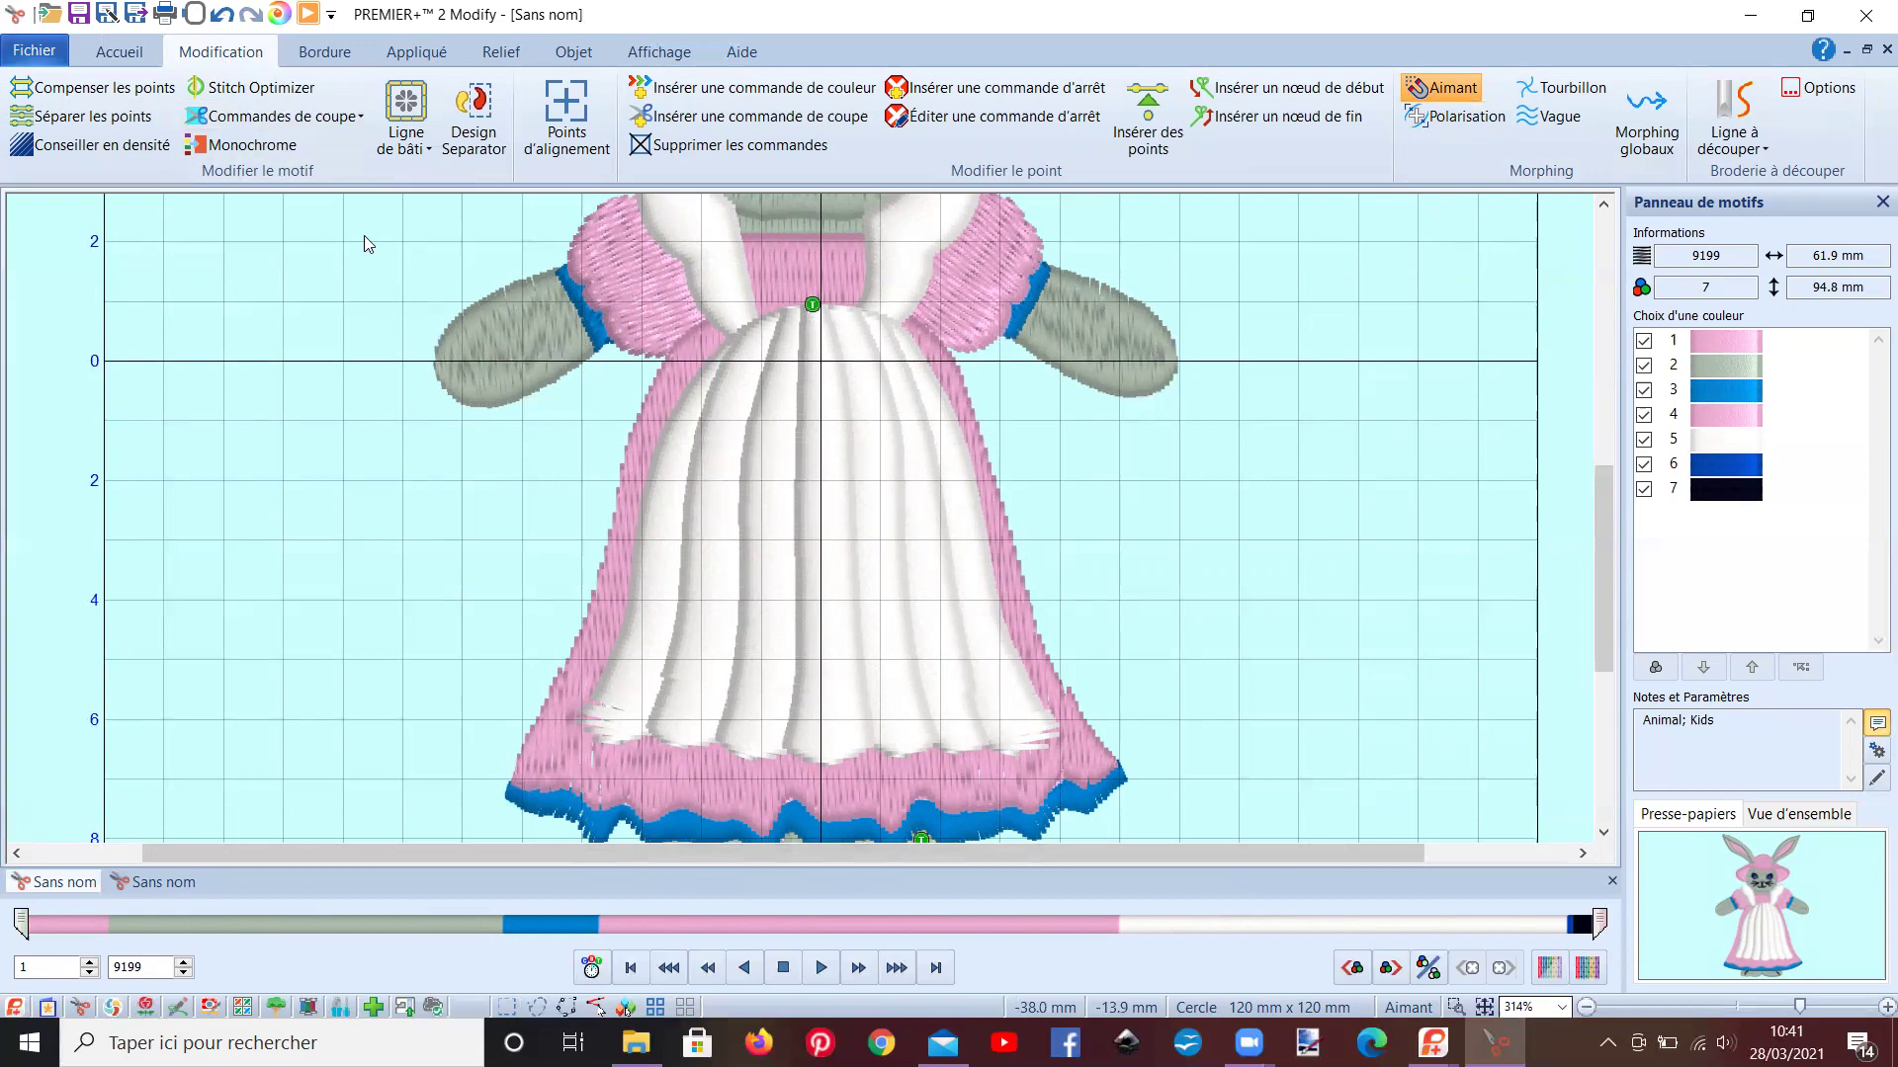
Step: Apply the Vague effect along the pink hat's brim, at its middle and left side, and review the whole rabbit
scroll(754, 647, "up", 5)
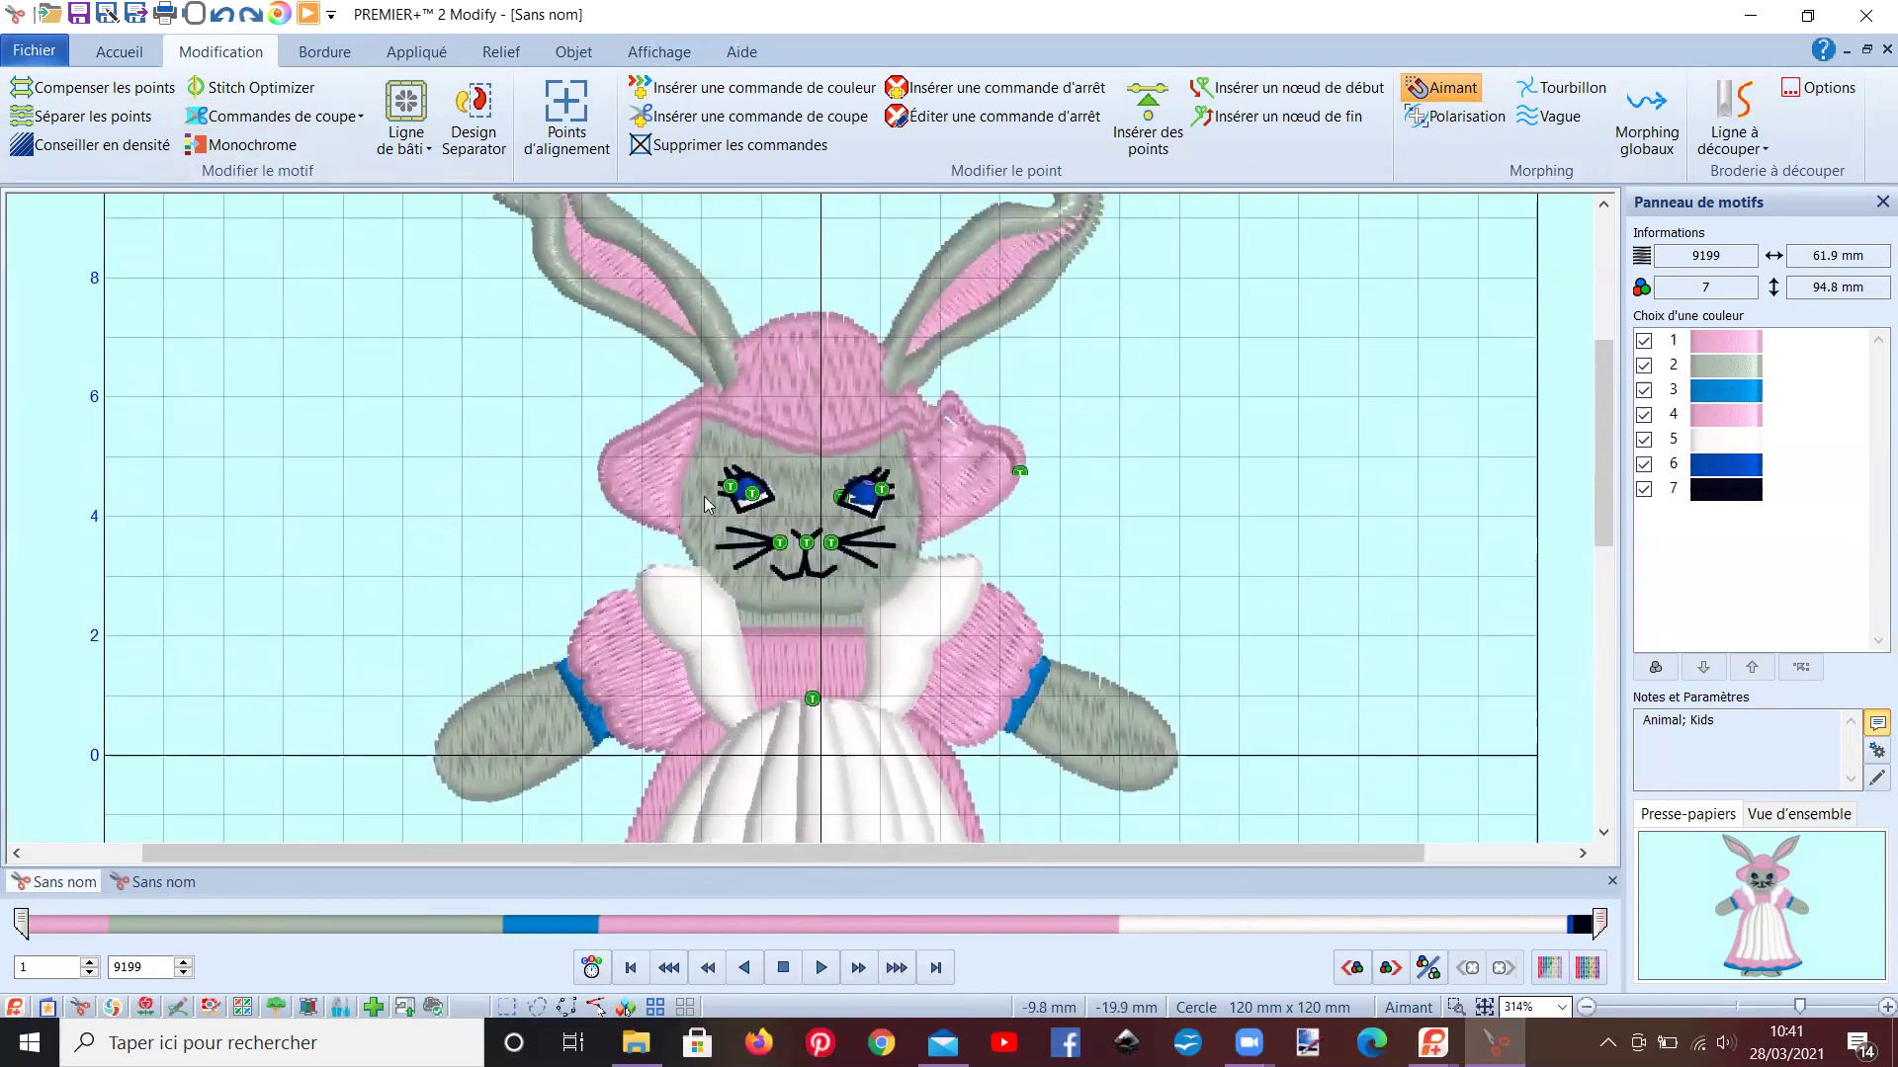
left_click(1548, 116)
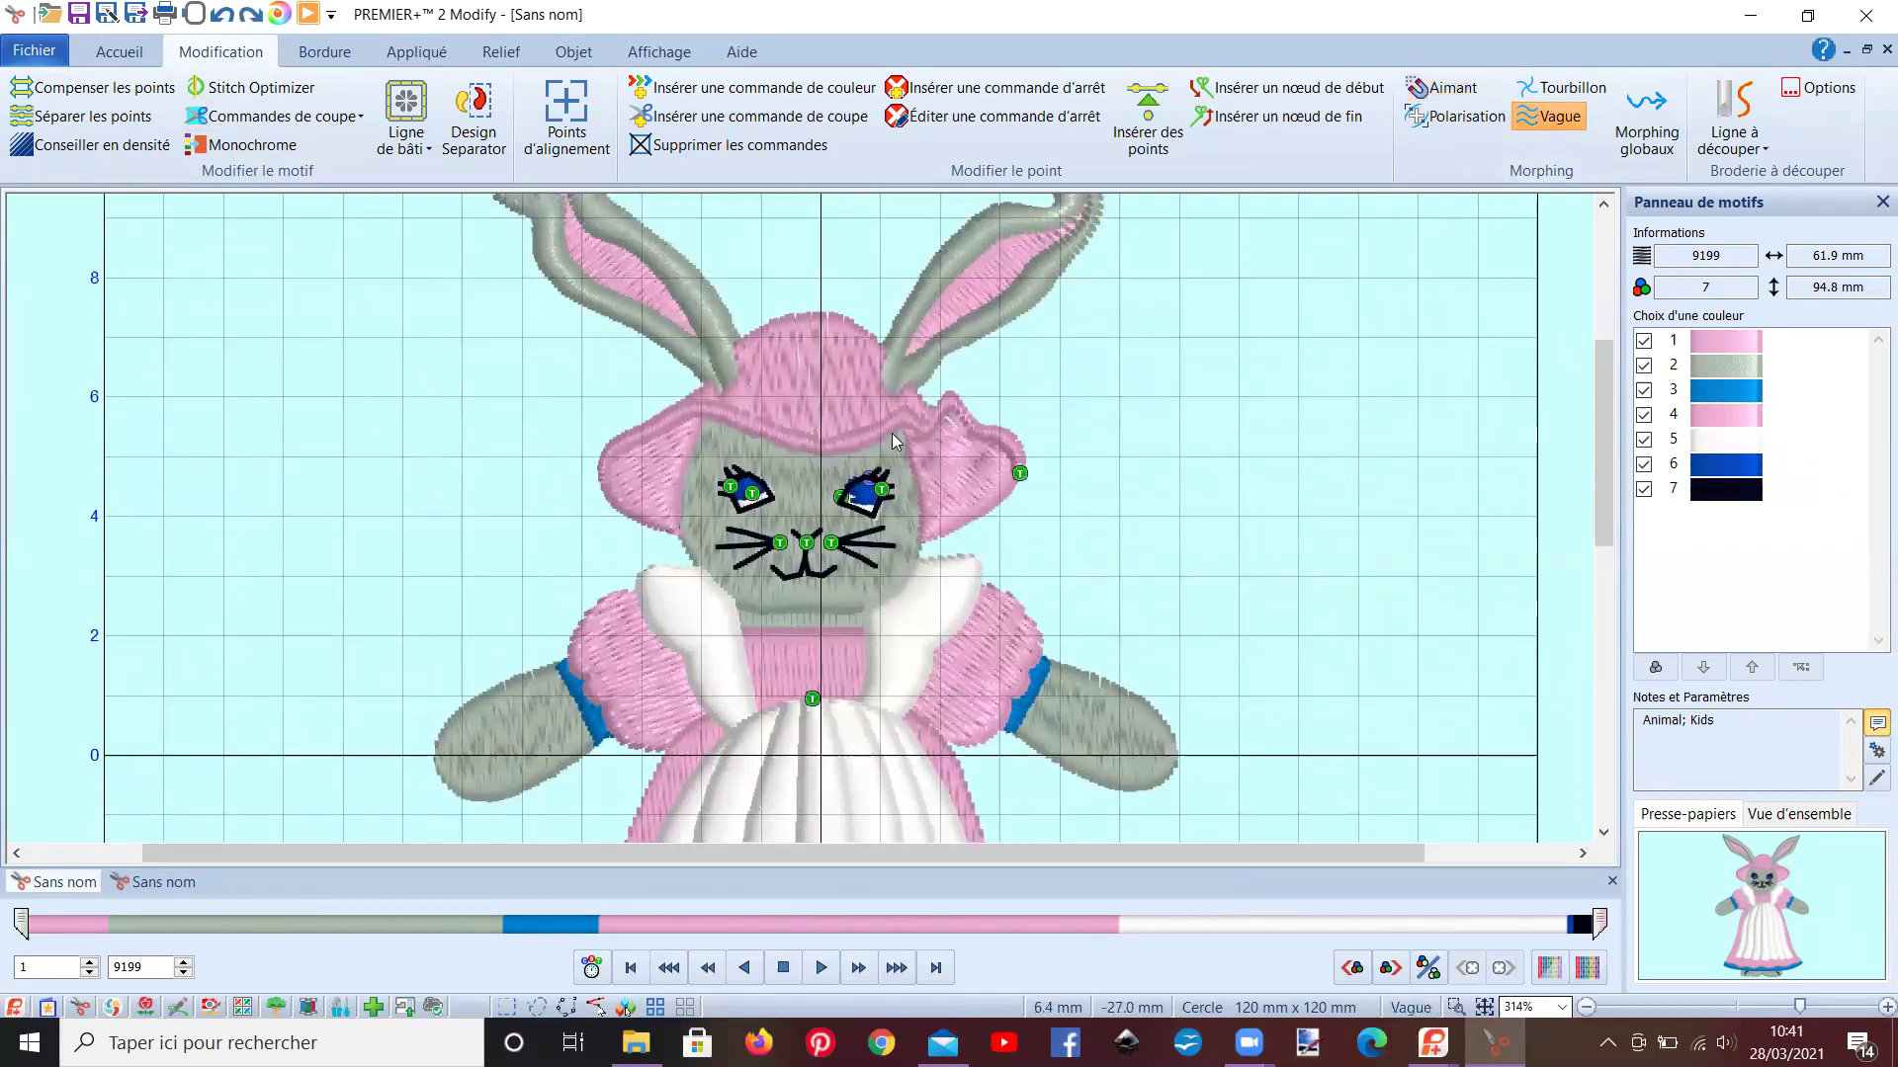
left_click(800, 443)
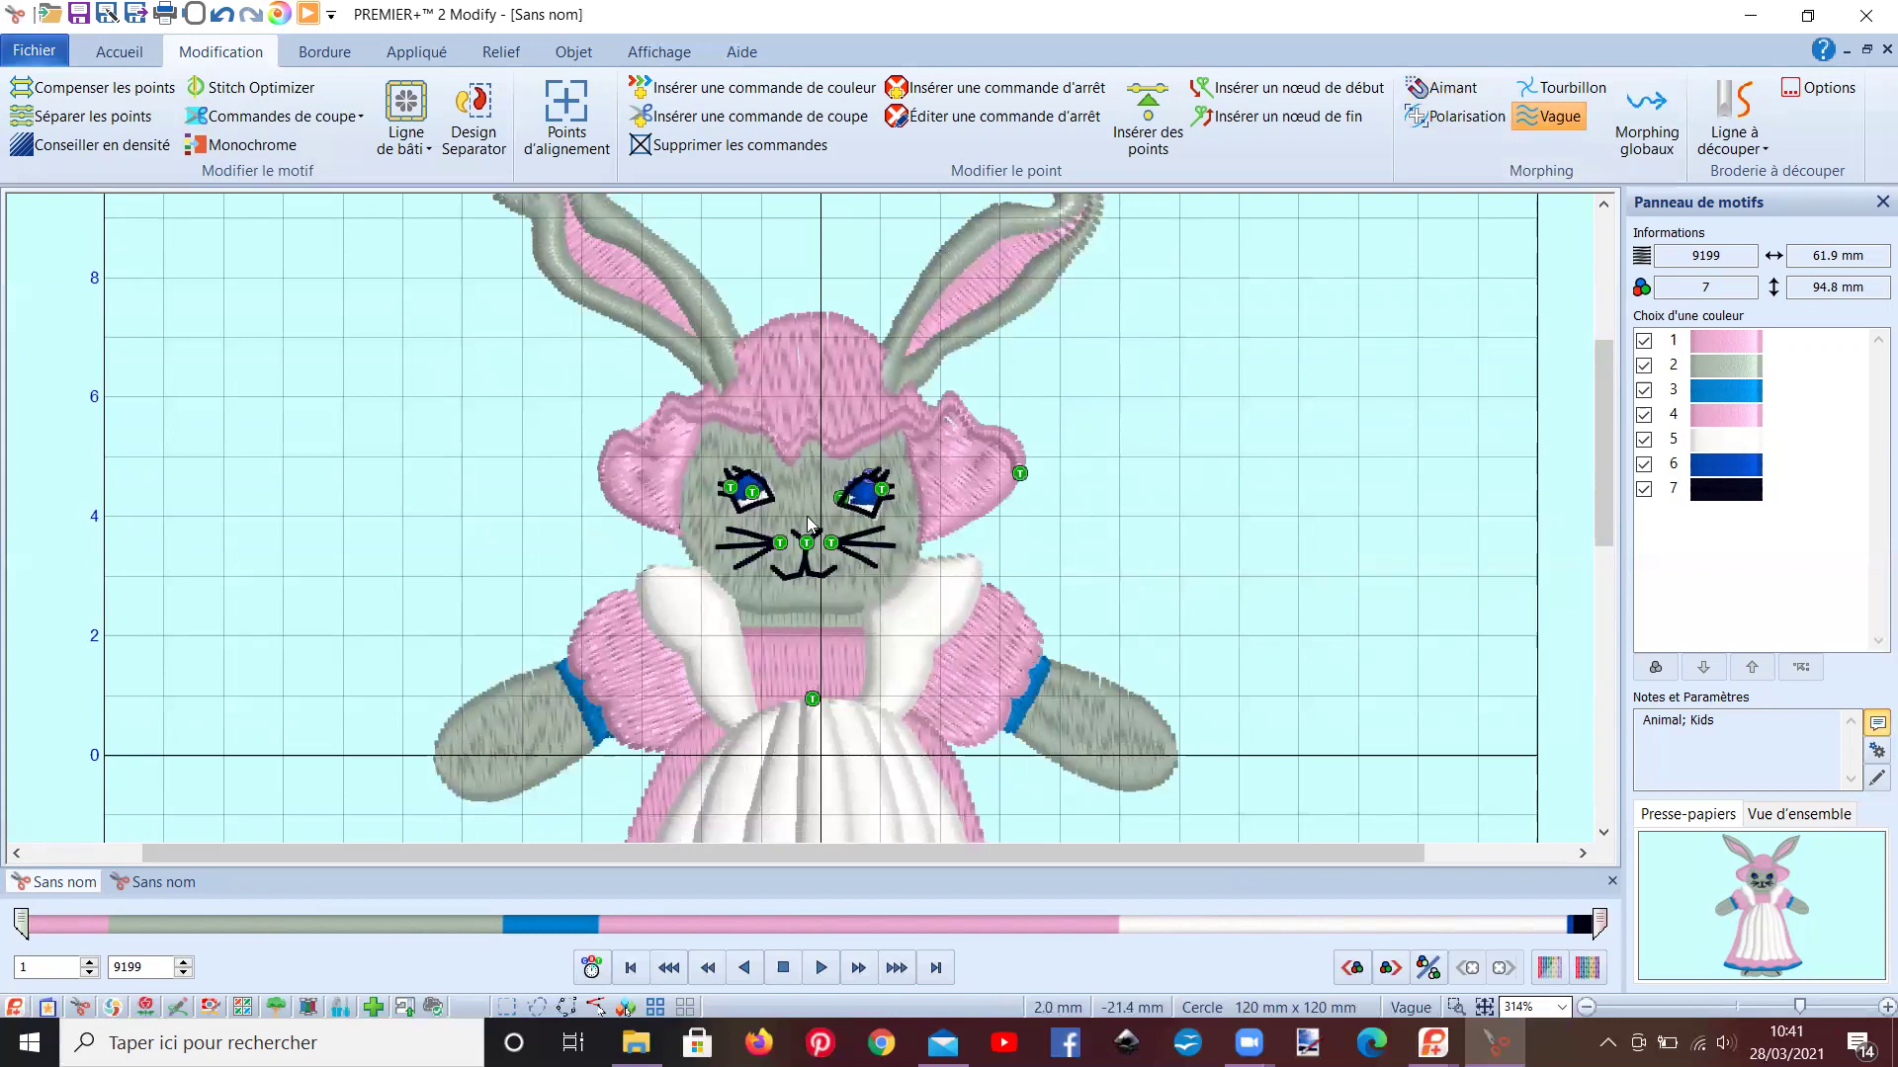
scroll(803, 500, "up", 1)
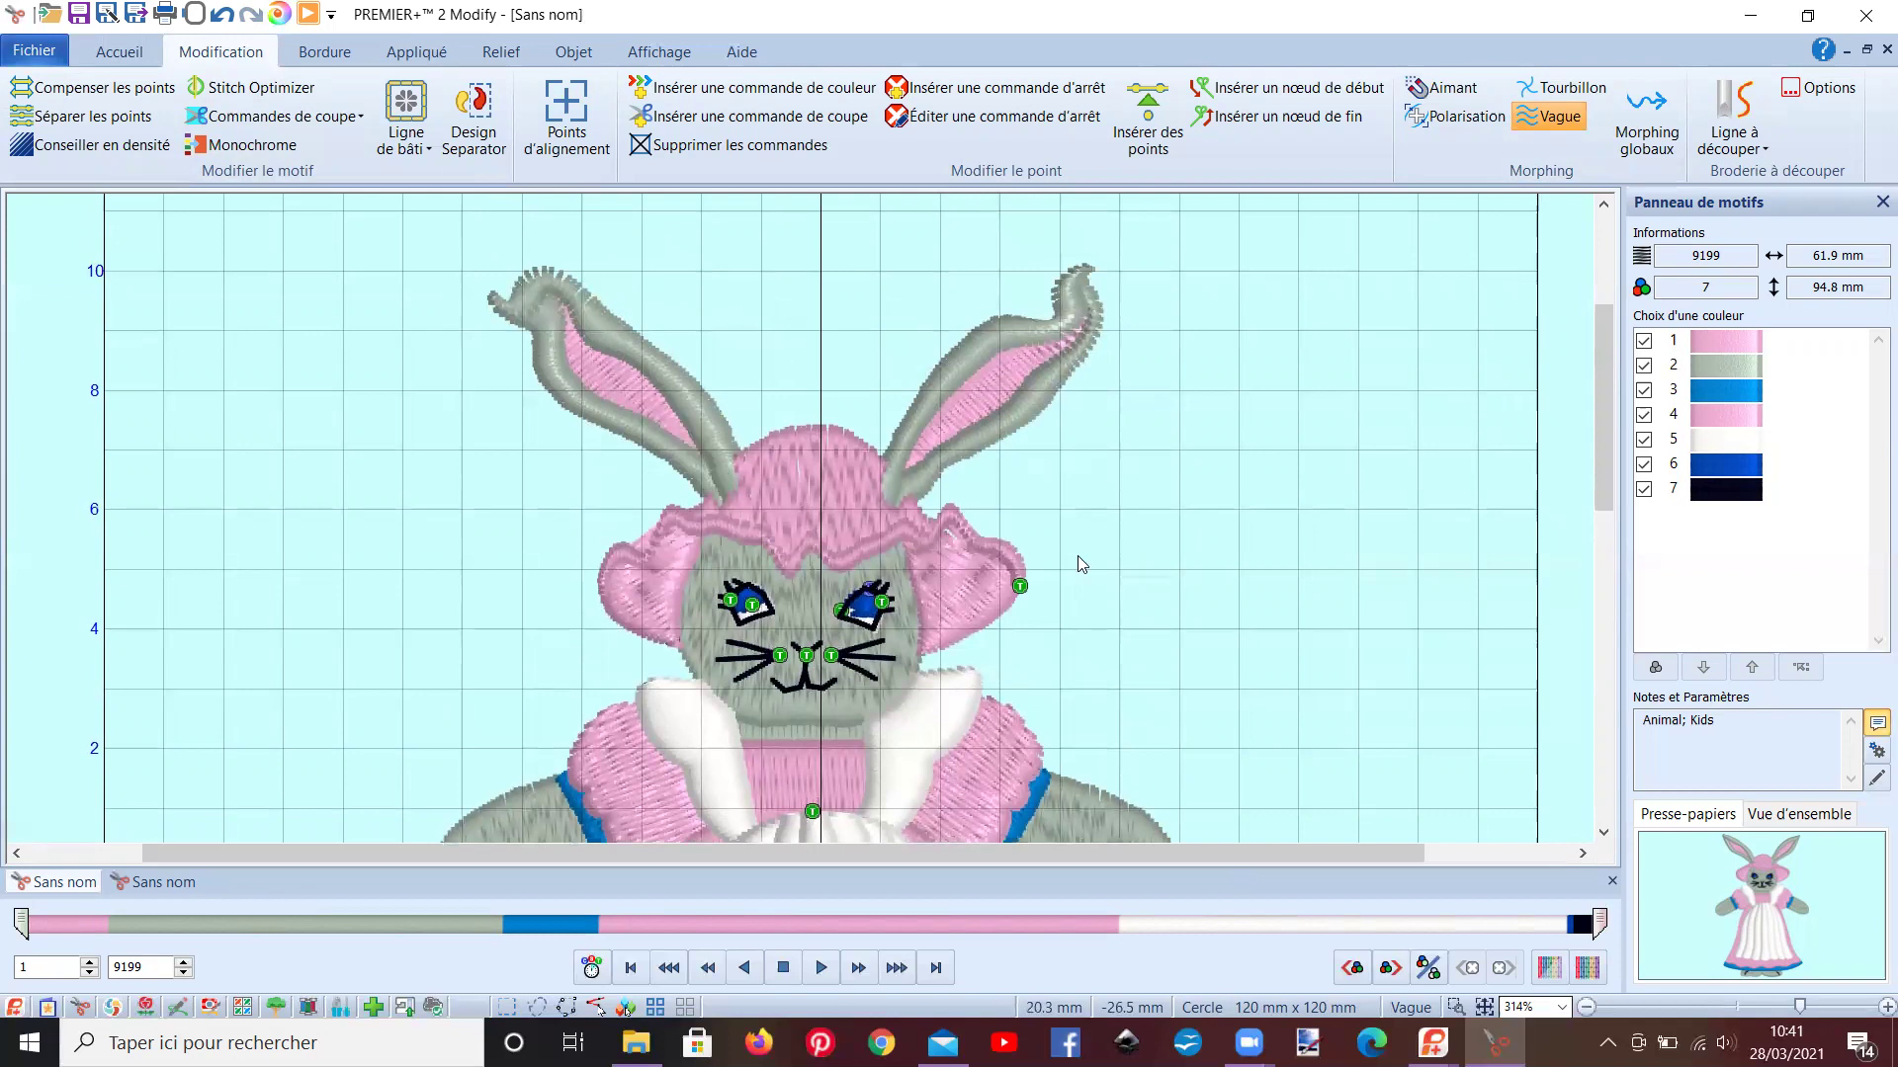
scroll(1120, 492, "down", 3)
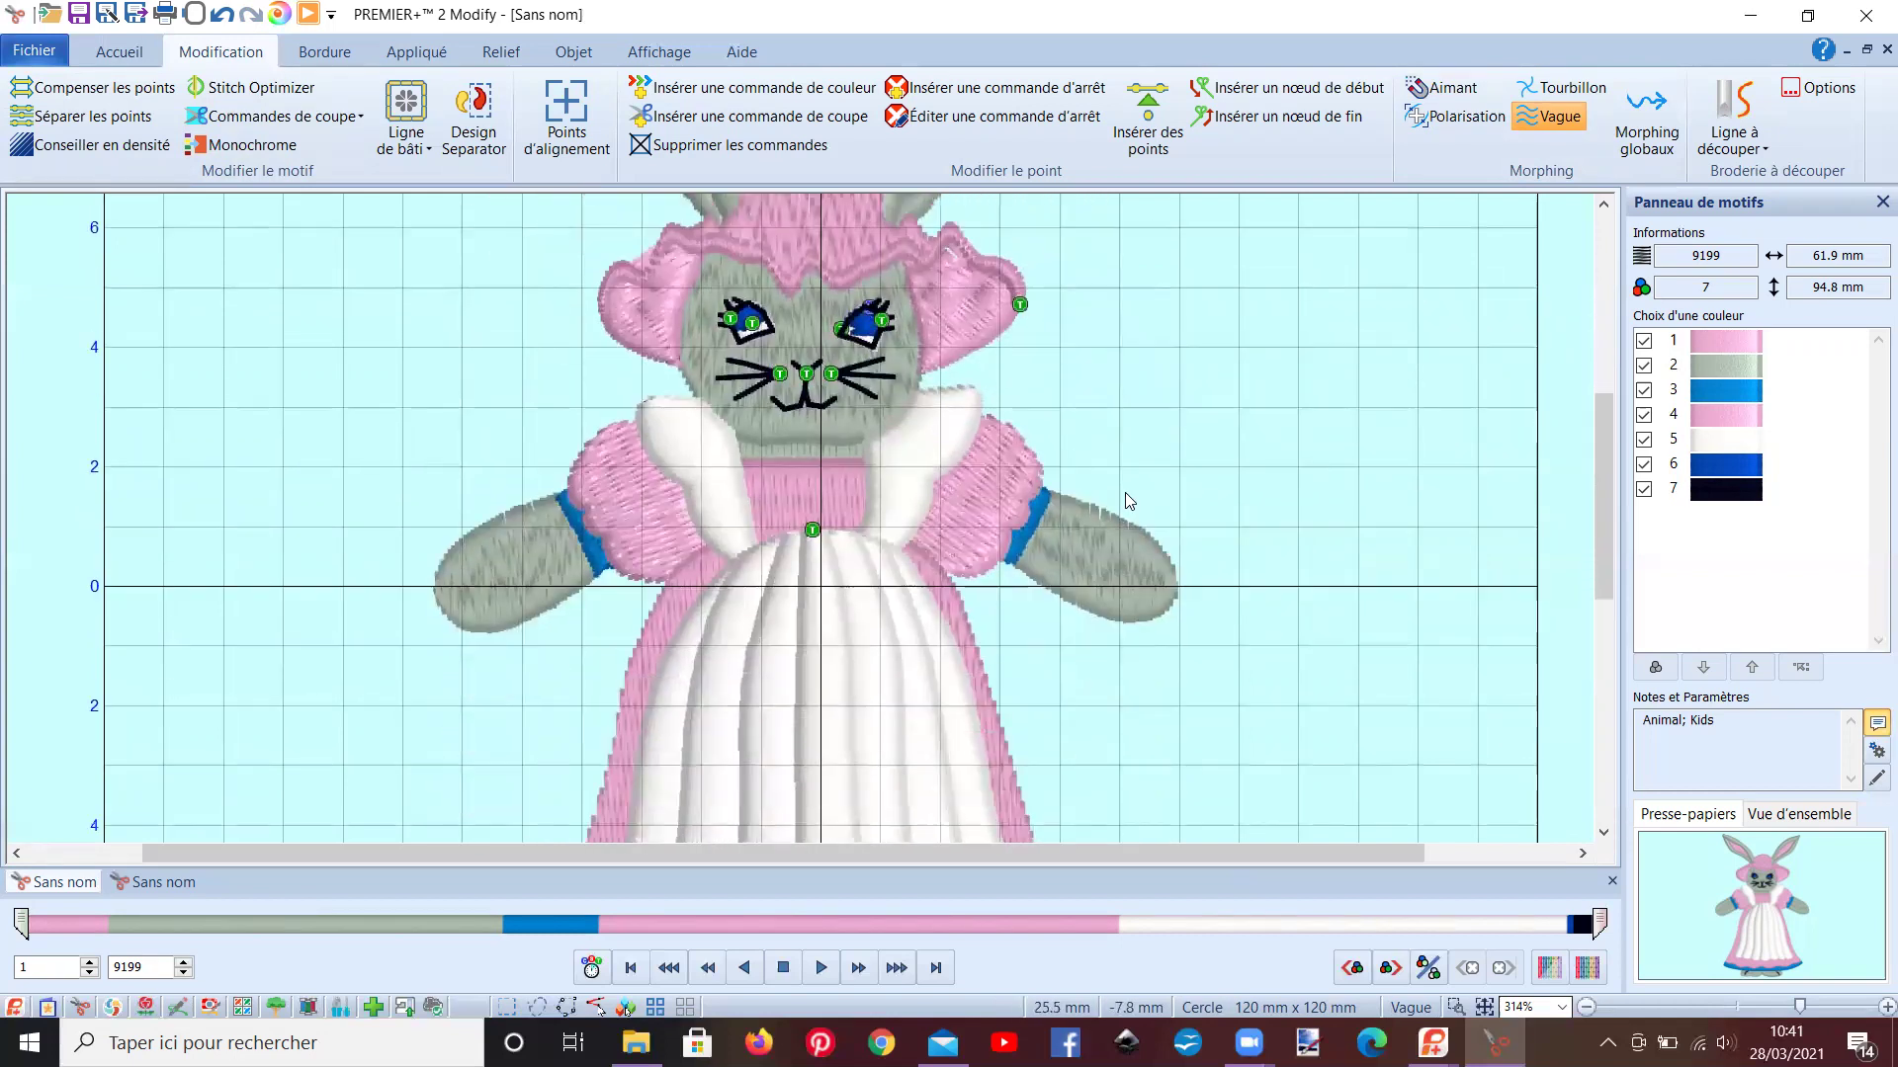
scroll(875, 500, "down", 4)
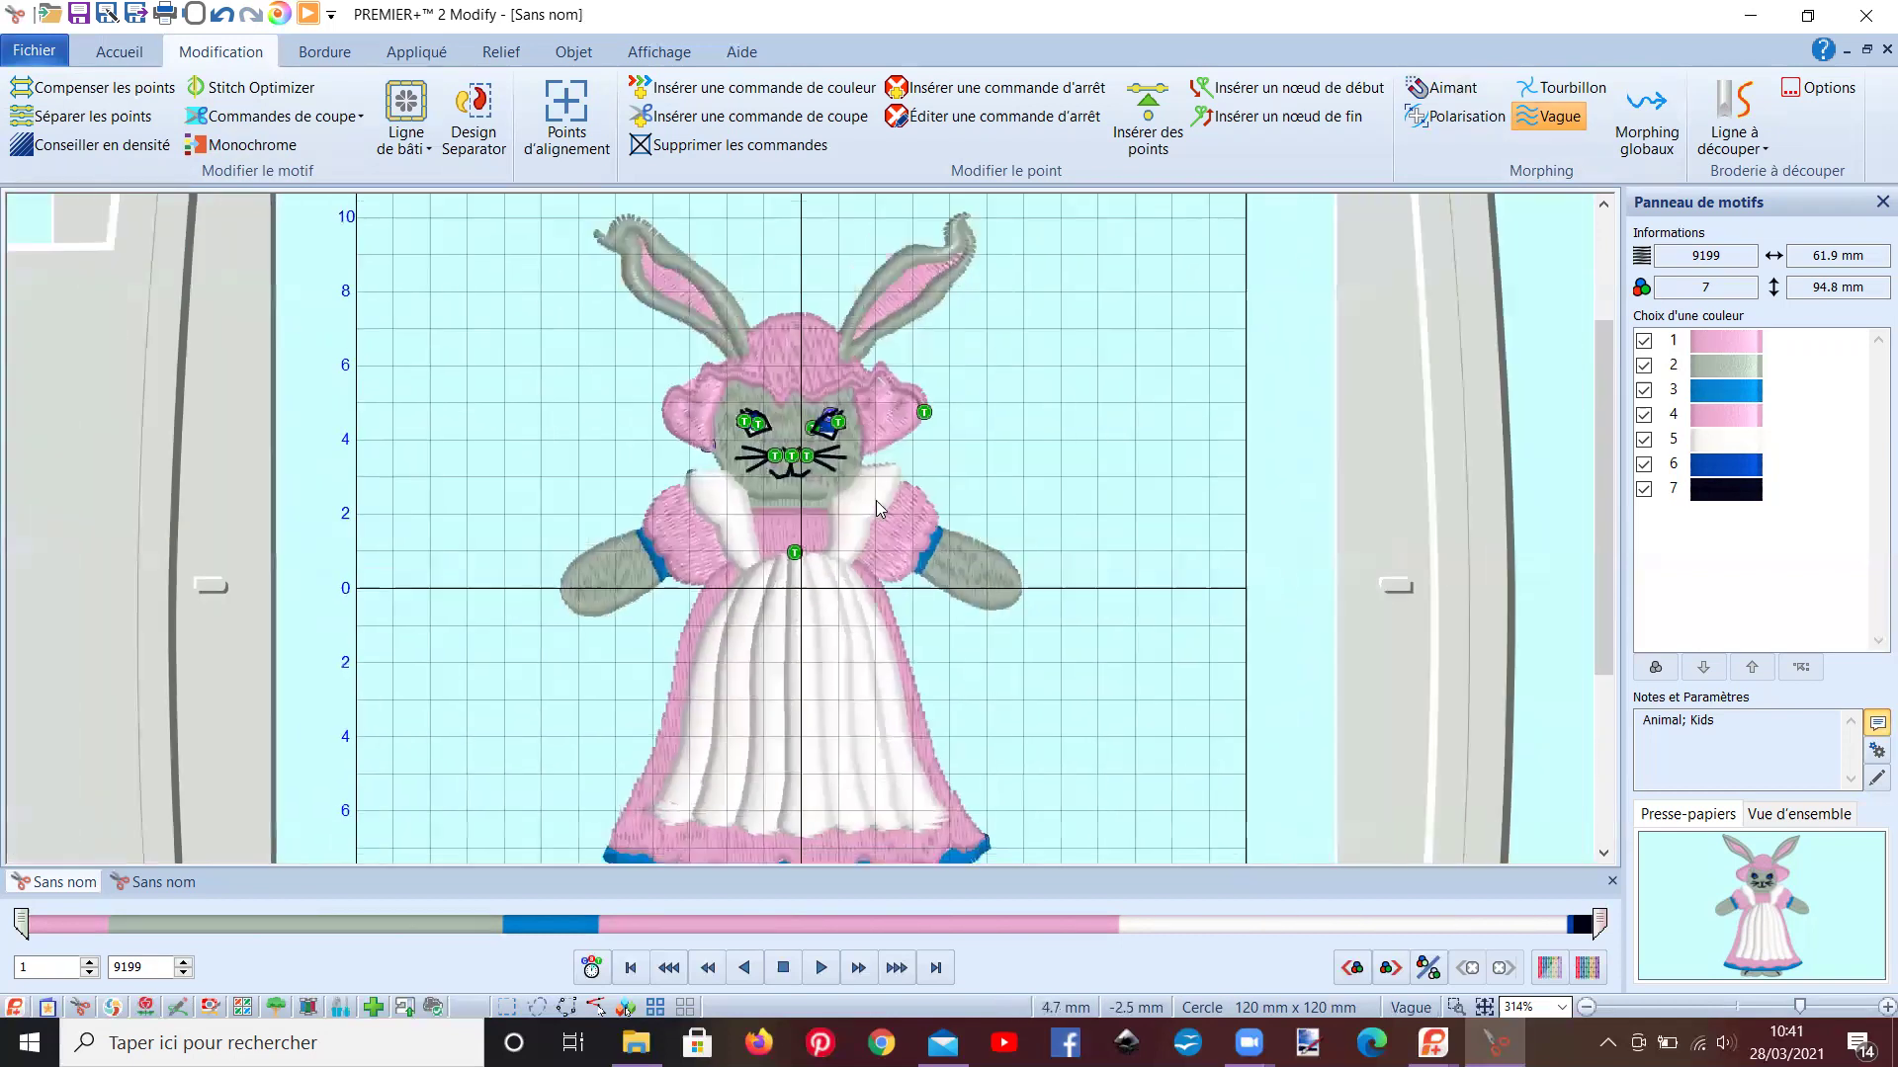
Step: Switch to PREMIER+ 2 Embroidery Ultra, copy the round sailboat motif, and return to PREMIER+ 2 Modify
mouse_move(1433, 1043)
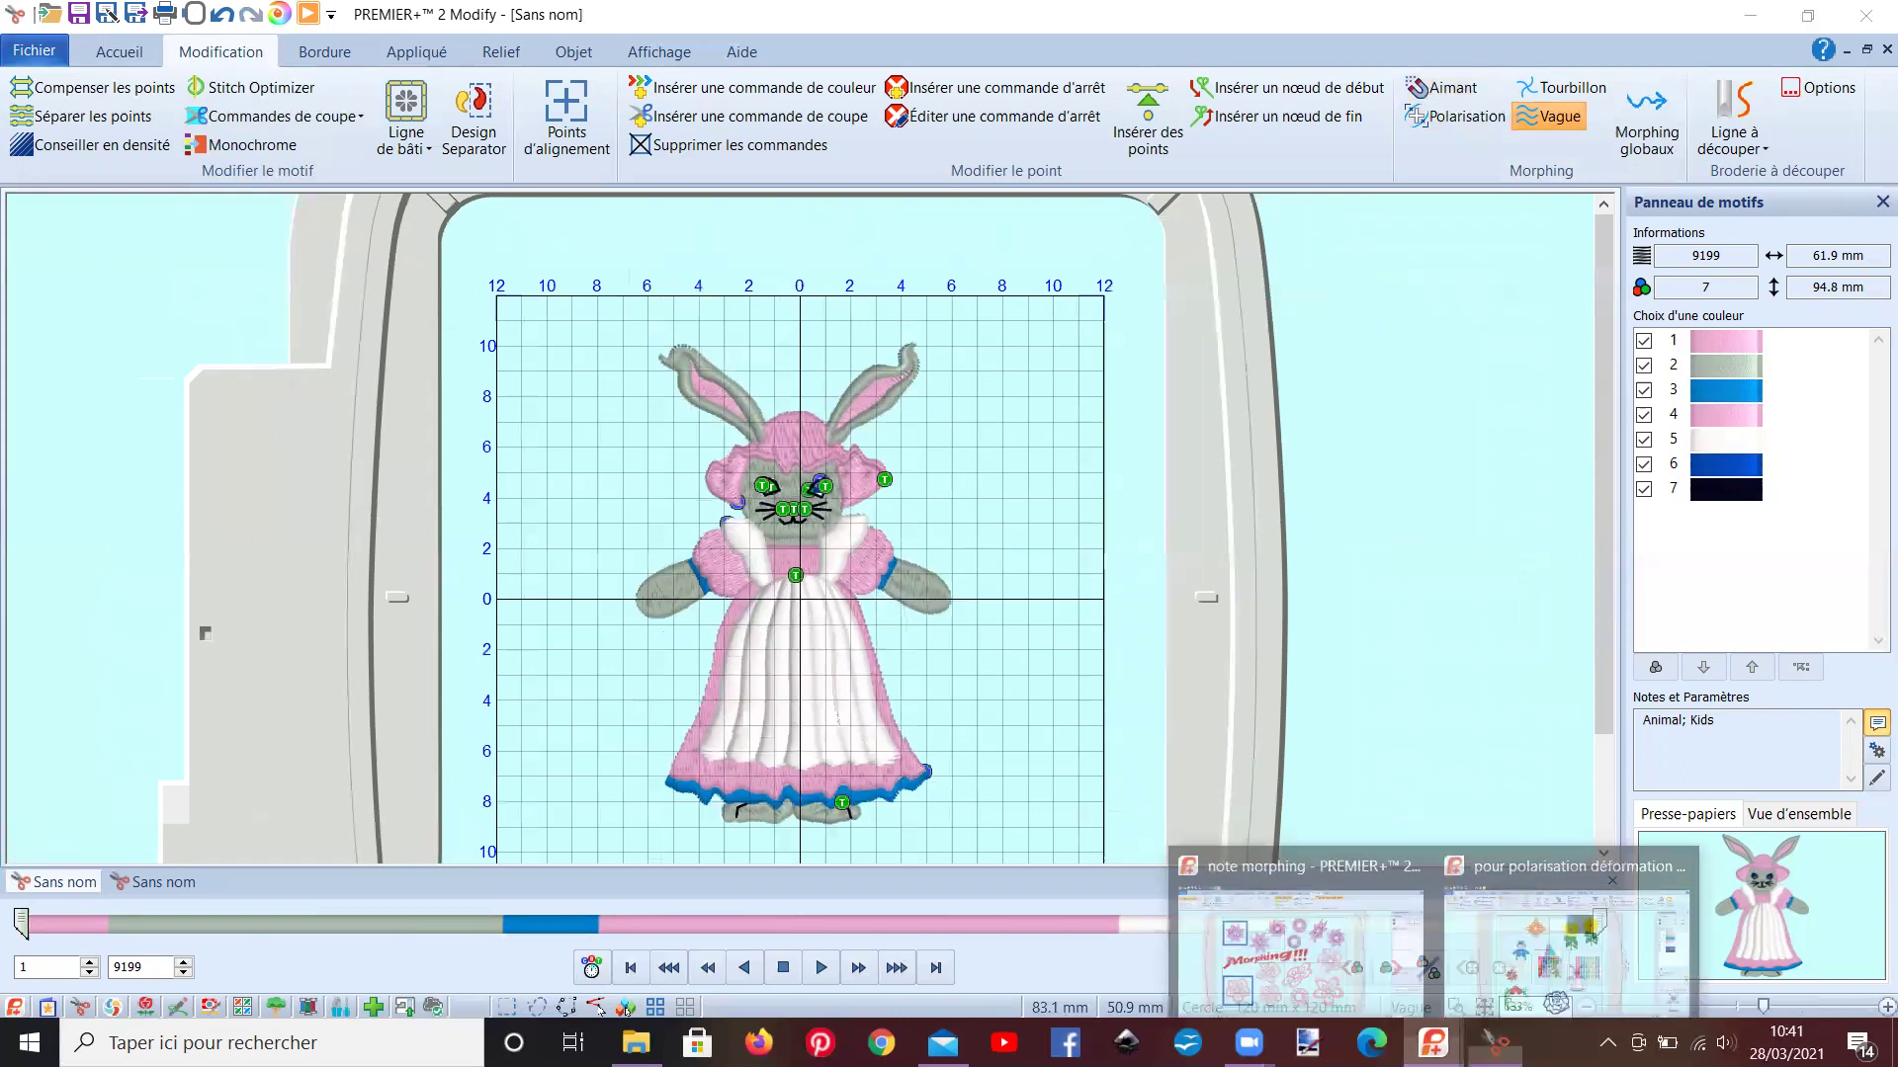
left_click(1515, 972)
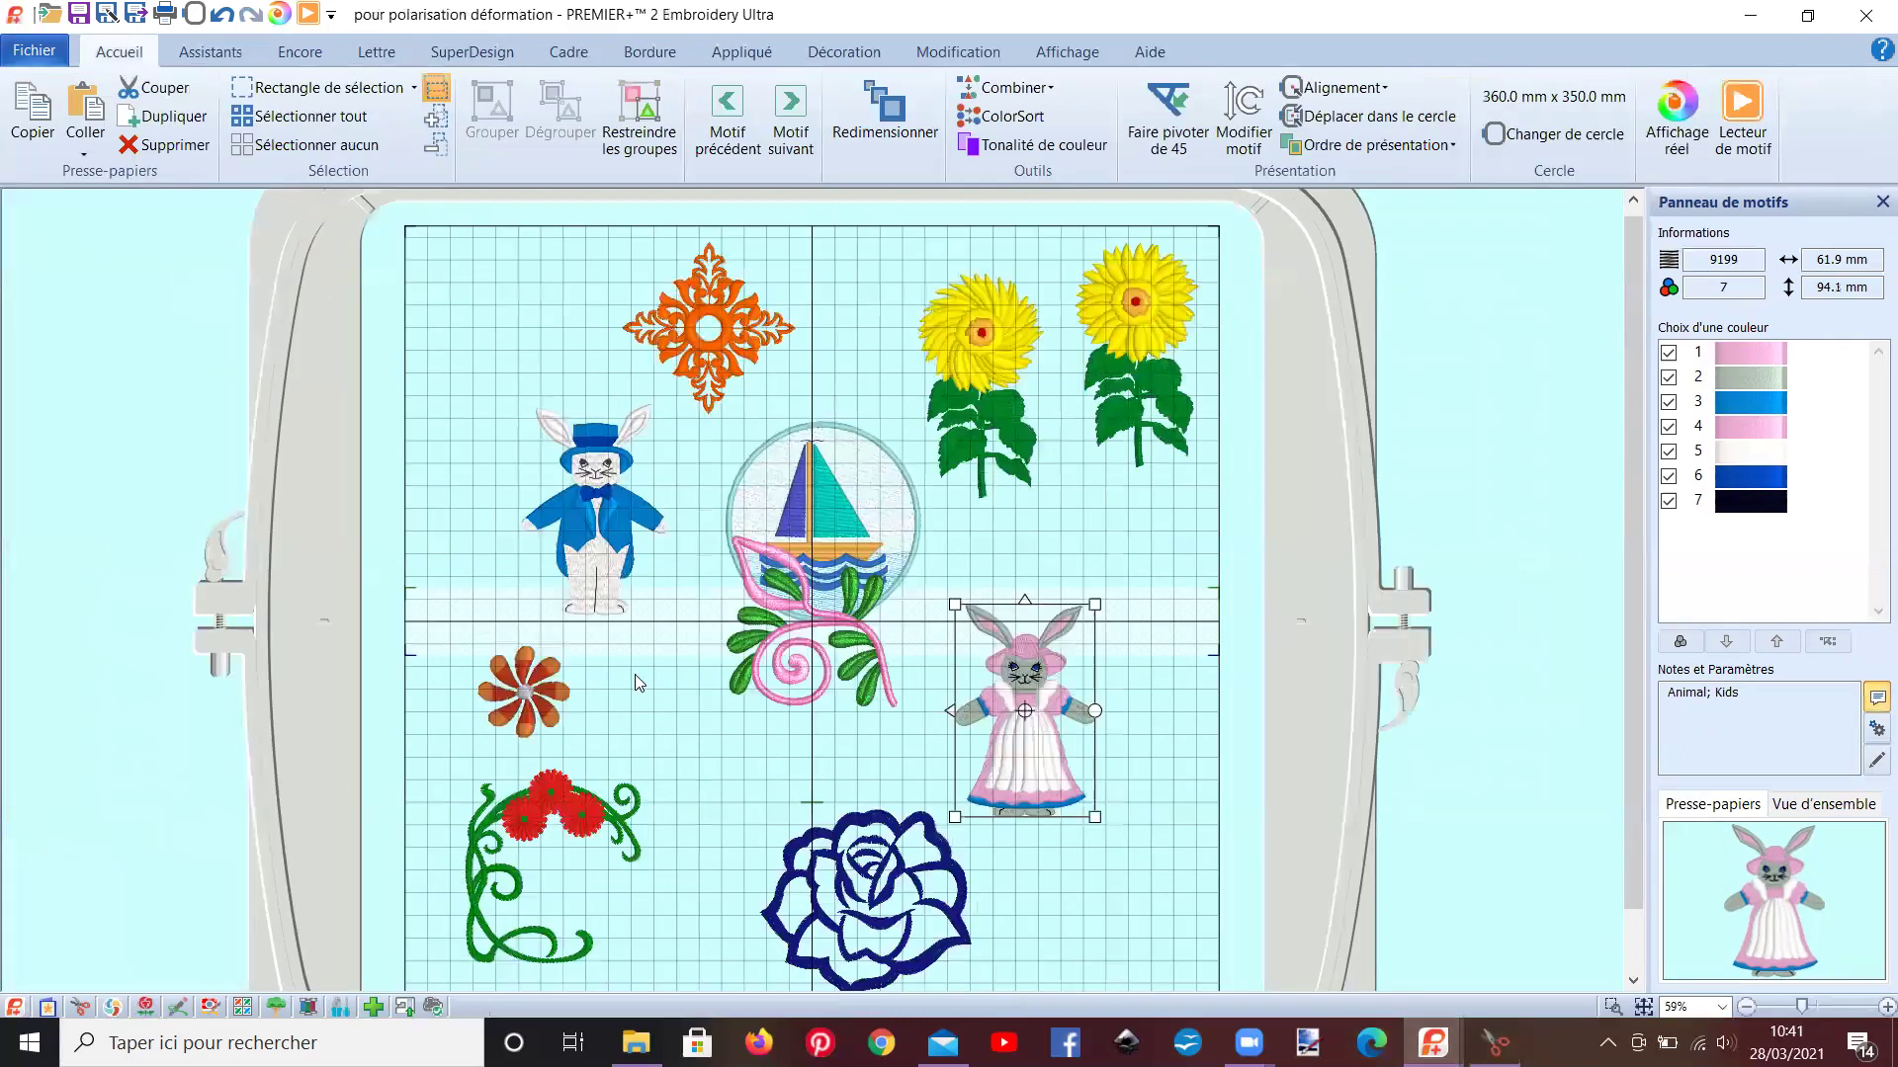
left_click(727, 568)
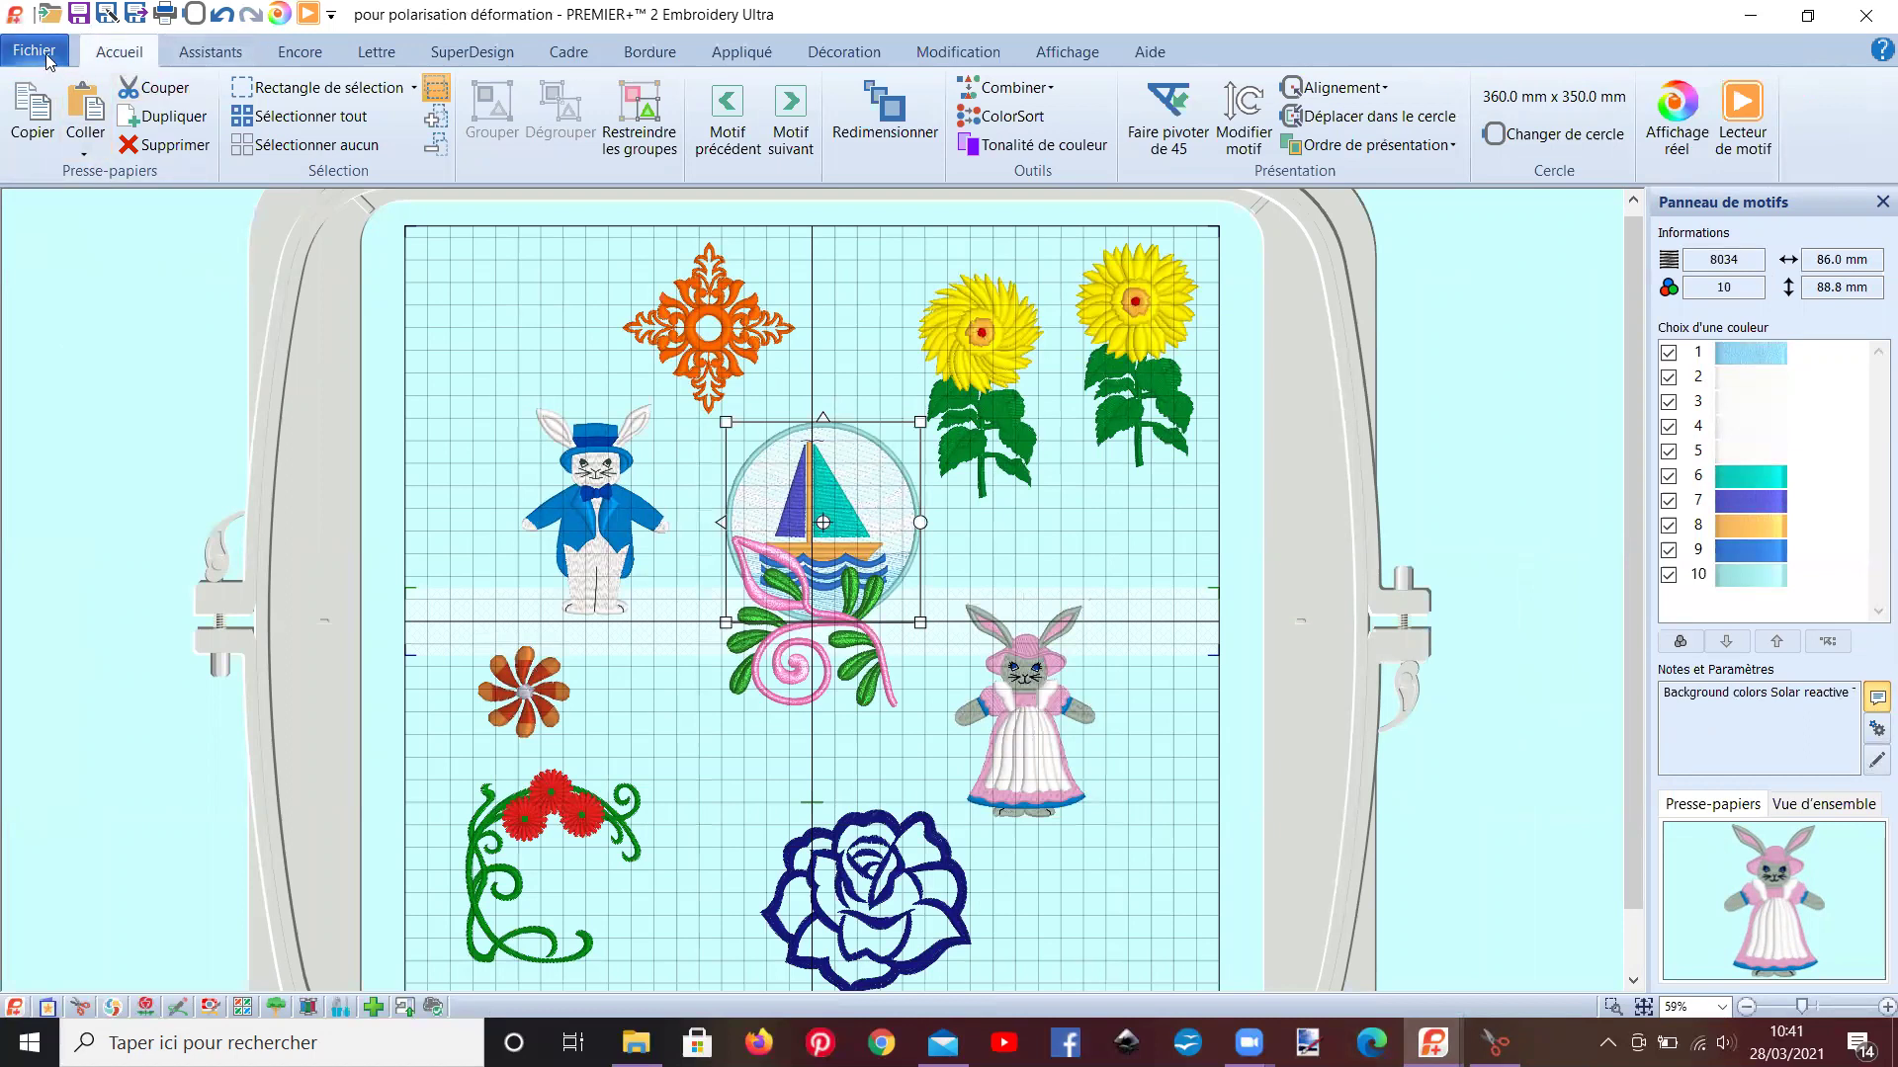
left_click(30, 114)
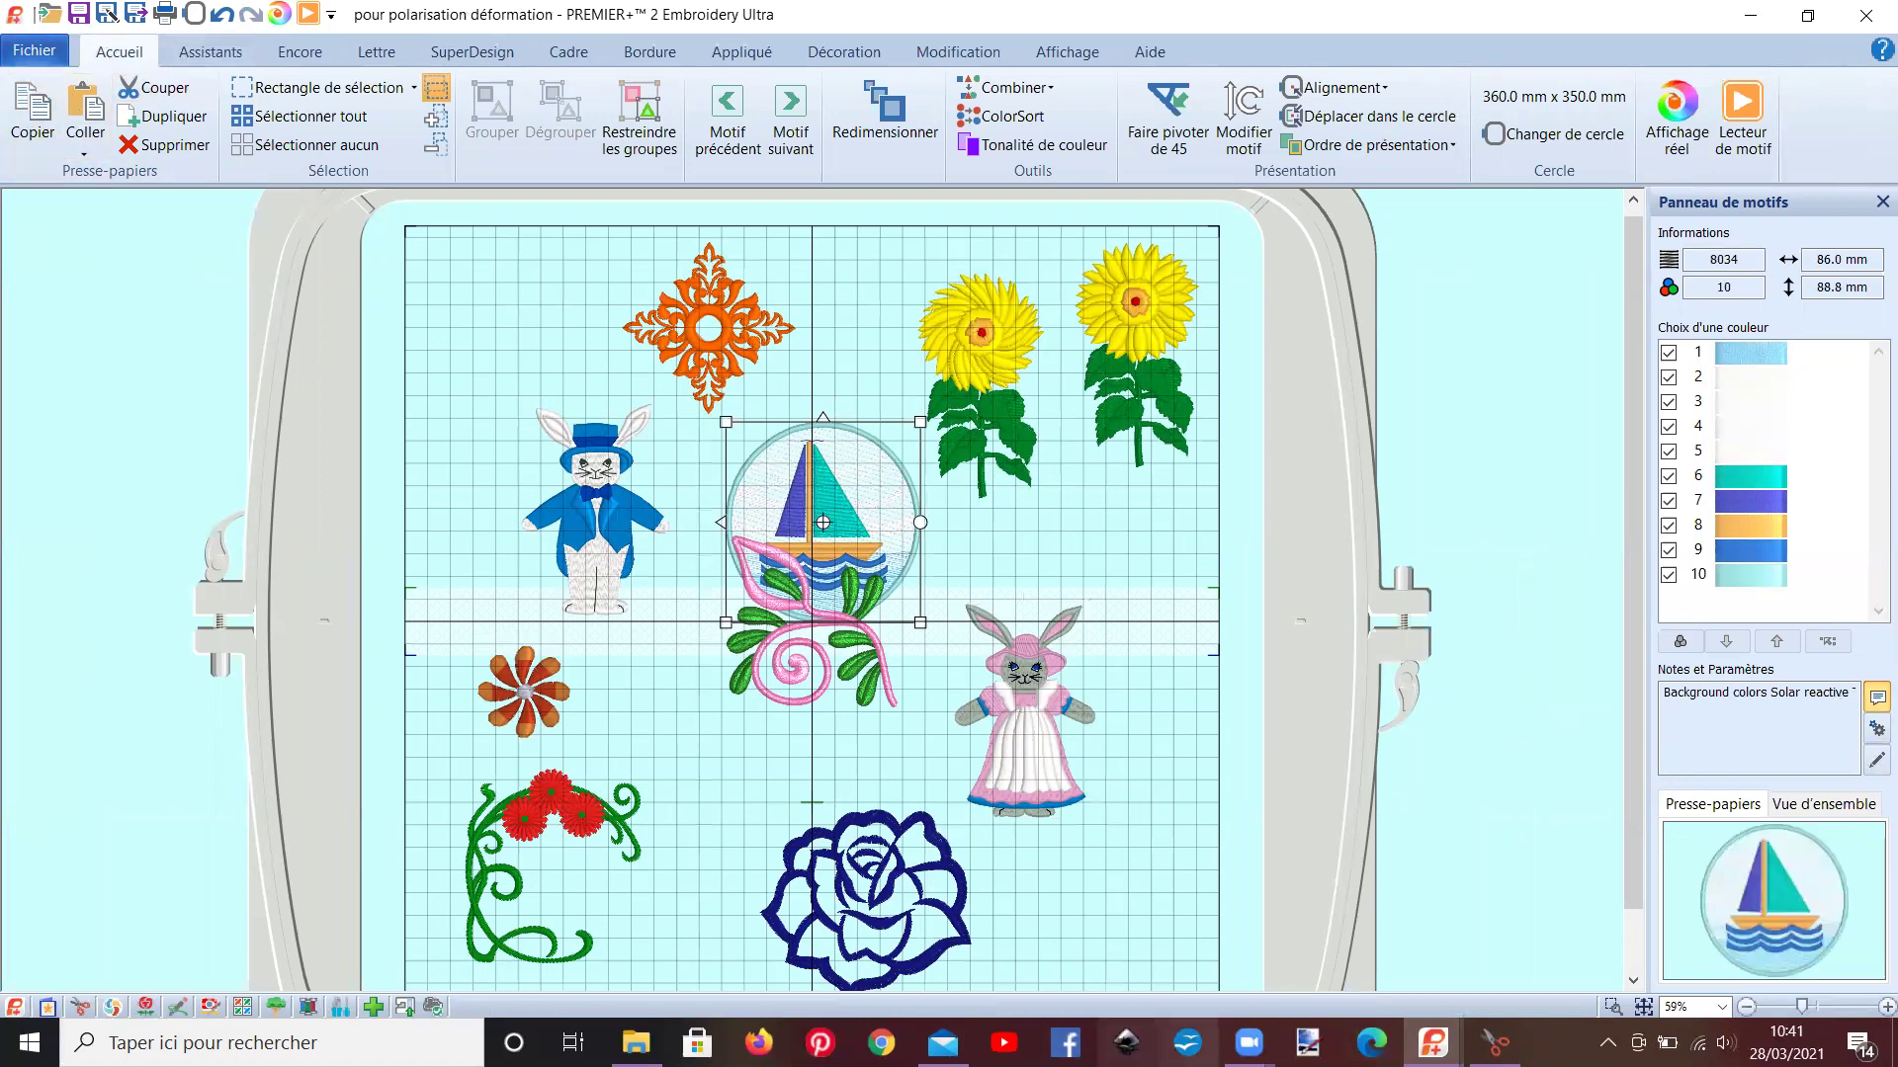
left_click(1496, 1043)
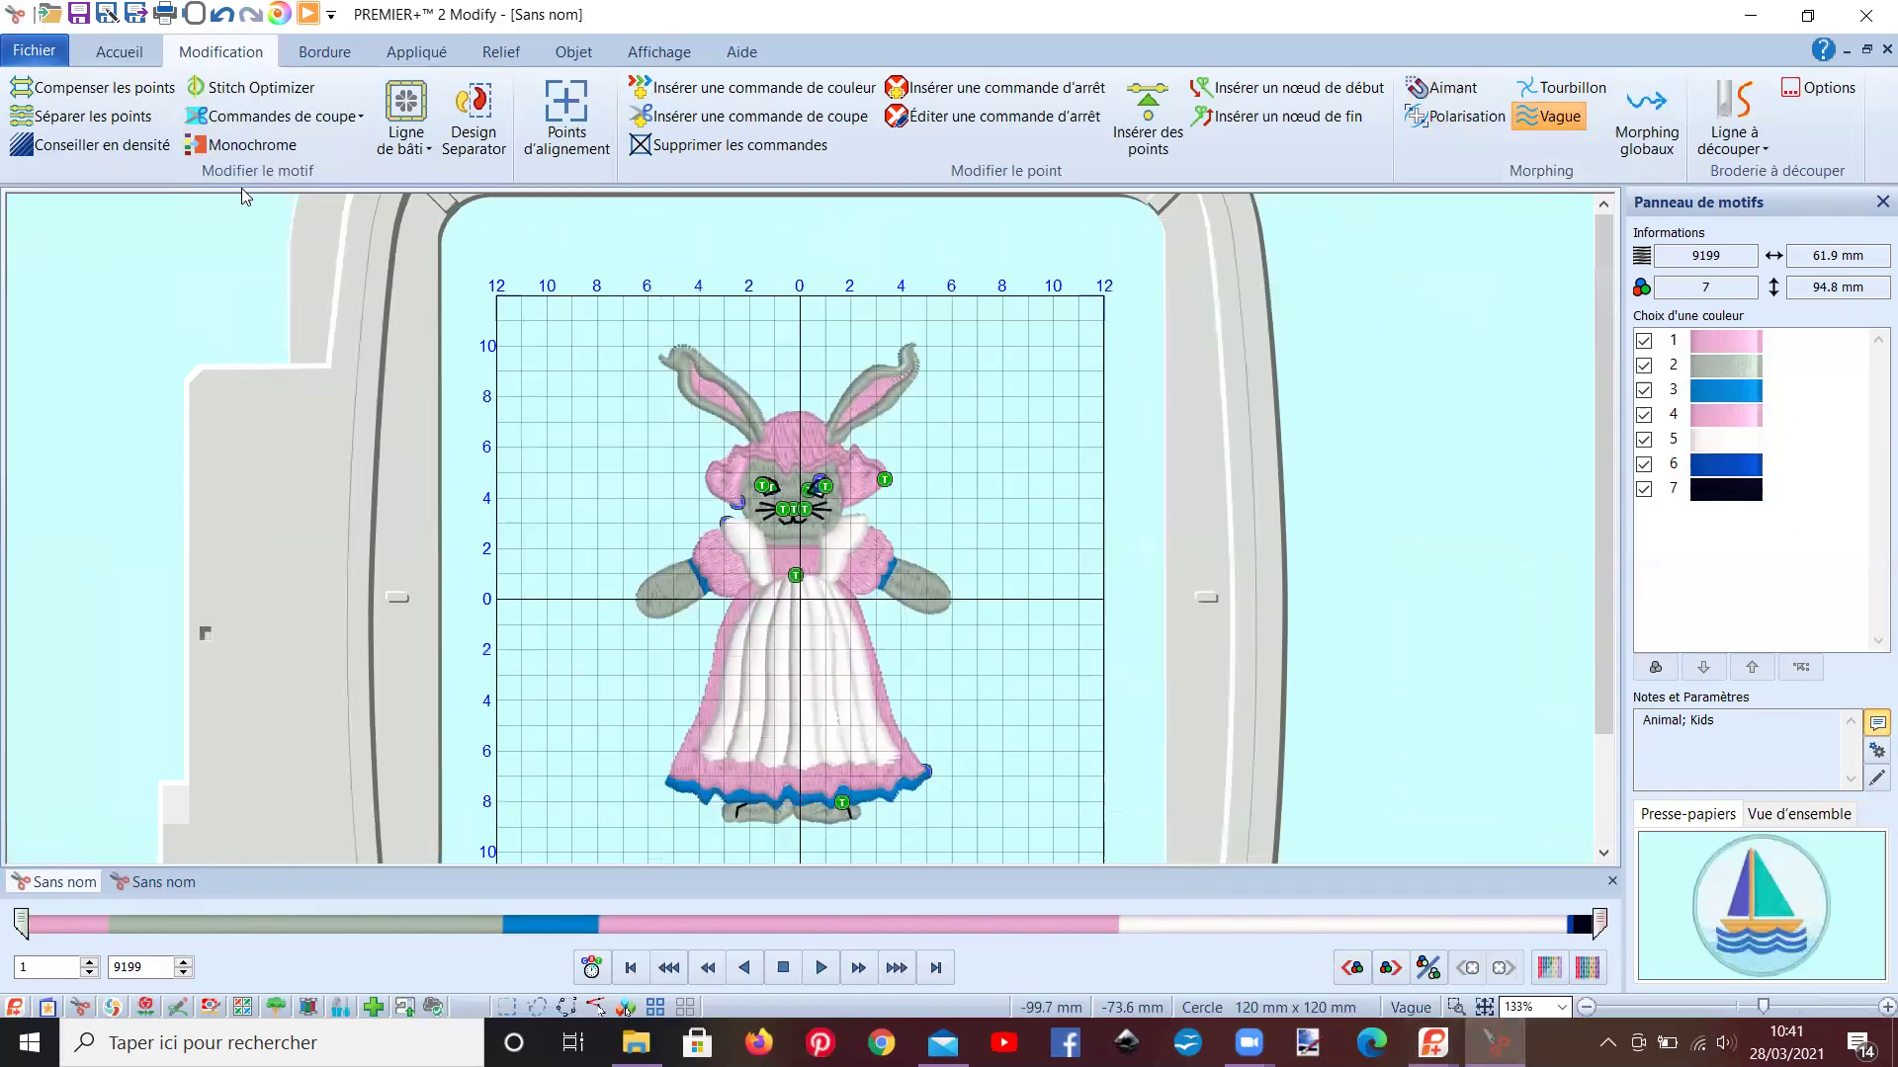
Step: Select the whole rabbit motif with a rectangle selection and delete it
left_click(118, 52)
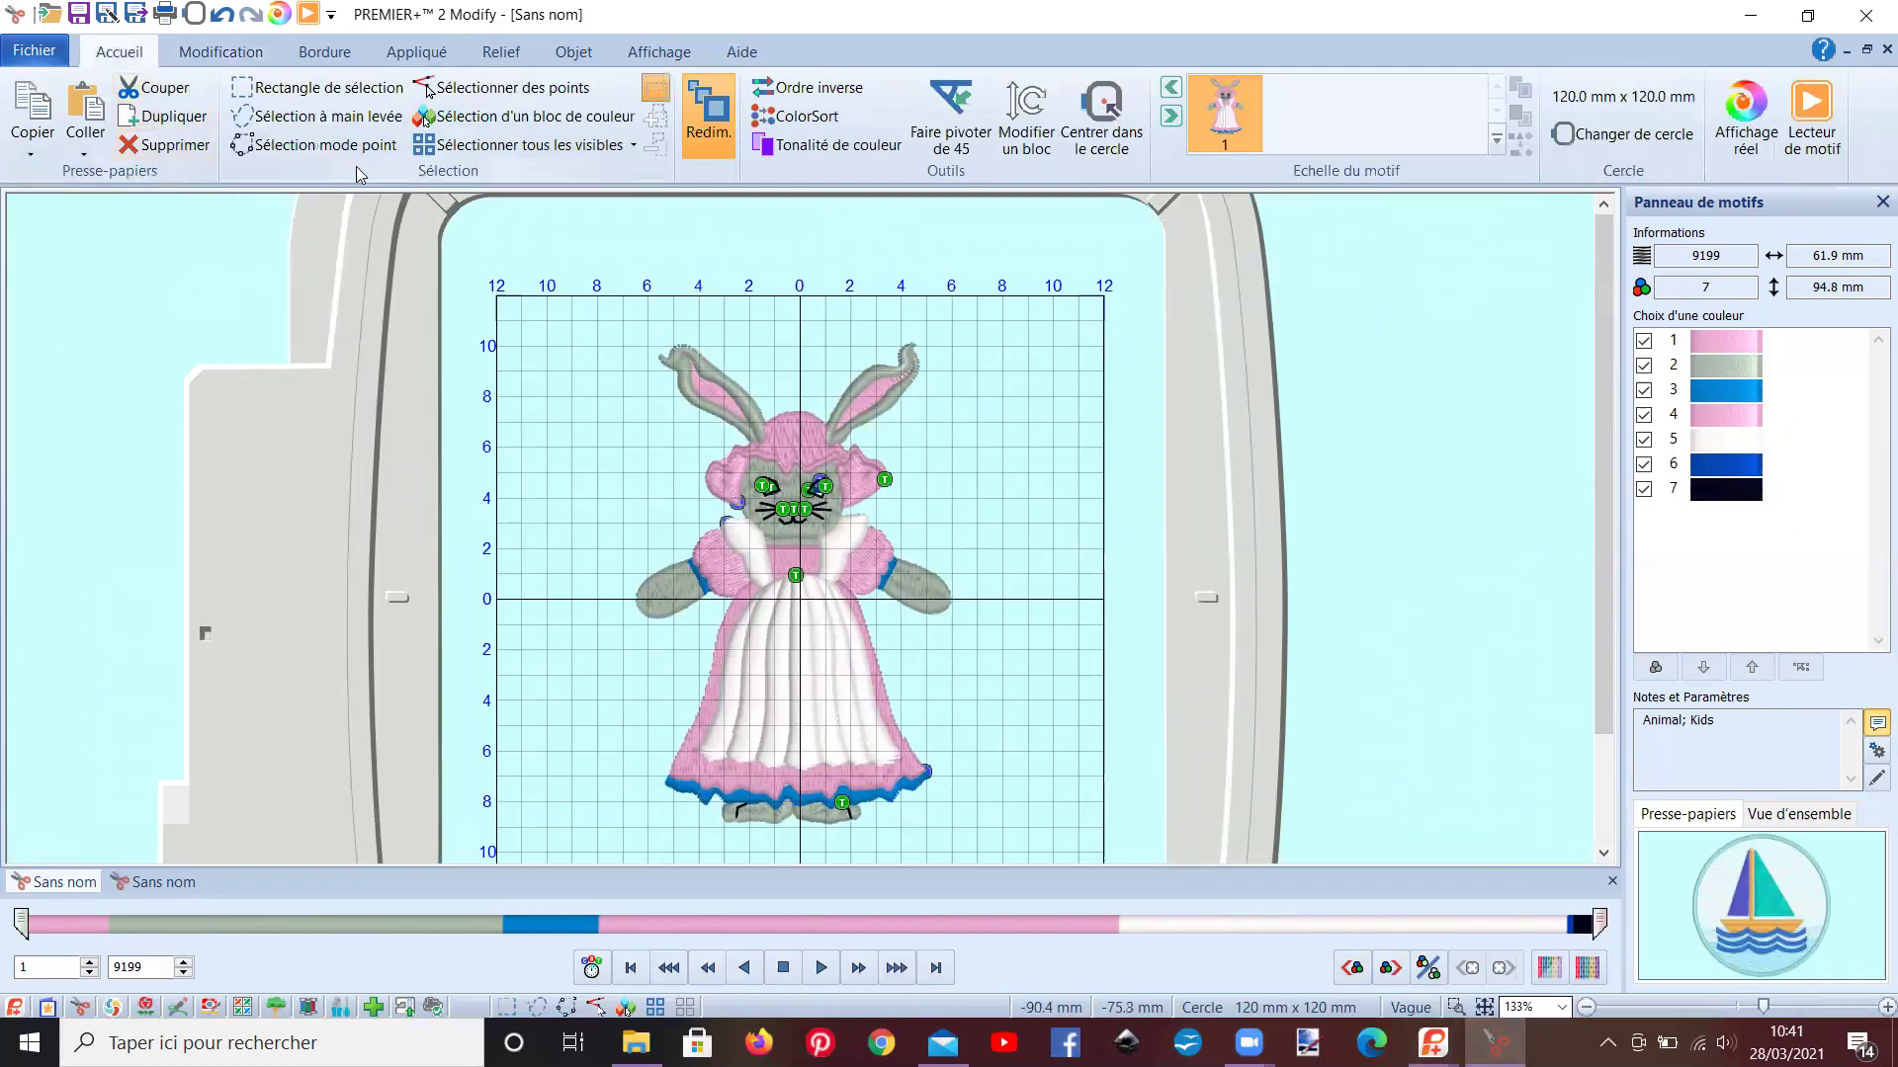
left_click(318, 87)
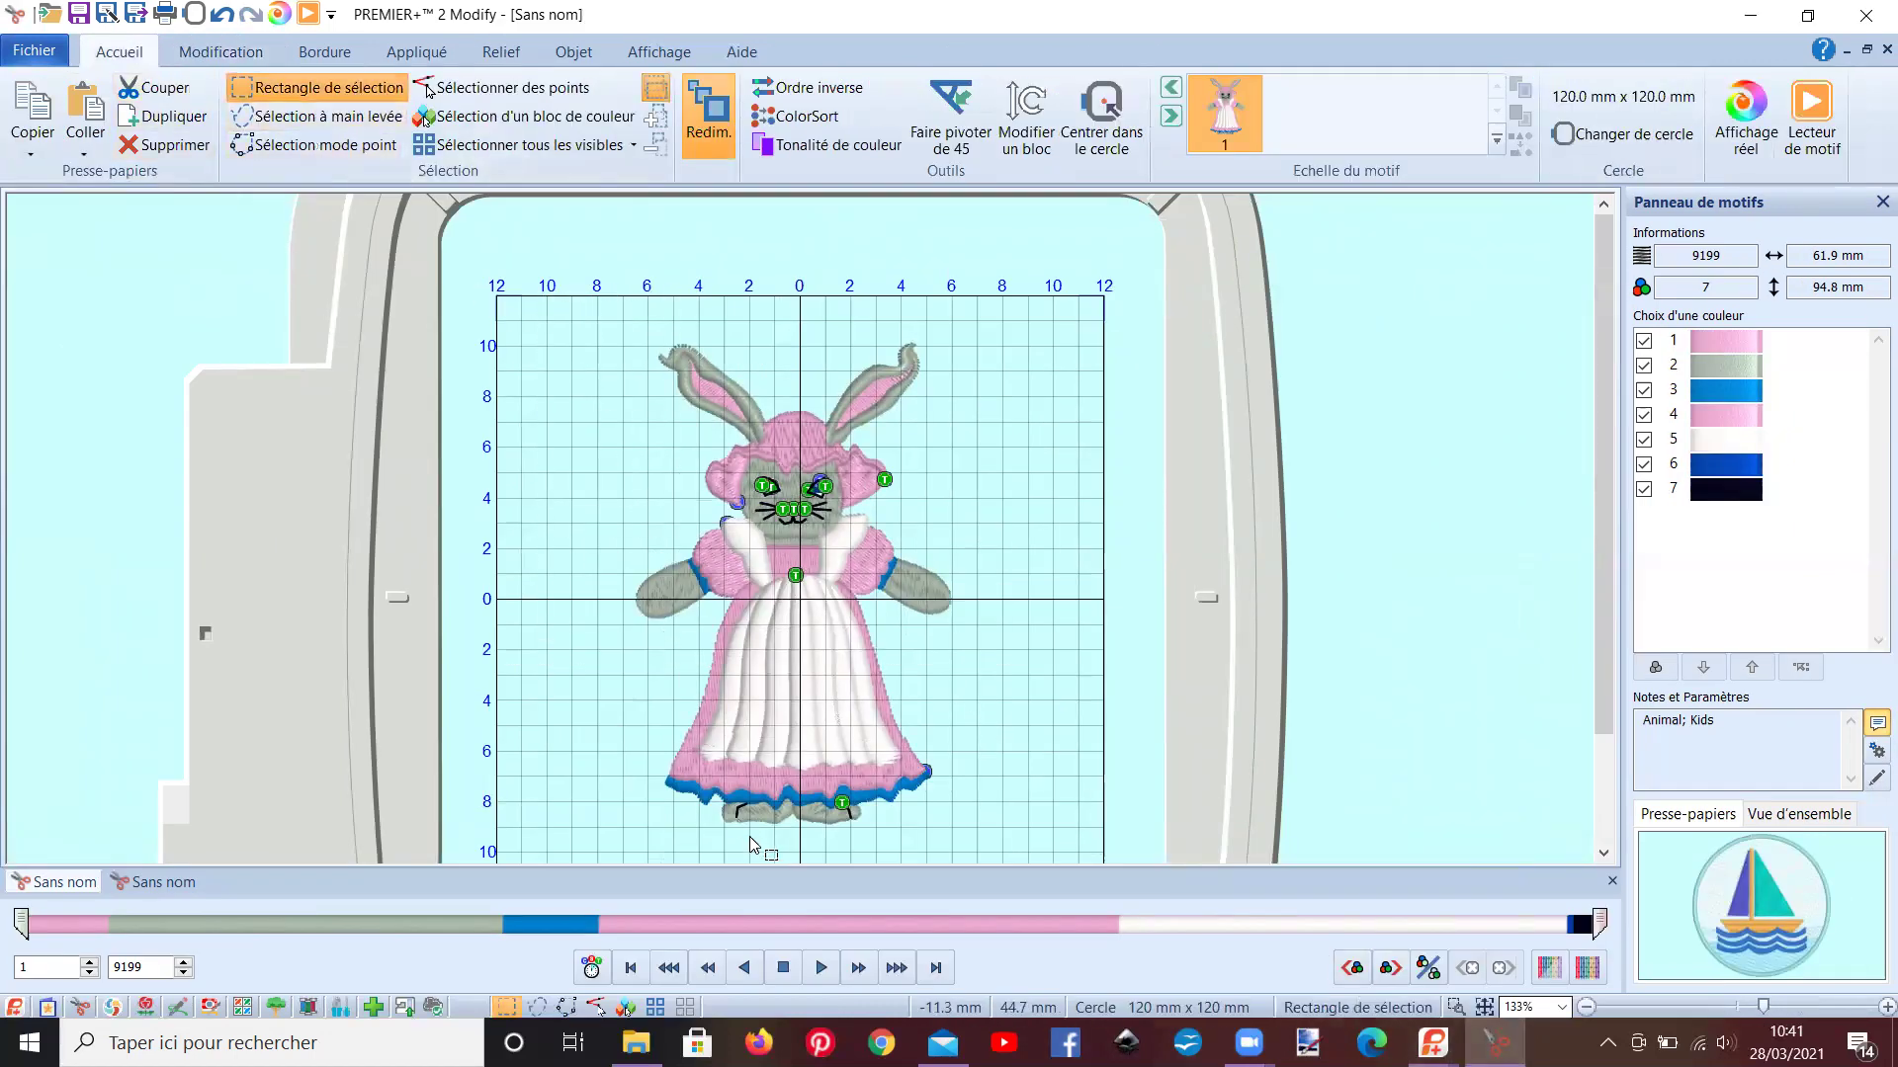
left_click_drag(938, 848, 1028, 847)
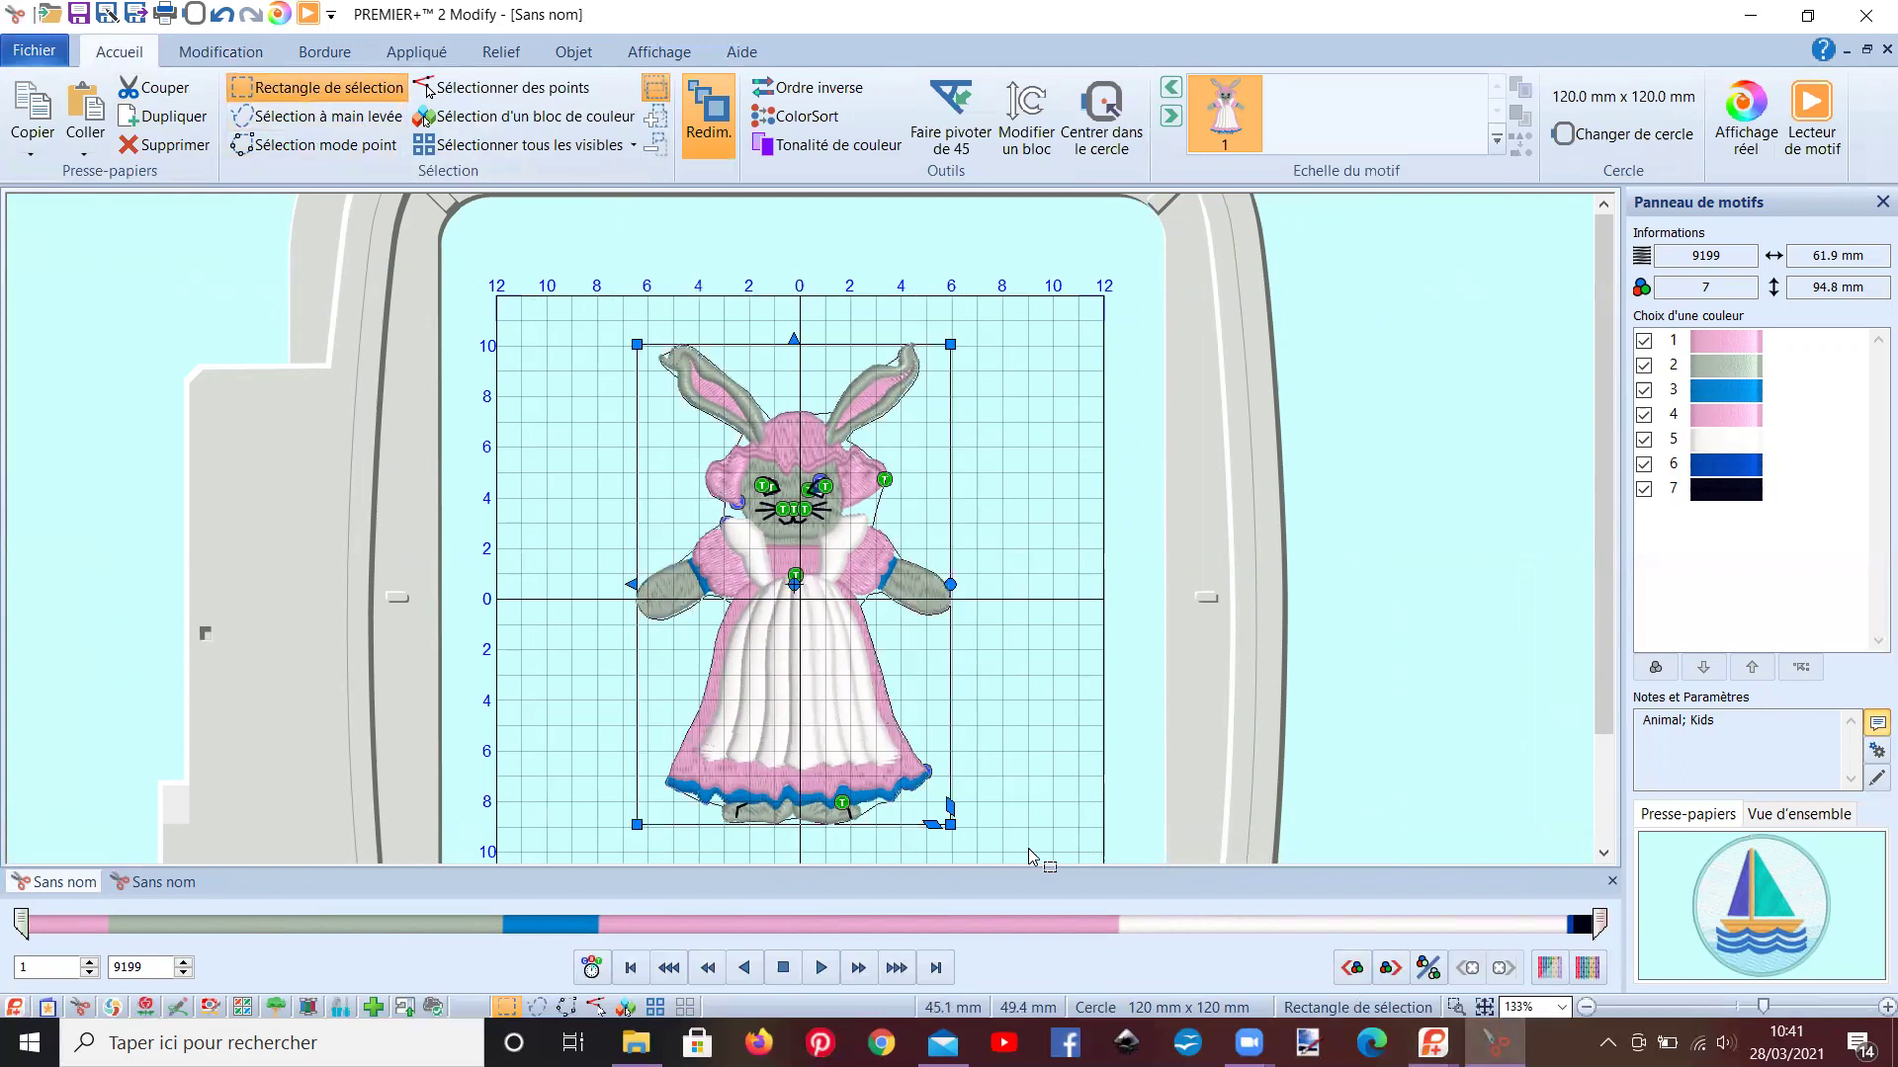
key("Delete")
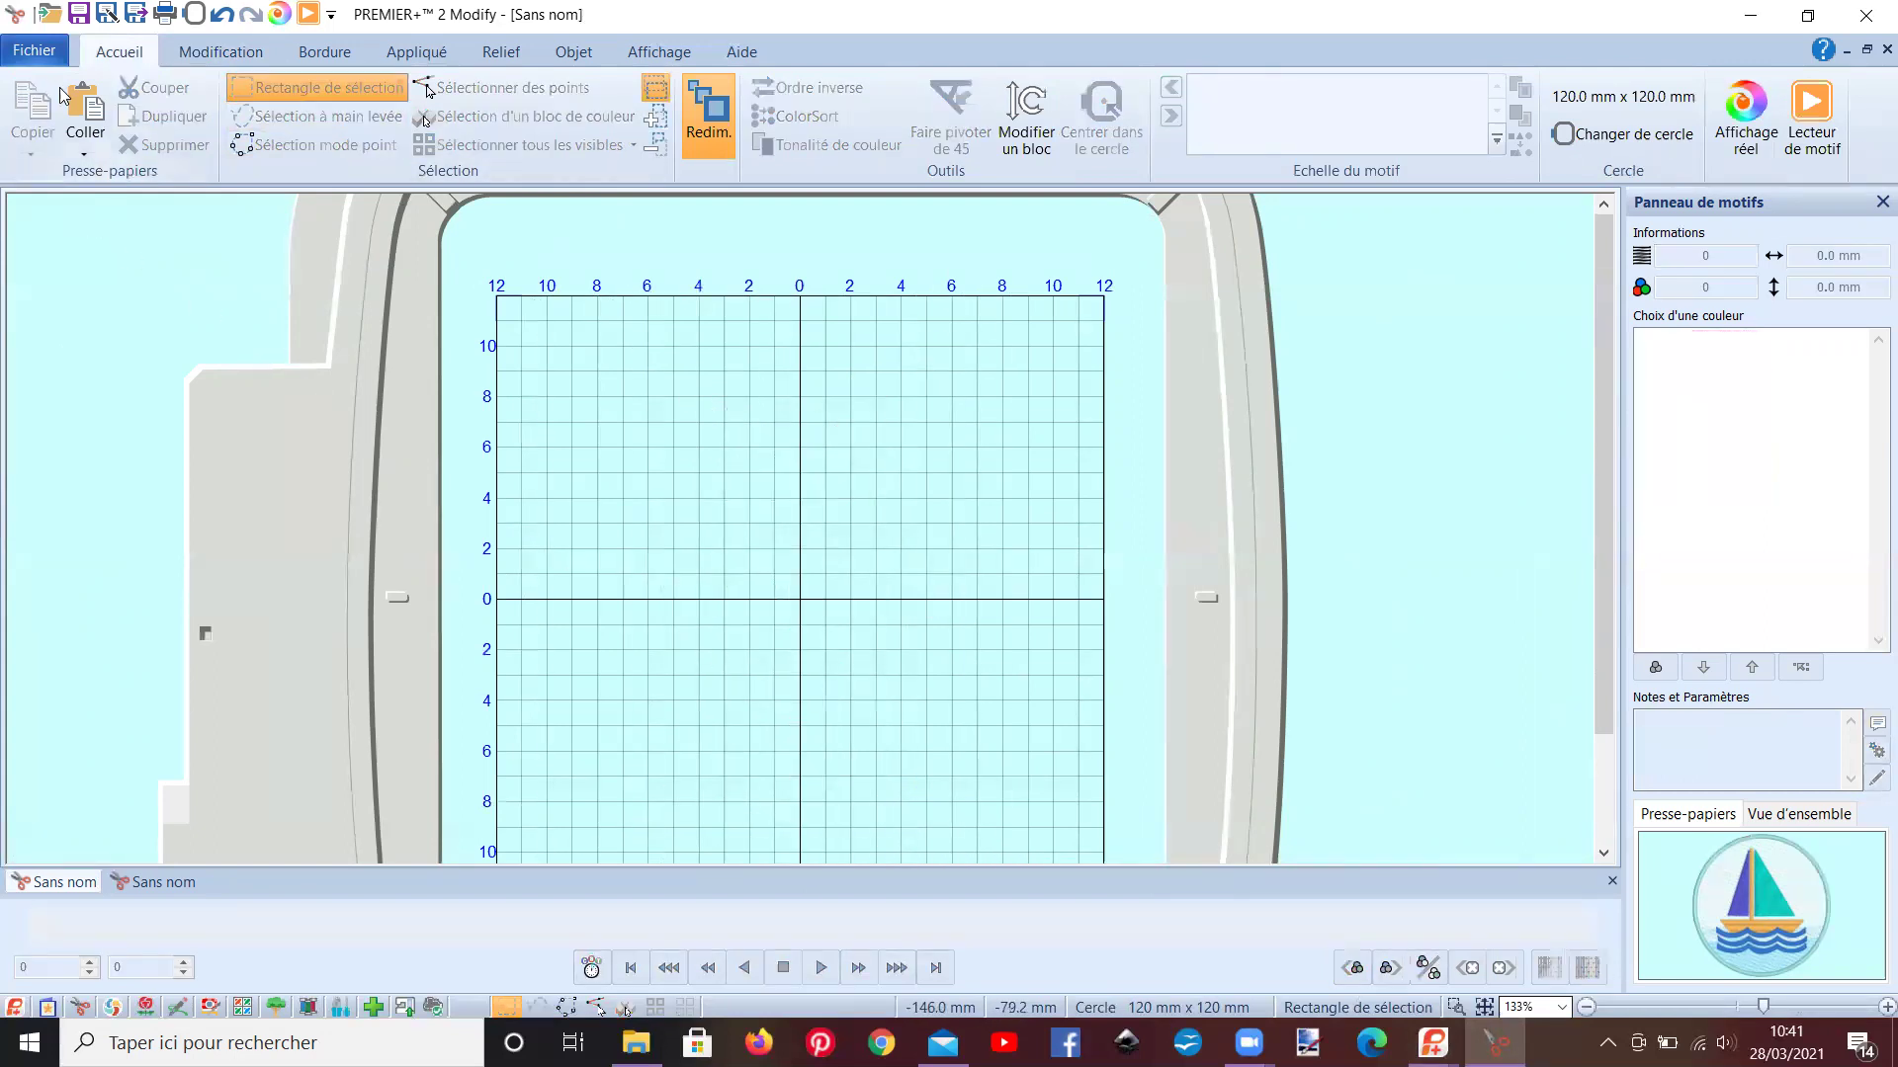
Step: Paste the sailboat motif, move it down to the middle of the hoop, and show the morphing tools
left_click(79, 106)
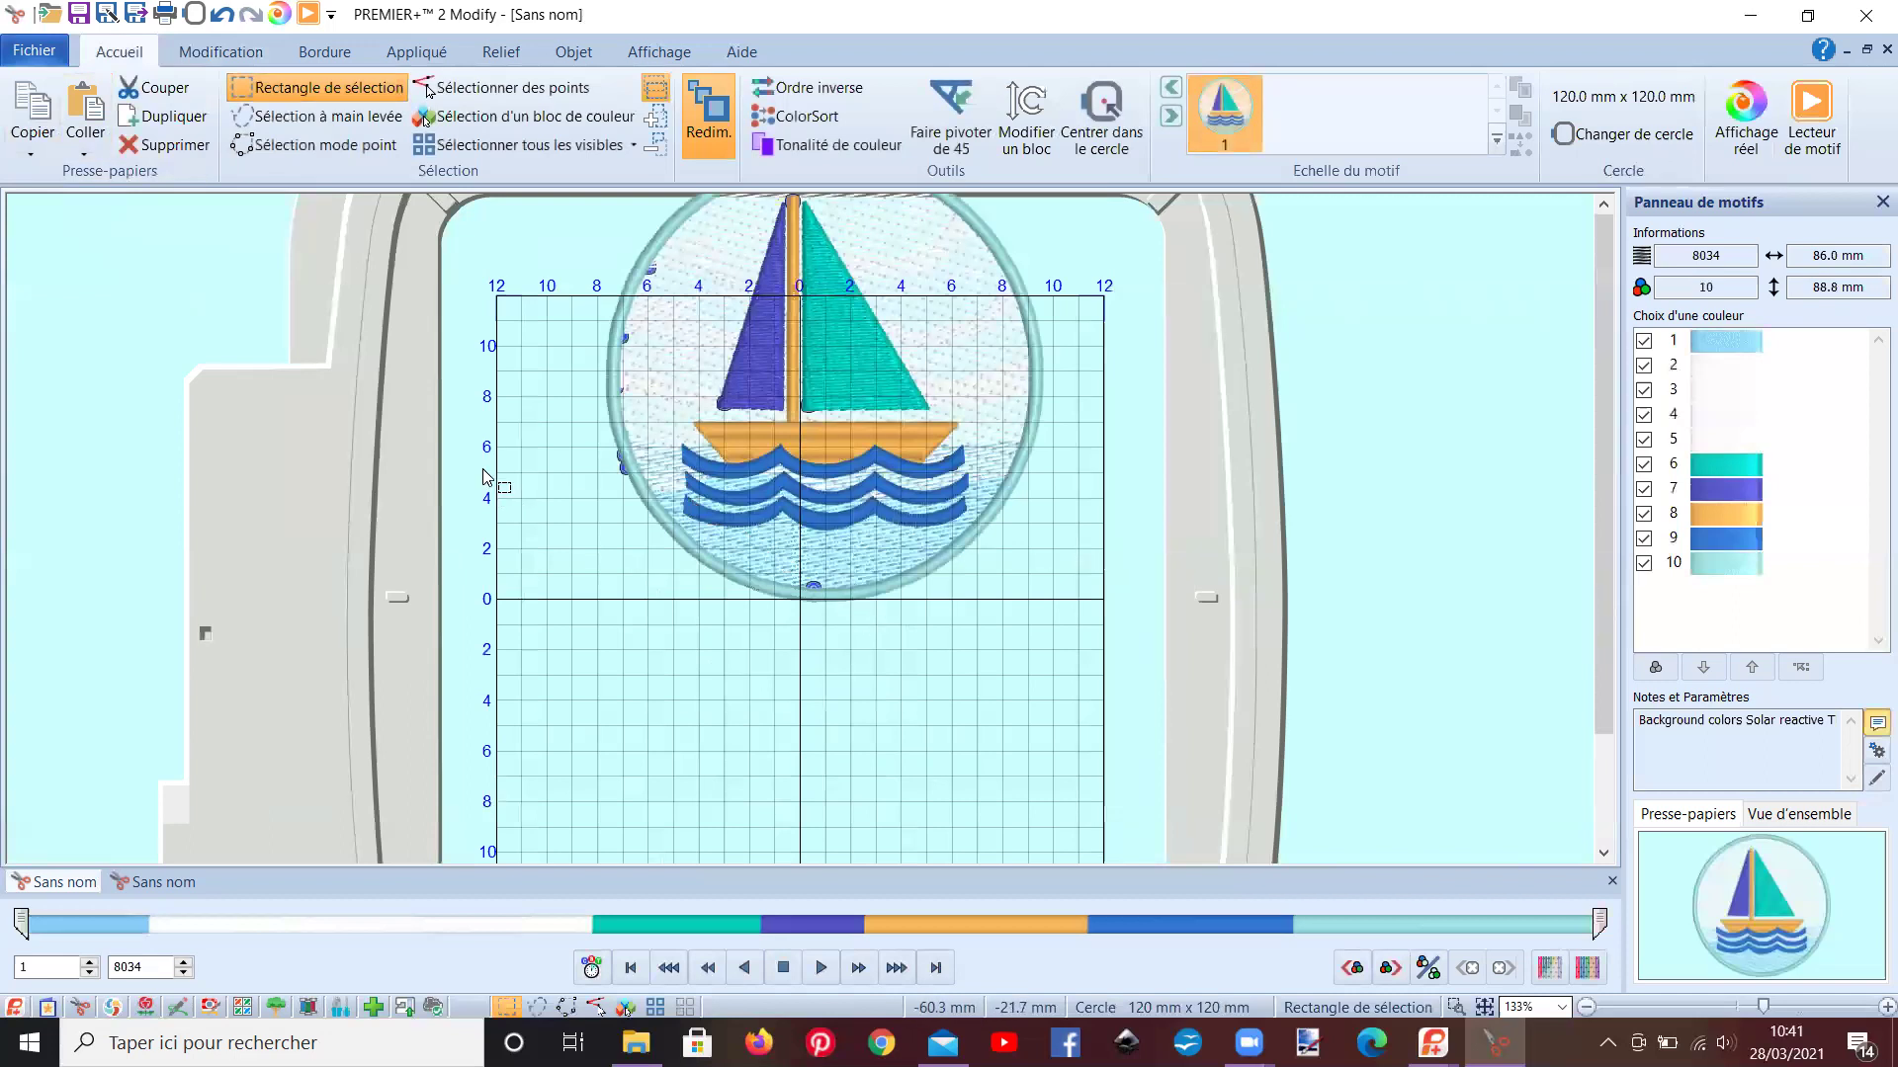
scroll(637, 341, "up", 3)
scroll(643, 346, "down", 3)
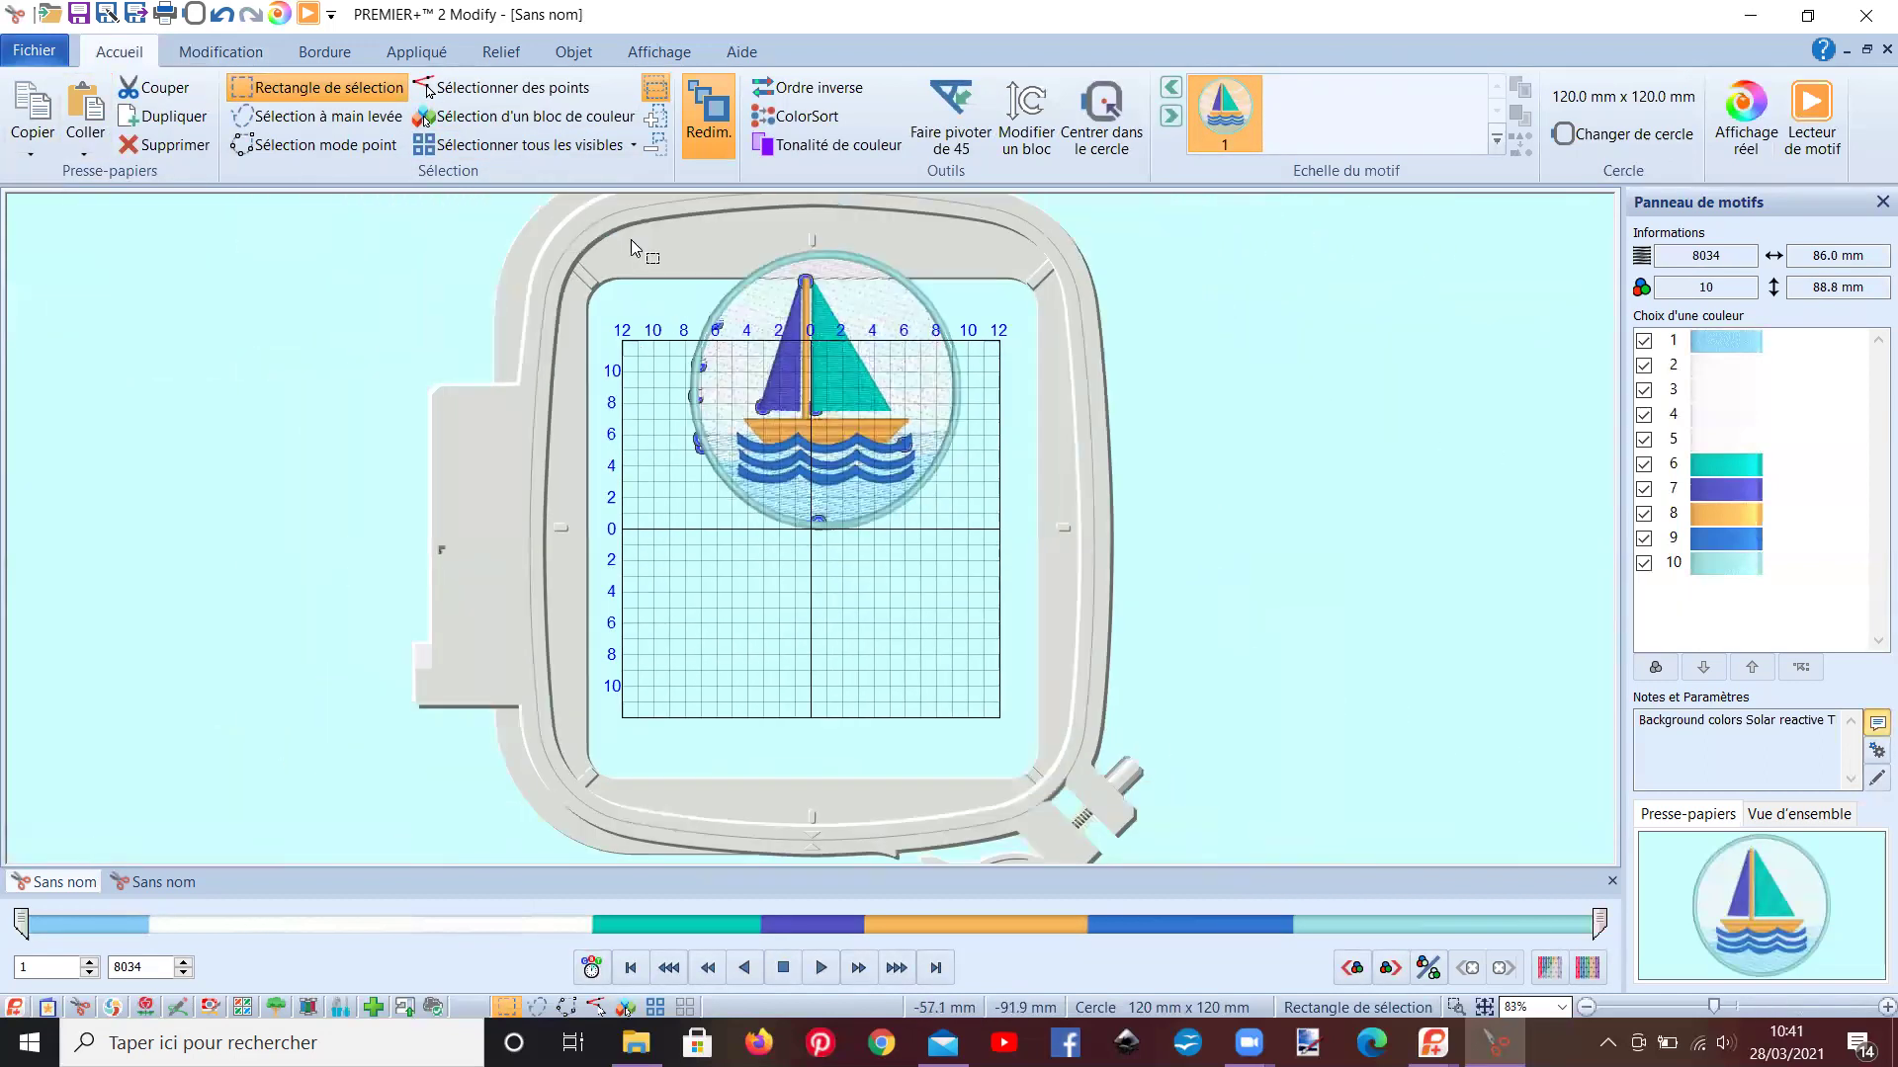
left_click(850, 414)
left_click_drag(850, 414, 850, 566)
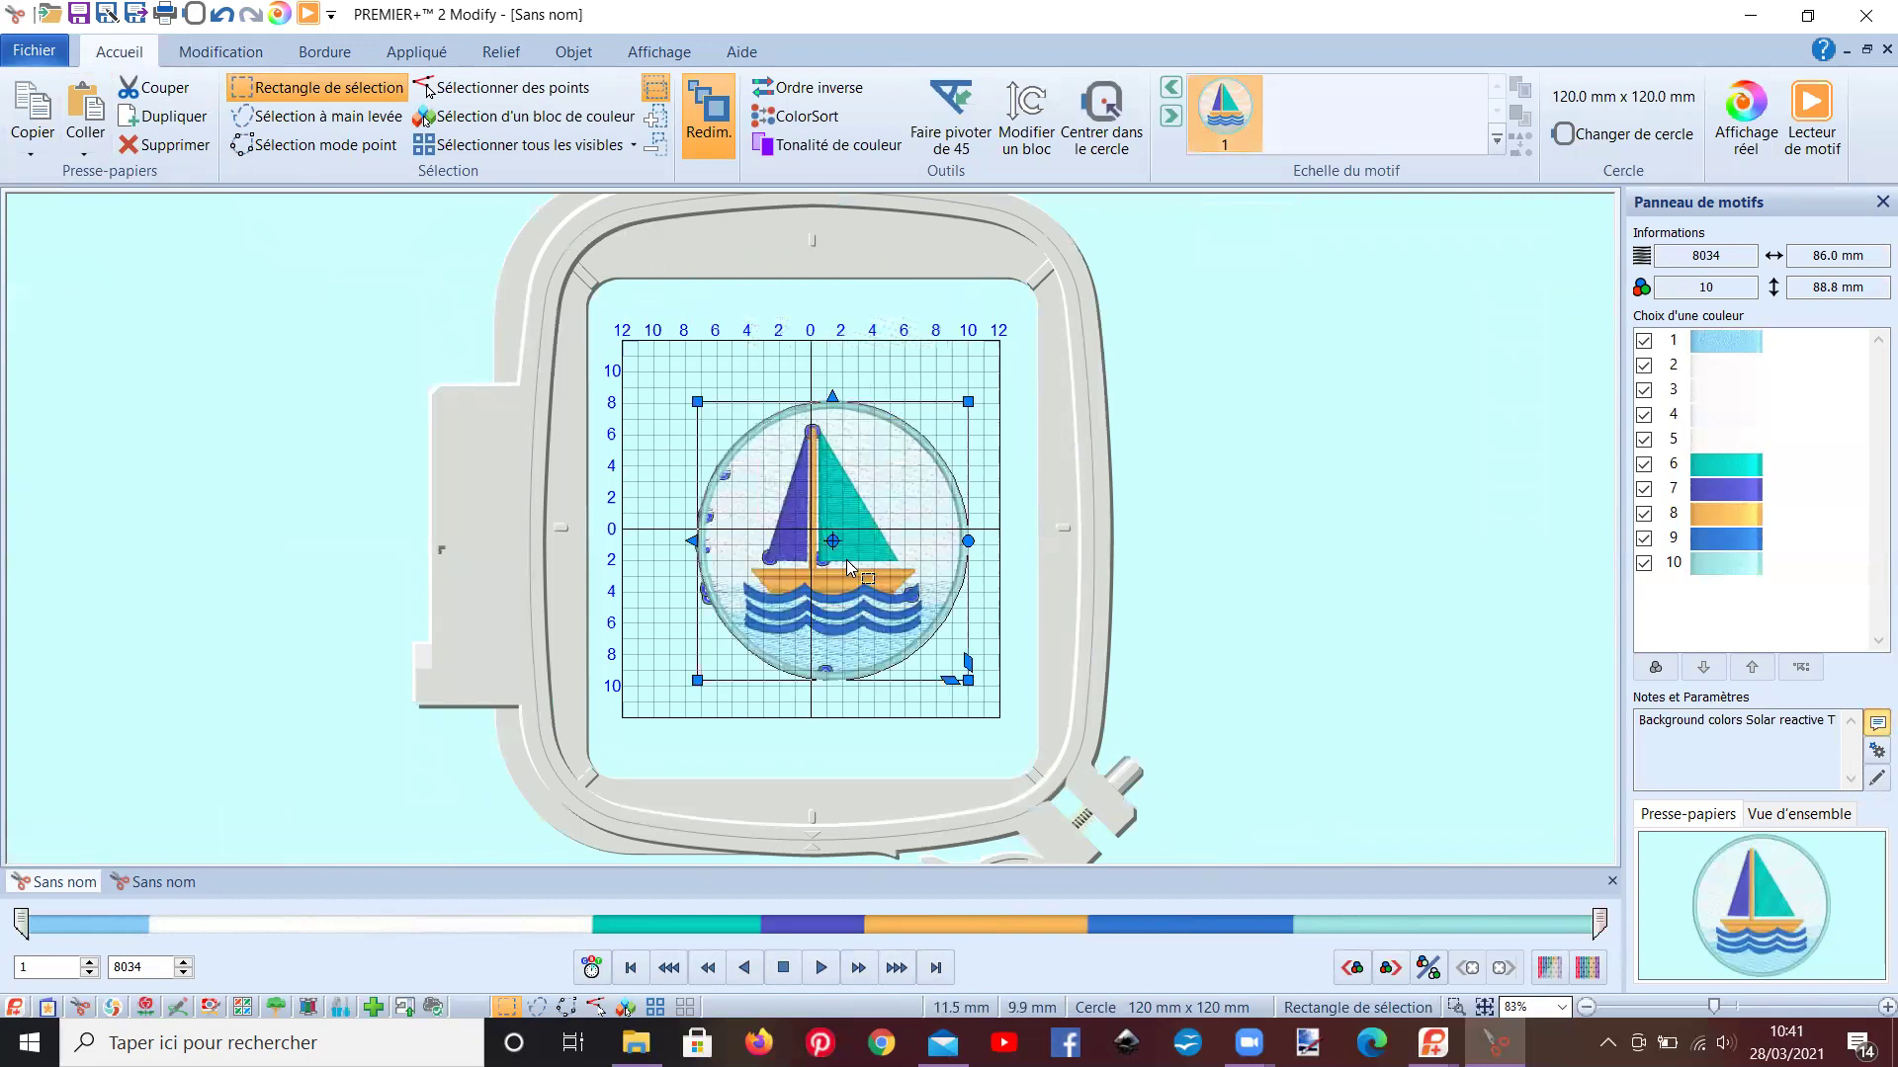
scroll(848, 566, "up", 3)
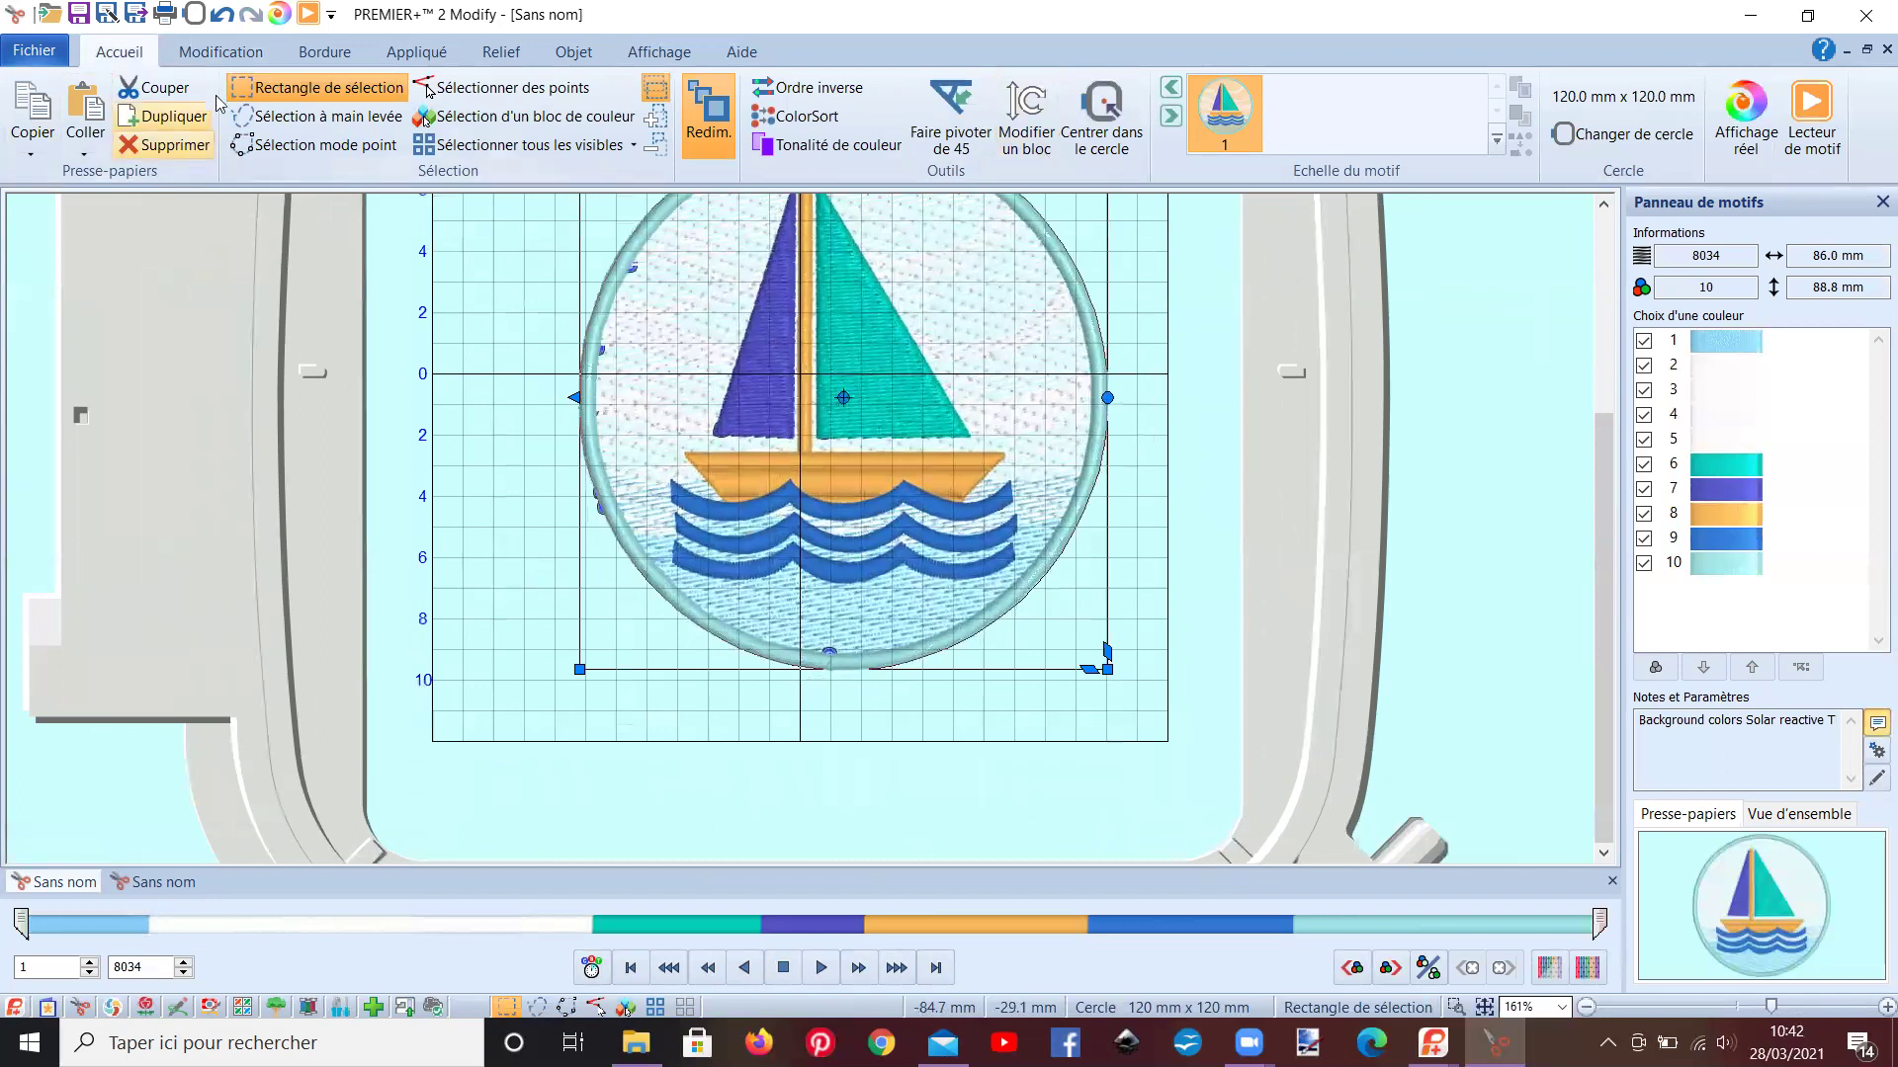
left_click(221, 51)
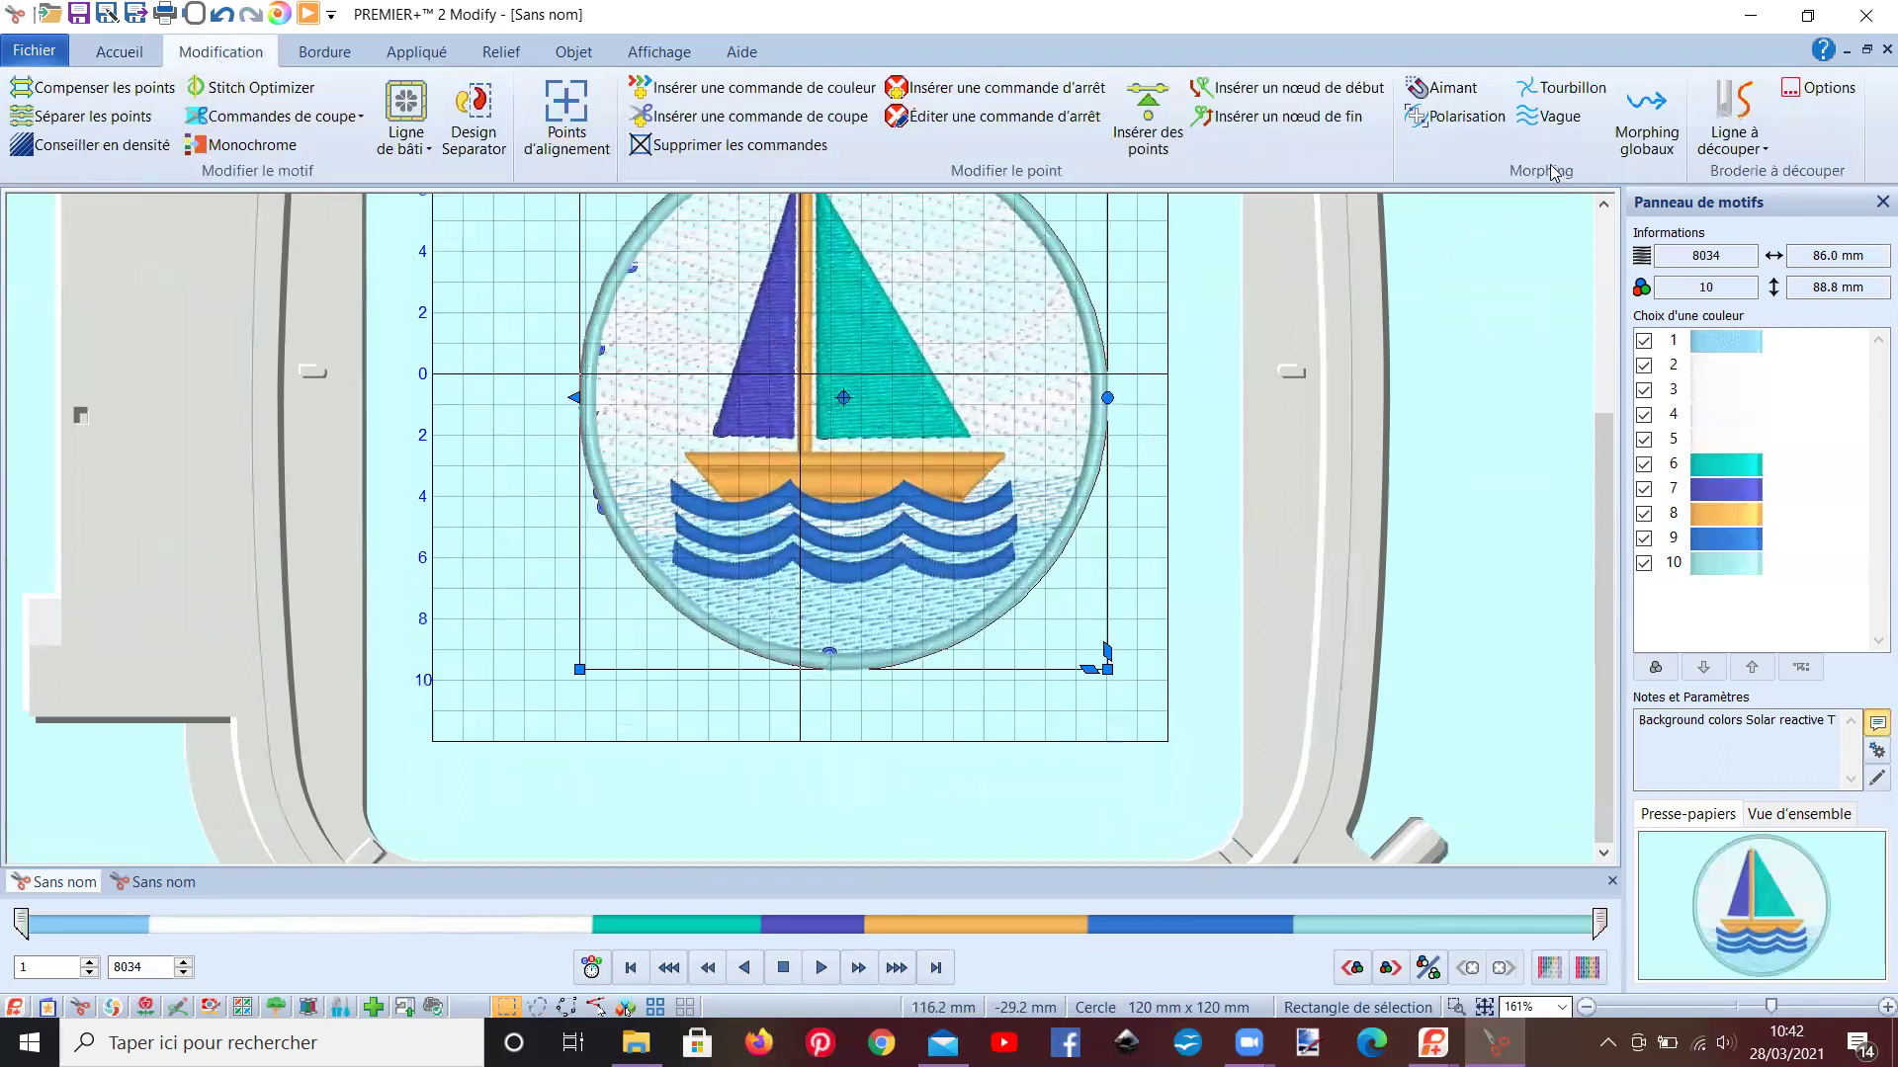
Step: Apply the Vague effect to the blue waves under the boat and at several points along the round border's upper part
left_click(1552, 116)
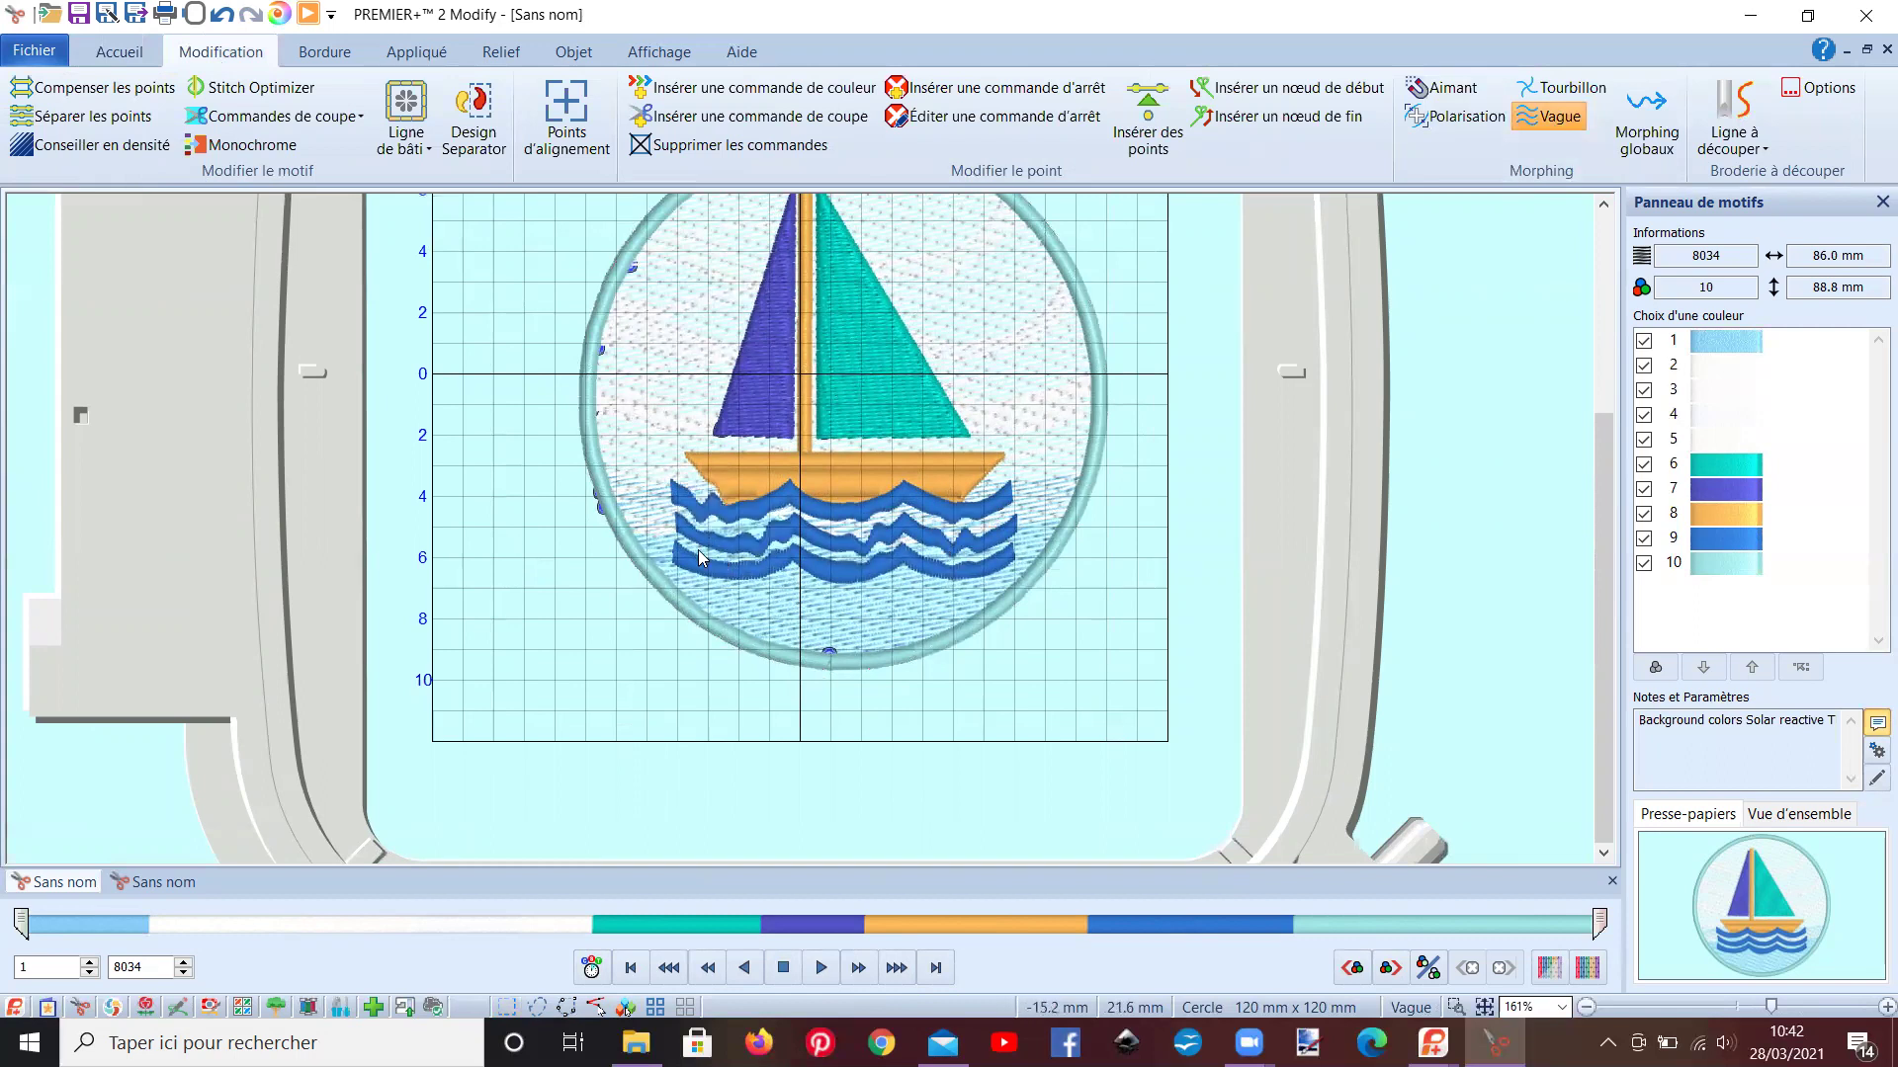
left_click_drag(698, 564, 852, 581)
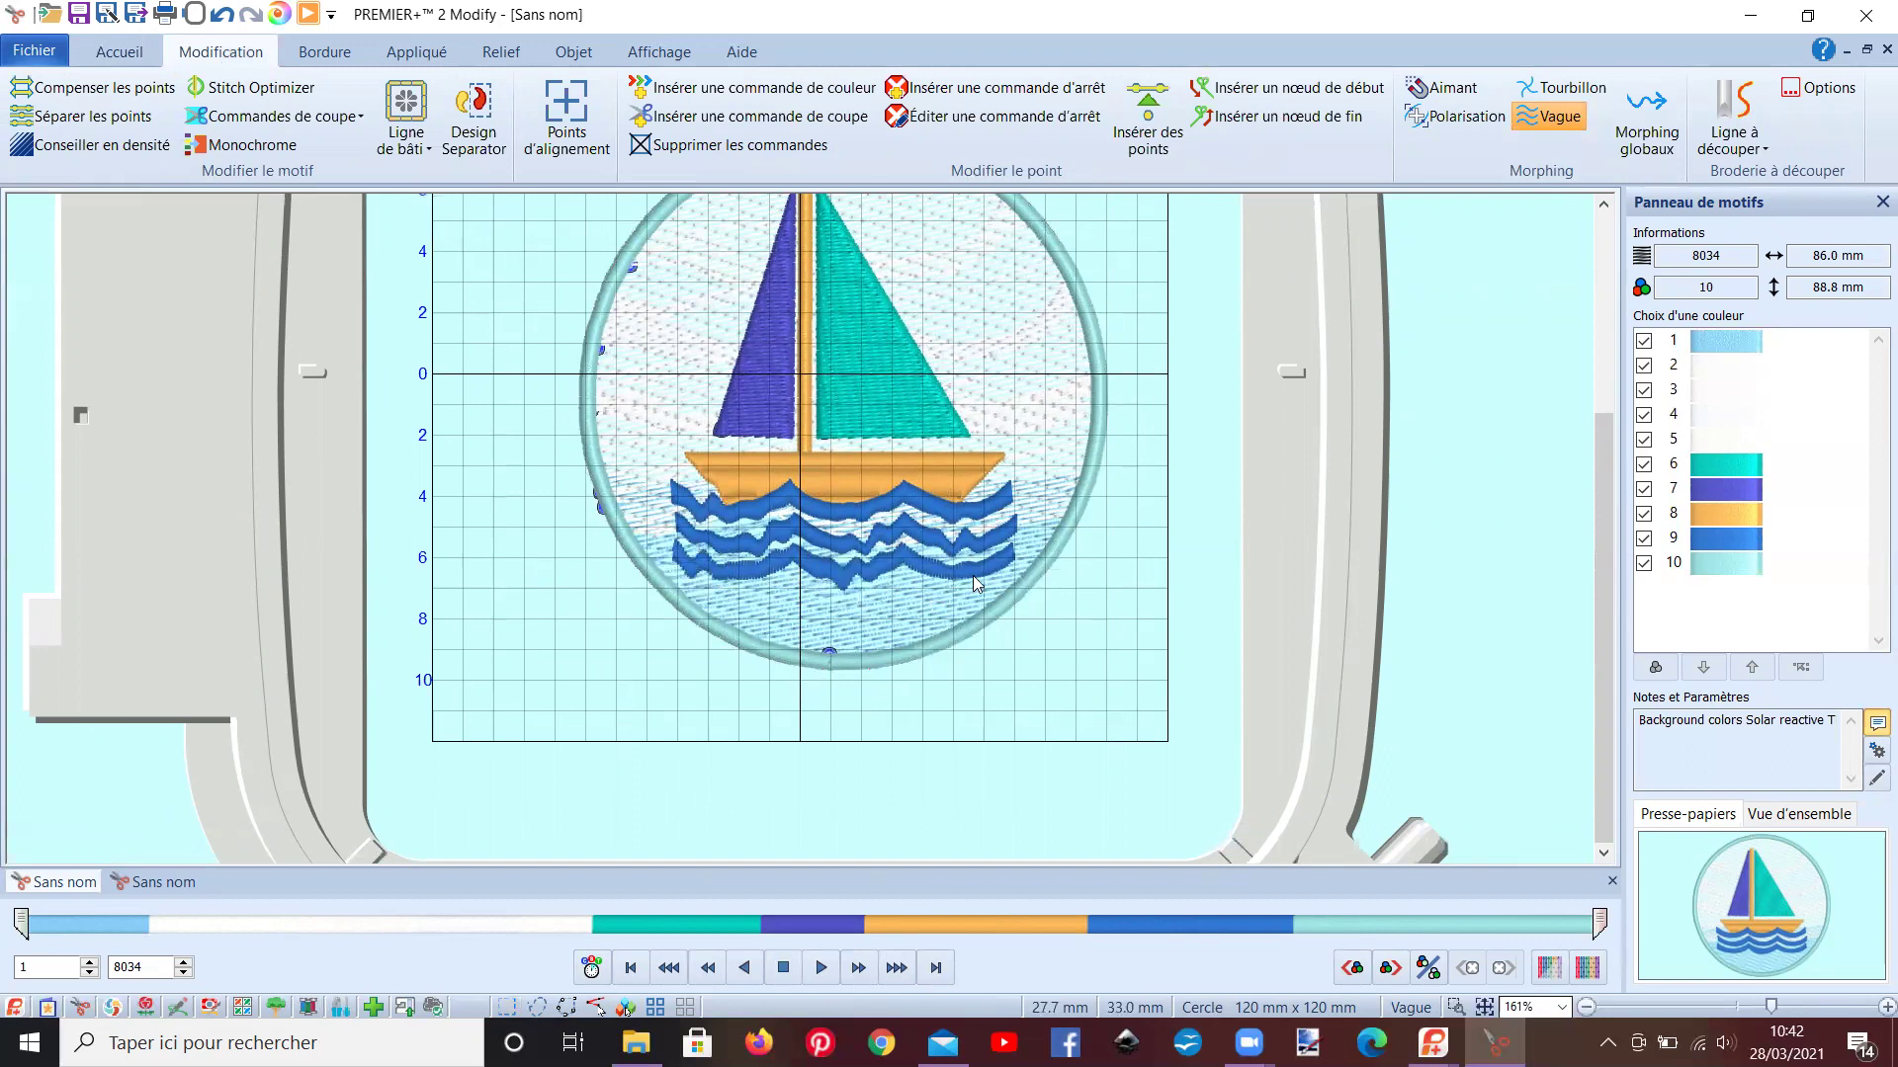
scroll(1109, 455, "up", 3)
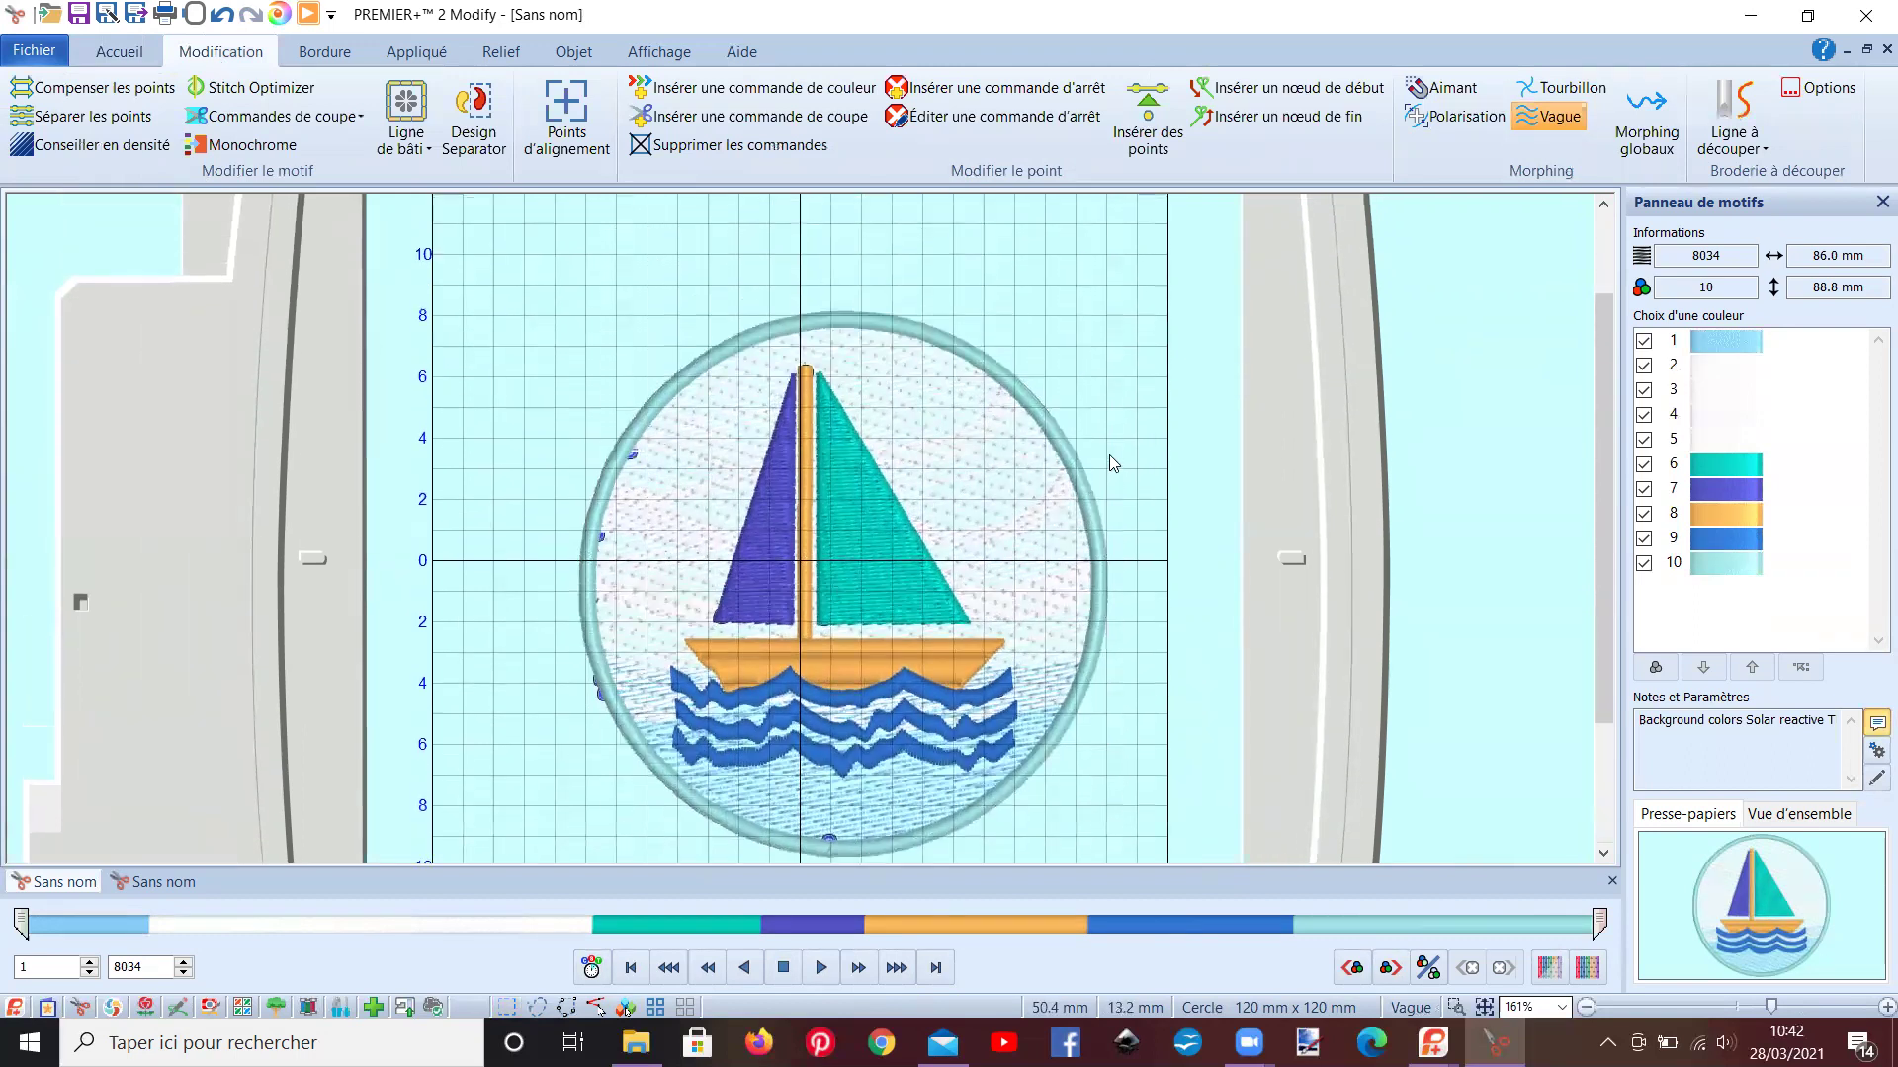
left_click(994, 377)
left_click(887, 324)
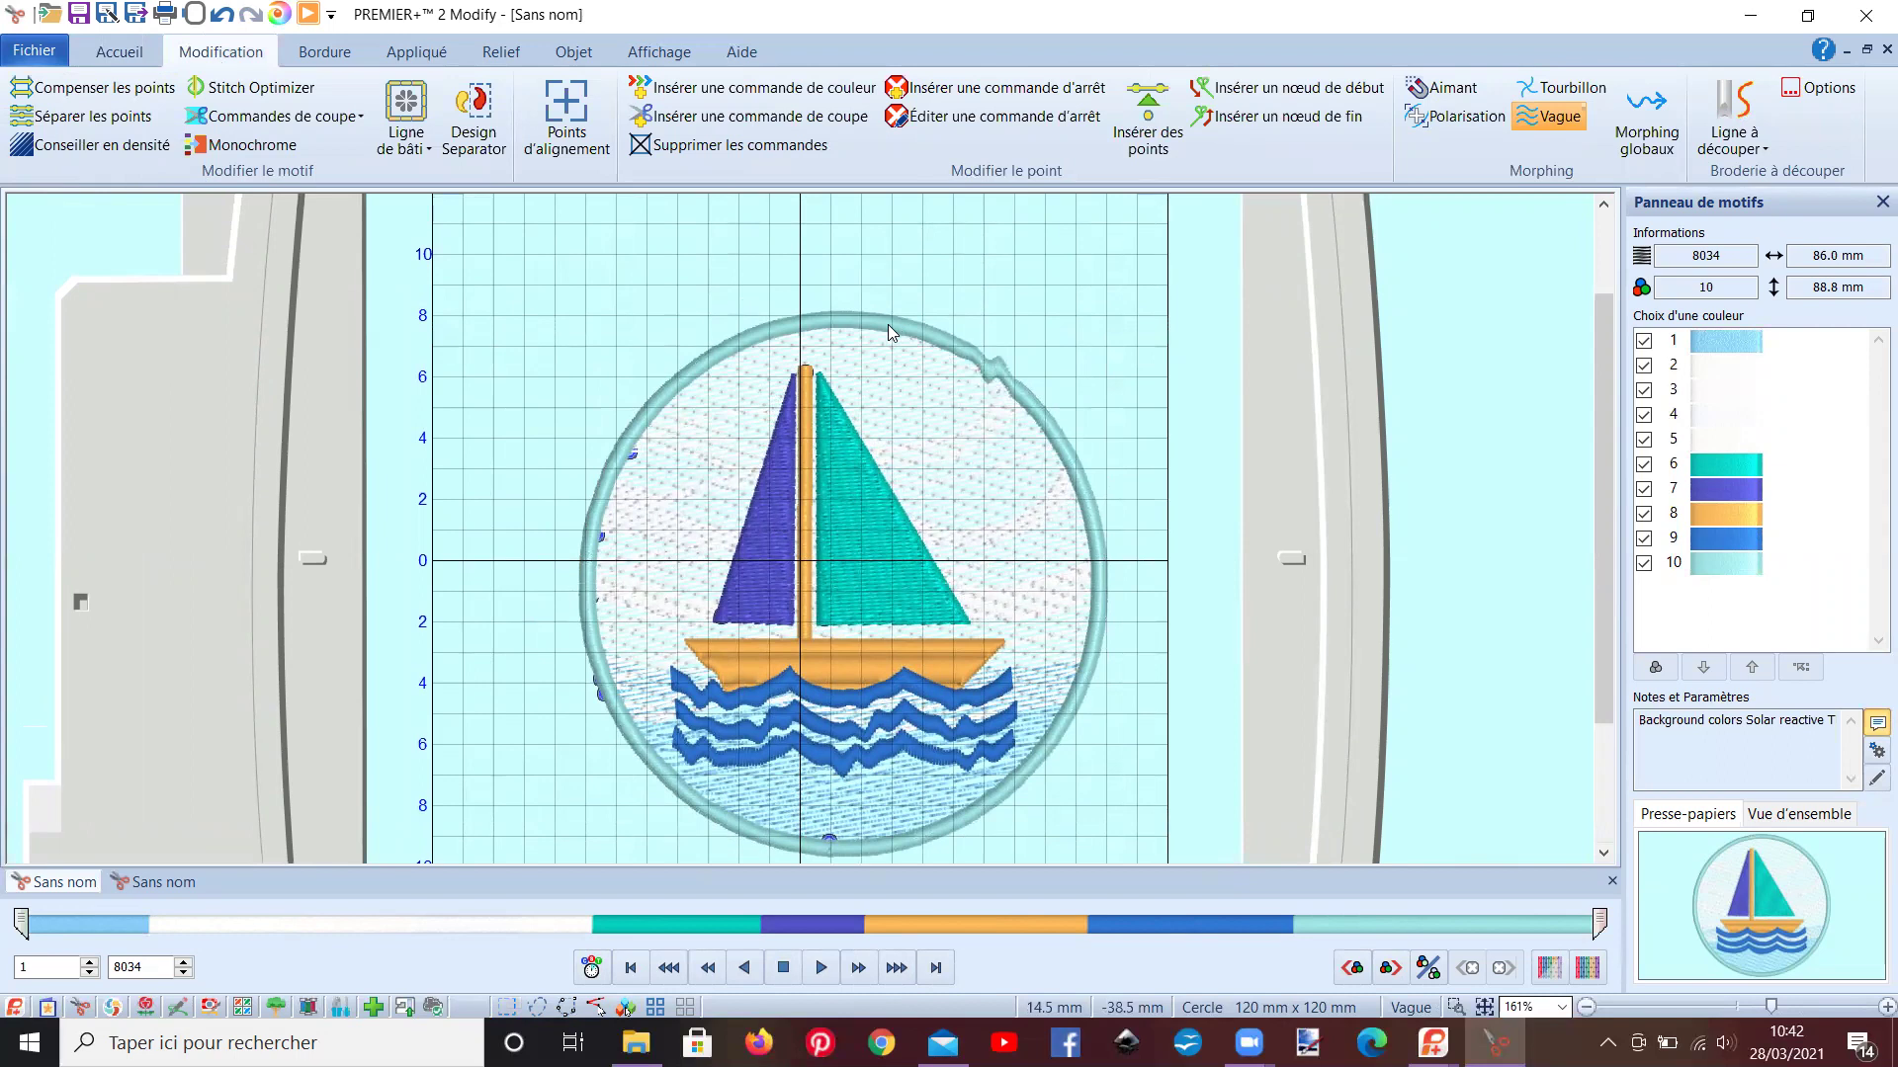
left_click(788, 331)
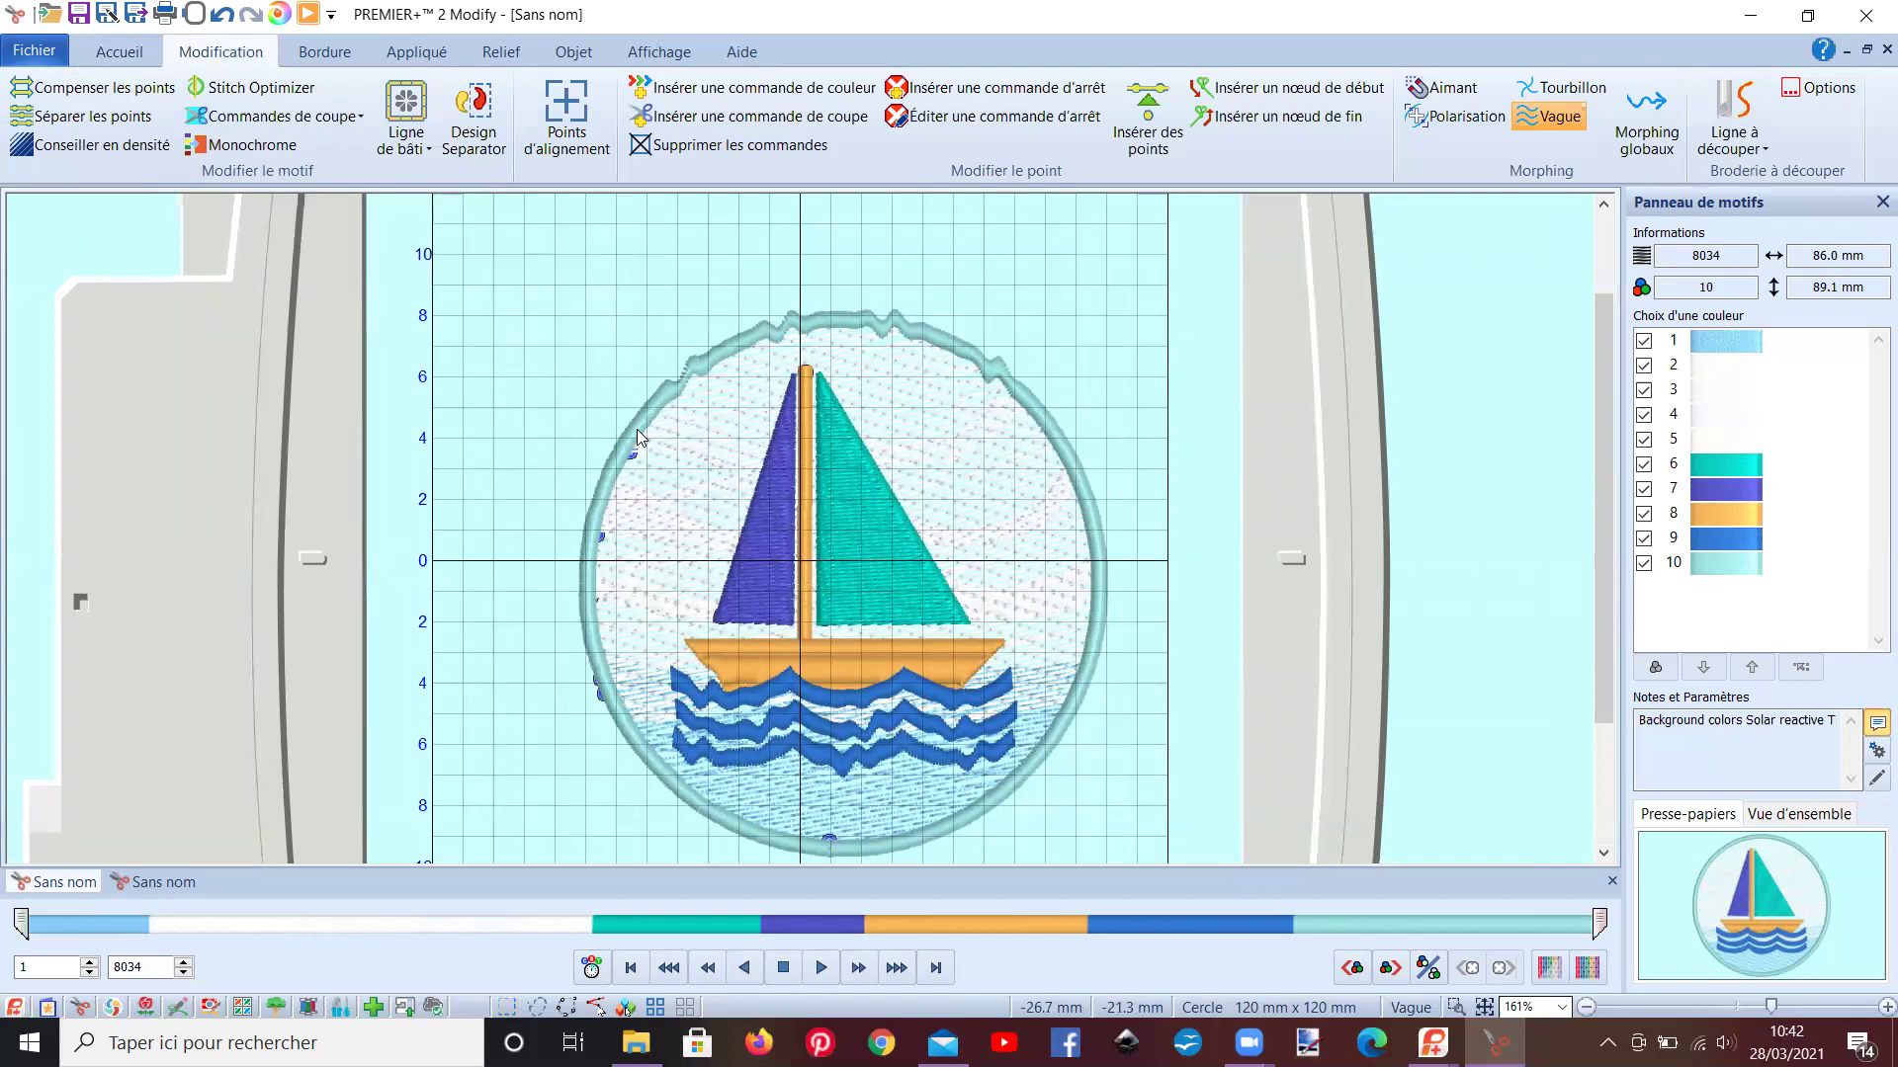
left_click(219, 16)
left_click(664, 398)
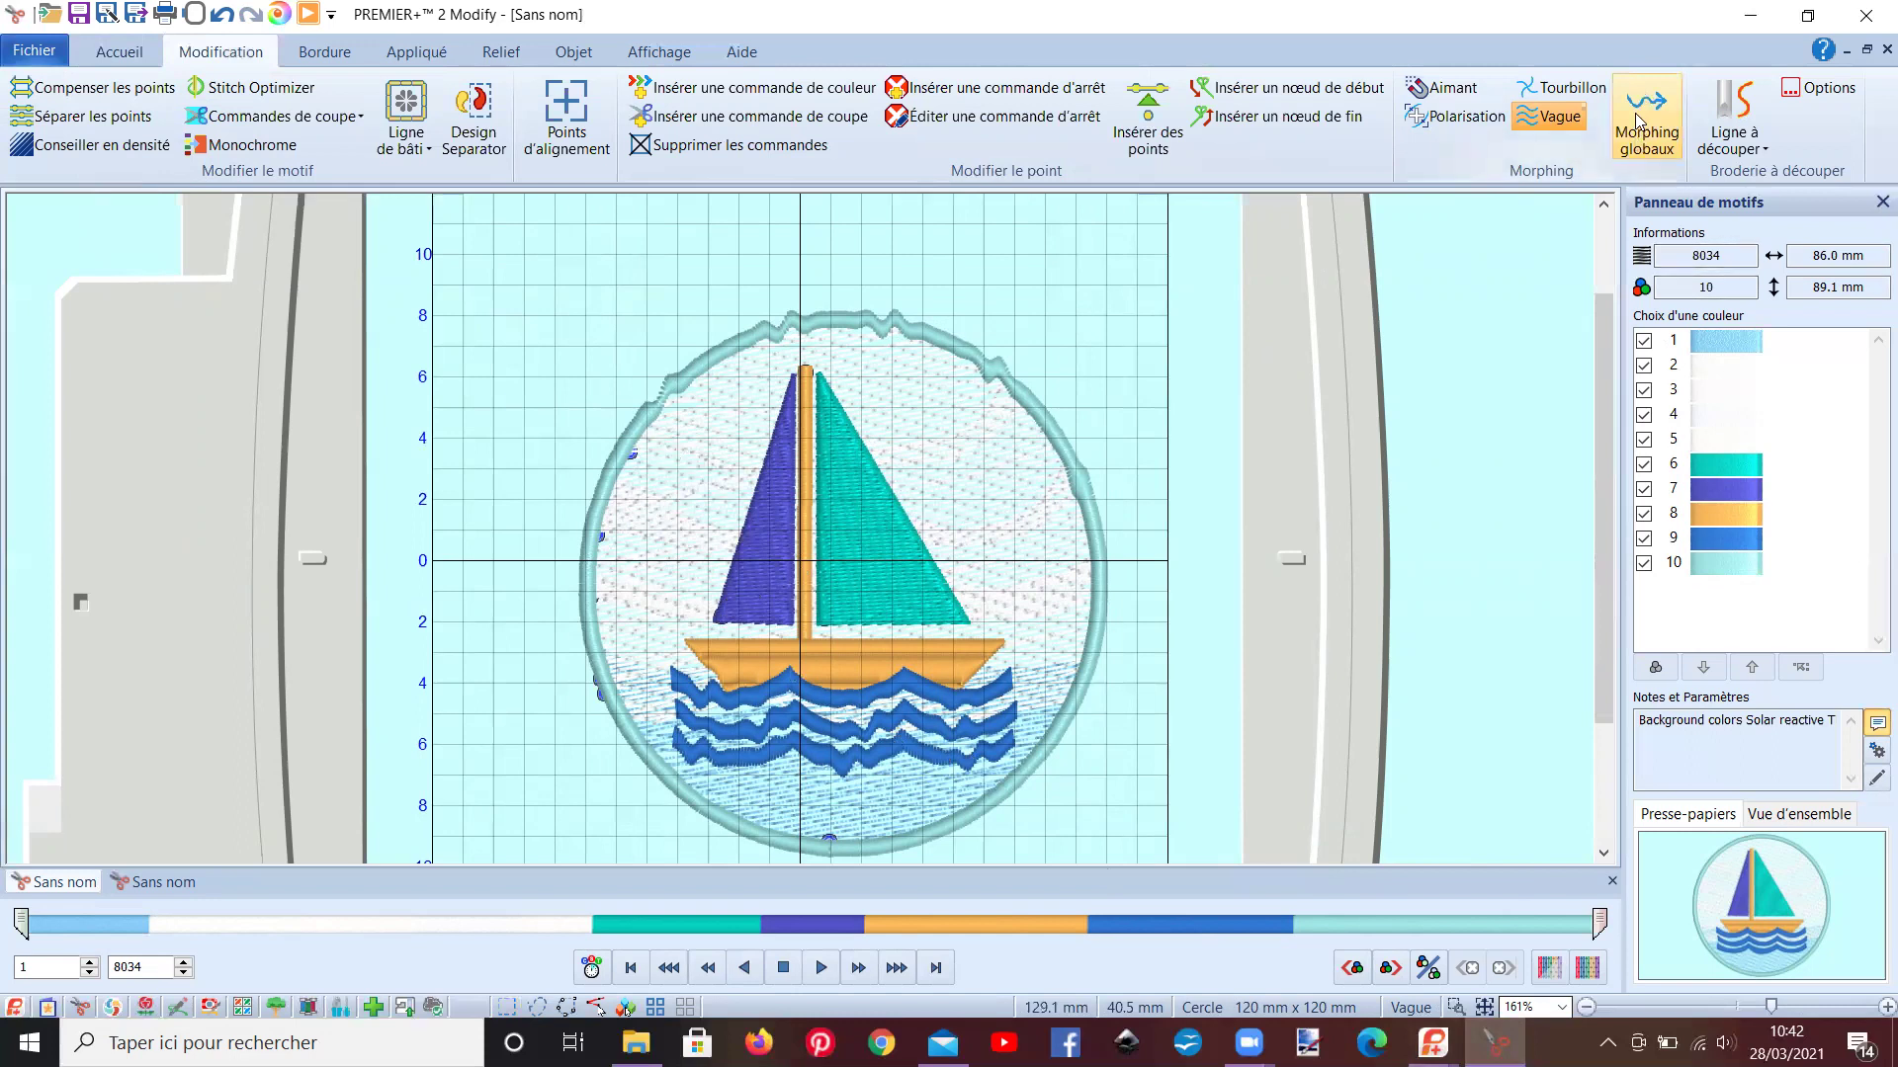
Step: Switch to the note morphing window to examine the sample shapes, and return to PREMIER+ 2 Modify
left_click(1433, 1043)
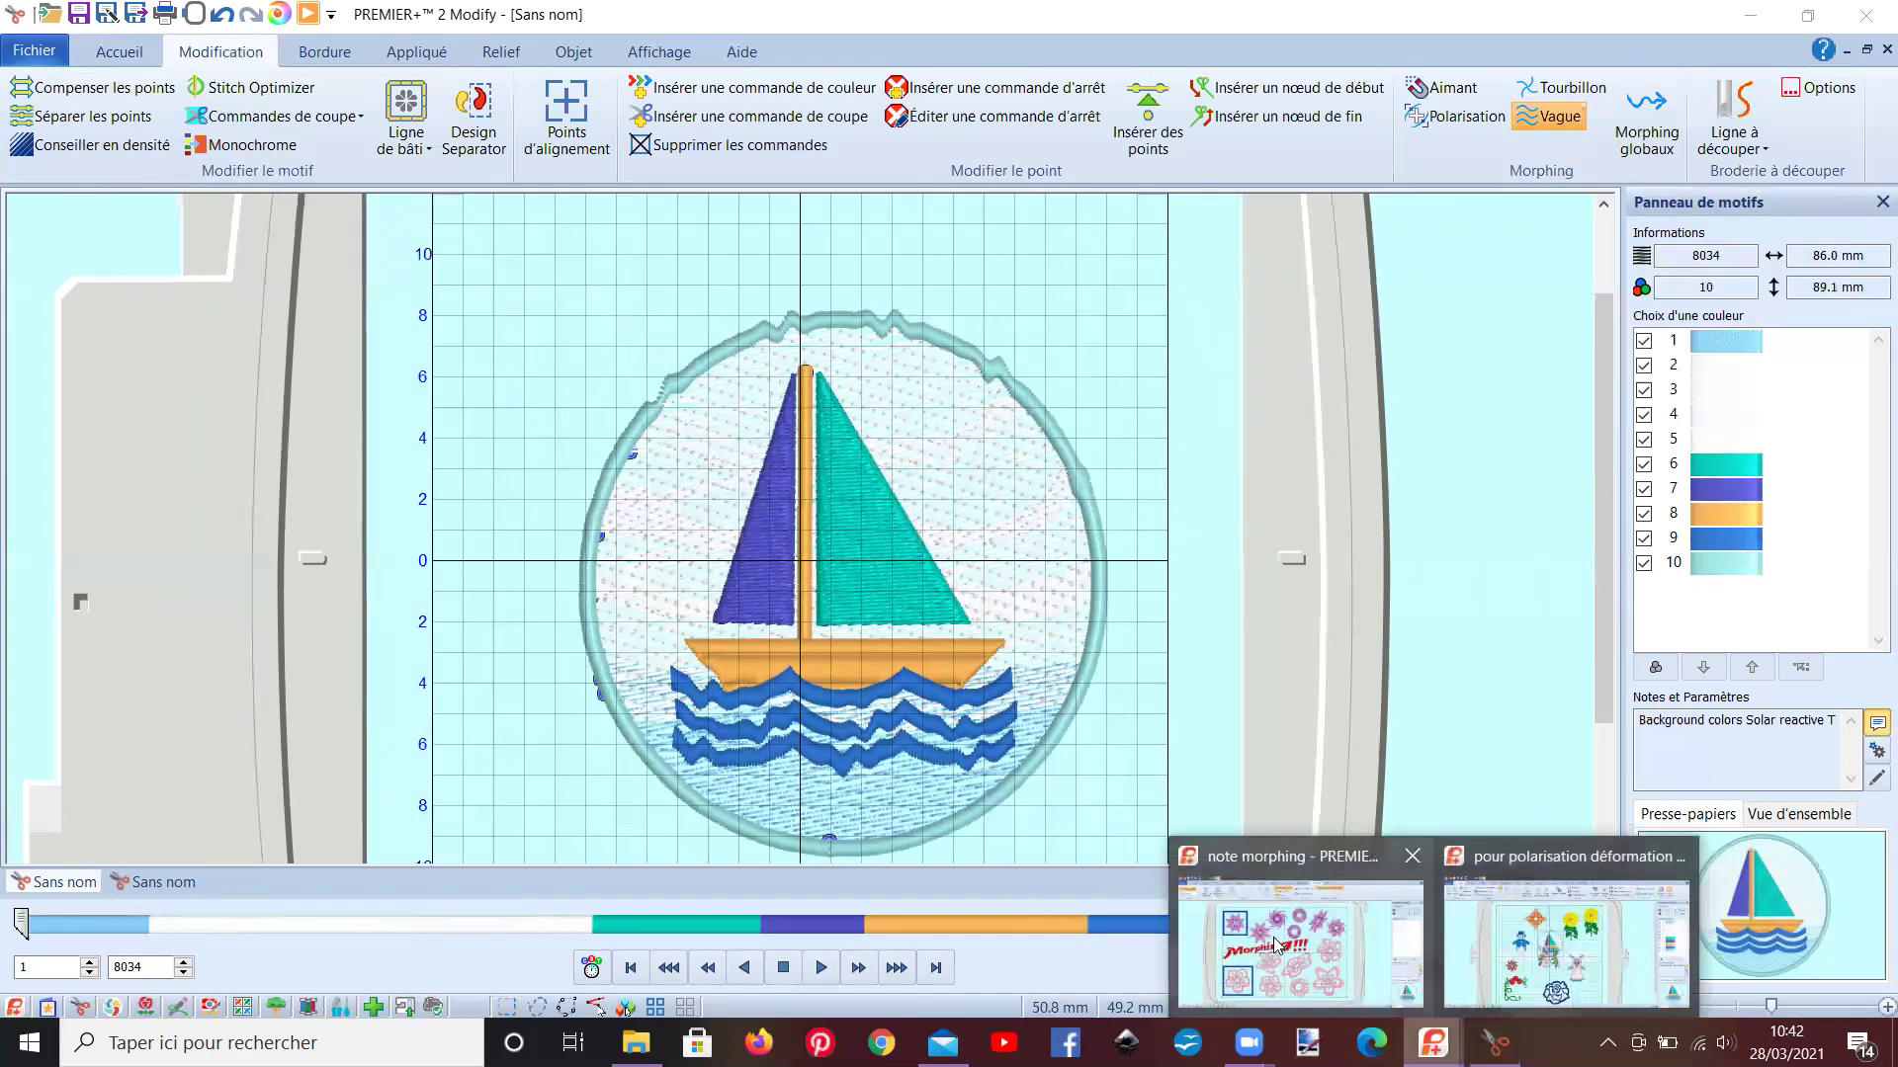
left_click(1275, 944)
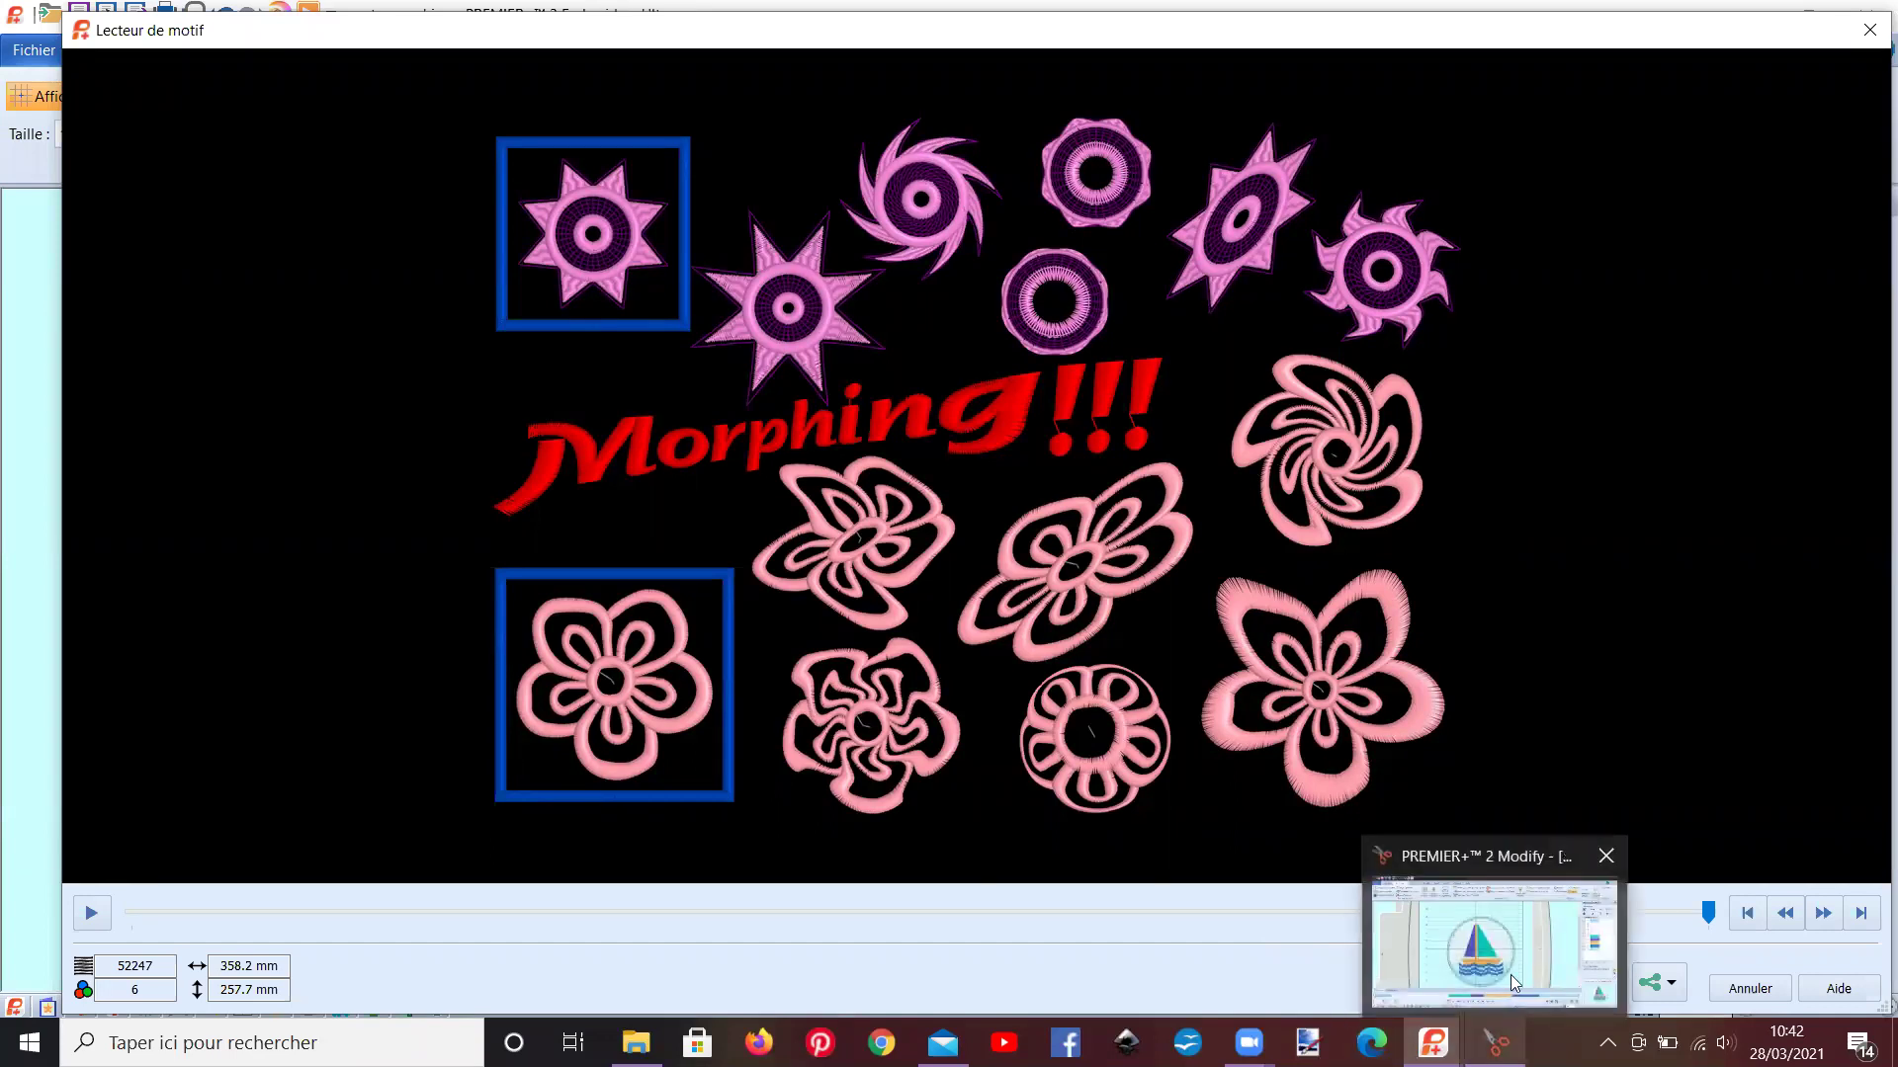
left_click(1498, 939)
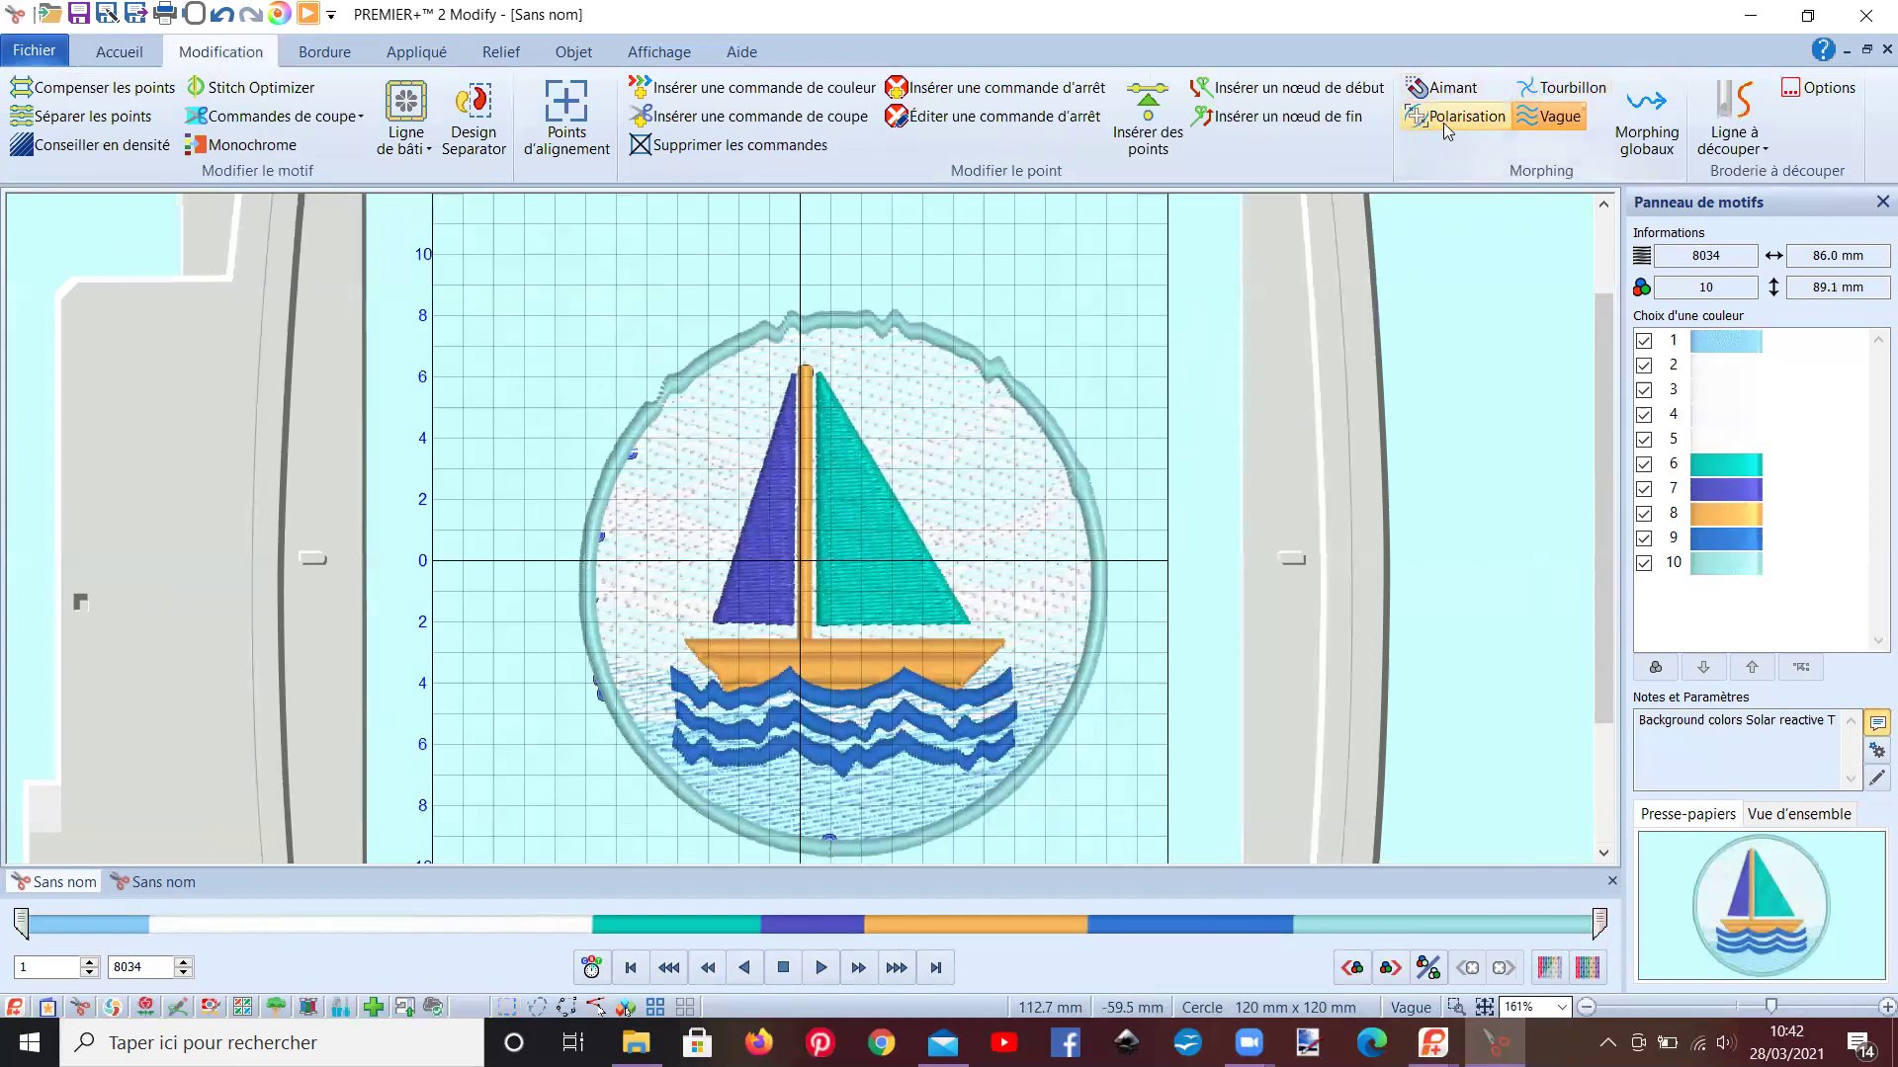
Step: Switch to the pour polarisation déformation file in PREMIER+ 2 Embroidery Ultra, copy the blue-suited rabbit, and return to PREMIER+ 2 Modify
mouse_move(1433, 1043)
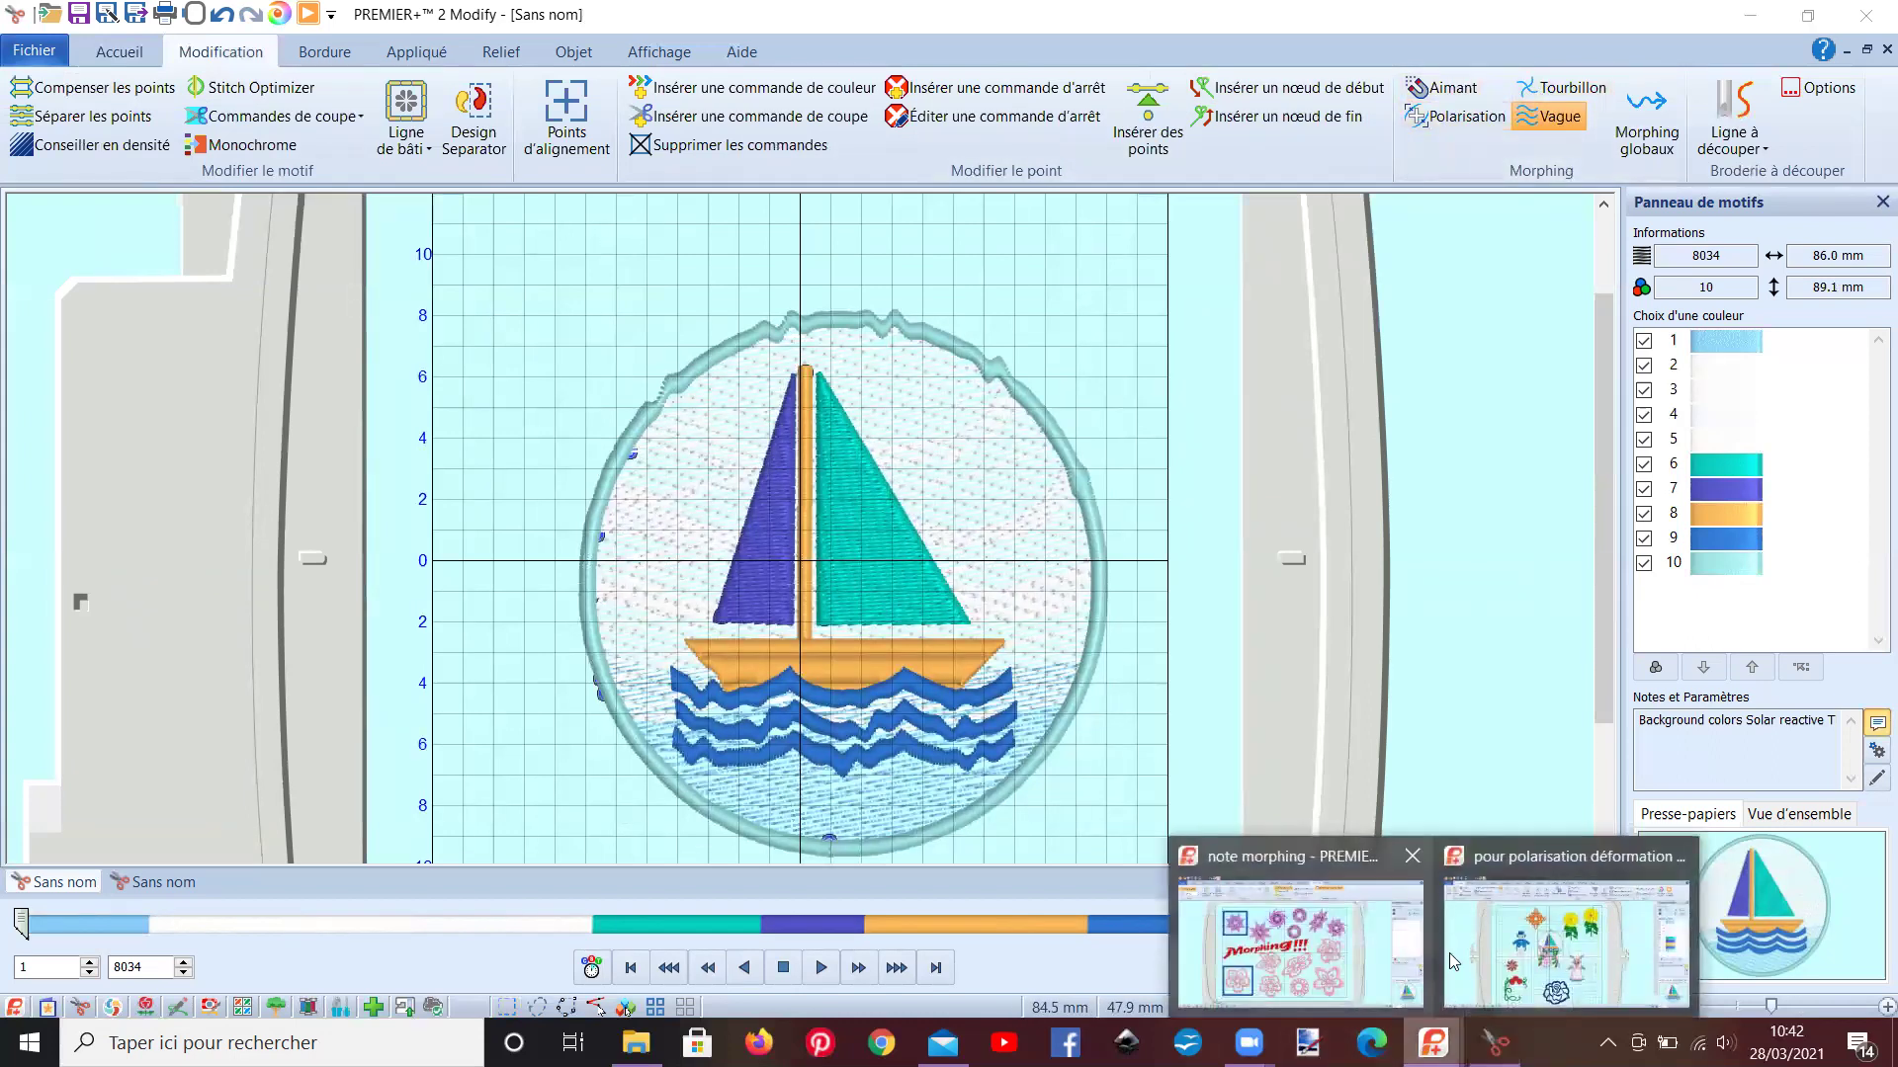
left_click(1581, 924)
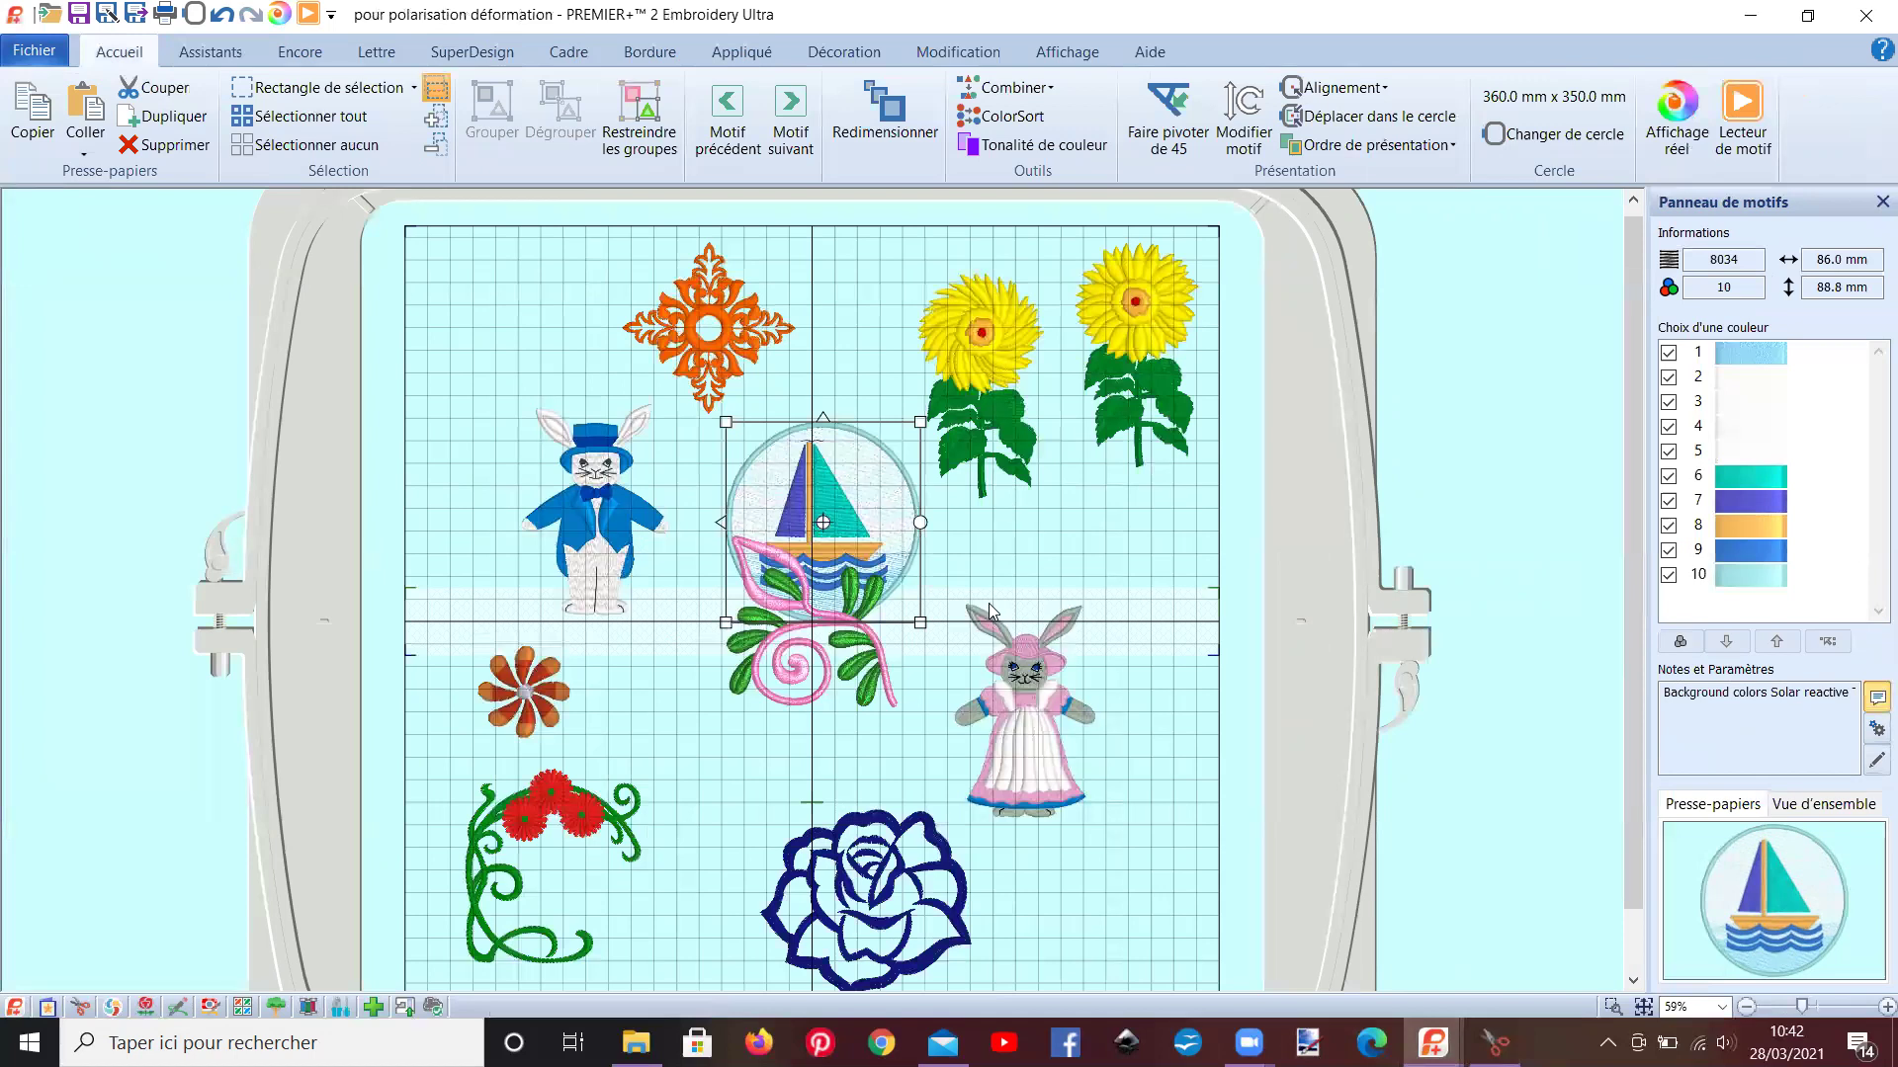
scroll(991, 609, "up", 3)
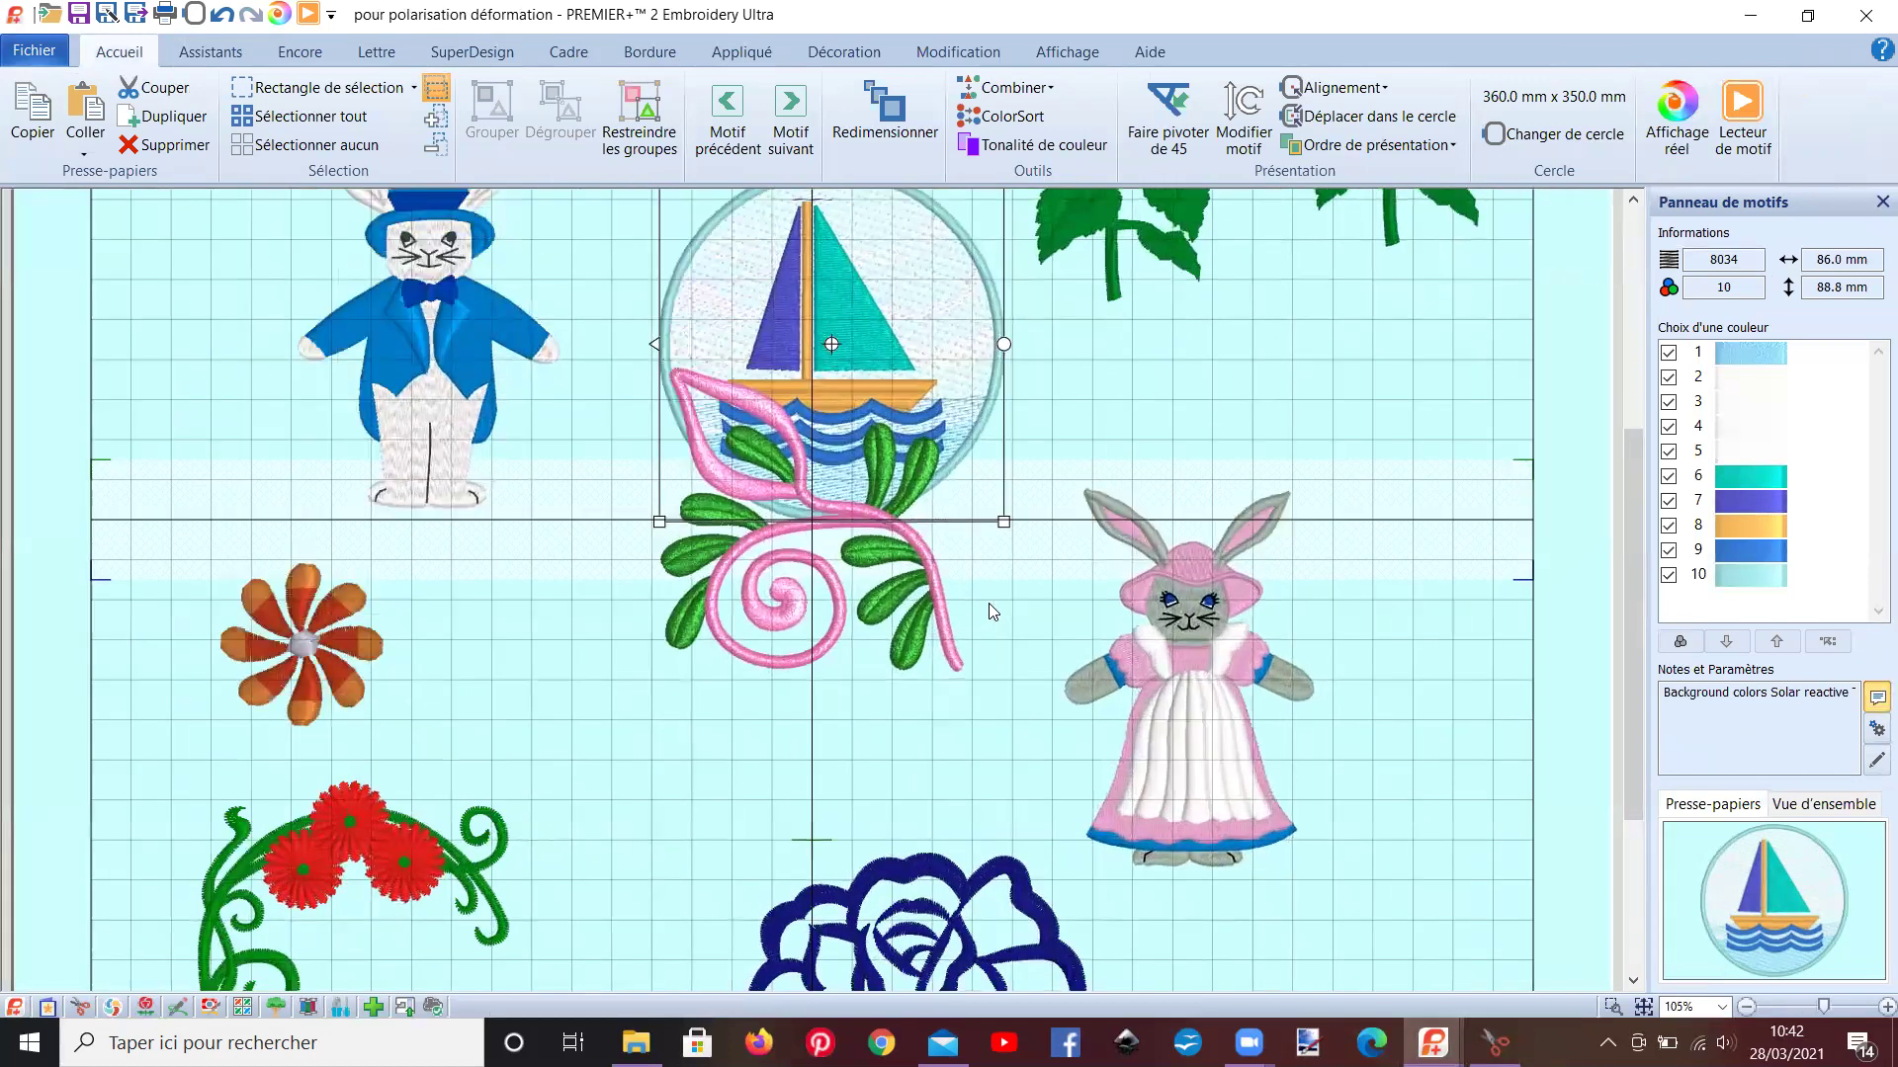
left_click(373, 392)
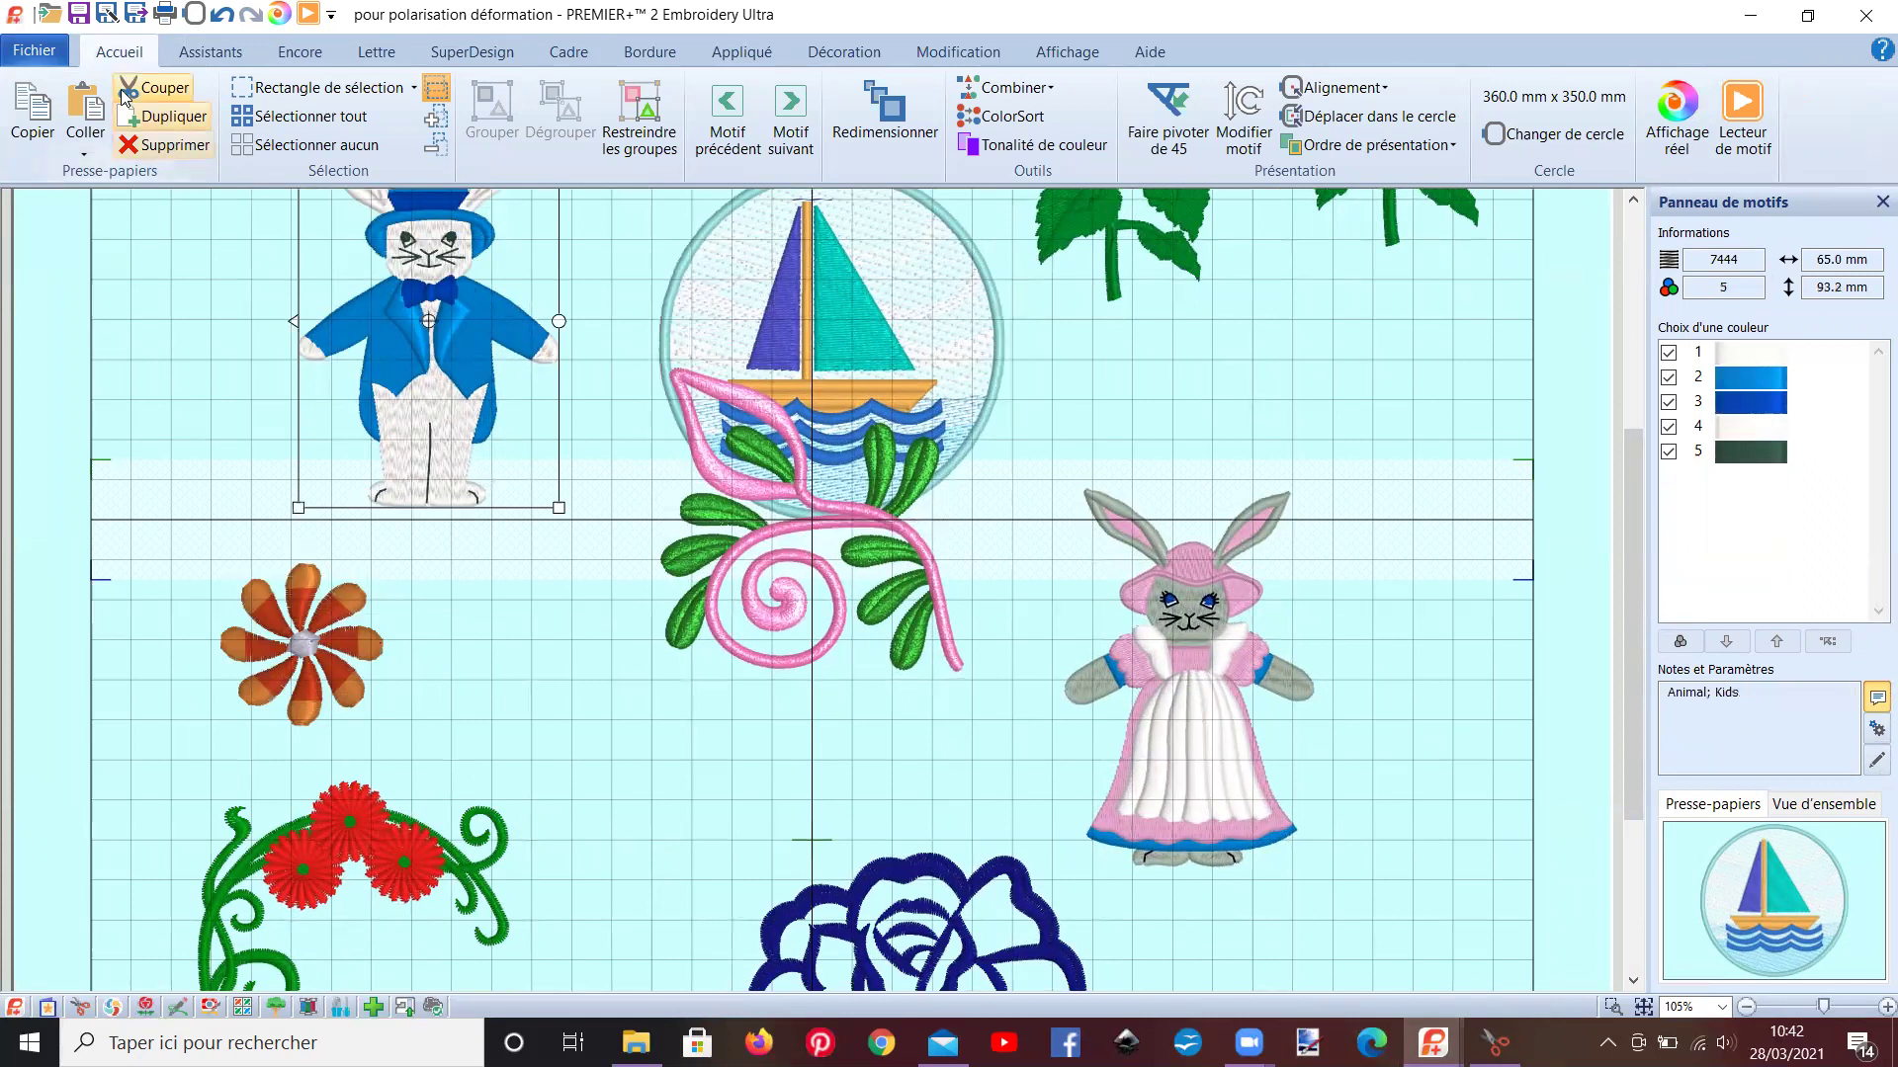
left_click(32, 117)
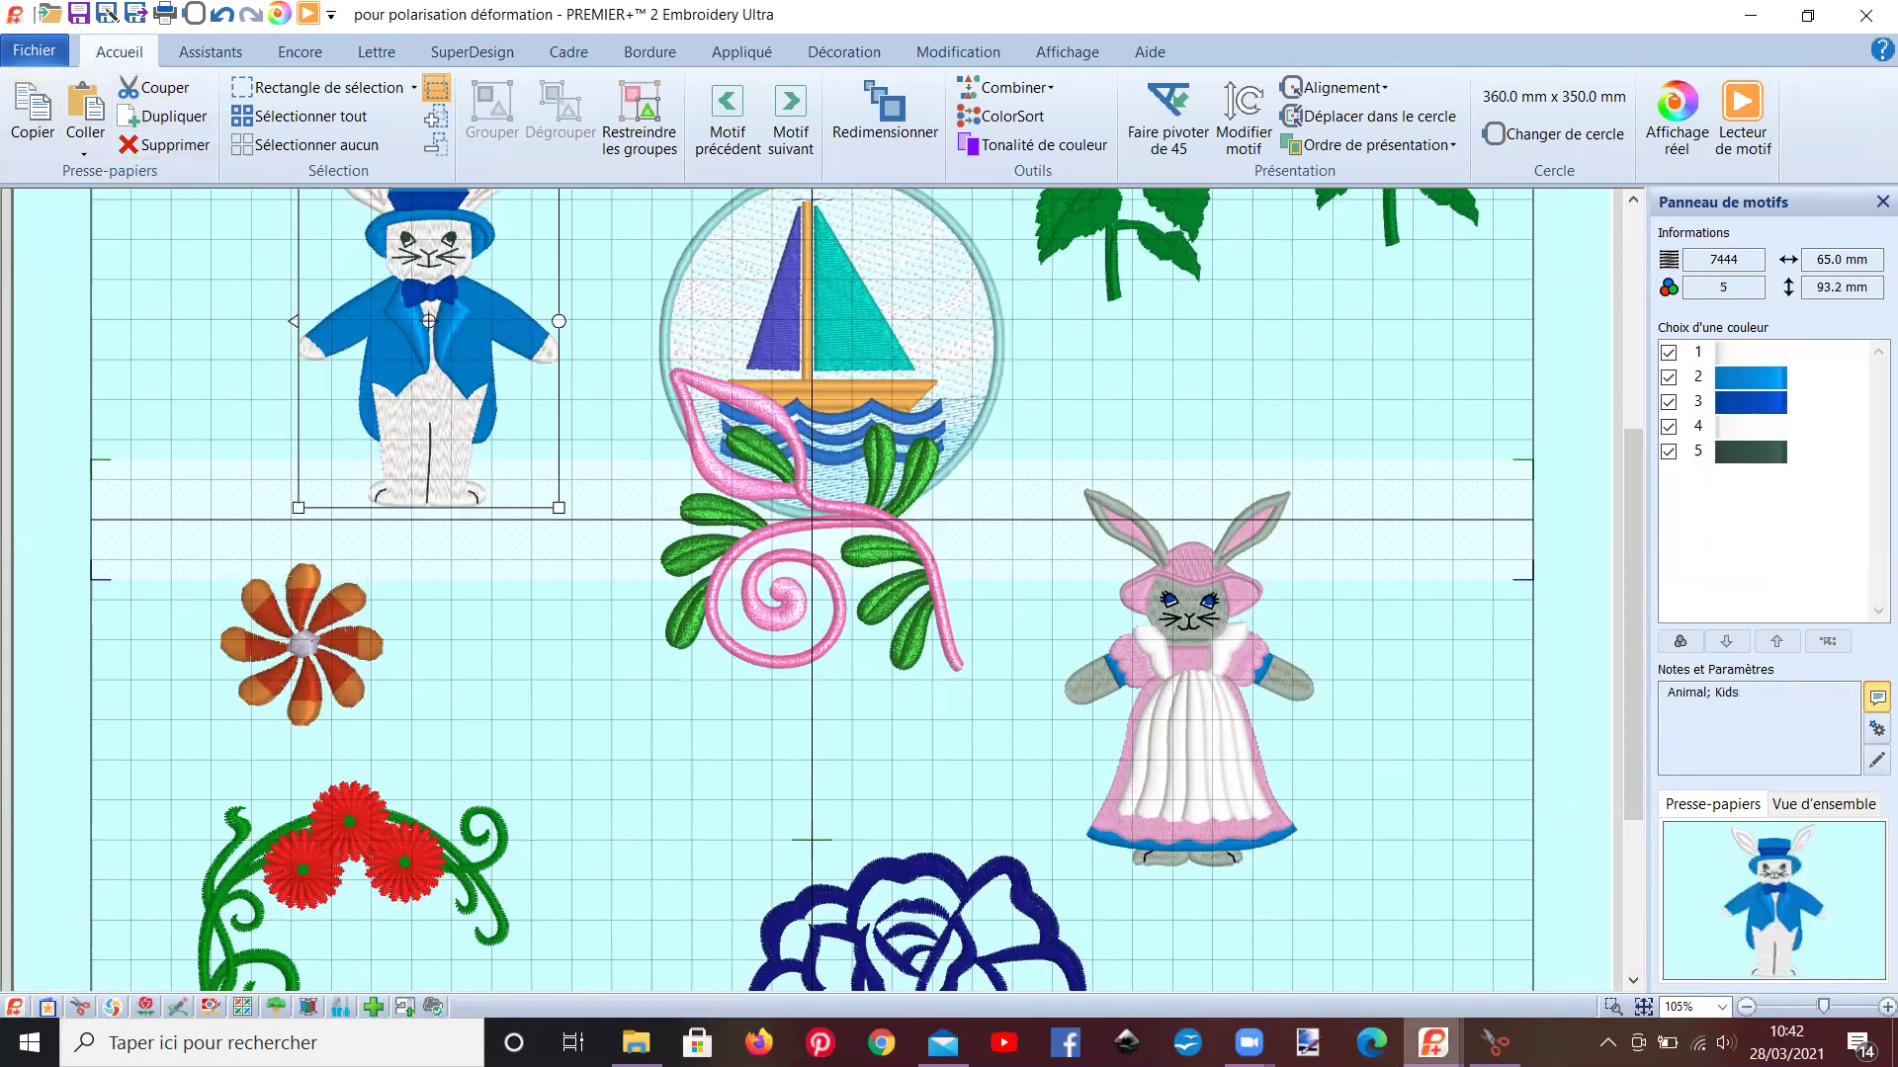
left_click(1494, 1043)
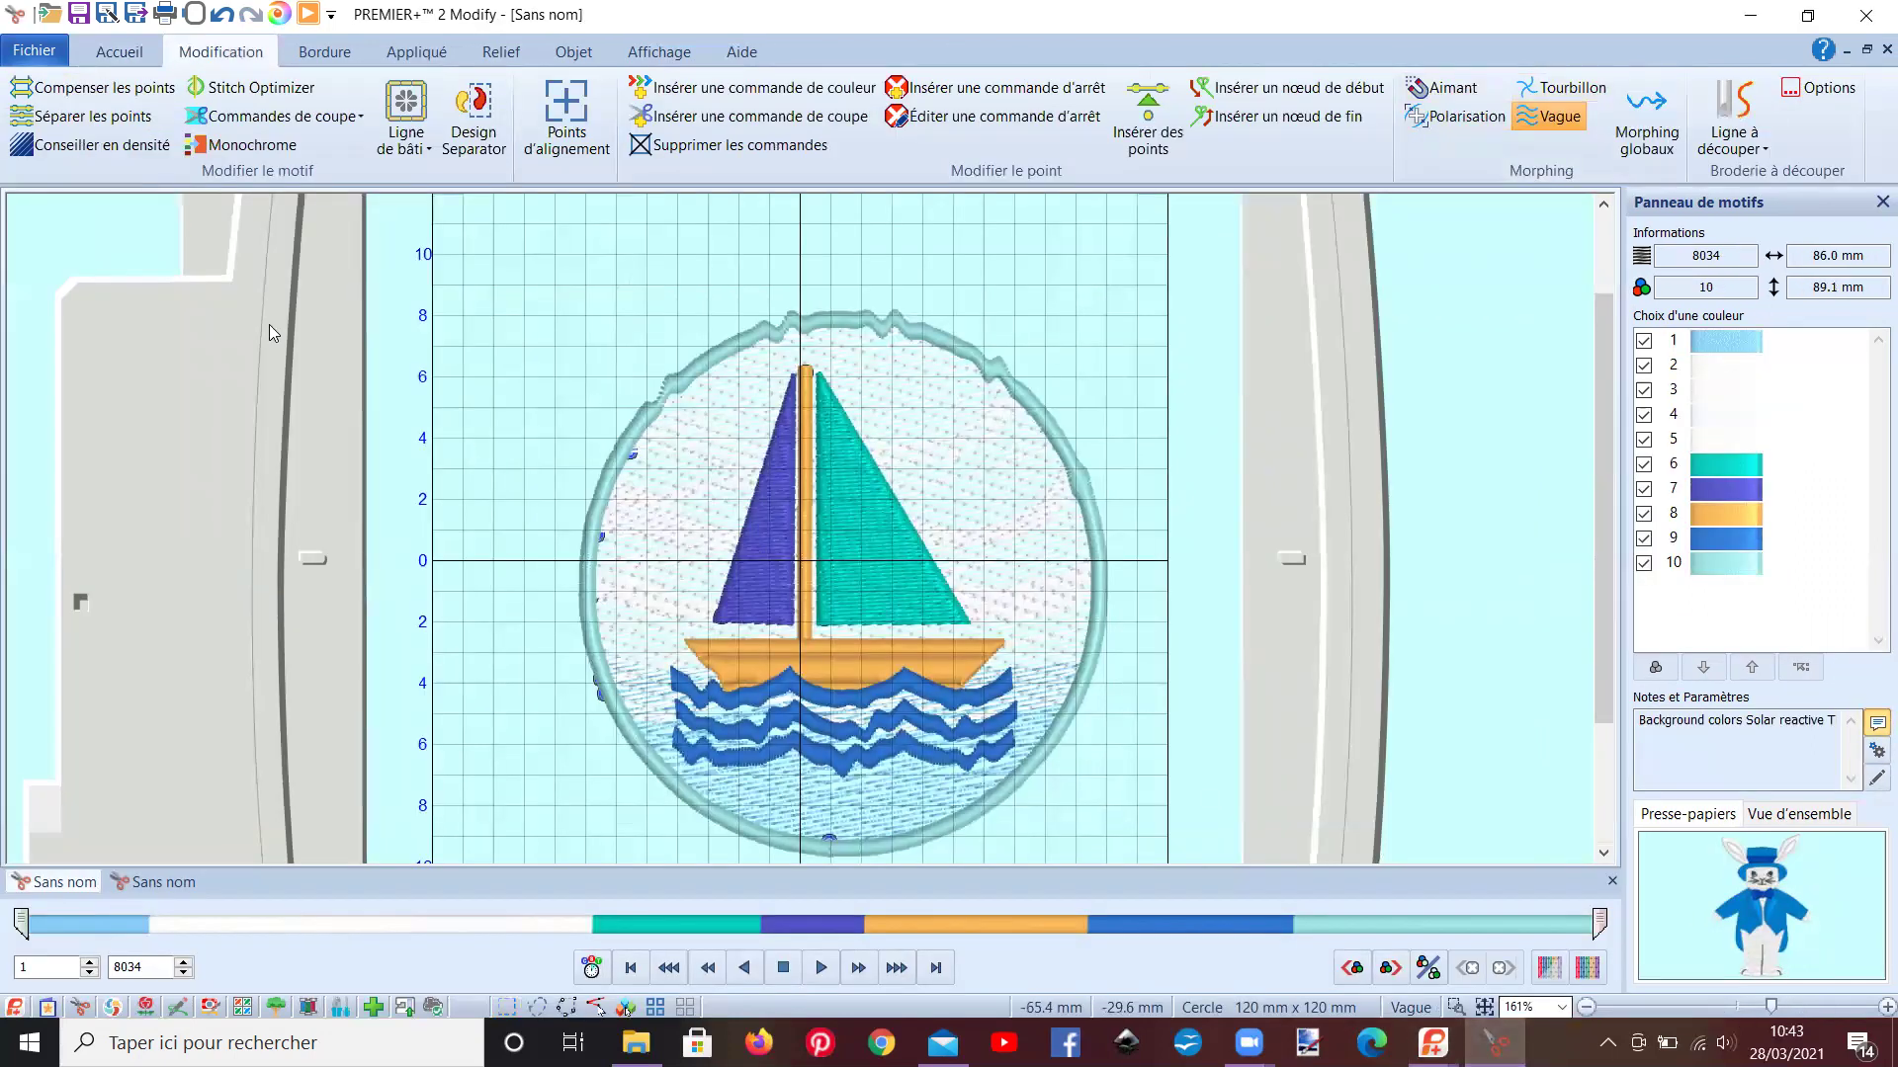
Step: Select the whole sailboat motif with a rectangle selection and delete it
left_click(119, 54)
left_click(316, 87)
left_click_drag(505, 354, 1144, 866)
key("Delete")
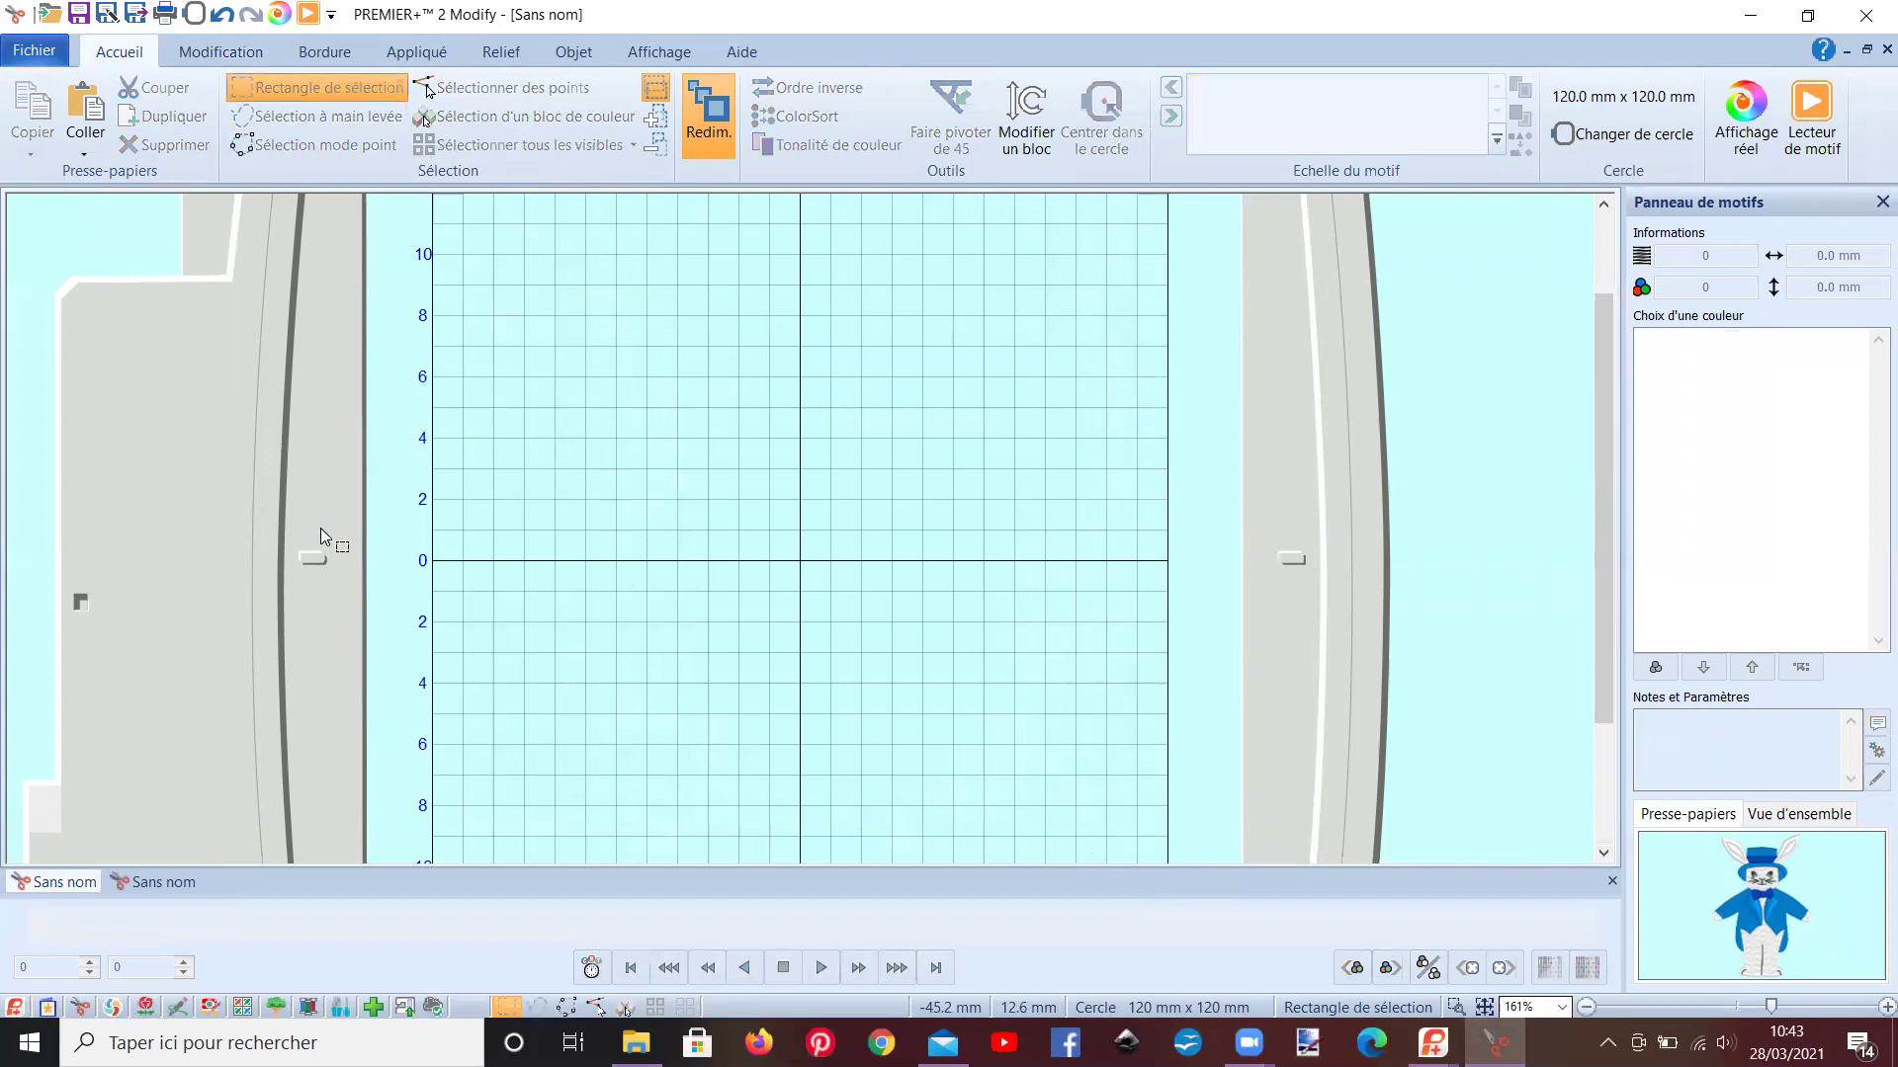
Step: Paste the blue-suited rabbit, select it with a rectangle selection, and move it to the middle of the hoop
left_click(86, 106)
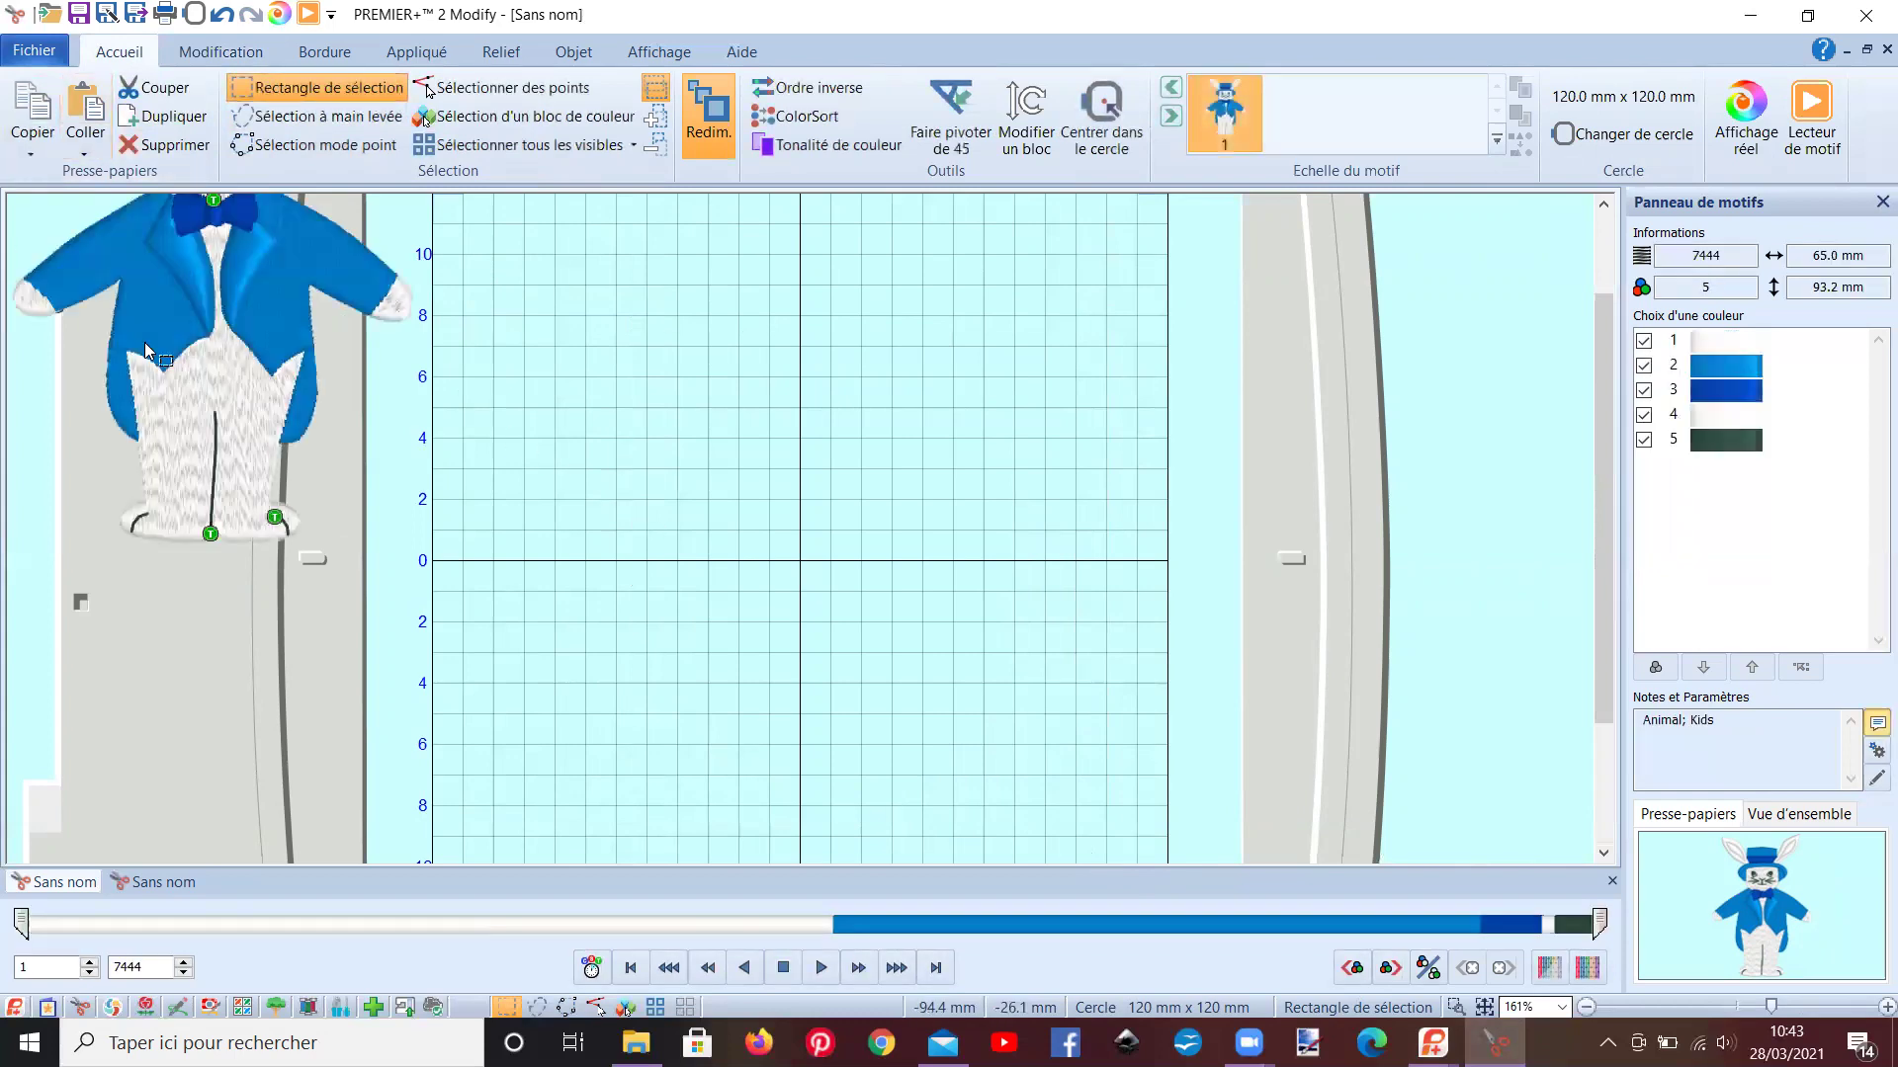
scroll(148, 380, "down", 3)
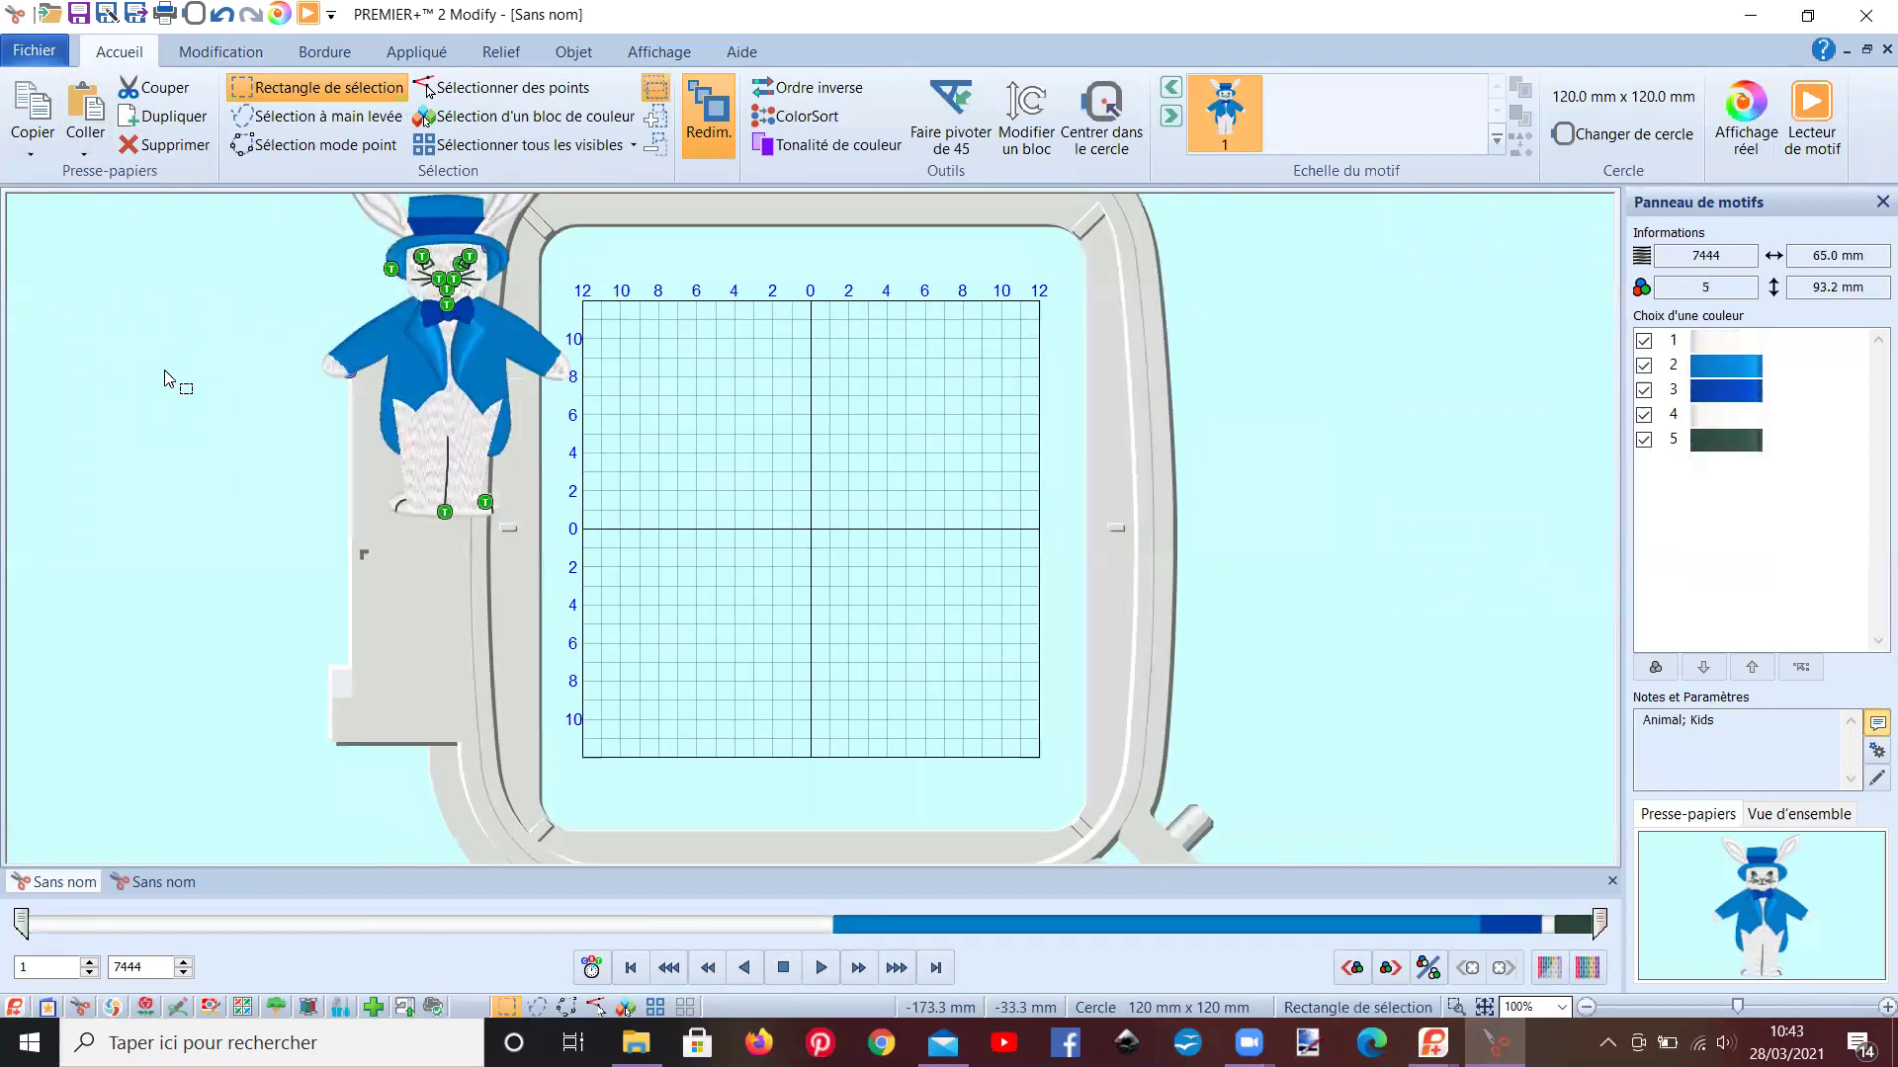
scroll(261, 325, "down", 1)
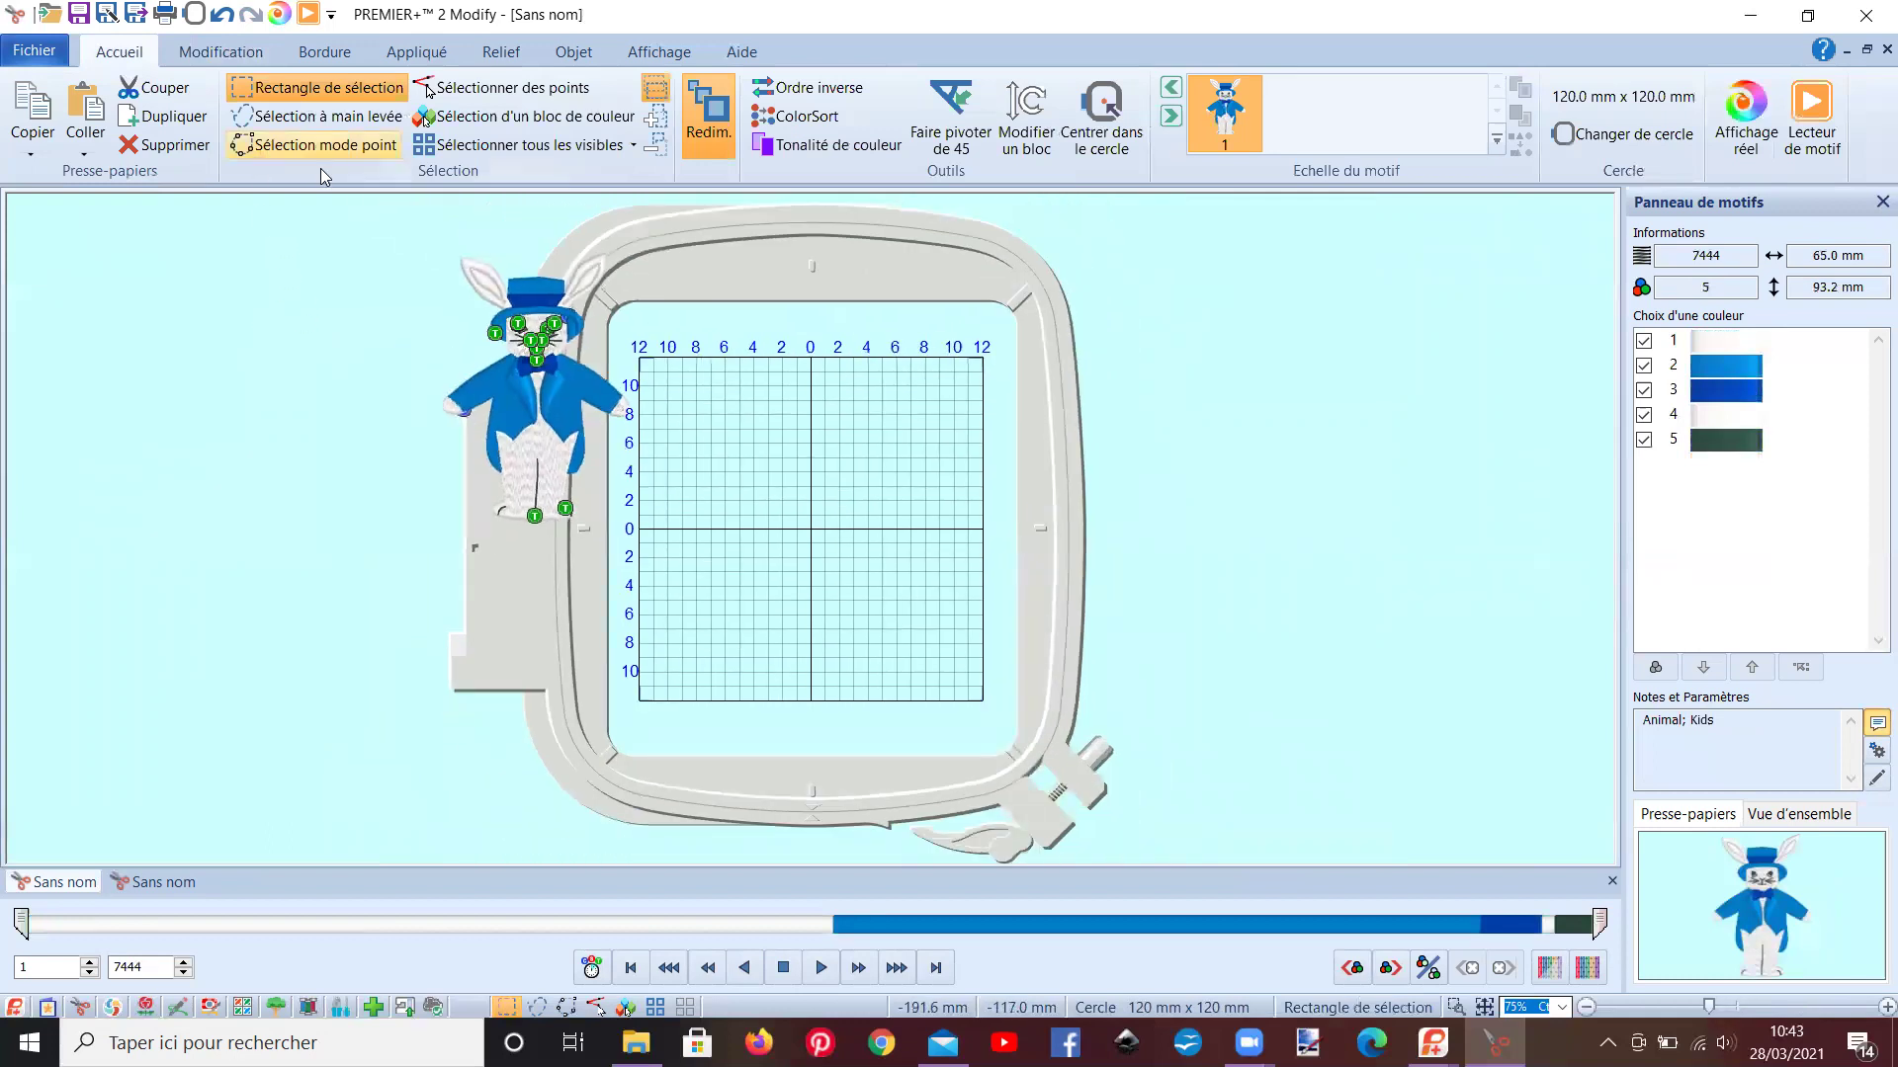
left_click_drag(358, 221, 696, 598)
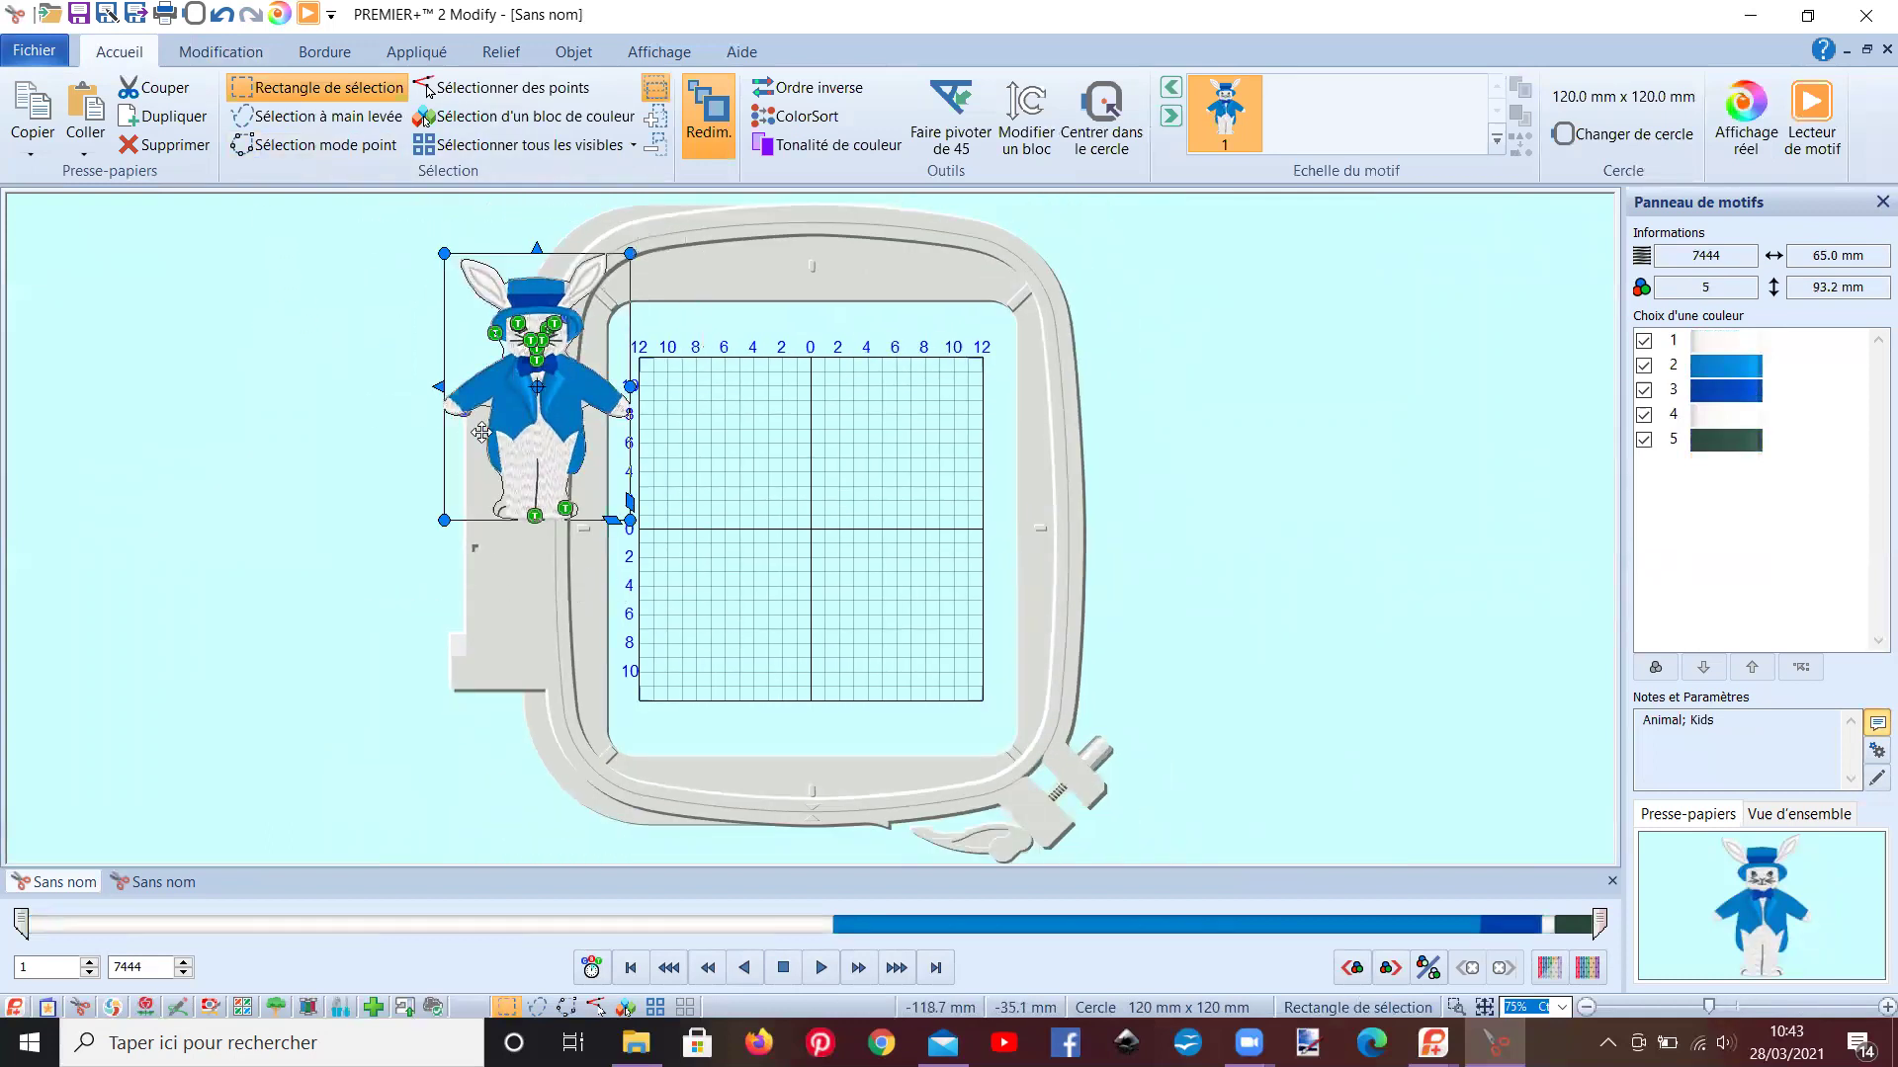
left_click_drag(516, 450, 832, 593)
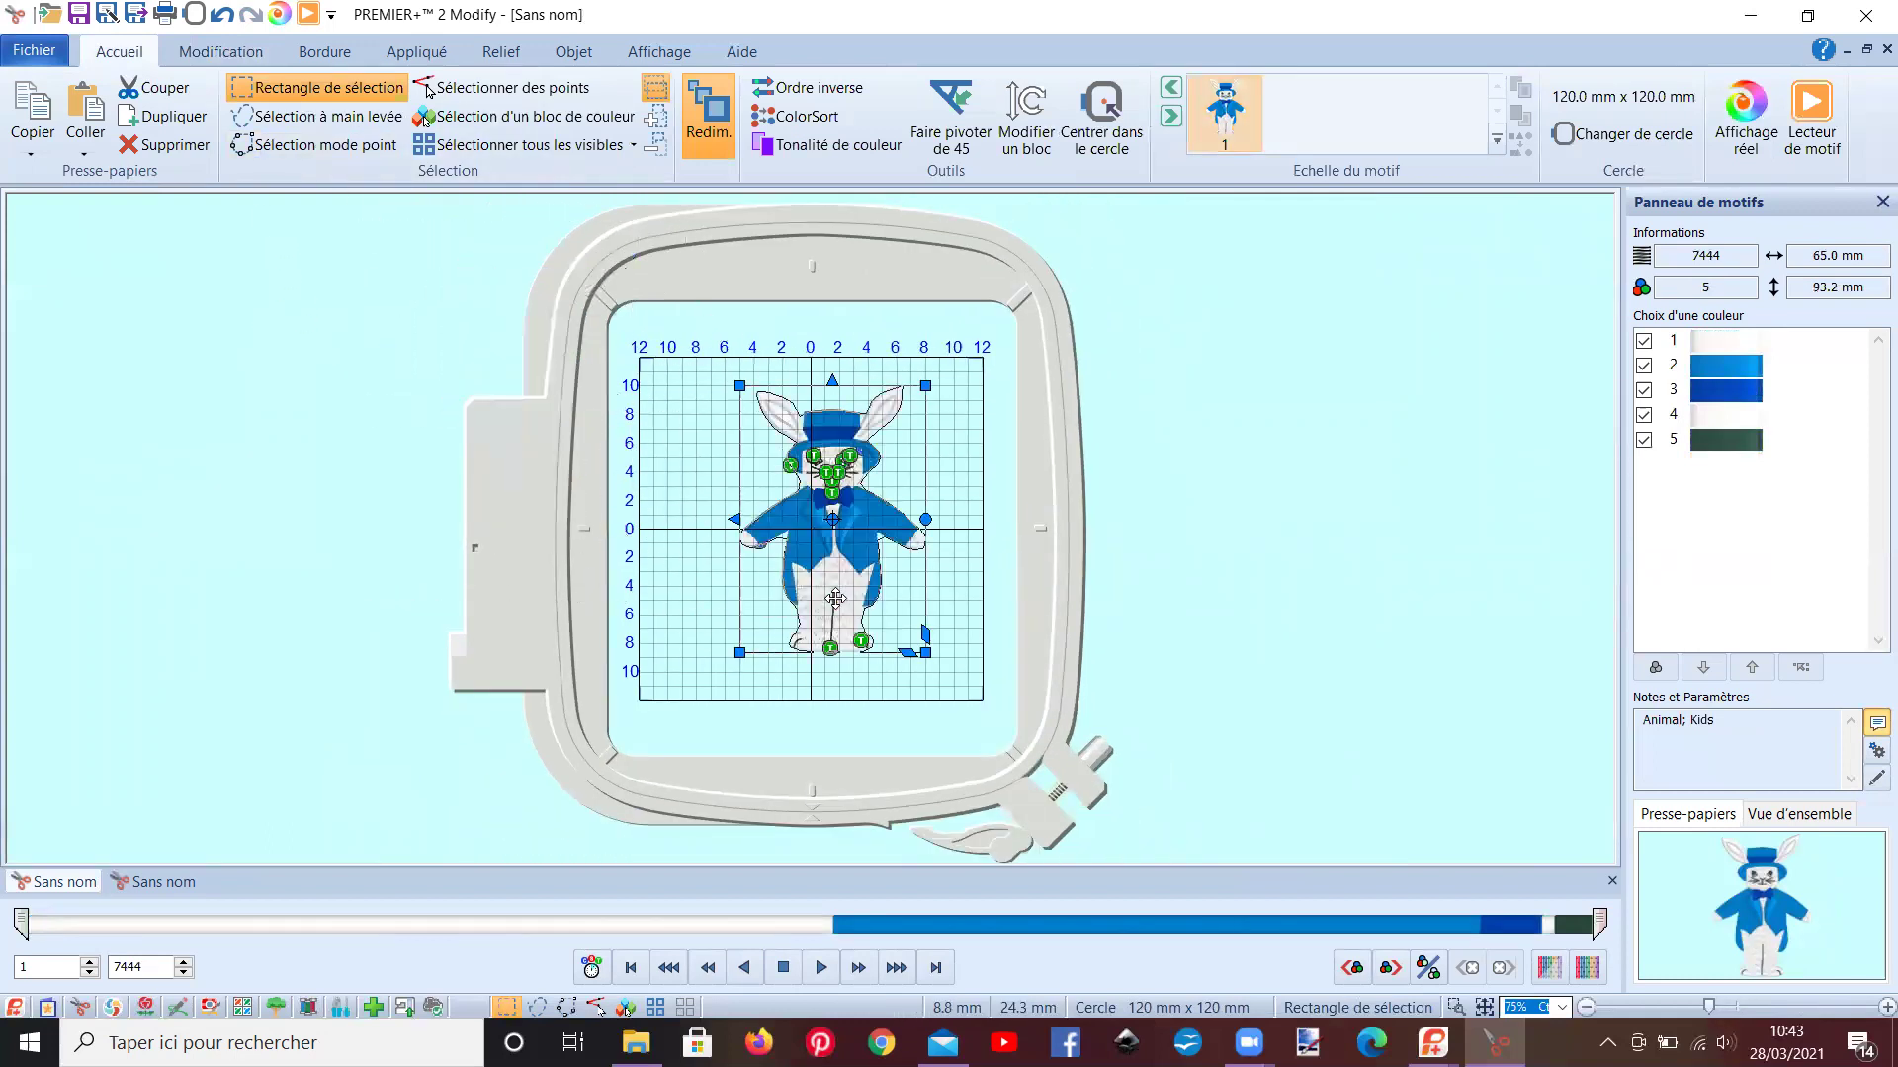
scroll(856, 549, "up", 1)
scroll(856, 551, "up", 2)
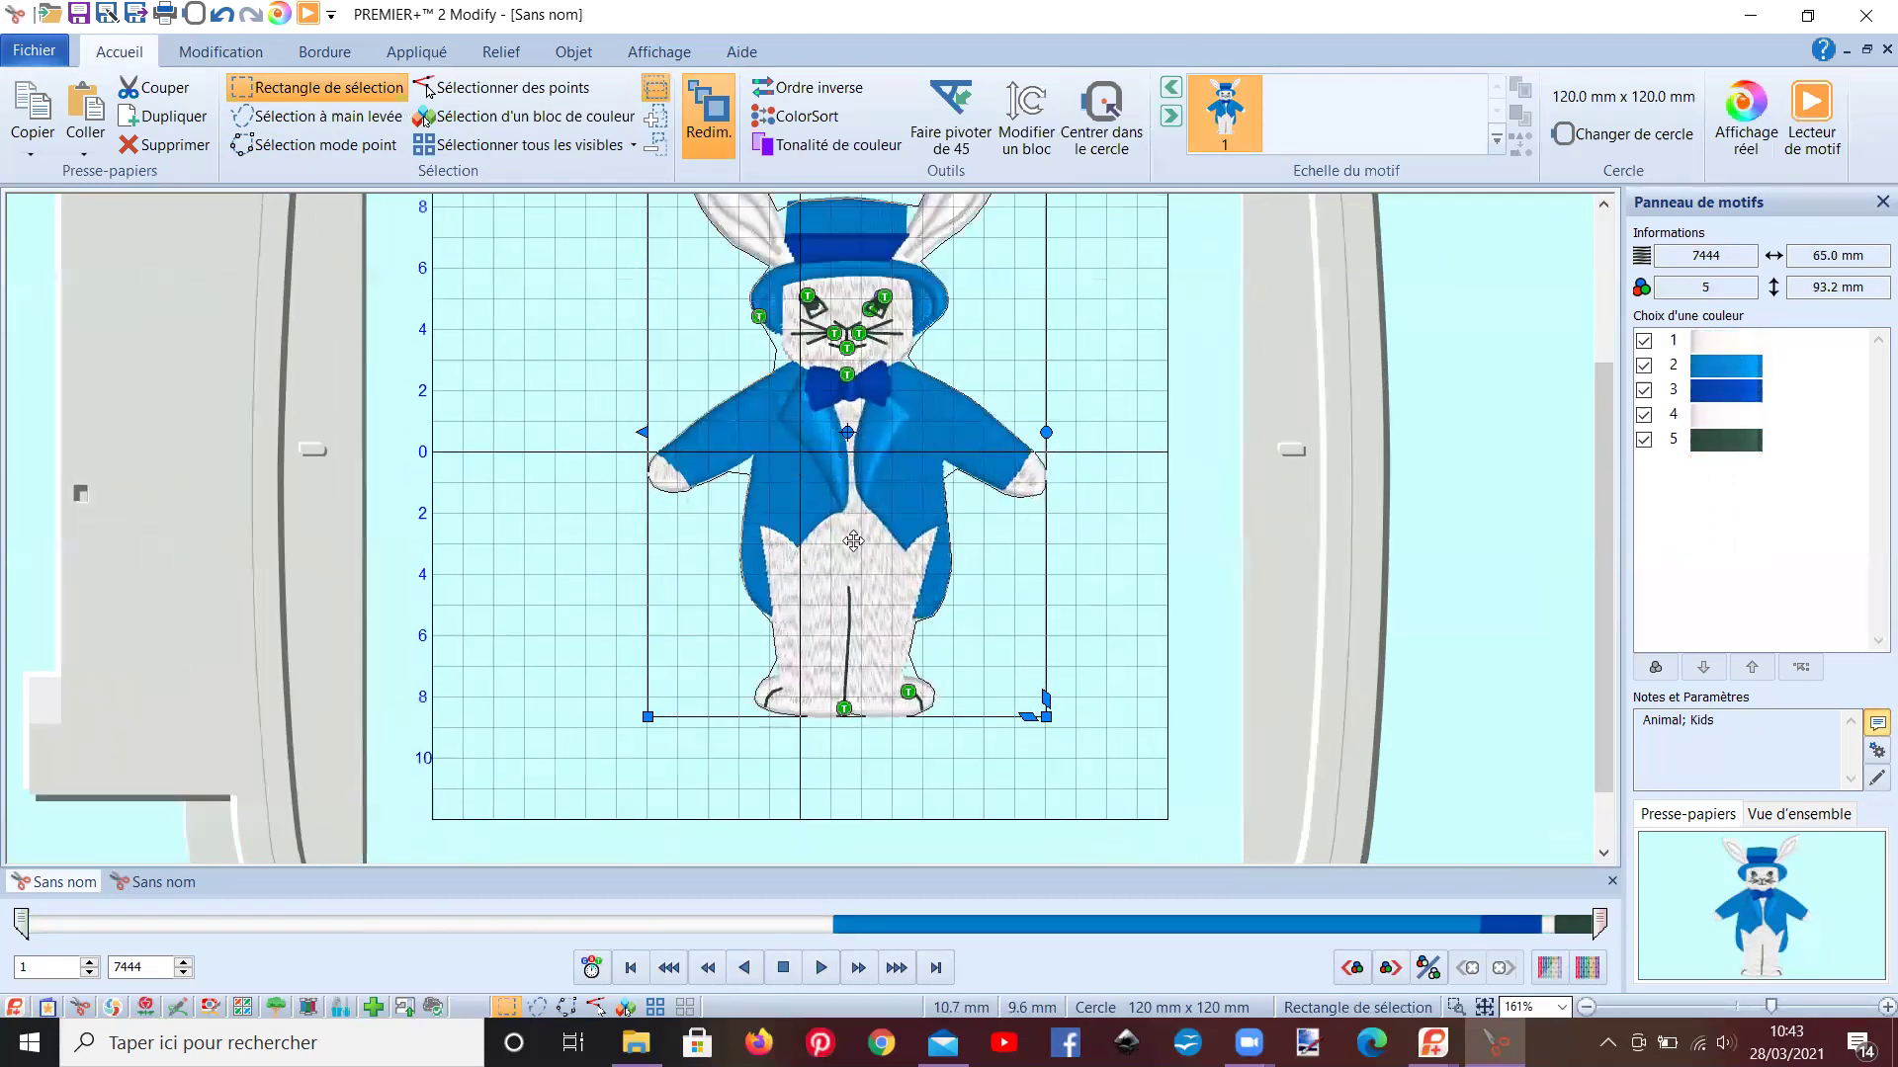
Step: Apply the Polarisation effect at two points on the upper part of the rabbit's blue hat
left_click(220, 52)
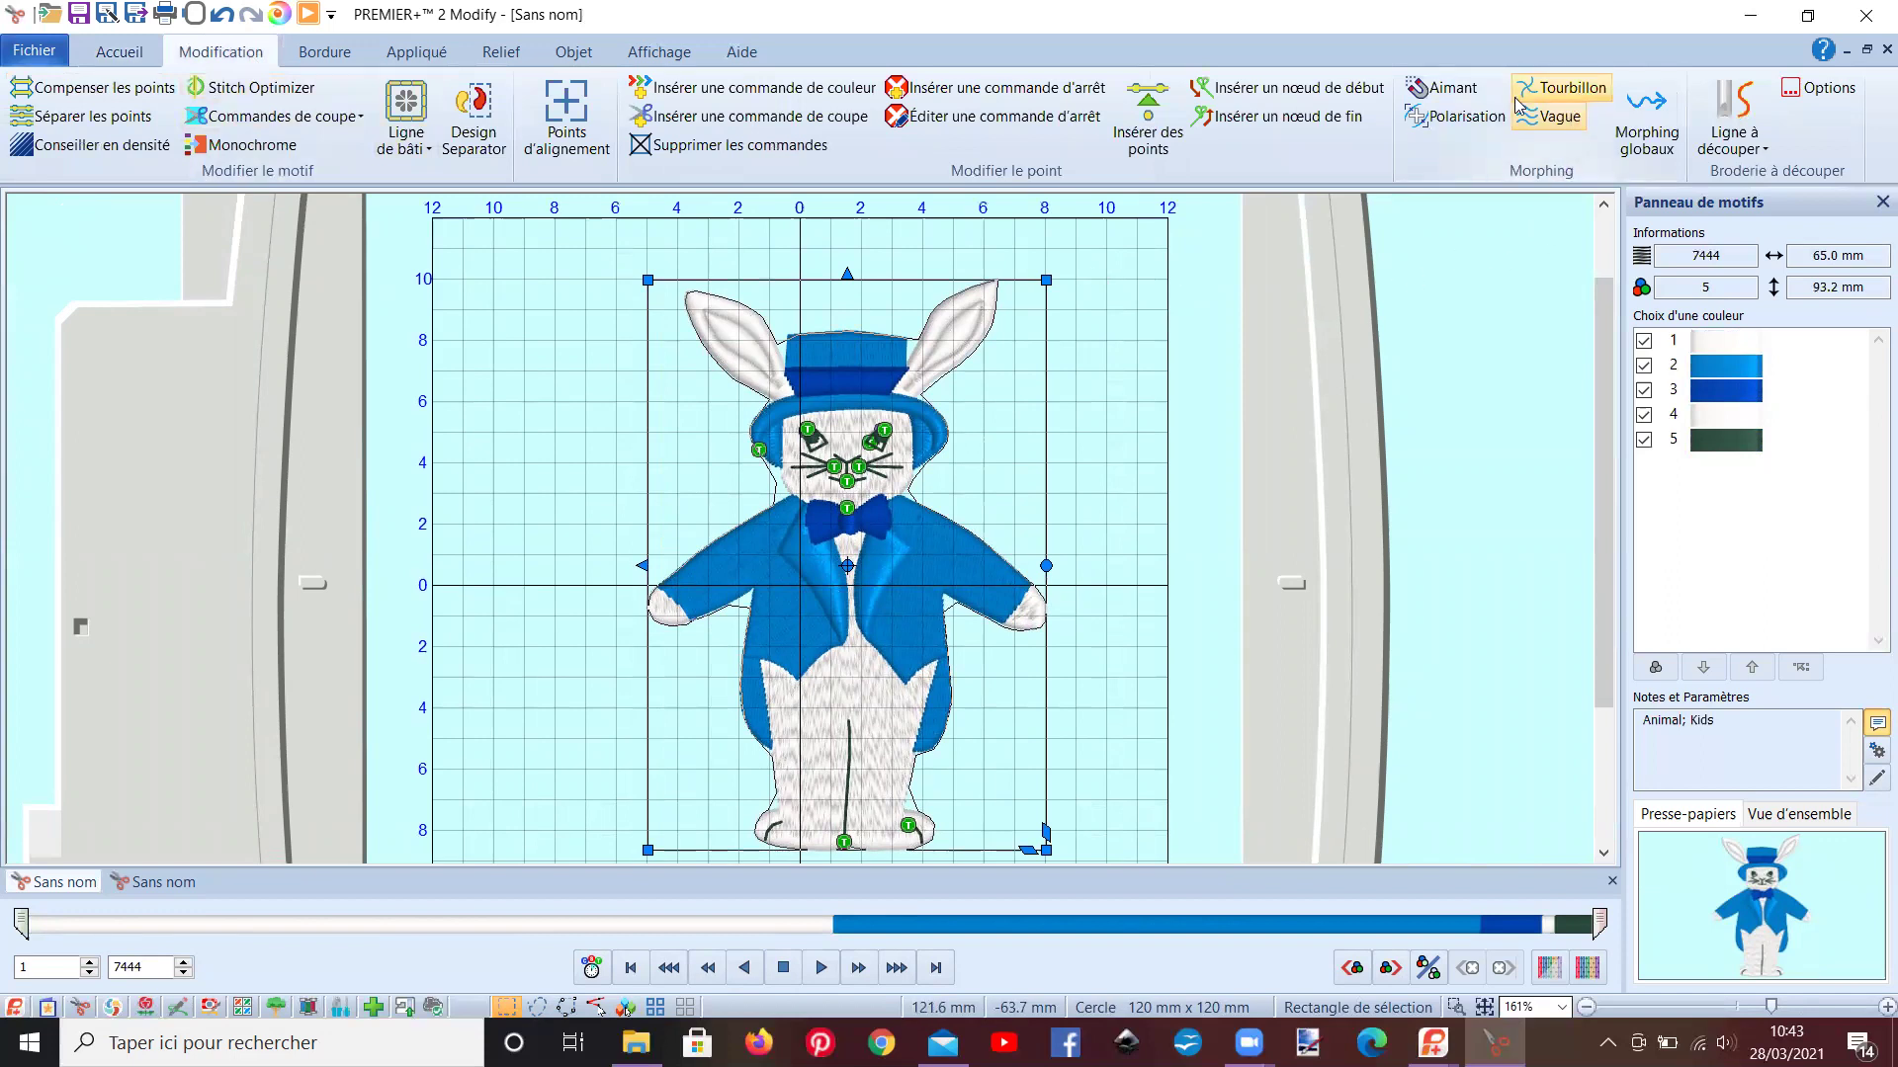
left_click(1459, 119)
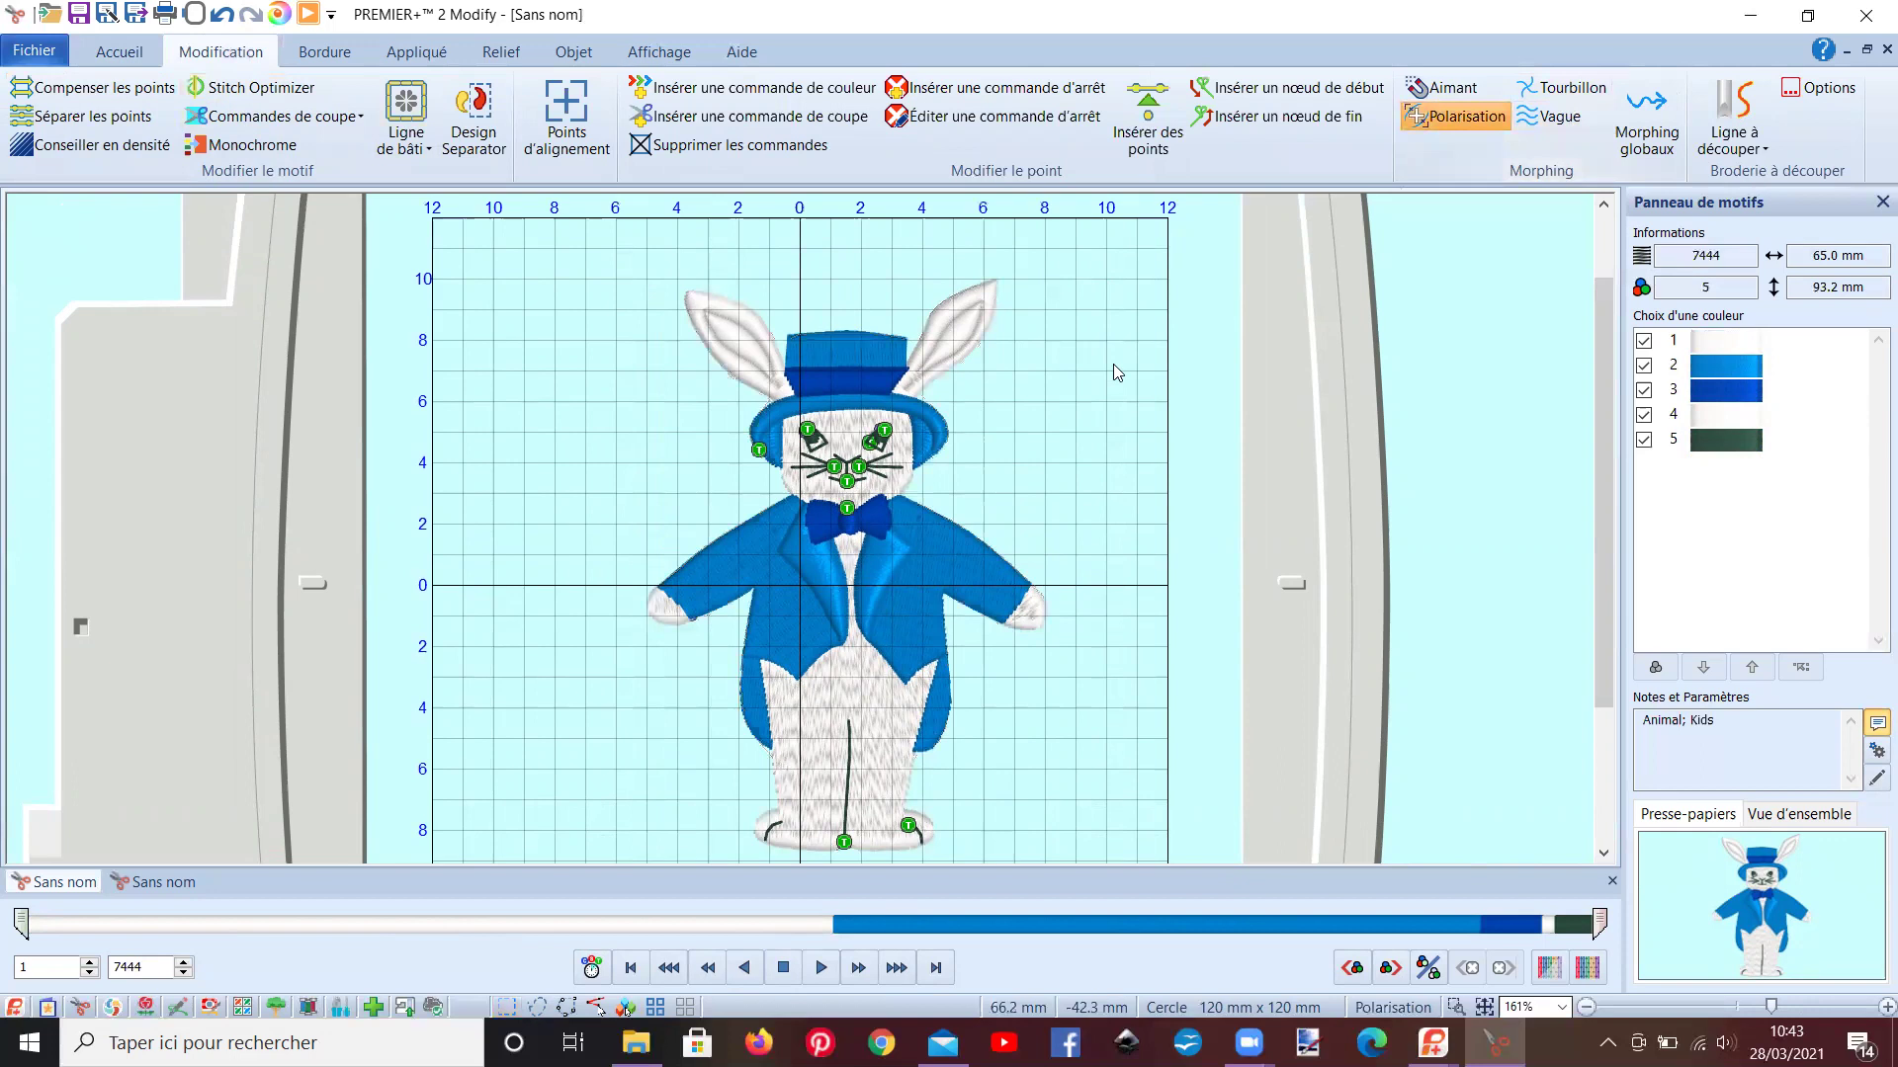
left_click(877, 346)
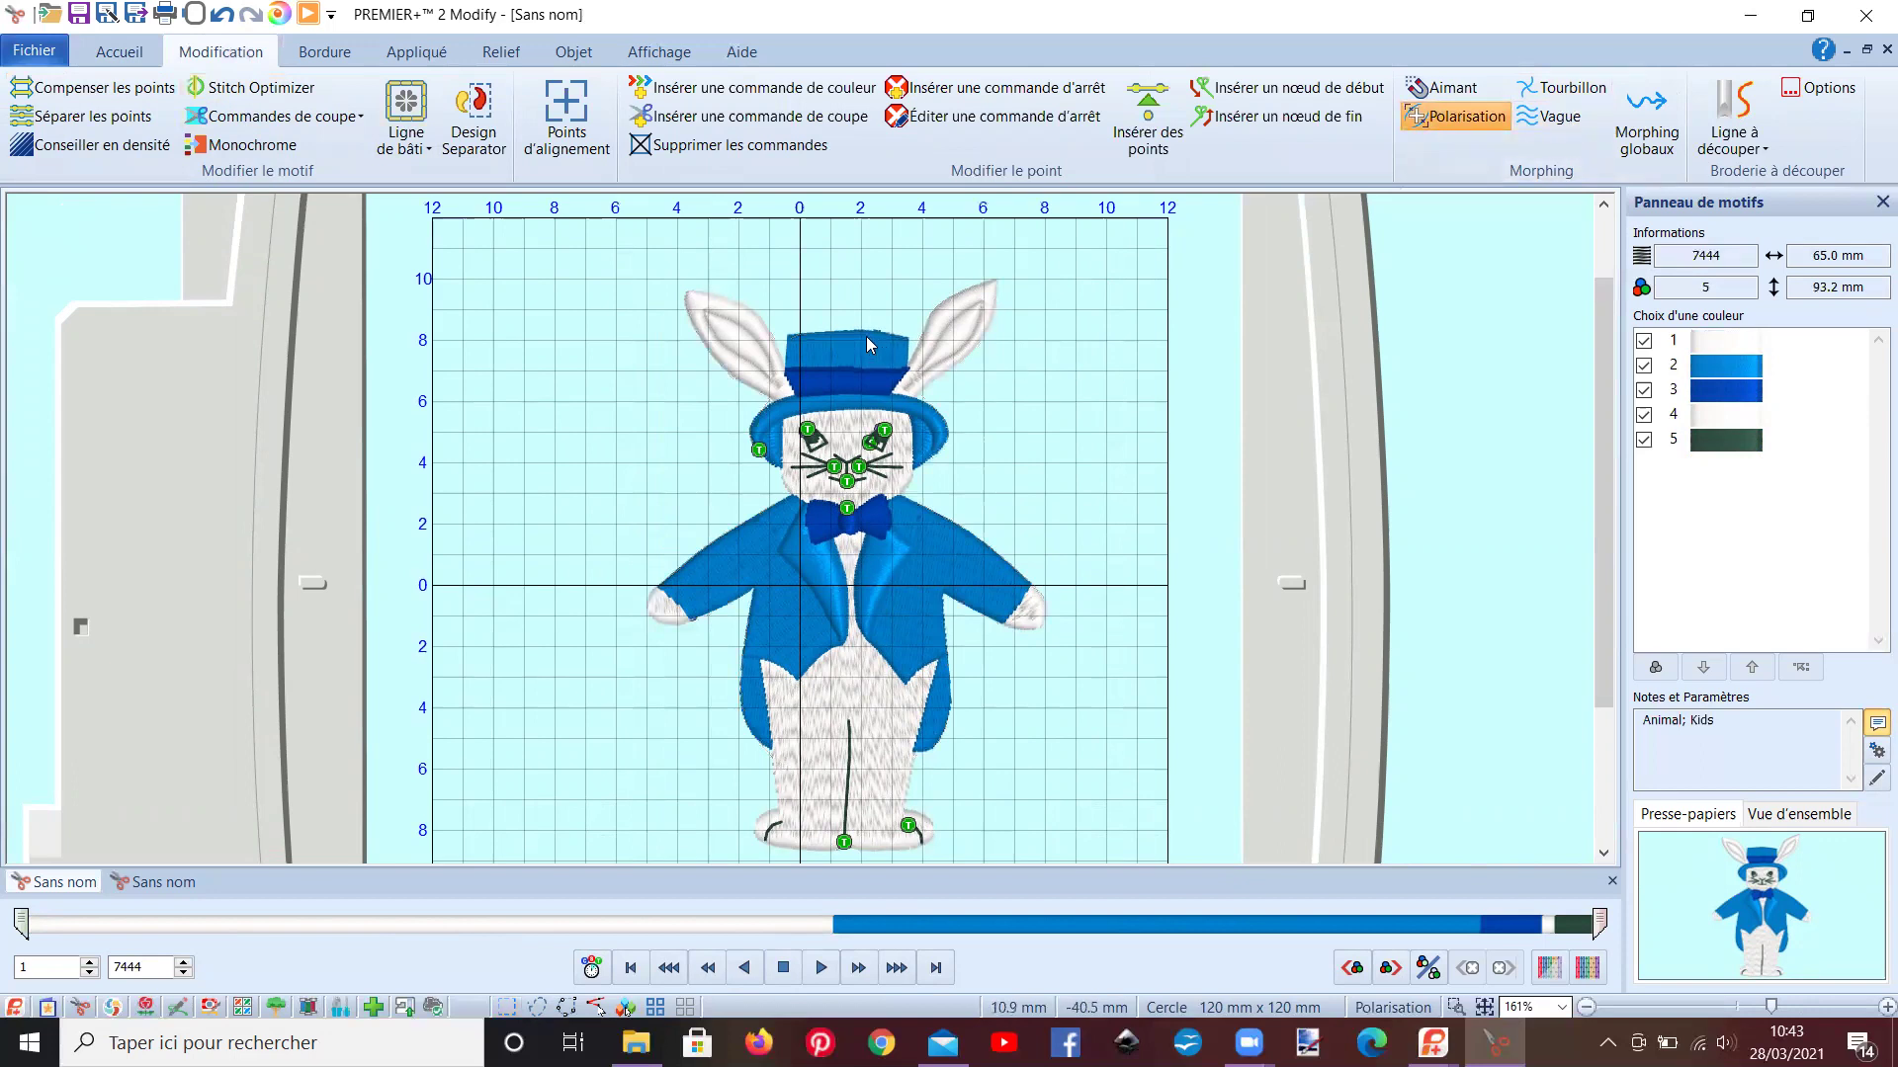
left_click(817, 352)
Step: Apply the Vague effect along the hat's dark band and brim, then try it on the right ear's tip and undo that
left_click(1559, 119)
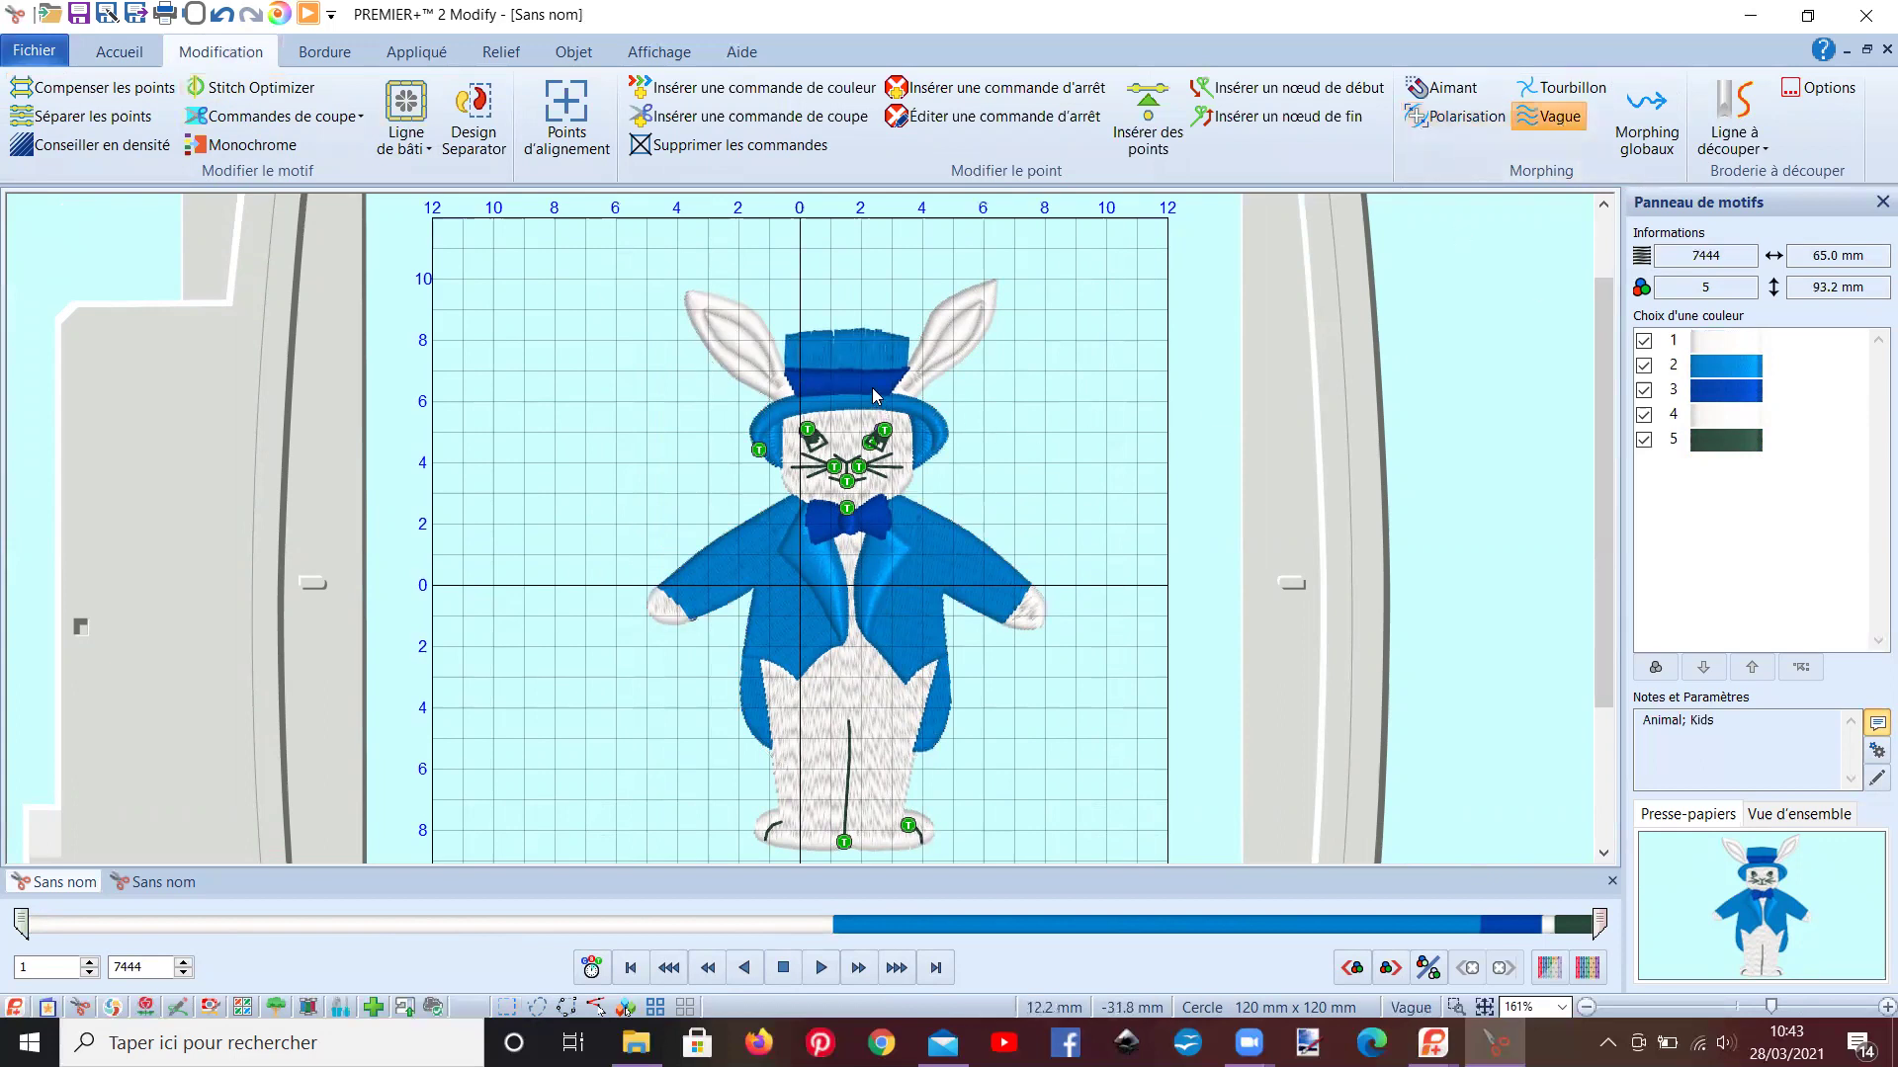
left_click_drag(870, 391, 838, 397)
left_click(981, 294)
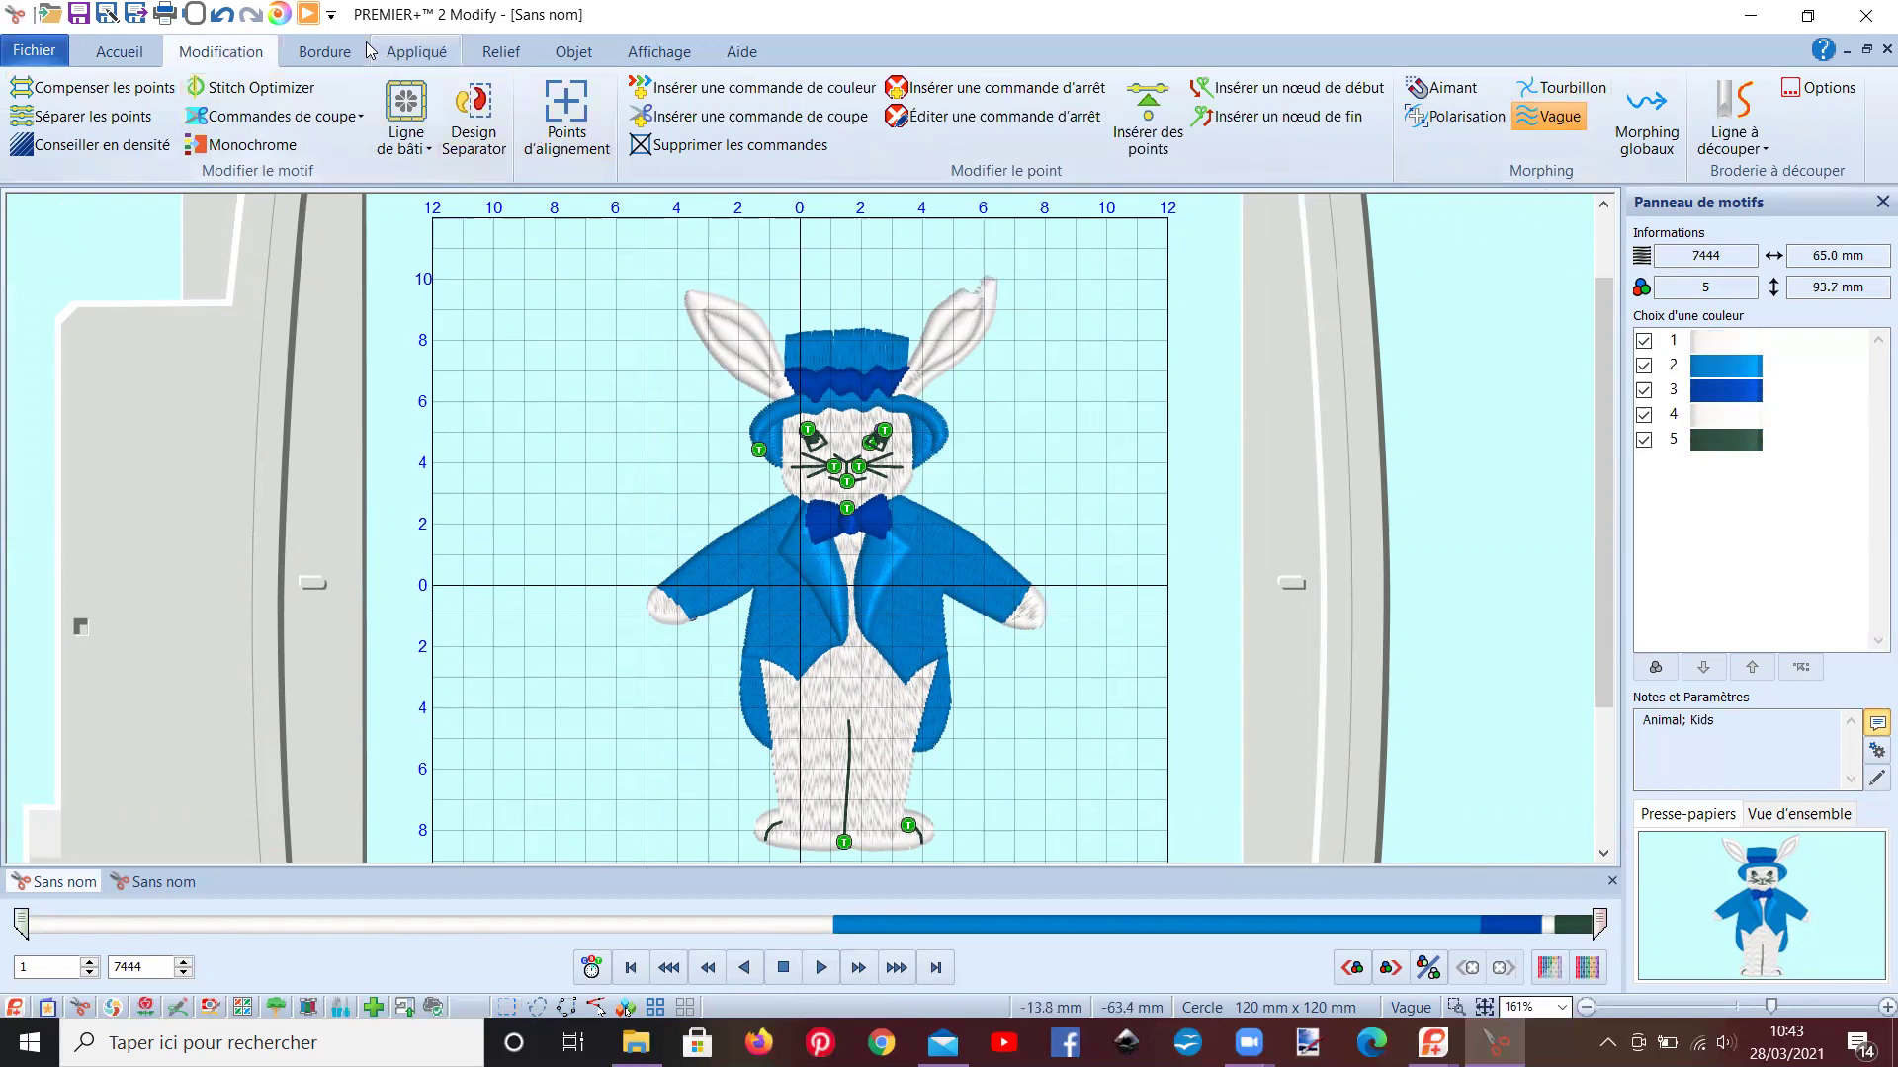
left_click(223, 14)
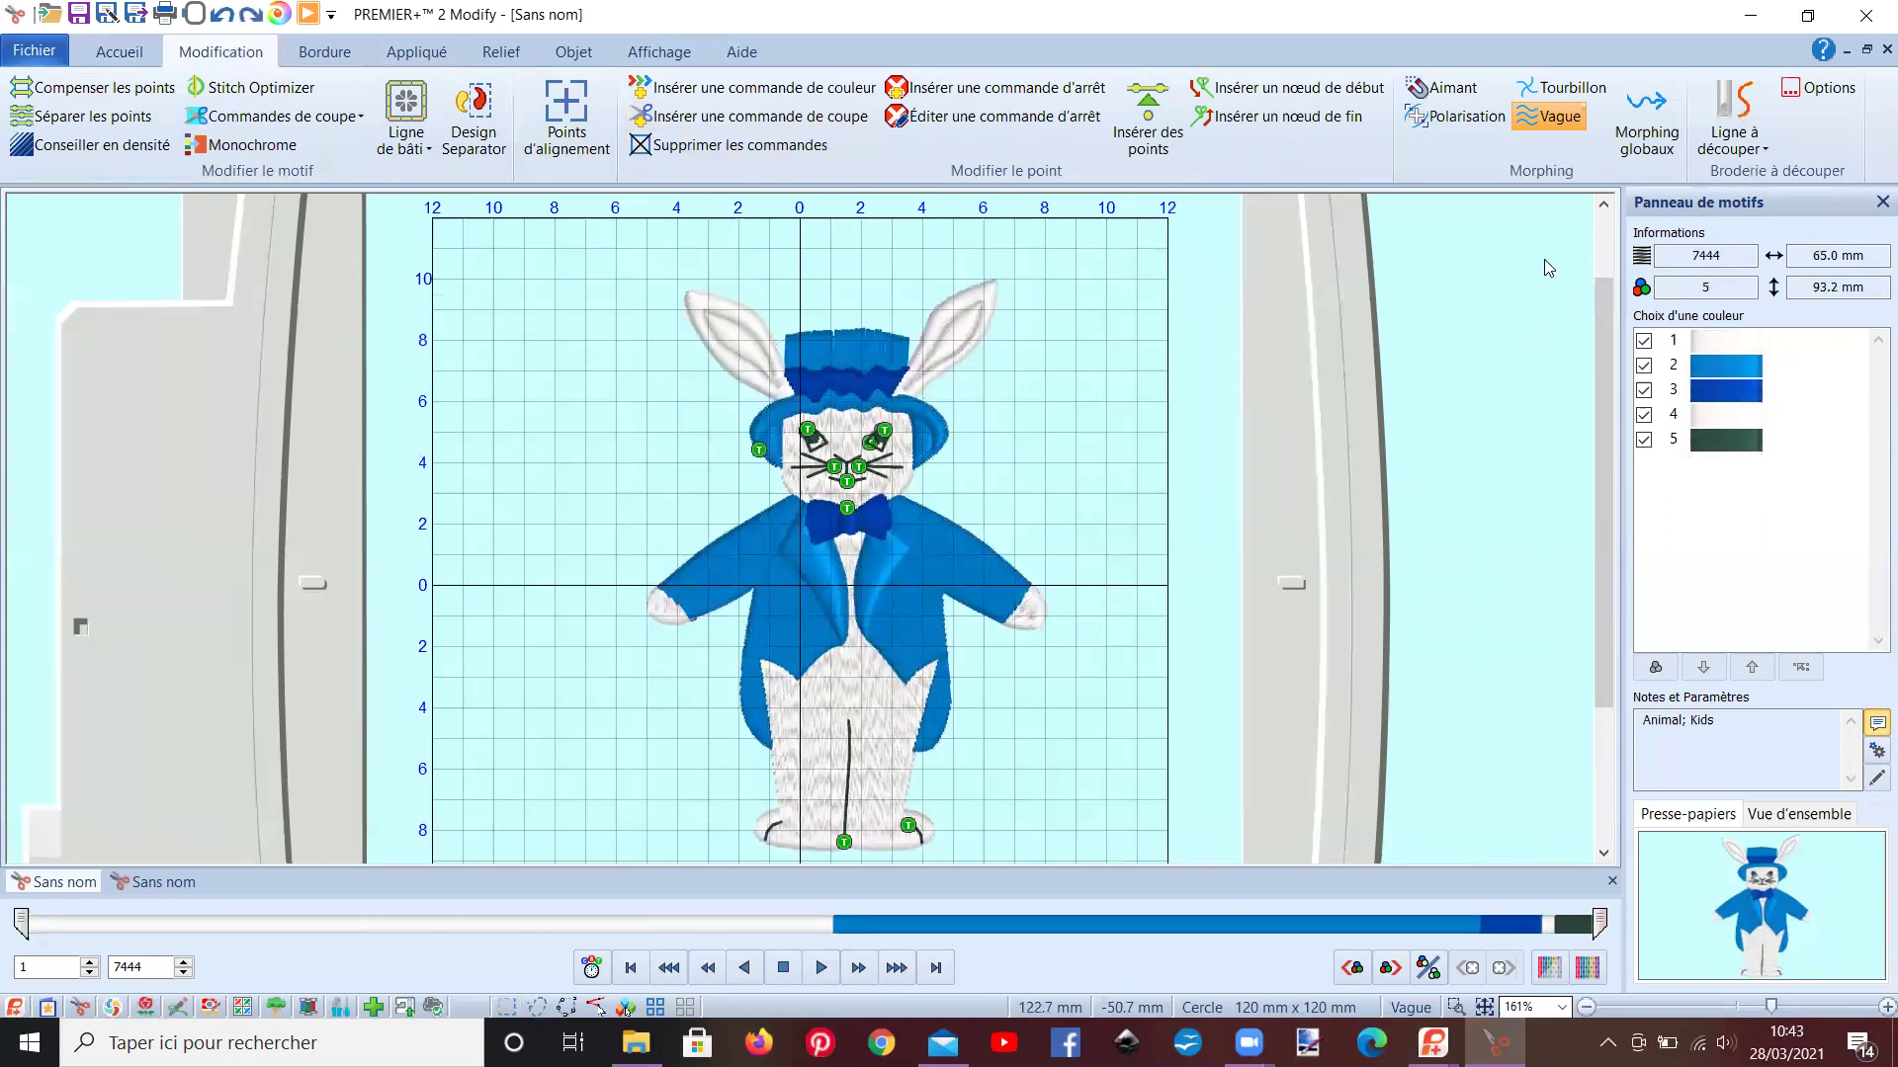
Step: Try the Tourbillon effect twice on the tip of the rabbit's left ear, undoing each attempt
left_click(1563, 86)
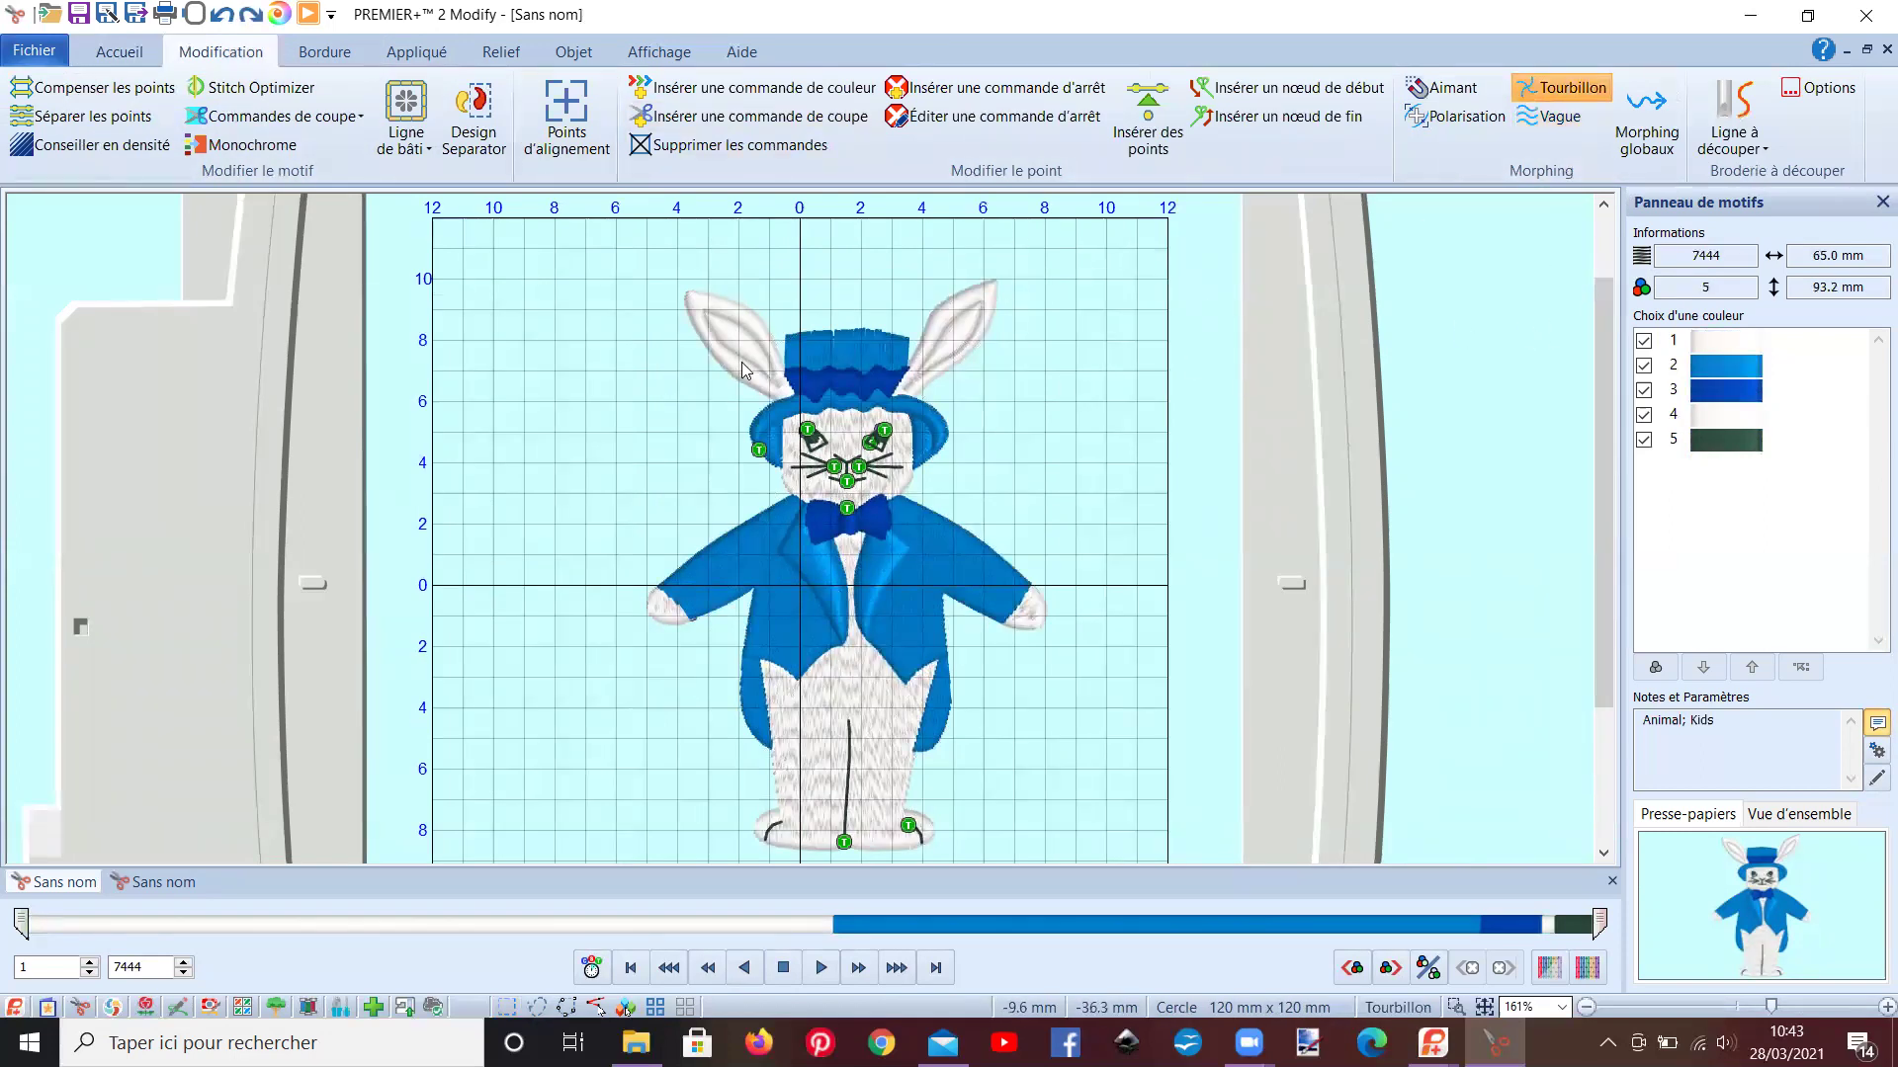
mouse_move(691, 306)
left_mouse_down()
mouse_move(713, 385)
mouse_move(674, 289)
left_mouse_up()
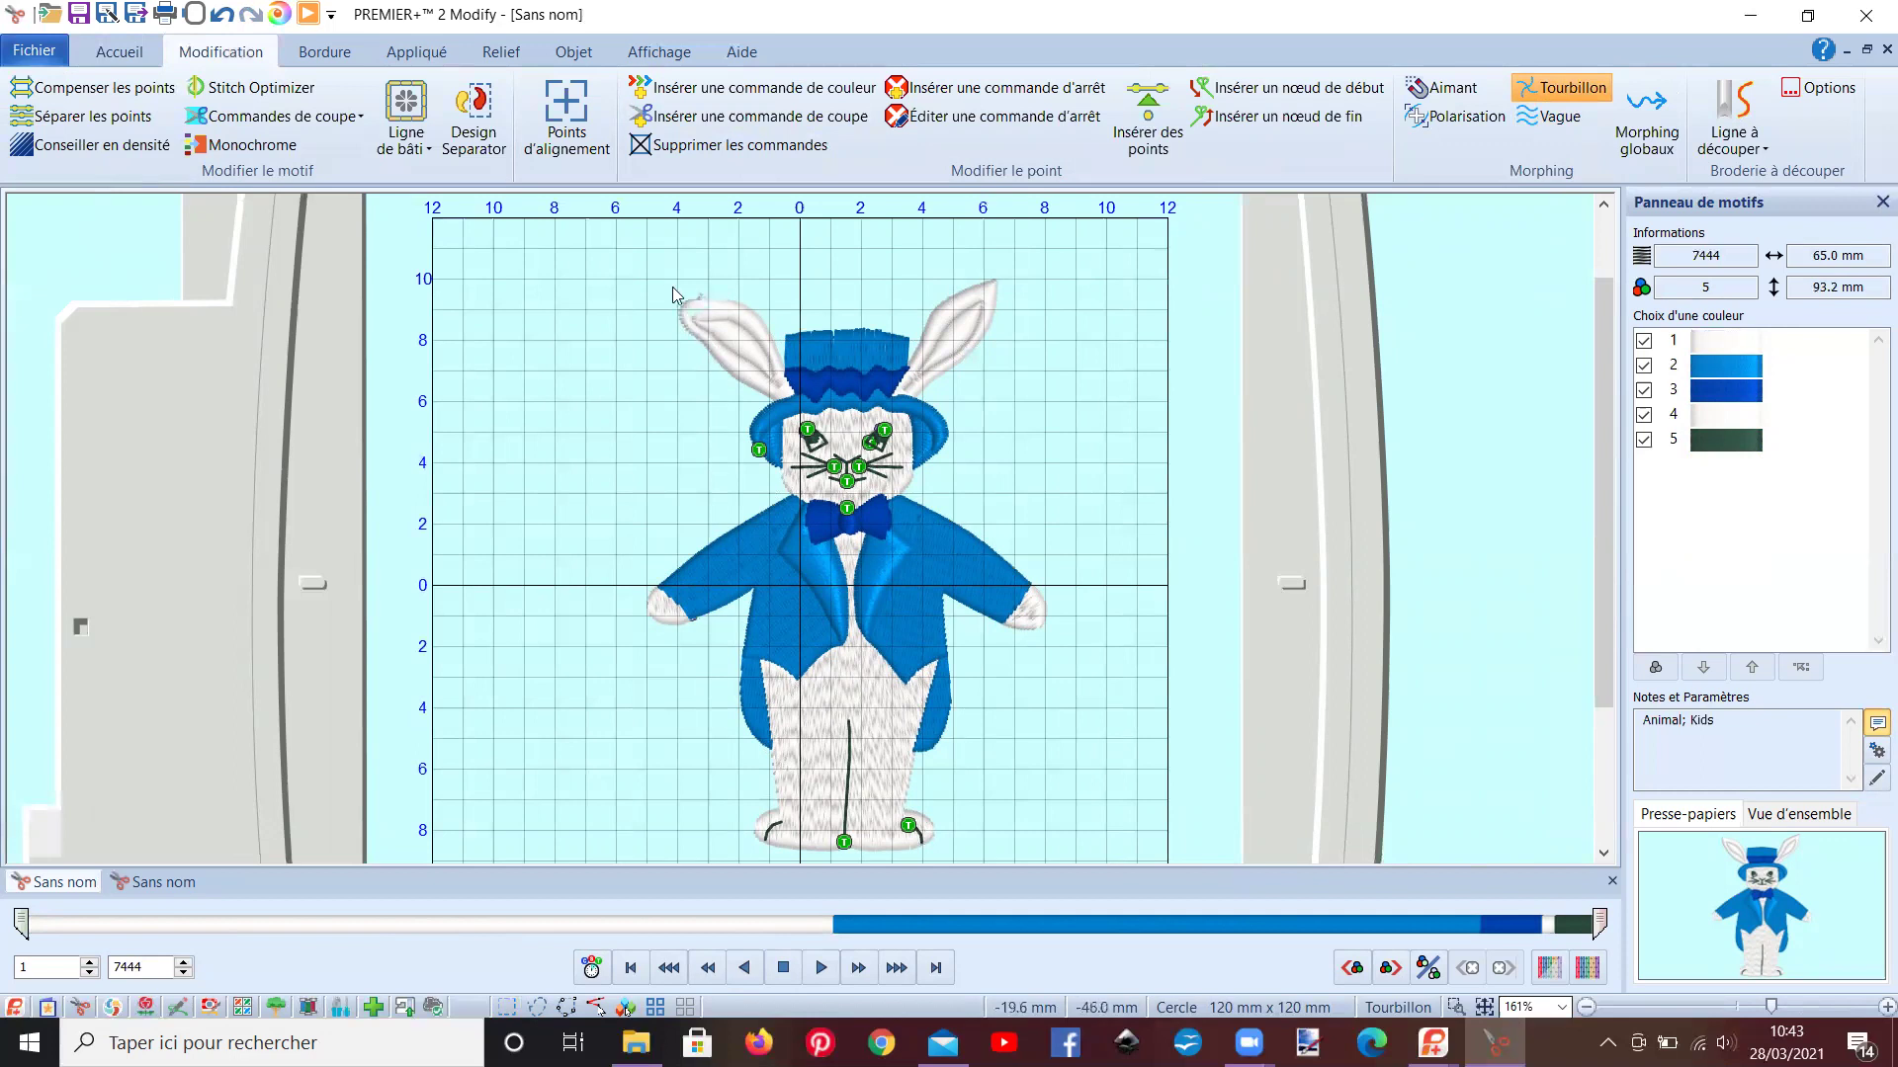
left_click(219, 15)
left_click(707, 298)
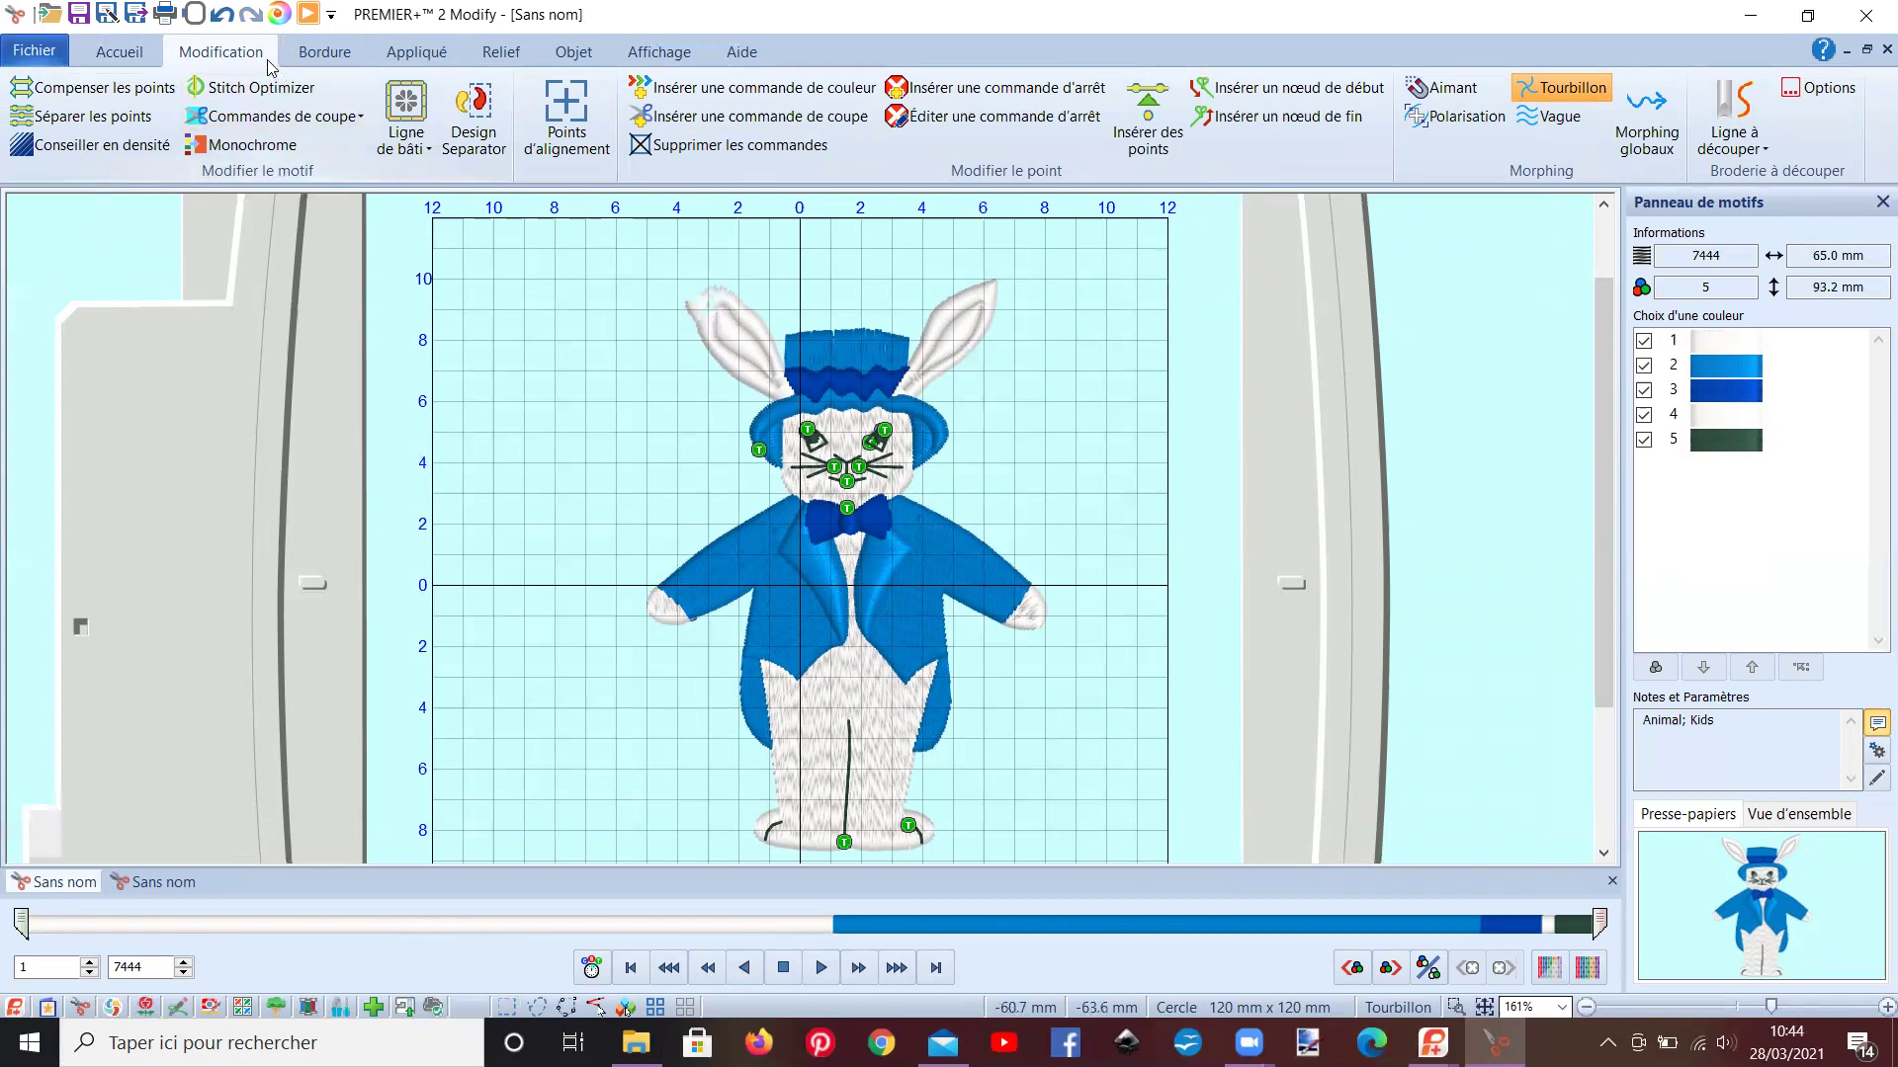
left_click(219, 14)
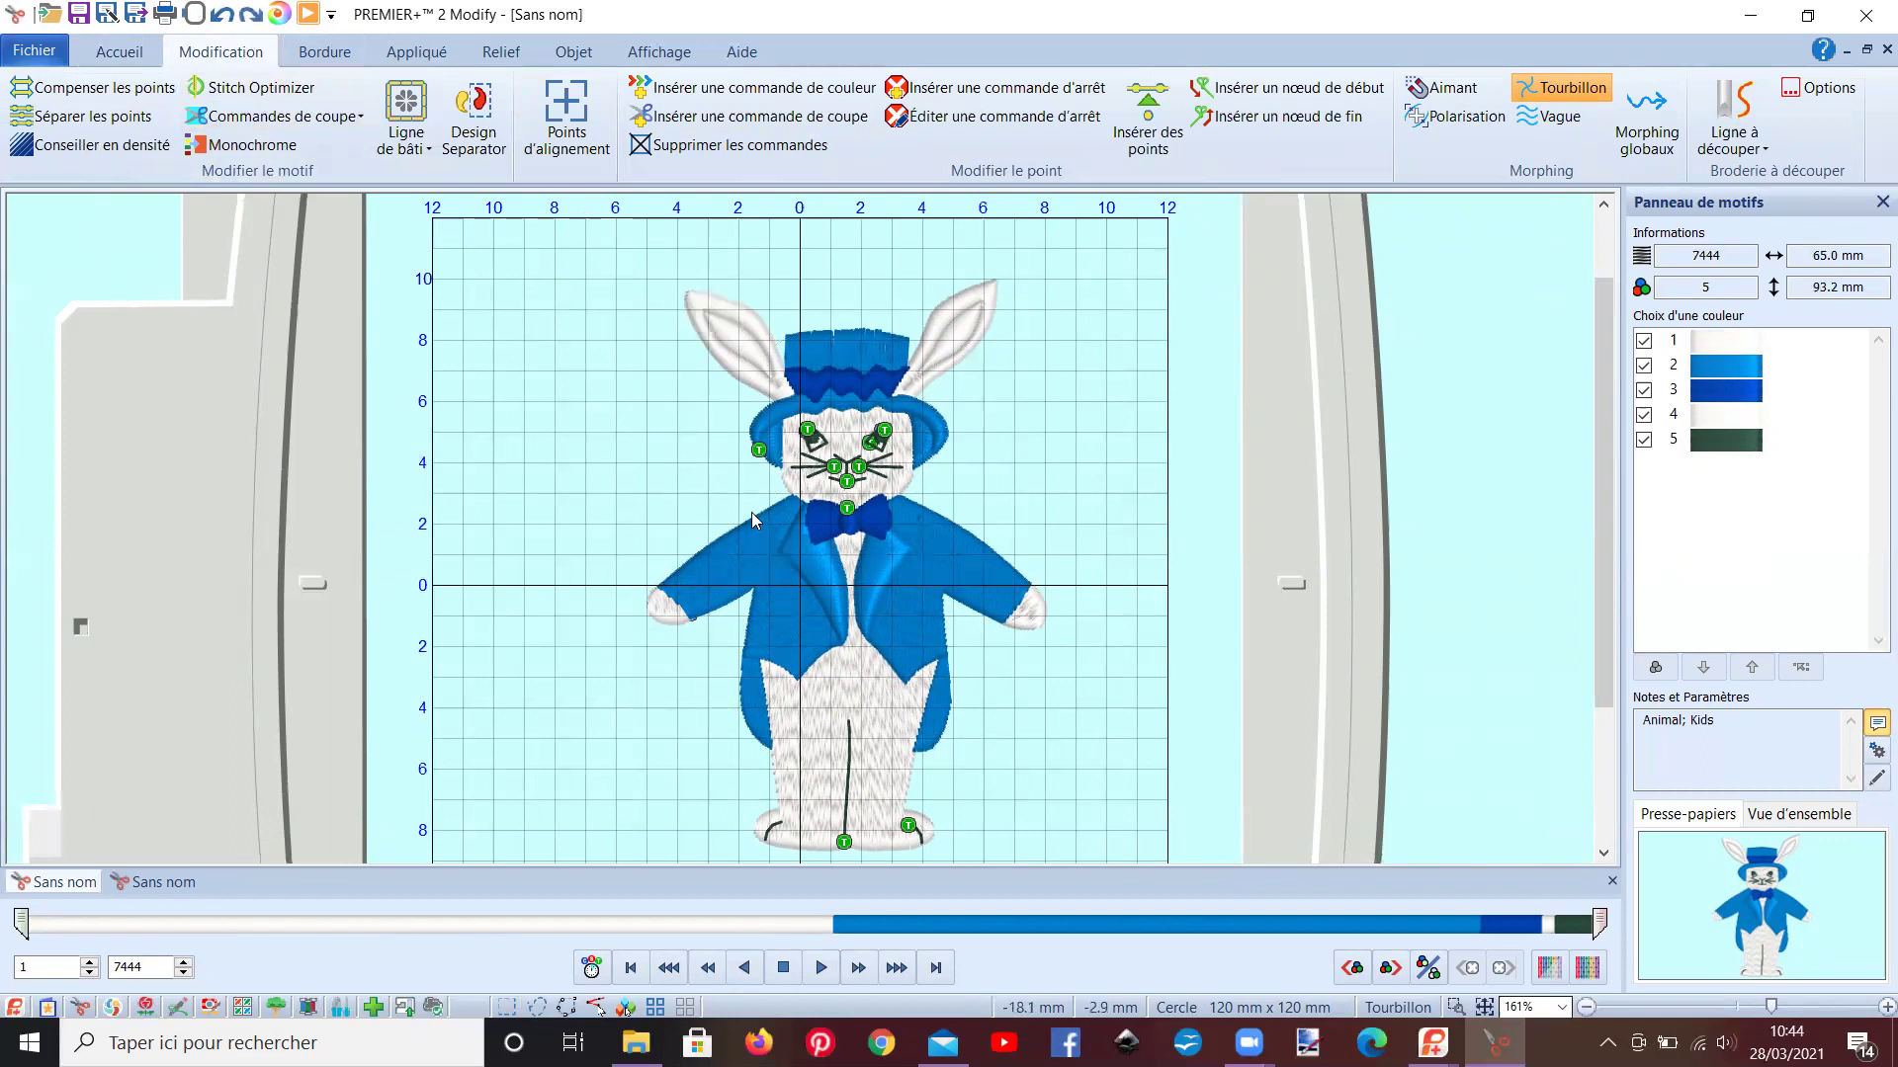
Step: Apply the Tourbillon effect to the middle of both rabbit ears and review the whole motif
left_click(929, 341)
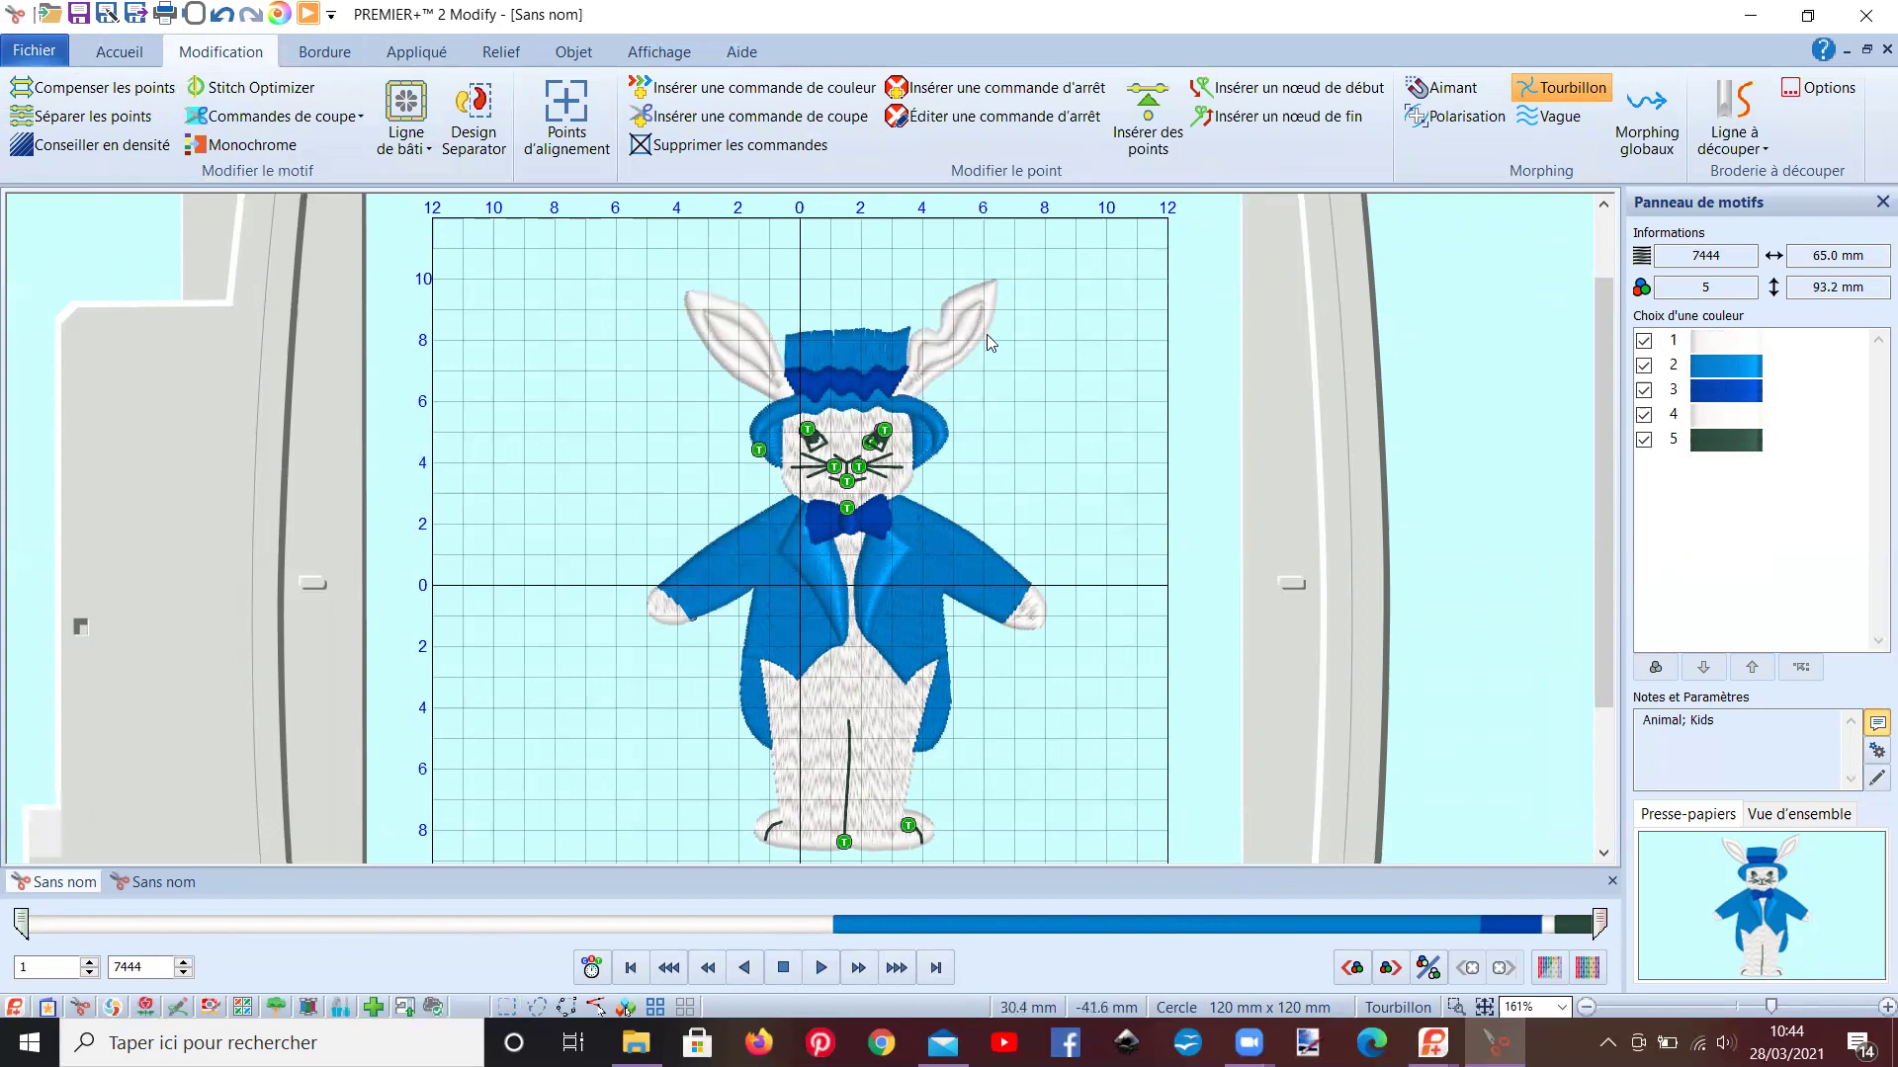
left_click(757, 335)
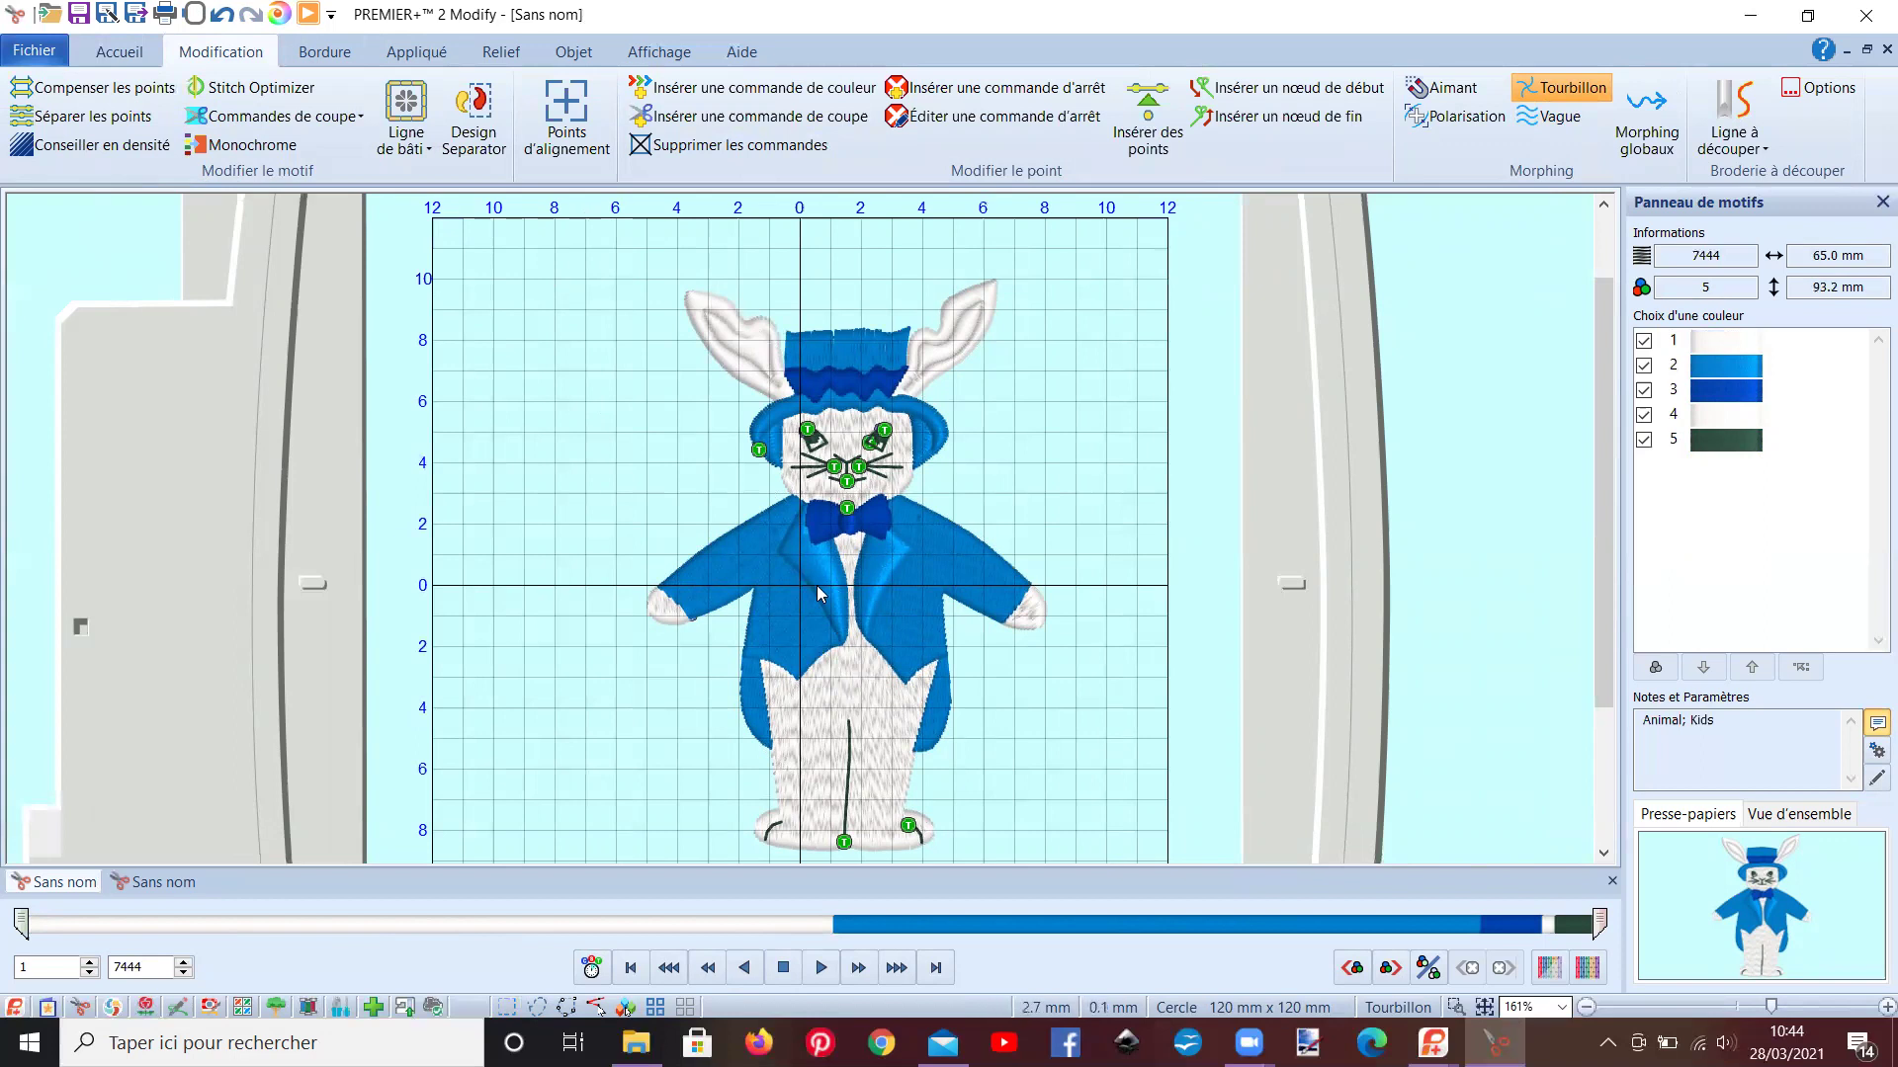
scroll(817, 585, "down", 1)
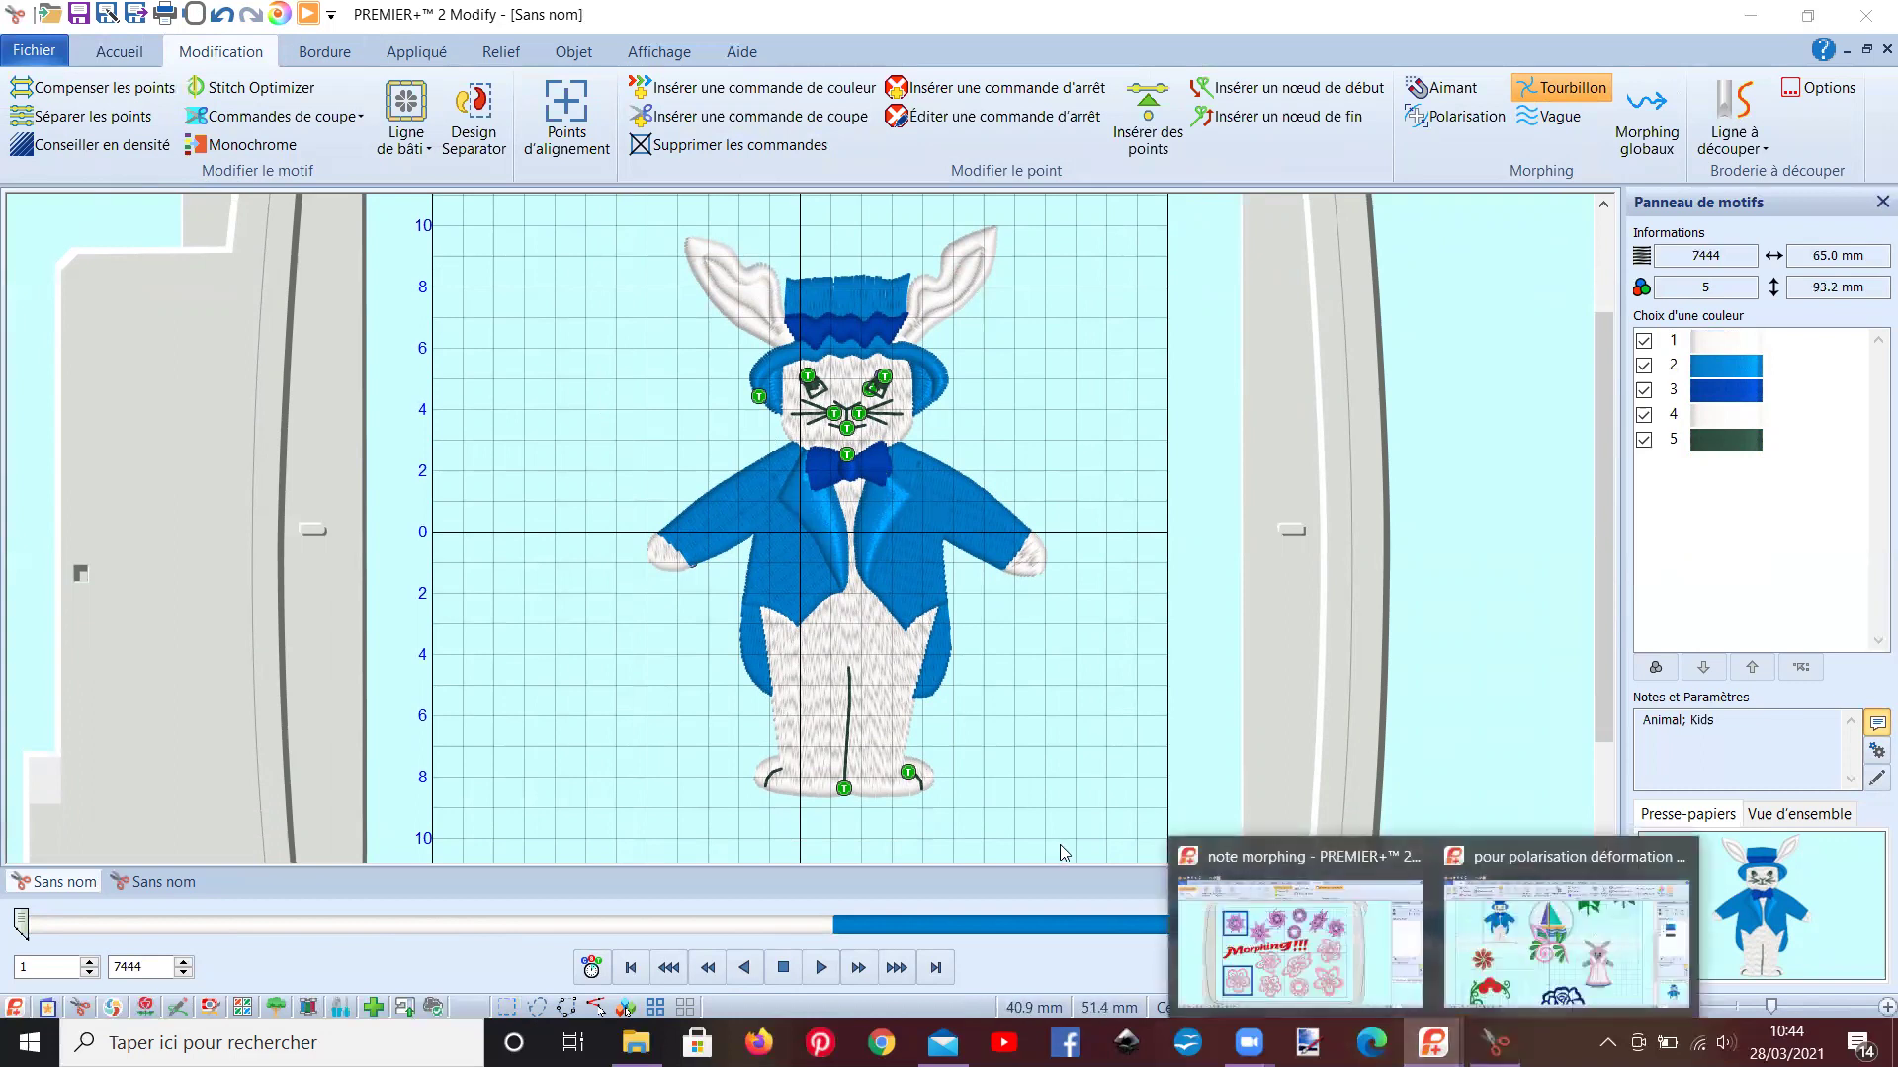
Step: Switch to the note morphing window to compare the sample star and flower deformations
left_click(1219, 910)
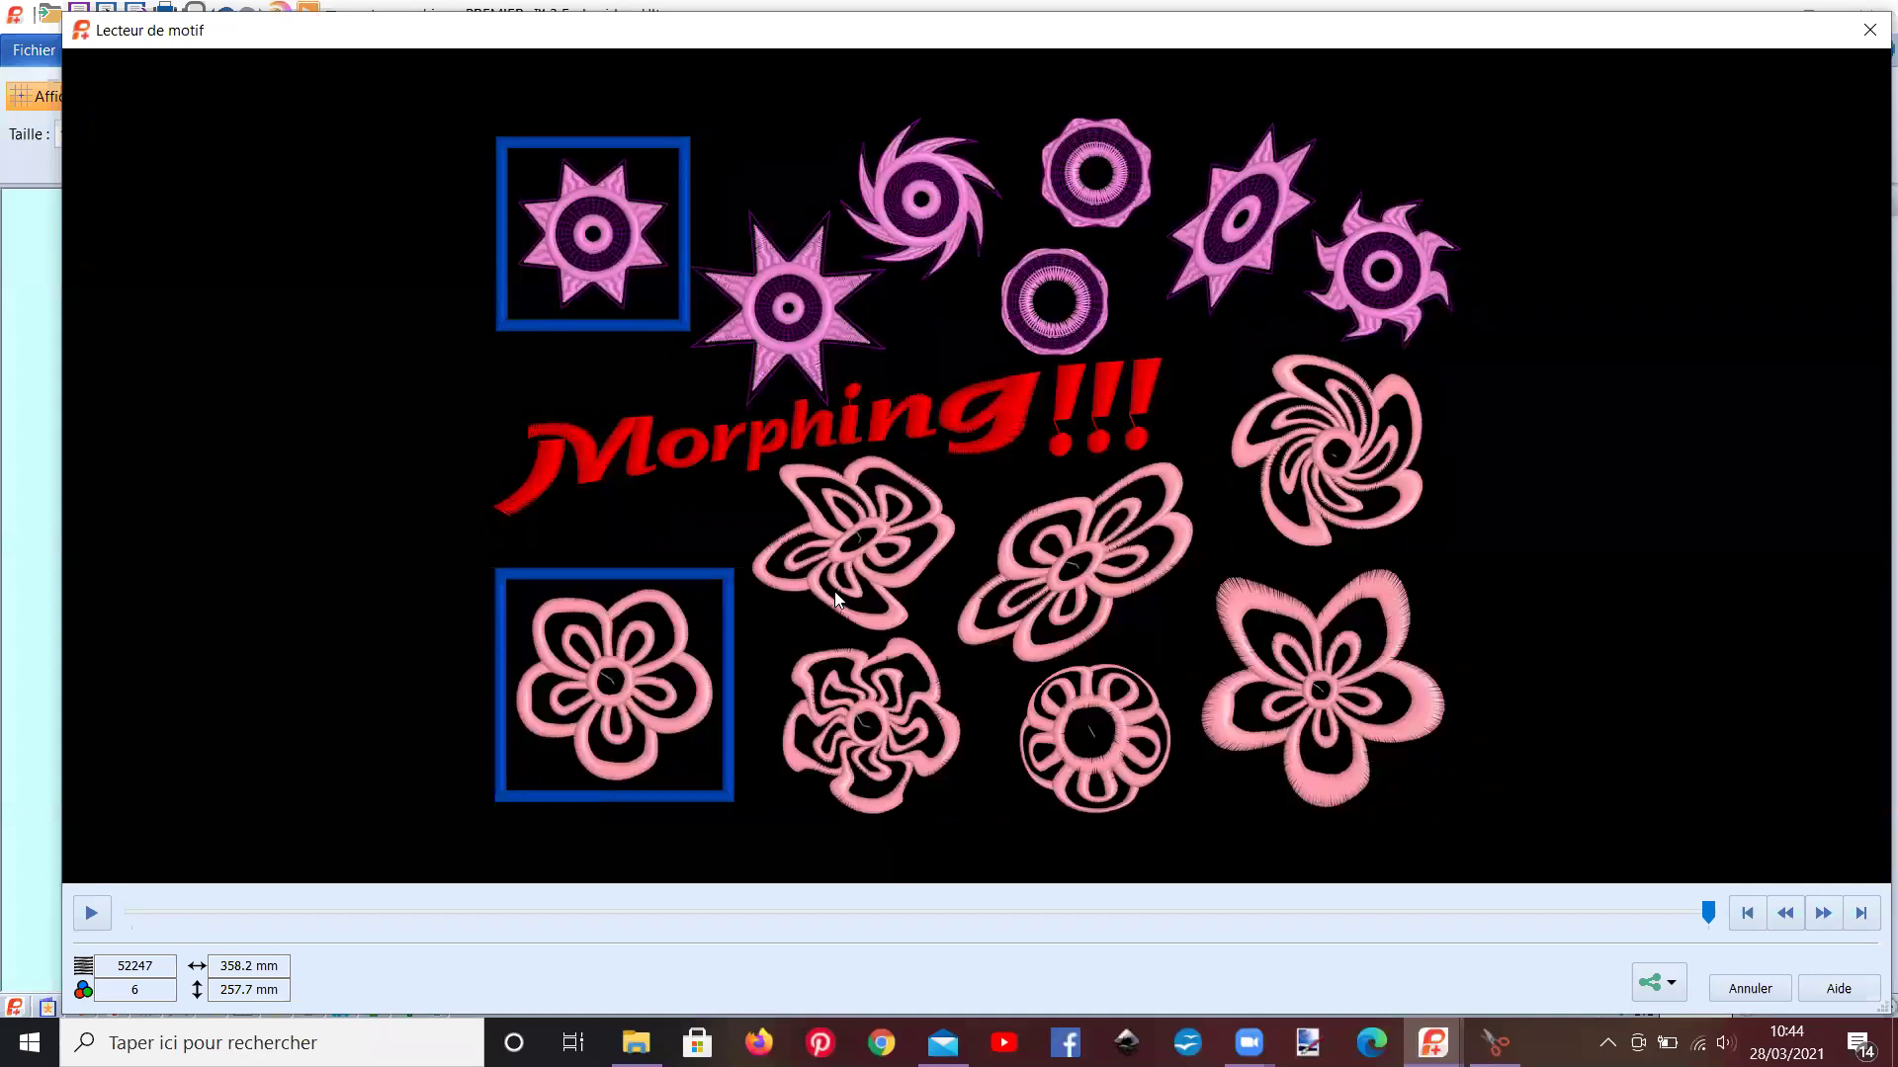